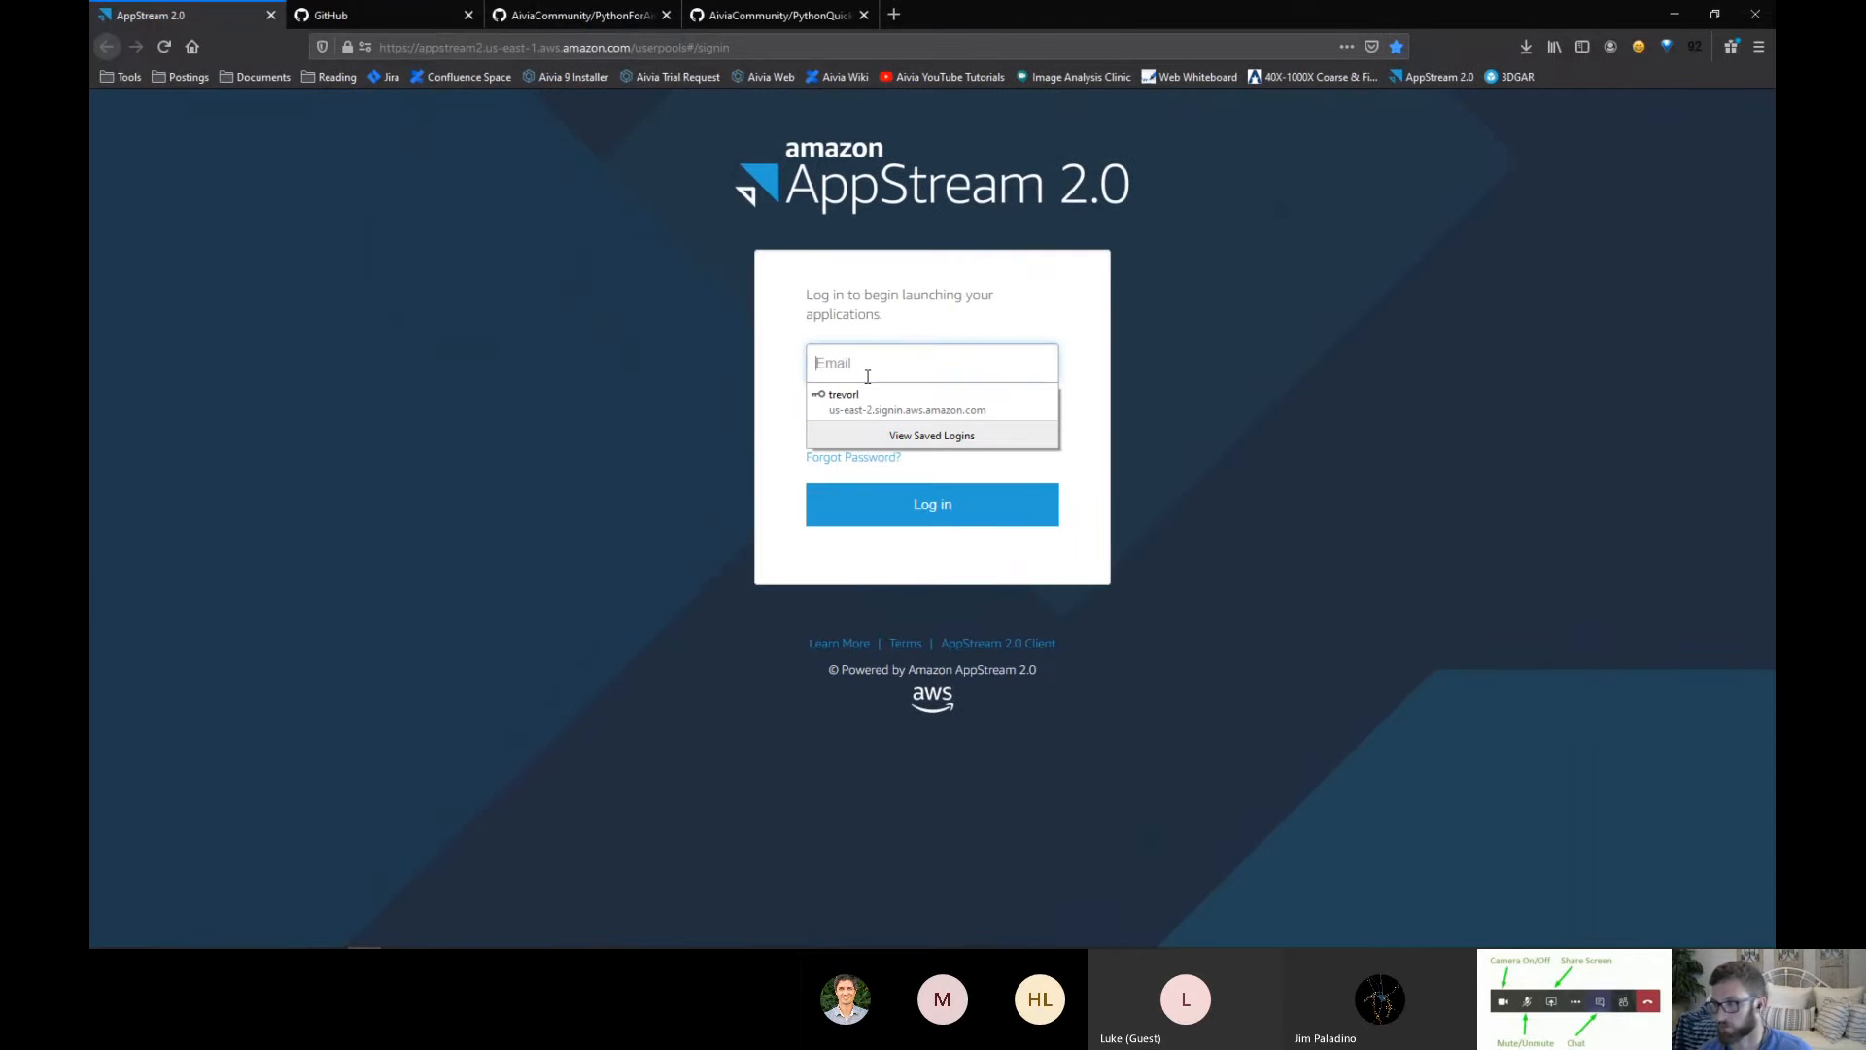
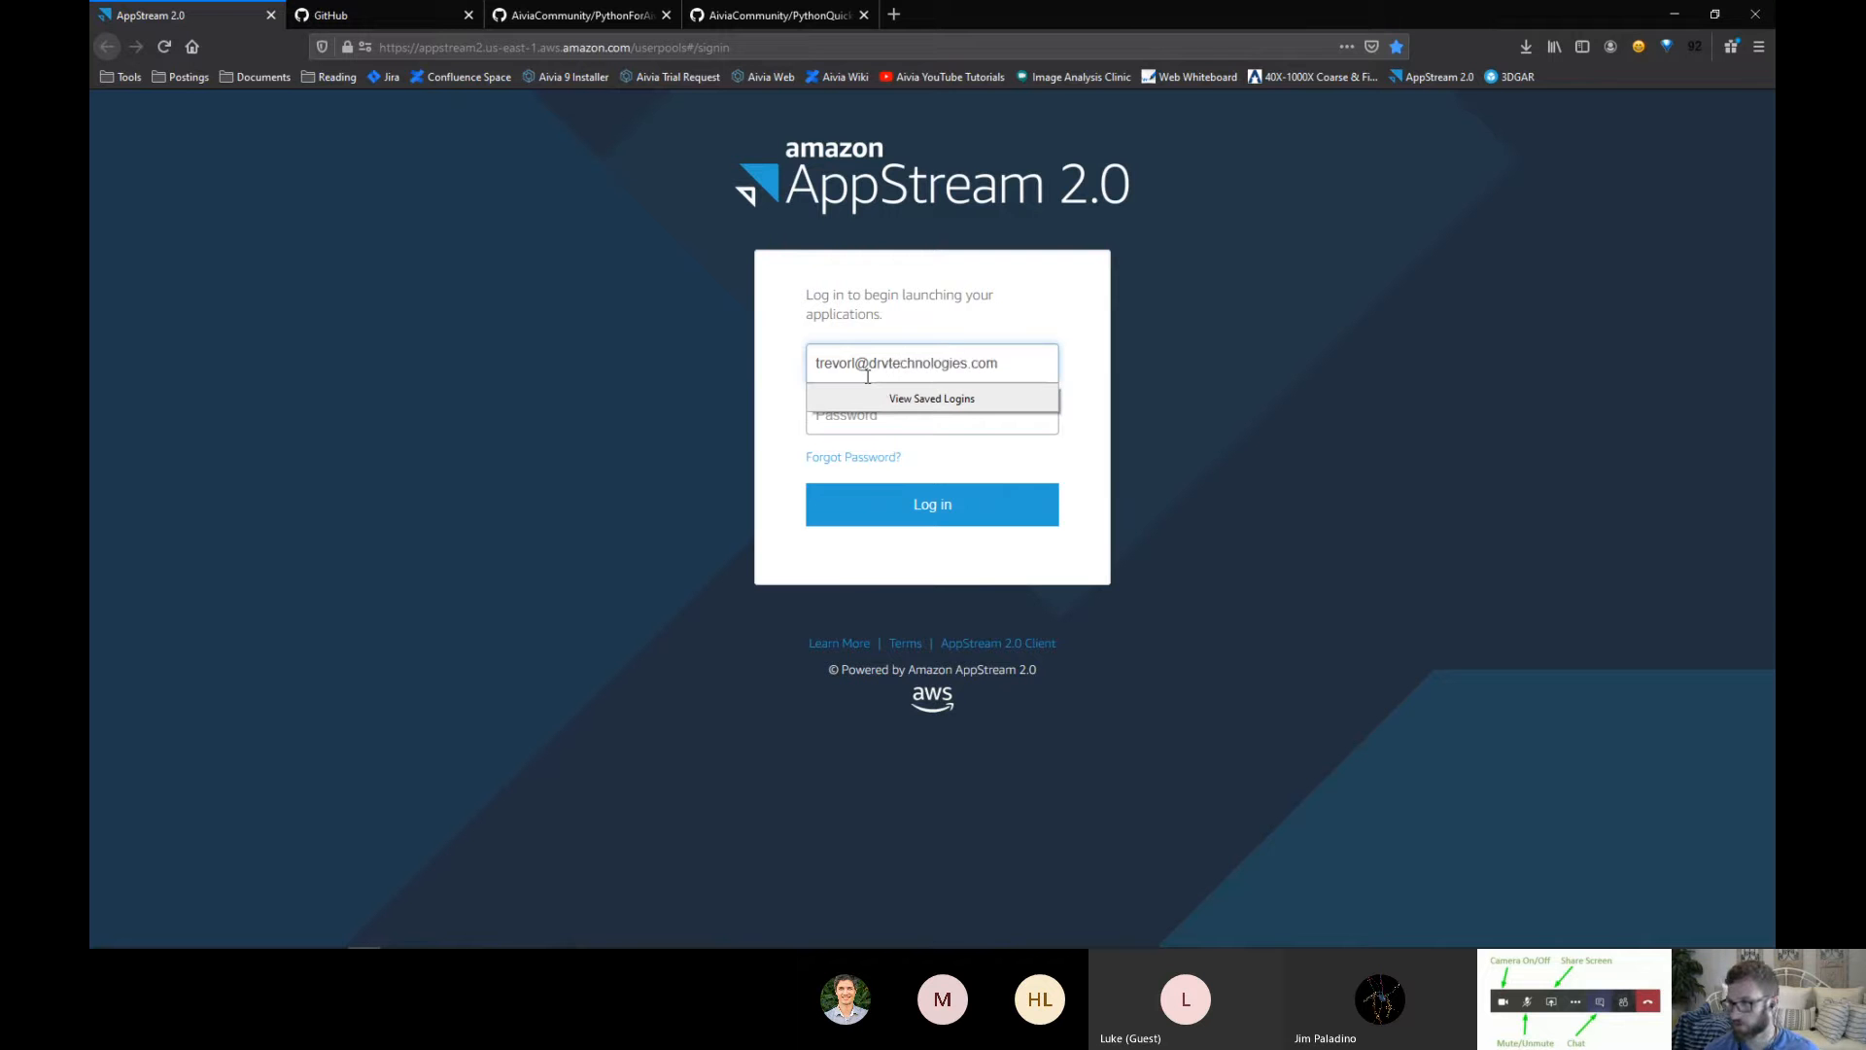
Sign in to AppStream with the account e-mail and password, and save the login in Firefox
key("Tab")
type("••••")
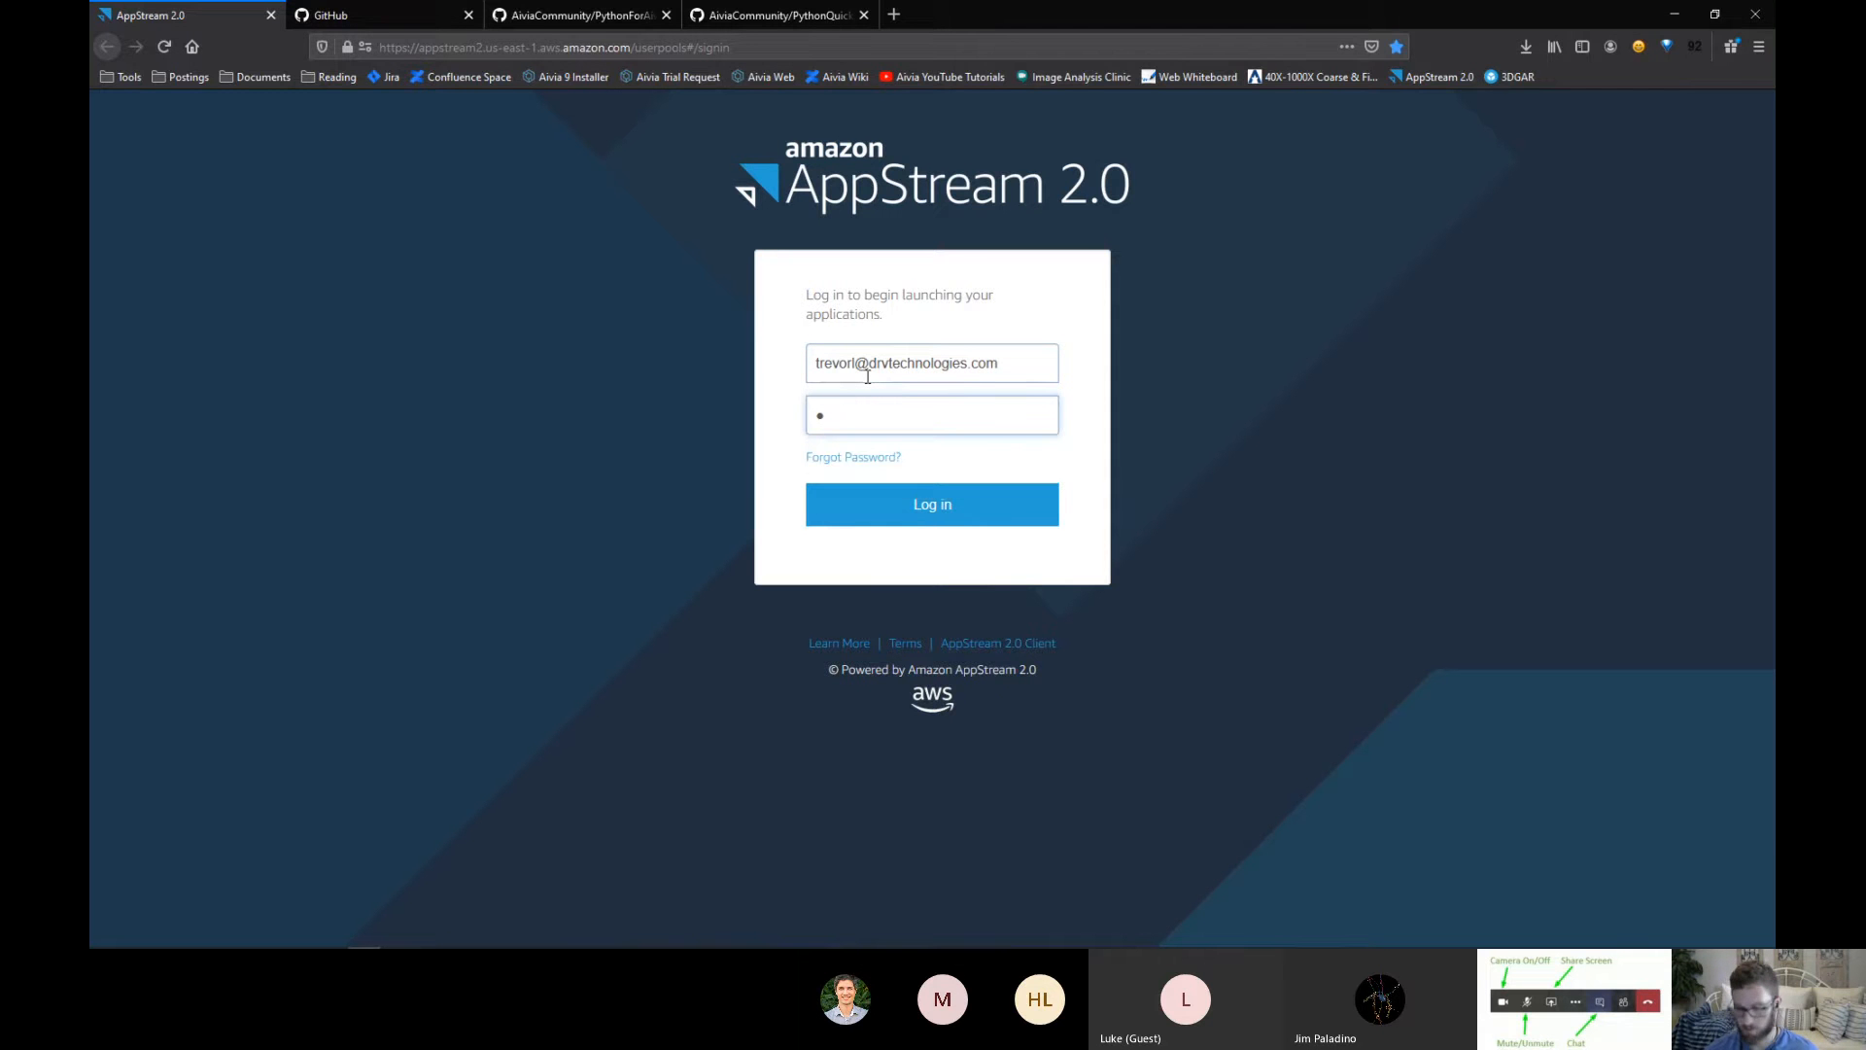
type("•••••••••")
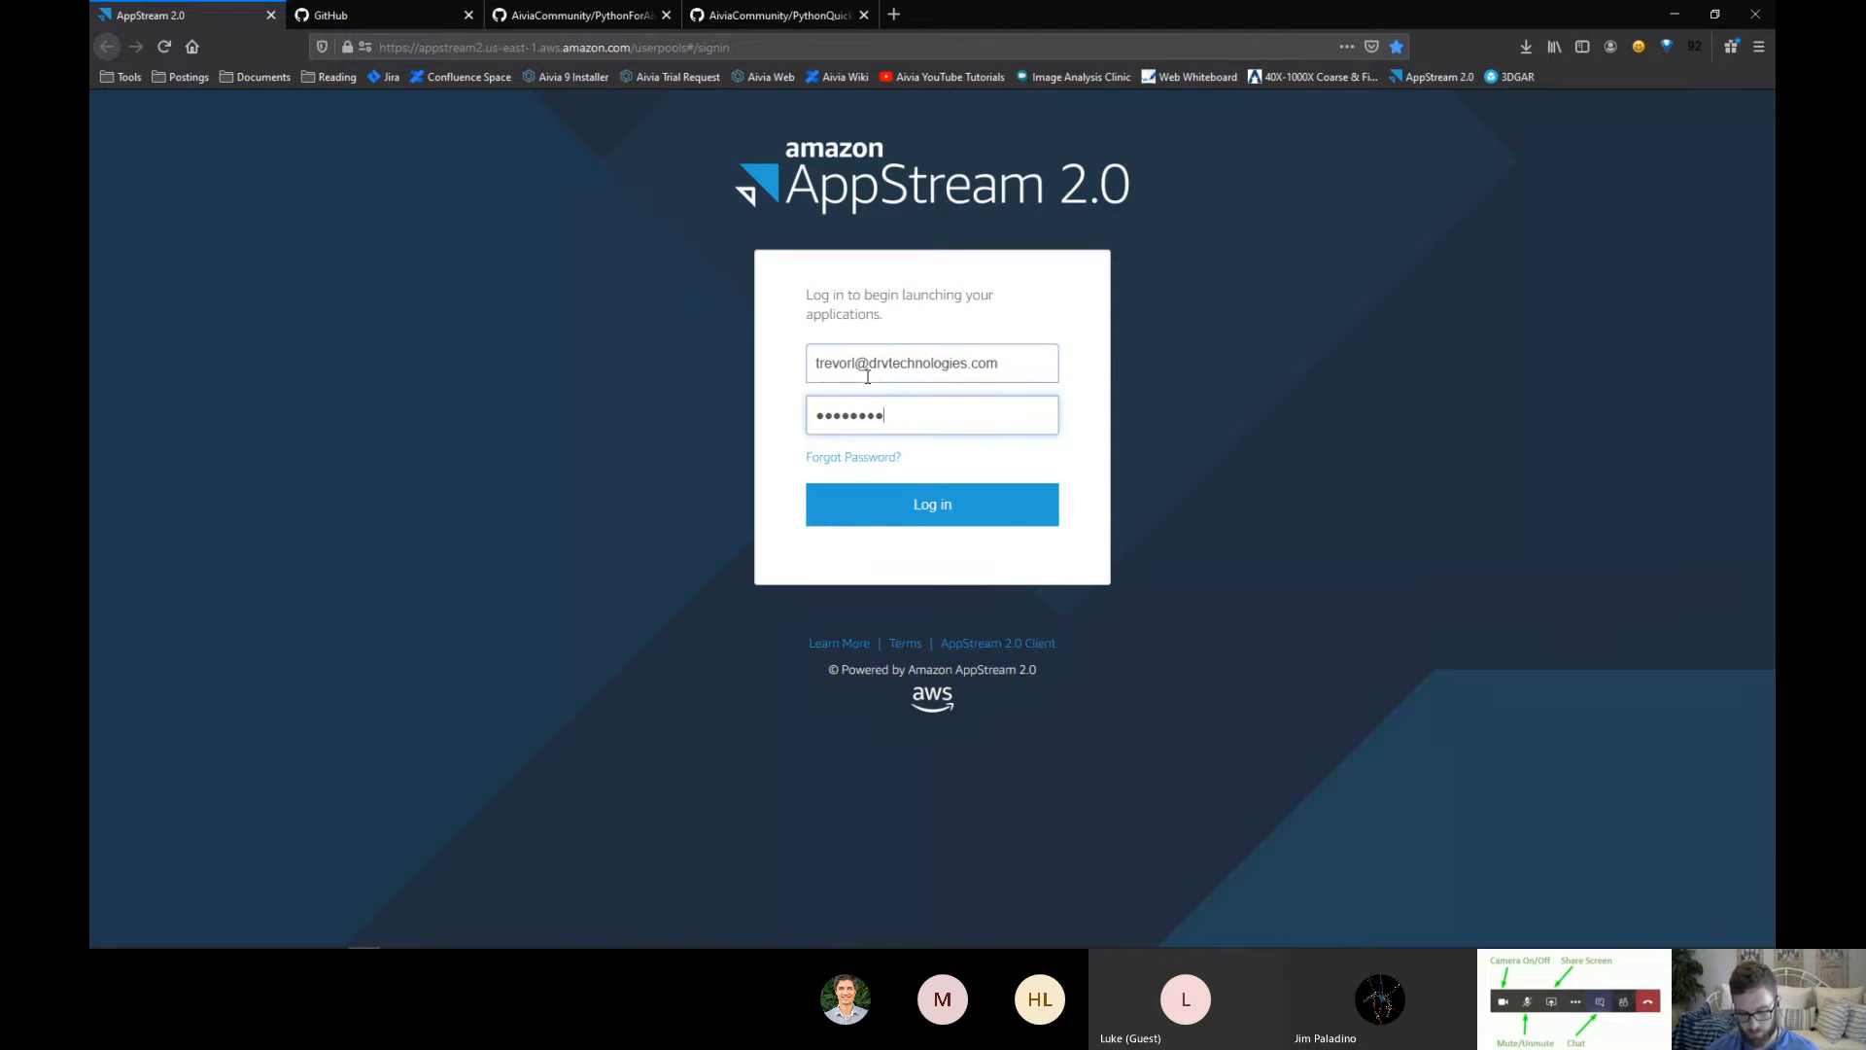
key("Return")
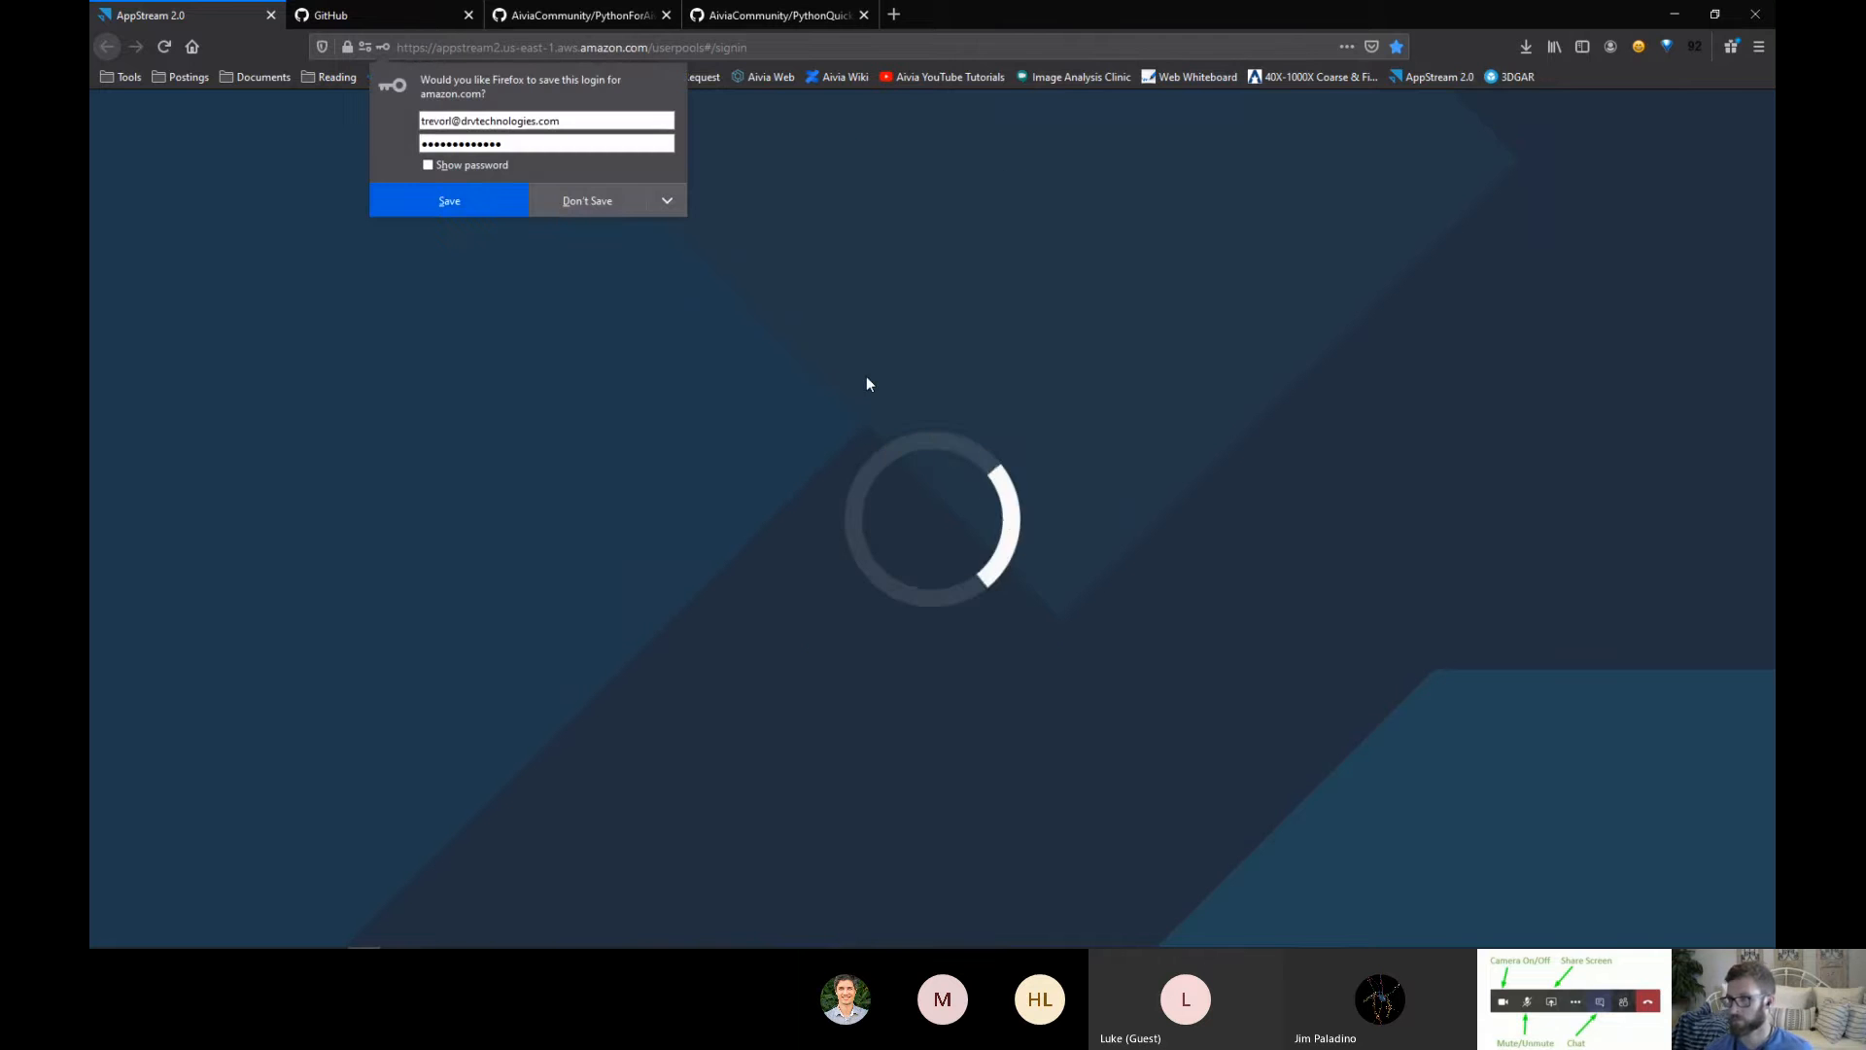
left_click(509, 200)
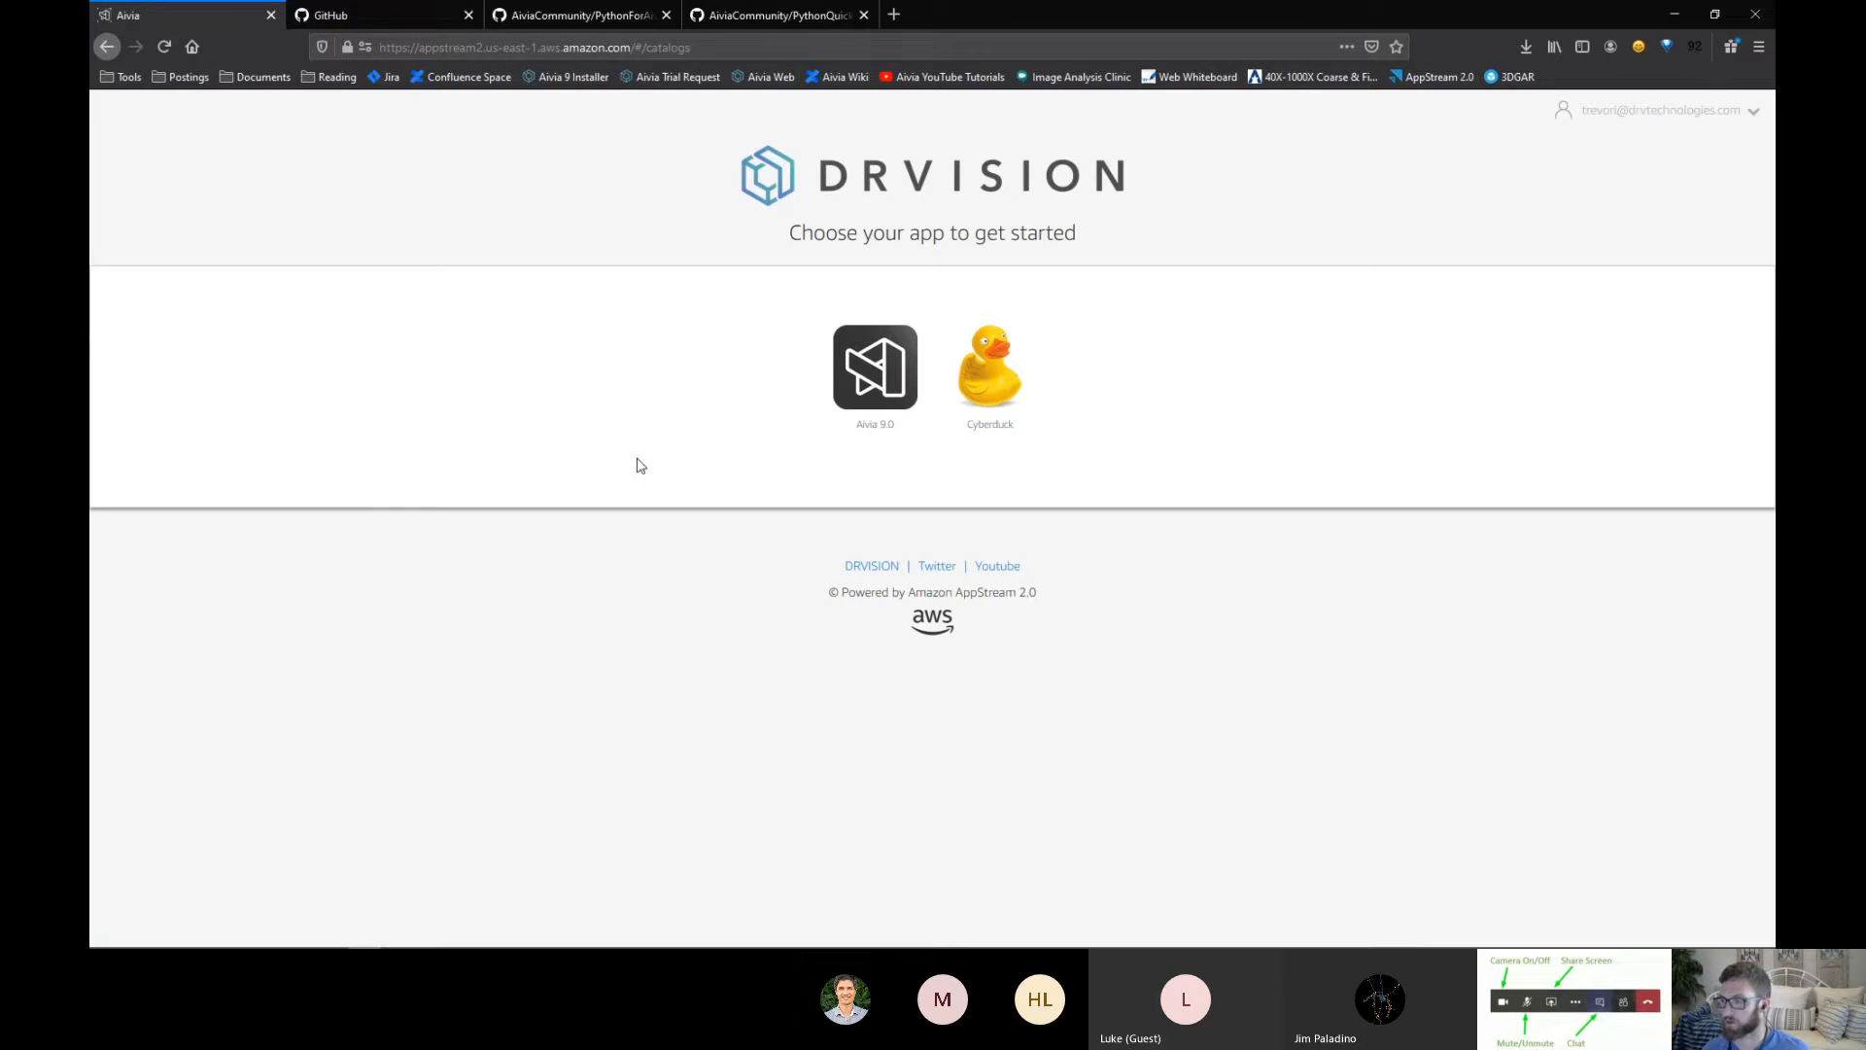
Launch Aivia 9.0 from the AppStream app catalog
left_click(893, 368)
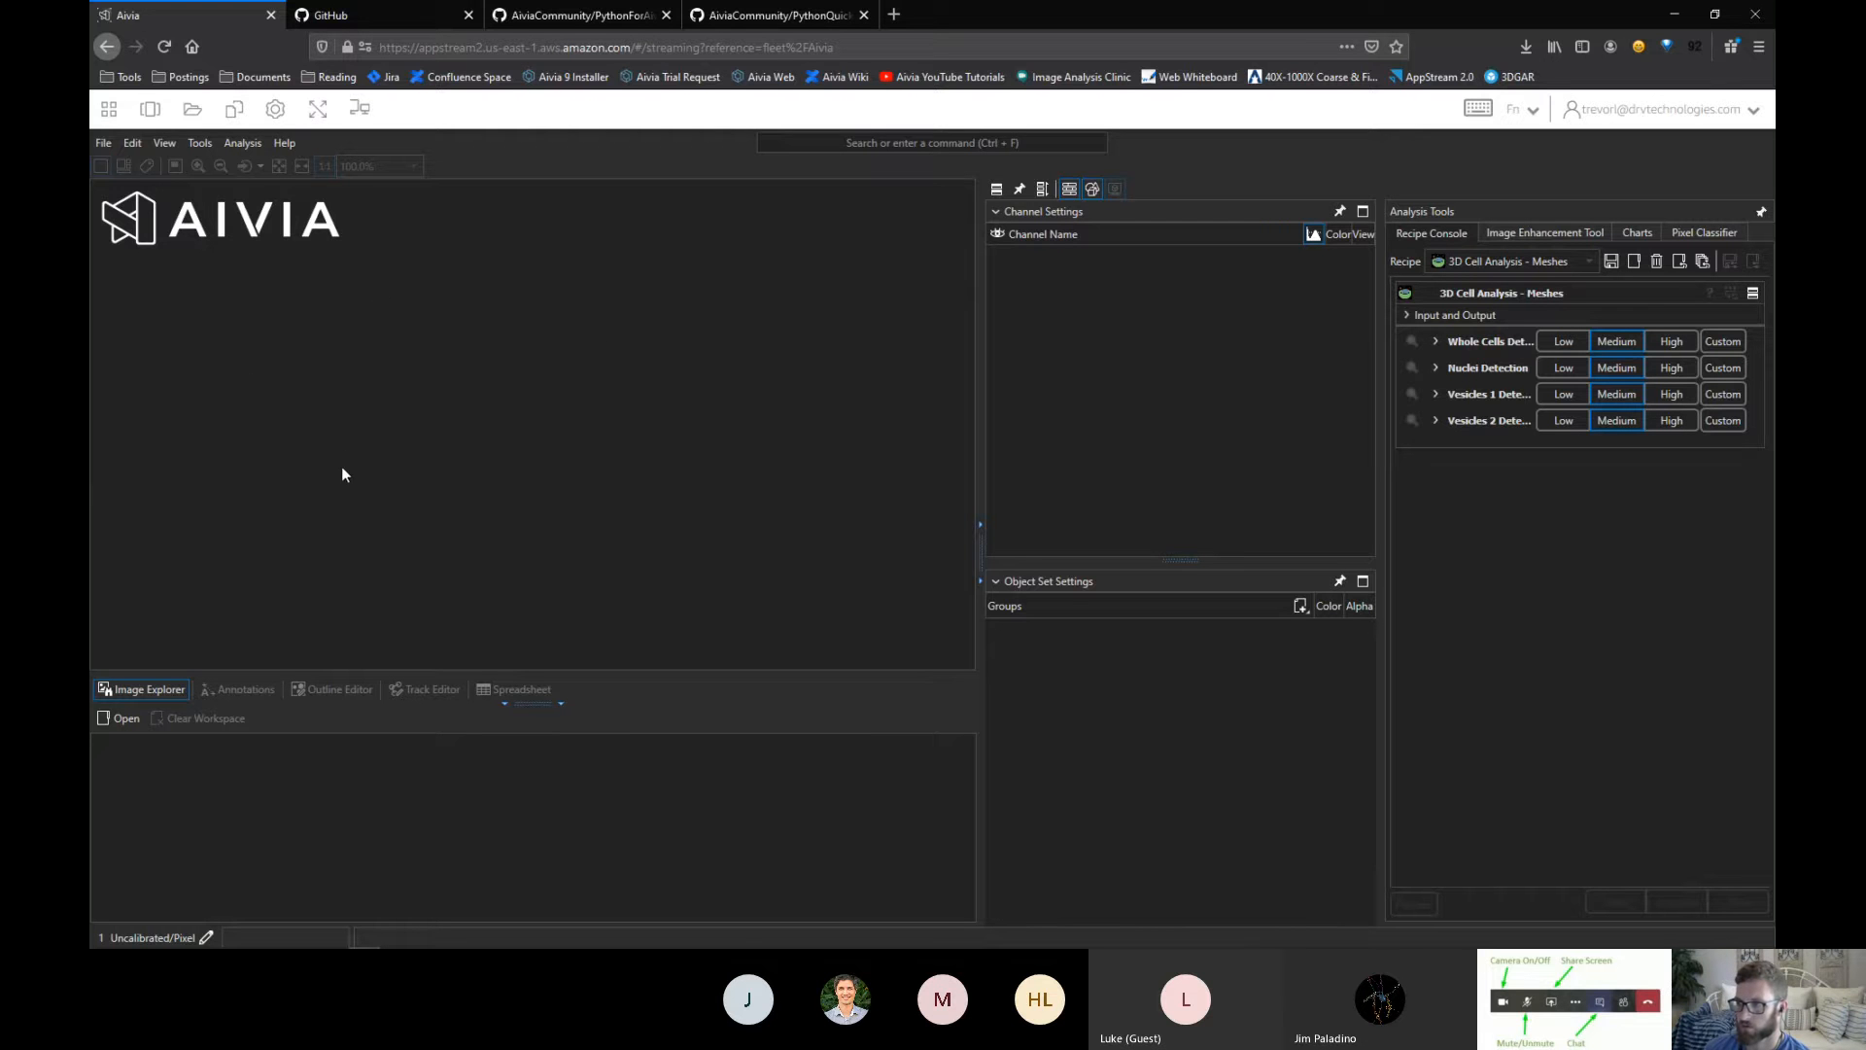
Open CVP13-153-2_1_20x_2-01.tif from the Python Workshop folder via File > Open
left_click(103, 143)
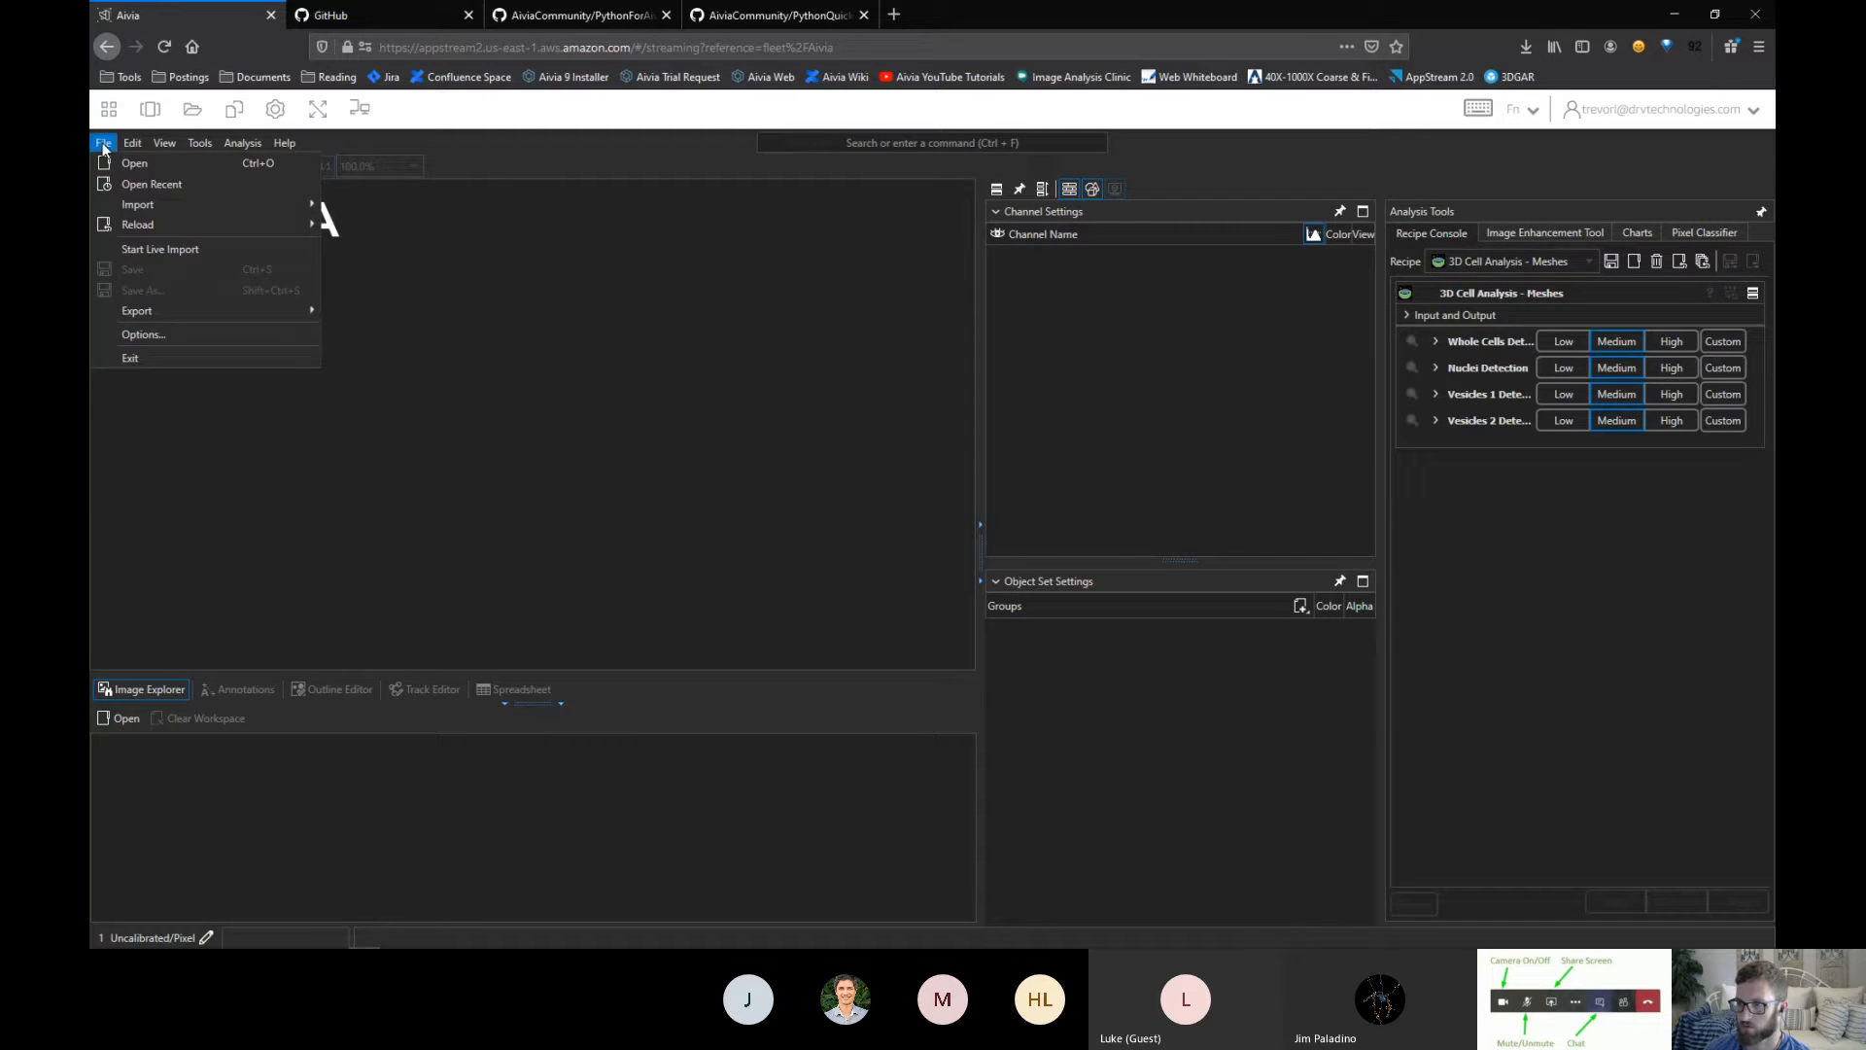
left_click(153, 163)
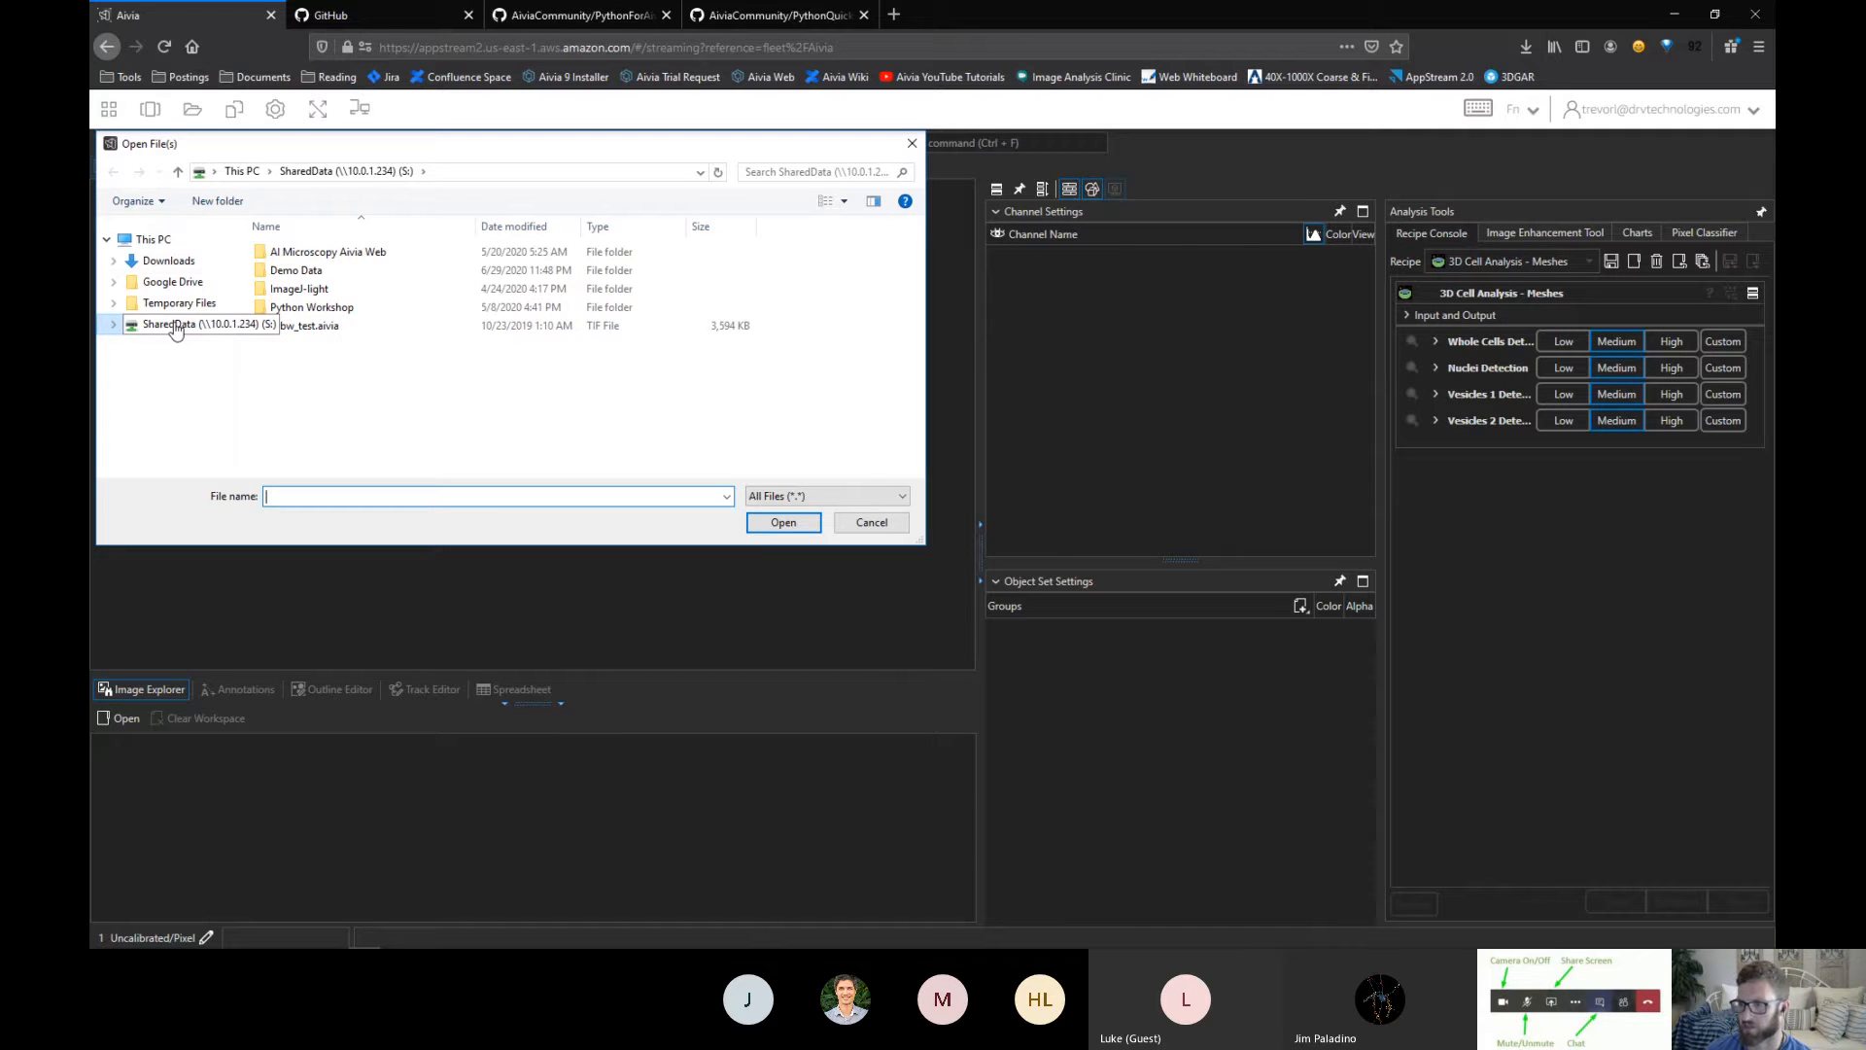
double_click(301, 309)
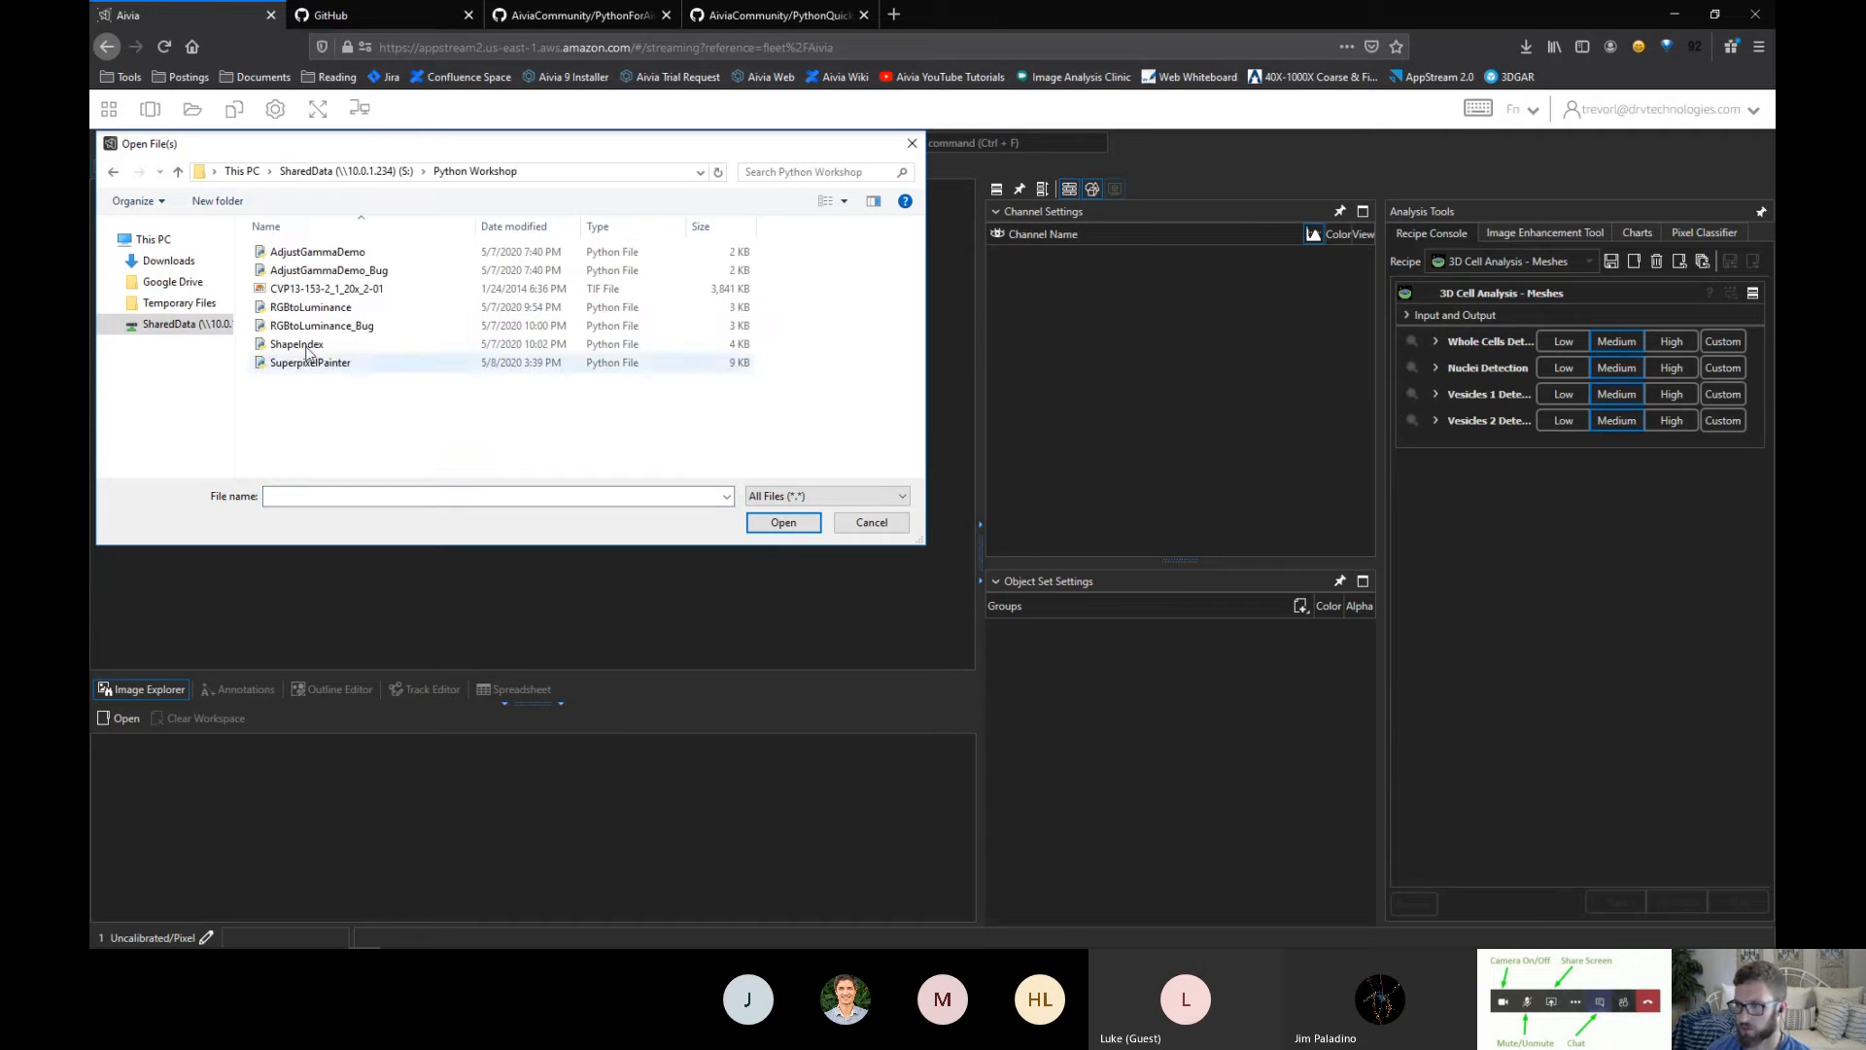
left_click(328, 292)
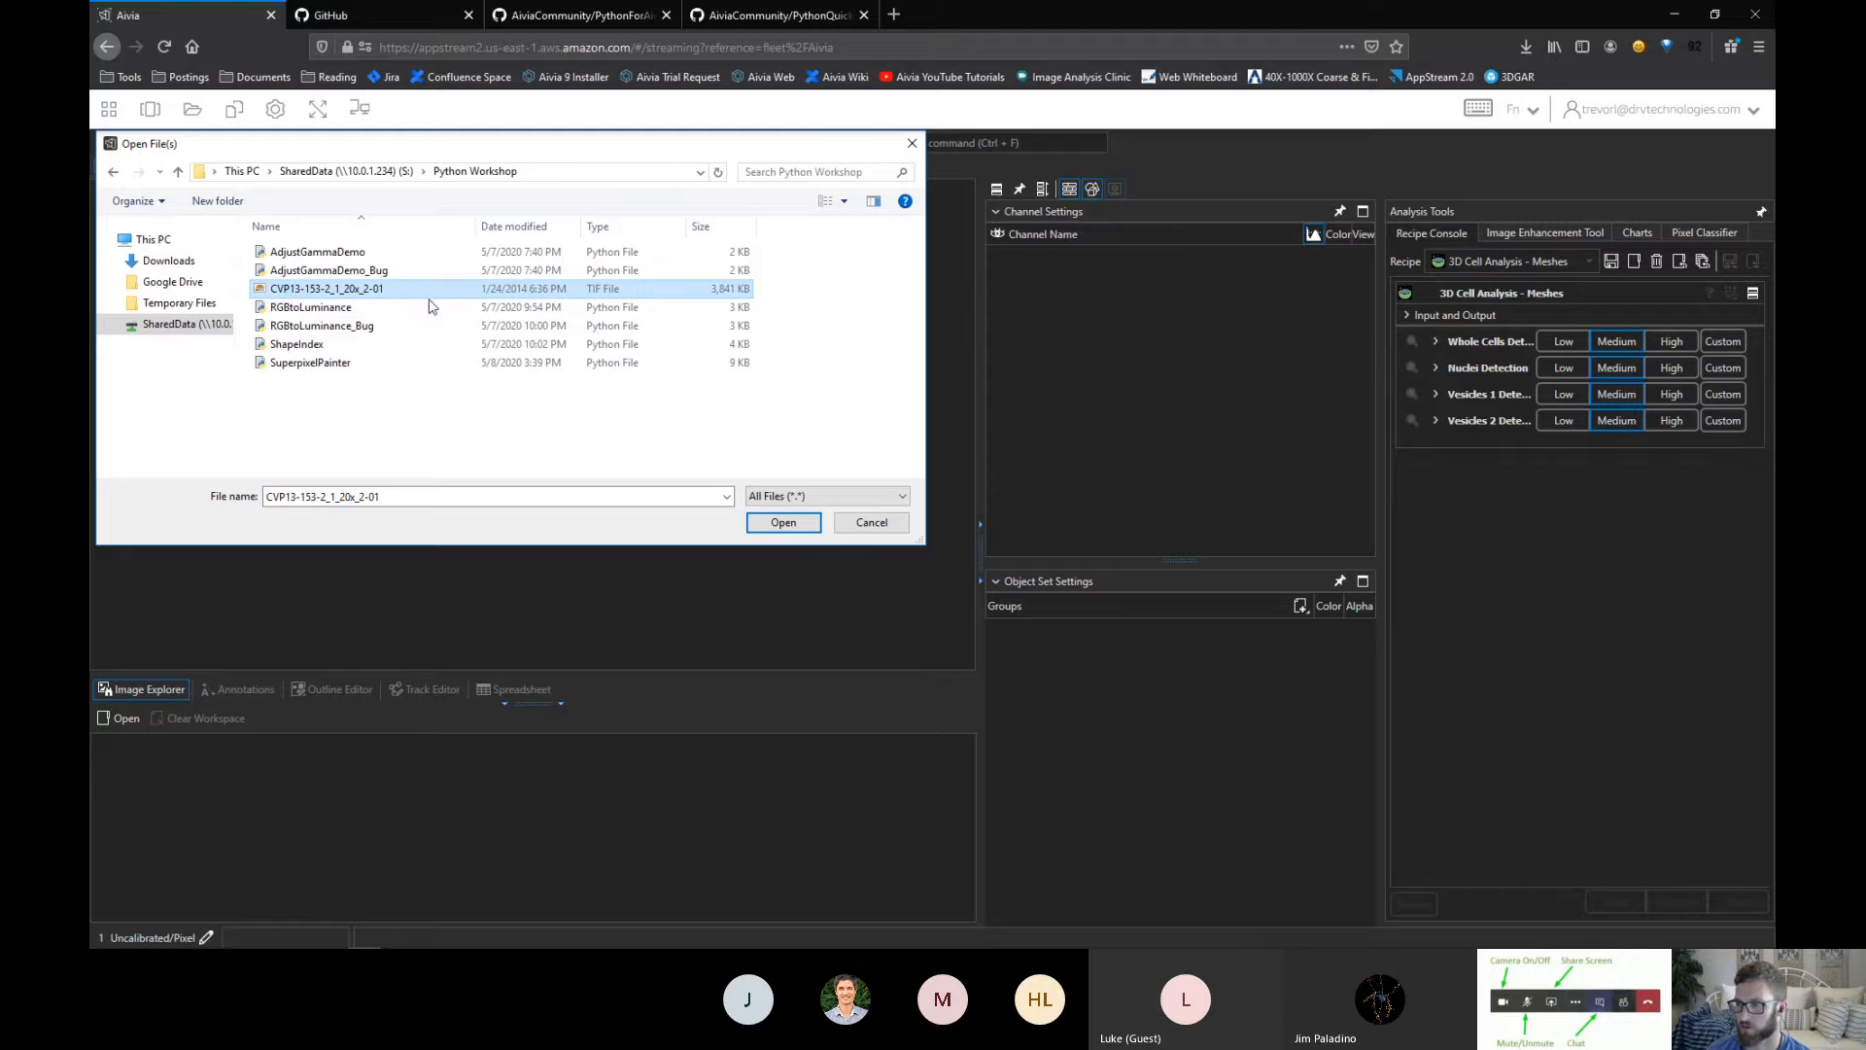
left_click(790, 526)
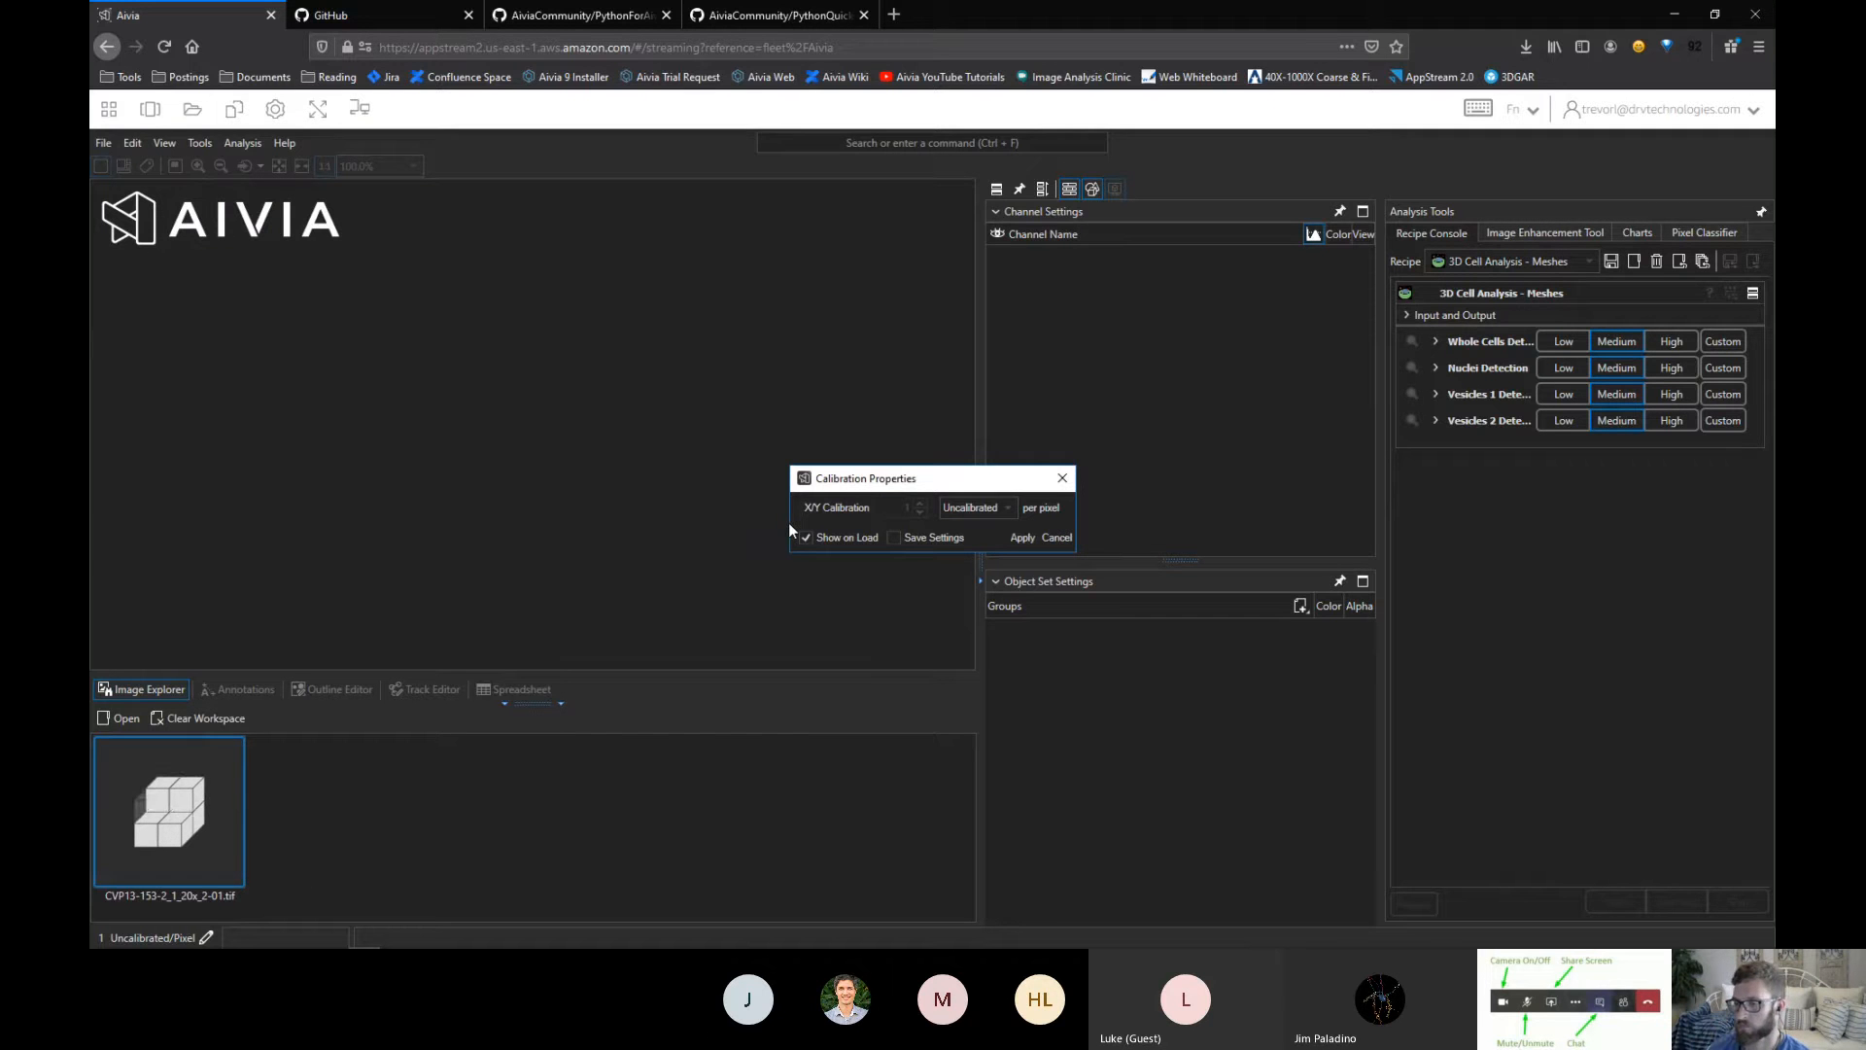
Apply the calibration properties, hide the image thumbnails and zoom the viewer
left_click(1022, 541)
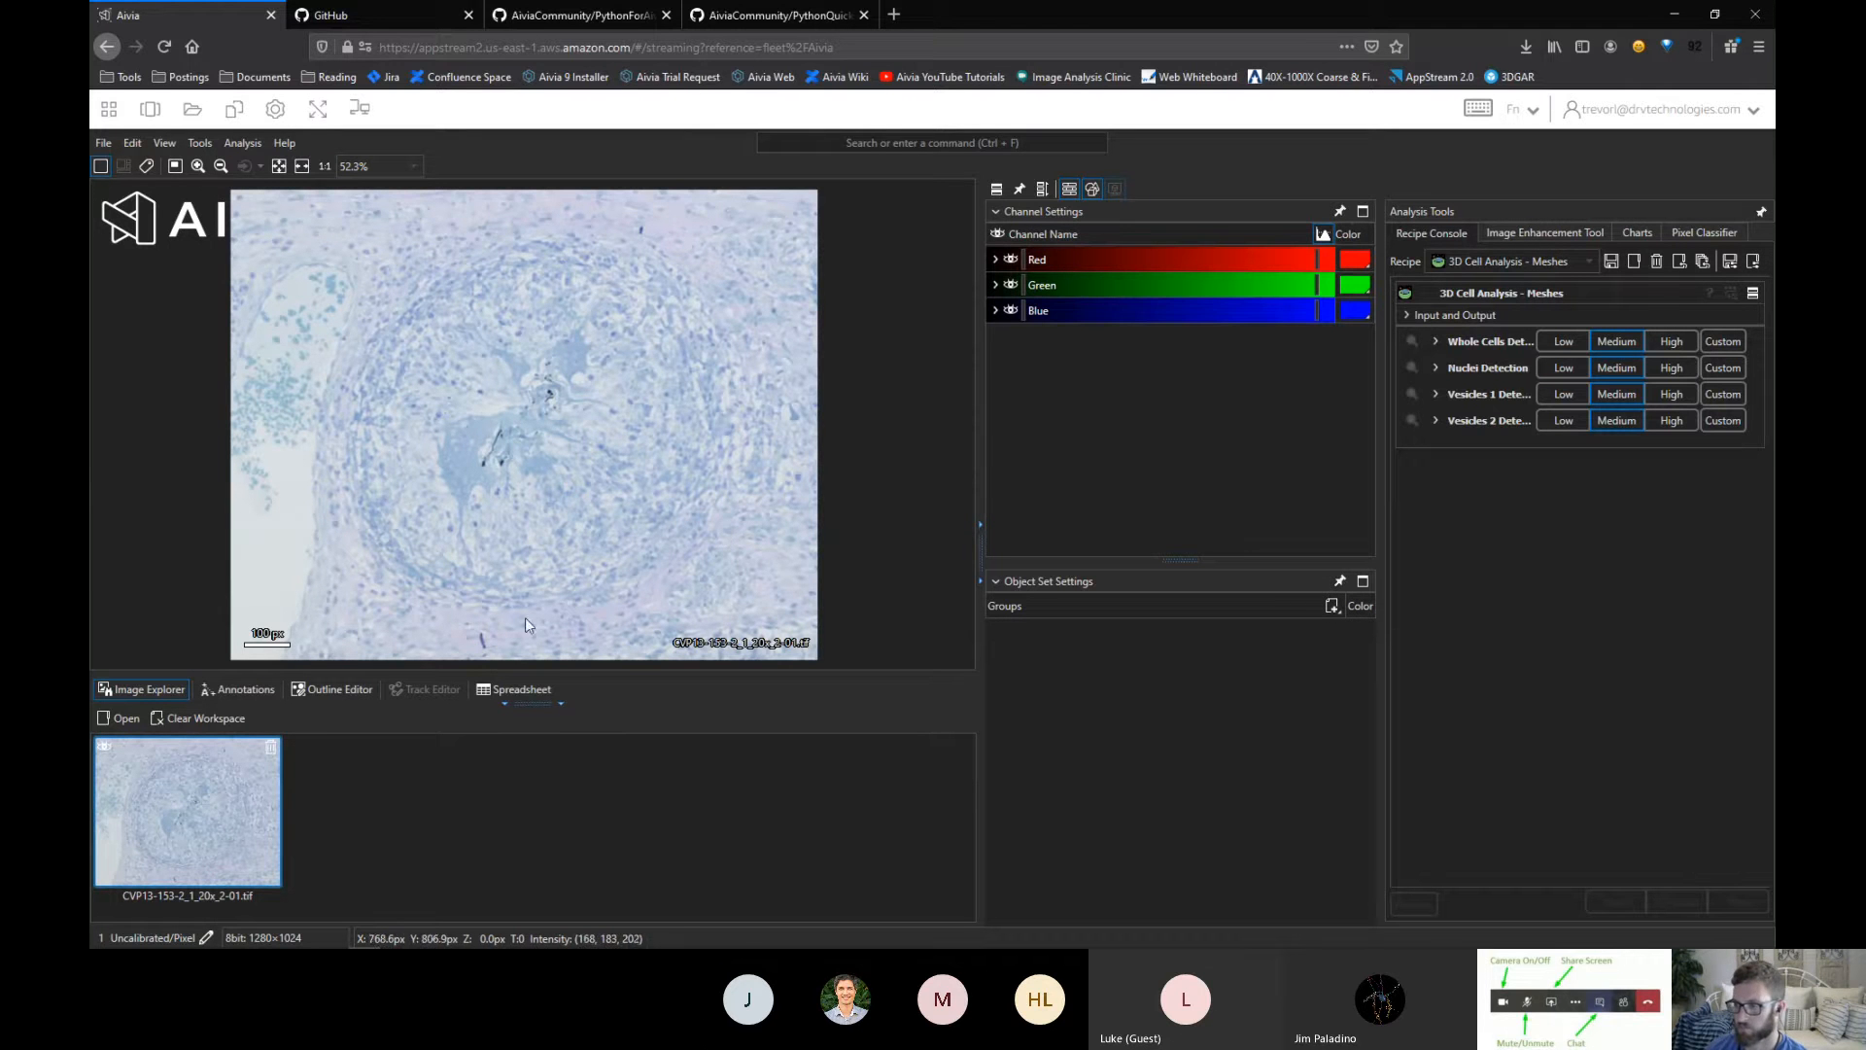
left_click(519, 704)
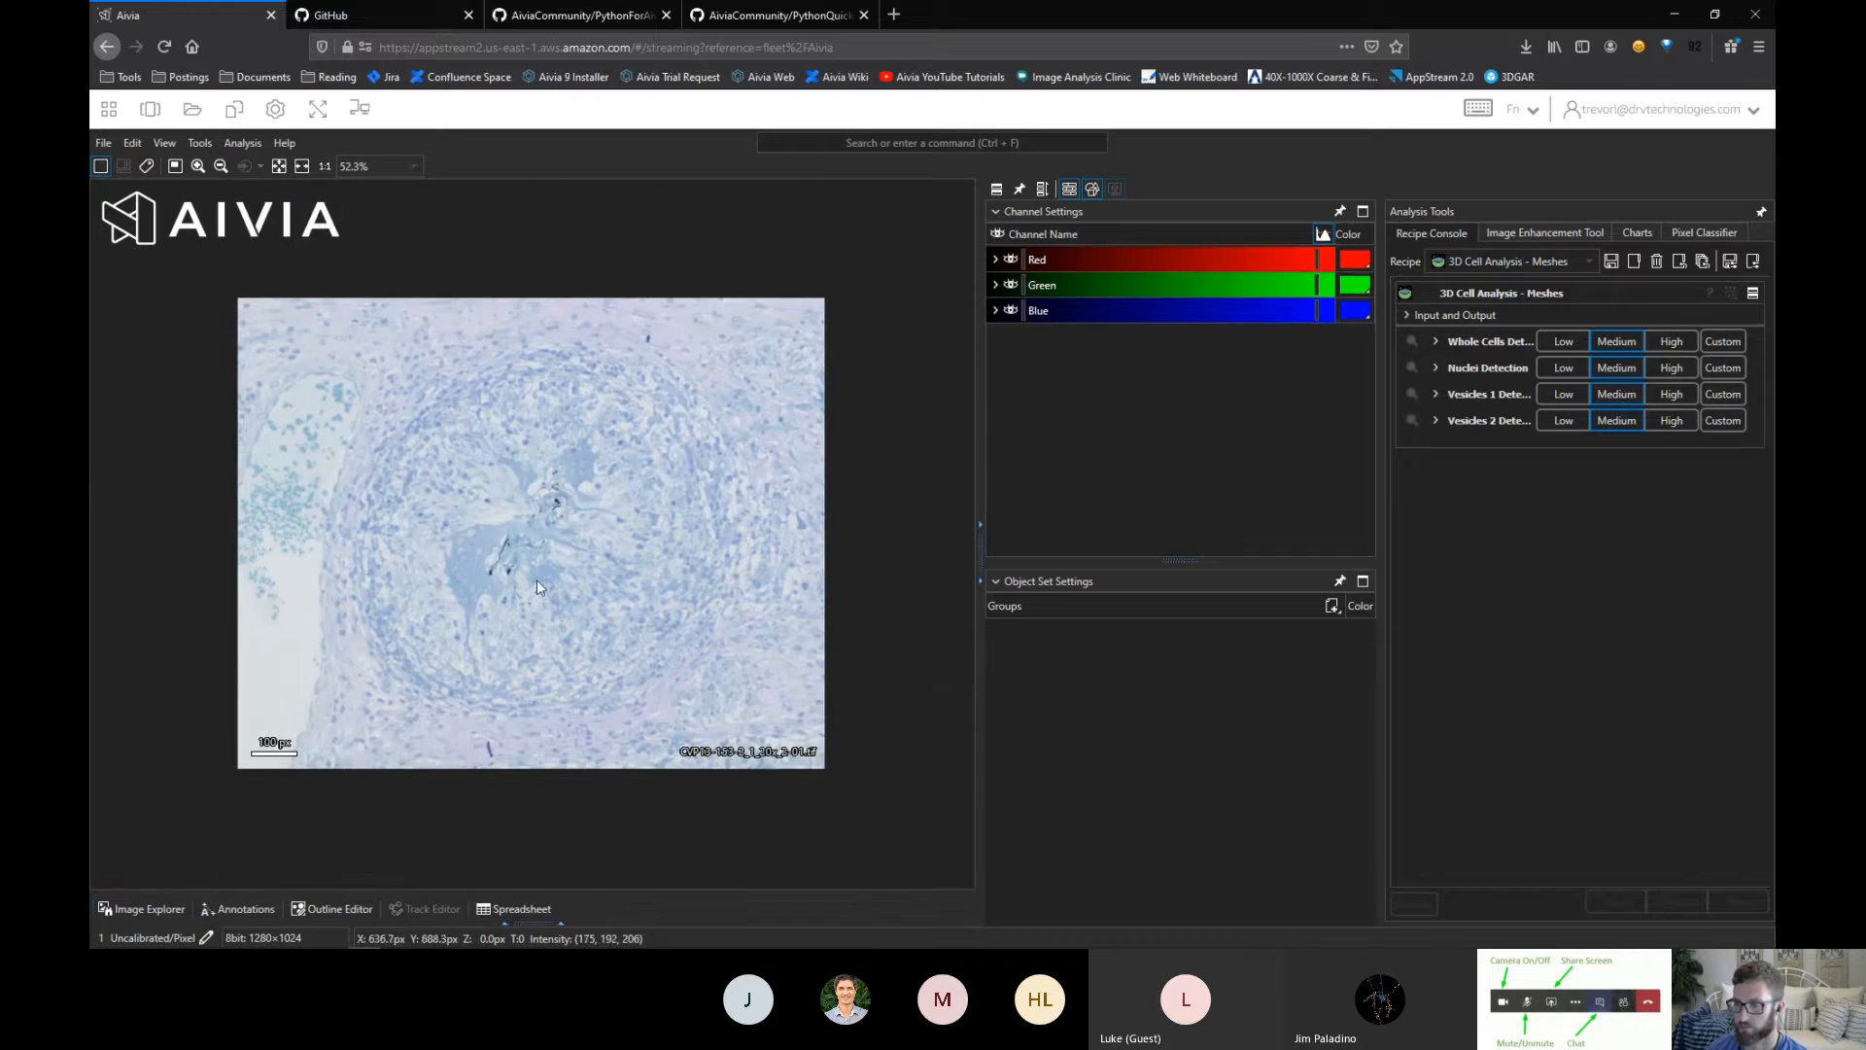
scroll(537, 581, "up", 3)
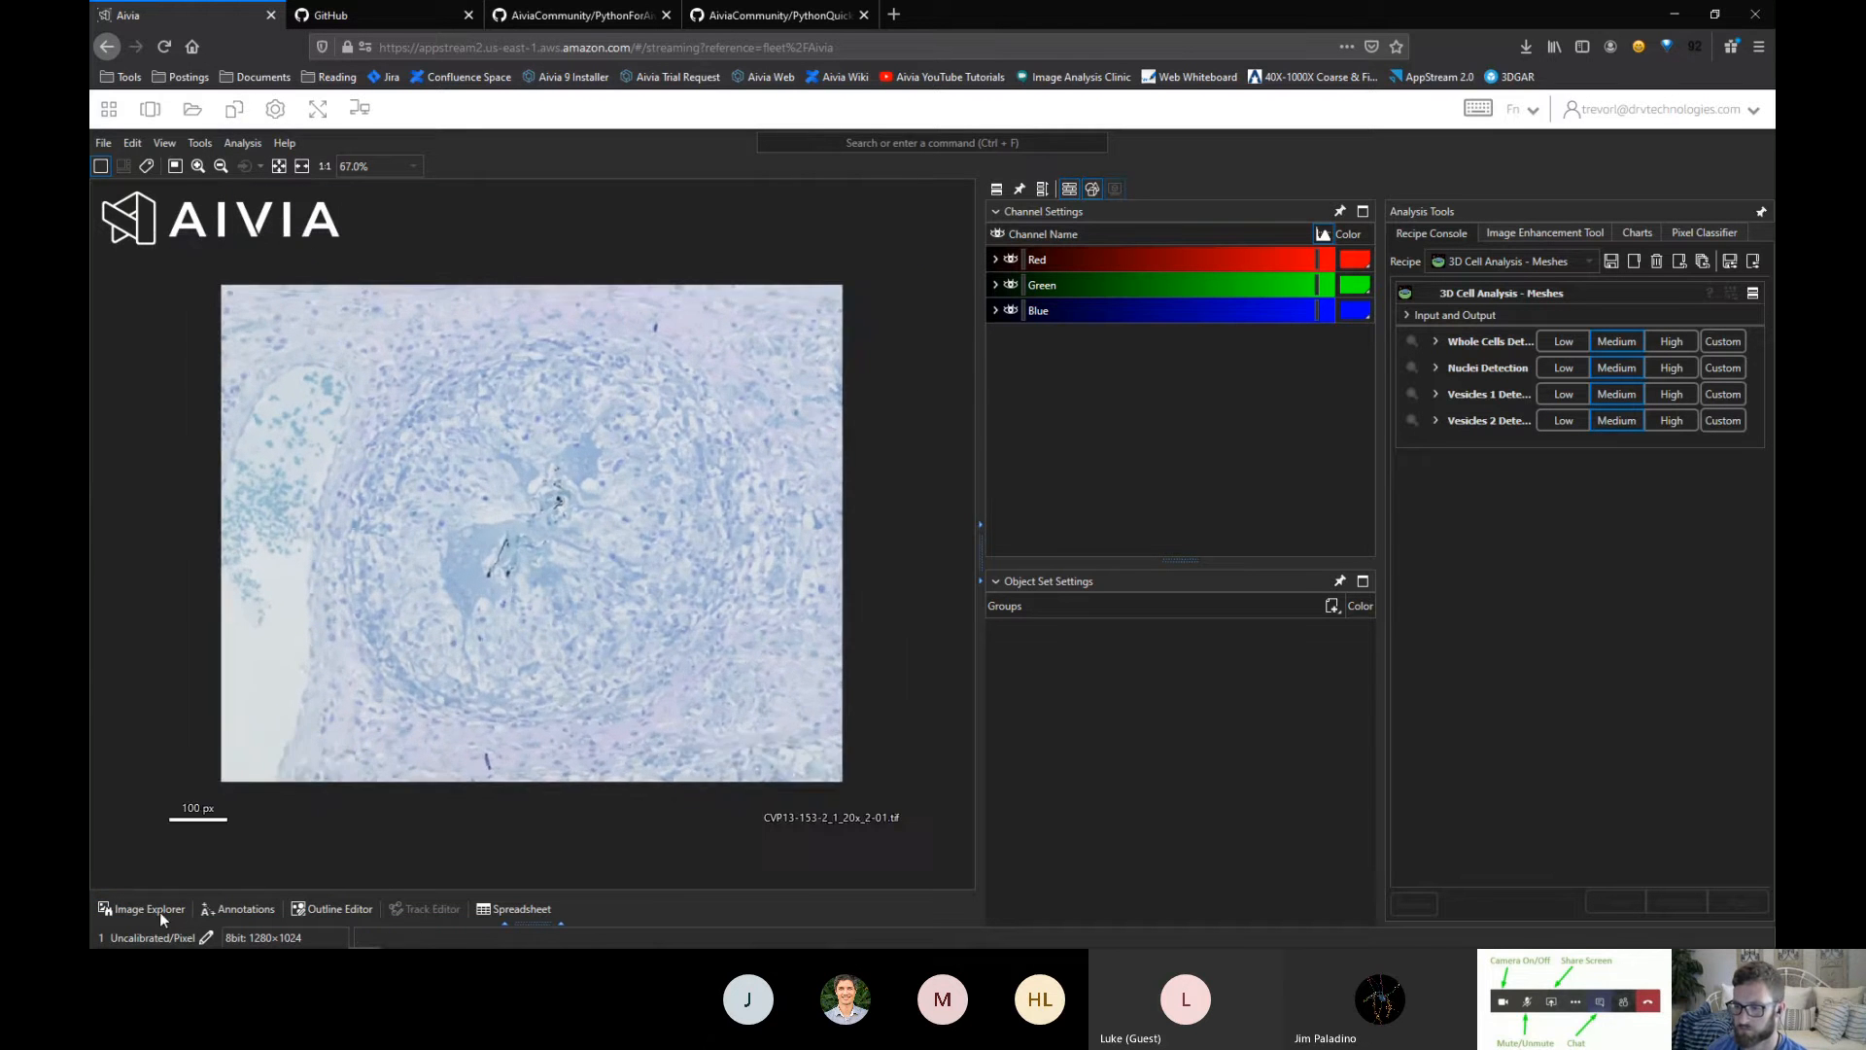
left_click(146, 909)
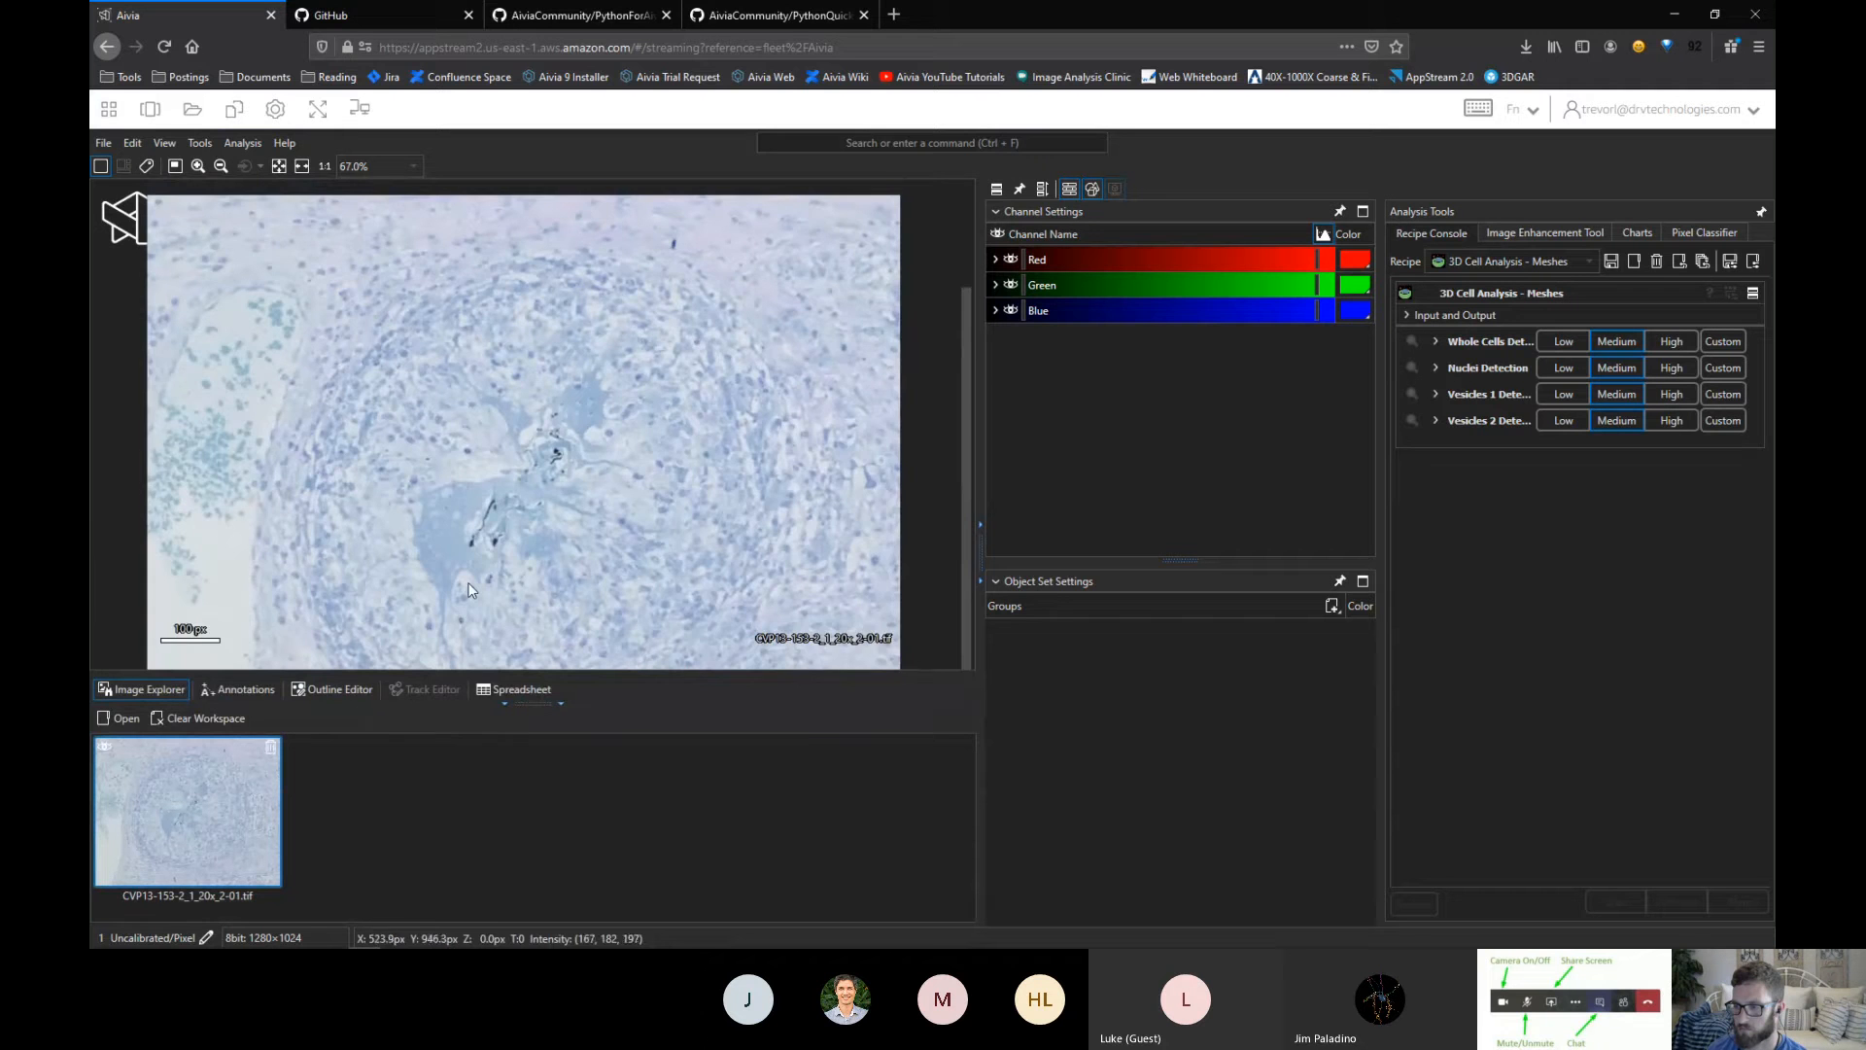
scroll(477, 556, "down", 2)
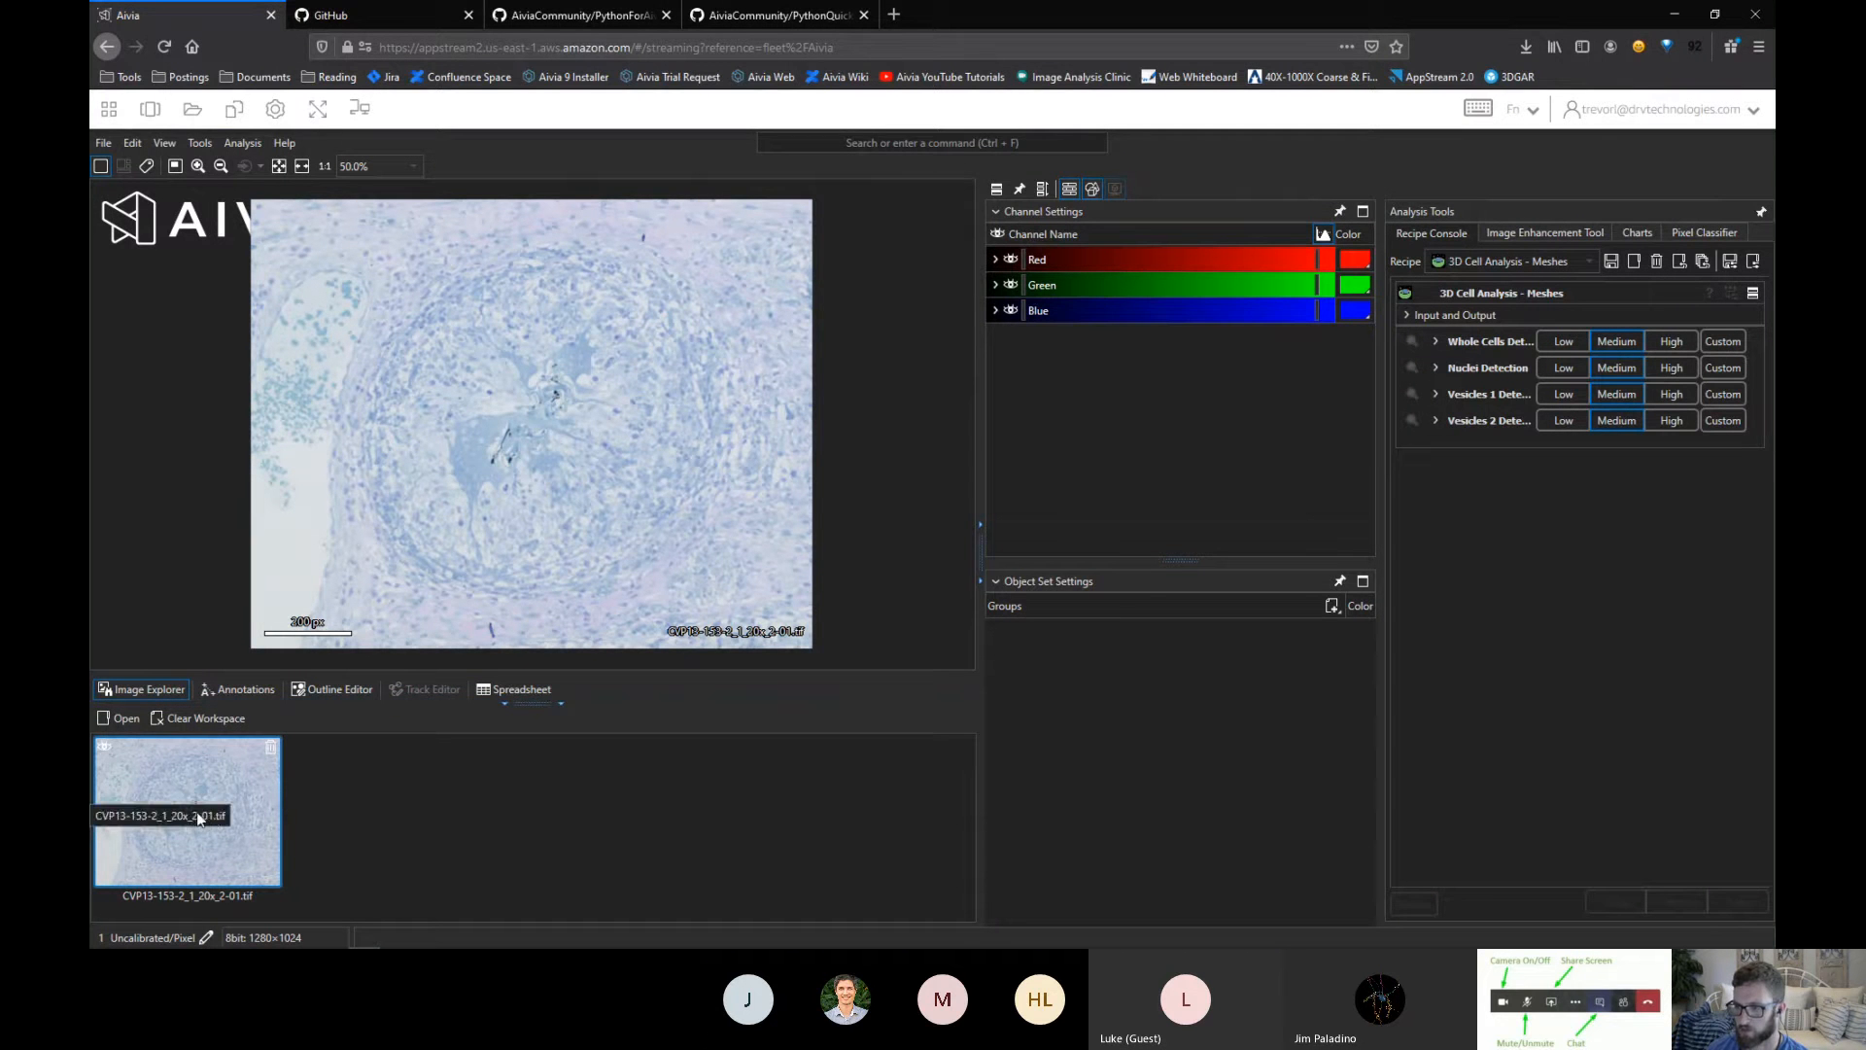
left_click(587, 704)
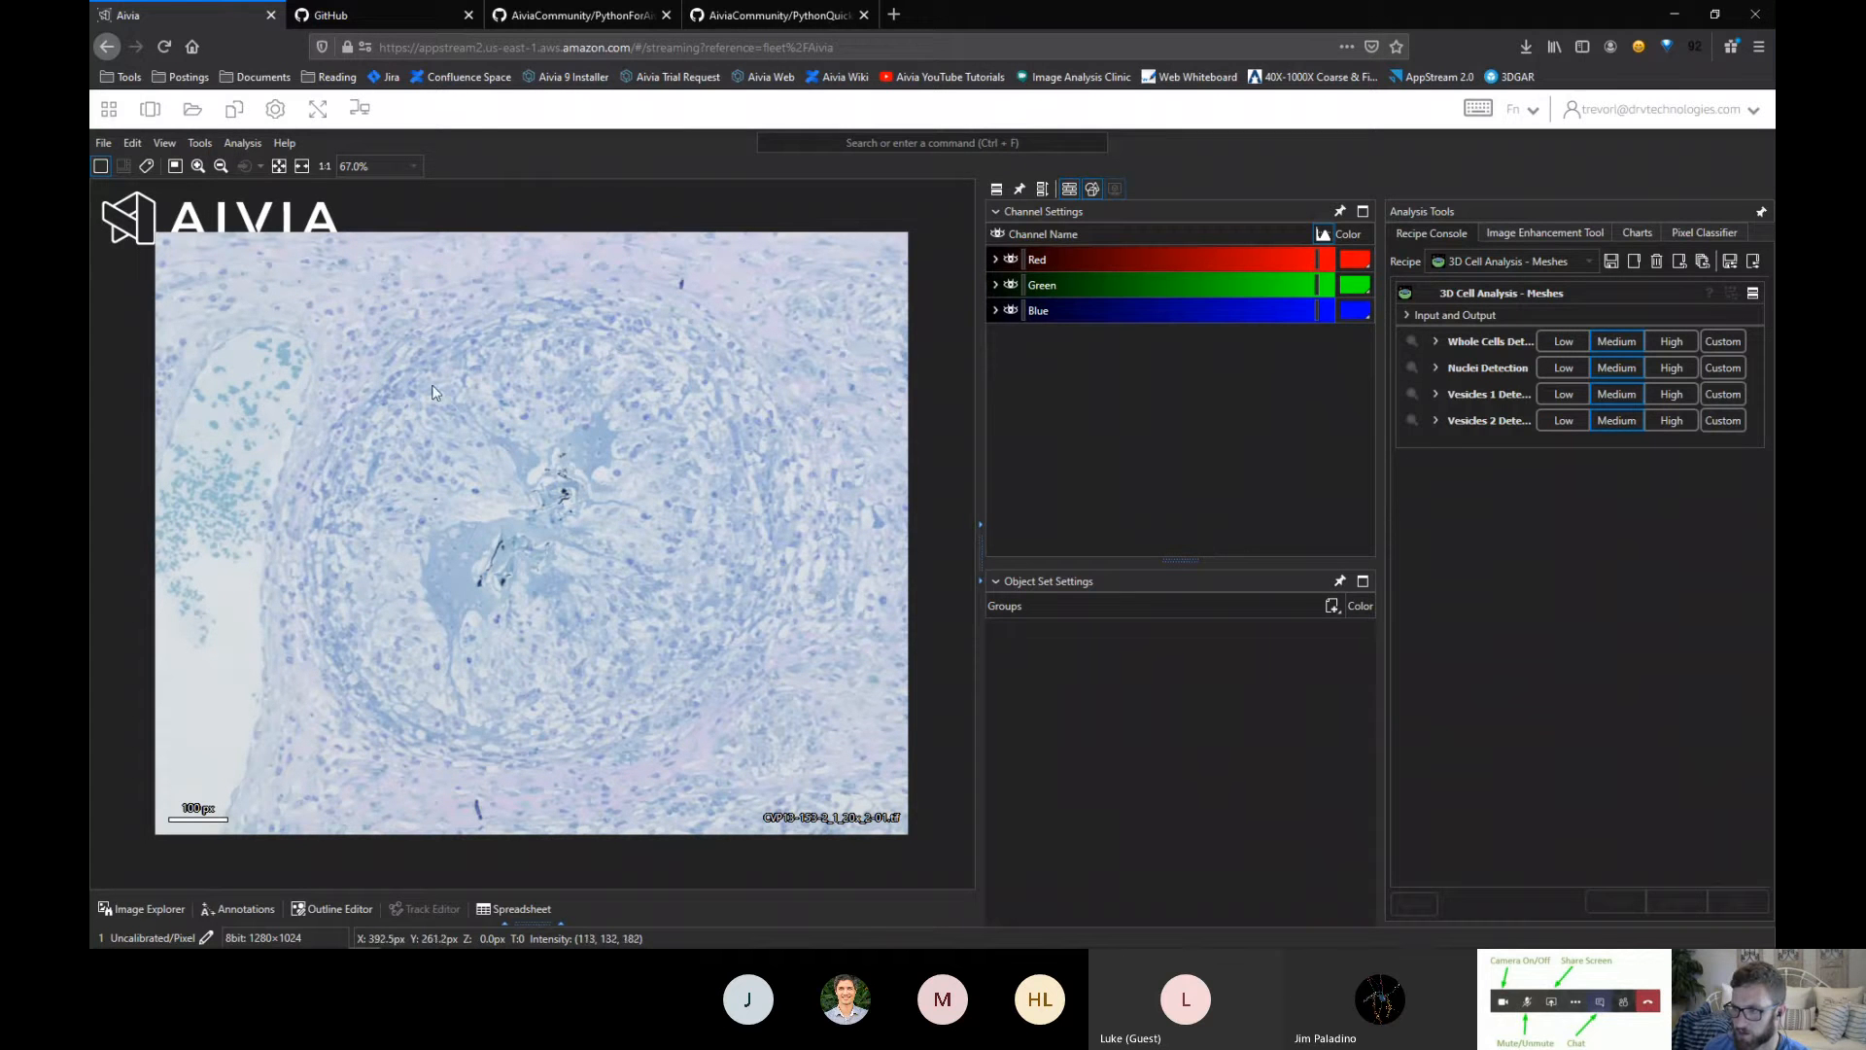
Solo the Red, Green and Blue channels in turn, then show all three again
double_click(1128, 264)
double_click(1088, 288)
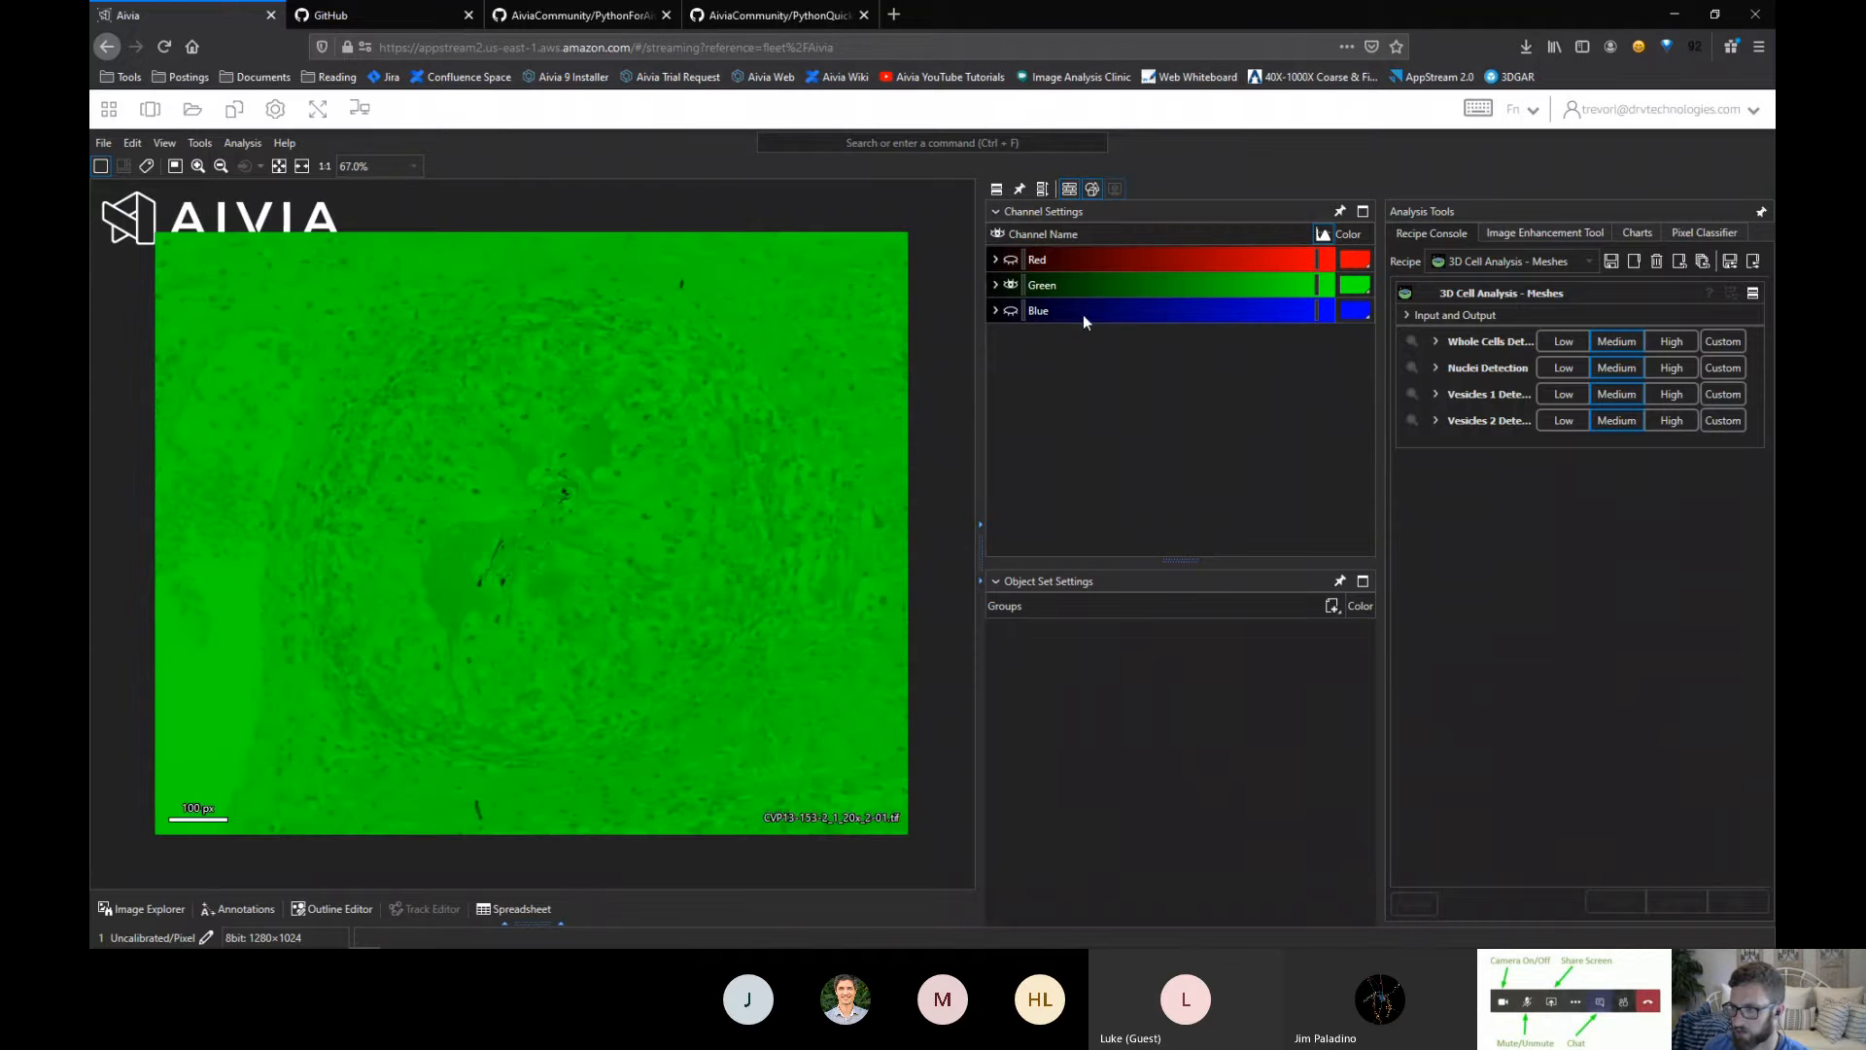
double_click(1085, 313)
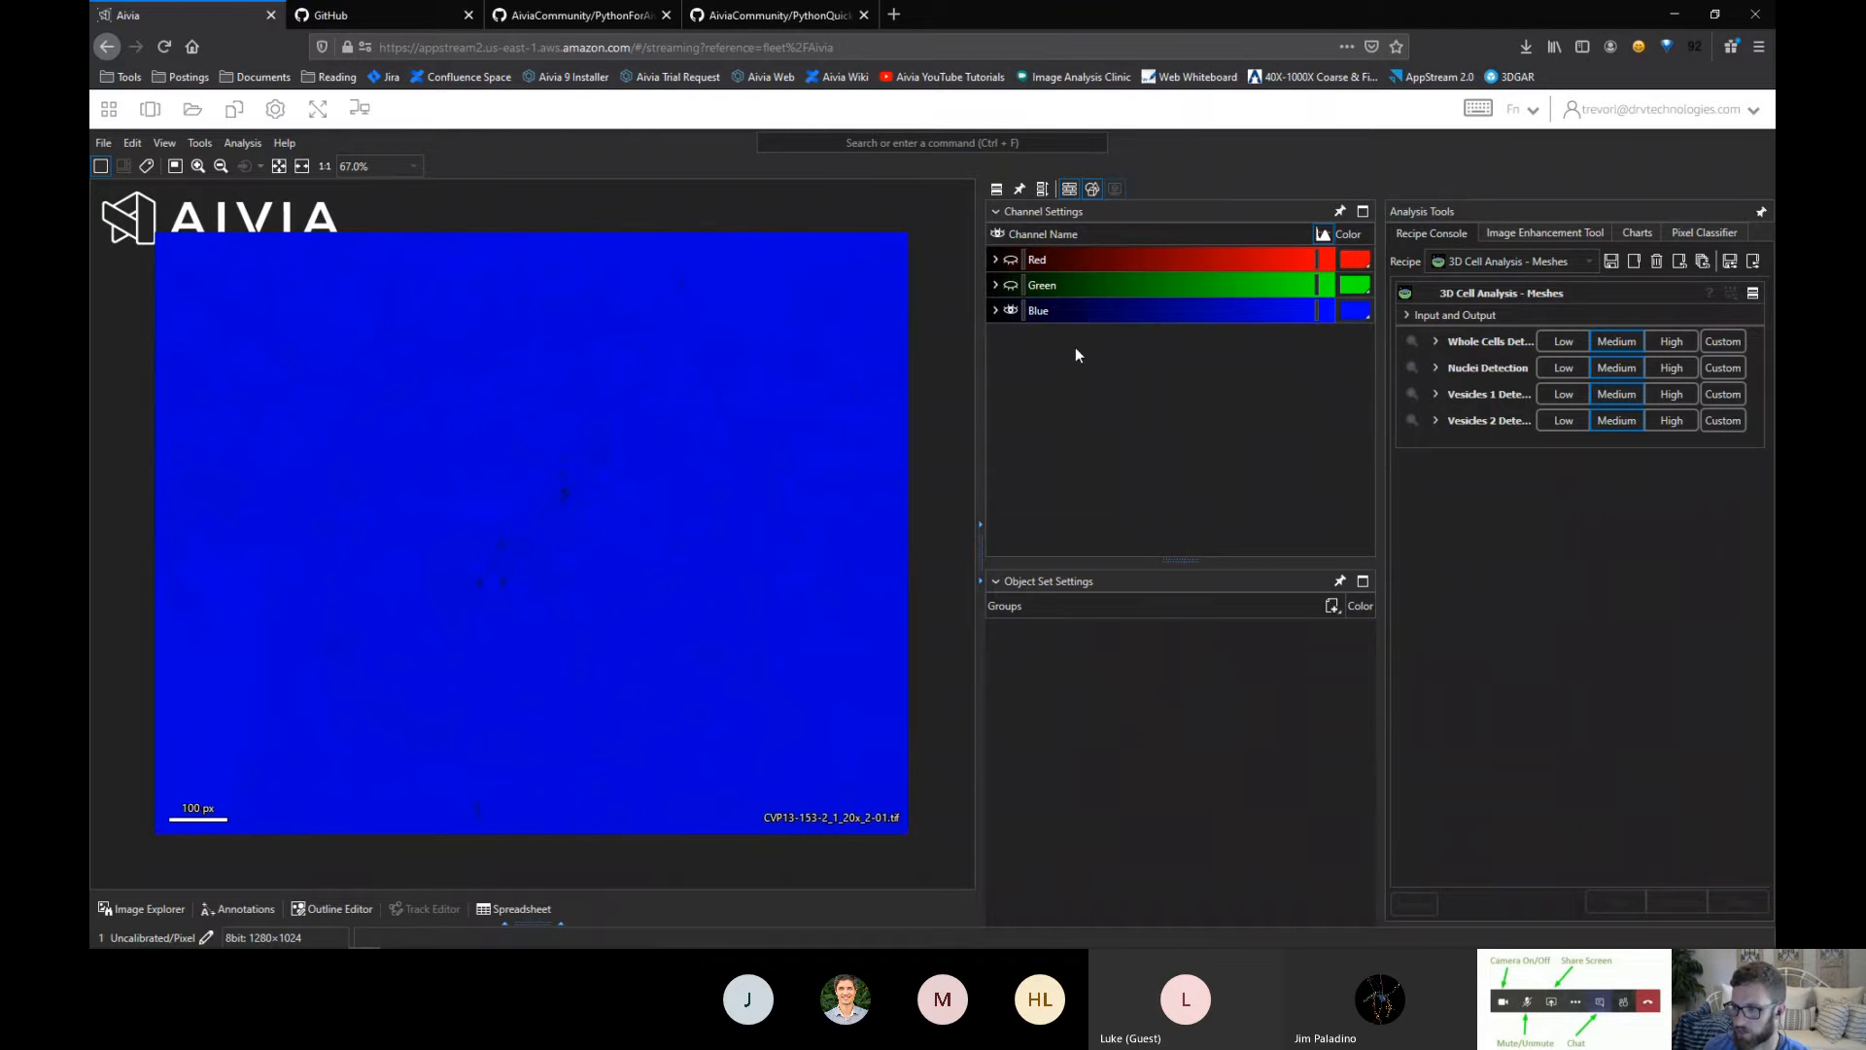
double_click(1059, 257)
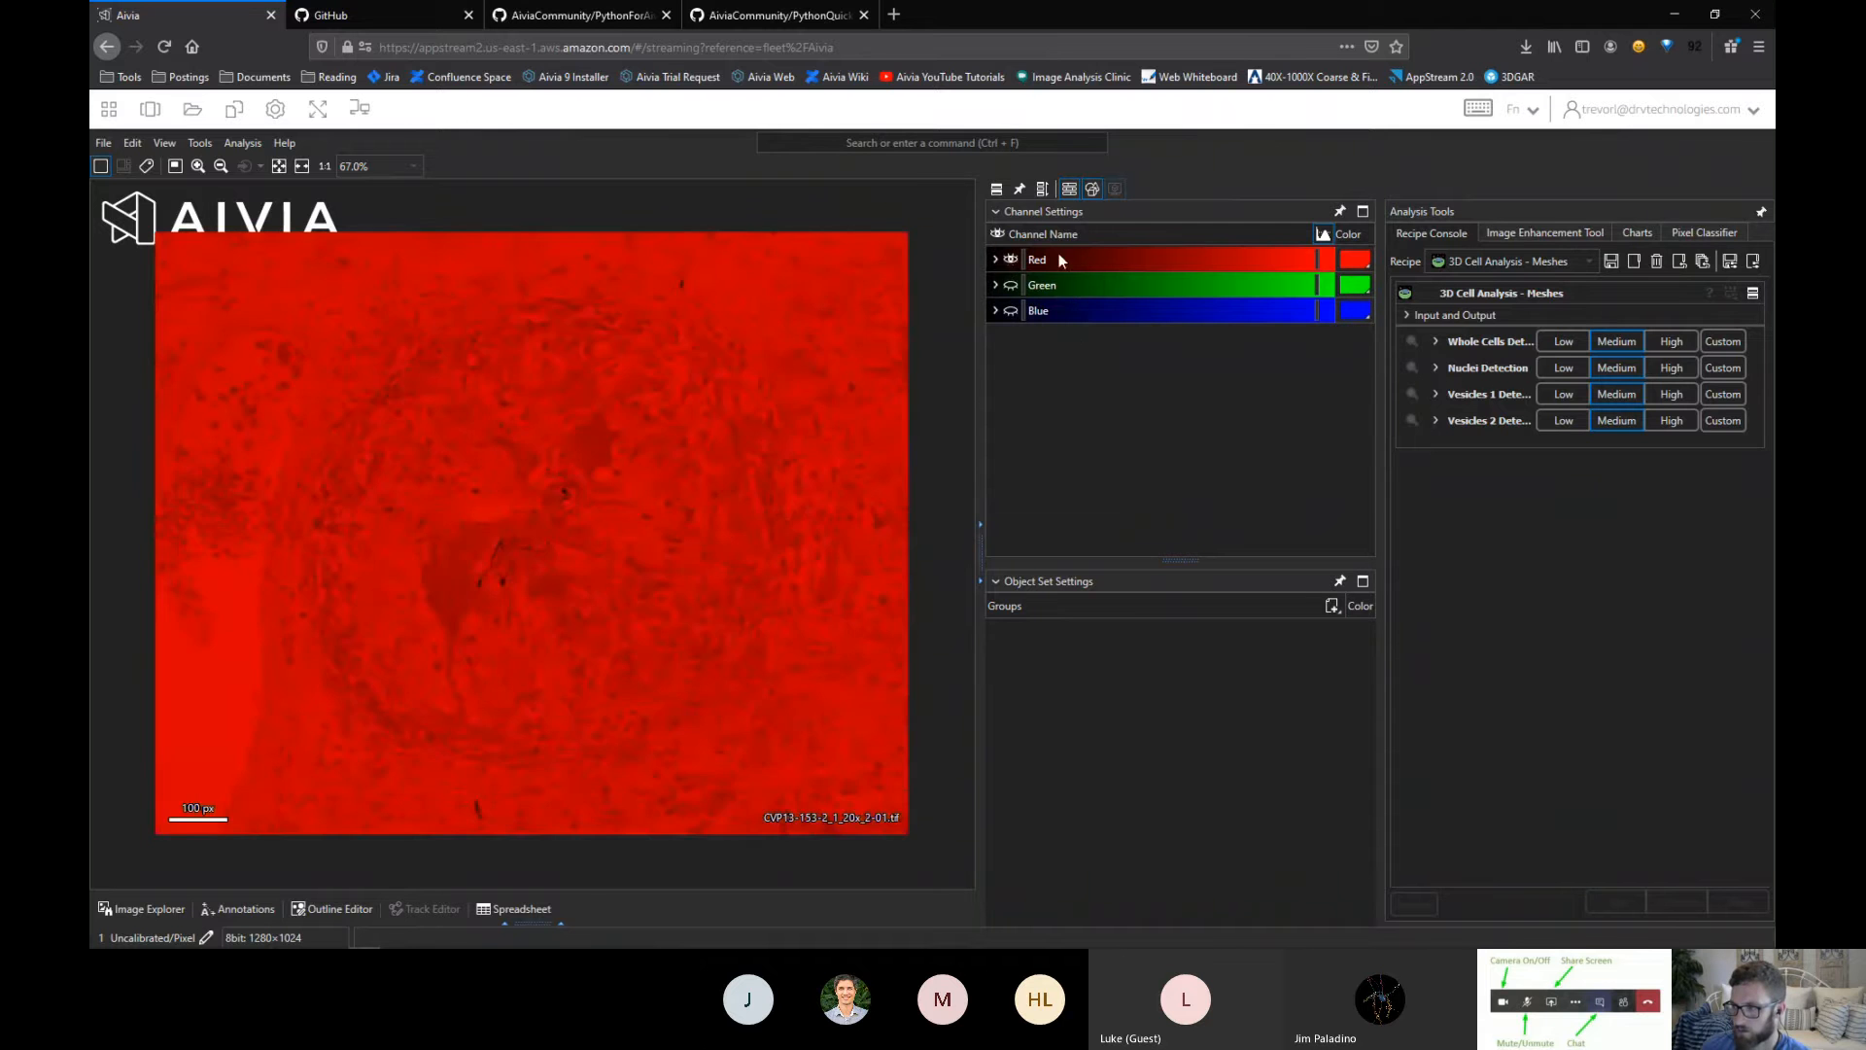
left_click(1011, 285)
left_click(1009, 311)
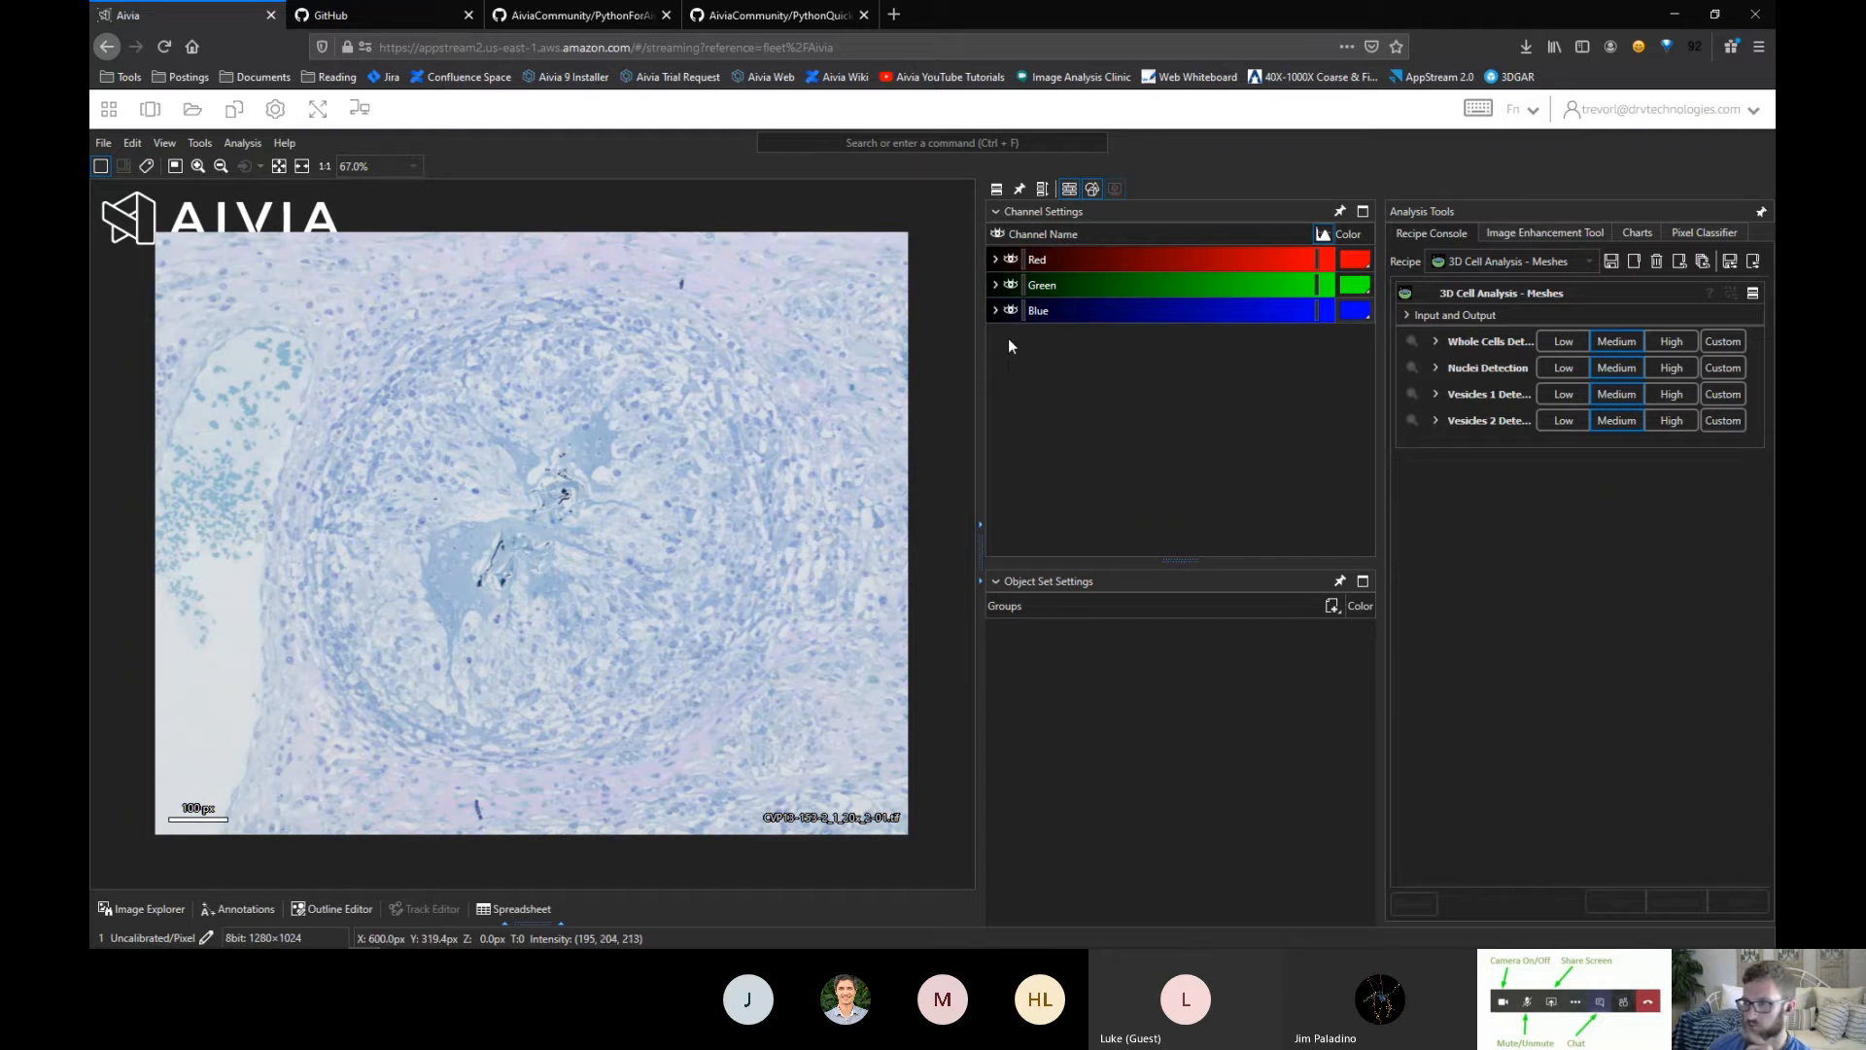
Repeat the channel-by-channel inspection and re-enable the Green and Blue channels
double_click(1100, 261)
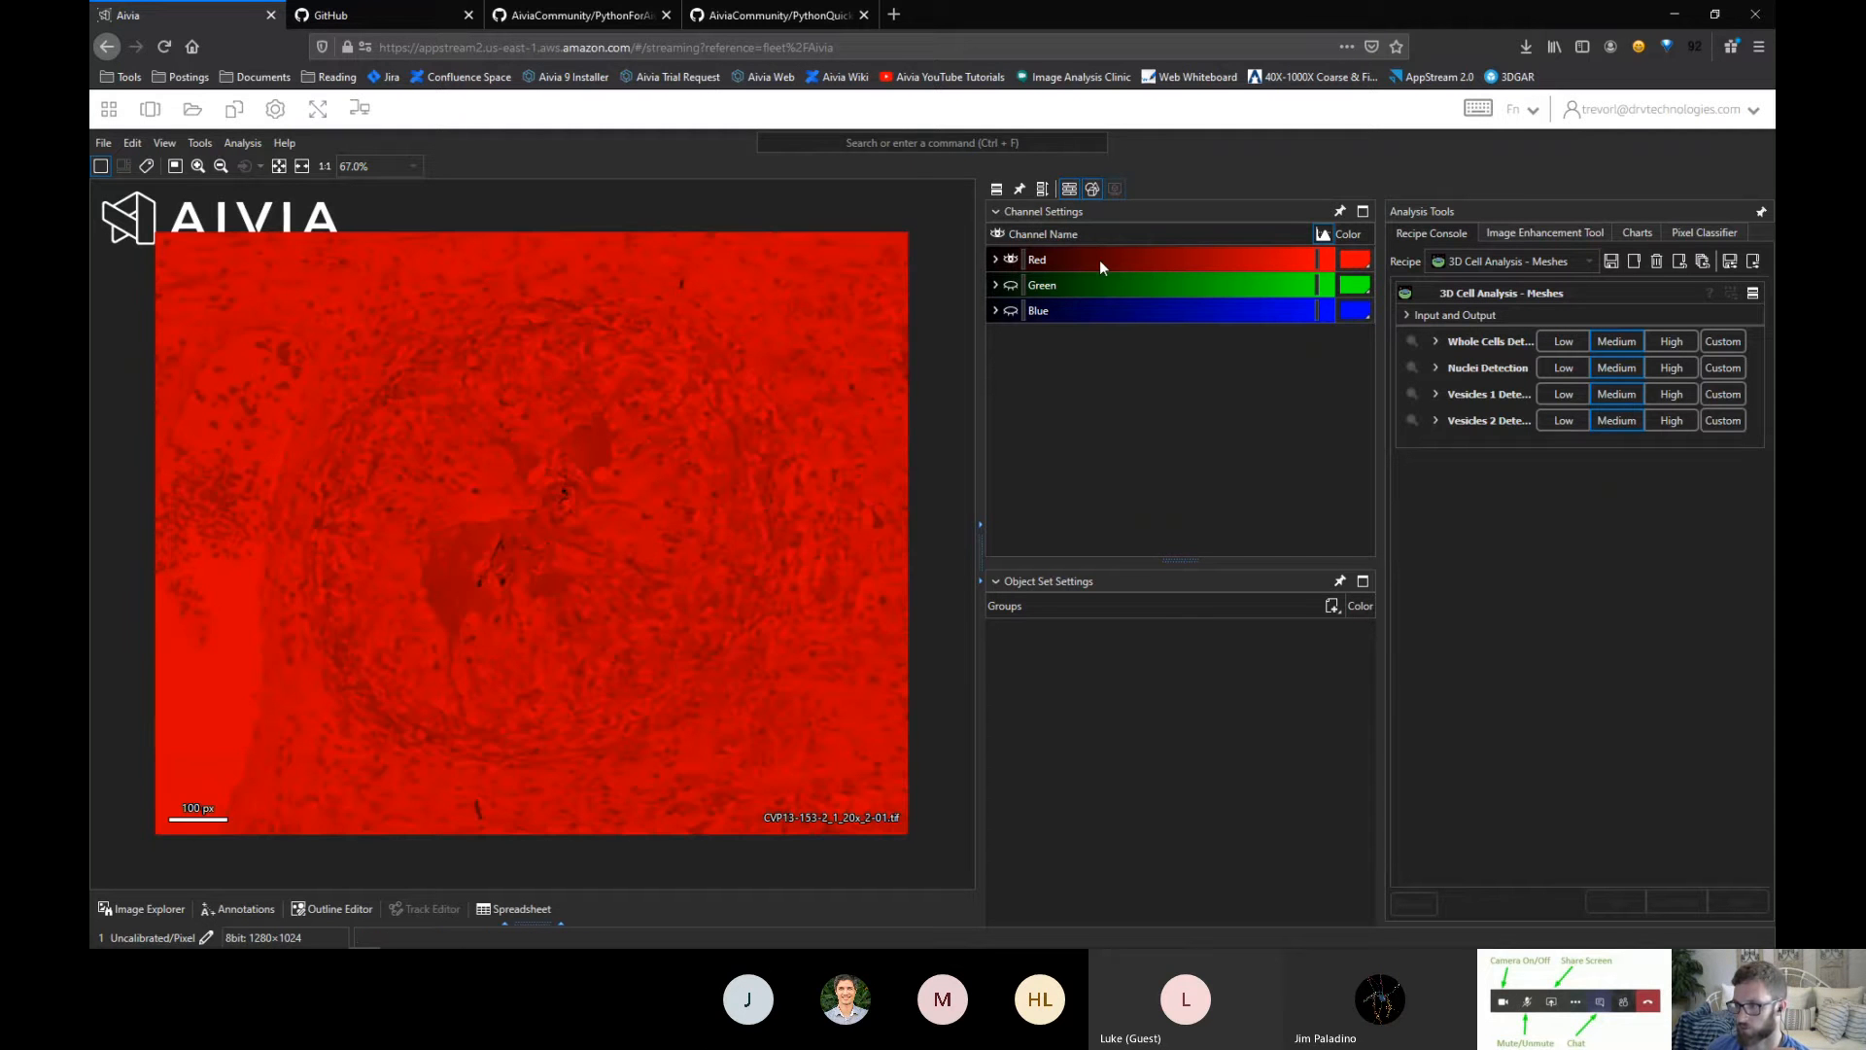
double_click(1093, 284)
double_click(1087, 313)
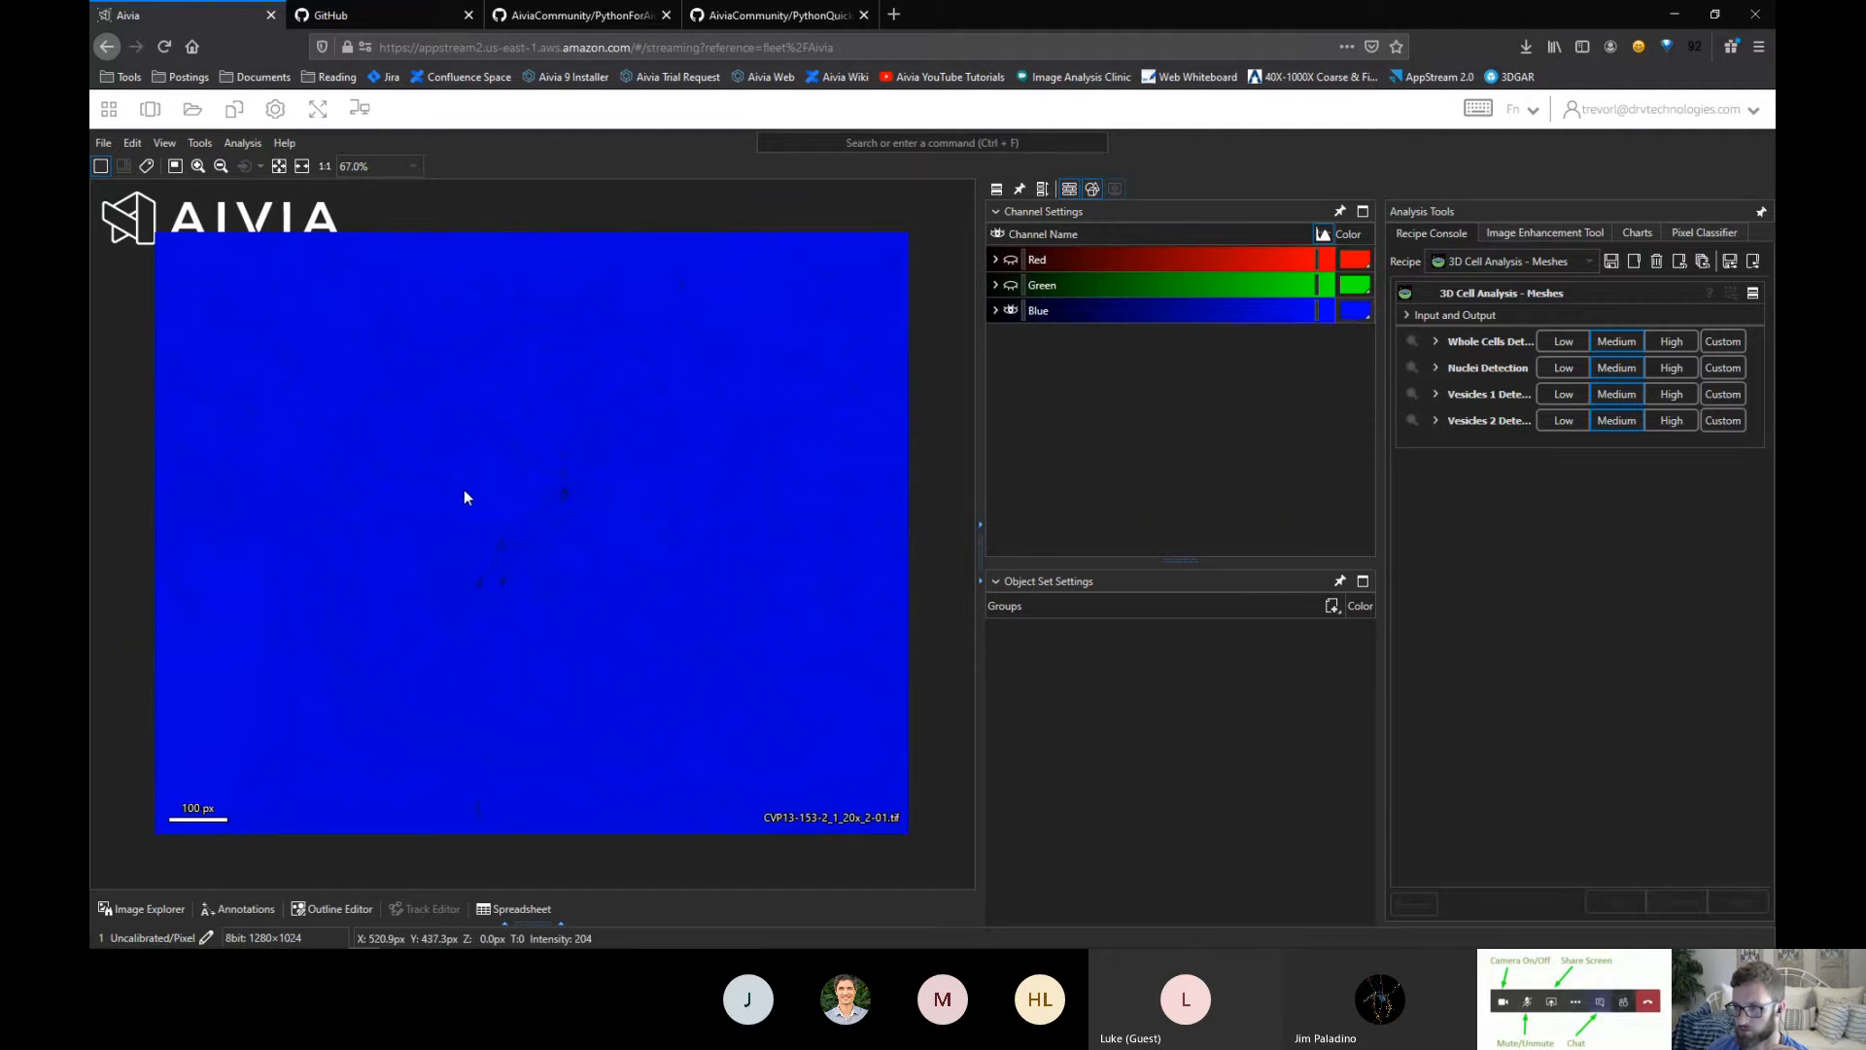
double_click(1117, 287)
double_click(1116, 259)
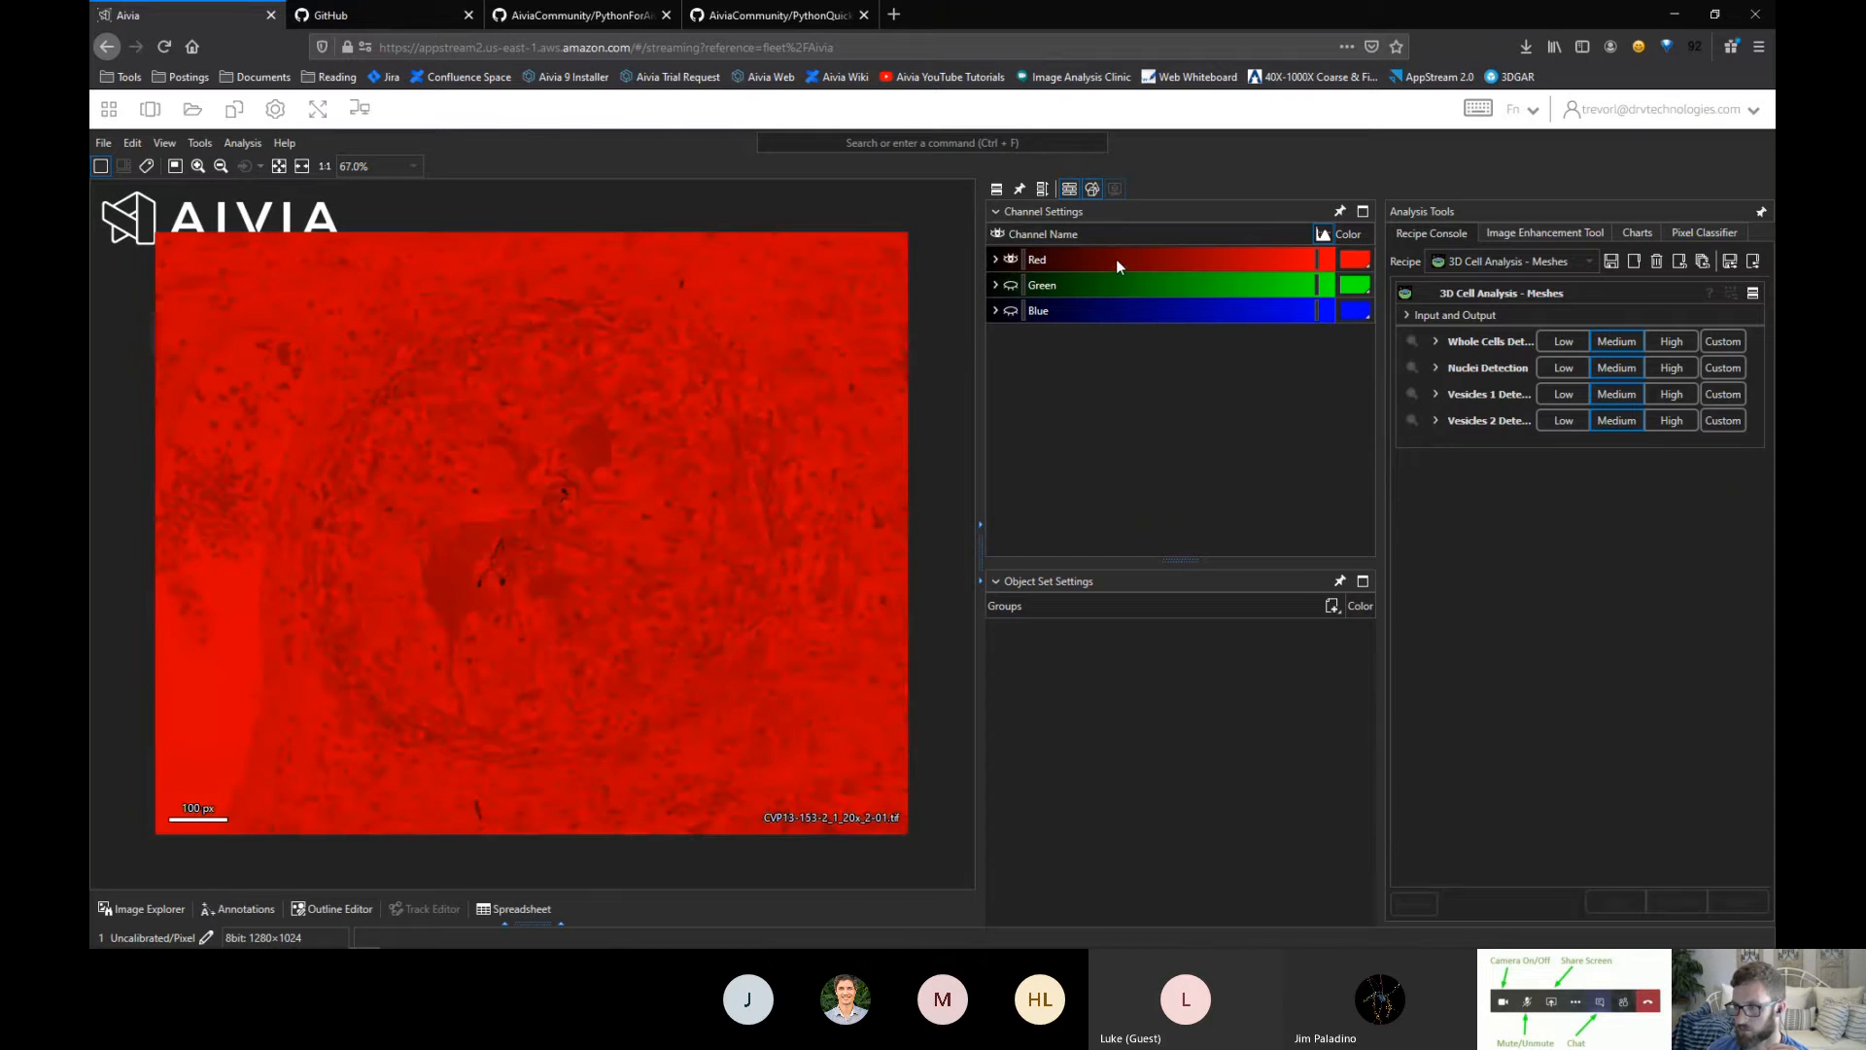
left_click(1009, 289)
left_click(1009, 311)
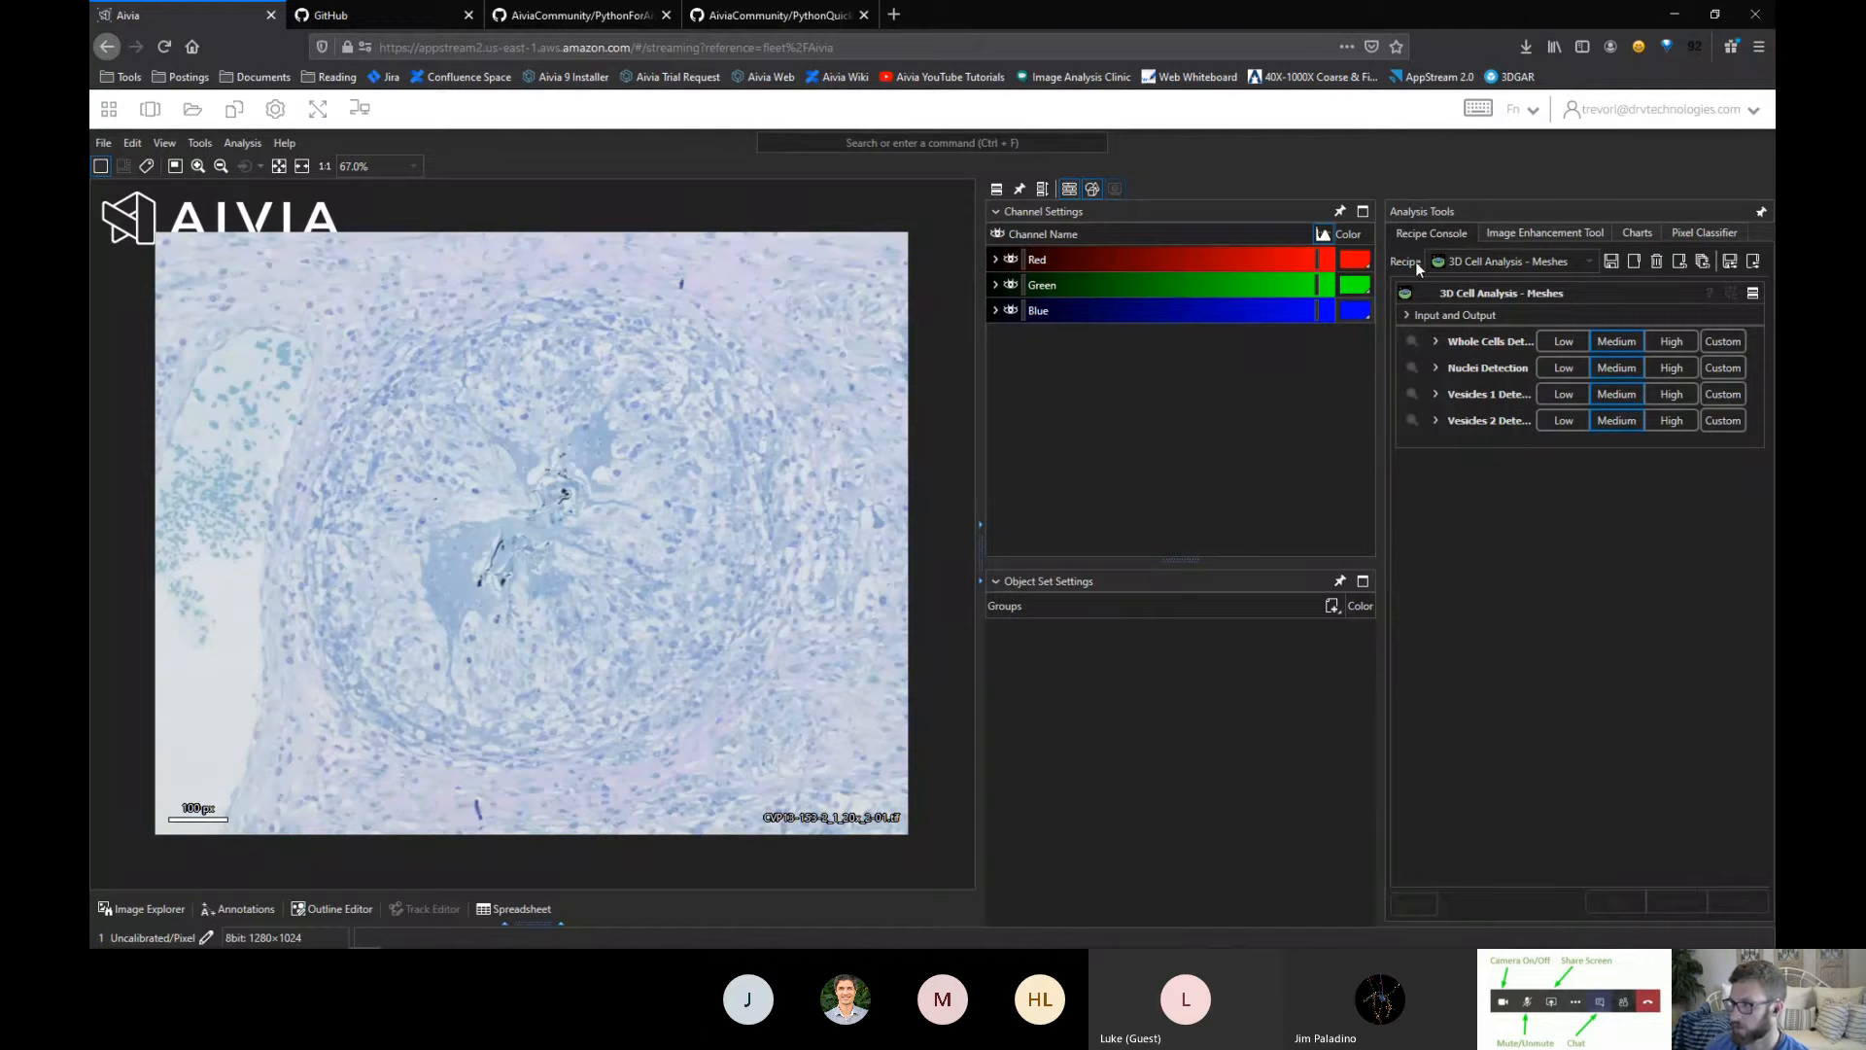
Keep the current recipe and browse for a recipe file in SharedData > Python Workshop
left_click(1514, 260)
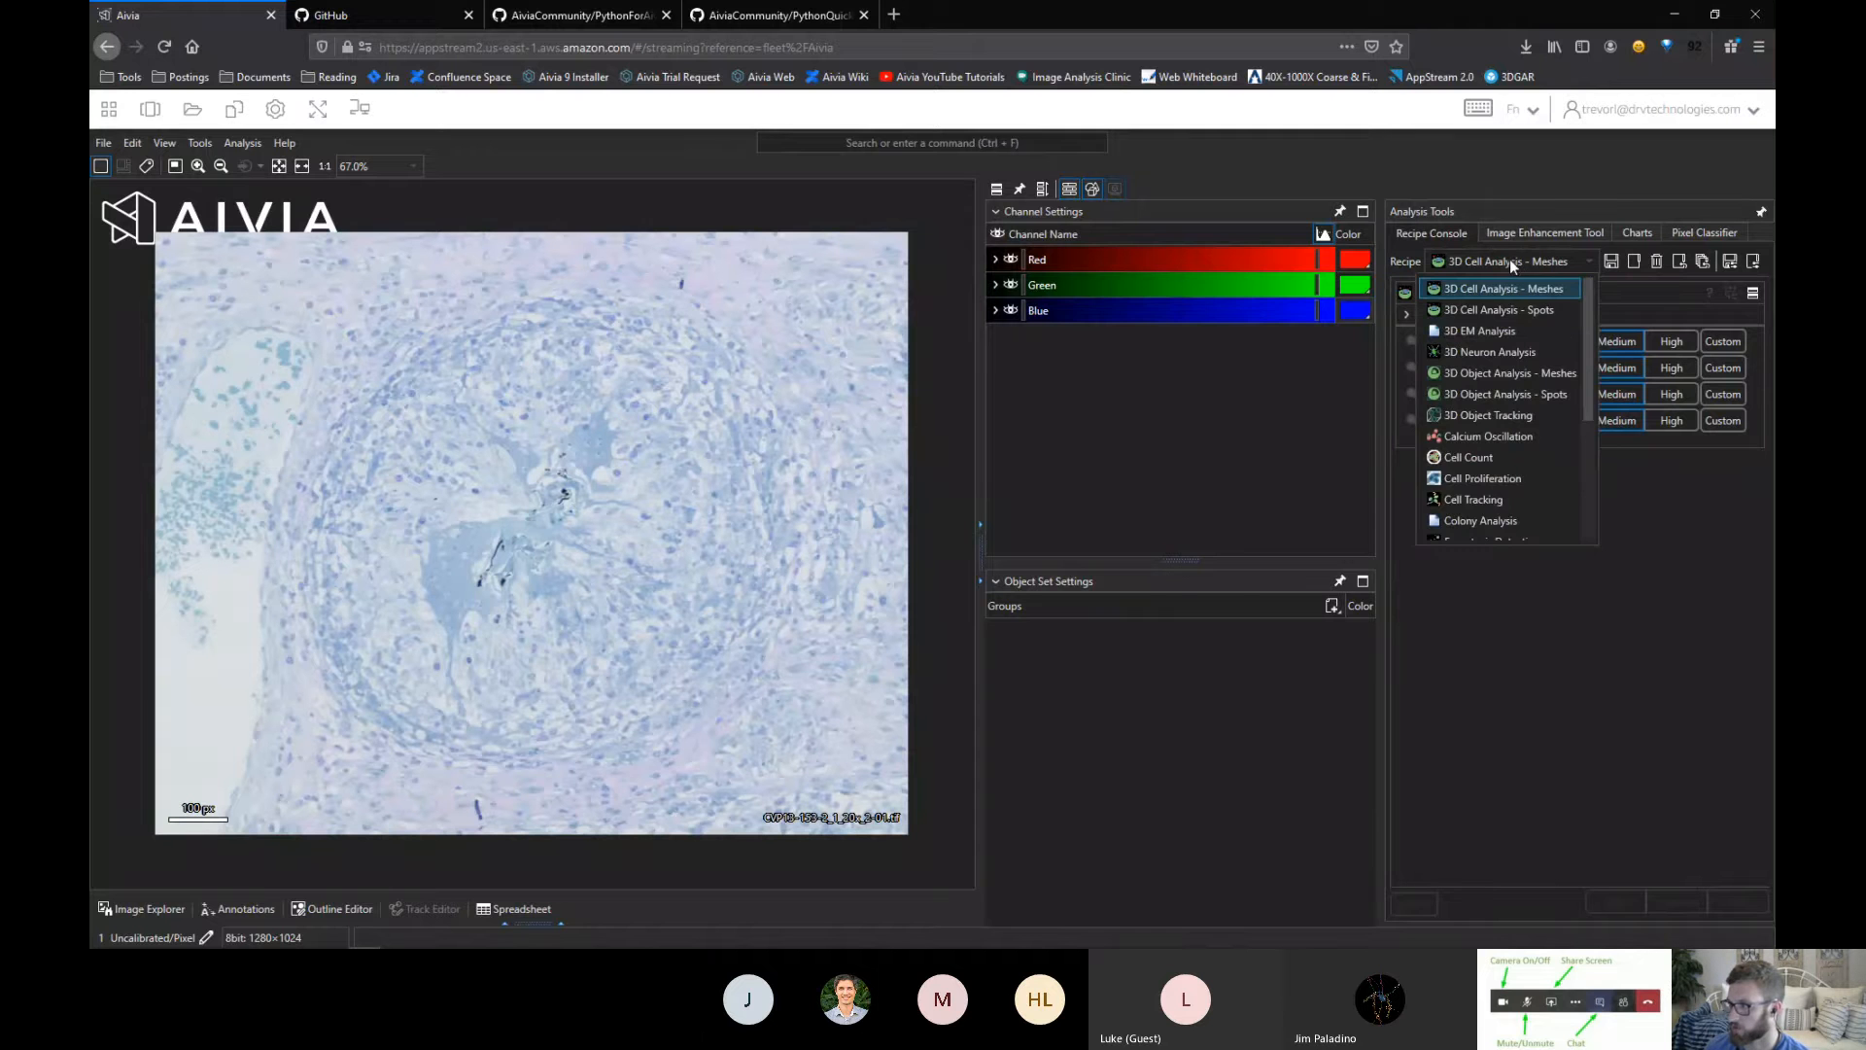
left_click(1508, 259)
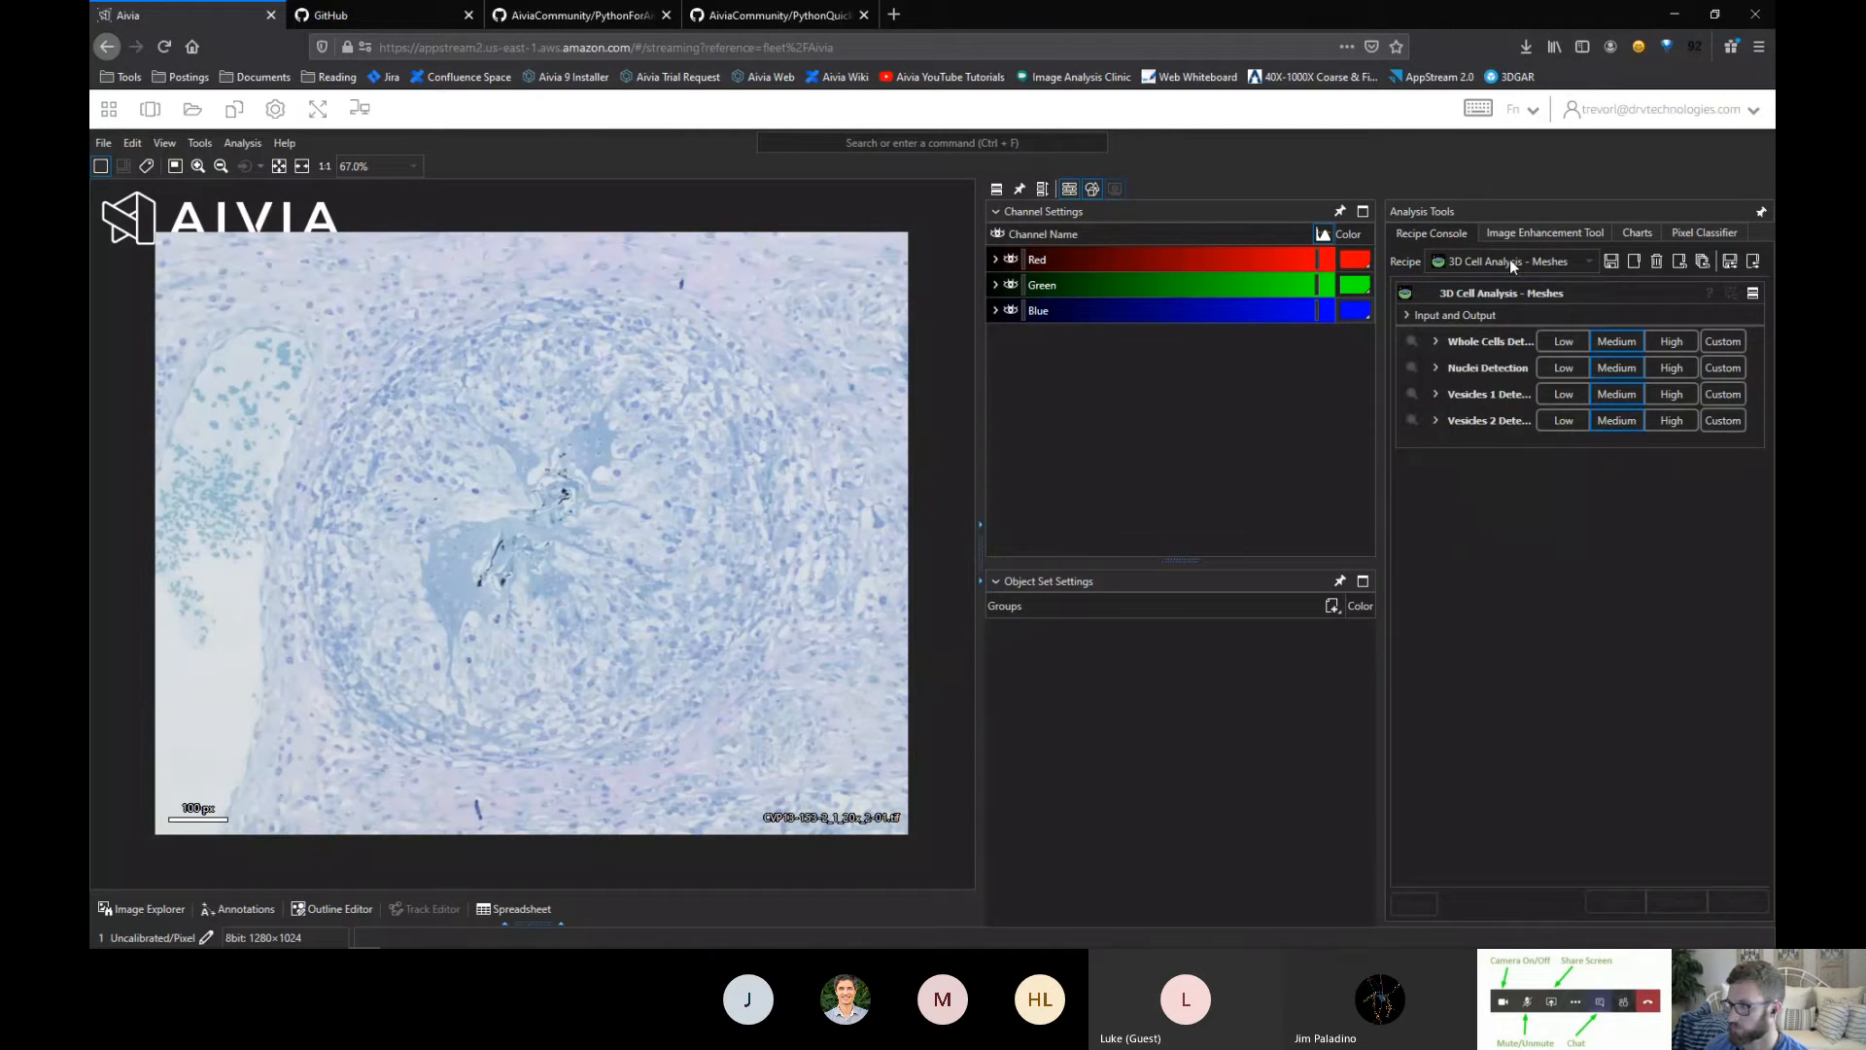
left_click(1633, 262)
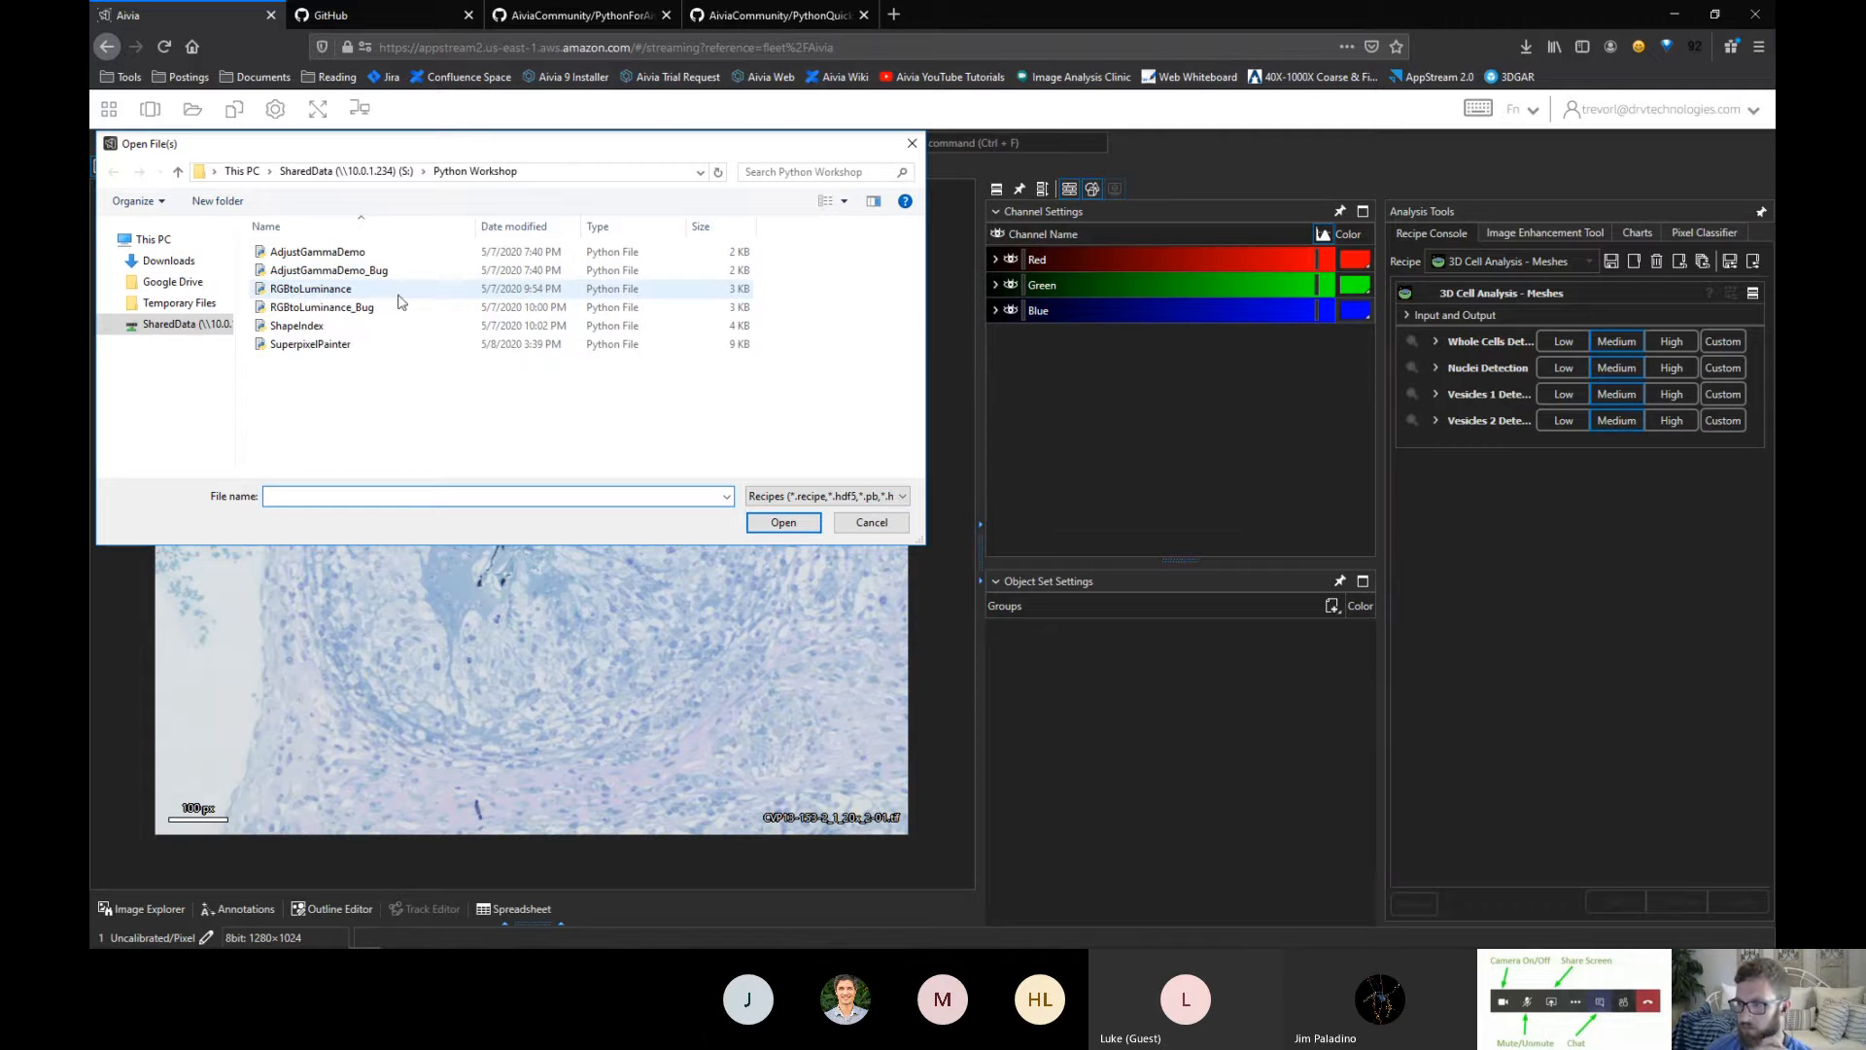
Load RGBtoLuminance.py as a recipe and expand its Input and Output settings
double_click(303, 290)
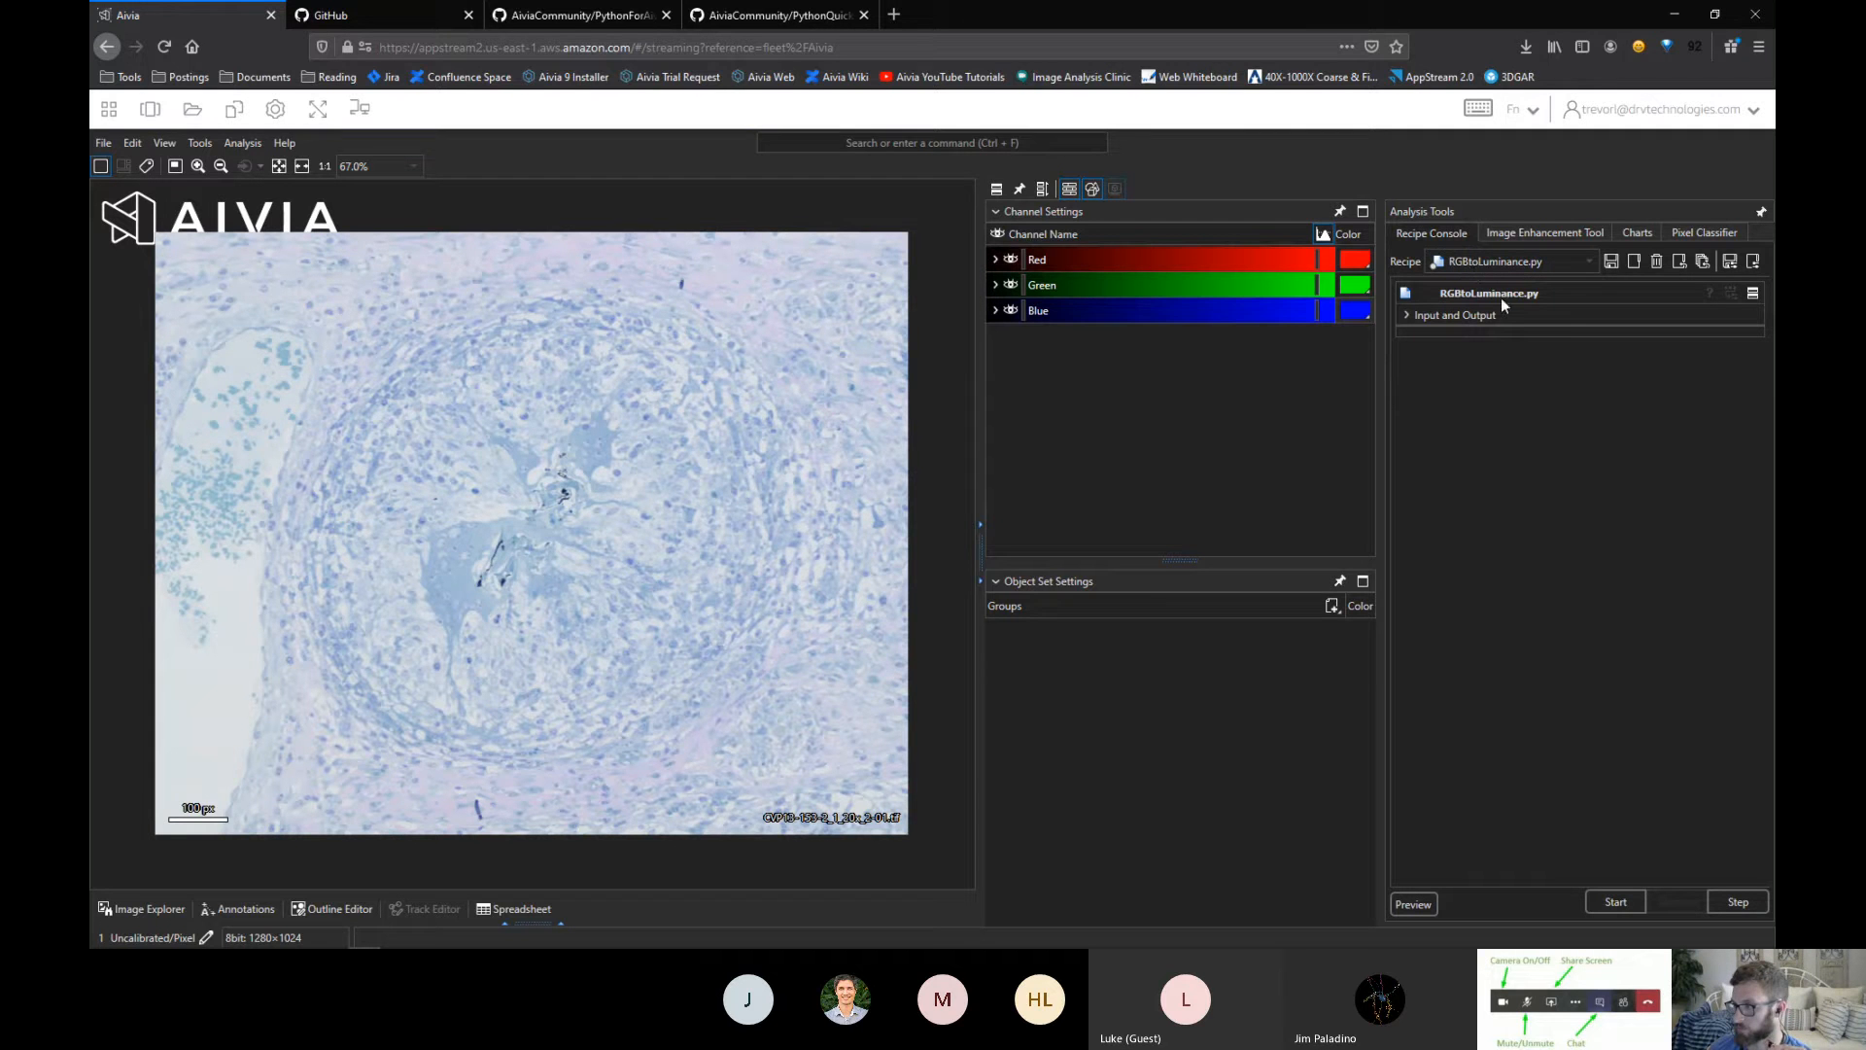
left_click(1448, 315)
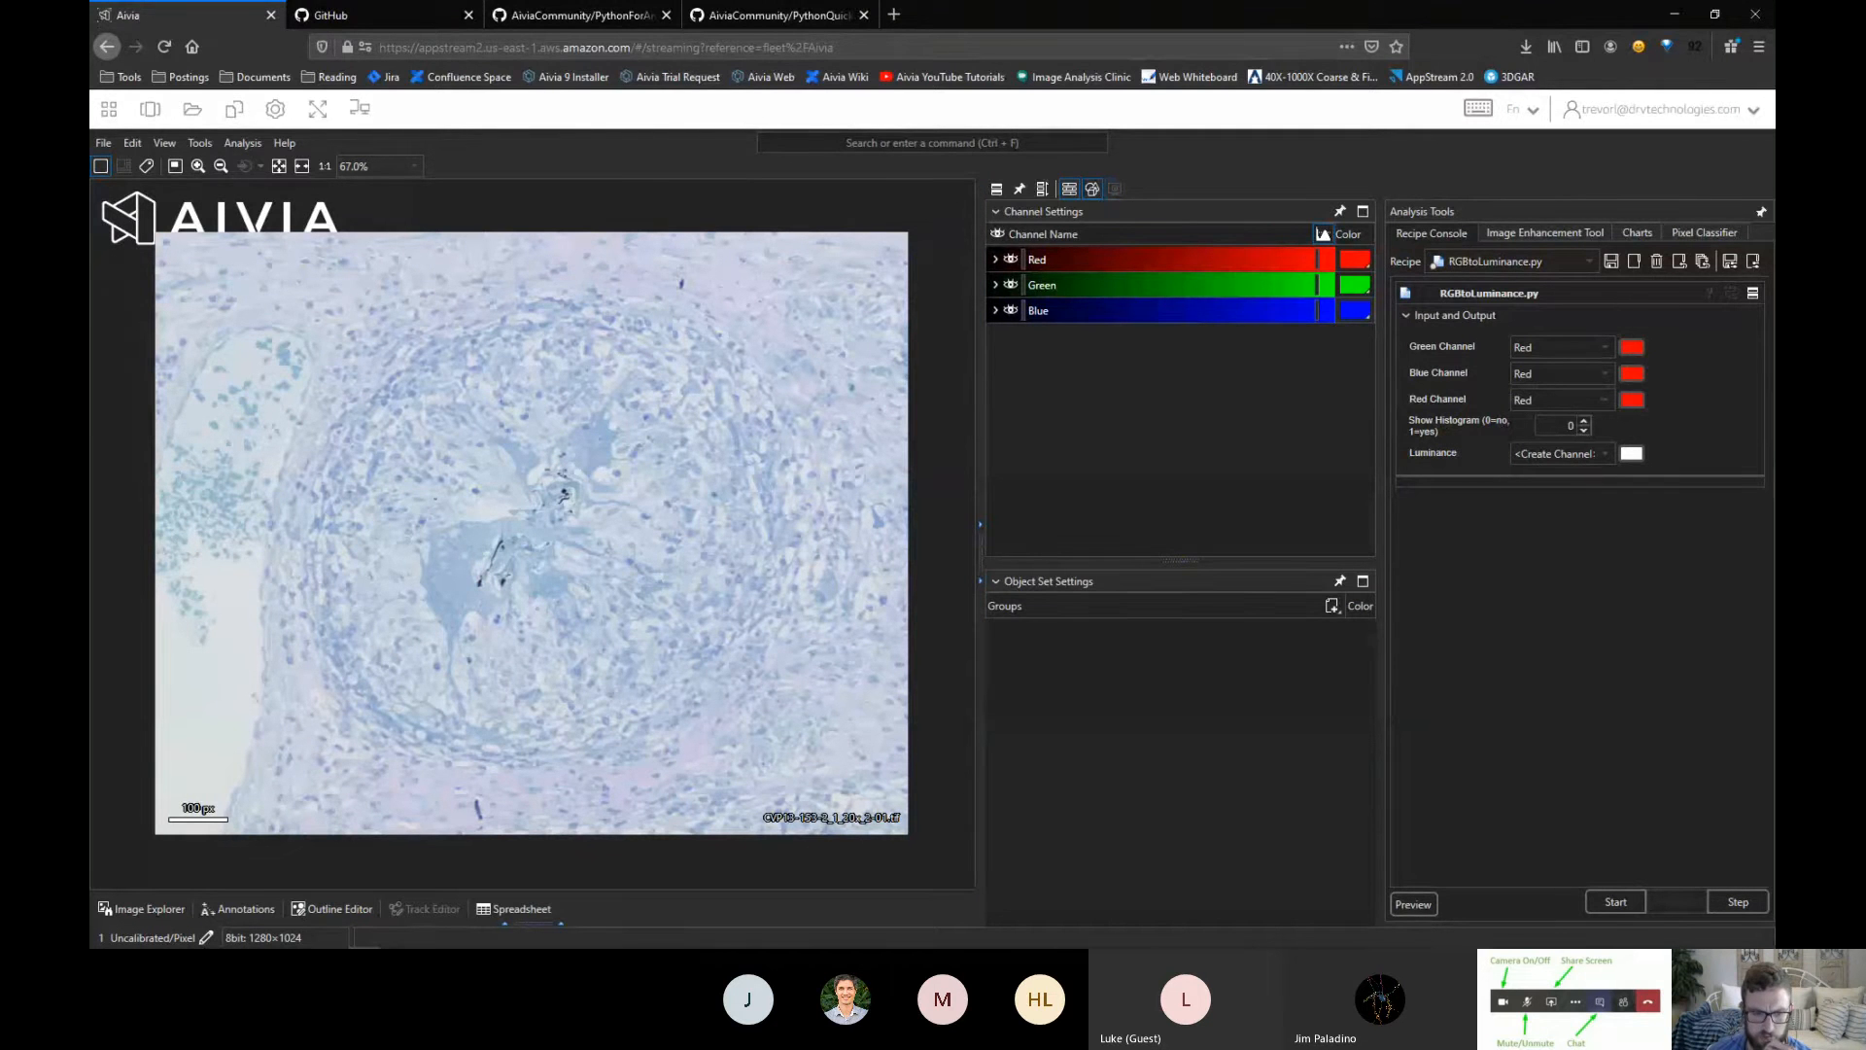
Bring Notepad++ forward and switch to the RGBtoLuminance.py tab
key("alt+Tab")
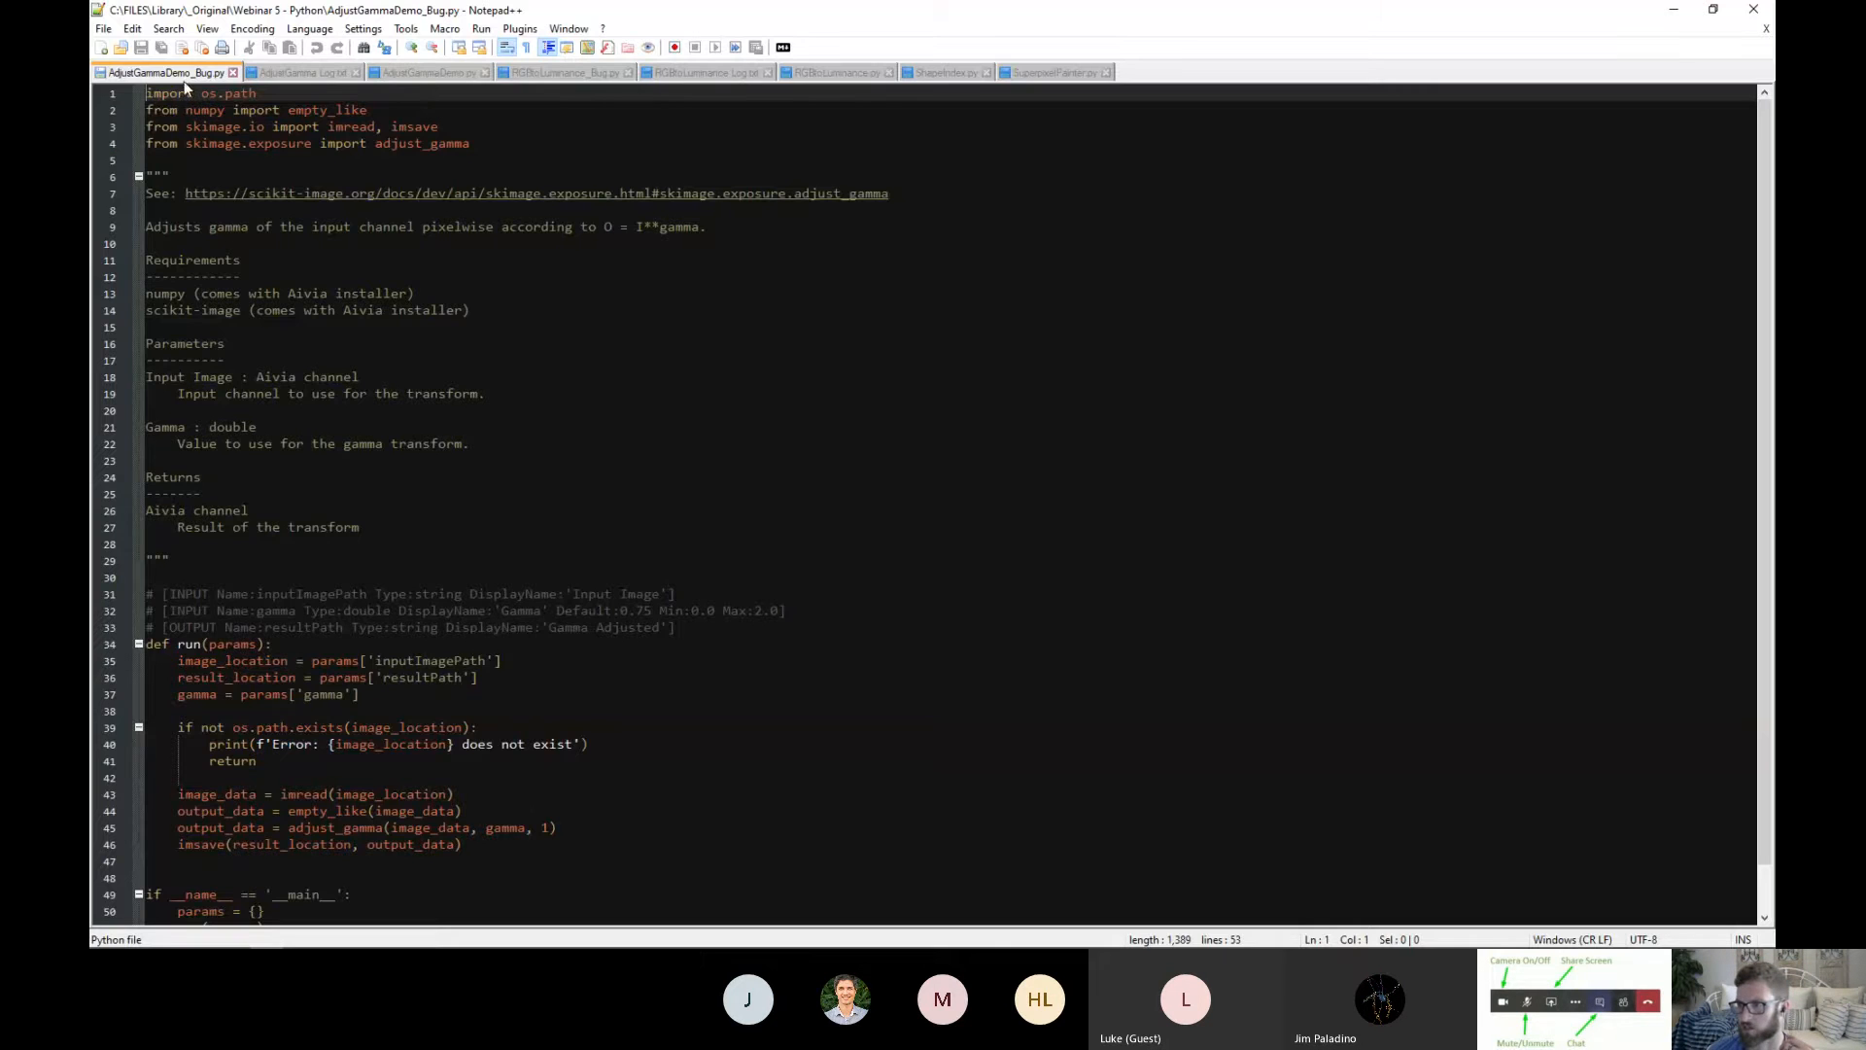
left_click(557, 73)
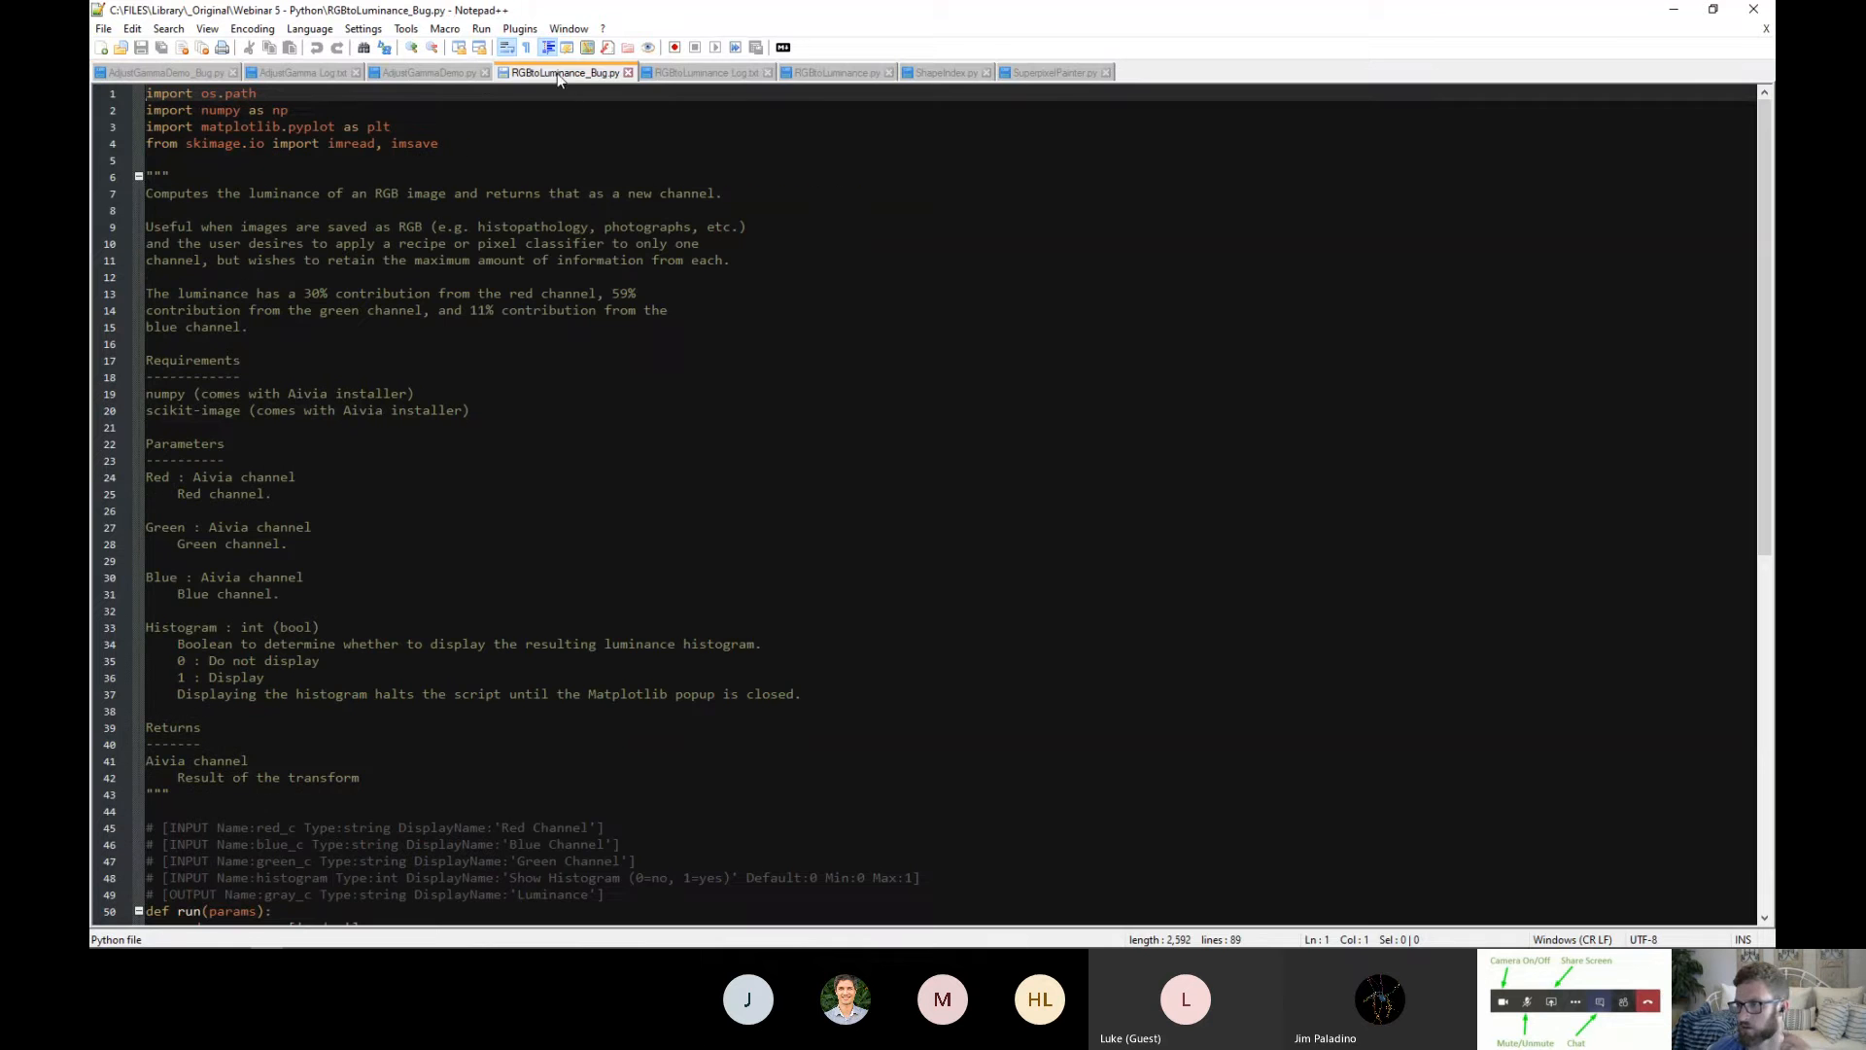
left_click(692, 74)
left_click(836, 73)
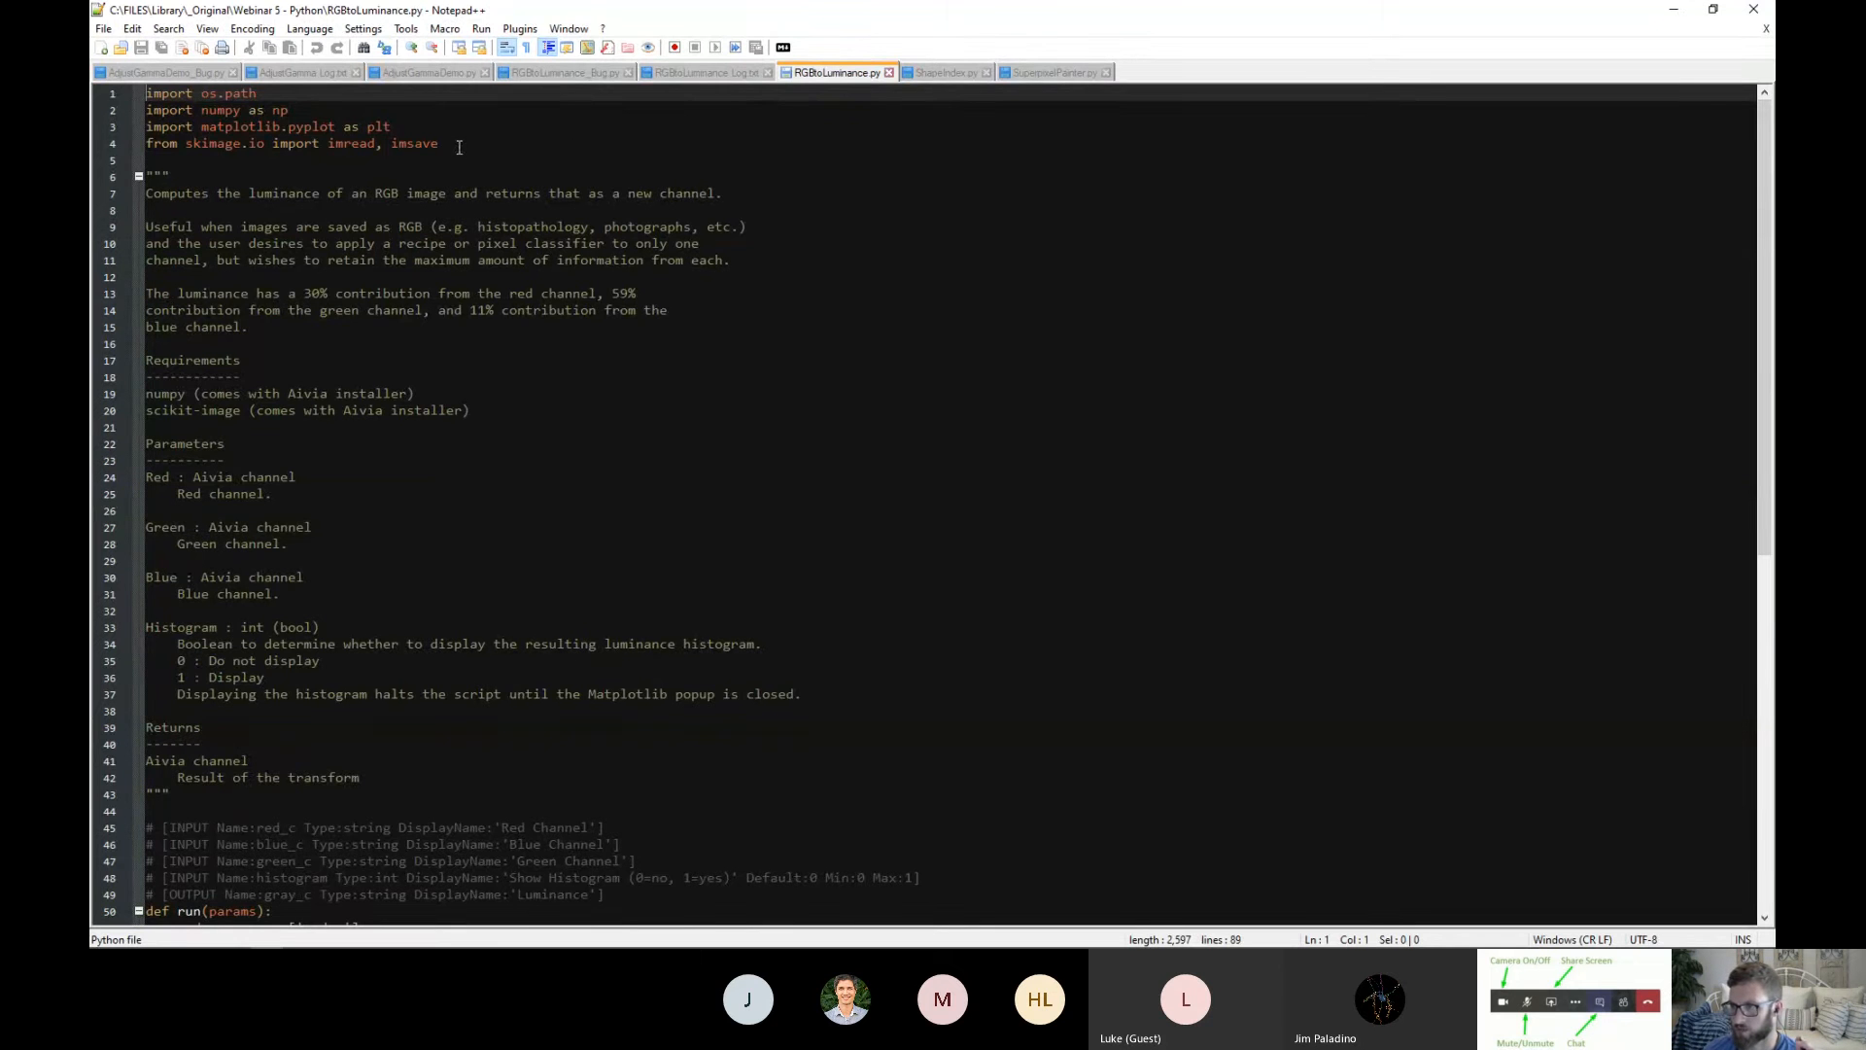
Highlight the imports, docstring, and Red channel and Histogram parameter descriptions in the script
left_click_drag(442, 144, 127, 88)
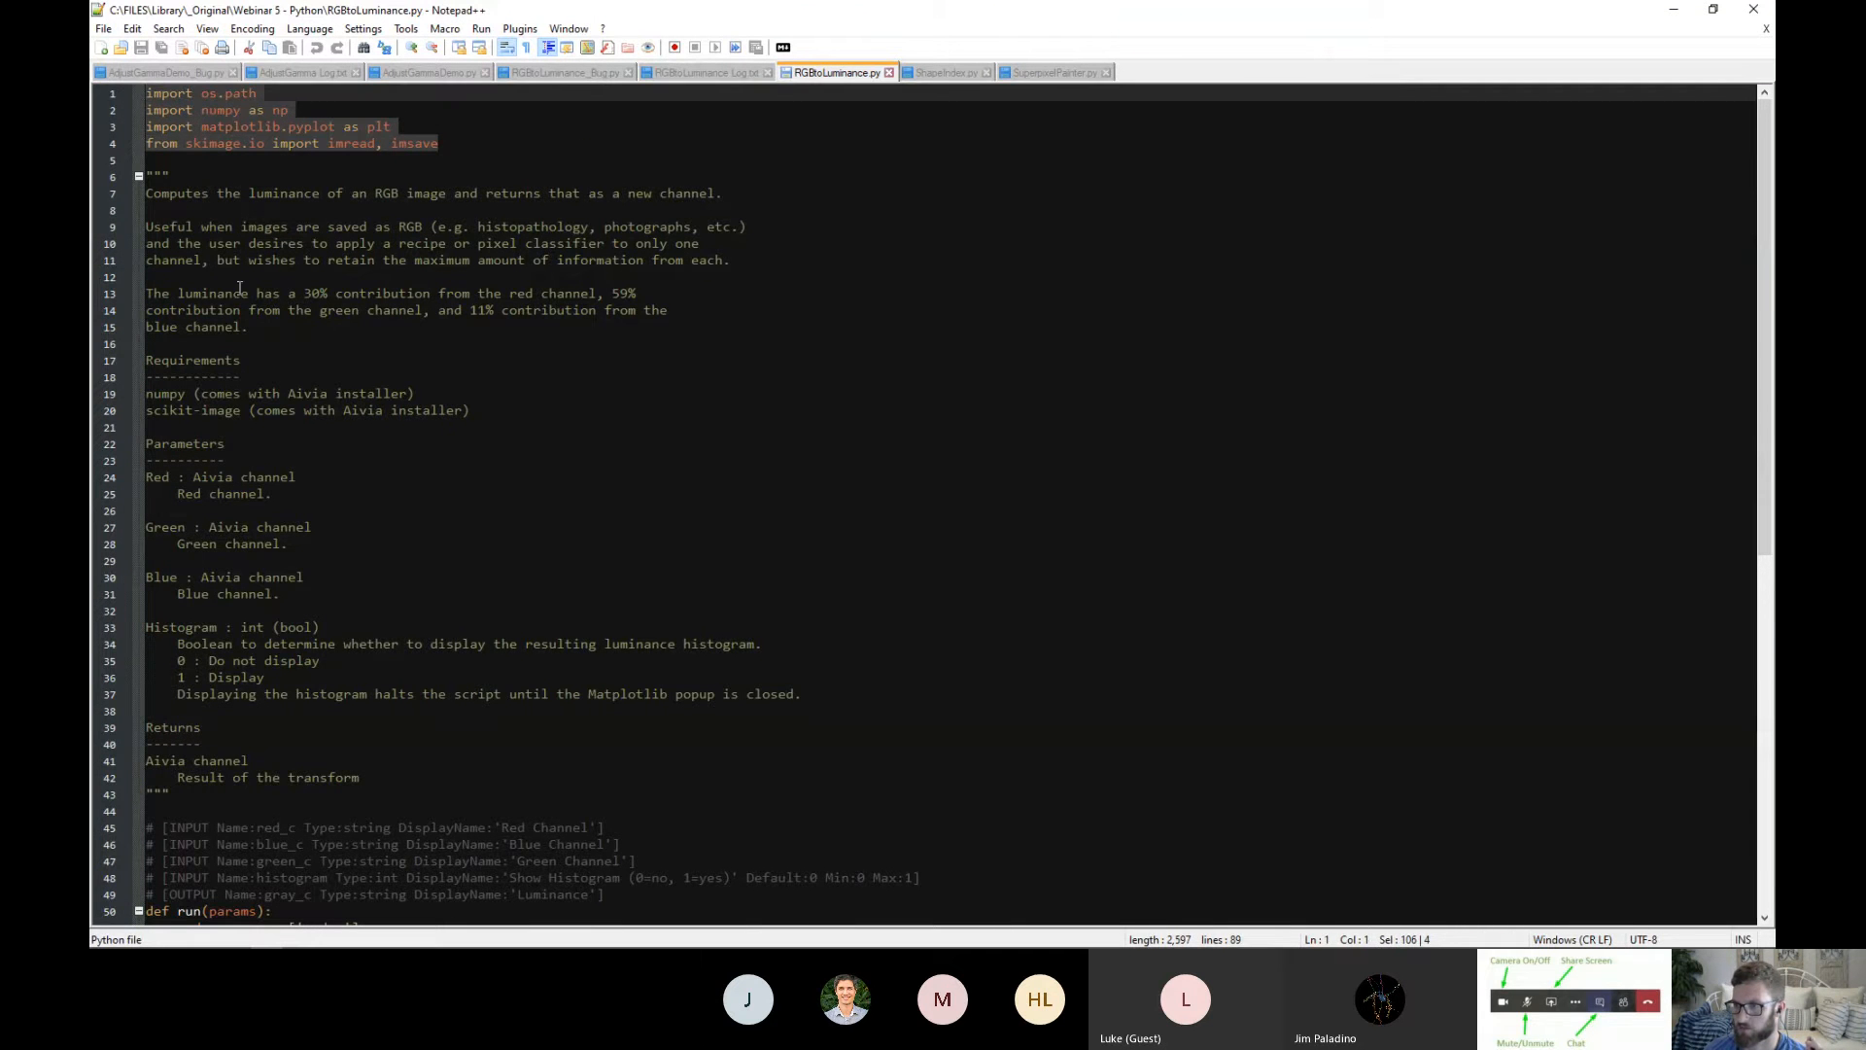
left_click_drag(145, 176, 257, 792)
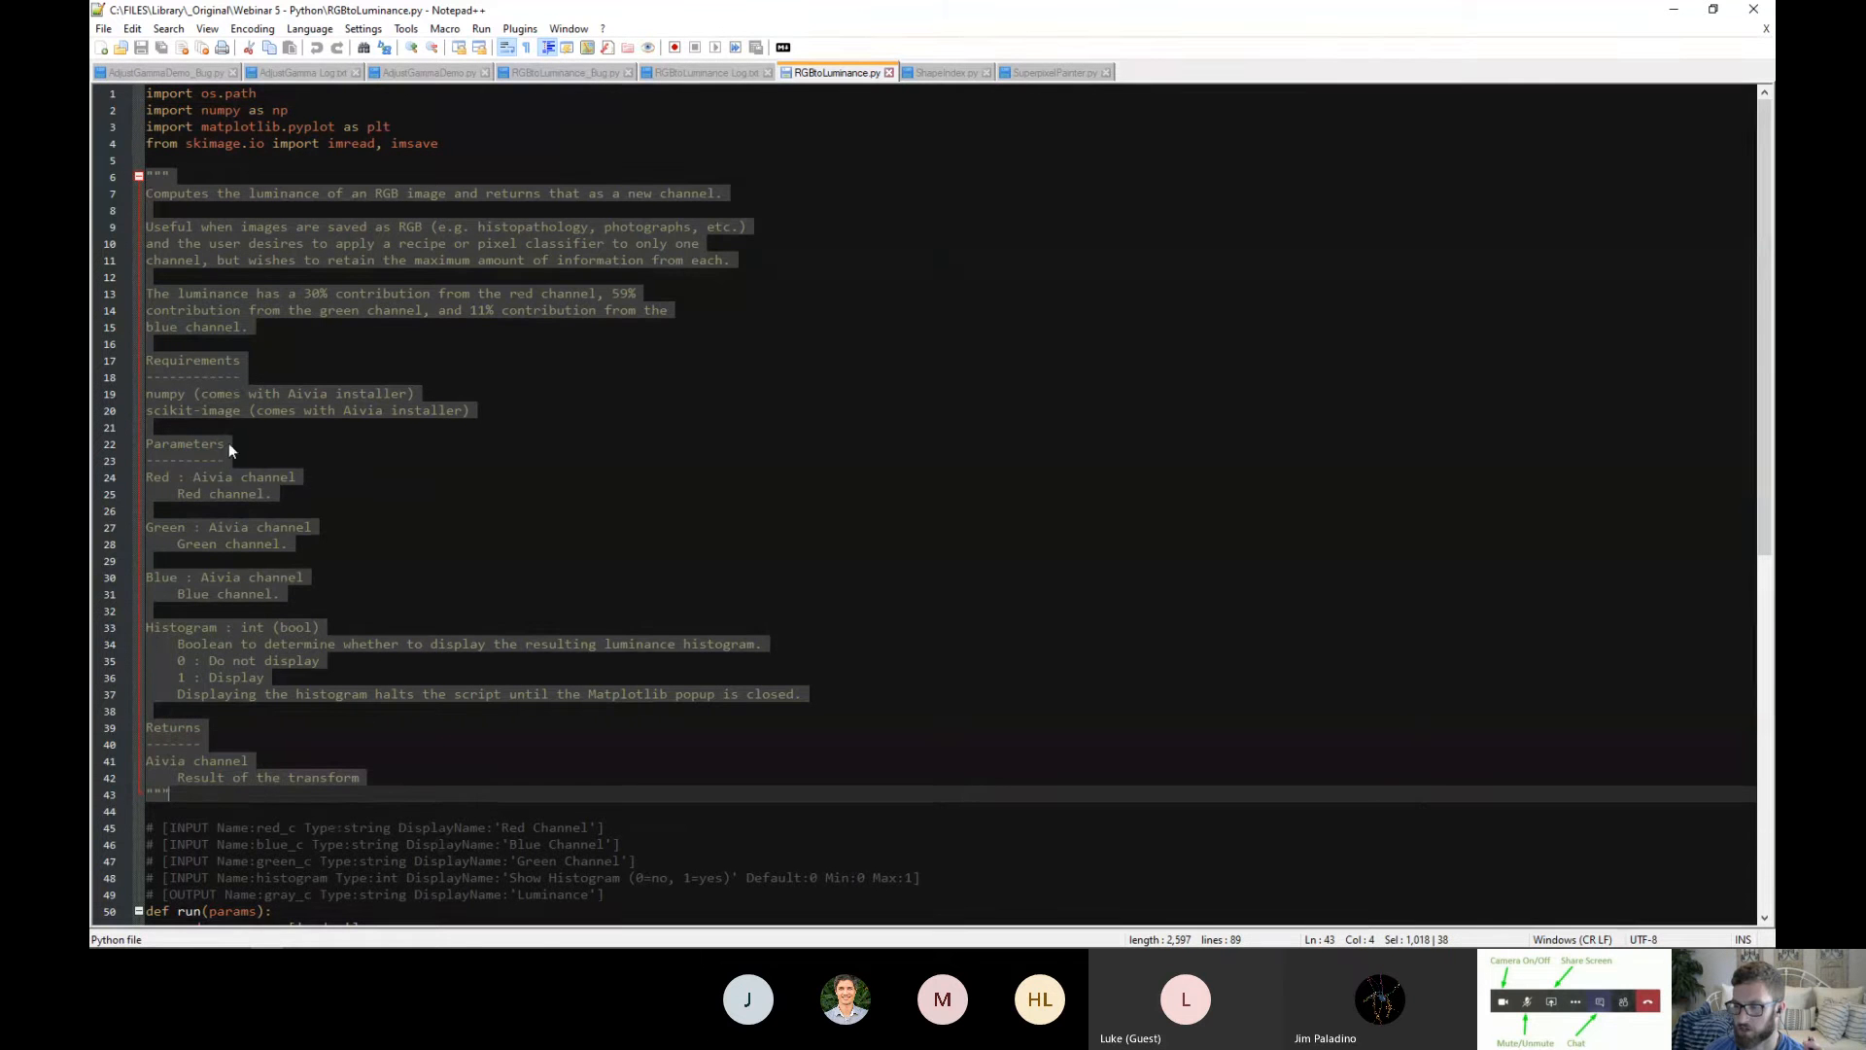
left_click(186, 527)
left_click_drag(150, 478, 318, 496)
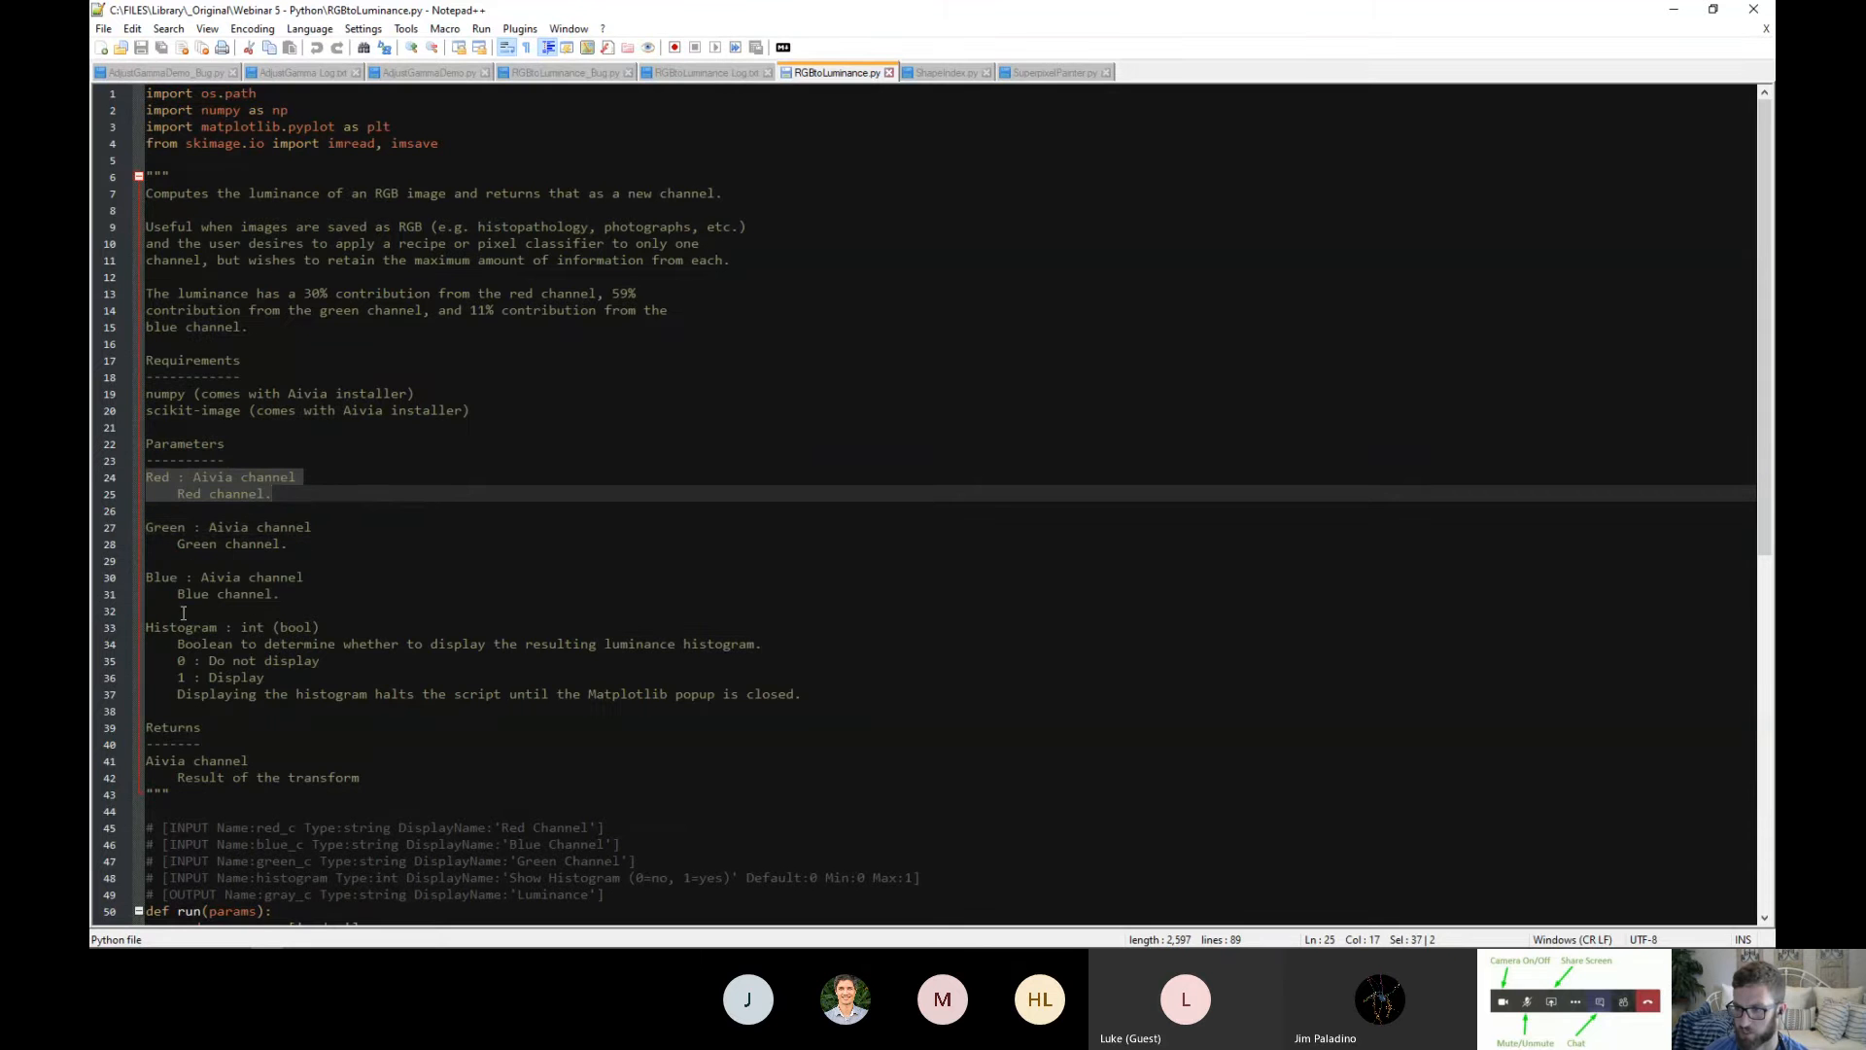
left_click_drag(151, 629, 398, 696)
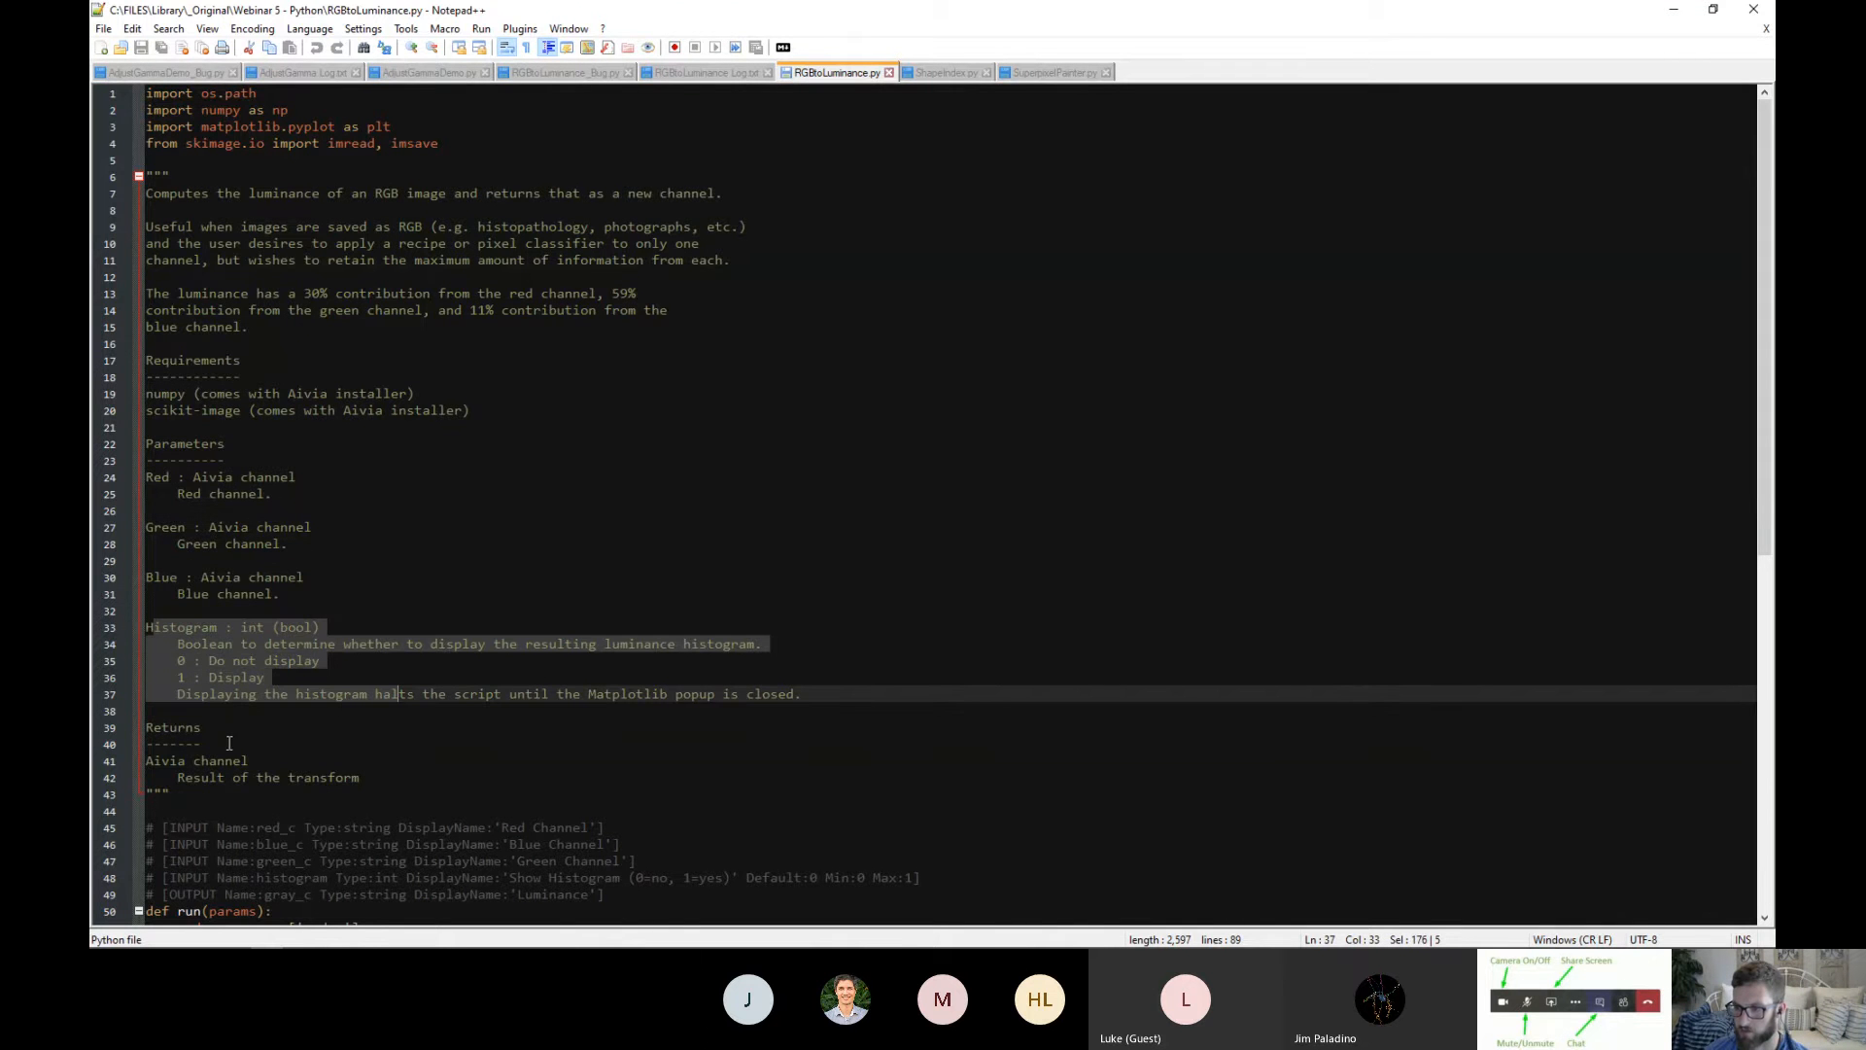
scroll(801, 497, "down", 5)
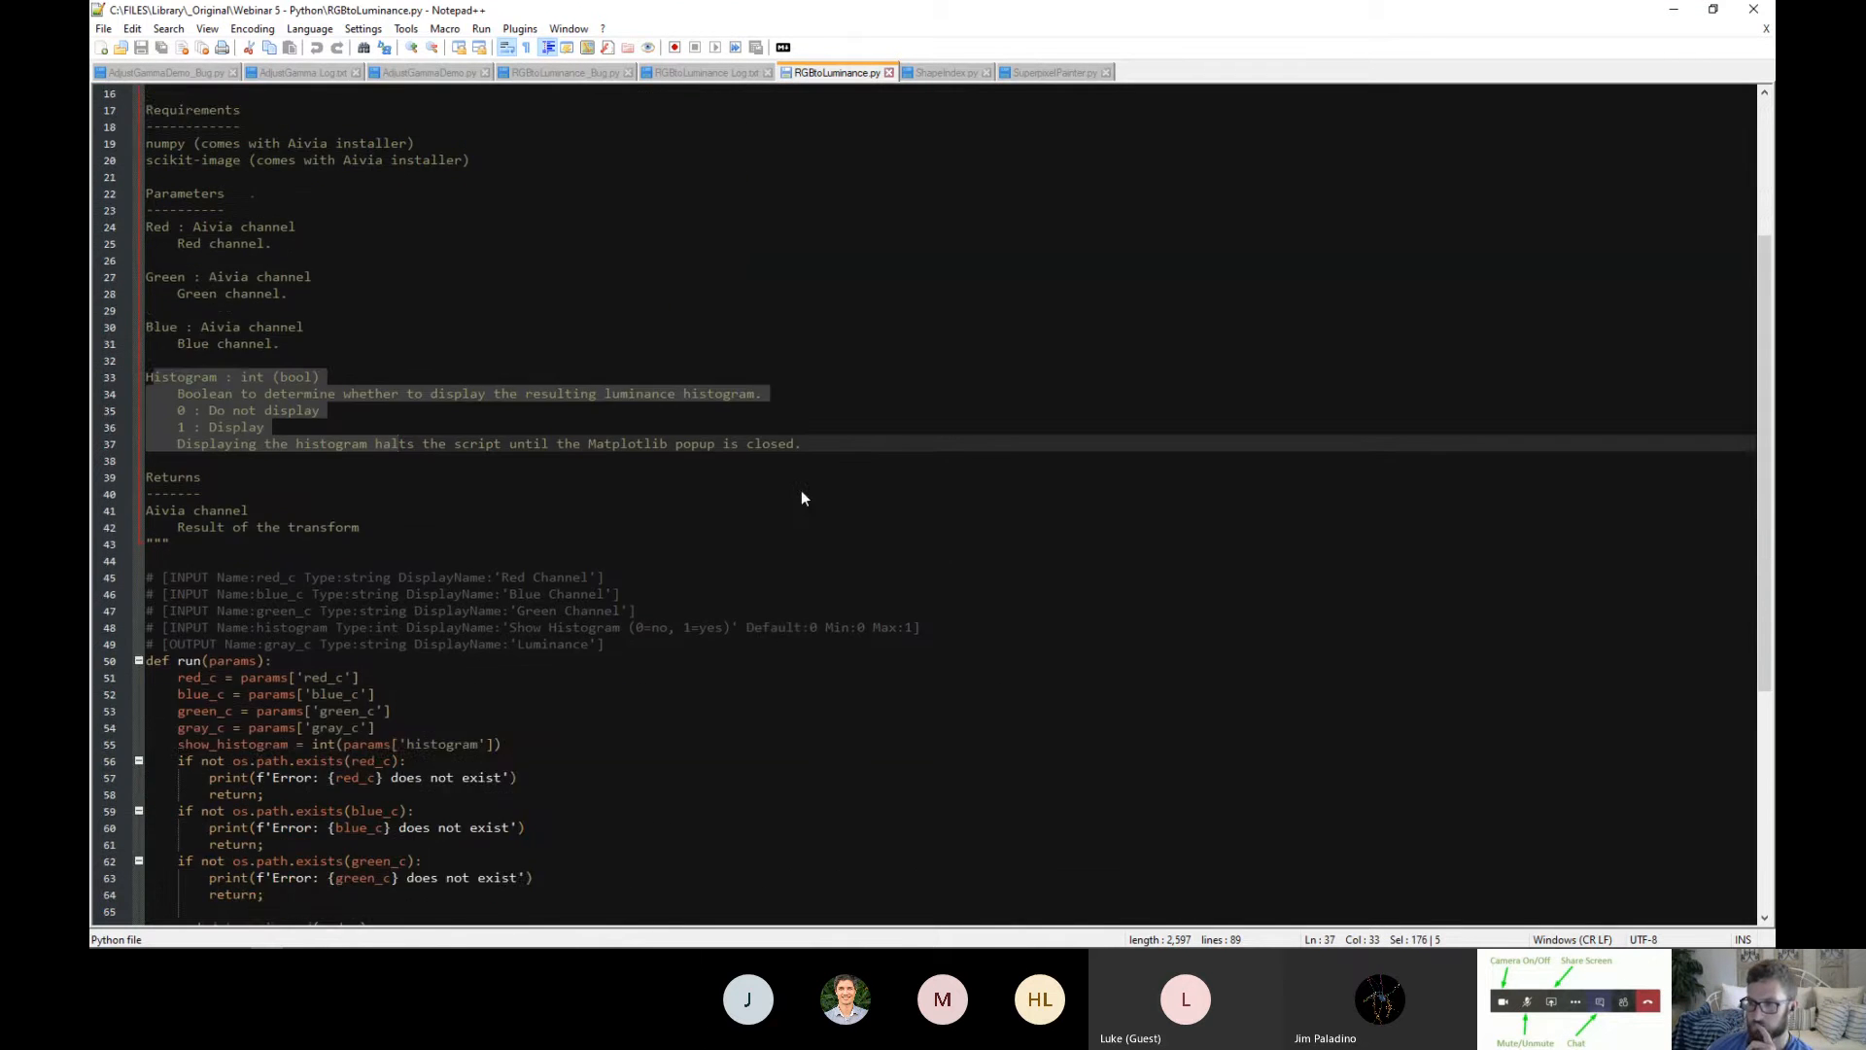
scroll(801, 498, "down", 3)
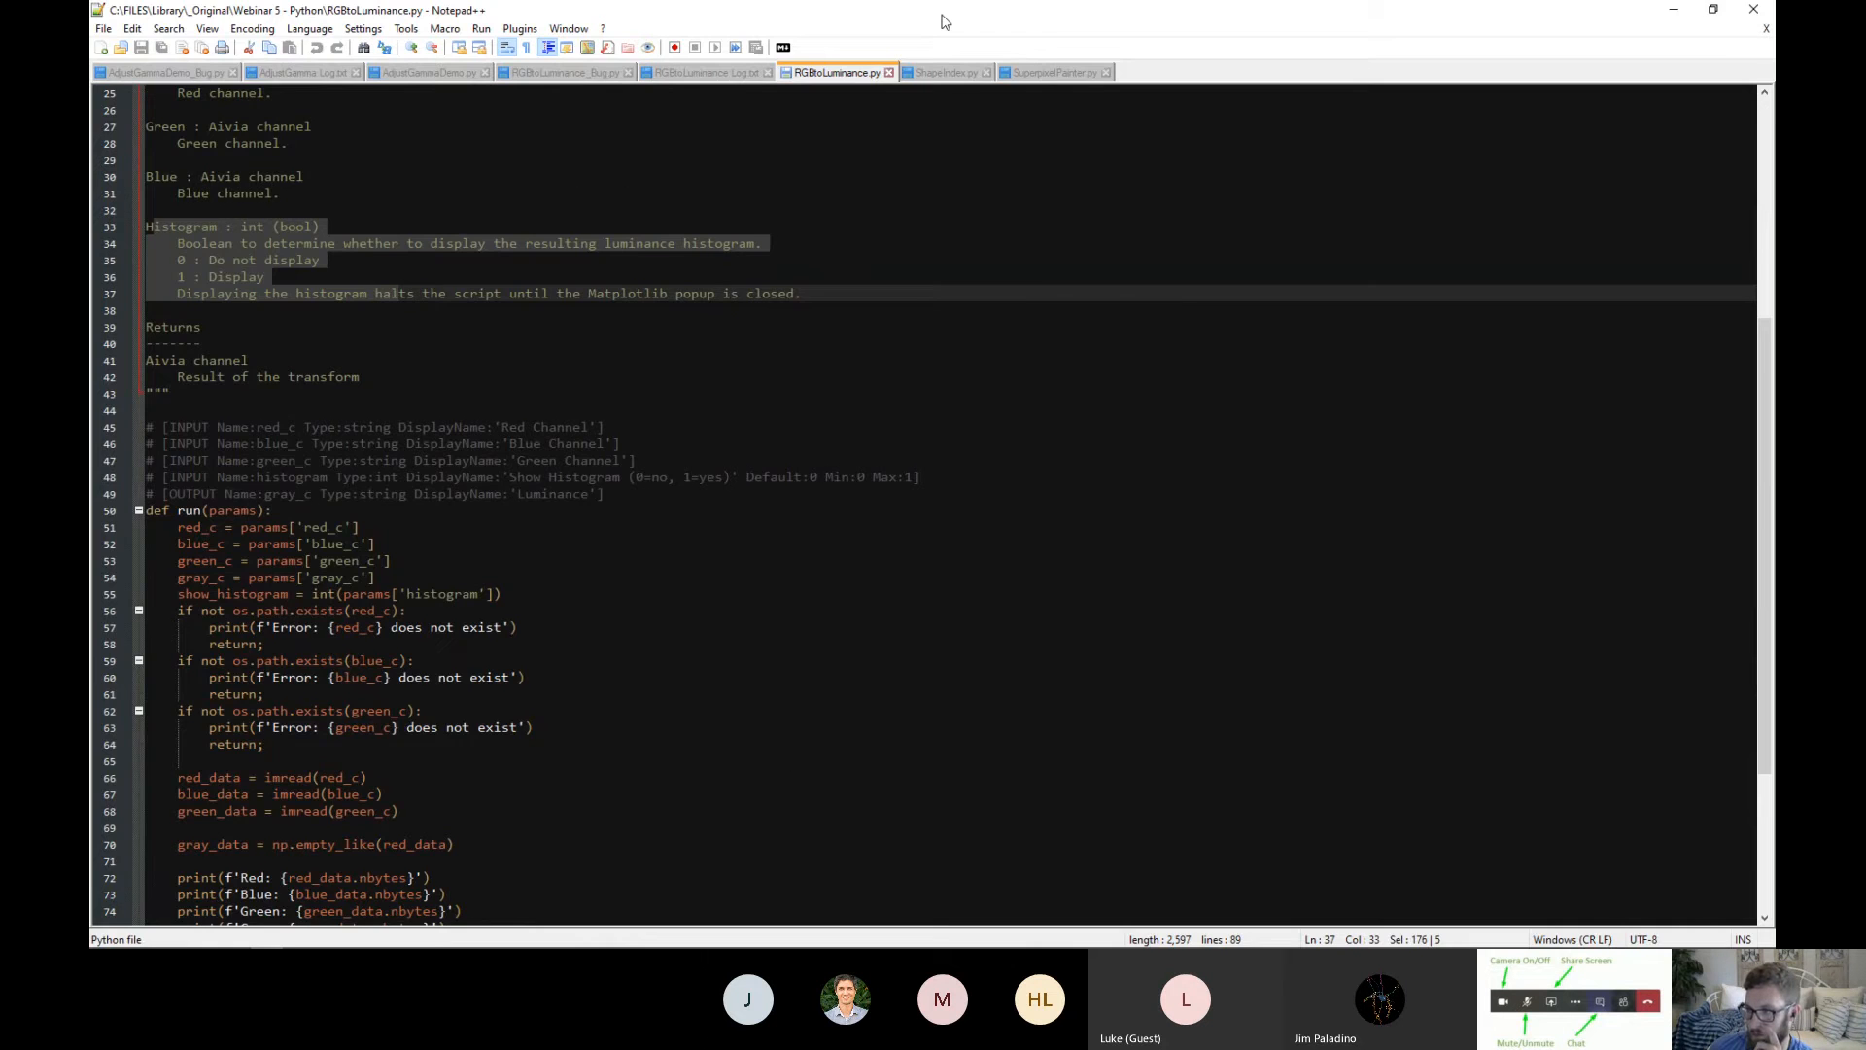
left_click_drag(941, 21, 822, 29)
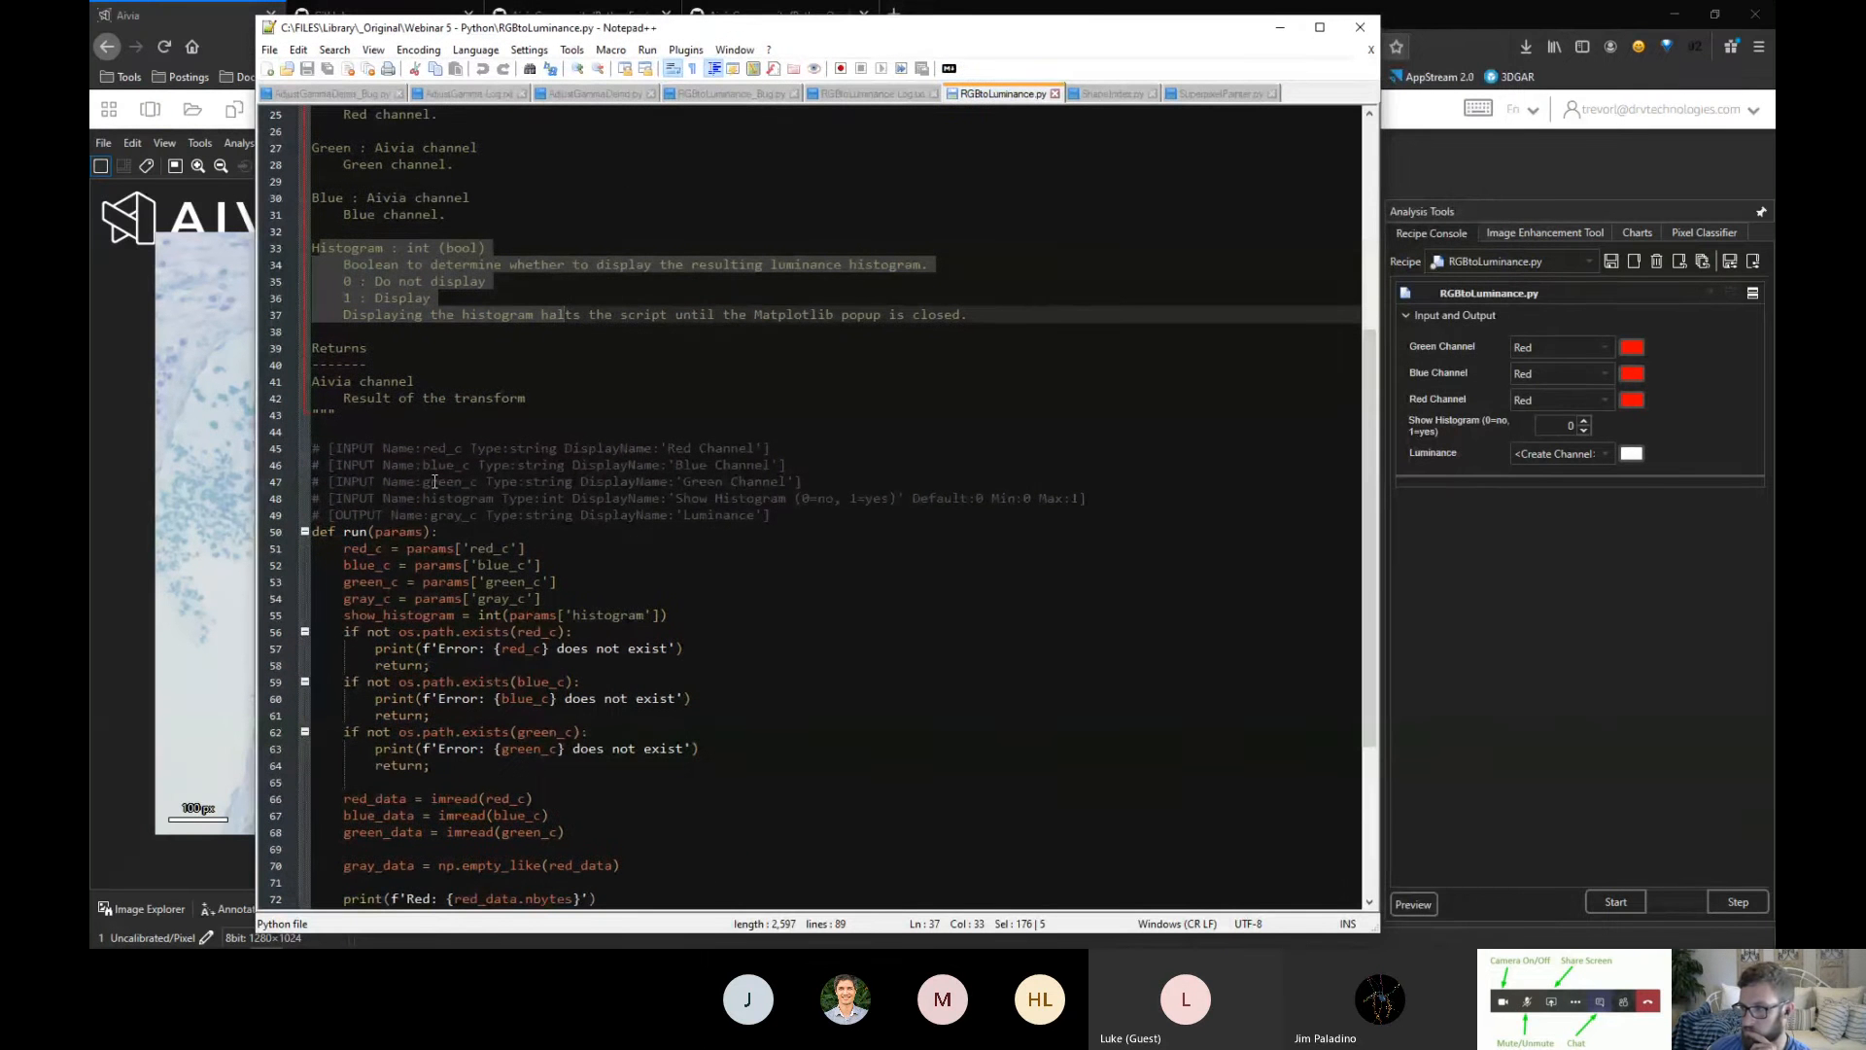
Resize Notepad++ beside Aivia and highlight the Green channel INPUT line 47
left_click_drag(1379, 447, 1120, 447)
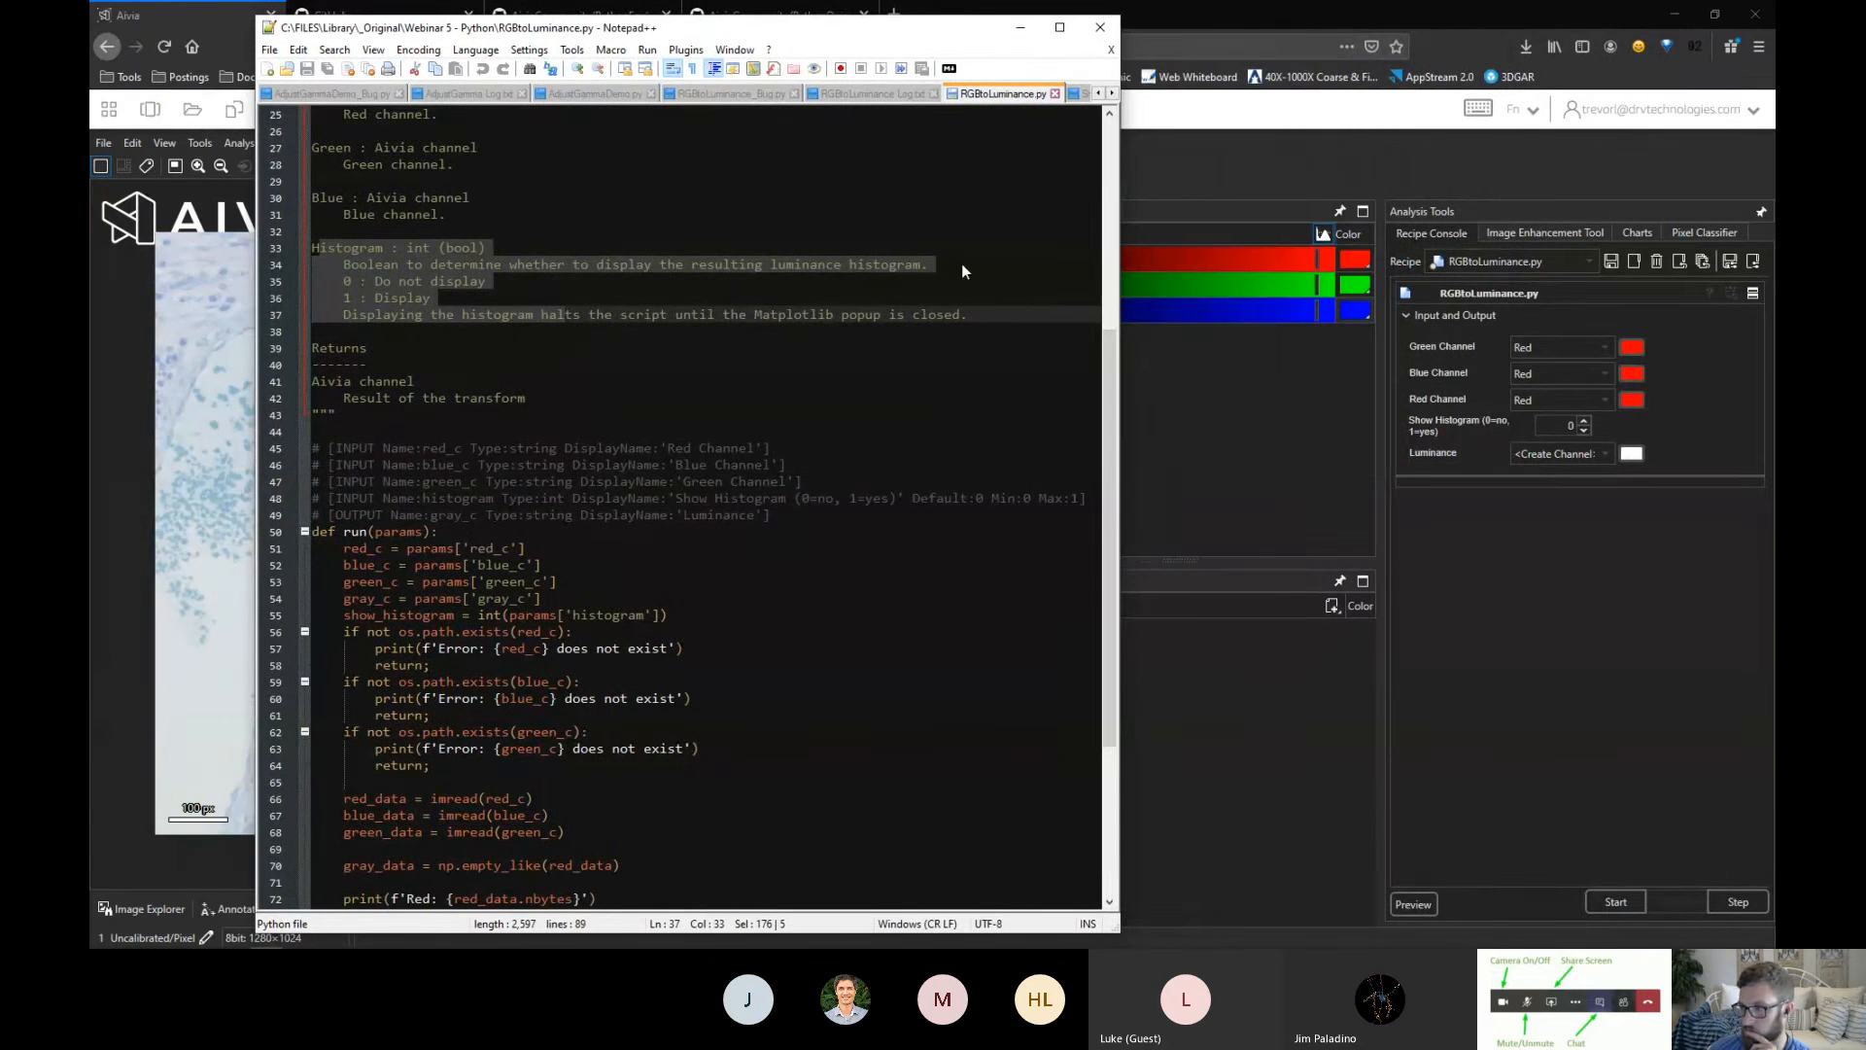
left_click_drag(804, 33, 1079, 55)
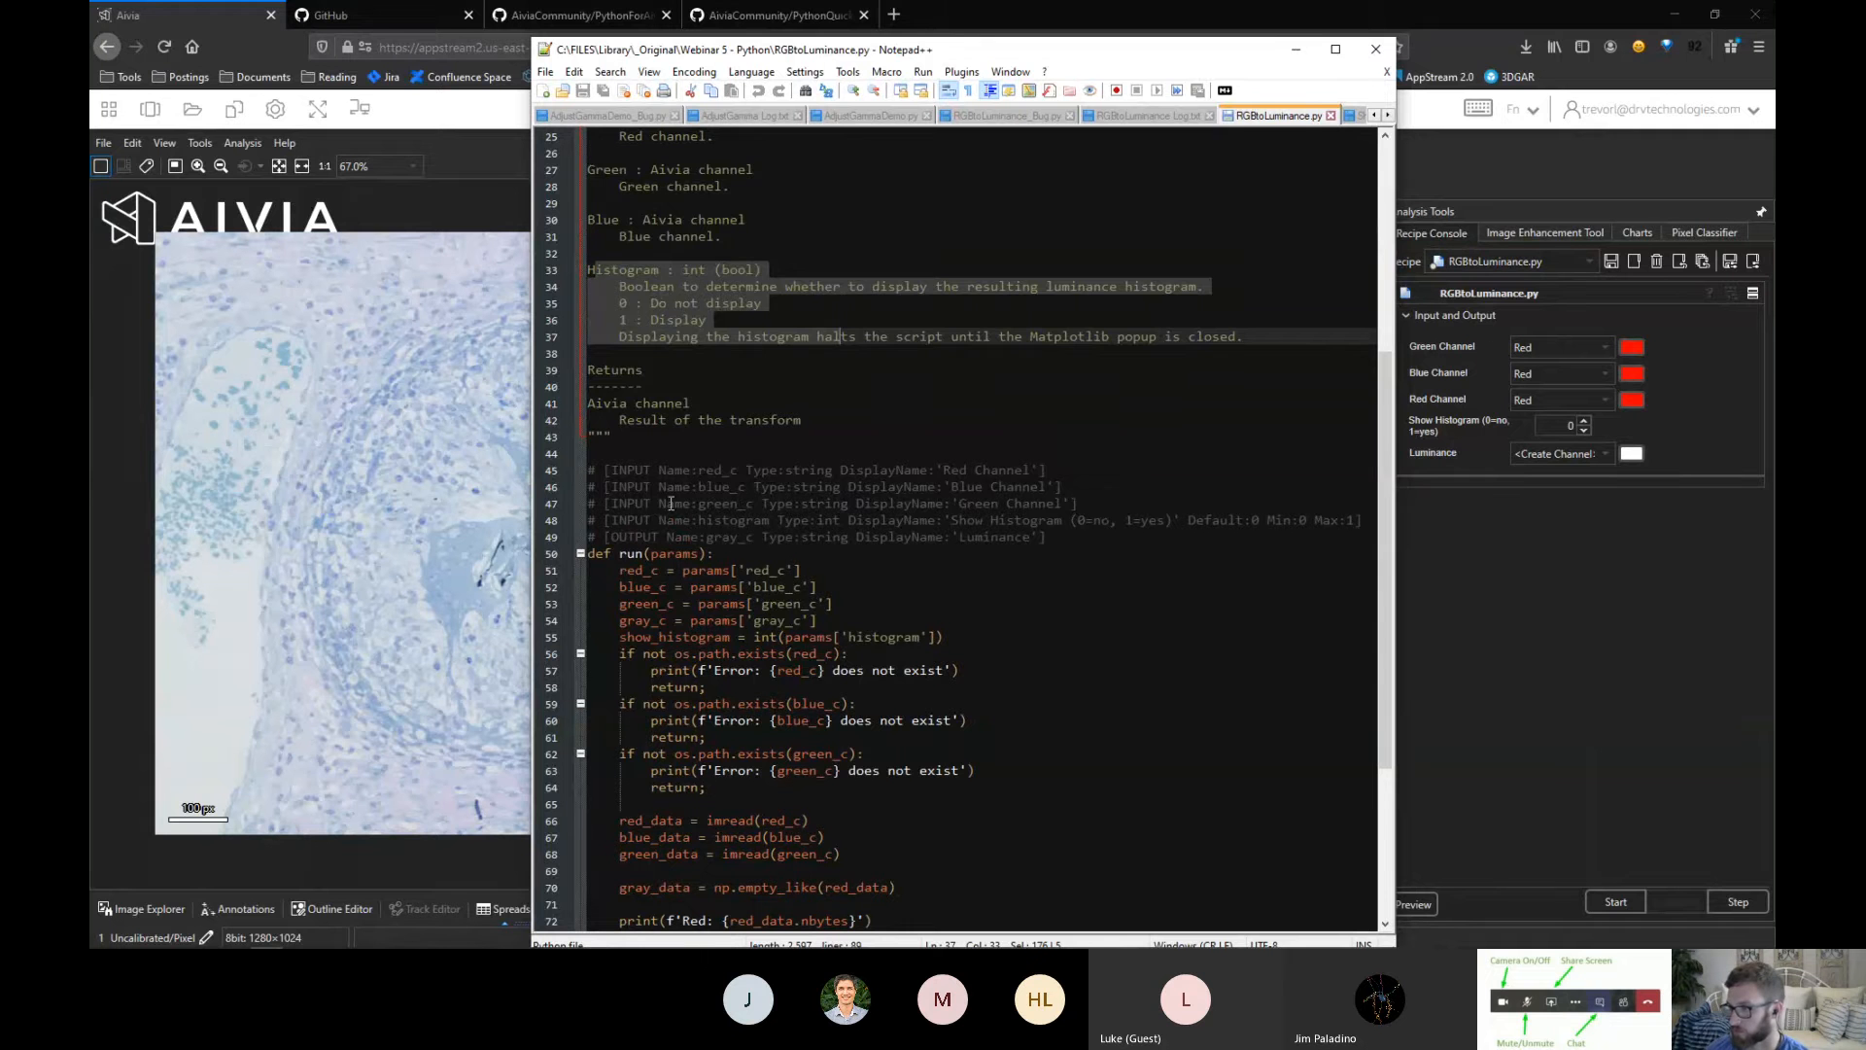
left_click_drag(589, 503, 1108, 504)
left_click(1093, 503)
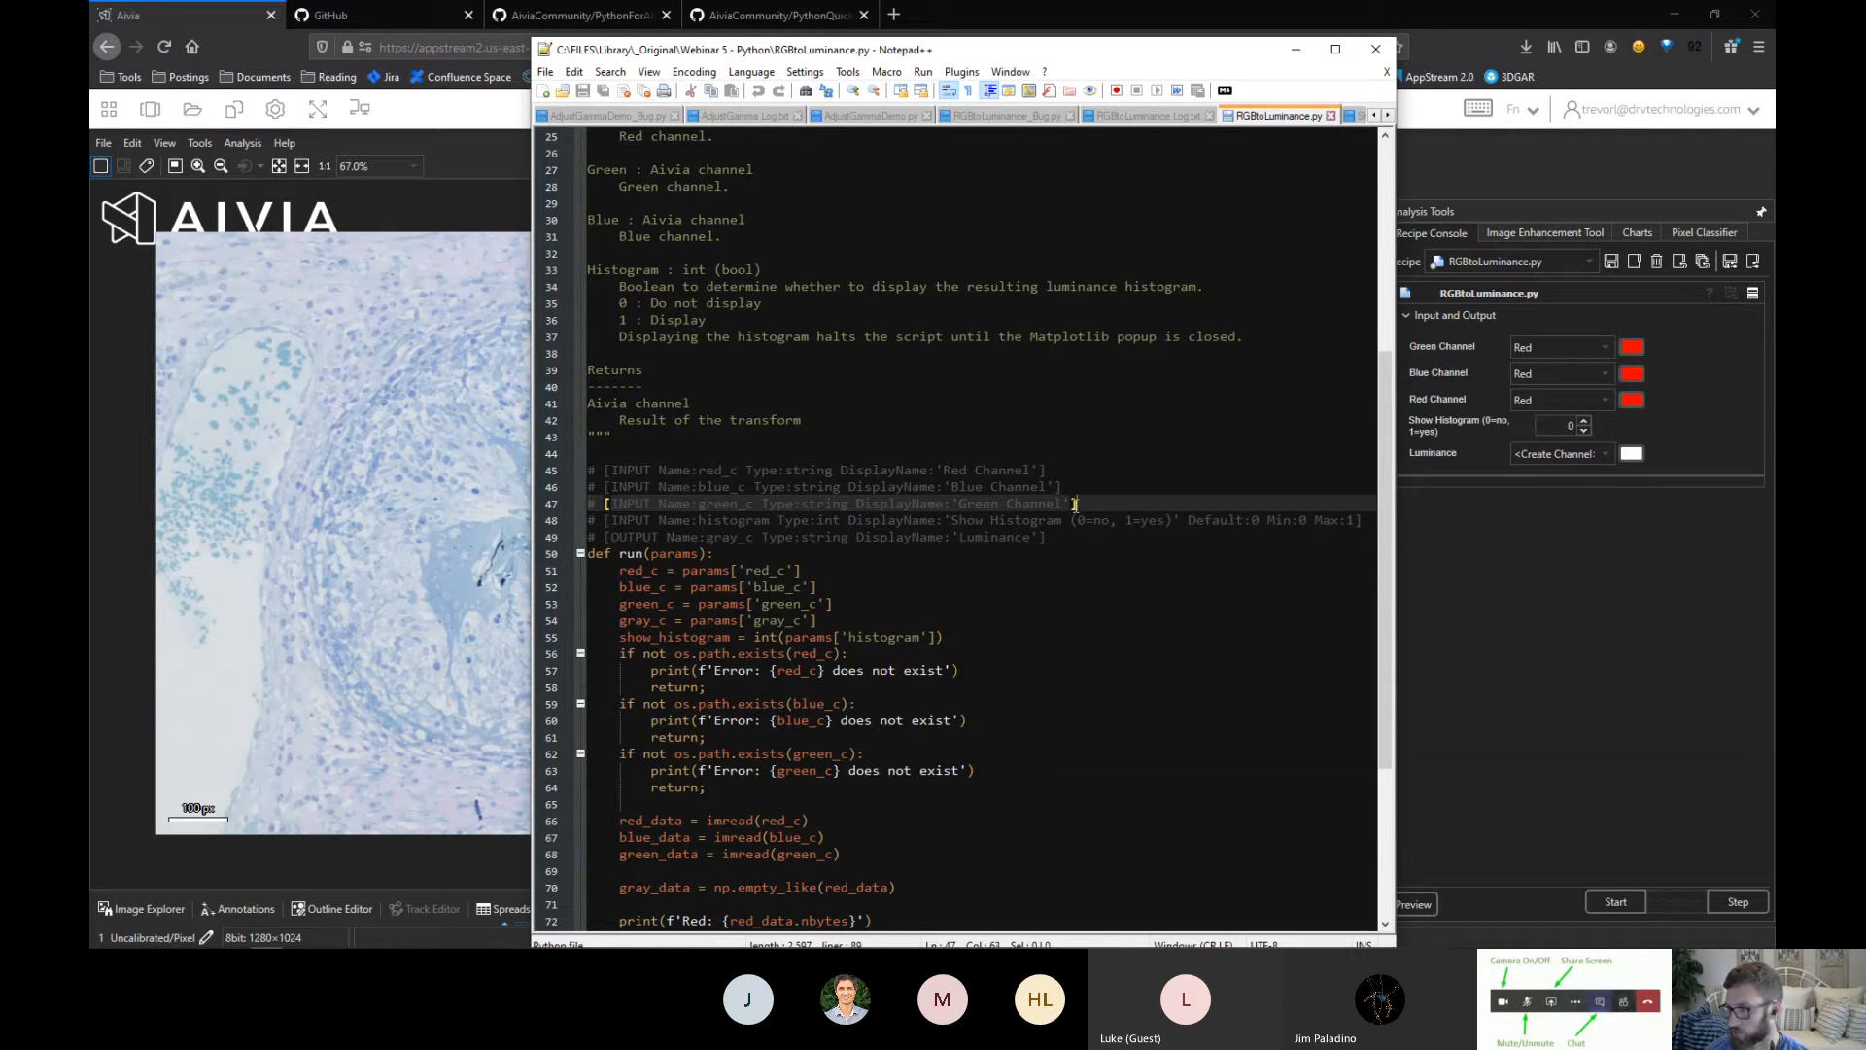
double_click(627, 504)
left_click_drag(959, 503, 1029, 468)
left_click(951, 486)
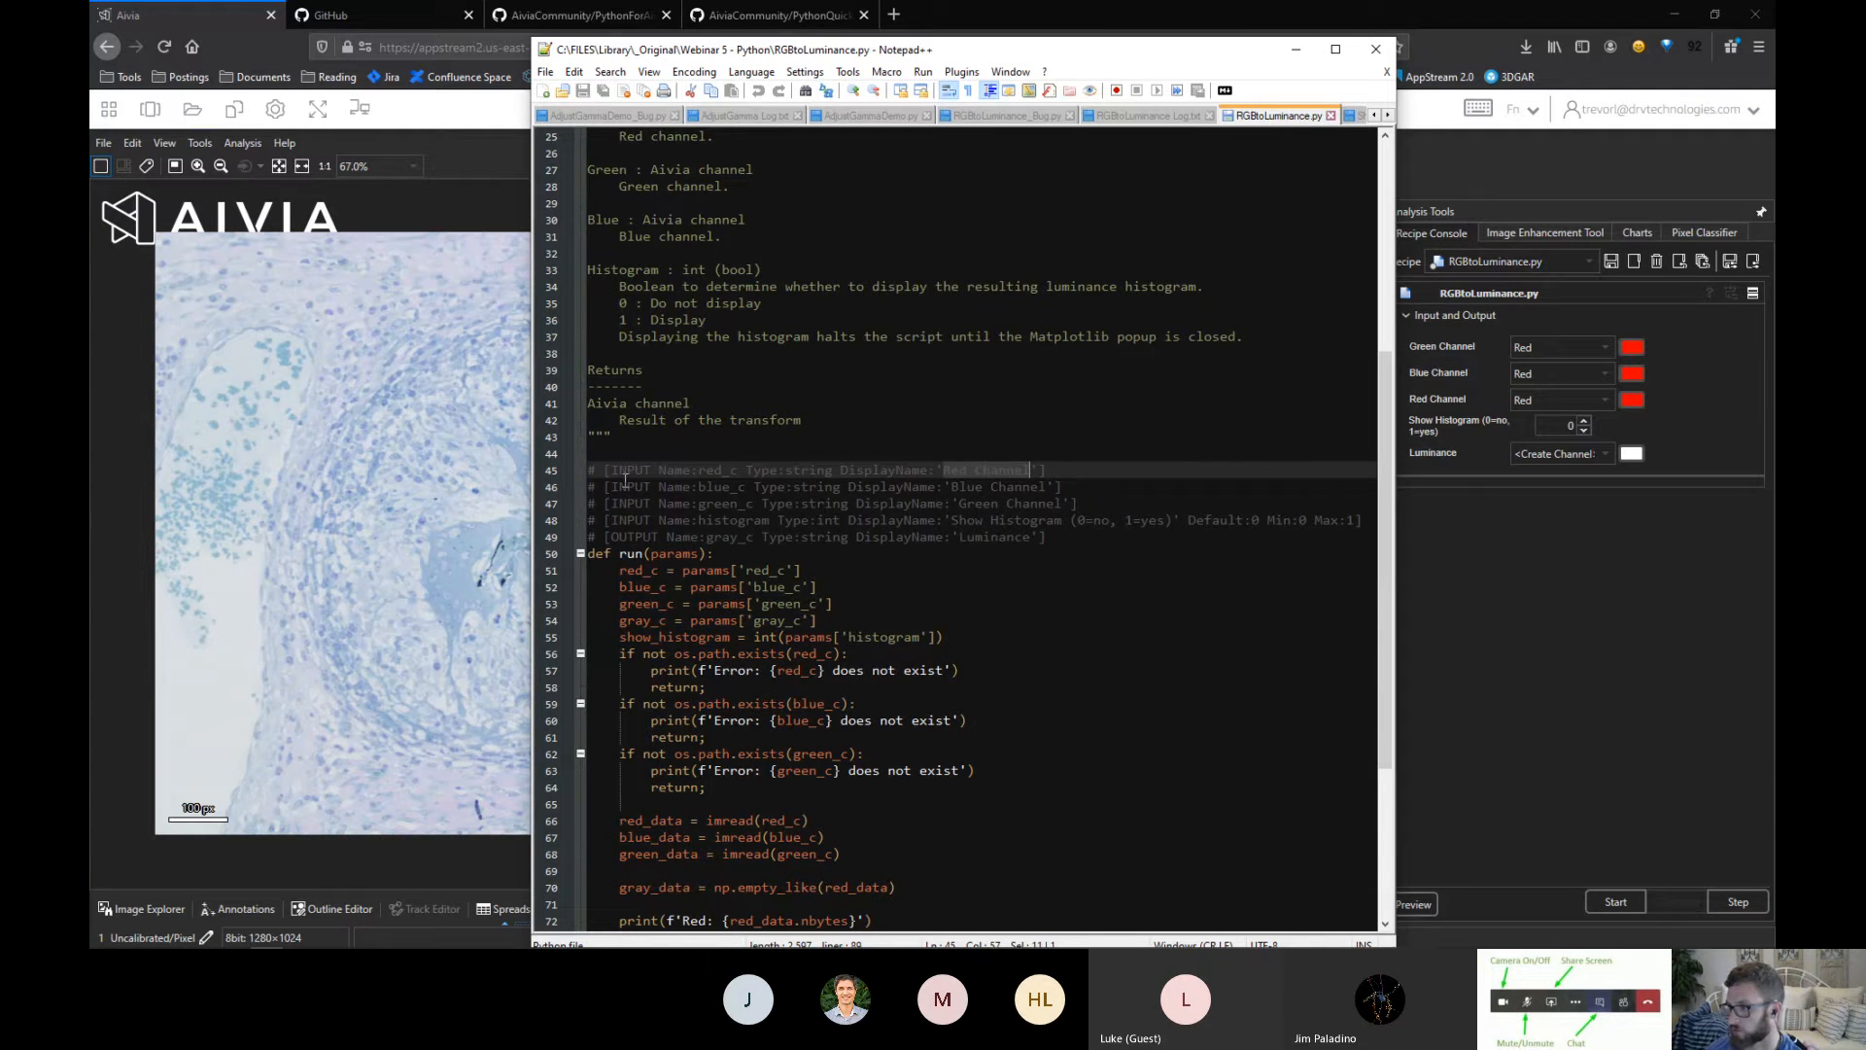
Highlight the red/blue, Show Histogram and Luminance output header lines, then open Aivia's Luminance choices
left_click_drag(590, 470, 1079, 504)
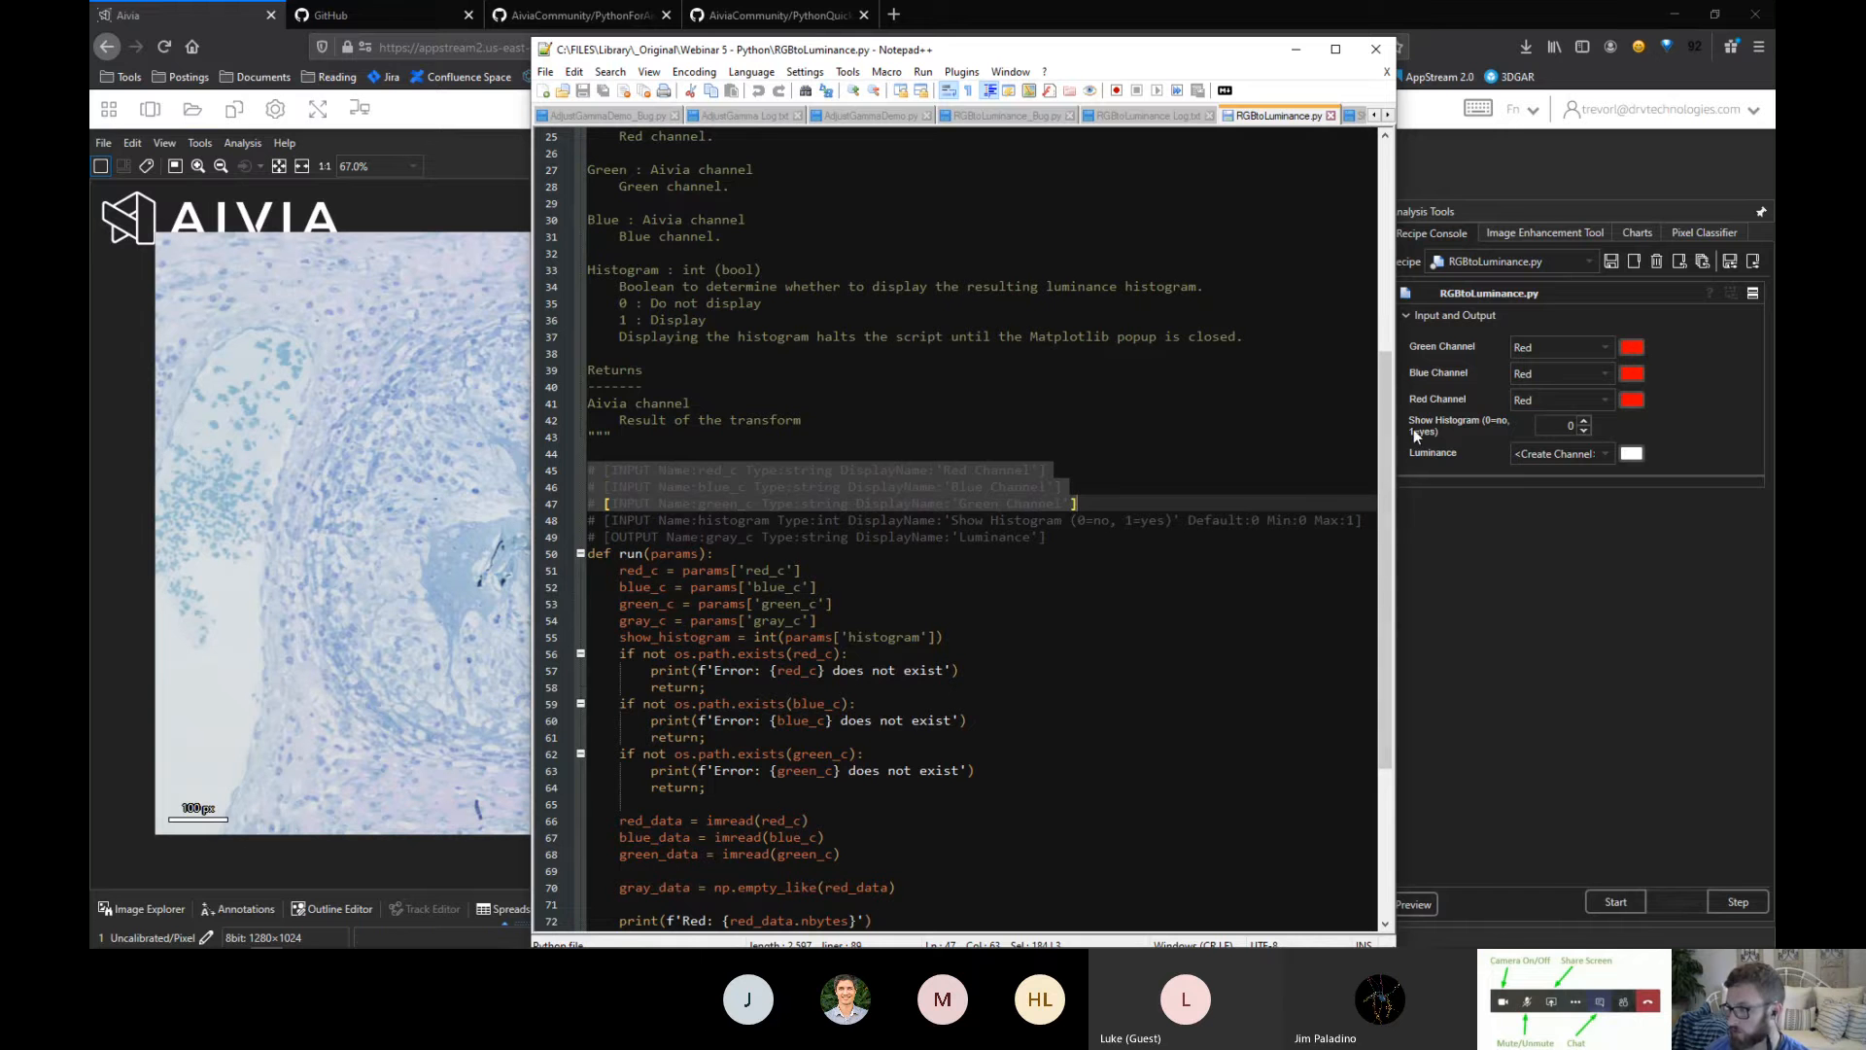
double_click(633, 521)
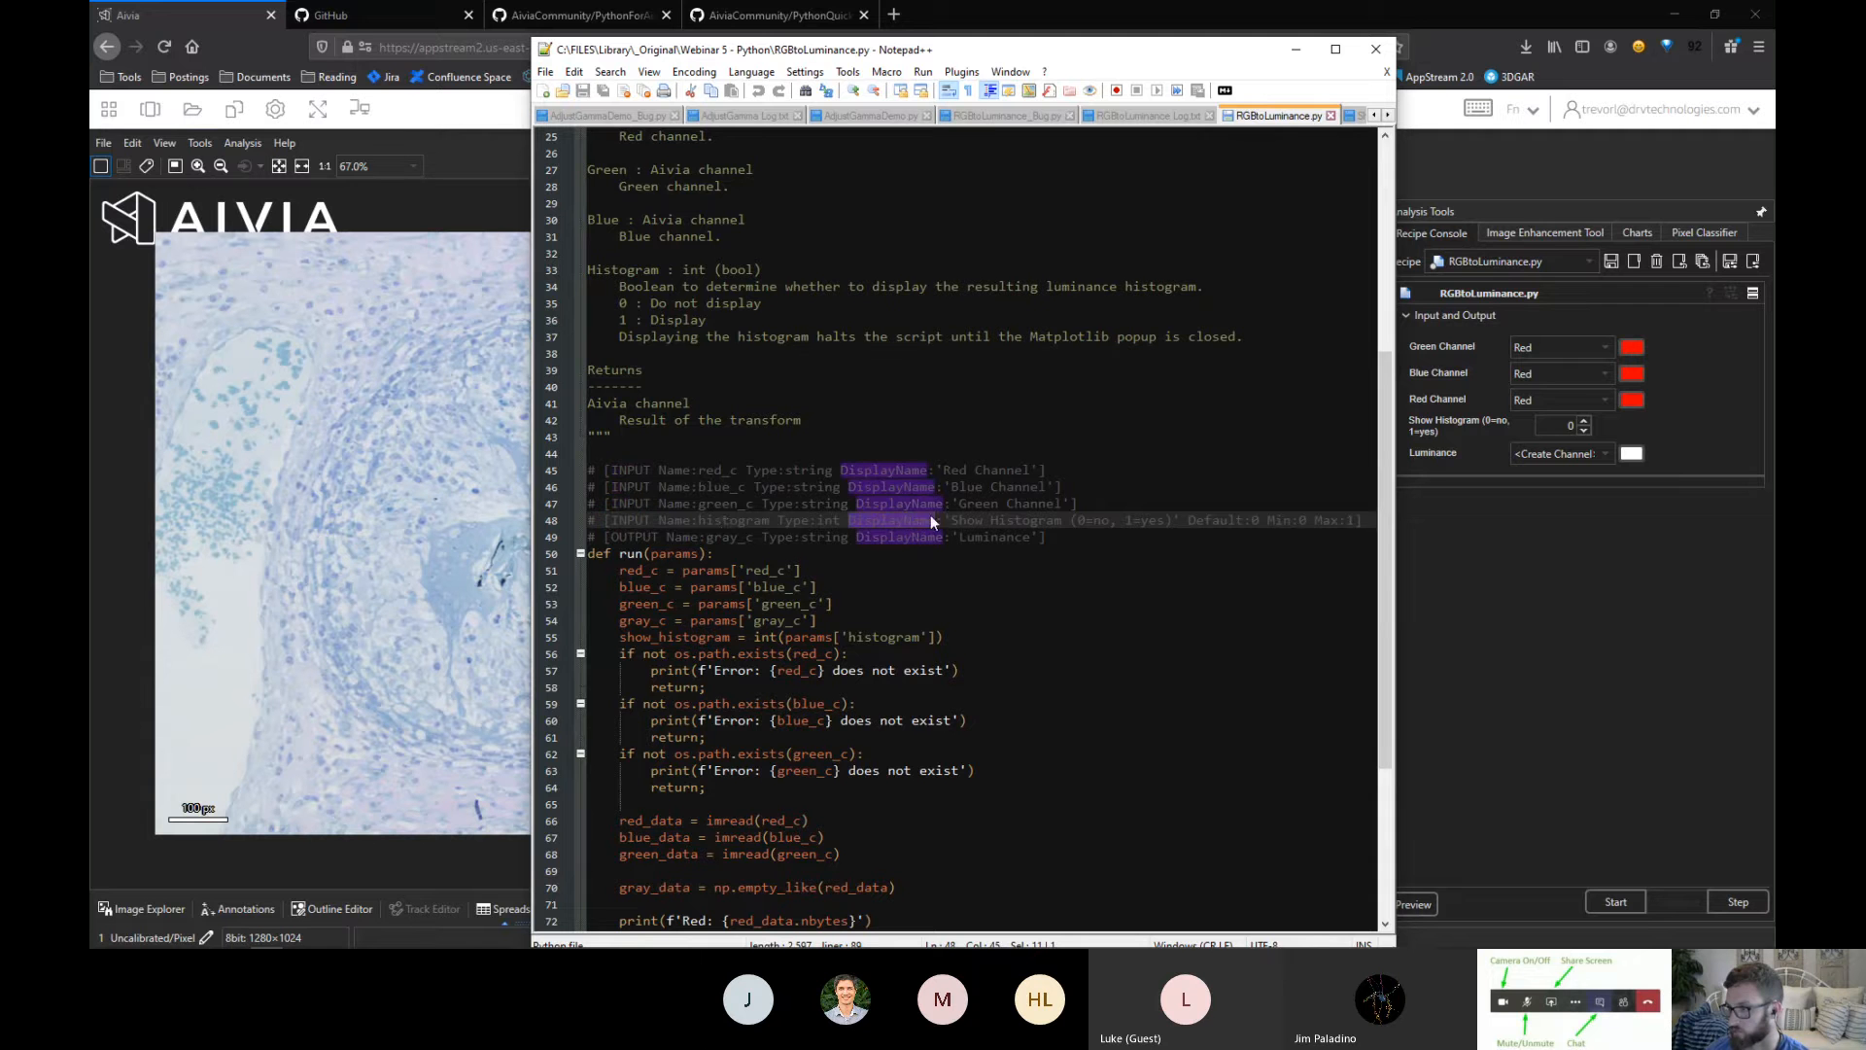
left_click_drag(950, 520, 1173, 522)
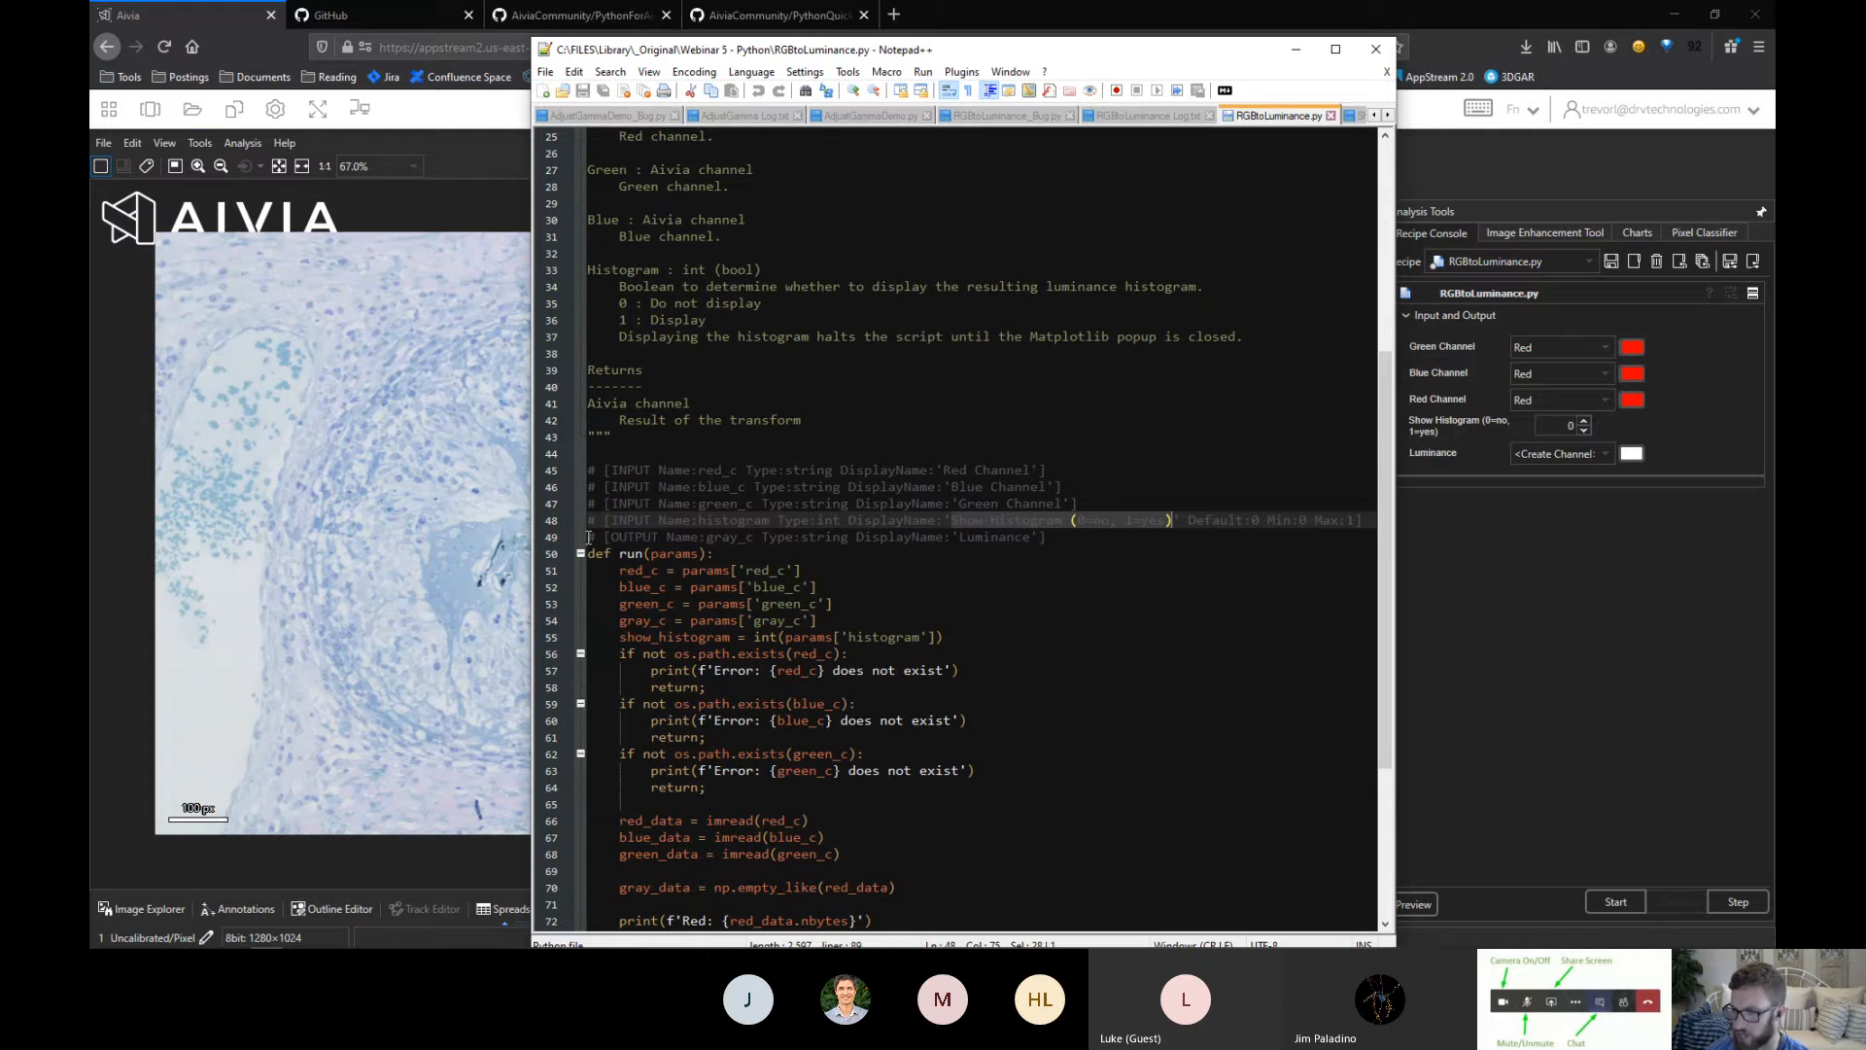
left_click_drag(589, 537, 1060, 537)
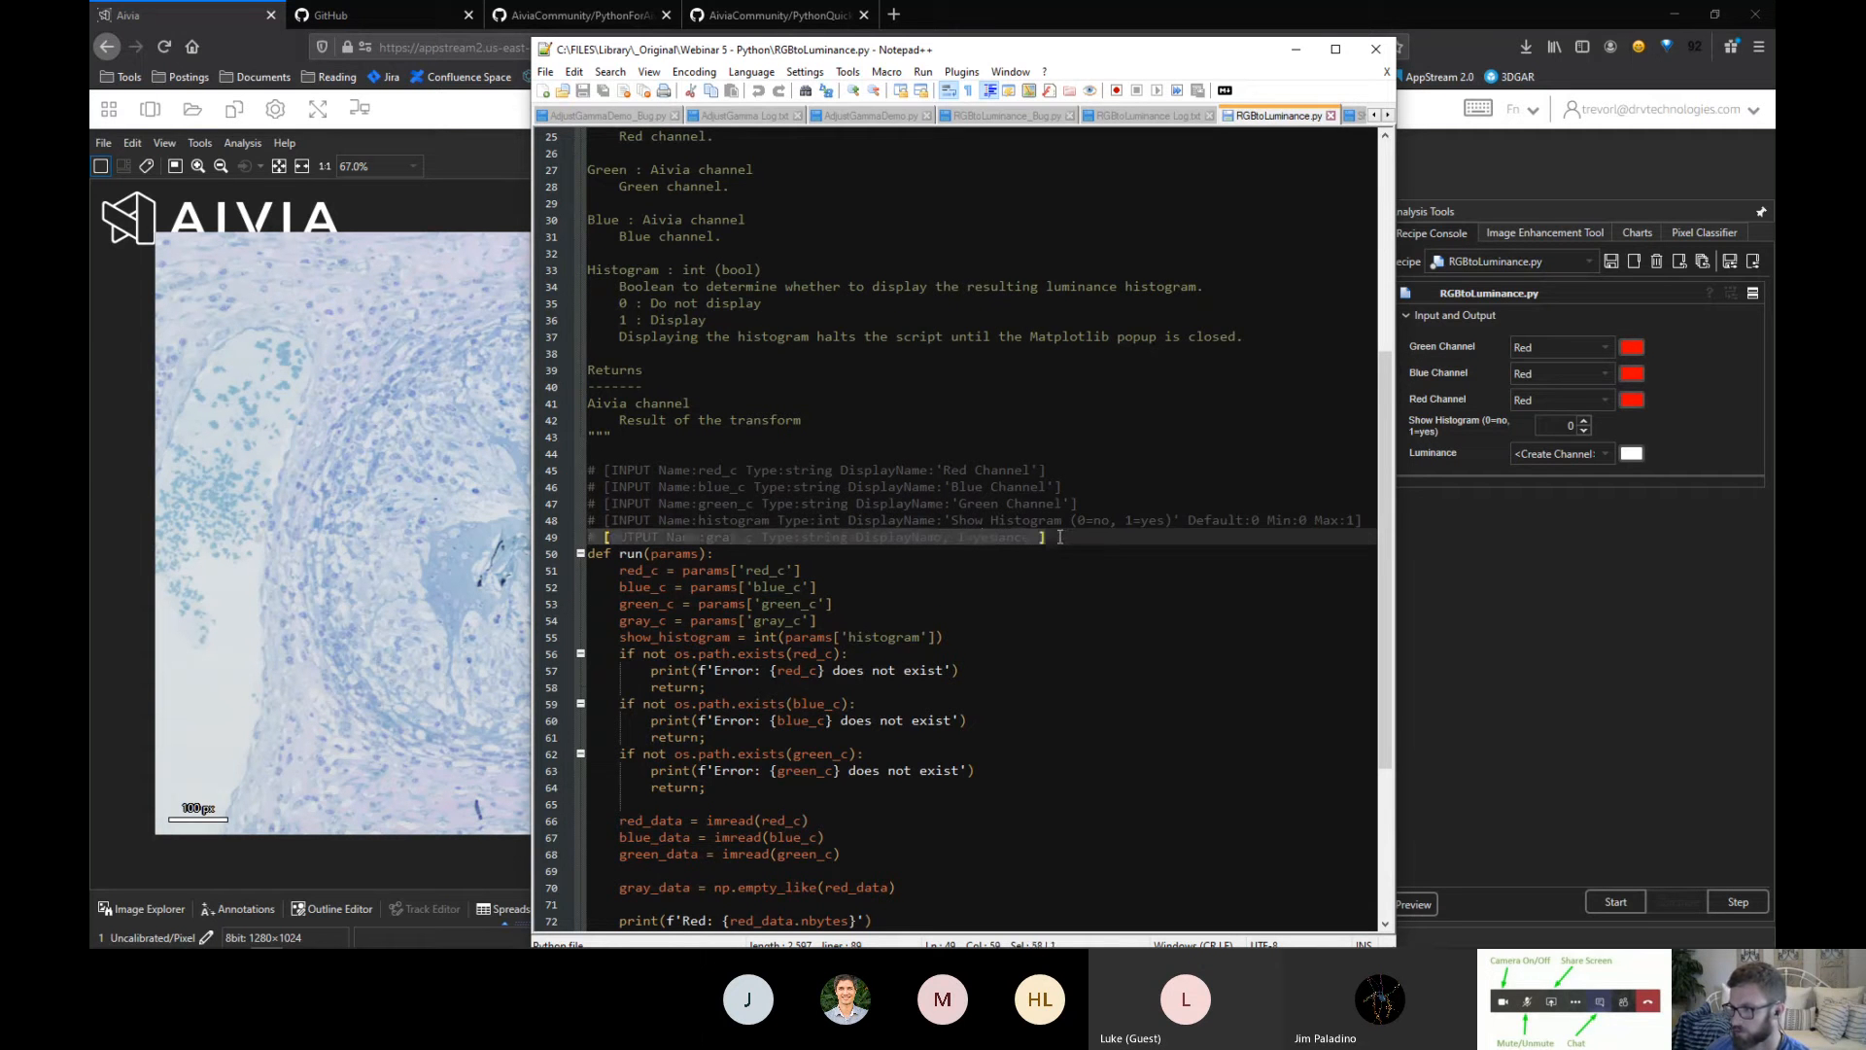
double_click(1001, 538)
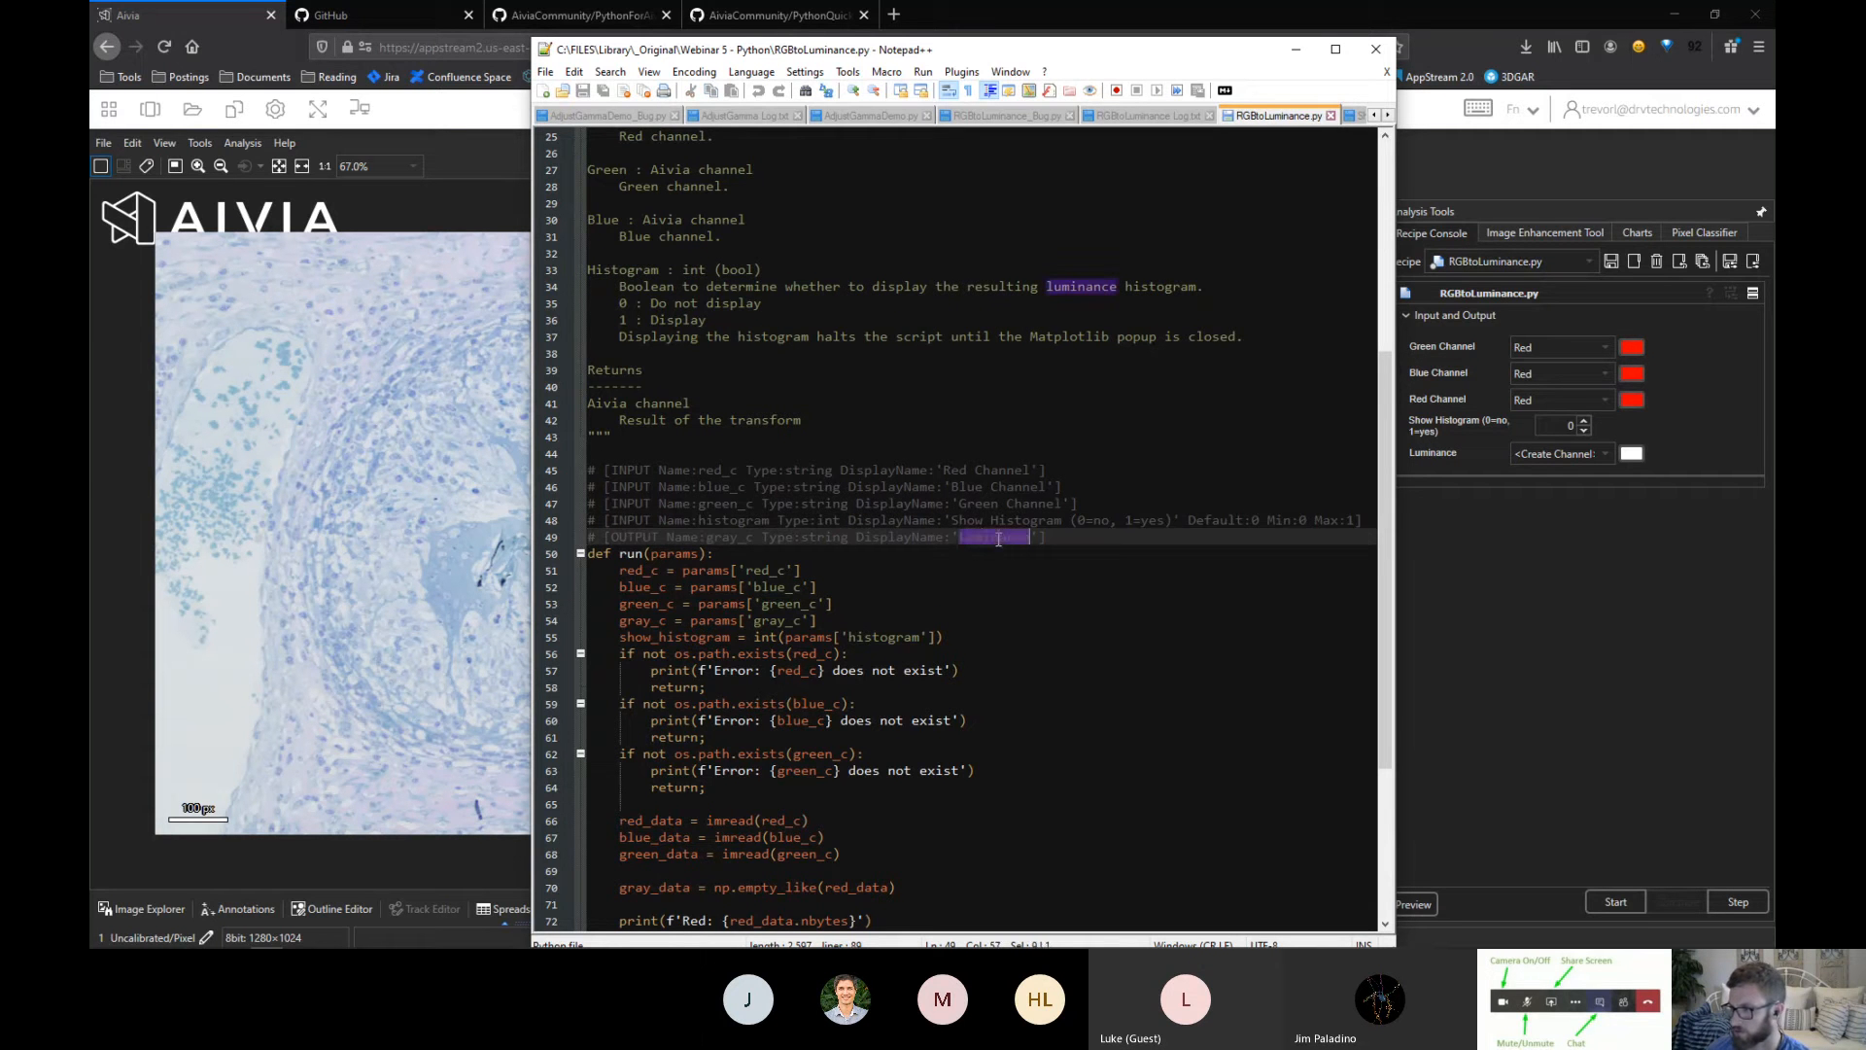
double_click(826, 537)
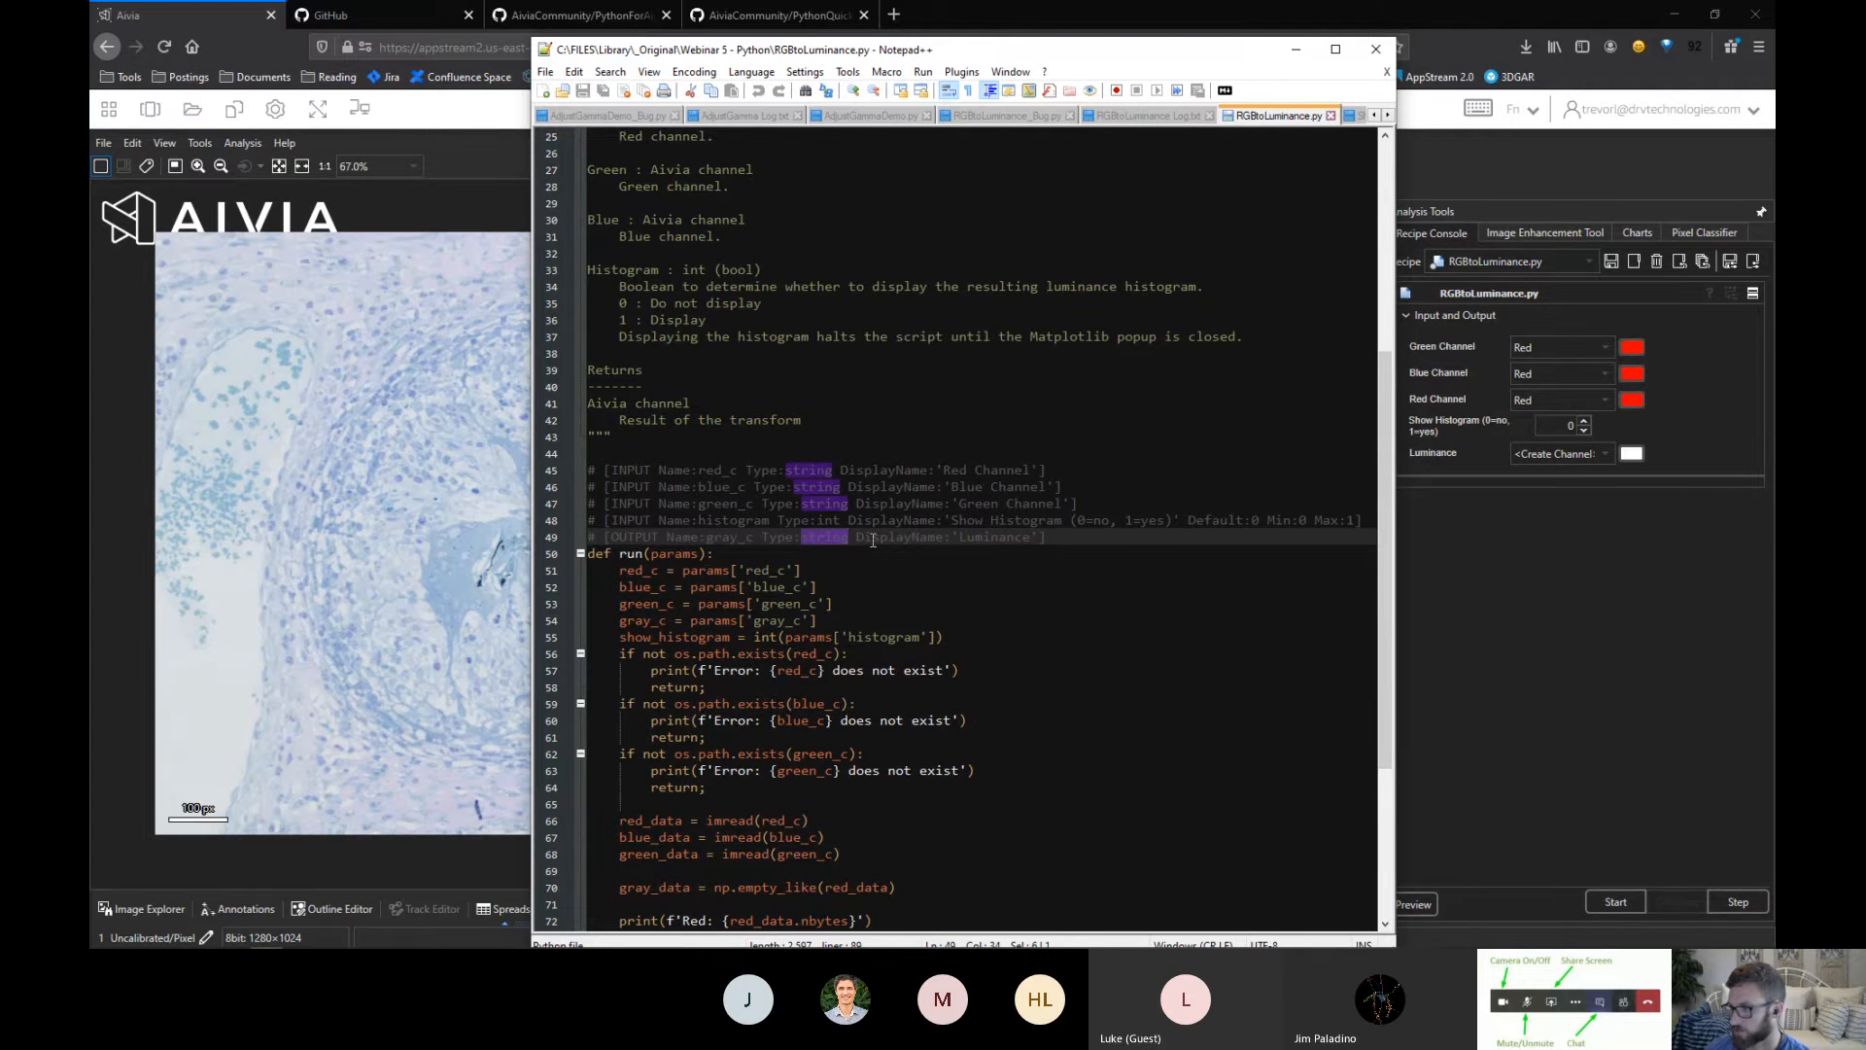
left_click(1562, 457)
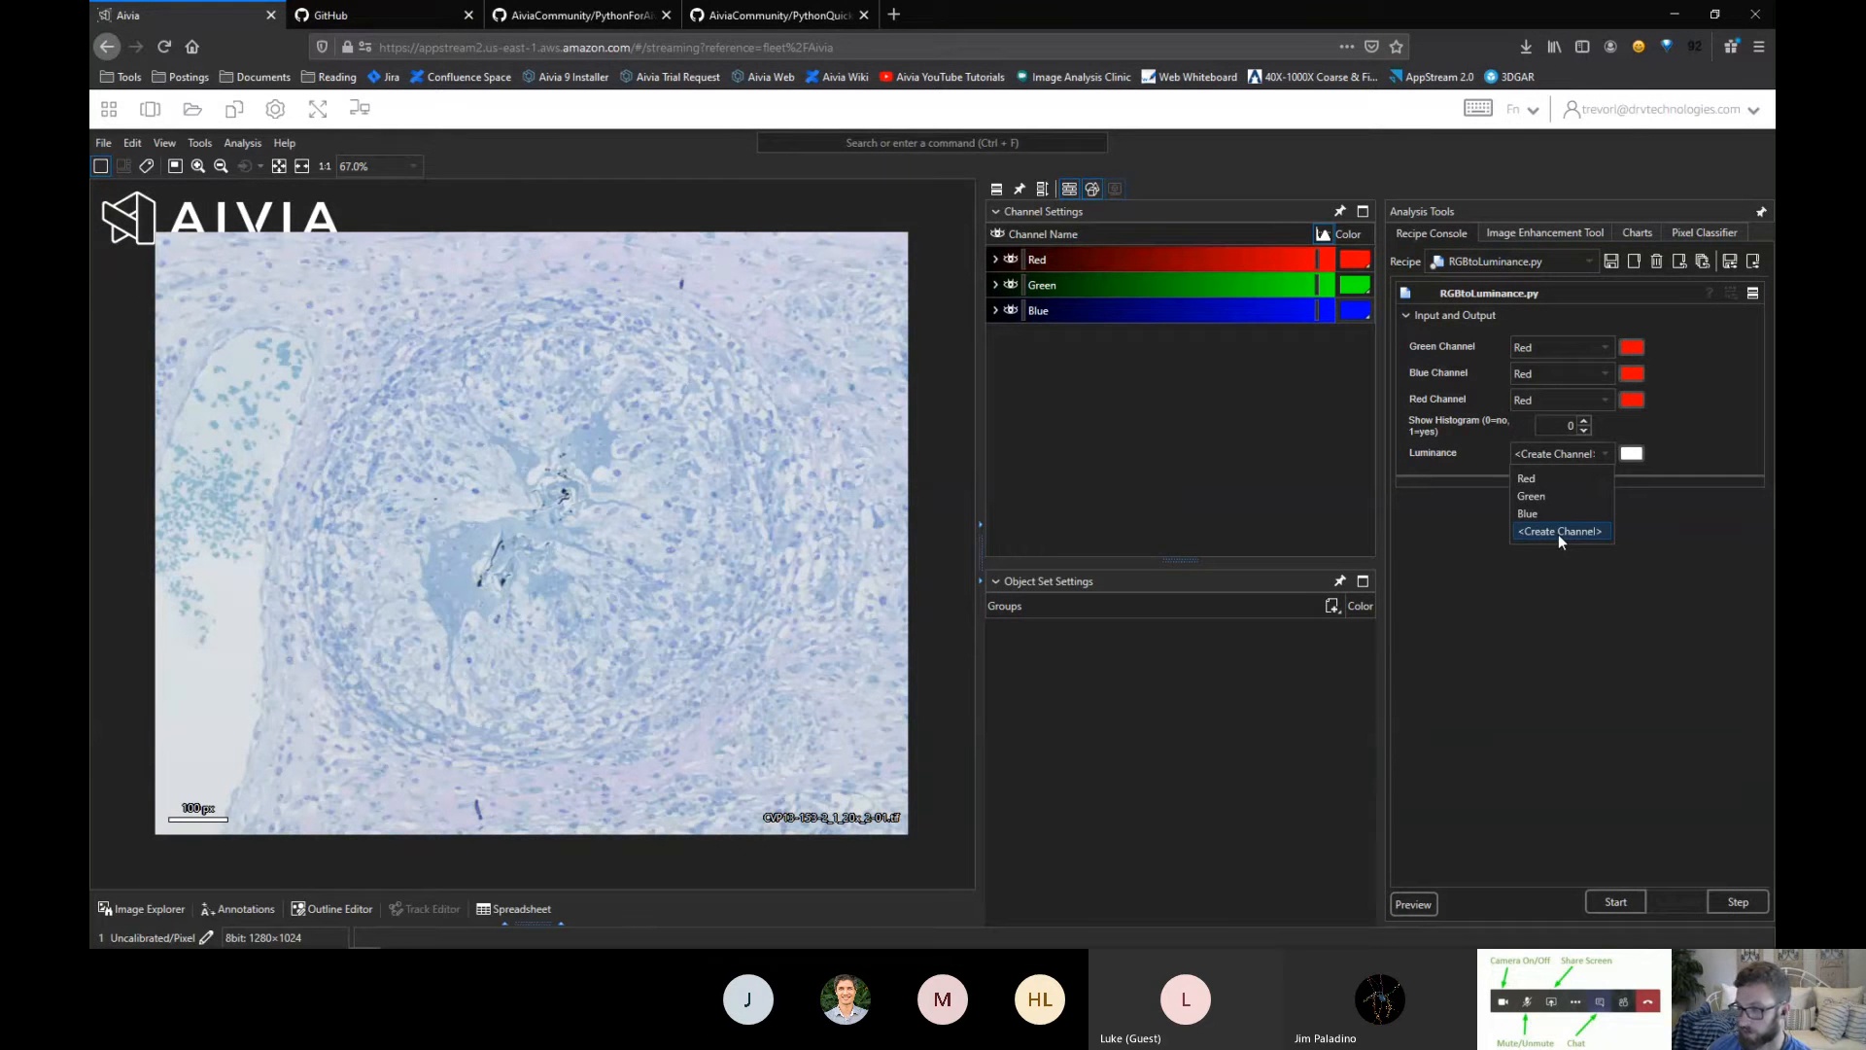
Close the Luminance dropdown, keeping <Create Channel> as the output
left_click(1549, 450)
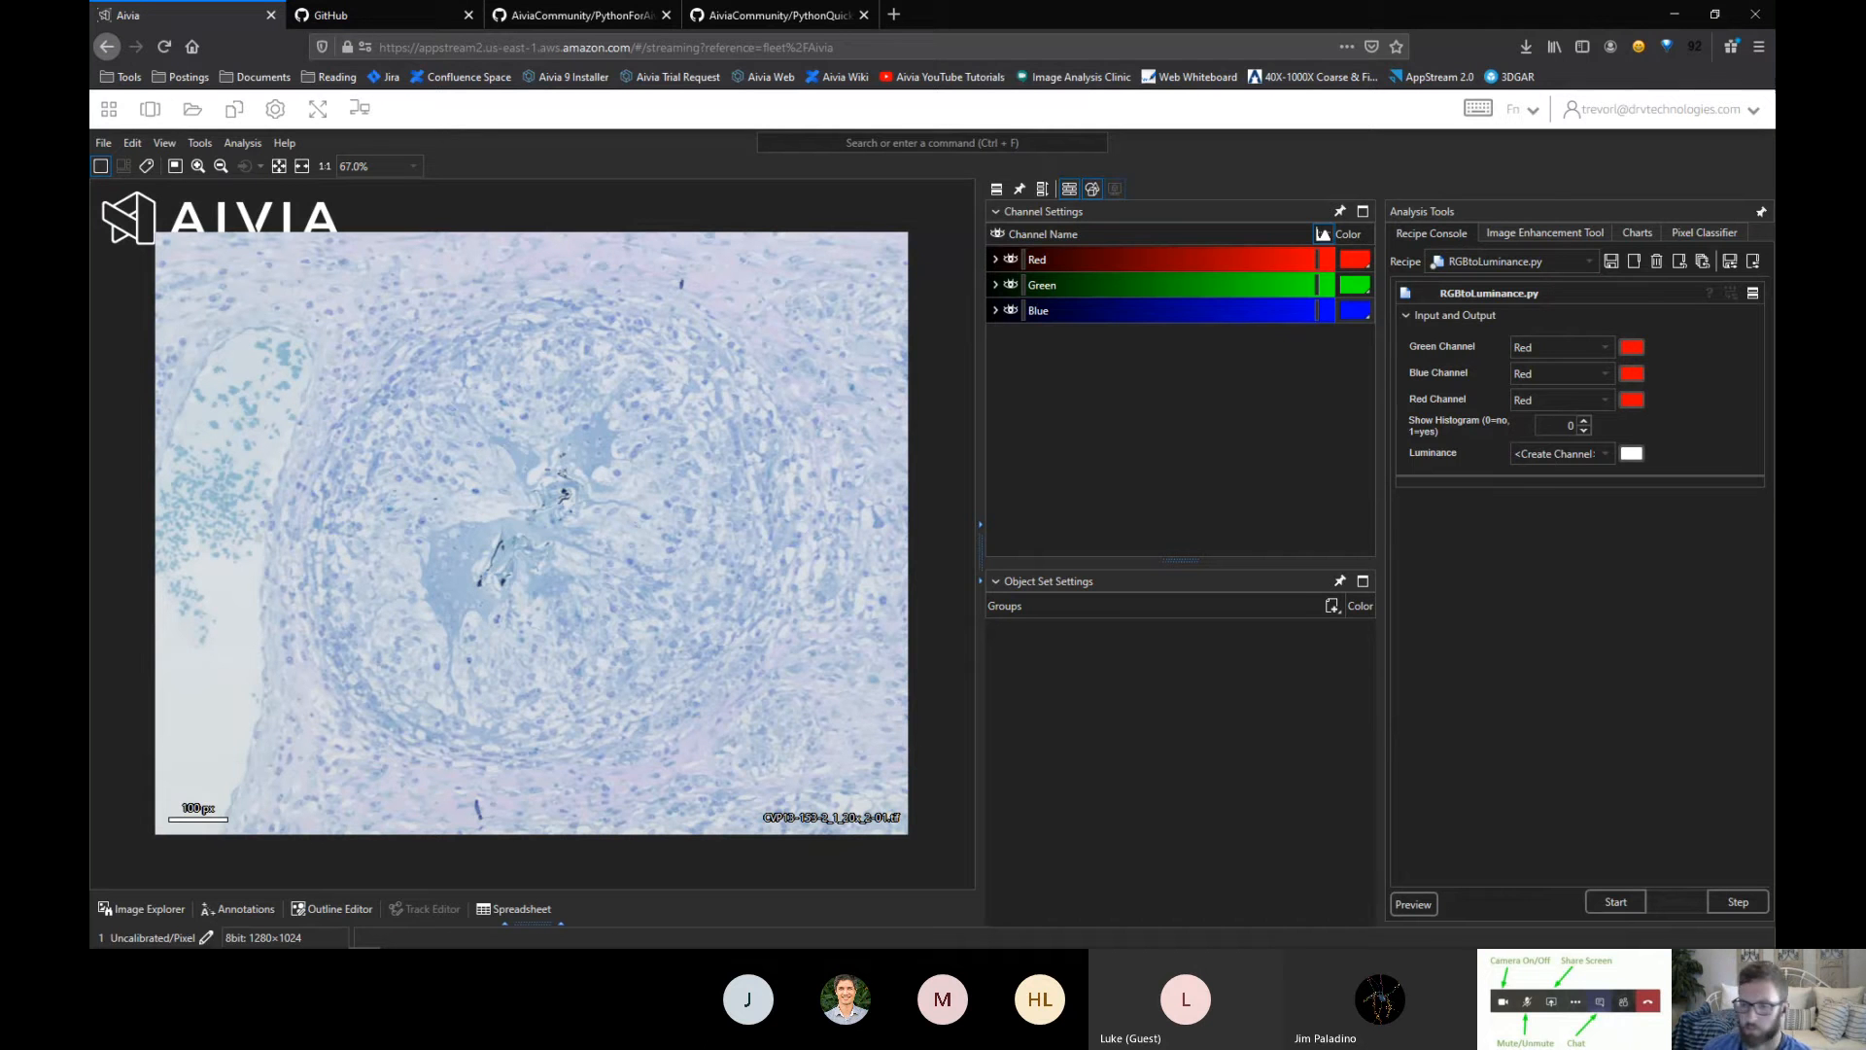
mouse_move(486, 946)
key("alt+Tab")
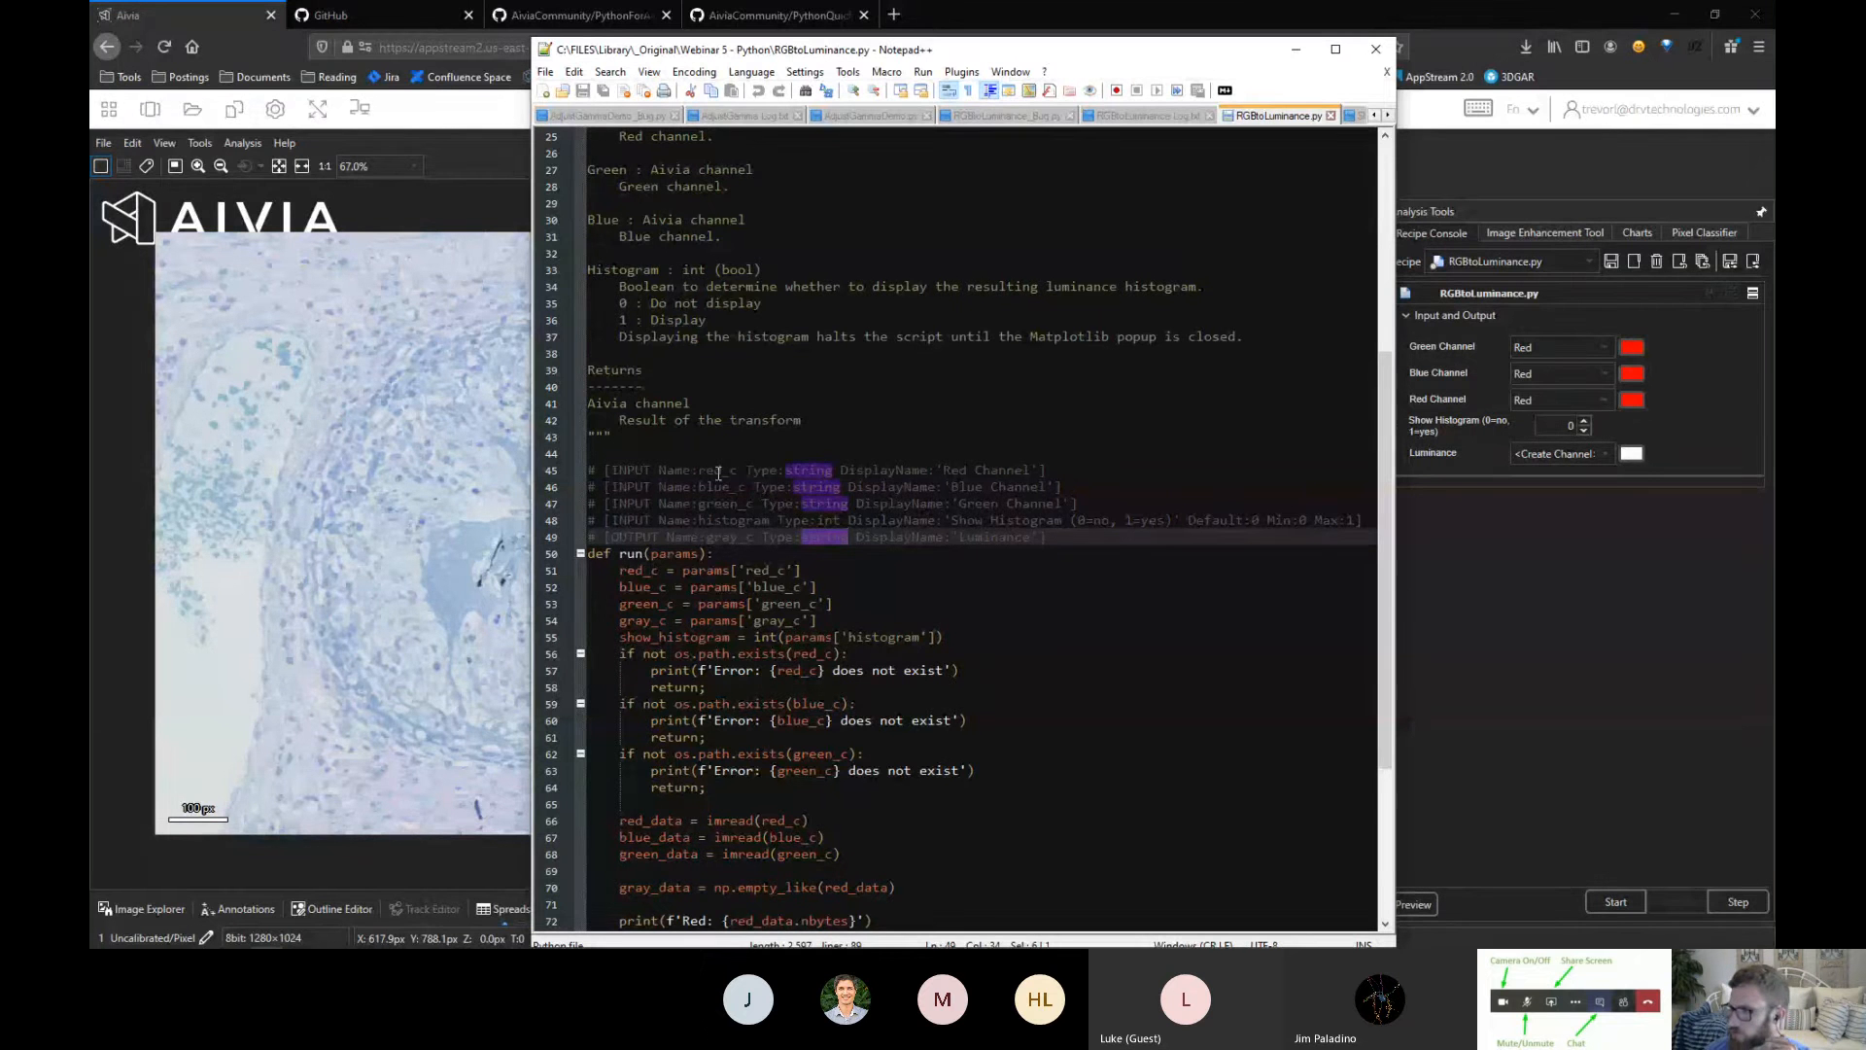
double_click(712, 504)
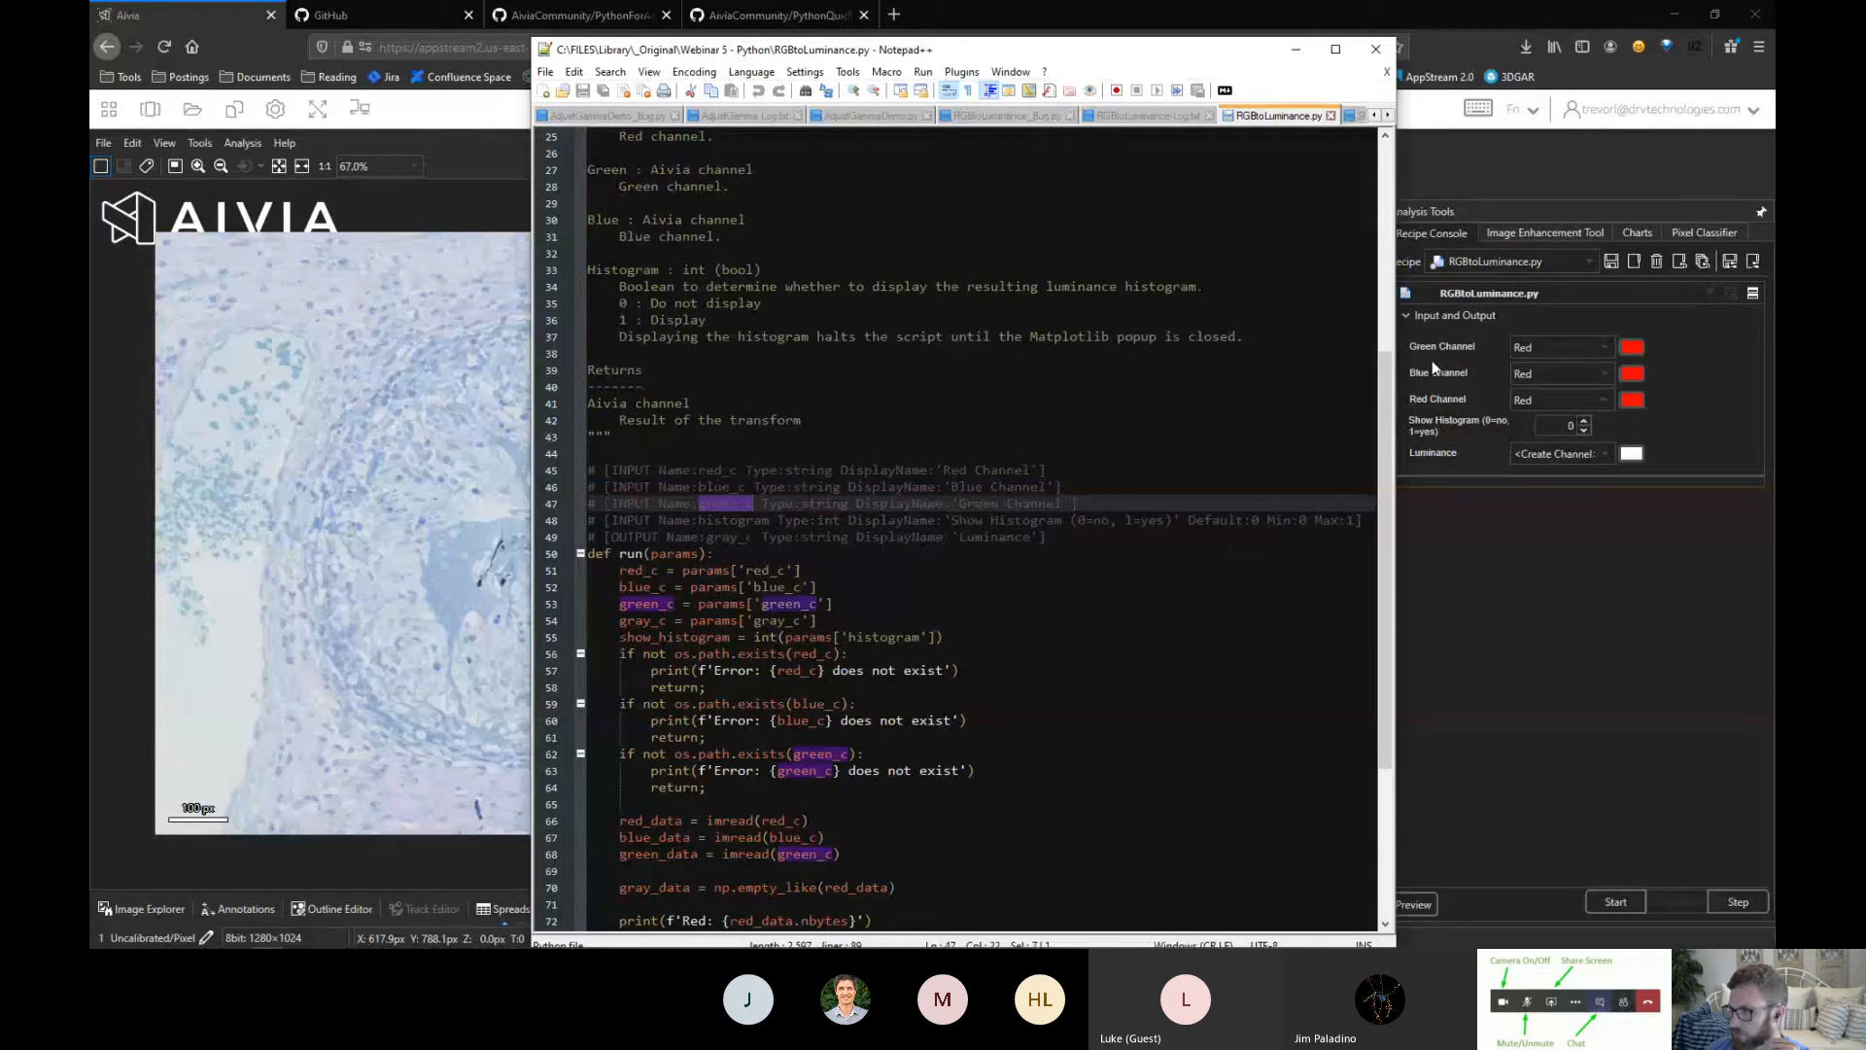
left_click(700, 503)
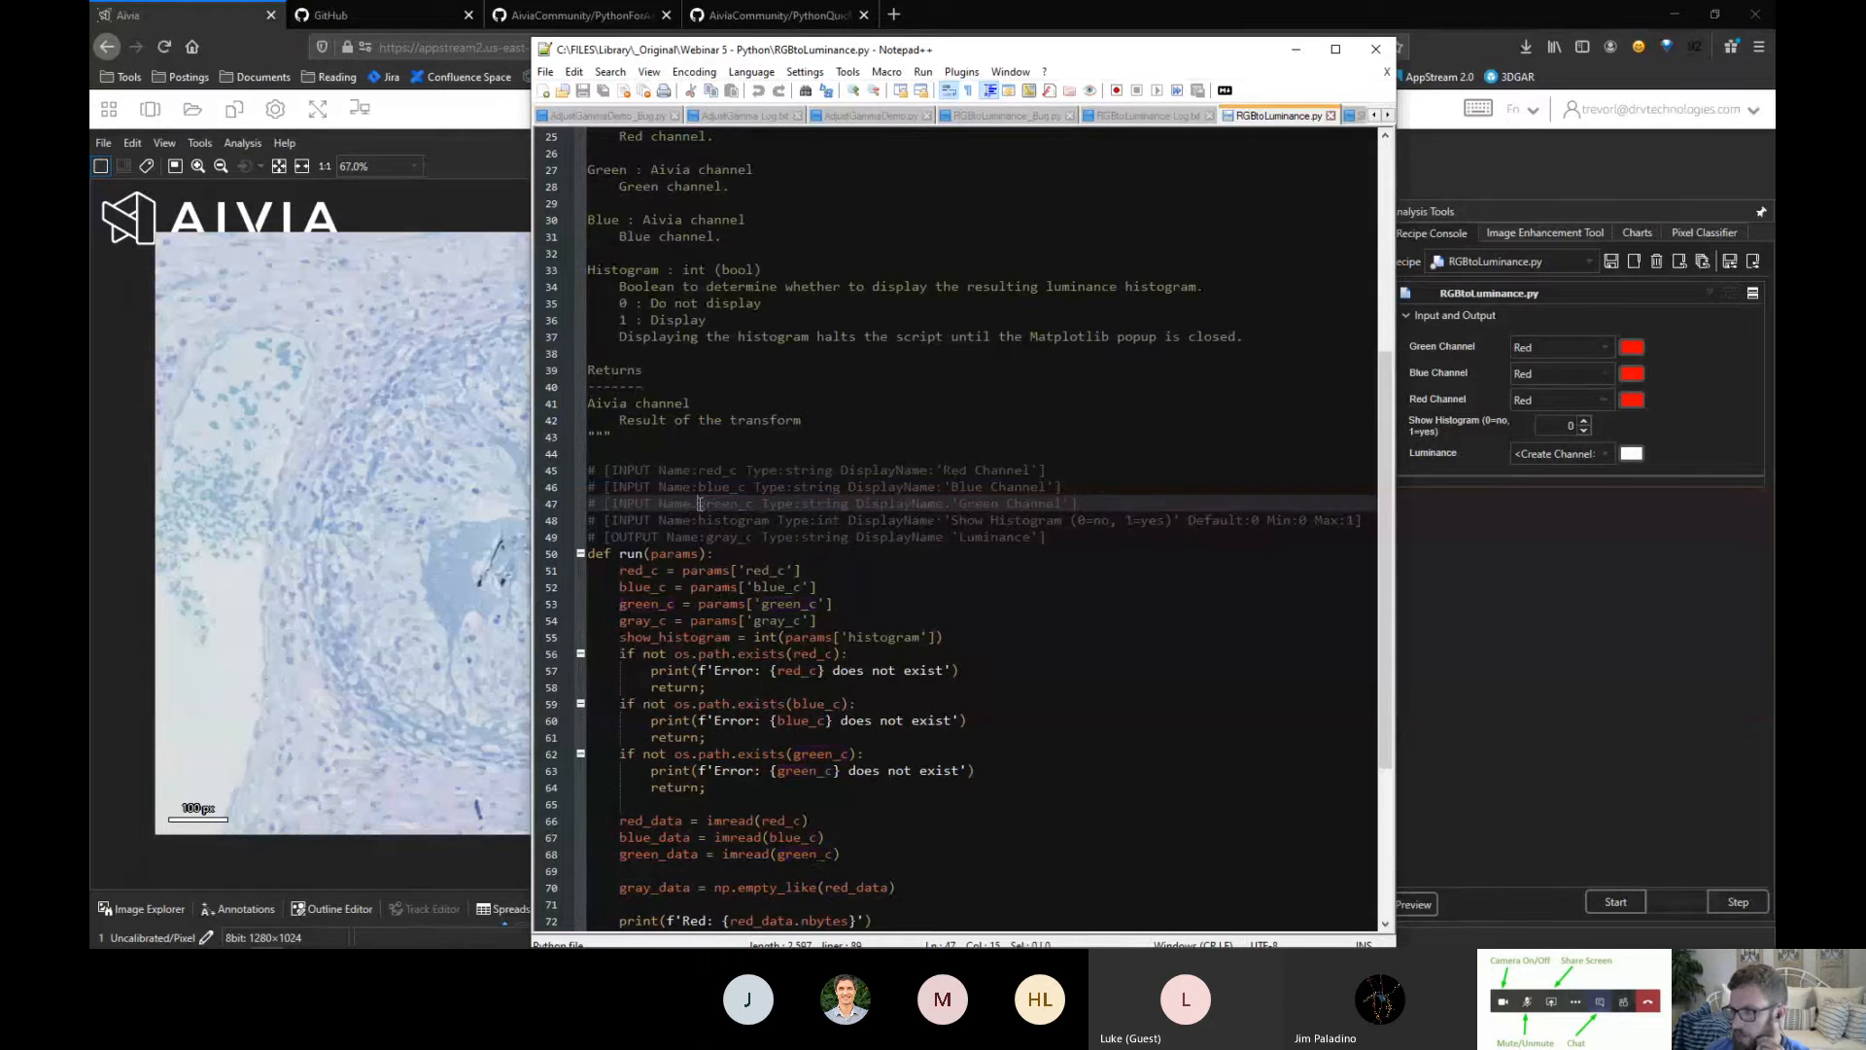
left_click_drag(1082, 505, 967, 505)
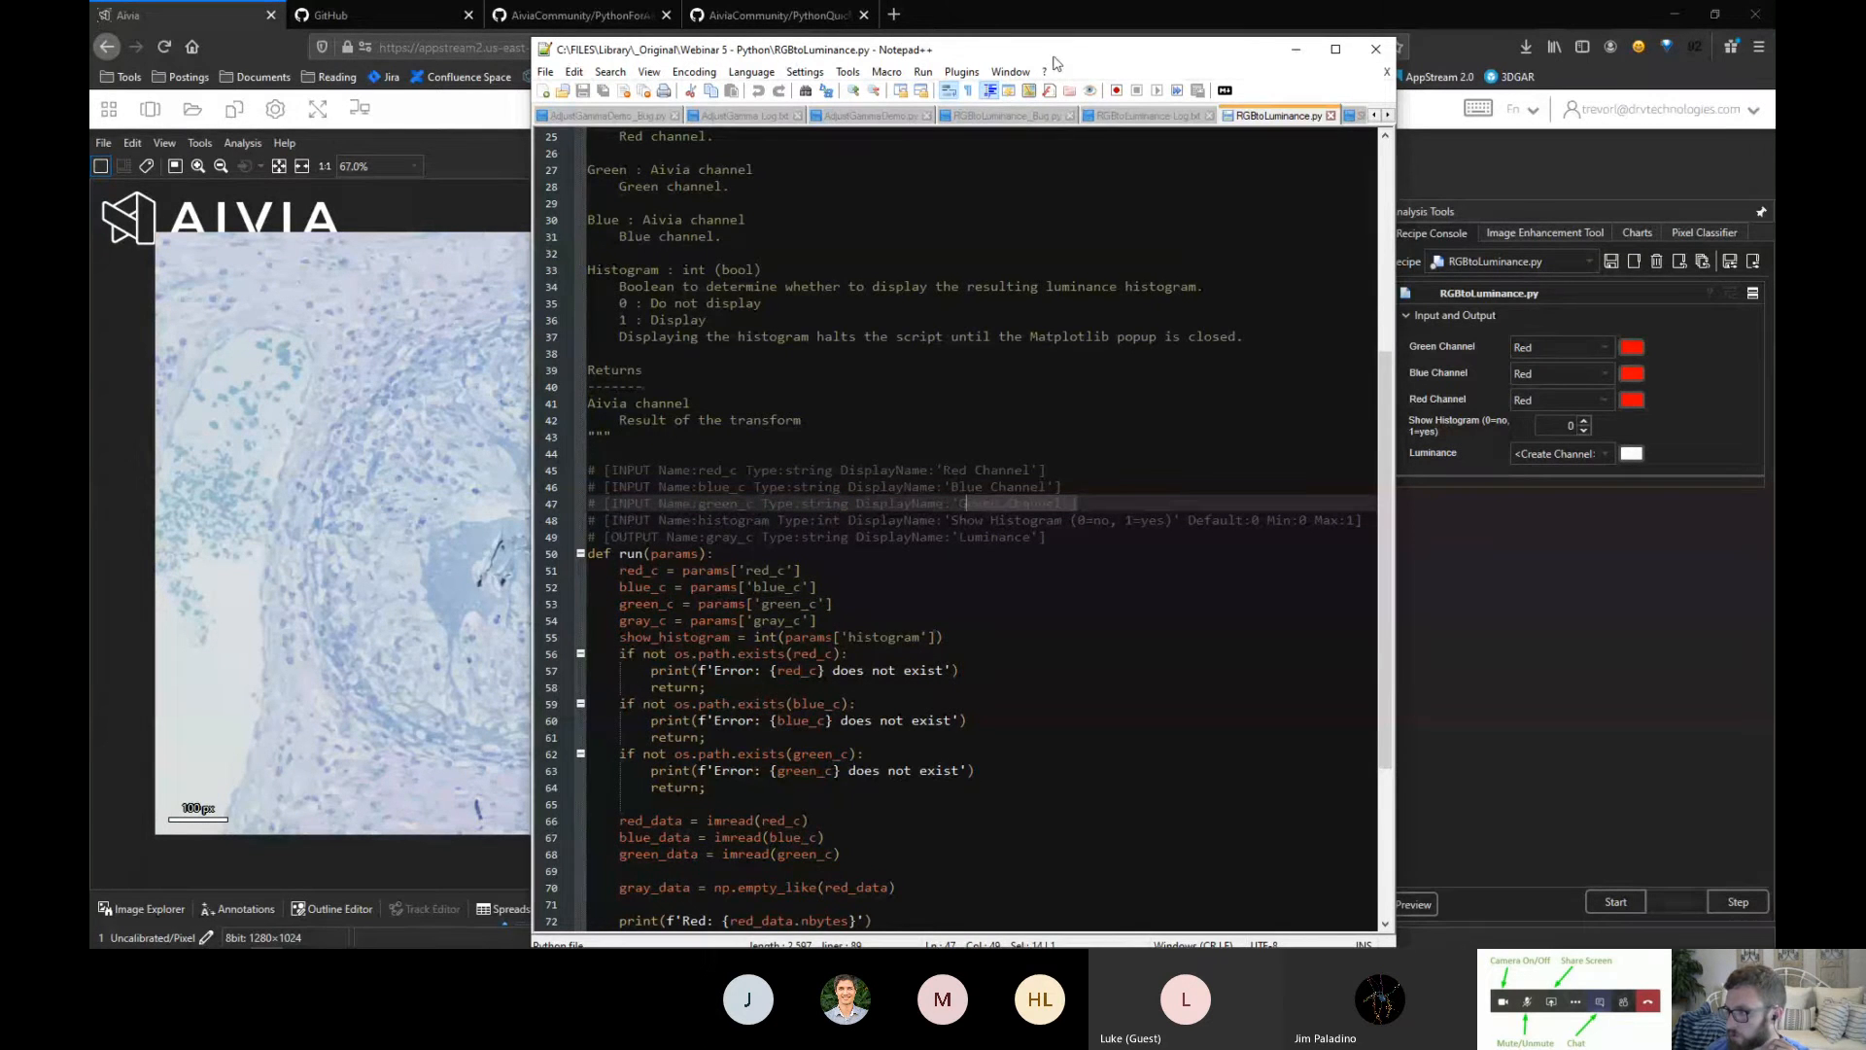
left_click_drag(1063, 63, 689, 47)
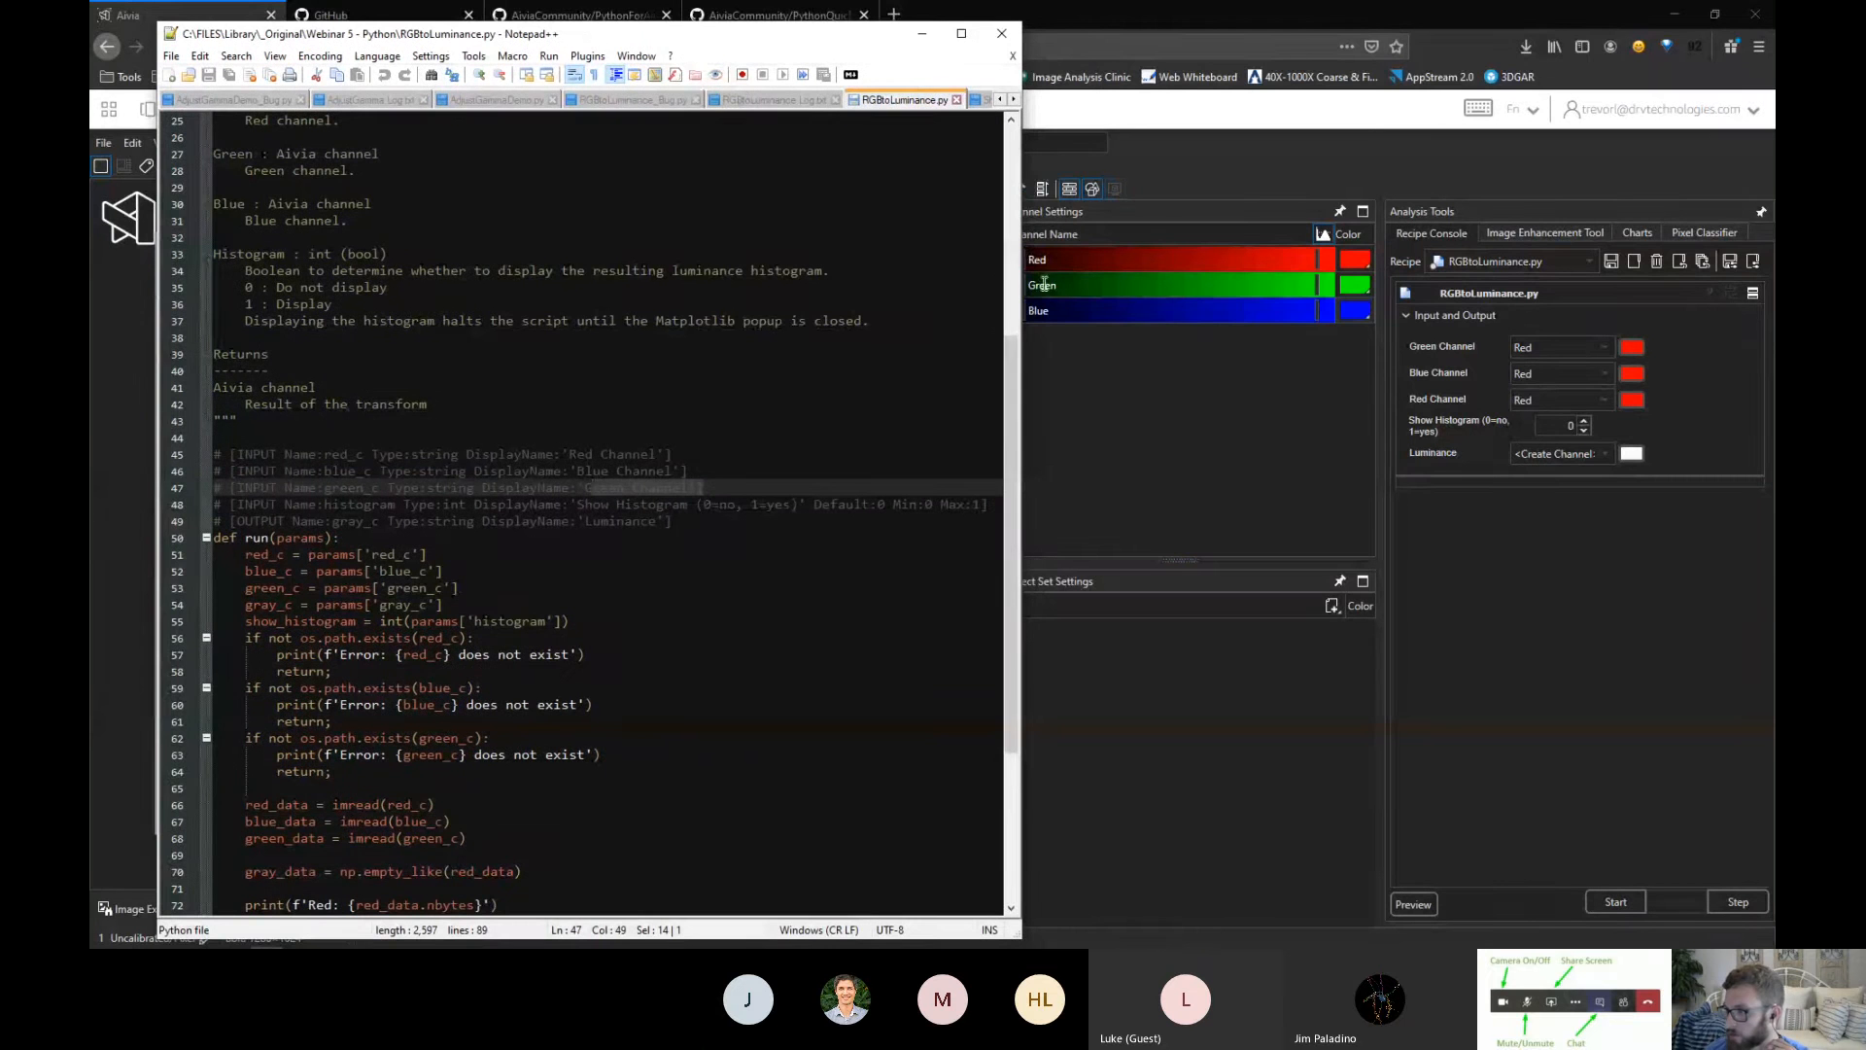
left_click(500, 487)
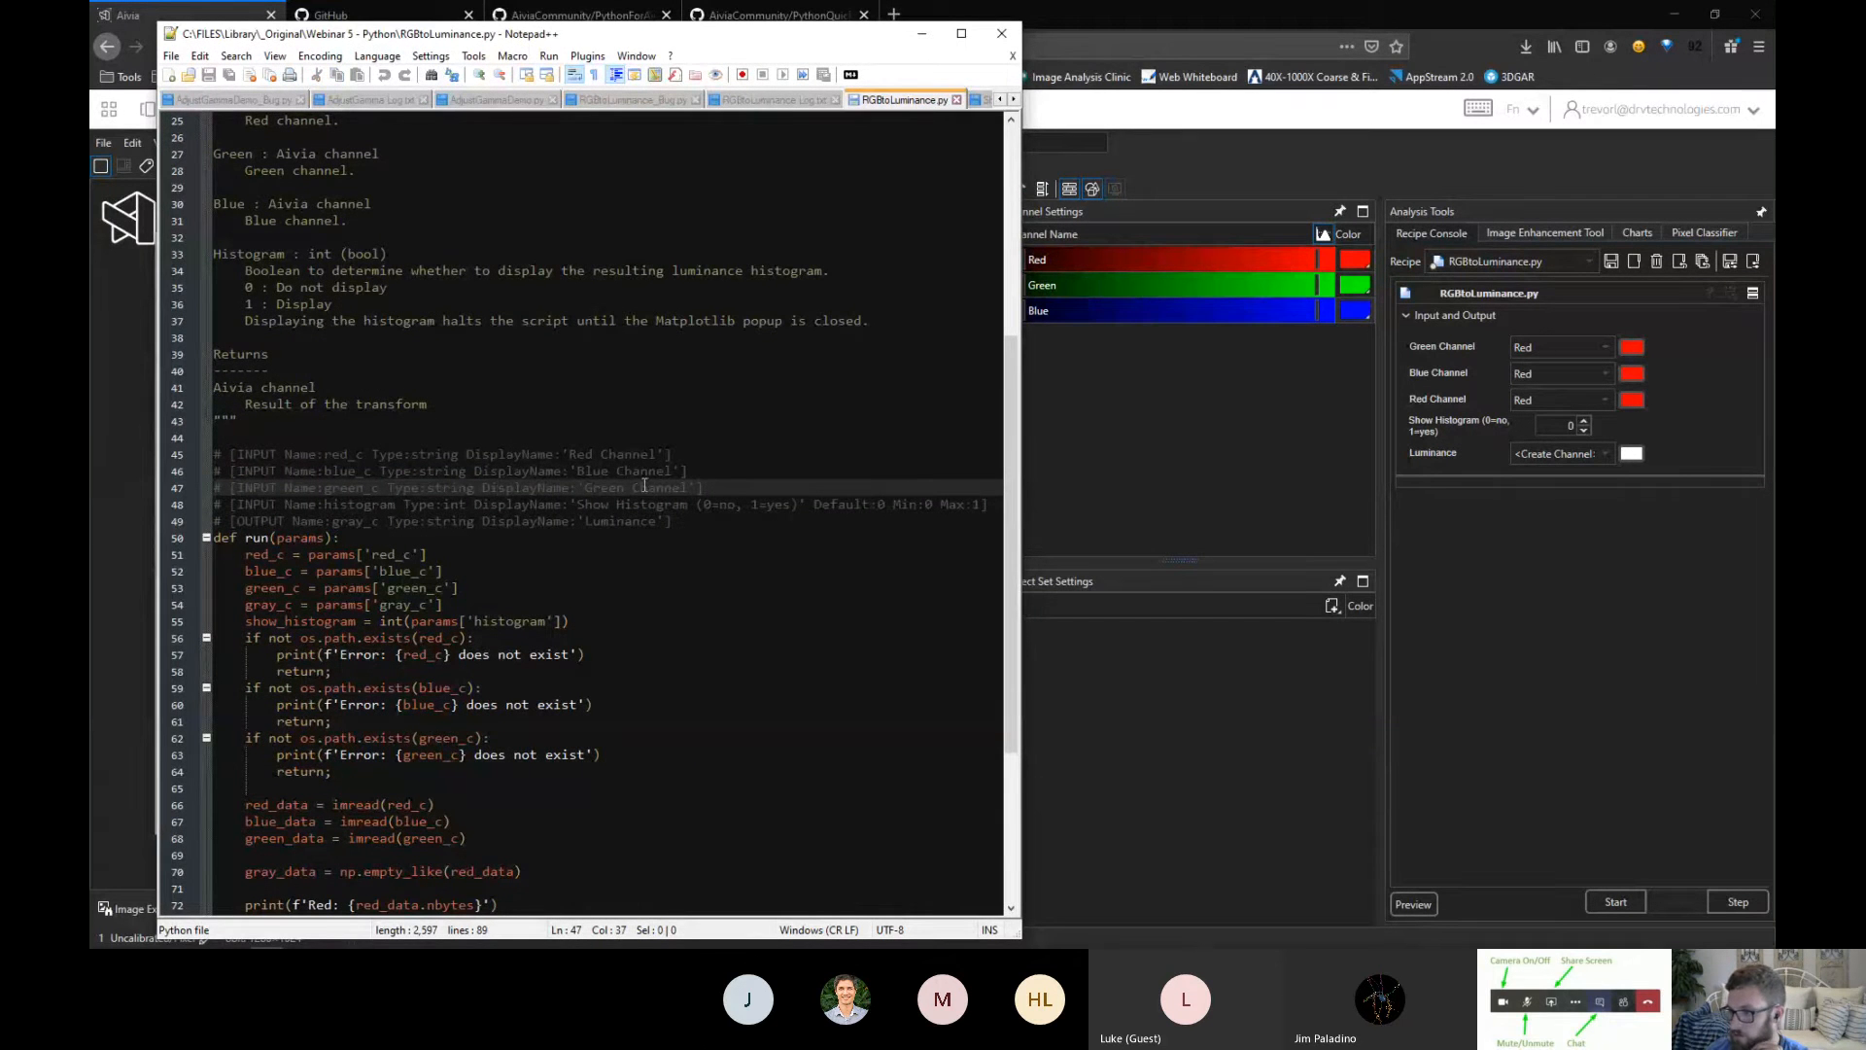
double_click(343, 488)
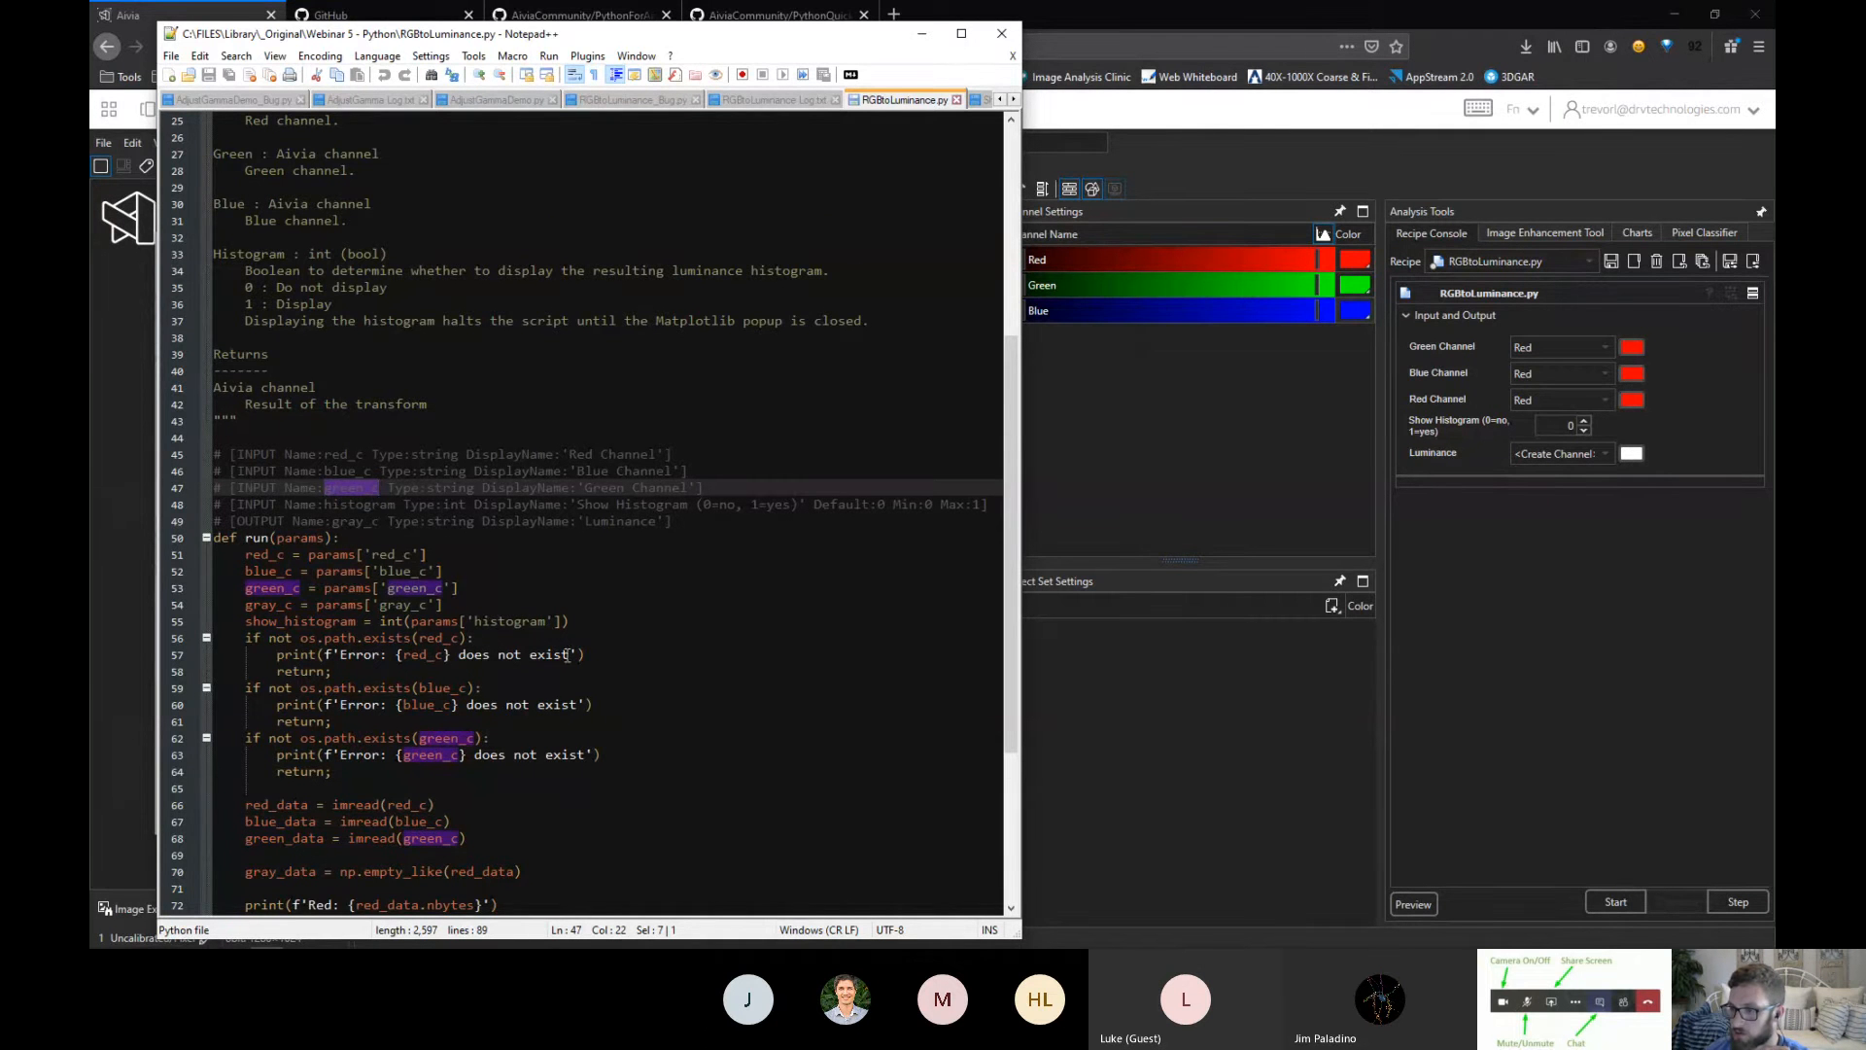
scroll(583, 658, "down", 6)
scroll(495, 716, "up", 4)
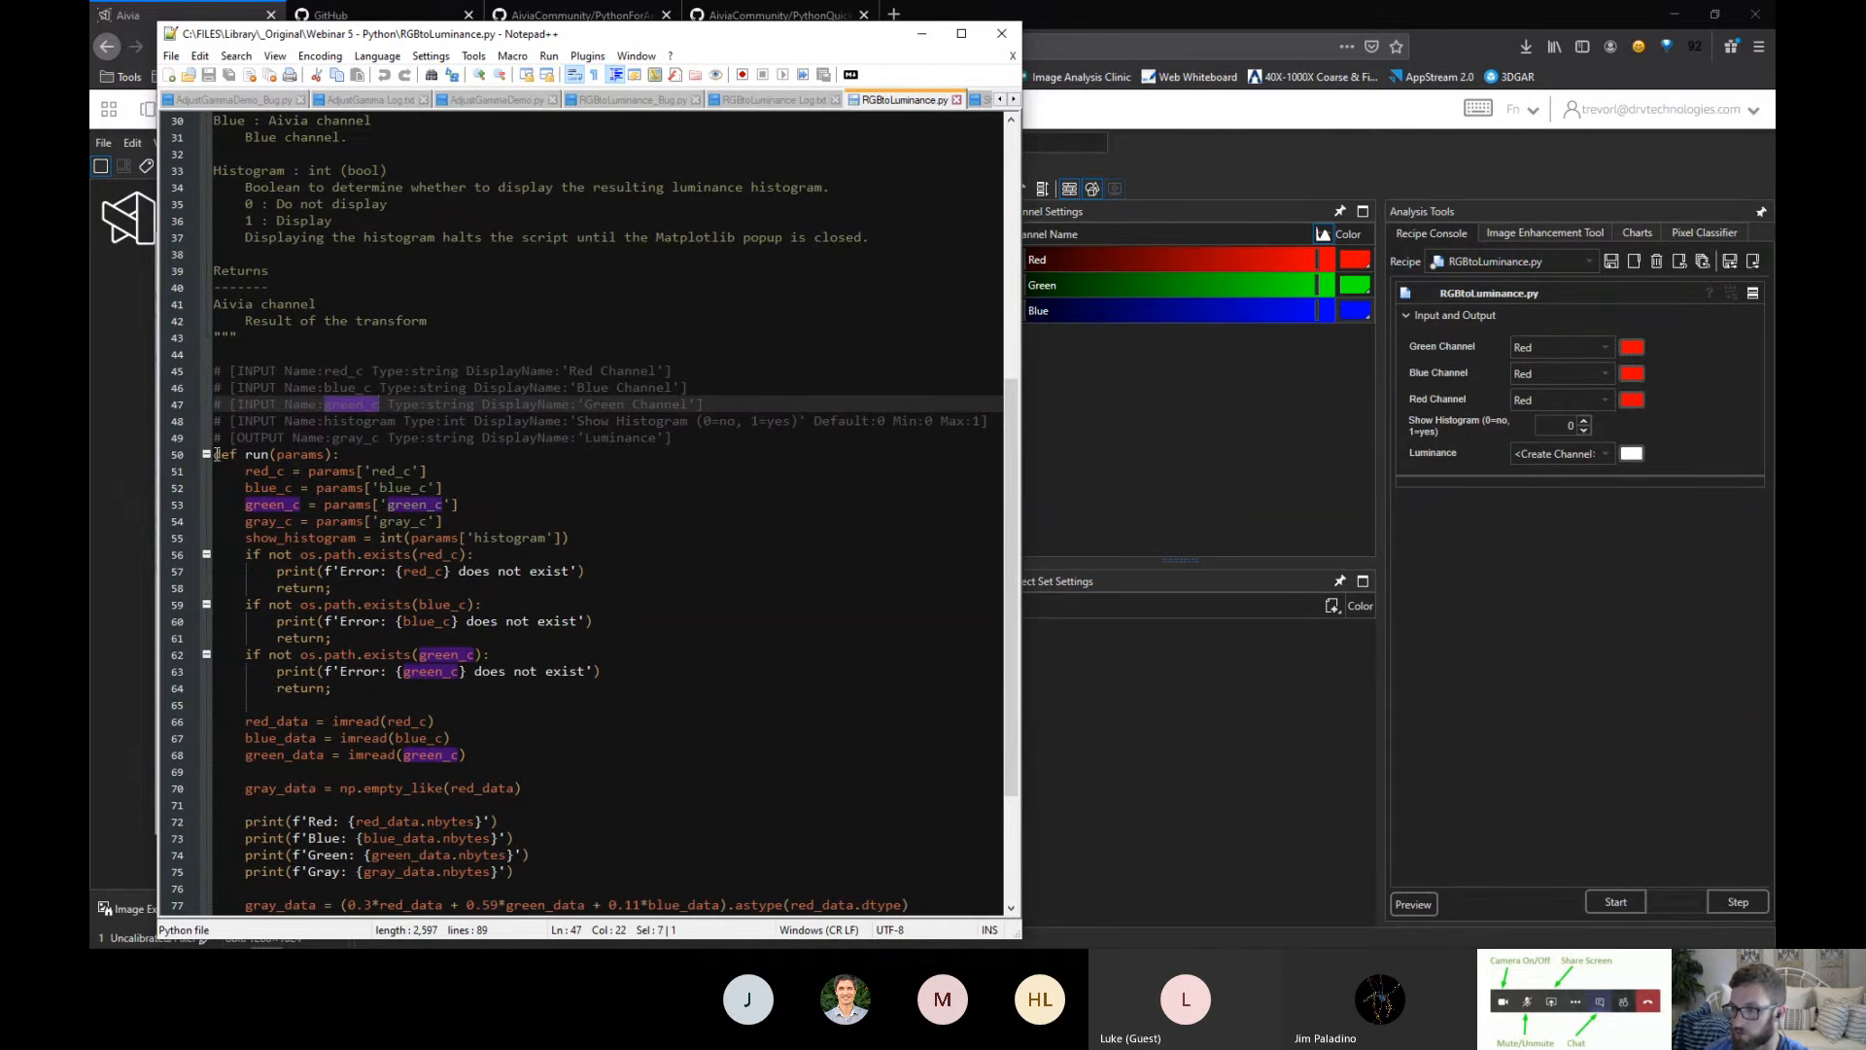
left_click(216, 454)
left_click(250, 454)
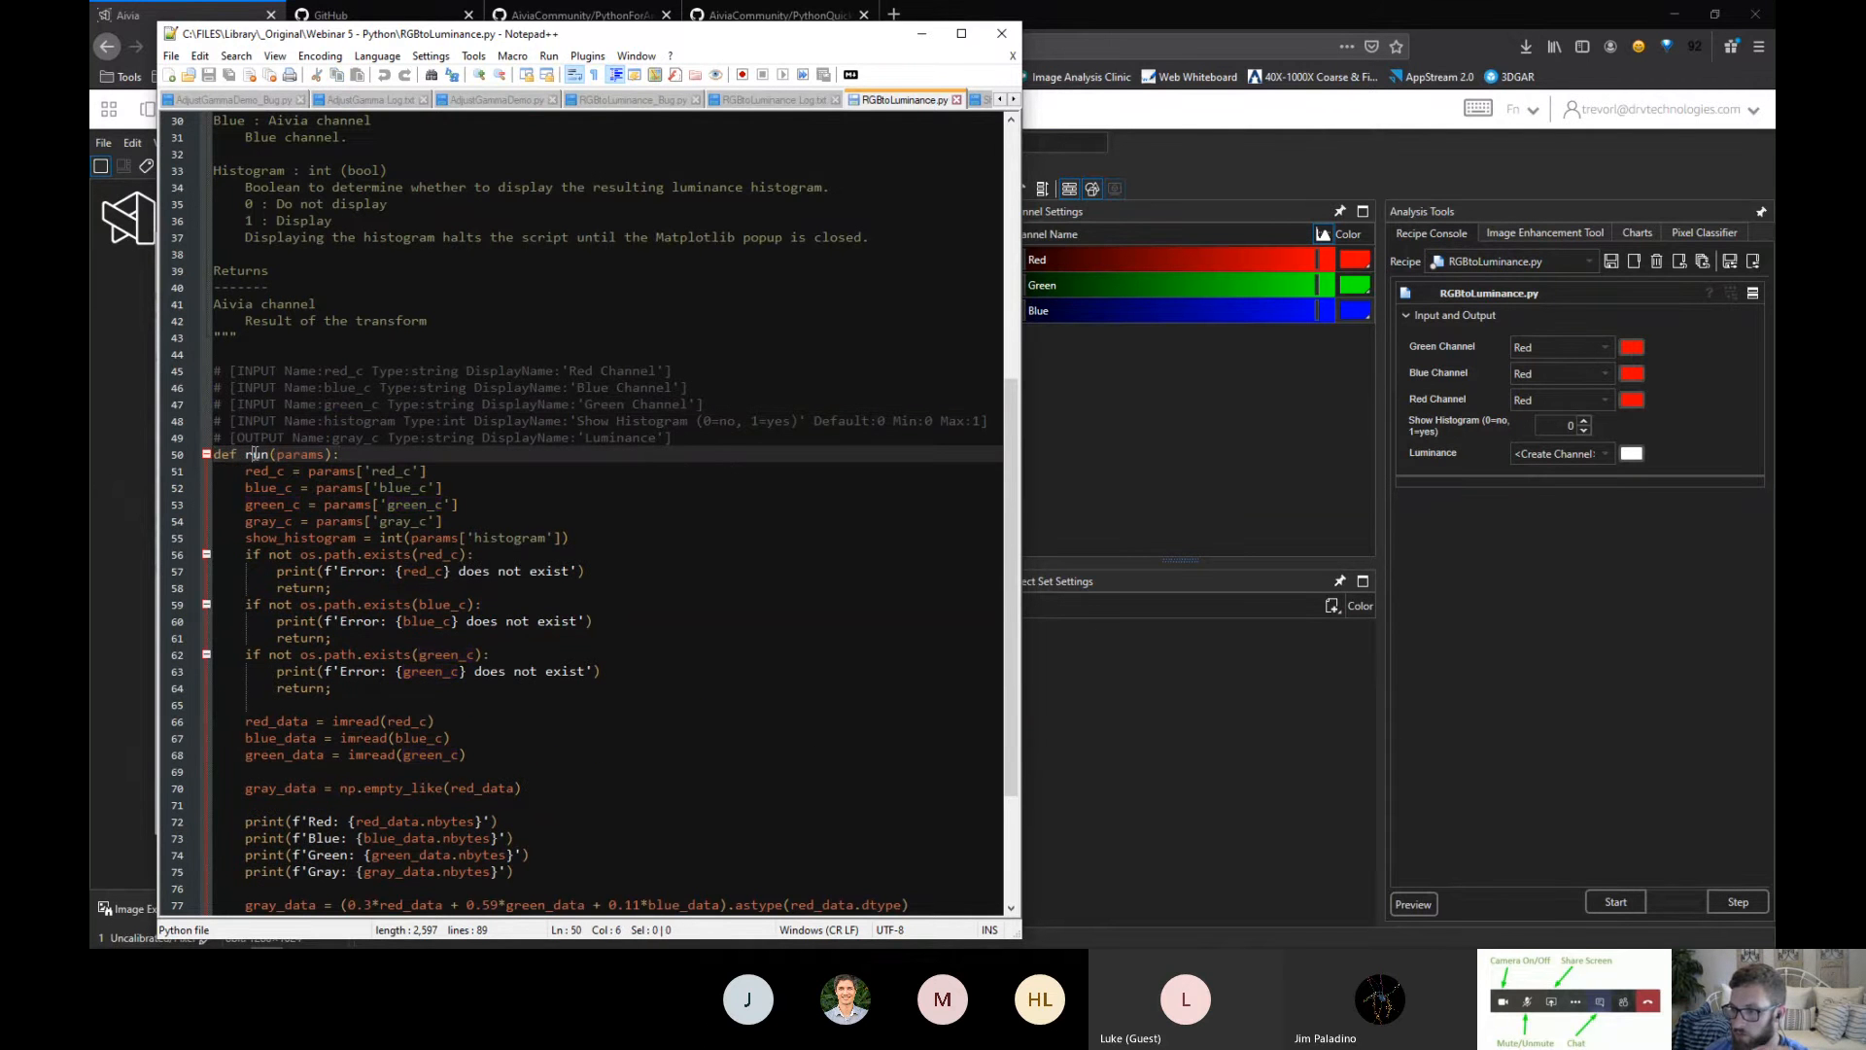
double_click(250, 454)
left_click(289, 453)
double_click(292, 454)
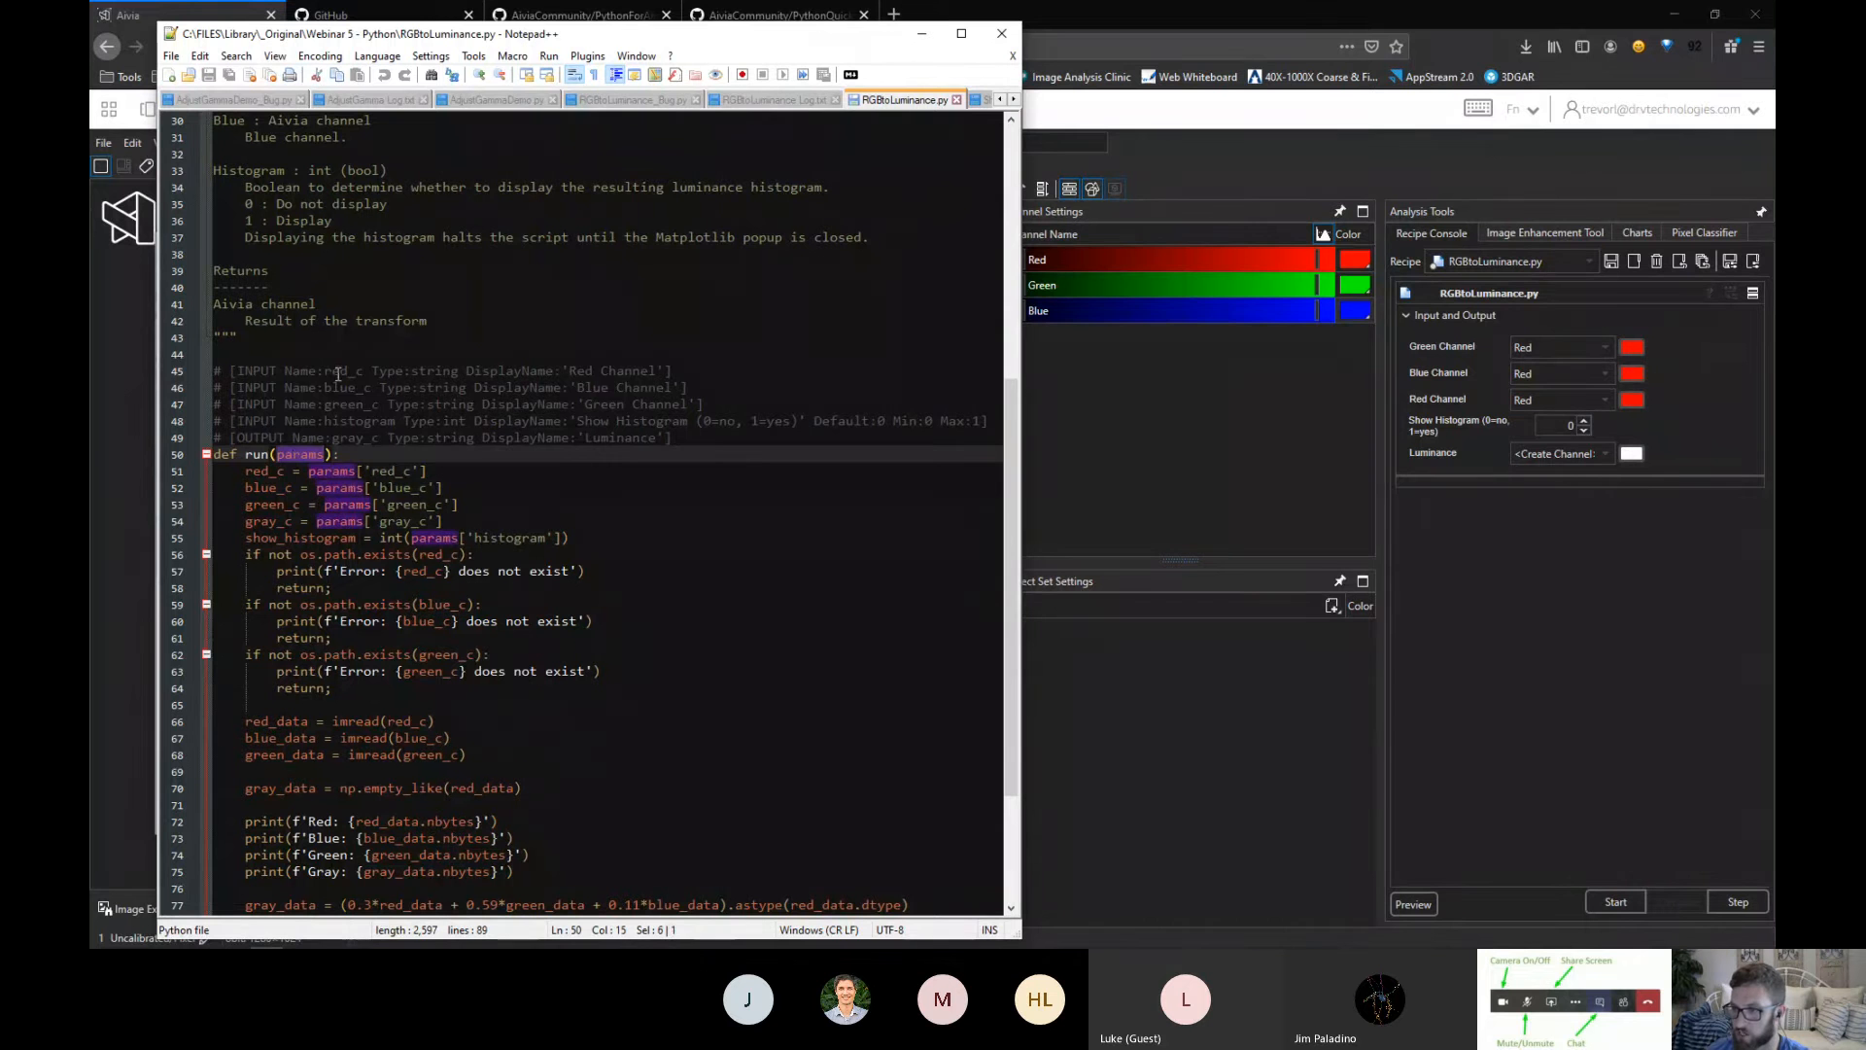
left_click_drag(325, 405, 384, 407)
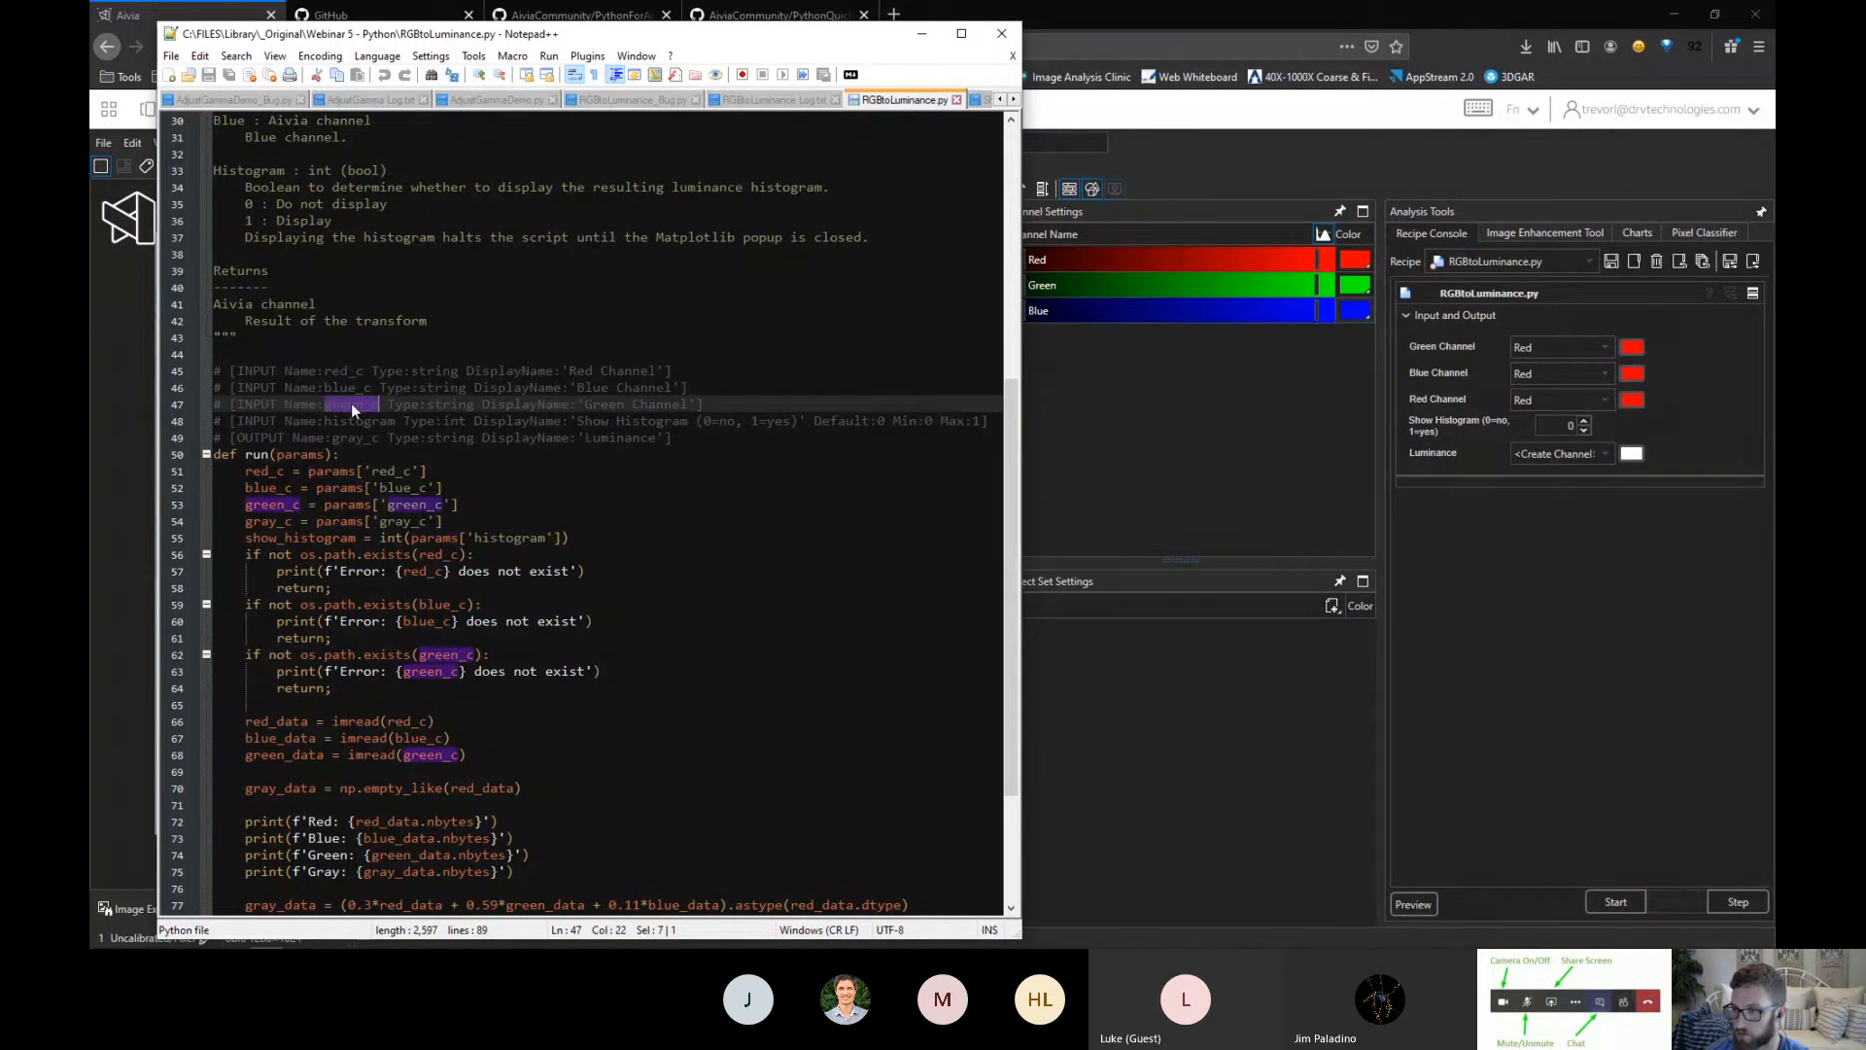
left_click(270, 504)
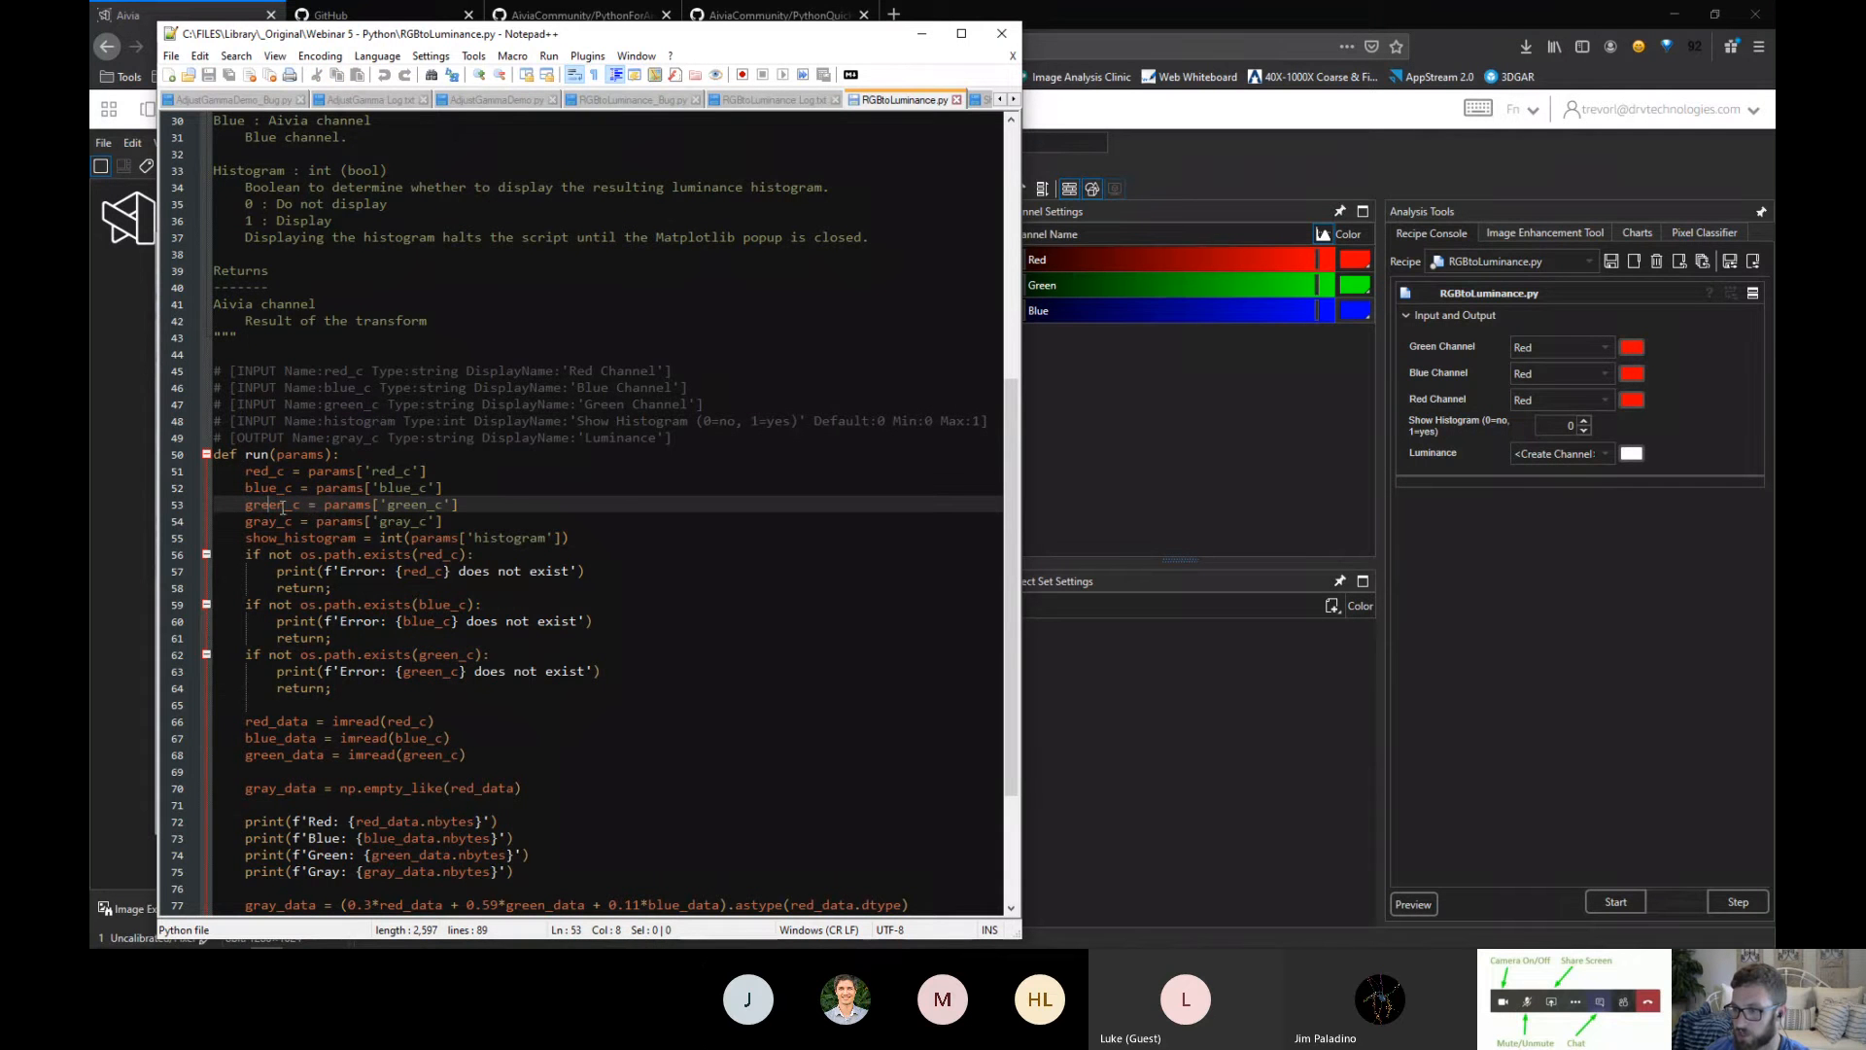
left_click(470, 505)
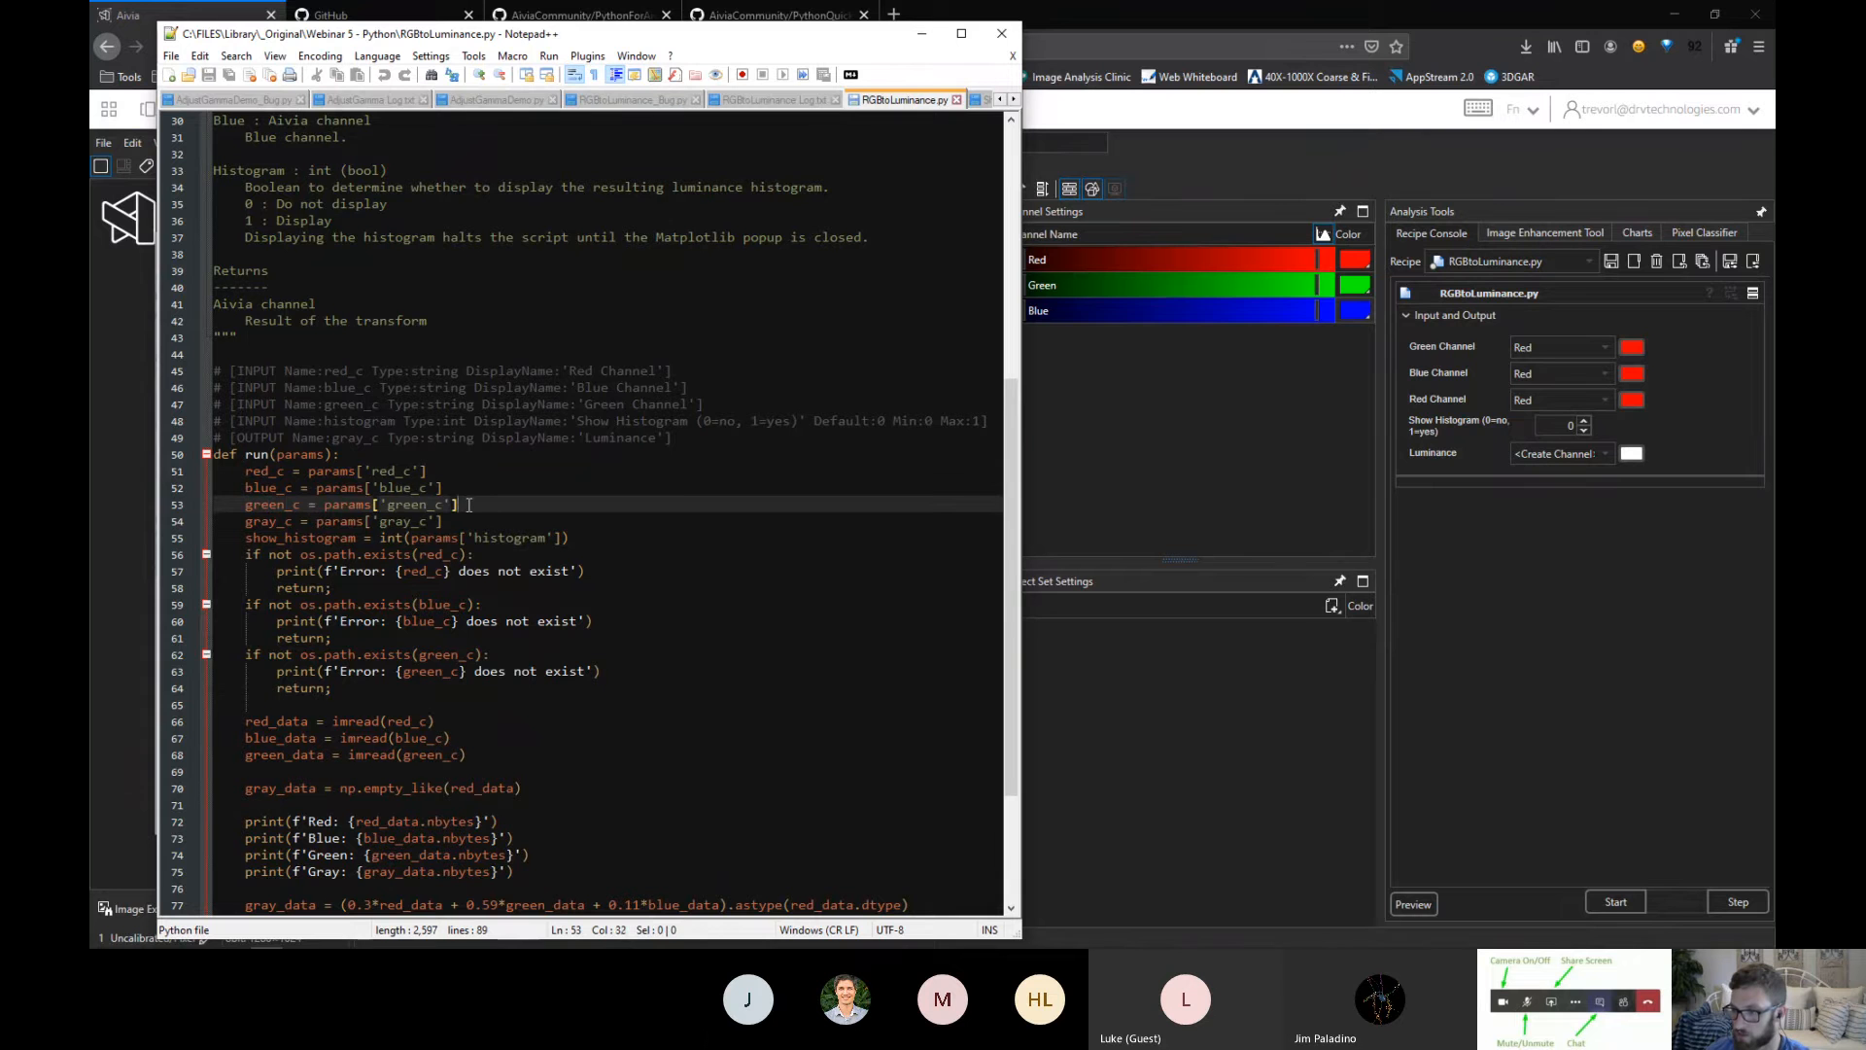
left_click_drag(470, 505, 364, 507)
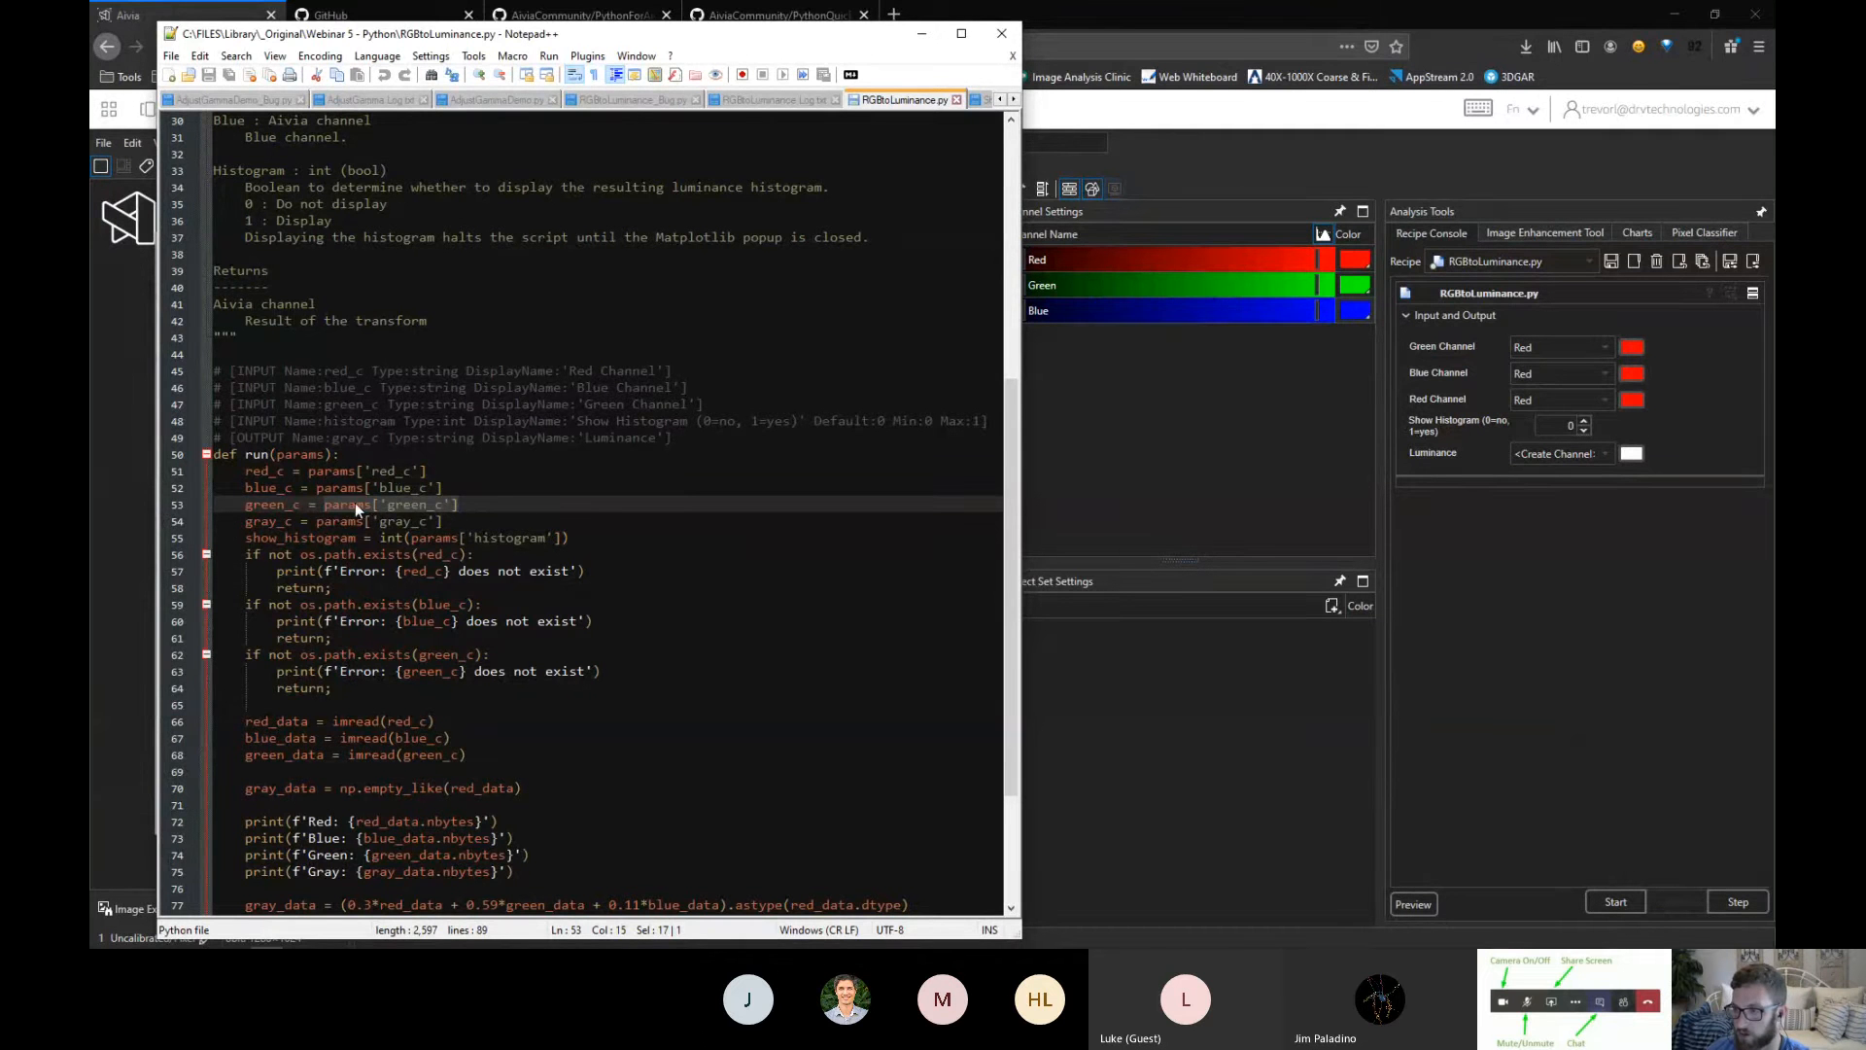
double_click(279, 504)
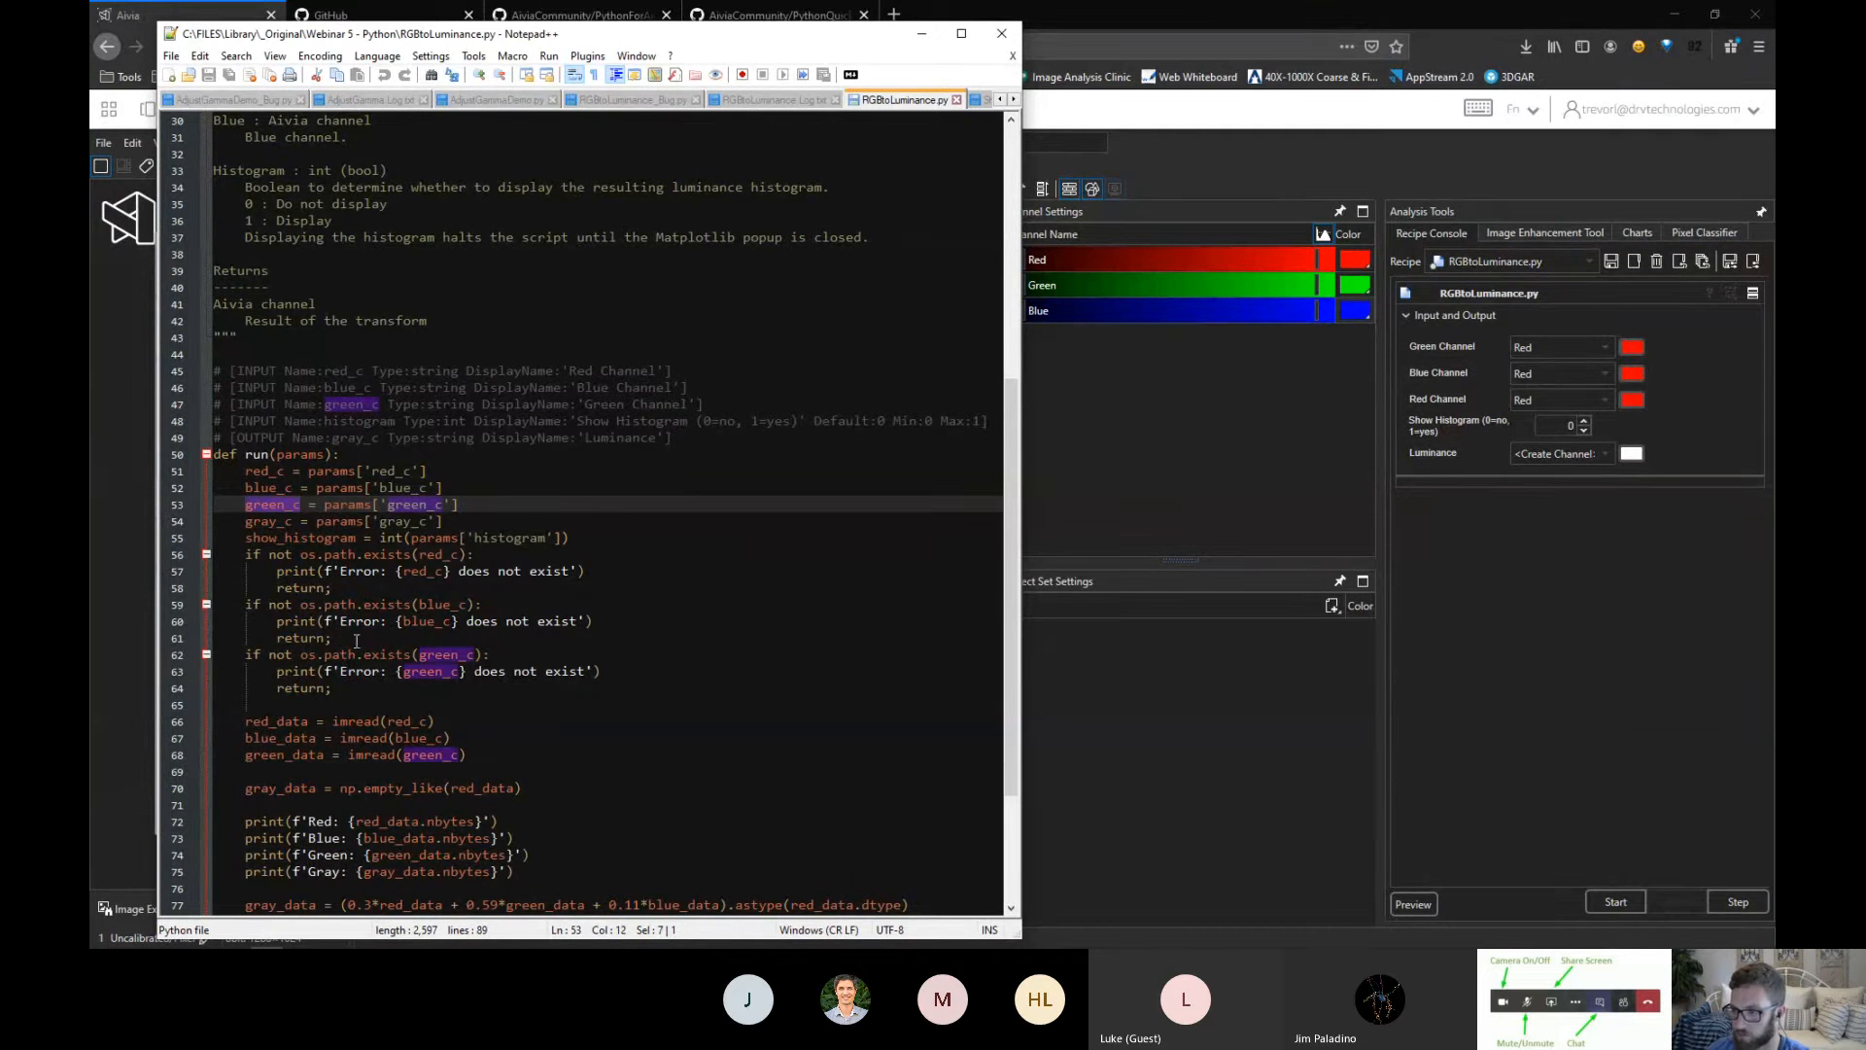
scroll(279, 528, "down", 3)
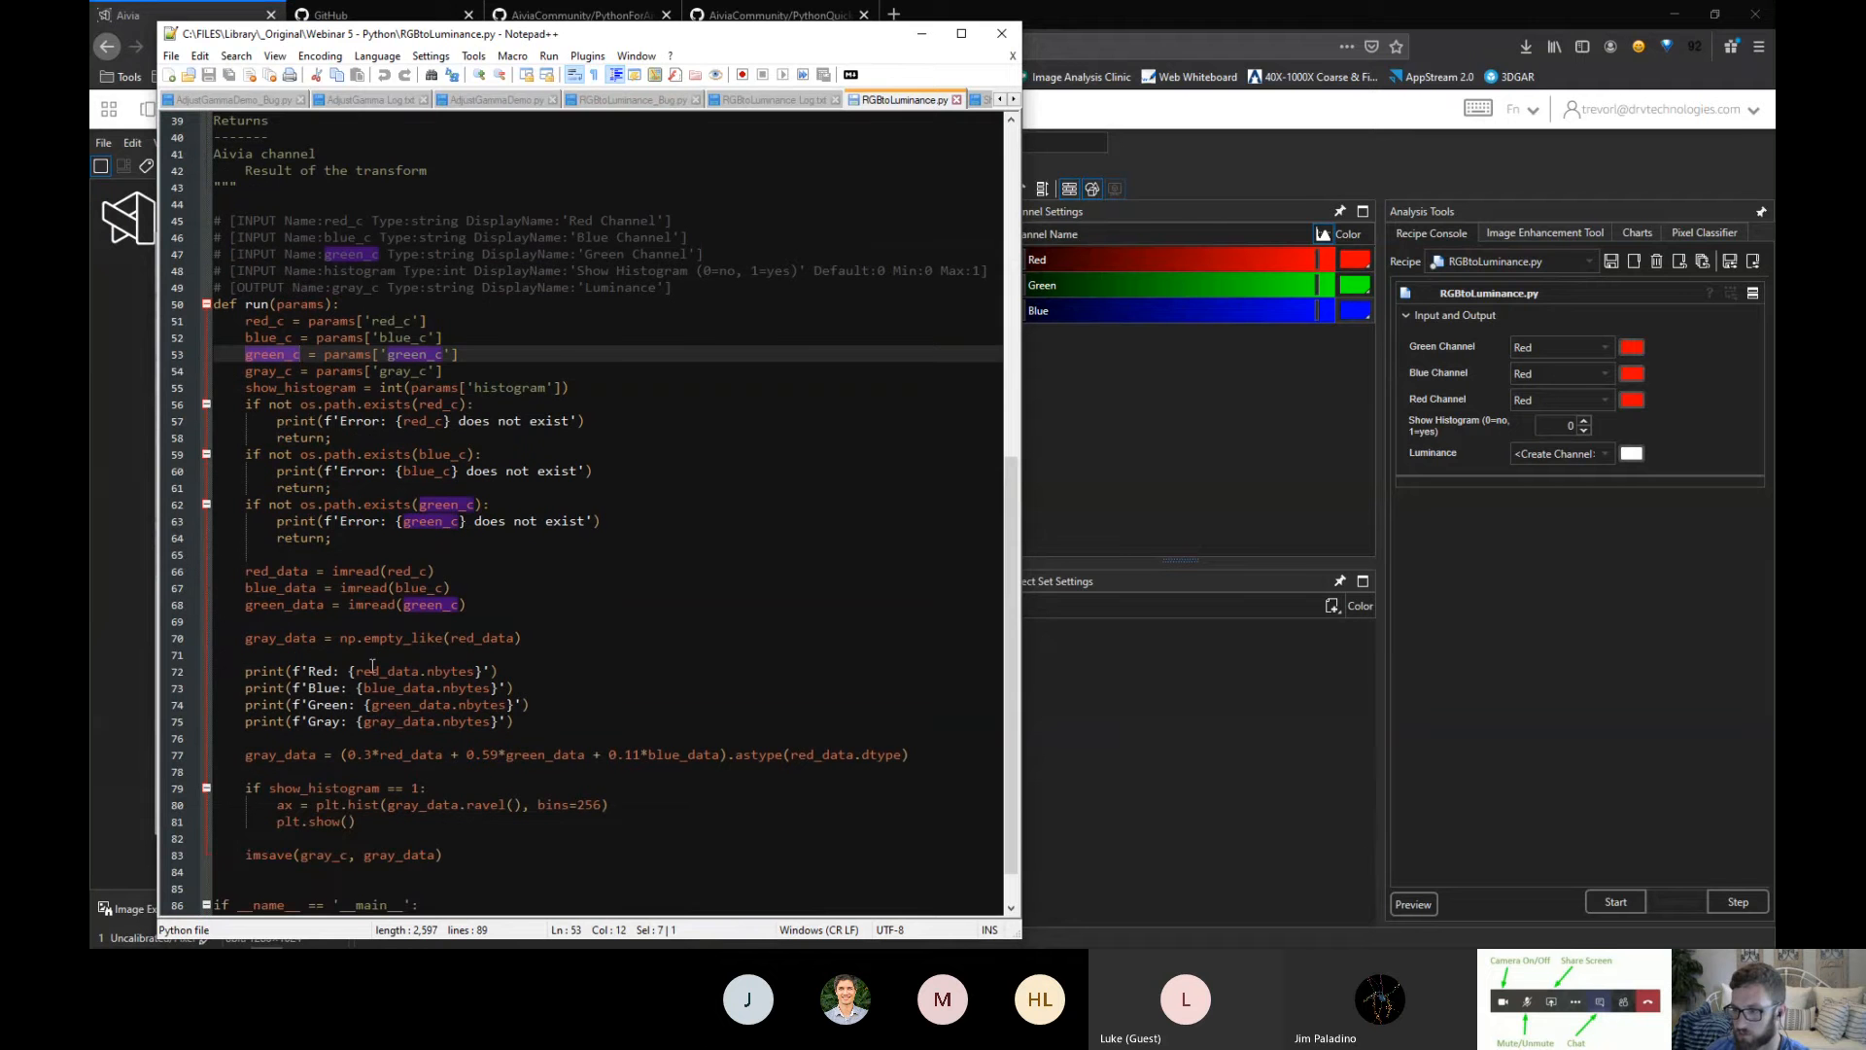
left_click_drag(246, 604, 465, 605)
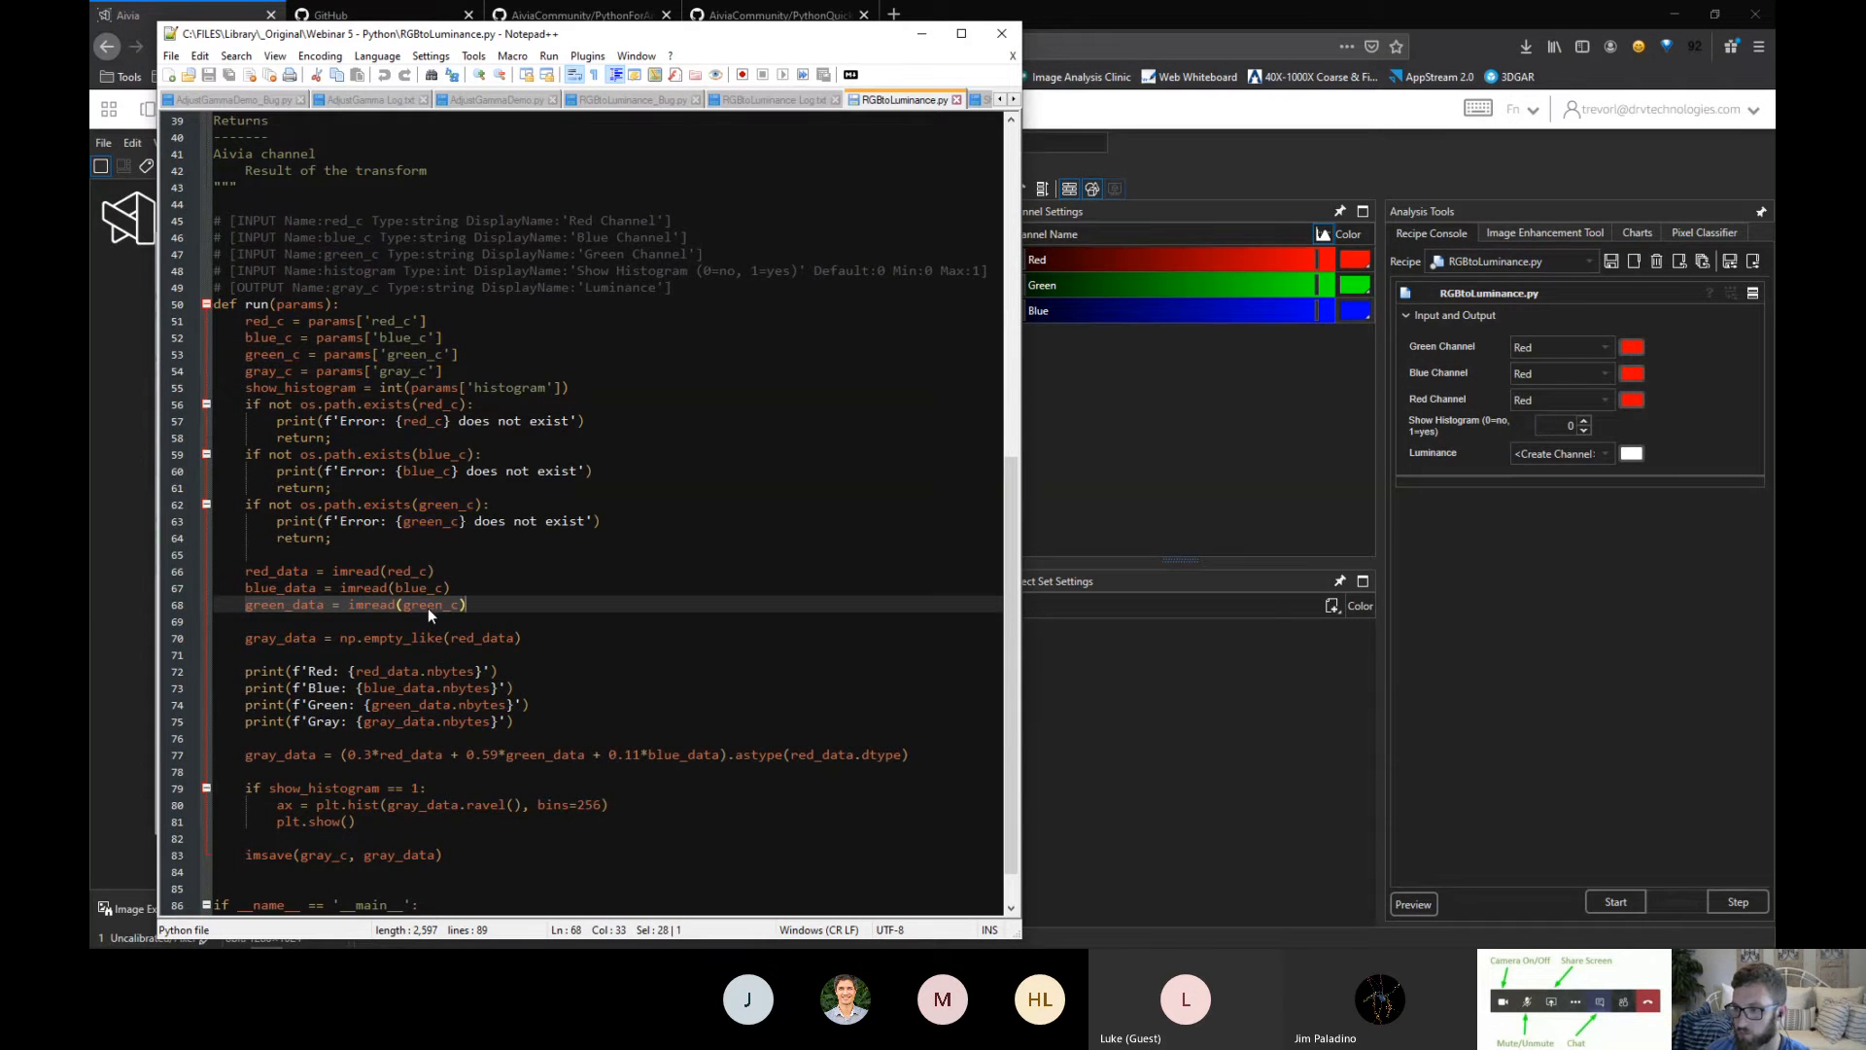
double_click(428, 607)
double_click(374, 604)
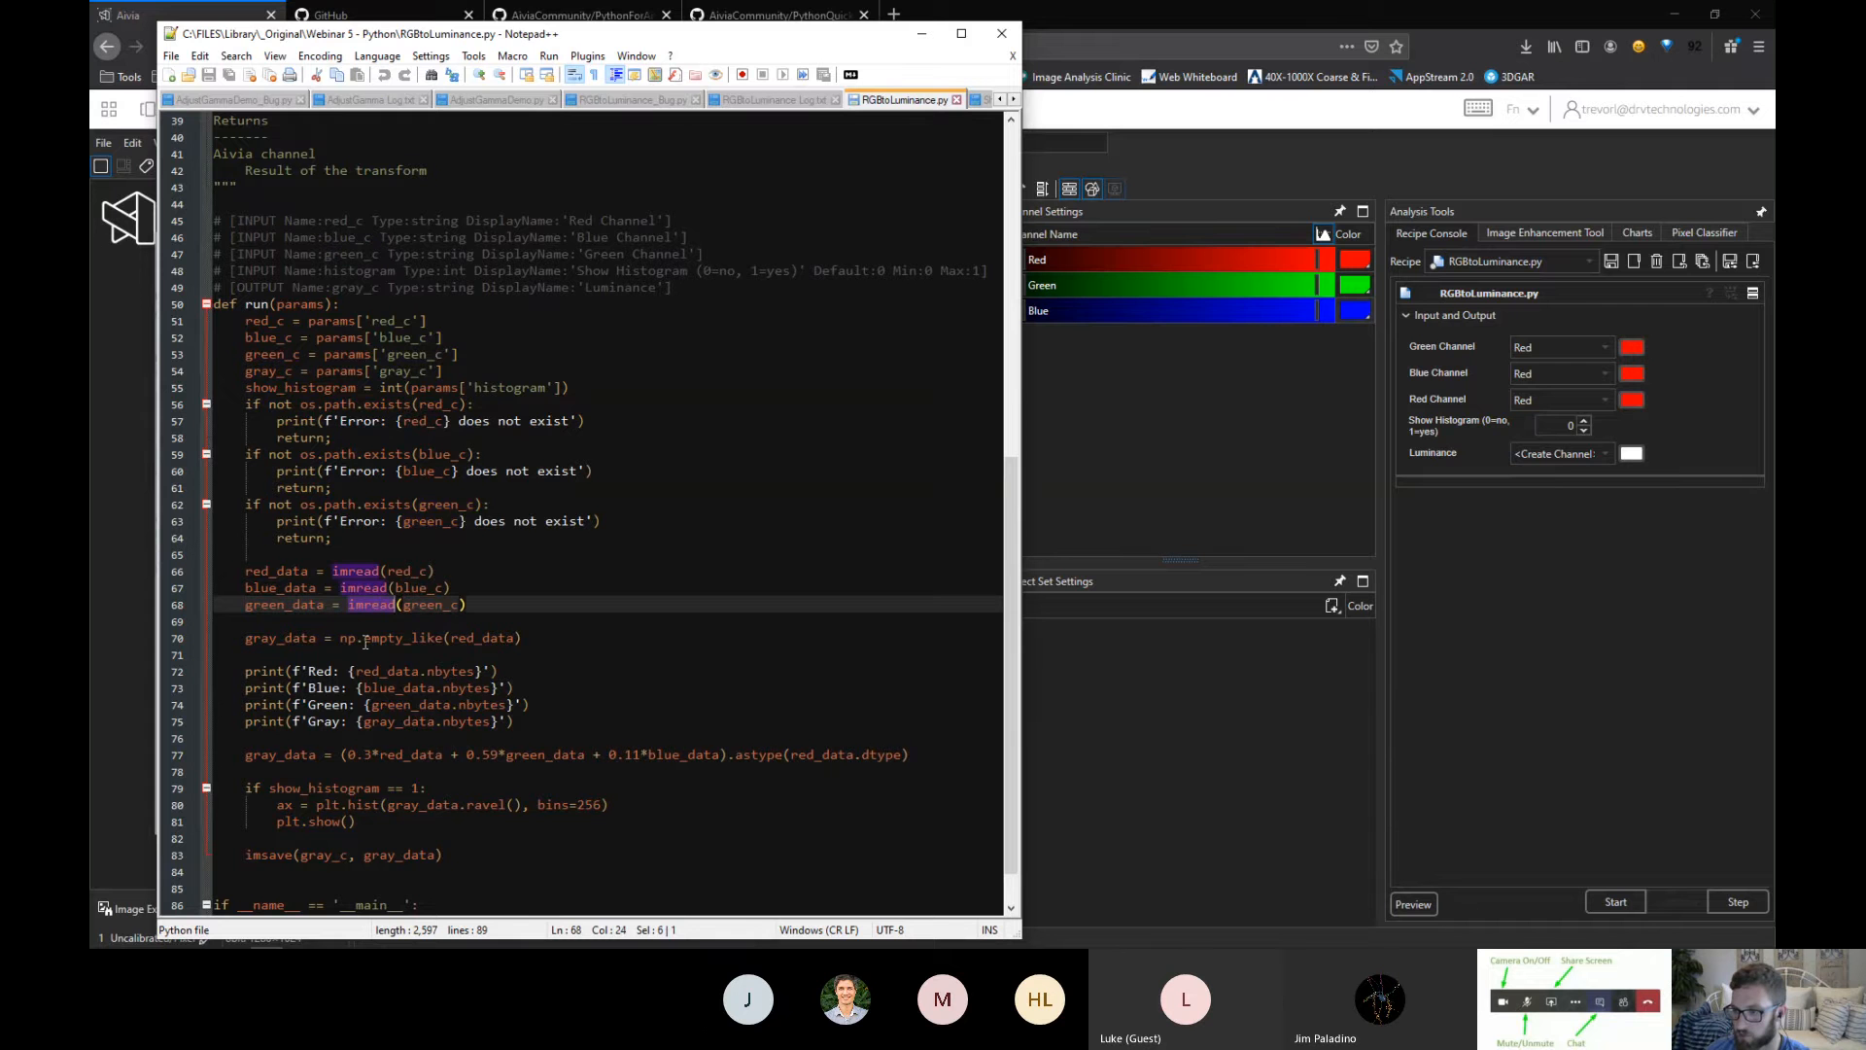
double_click(299, 608)
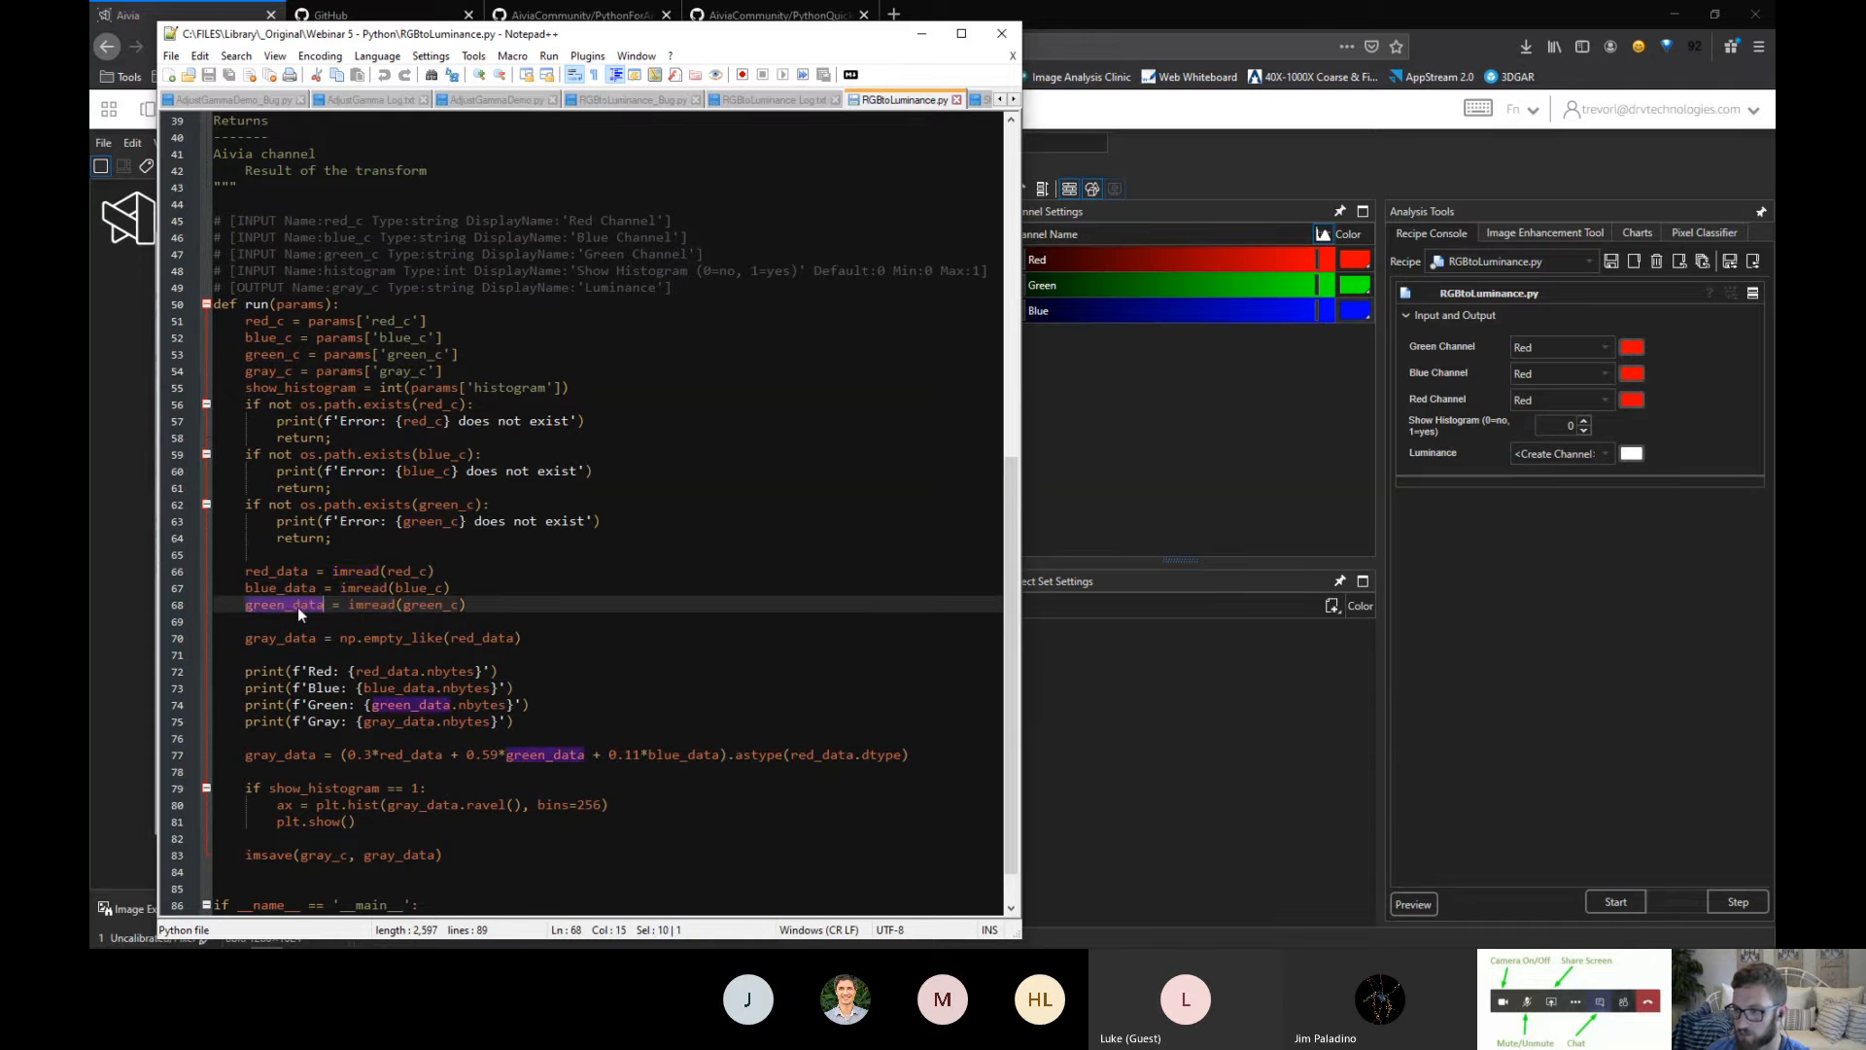
scroll(302, 612, "down", 1)
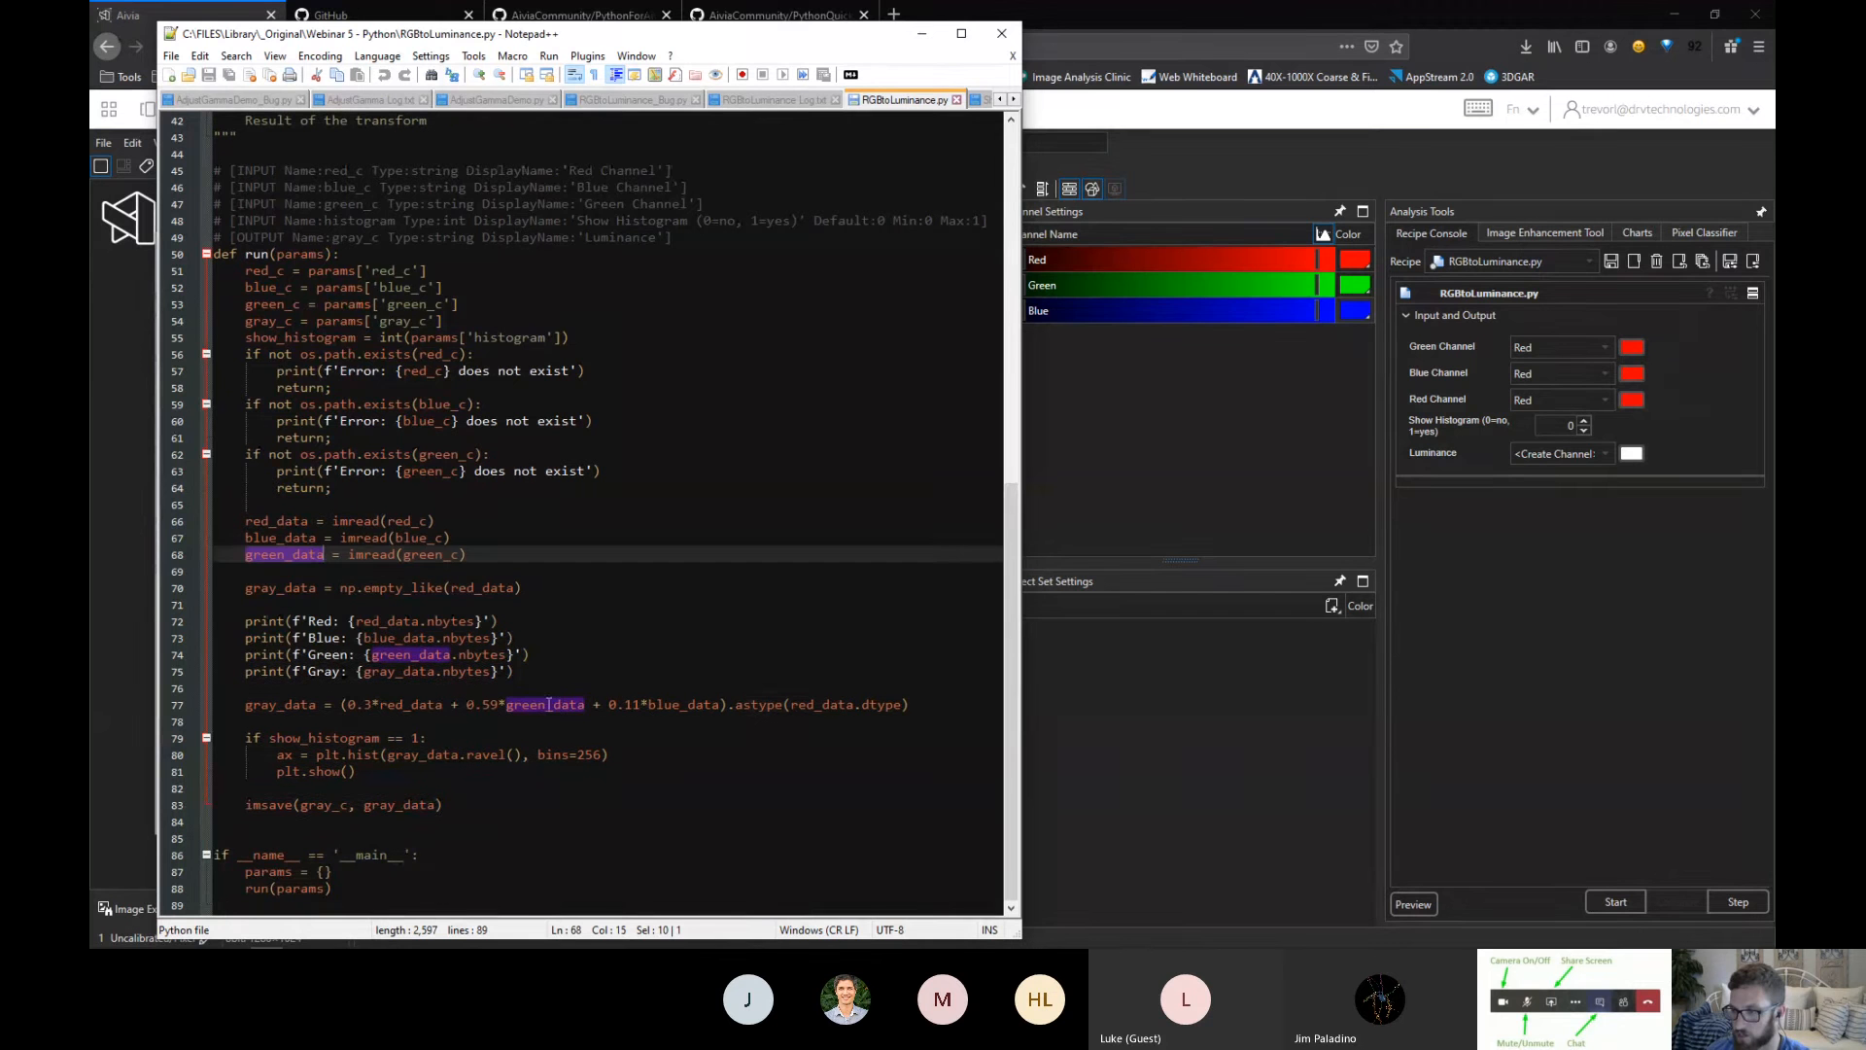
double_click(549, 704)
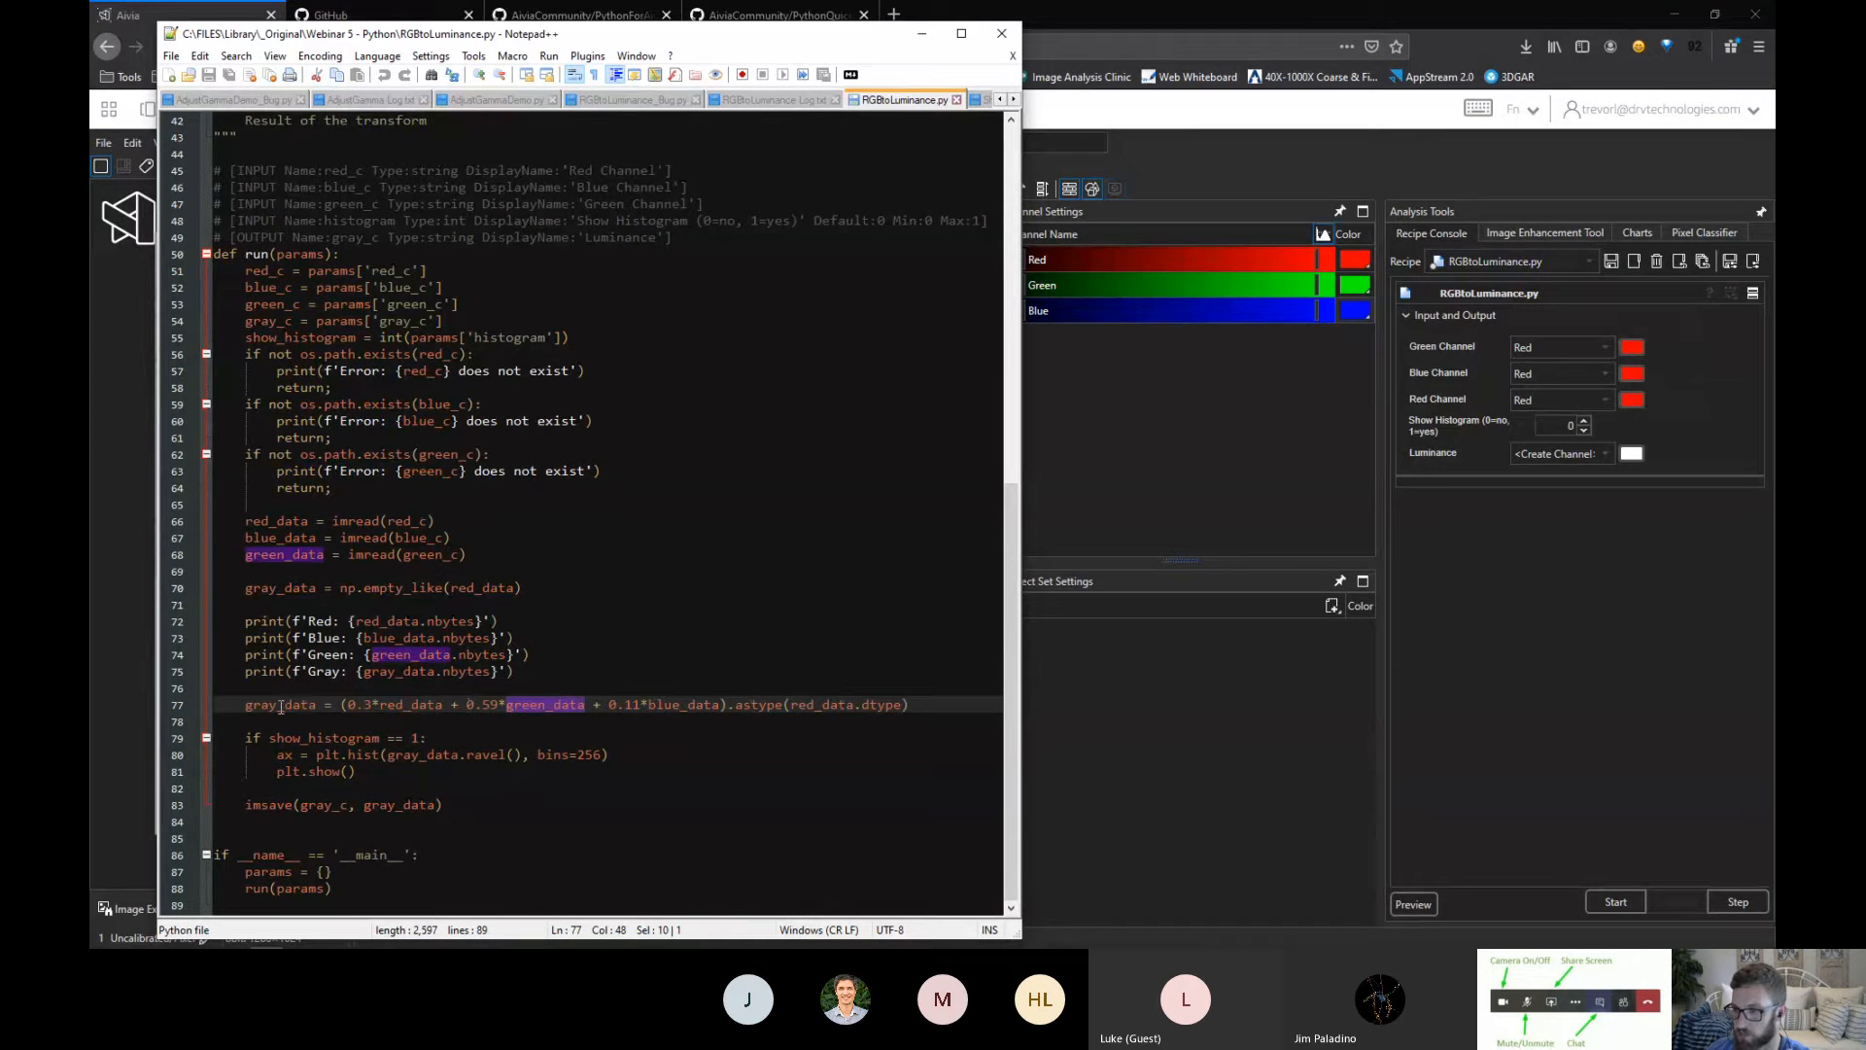
double_click(394, 704)
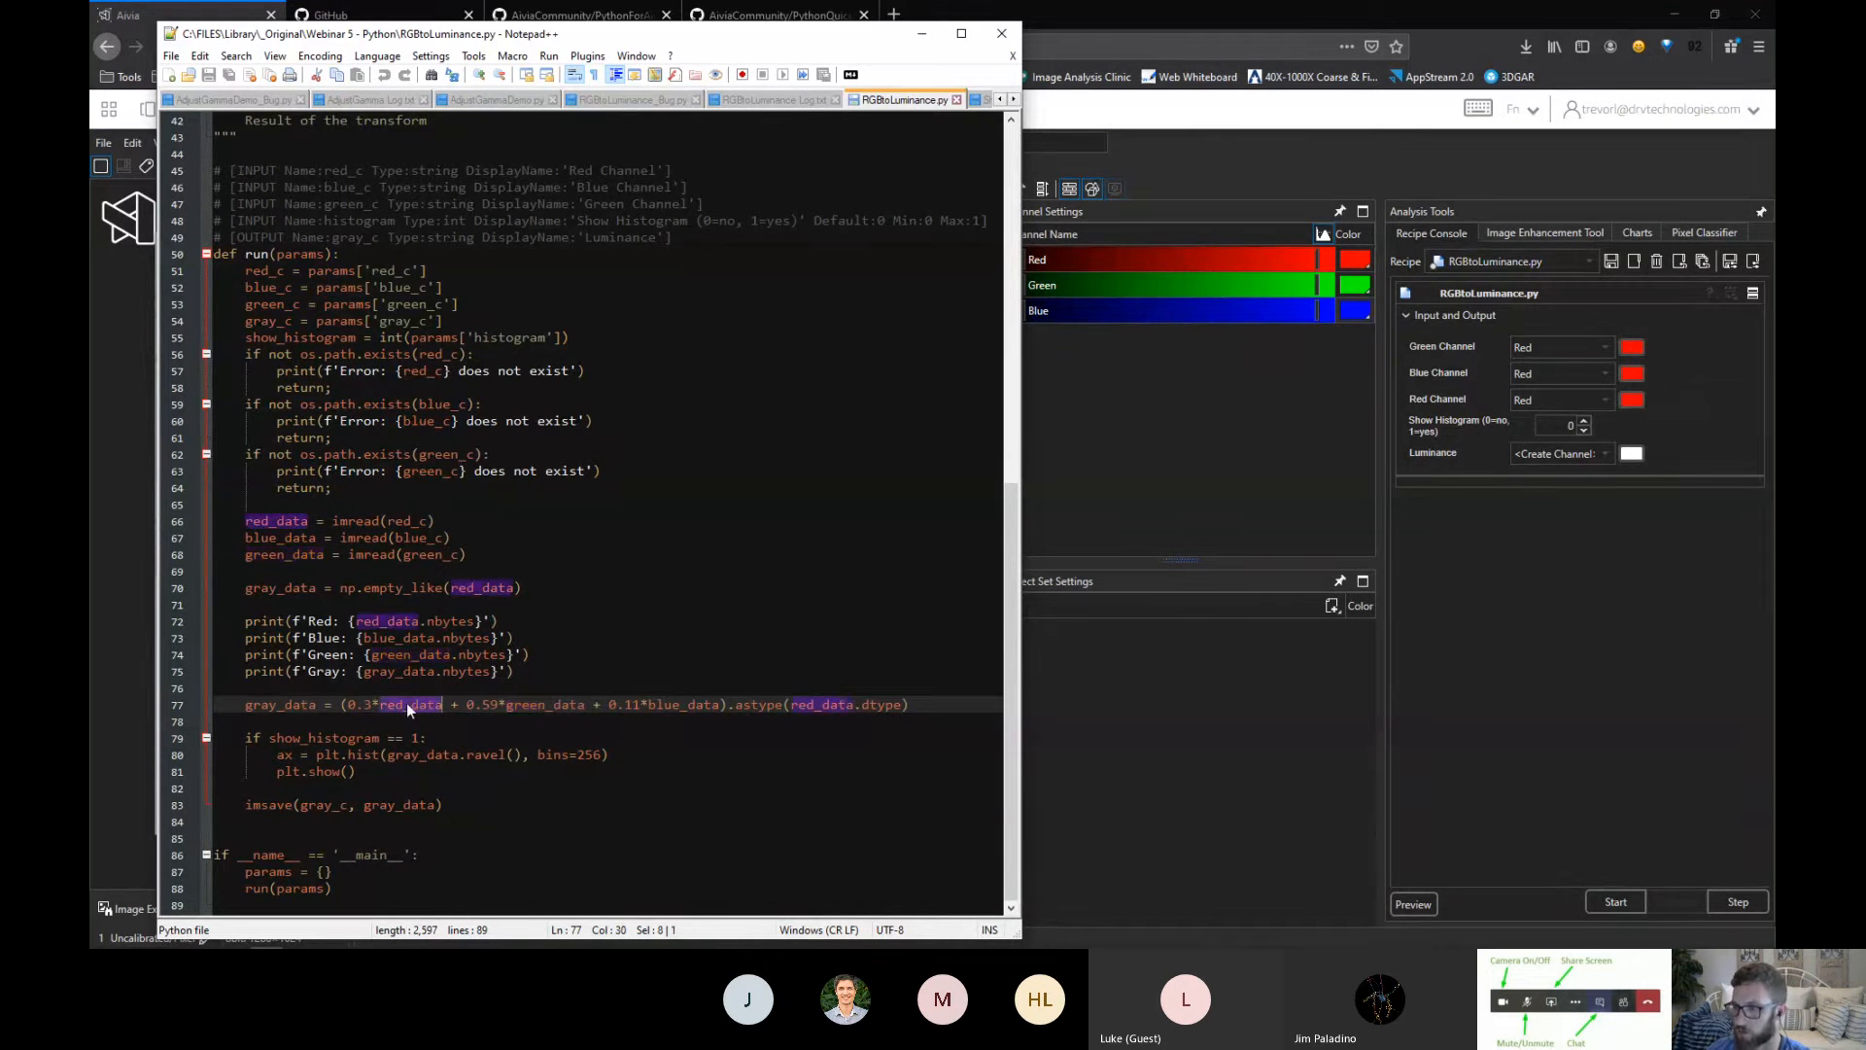
double_click(550, 703)
double_click(685, 703)
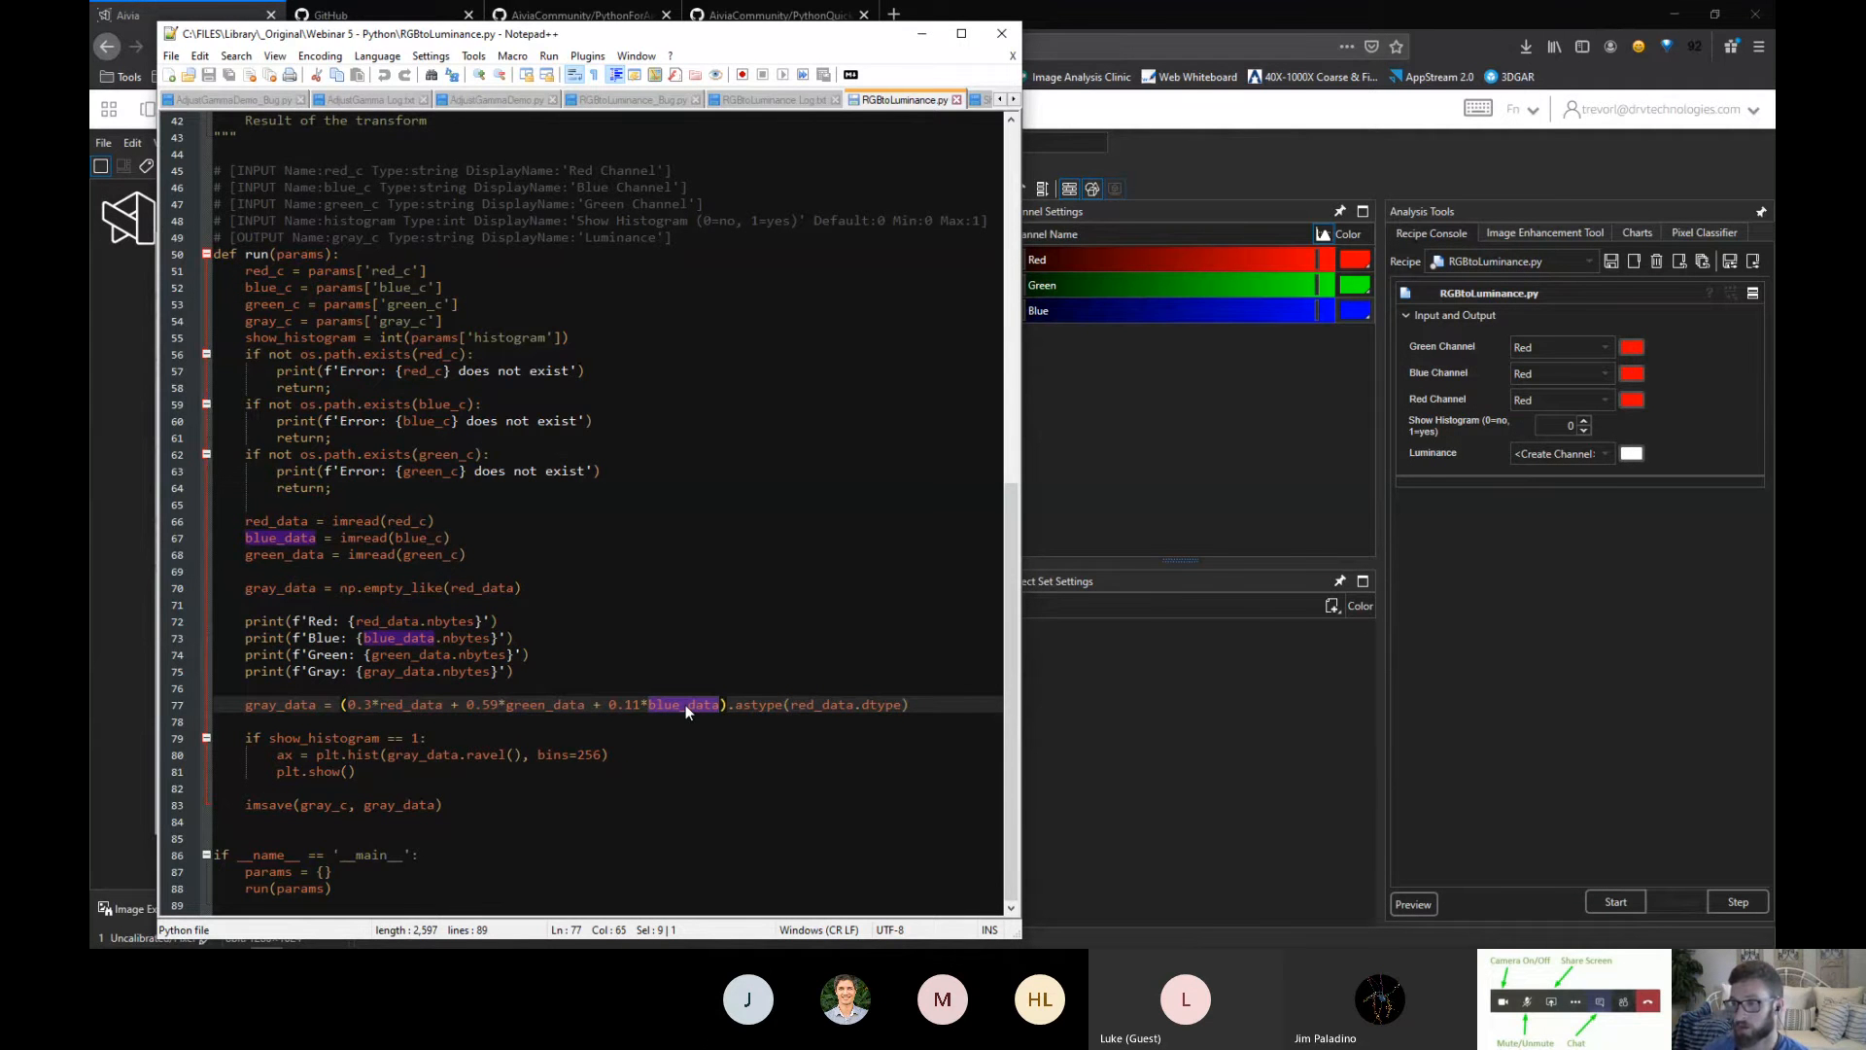
left_click_drag(754, 35, 1021, 38)
Map the recipe's Green Channel input to Green and Blue Channel input to Blue
left_click(1187, 37)
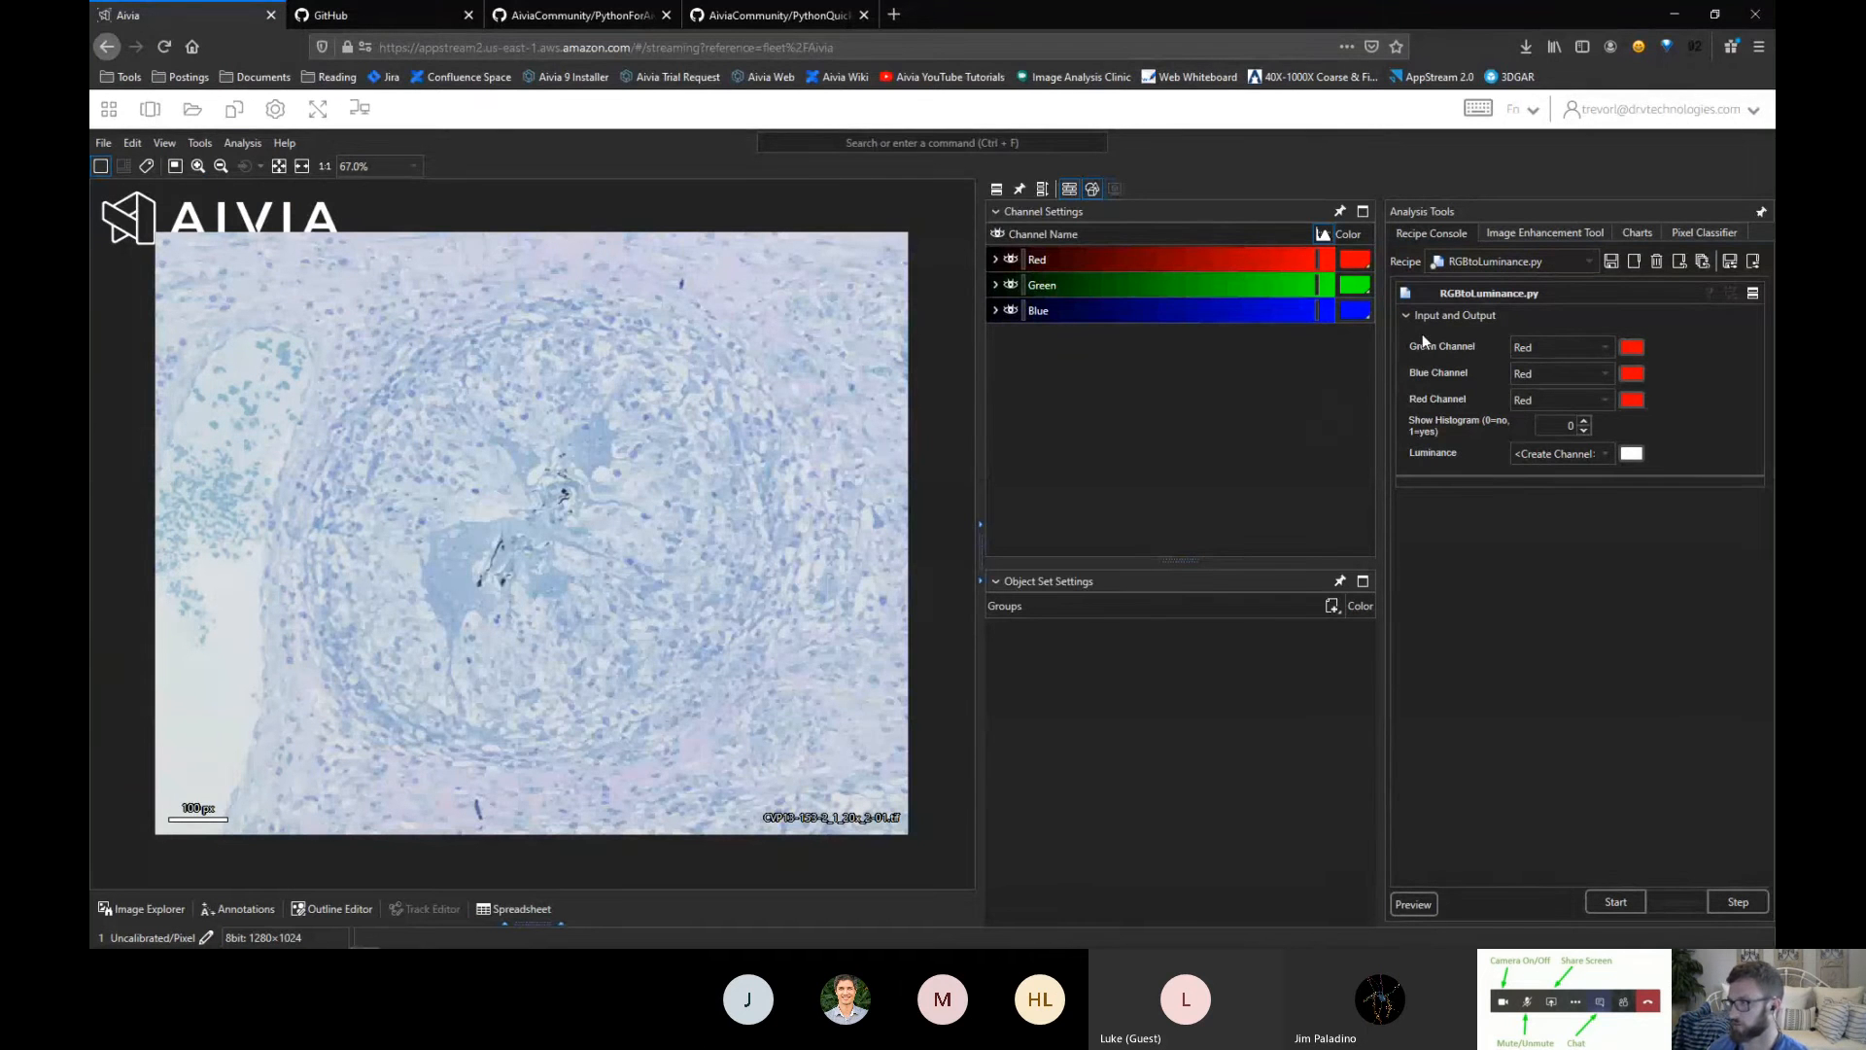
left_click(1543, 346)
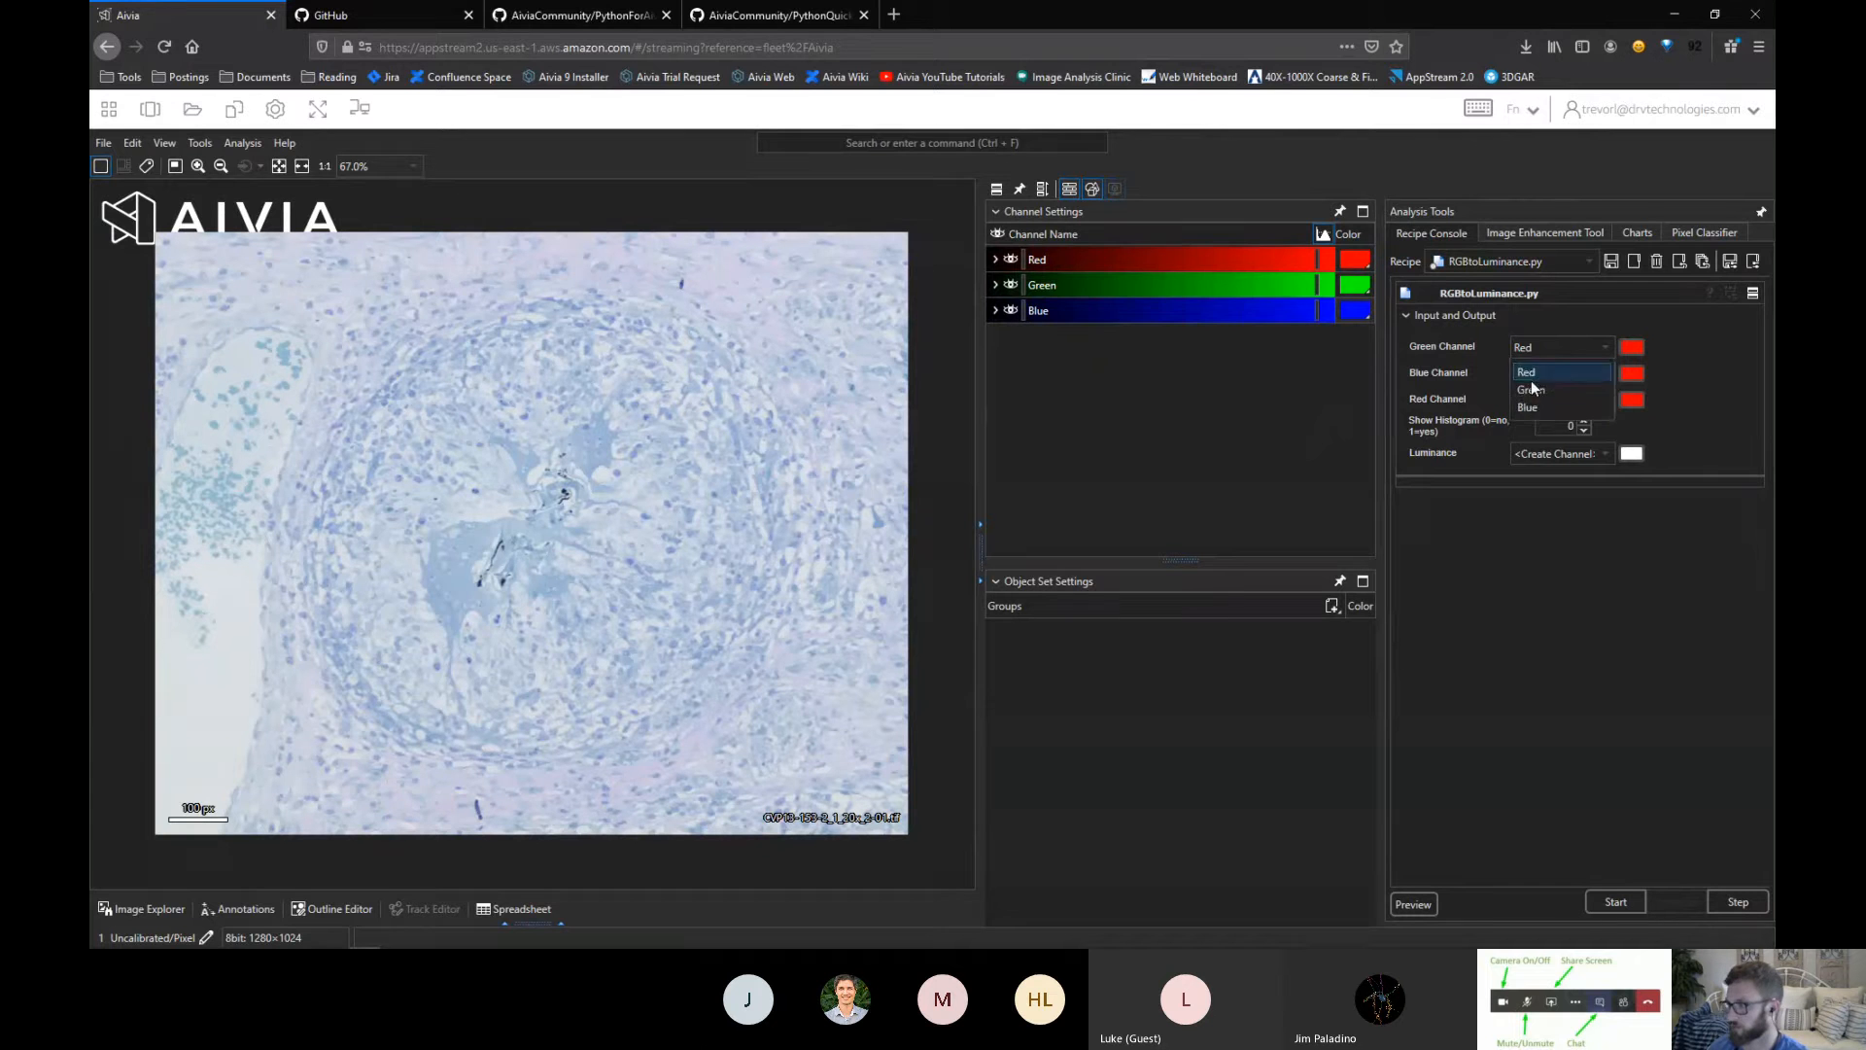
left_click(1530, 379)
left_click(1547, 373)
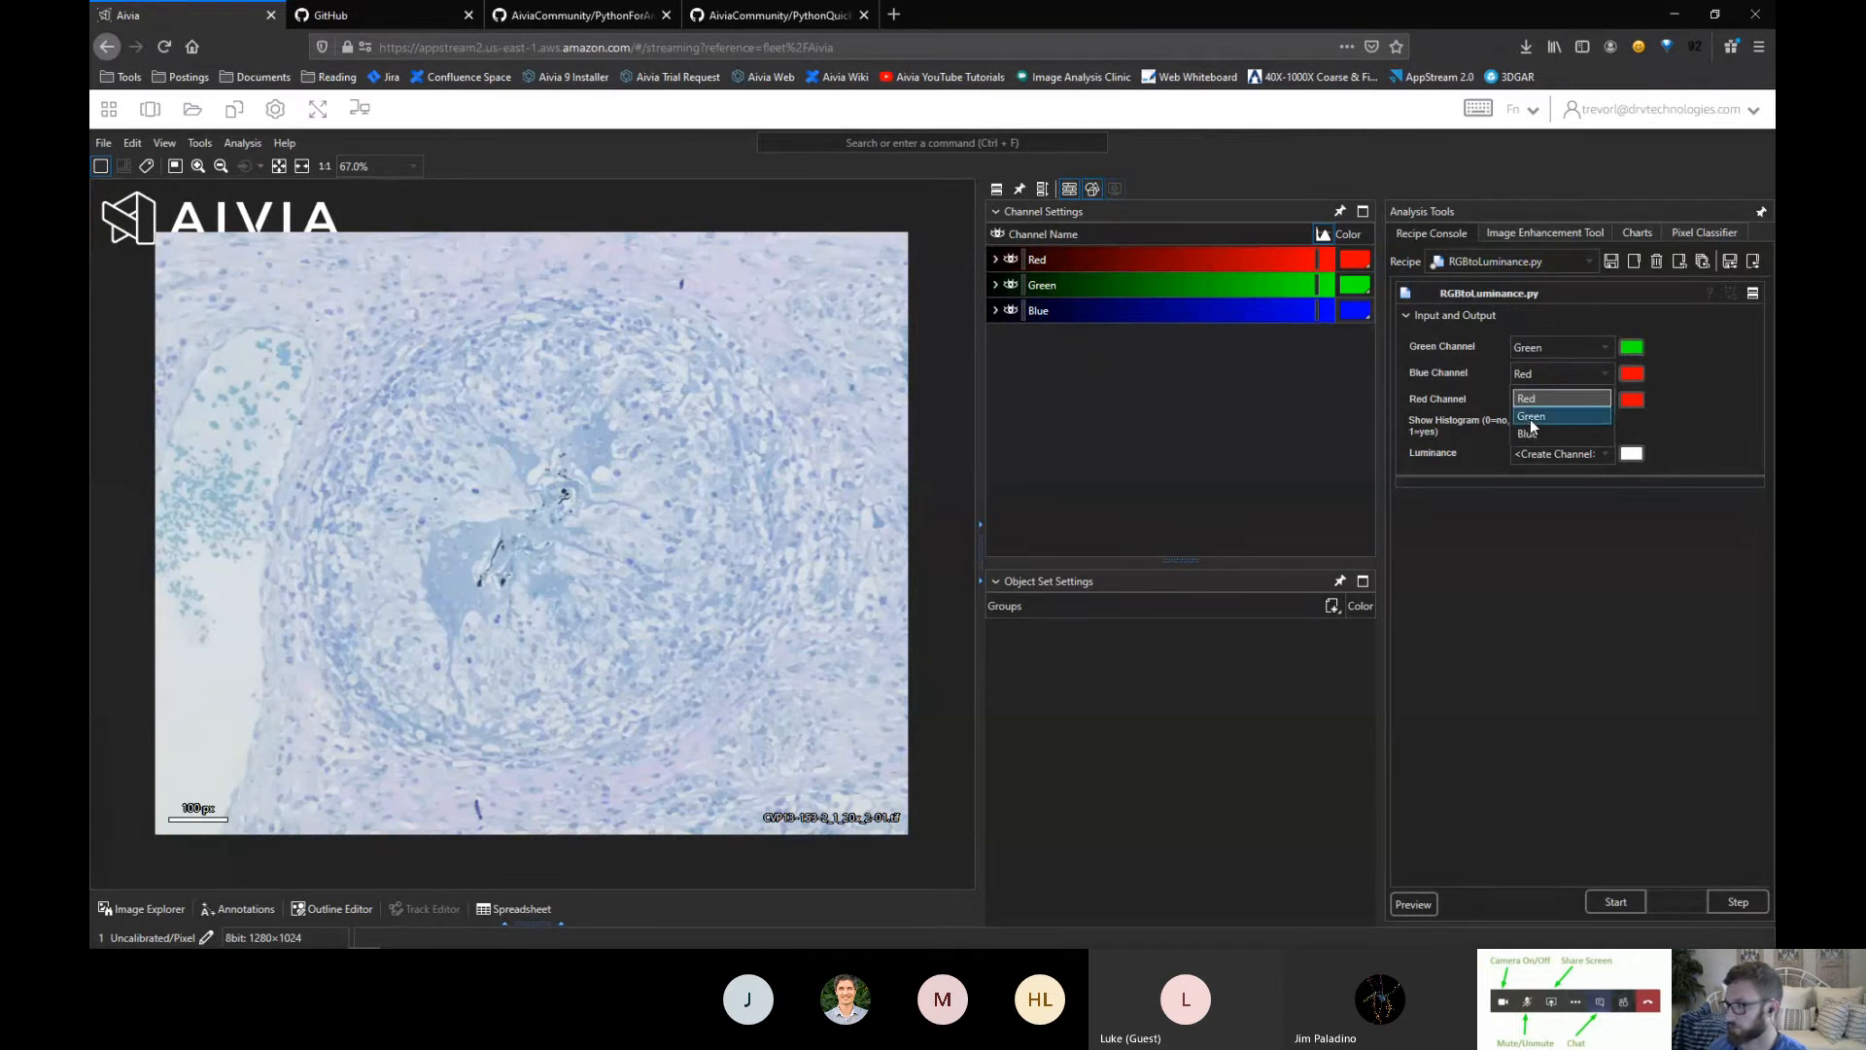
left_click(1531, 435)
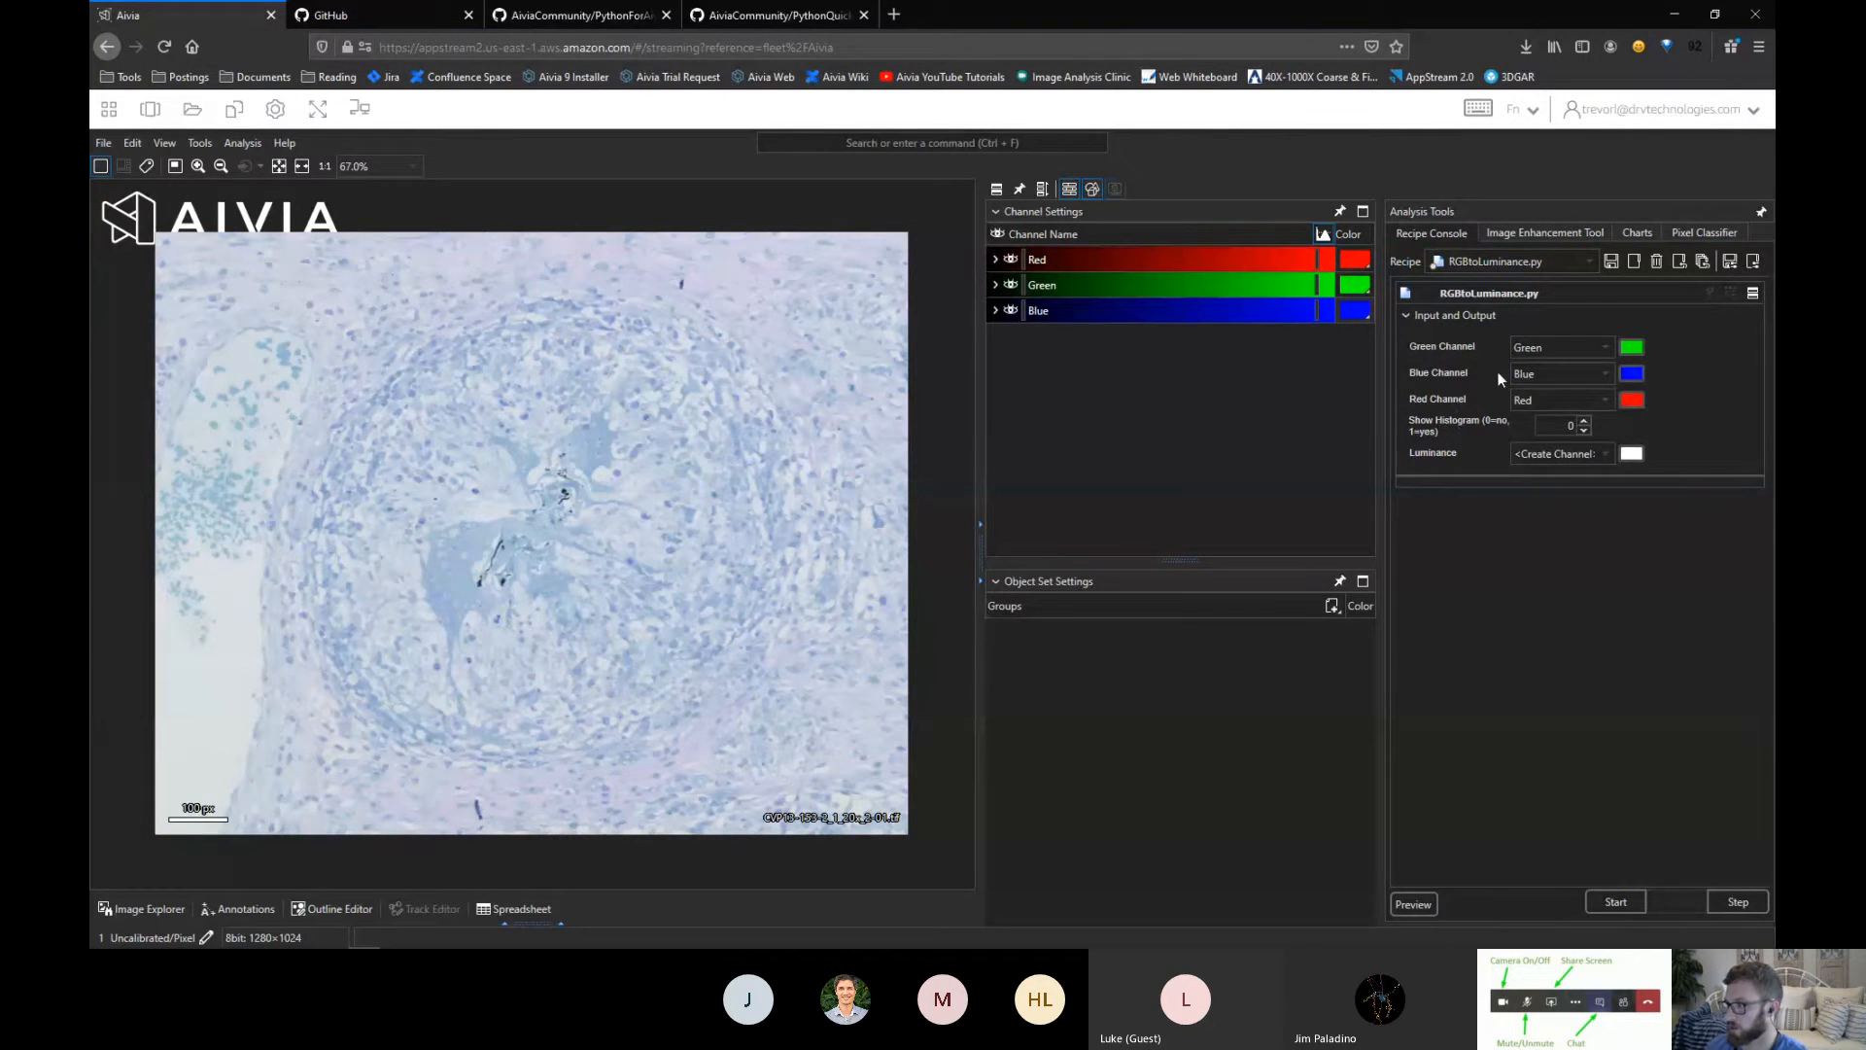
Set Show Histogram to 1 and run the RGBtoLuminance recipe
left_click(1561, 425)
left_click(1583, 421)
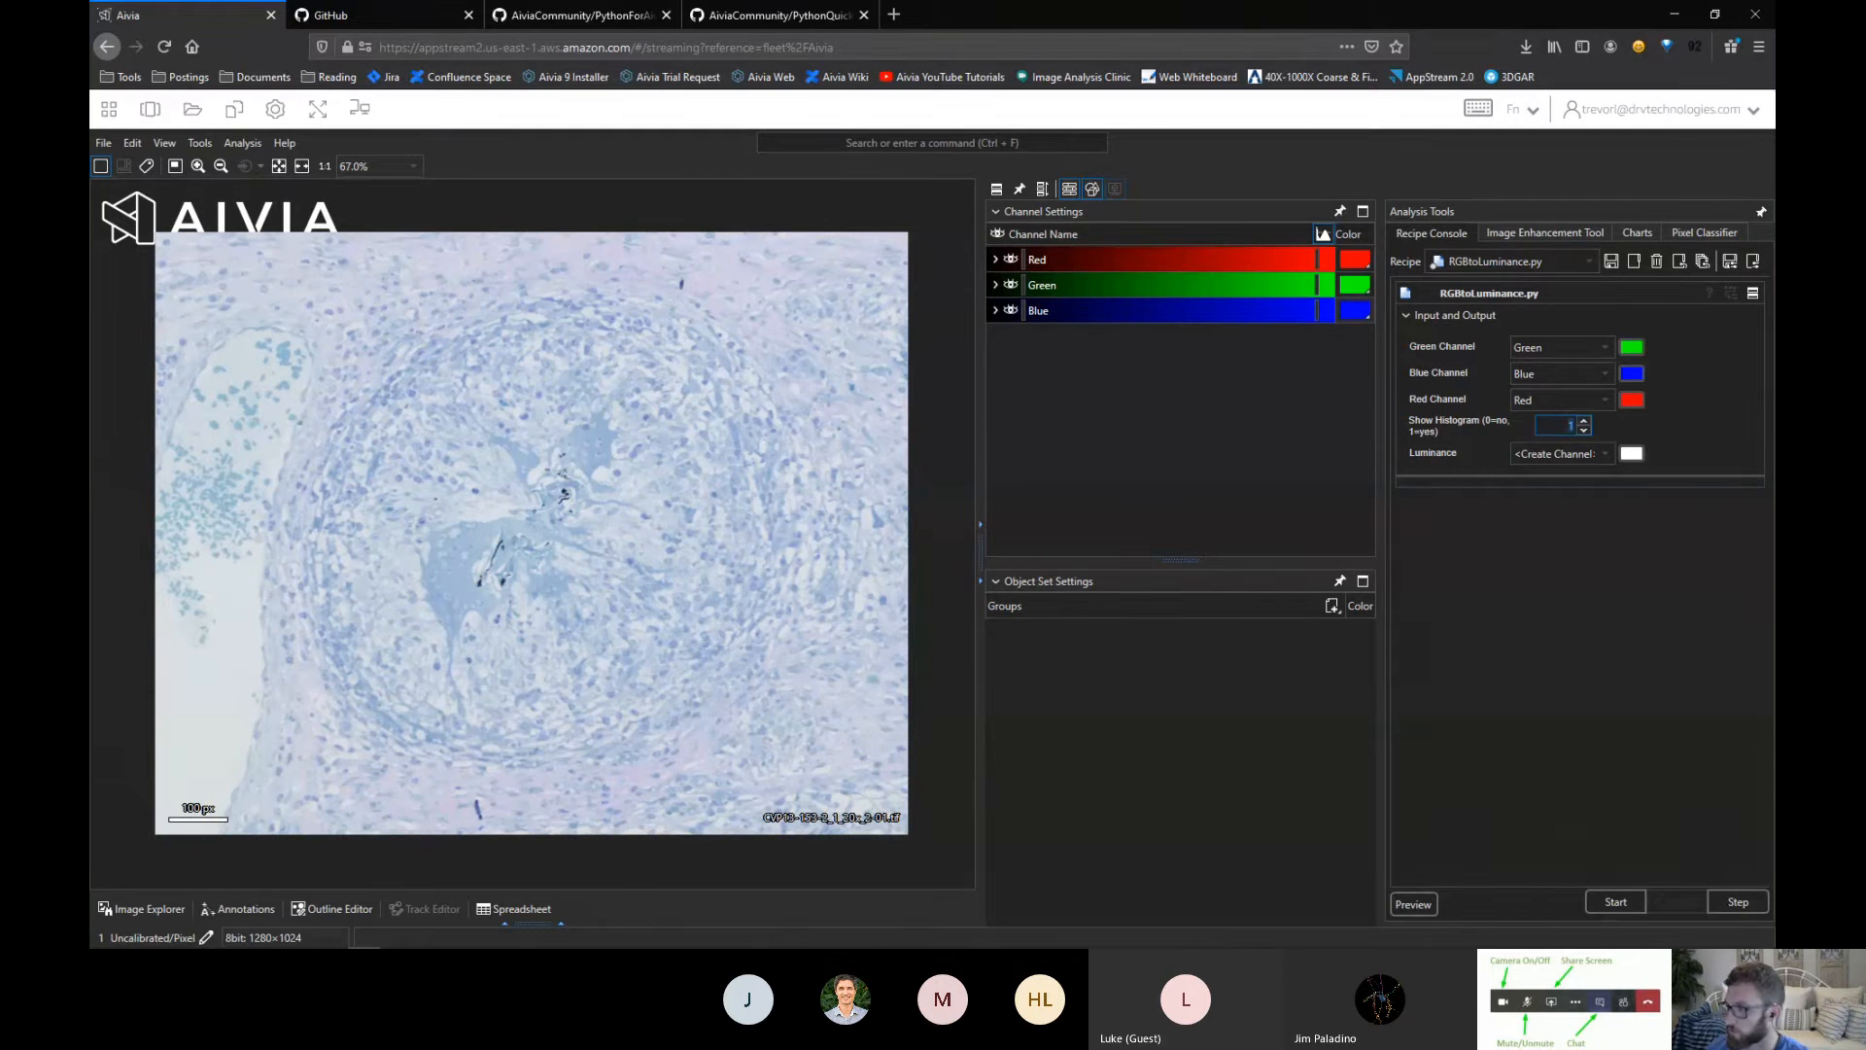
left_click(1625, 902)
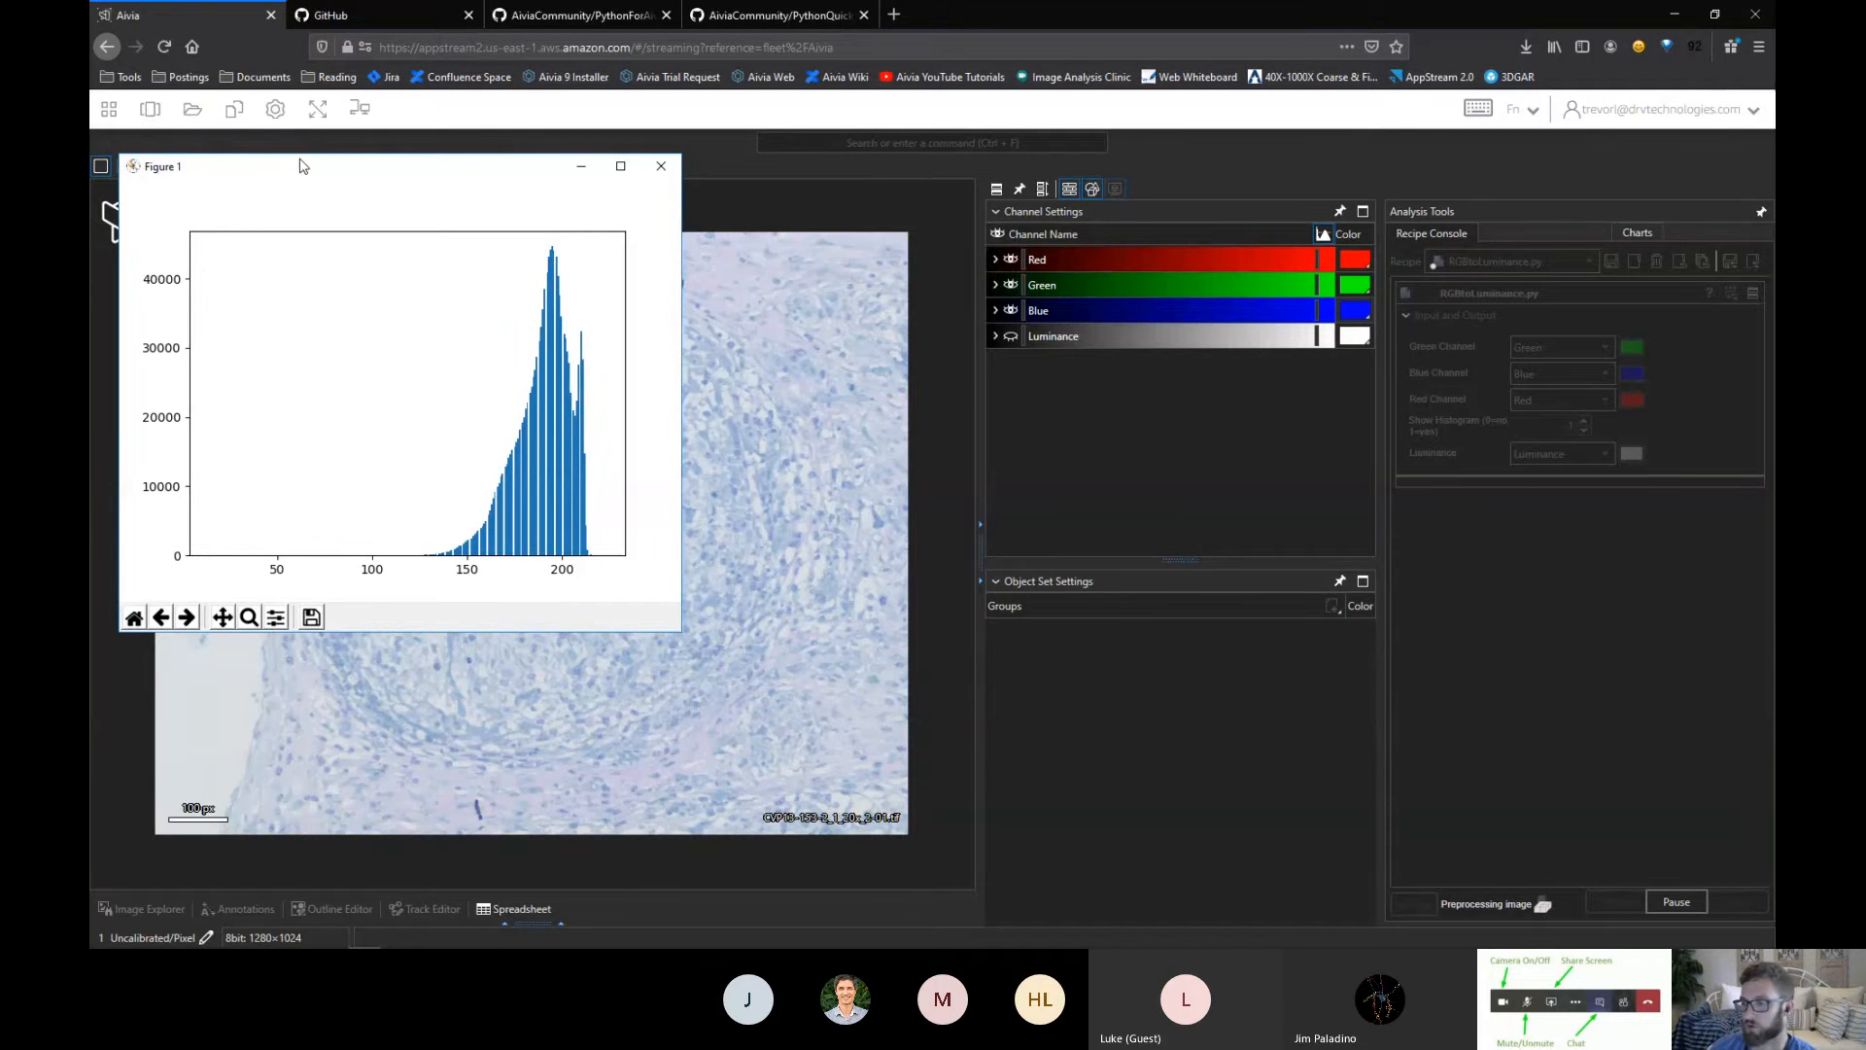
Move the Figure 1 histogram window aside and close it so the recipe finishes
left_click_drag(296, 173, 384, 212)
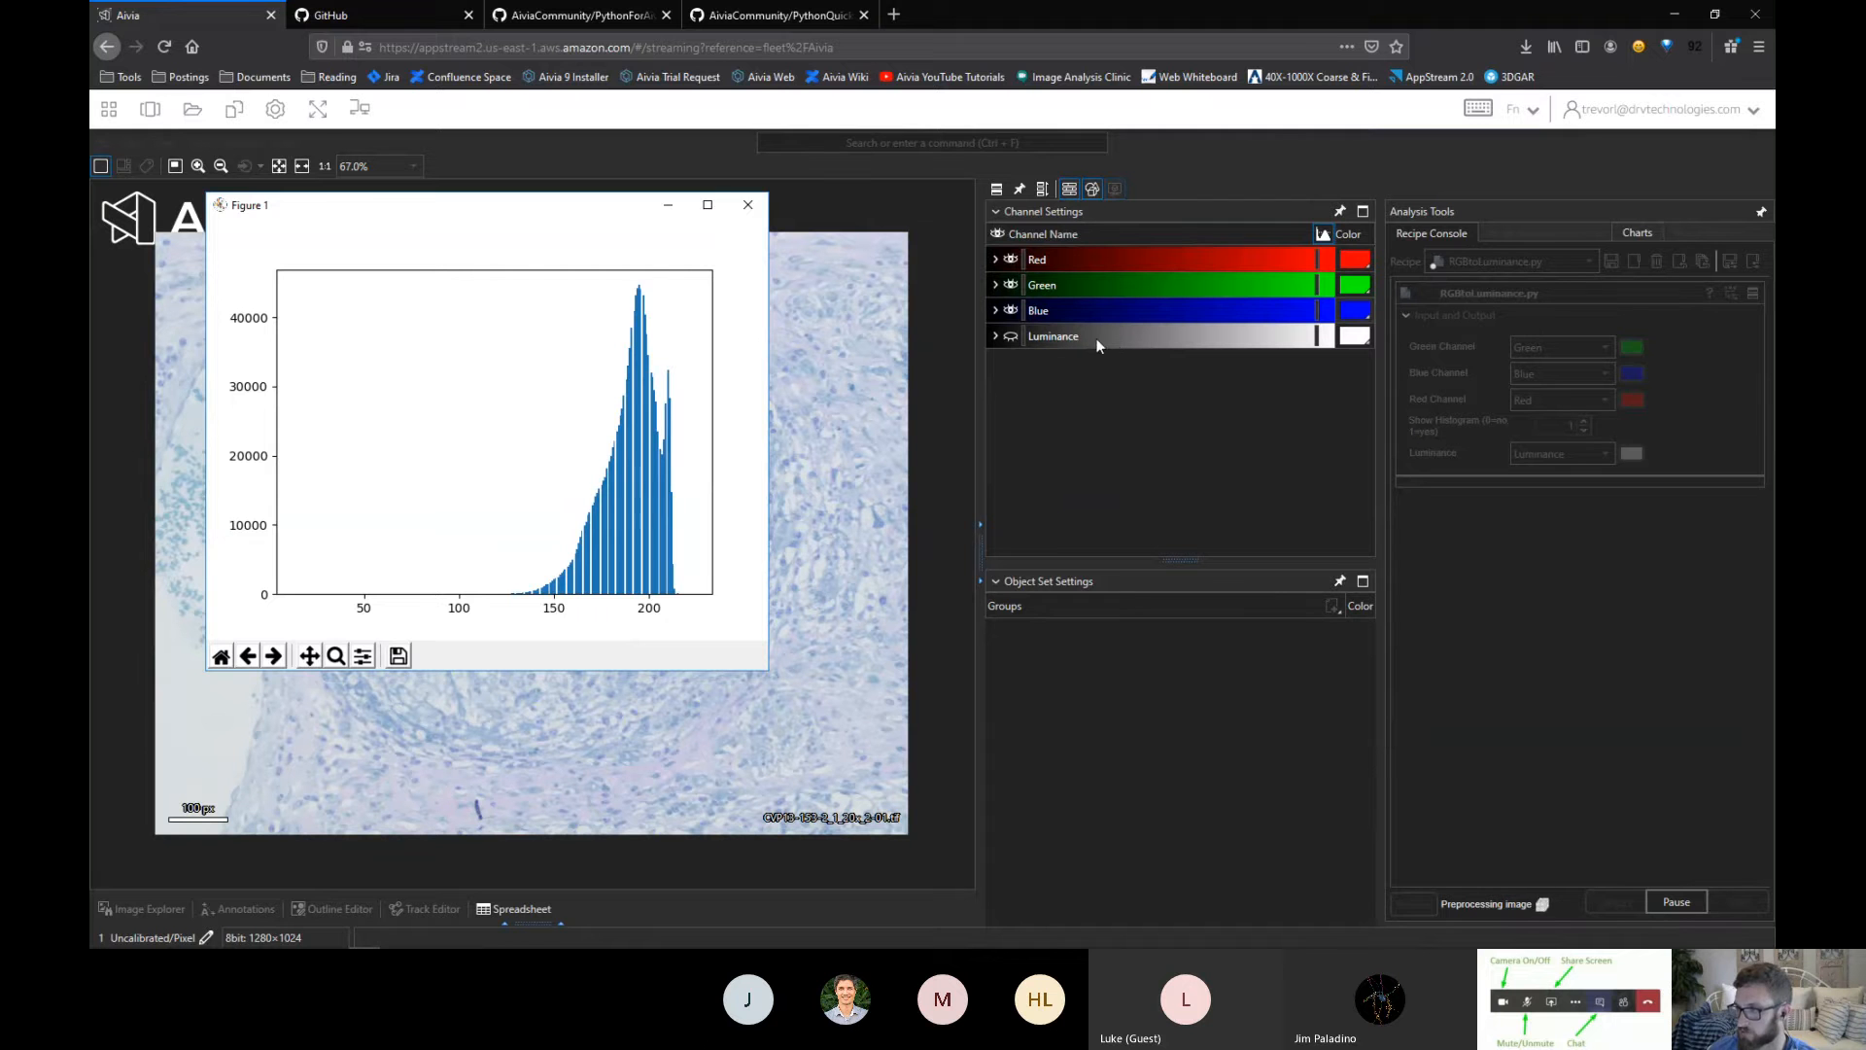
left_click(747, 204)
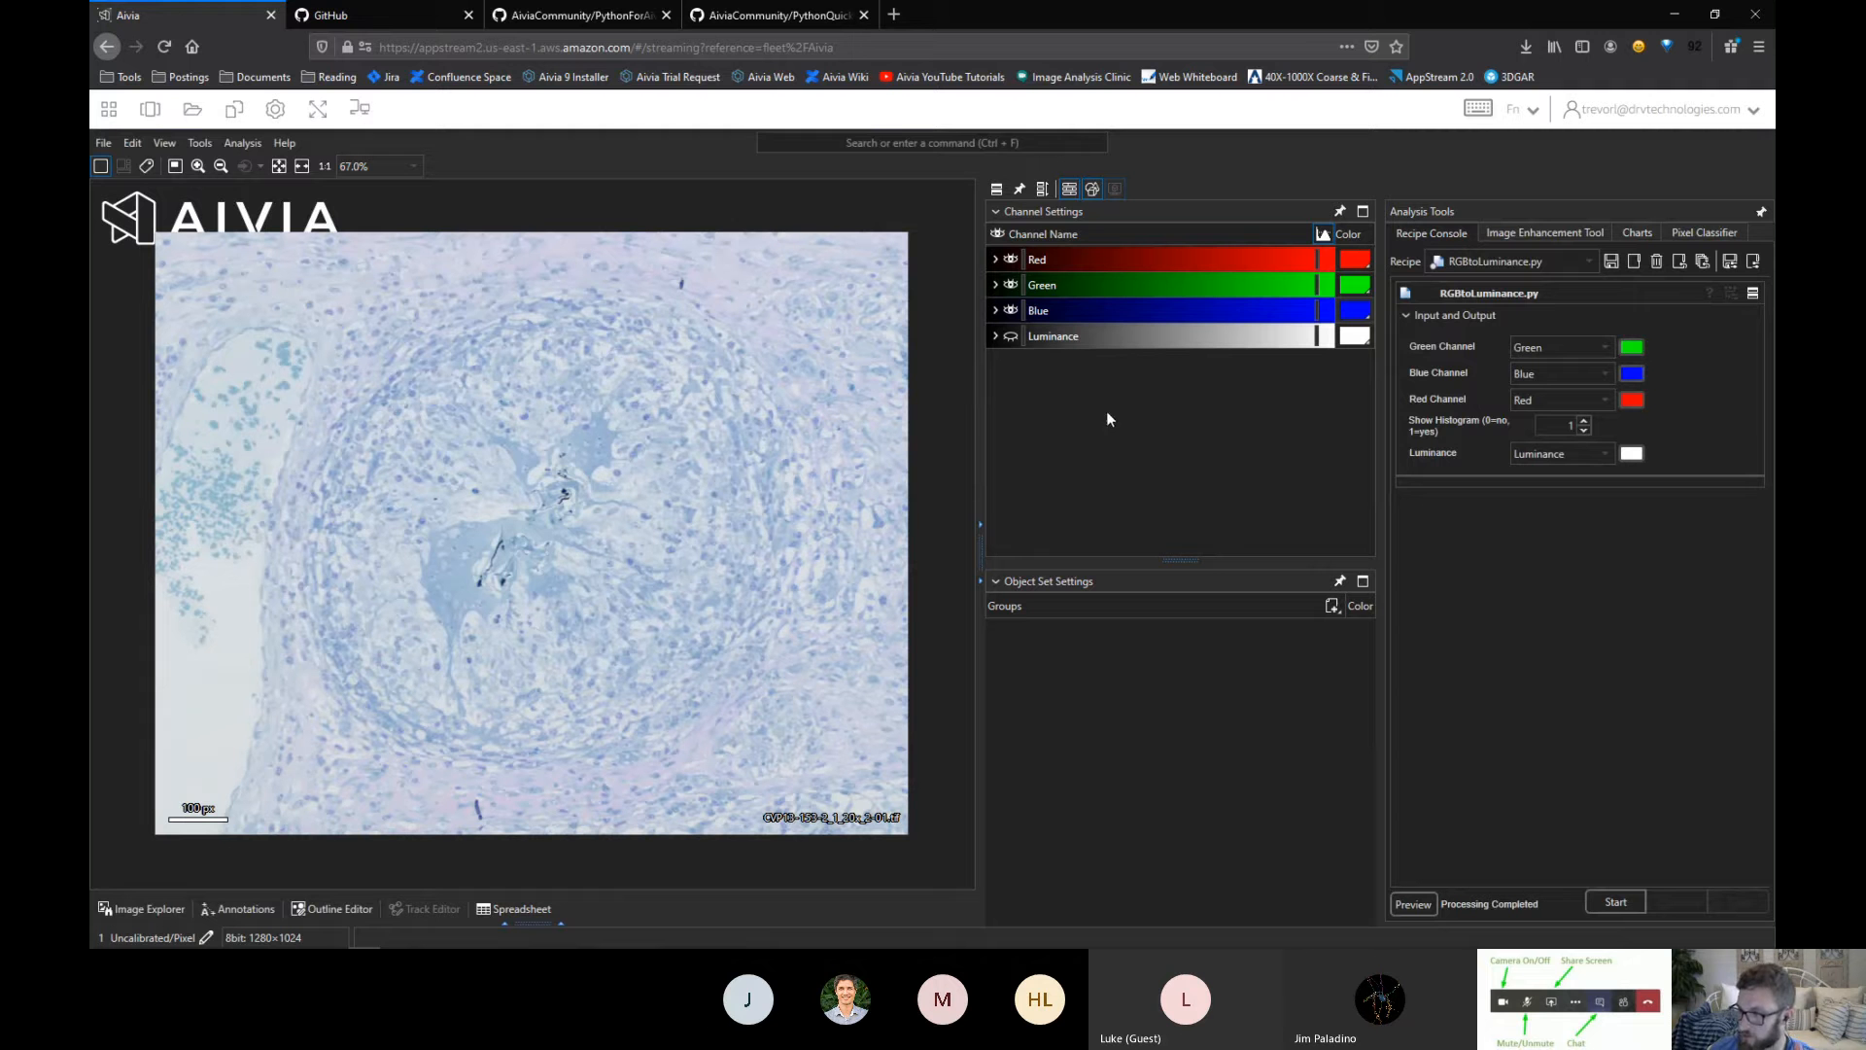
Show only the Luminance channel using its eye icon in Channel Settings
left_click(1133, 340)
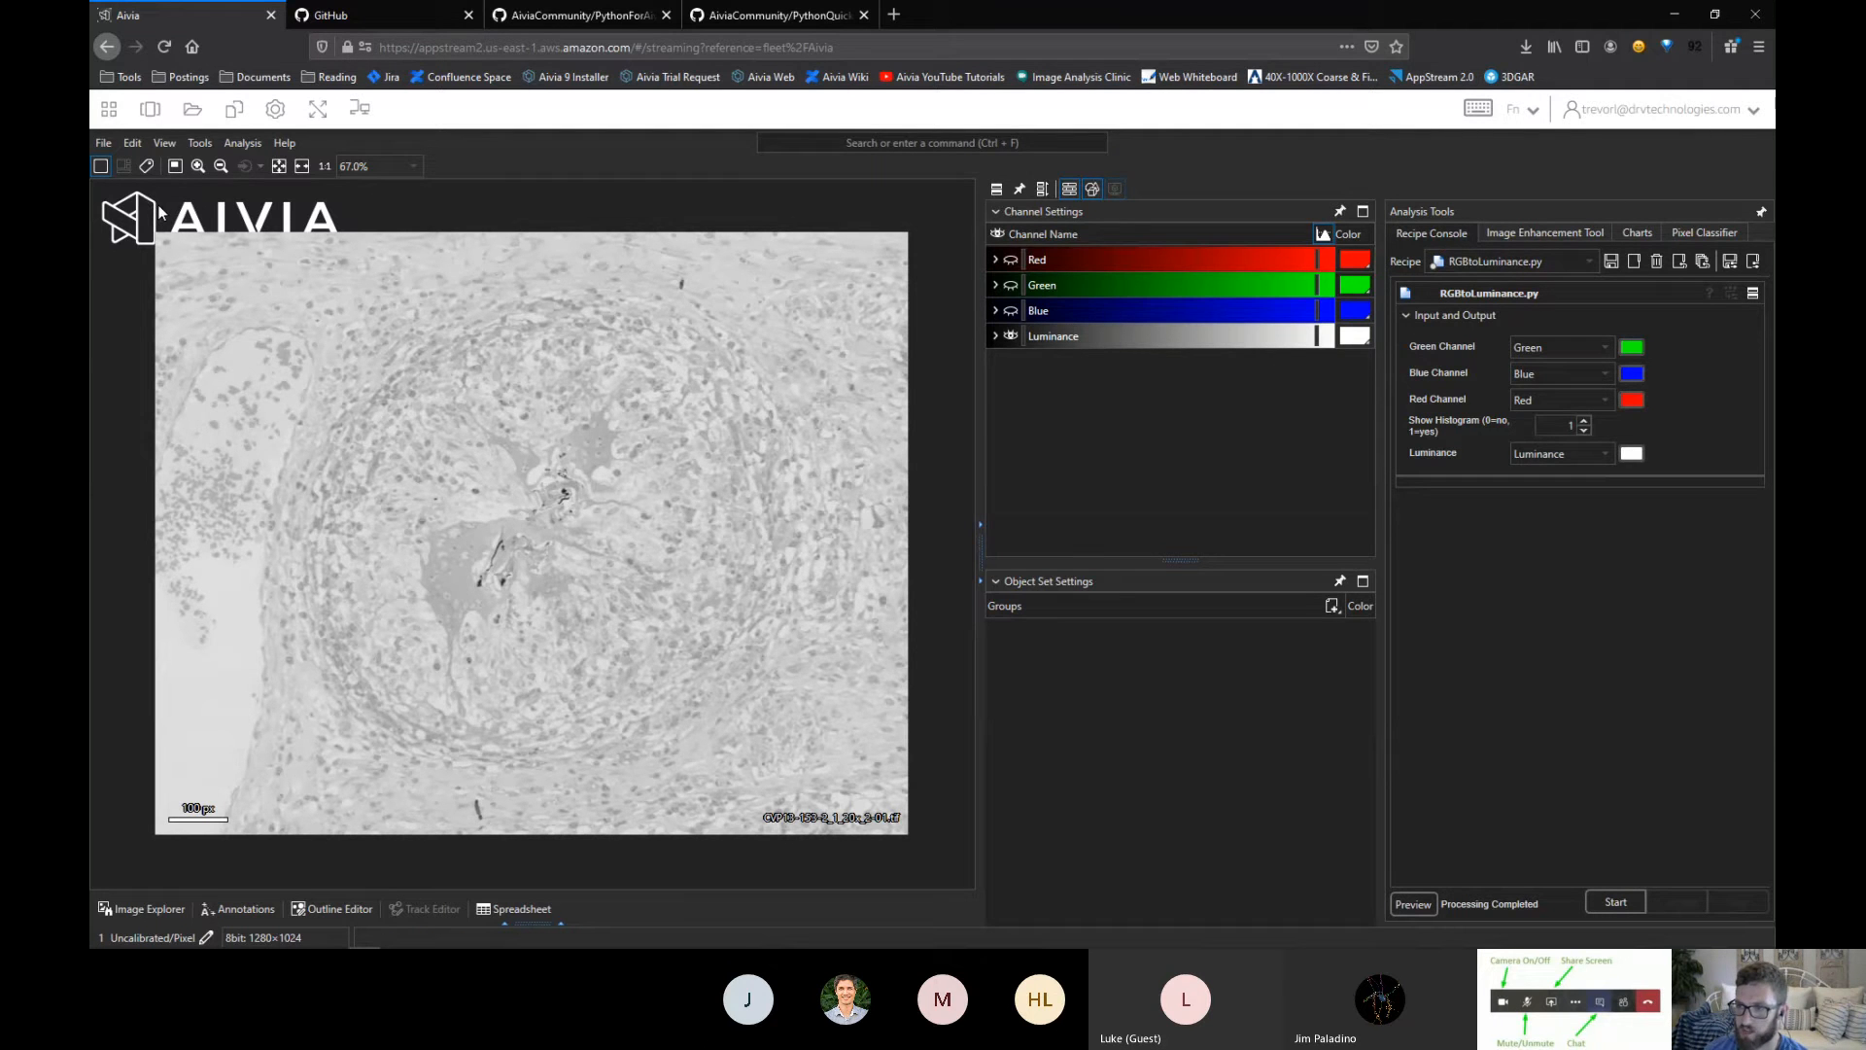
Set the logging verbosity to Everything in the File > Options Logging page
left_click(104, 144)
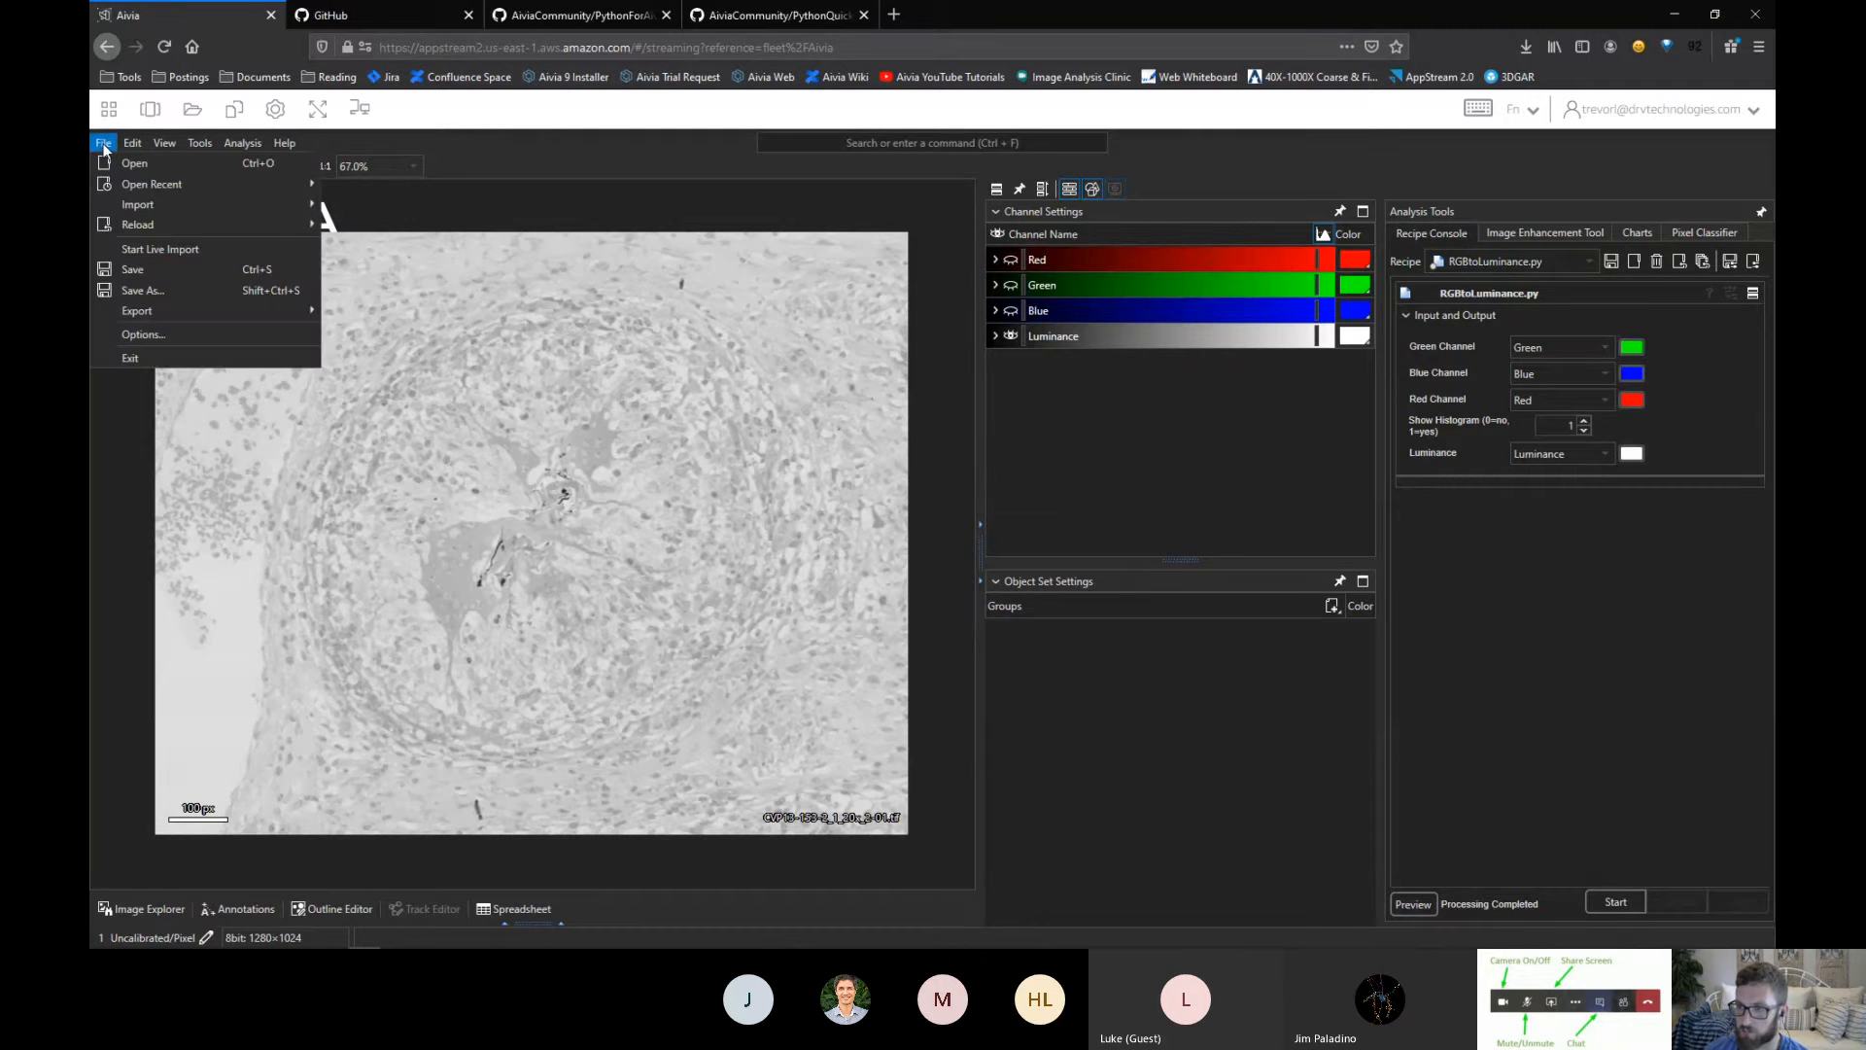
left_click(134, 334)
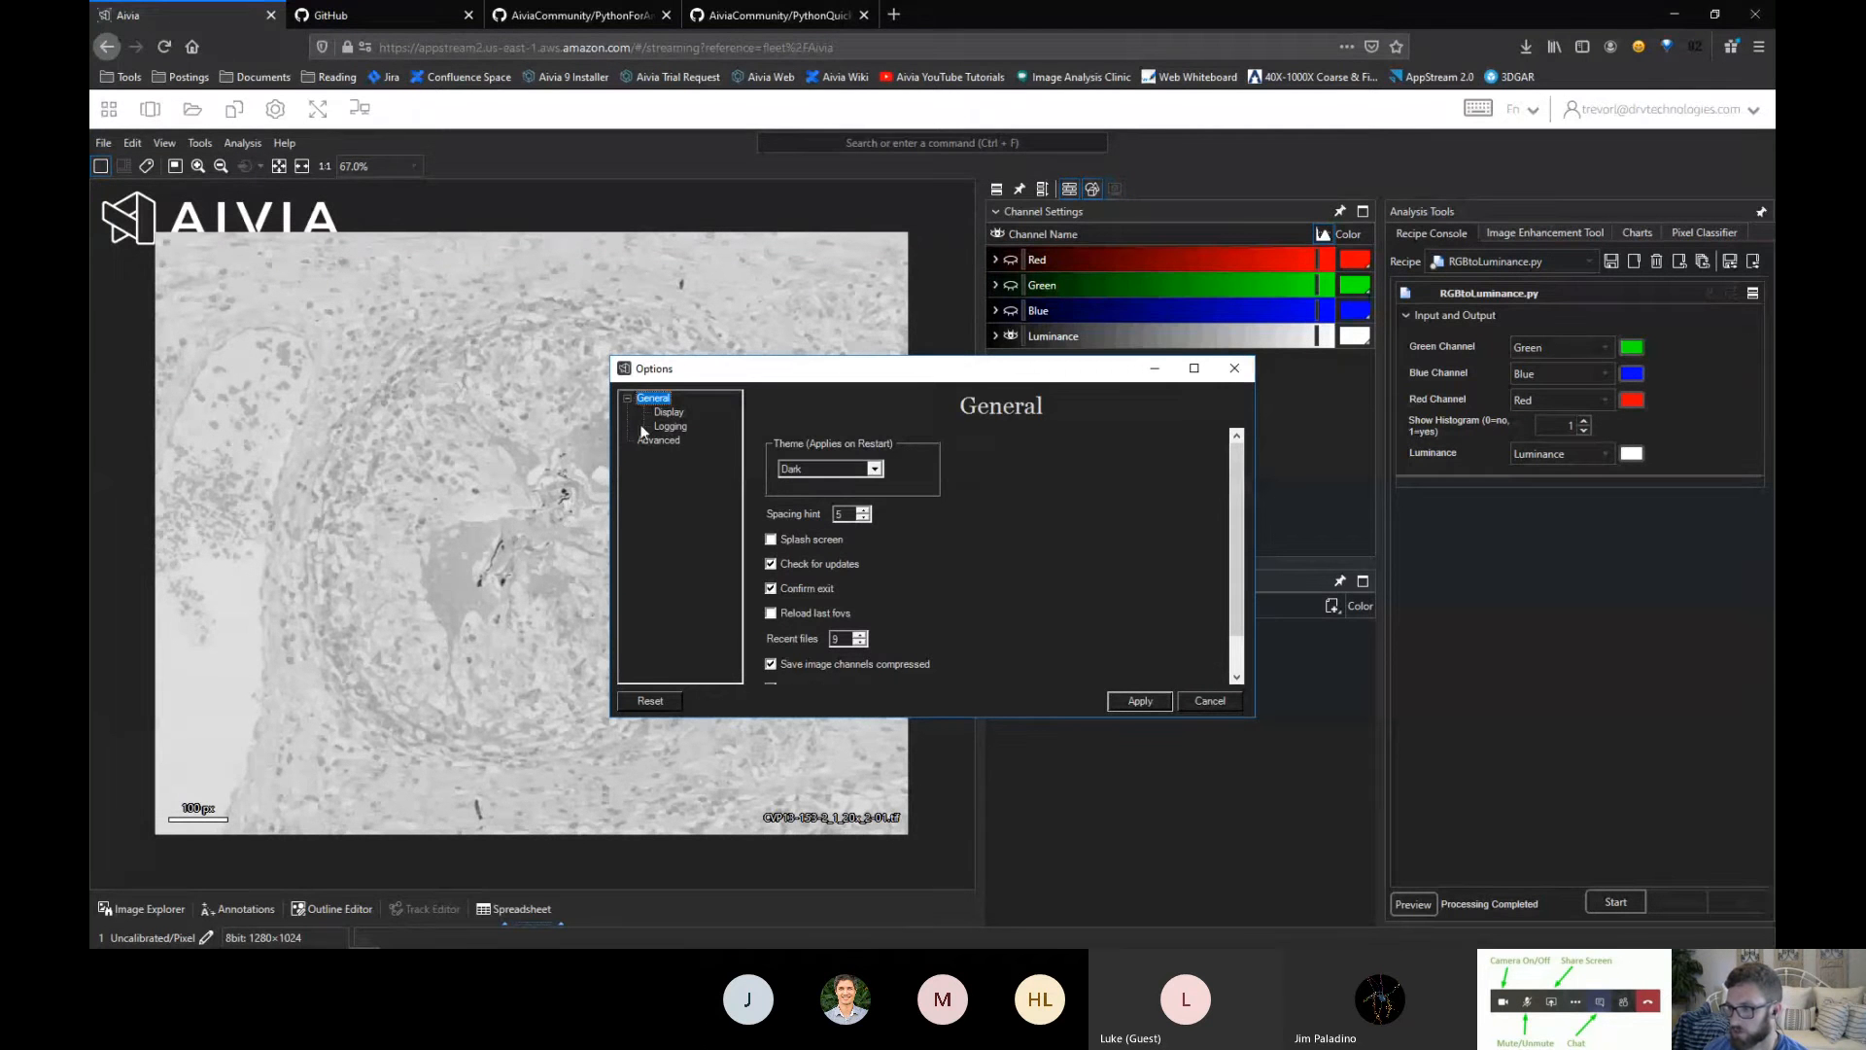
left_click(670, 426)
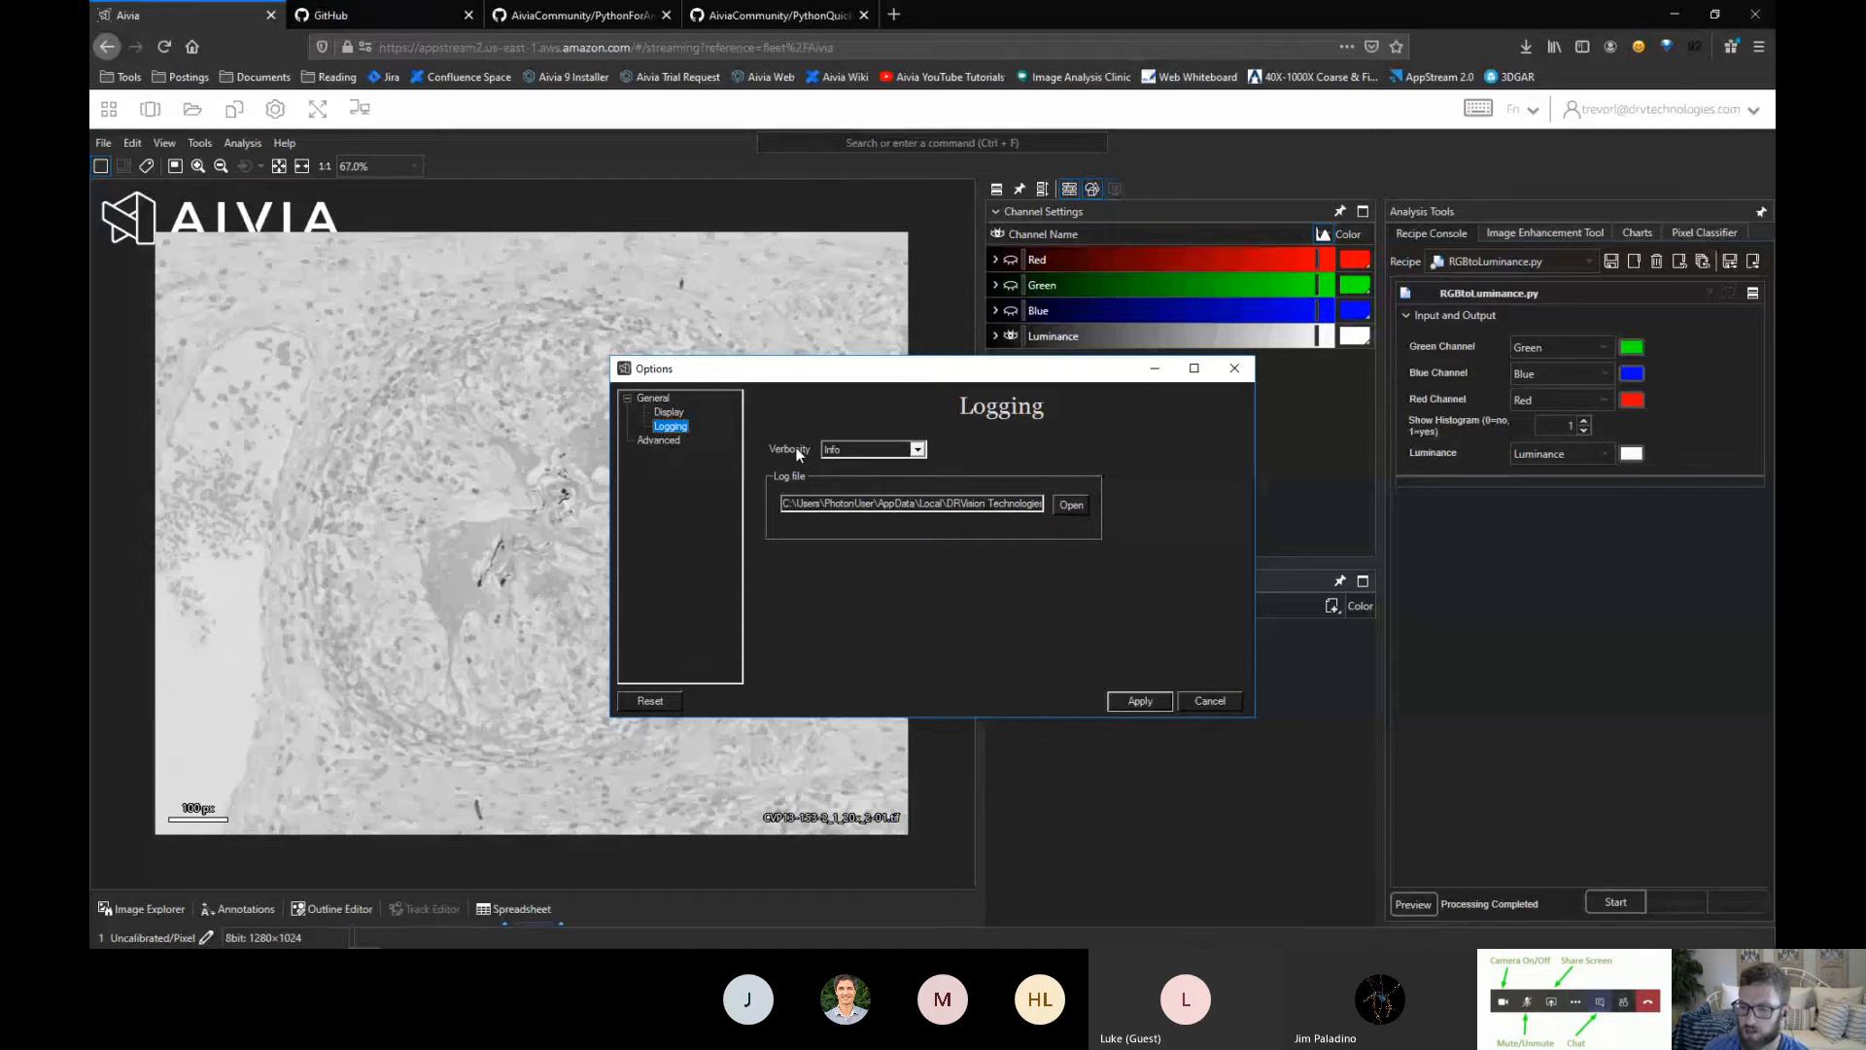
left_click(852, 450)
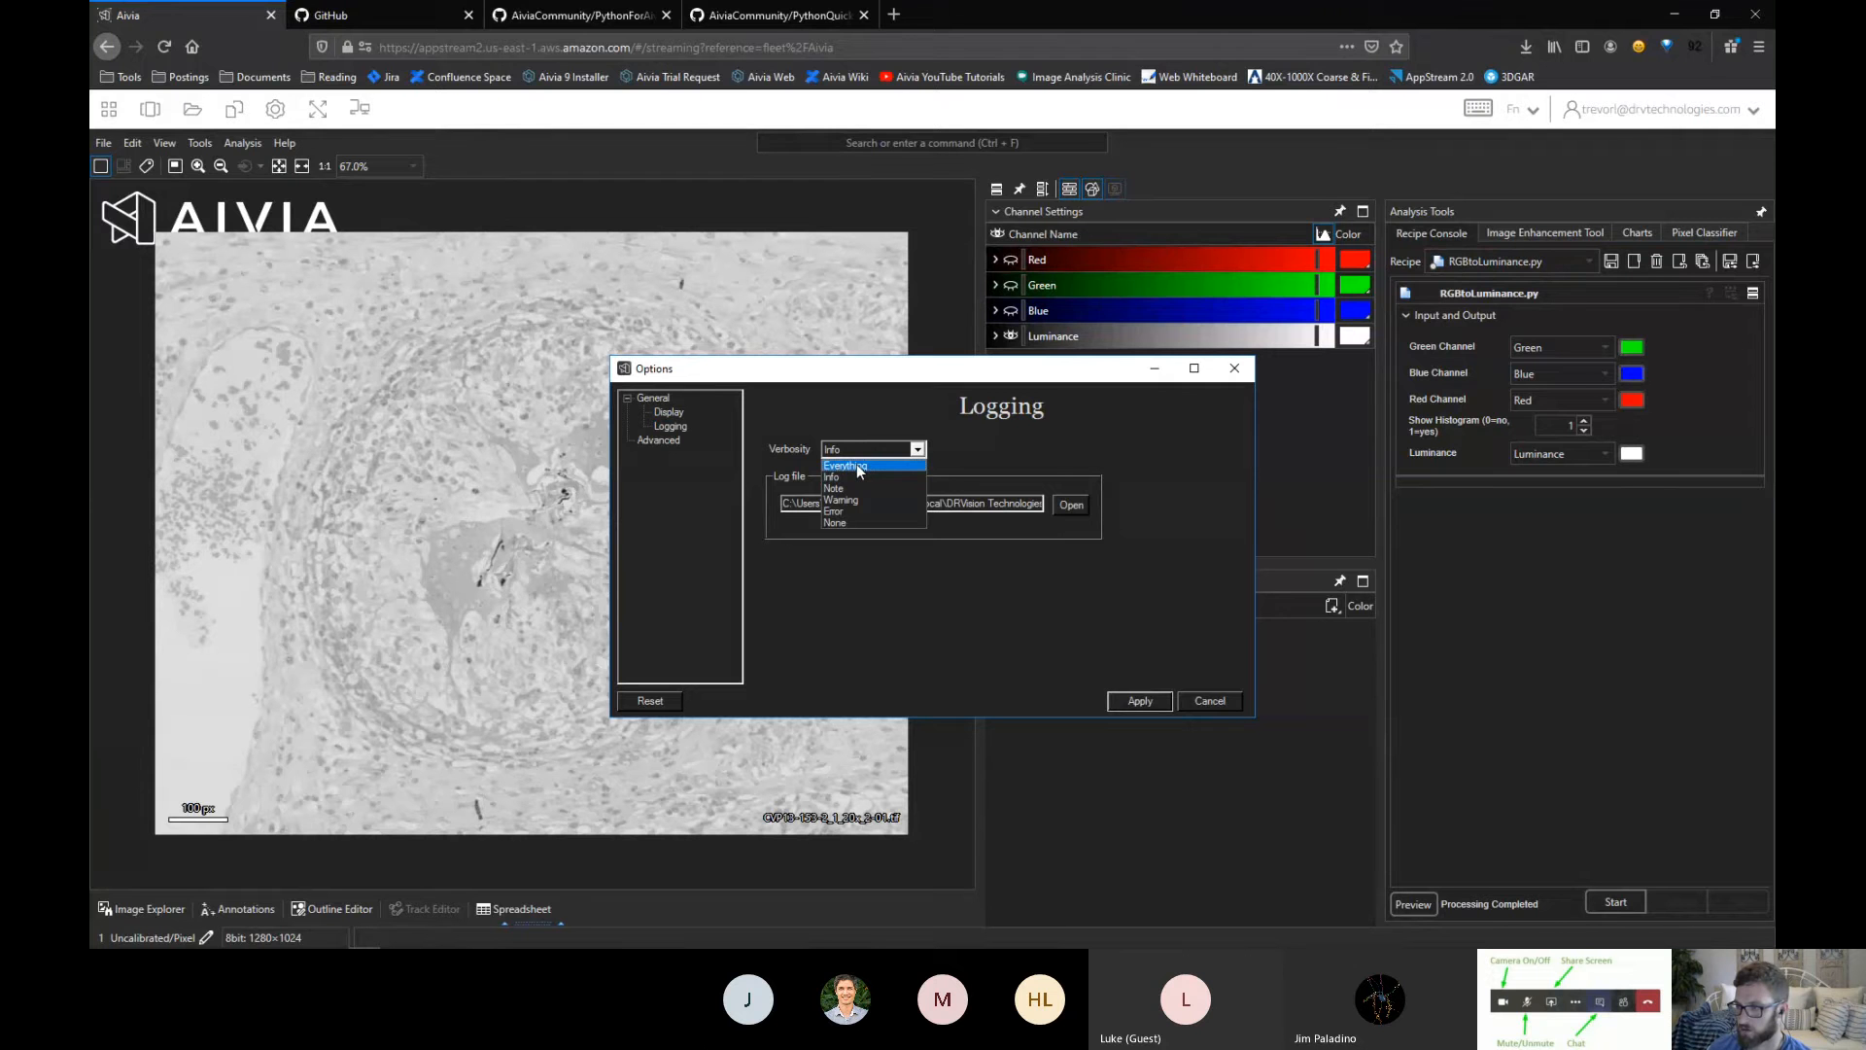
left_click(849, 467)
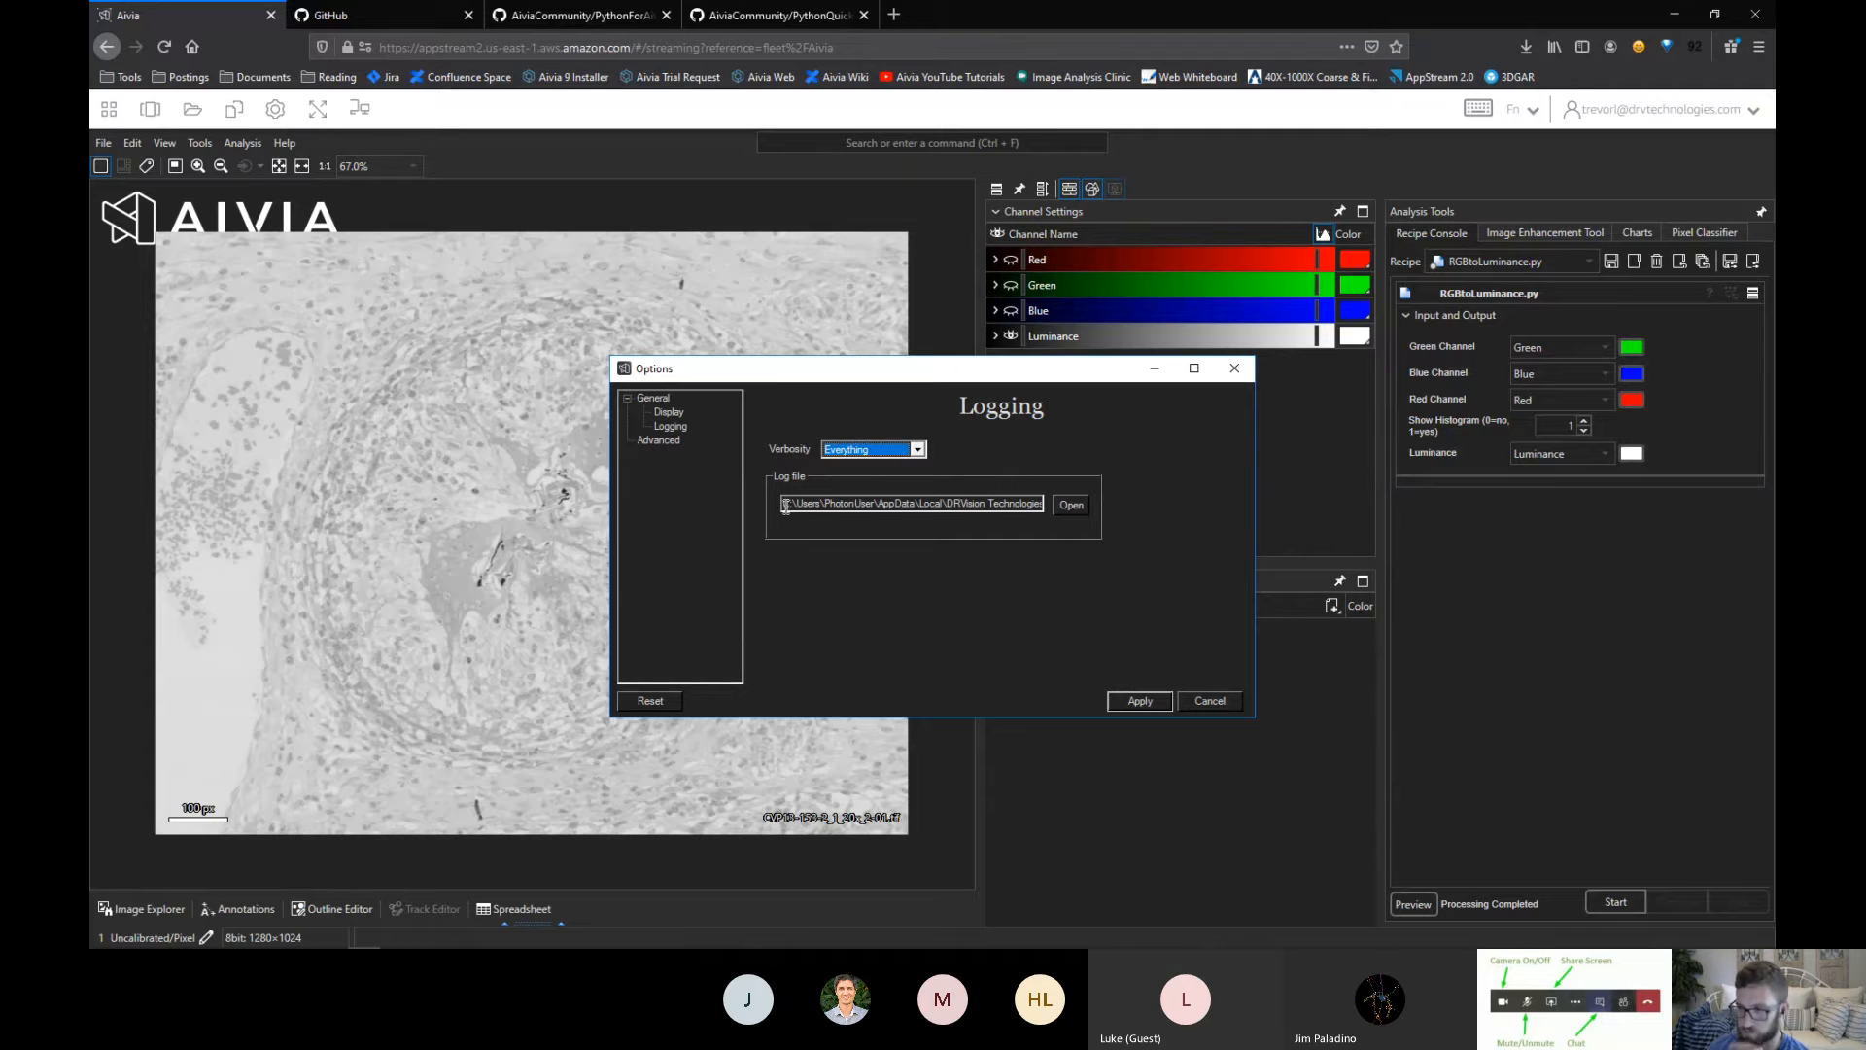
Select the log file path, then apply the options and close the dialog
left_click_drag(785, 505, 1038, 508)
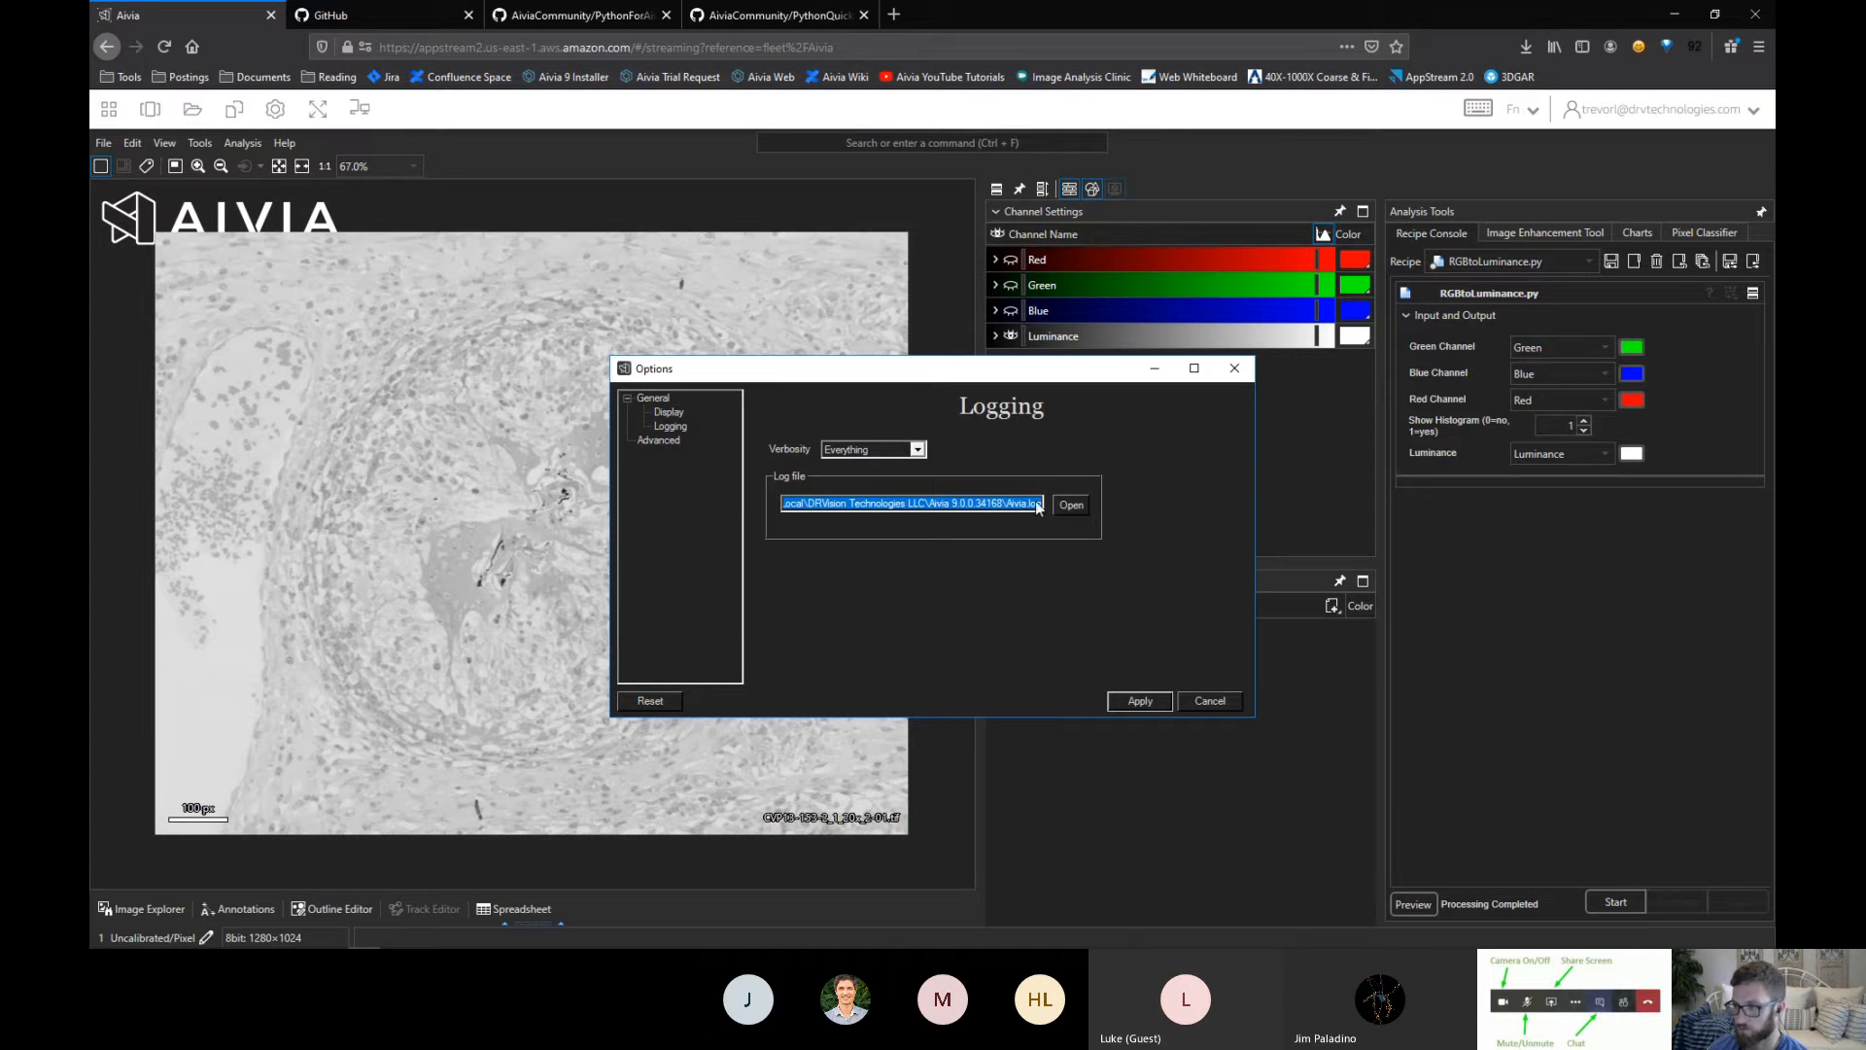
left_click(1012, 503)
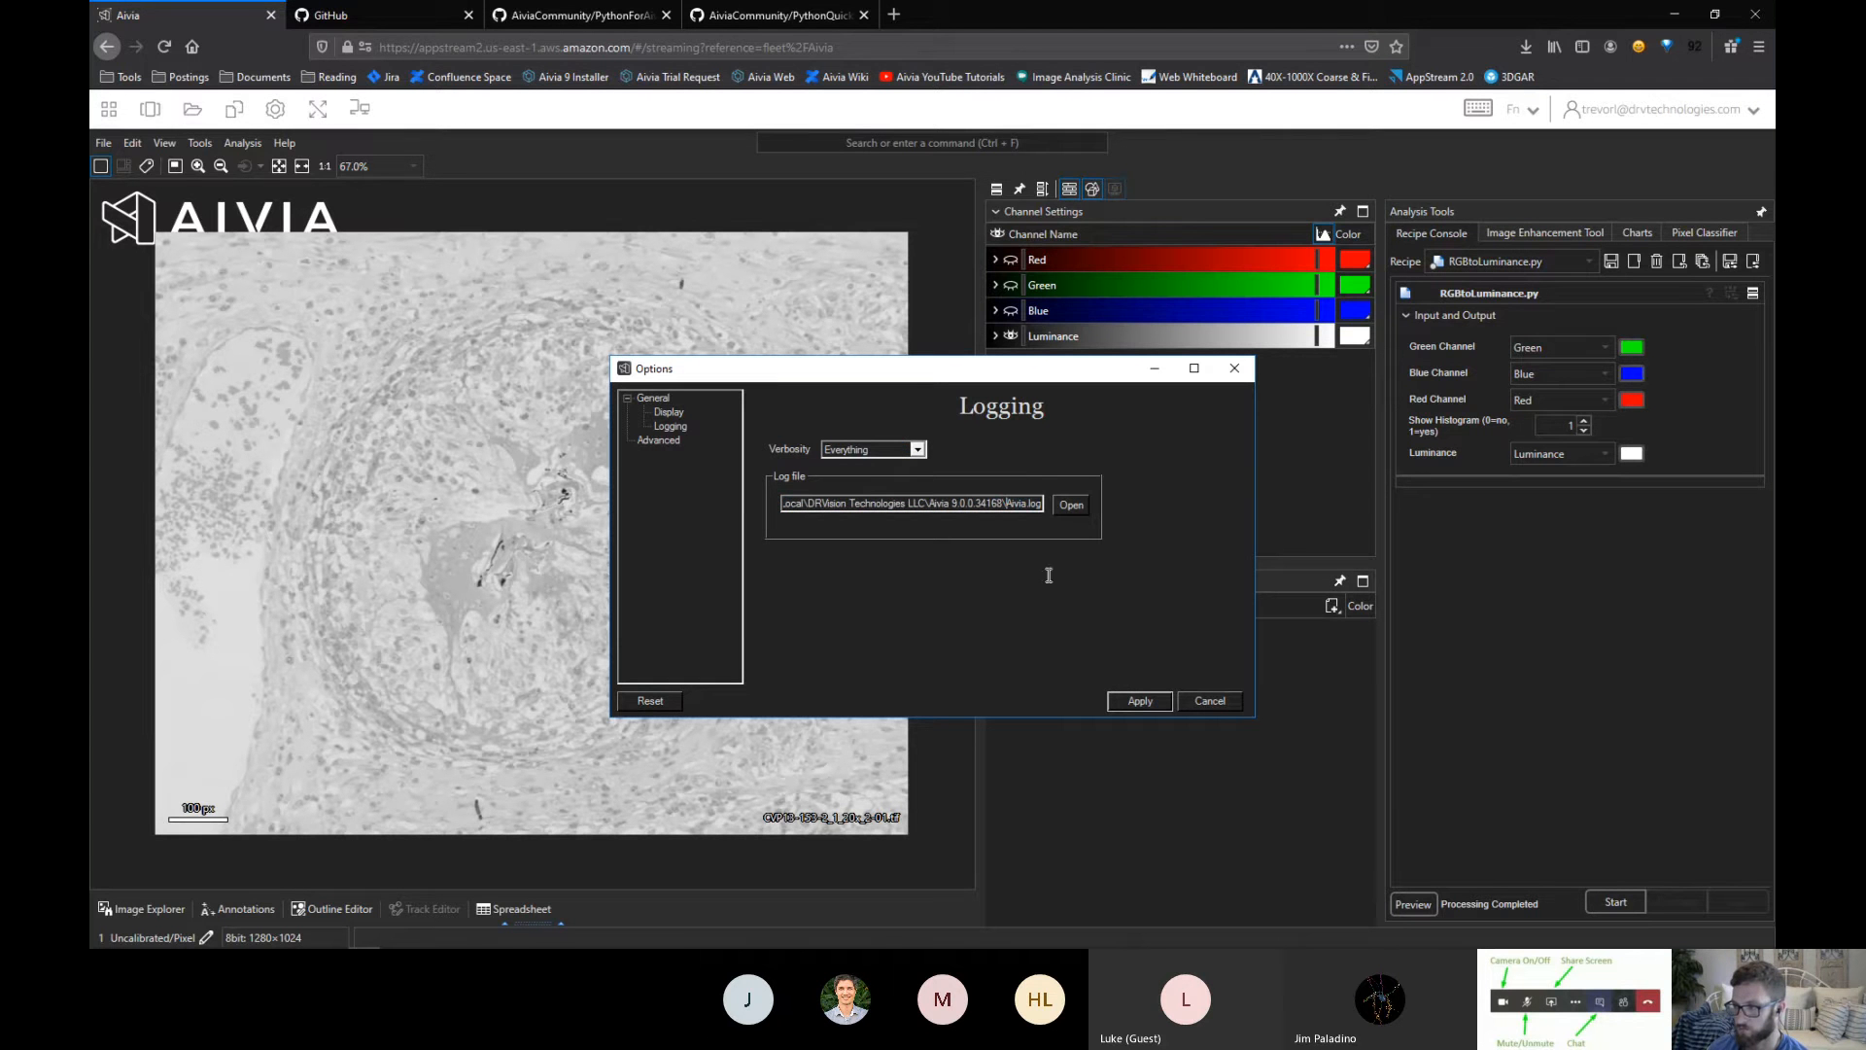
left_click(1139, 702)
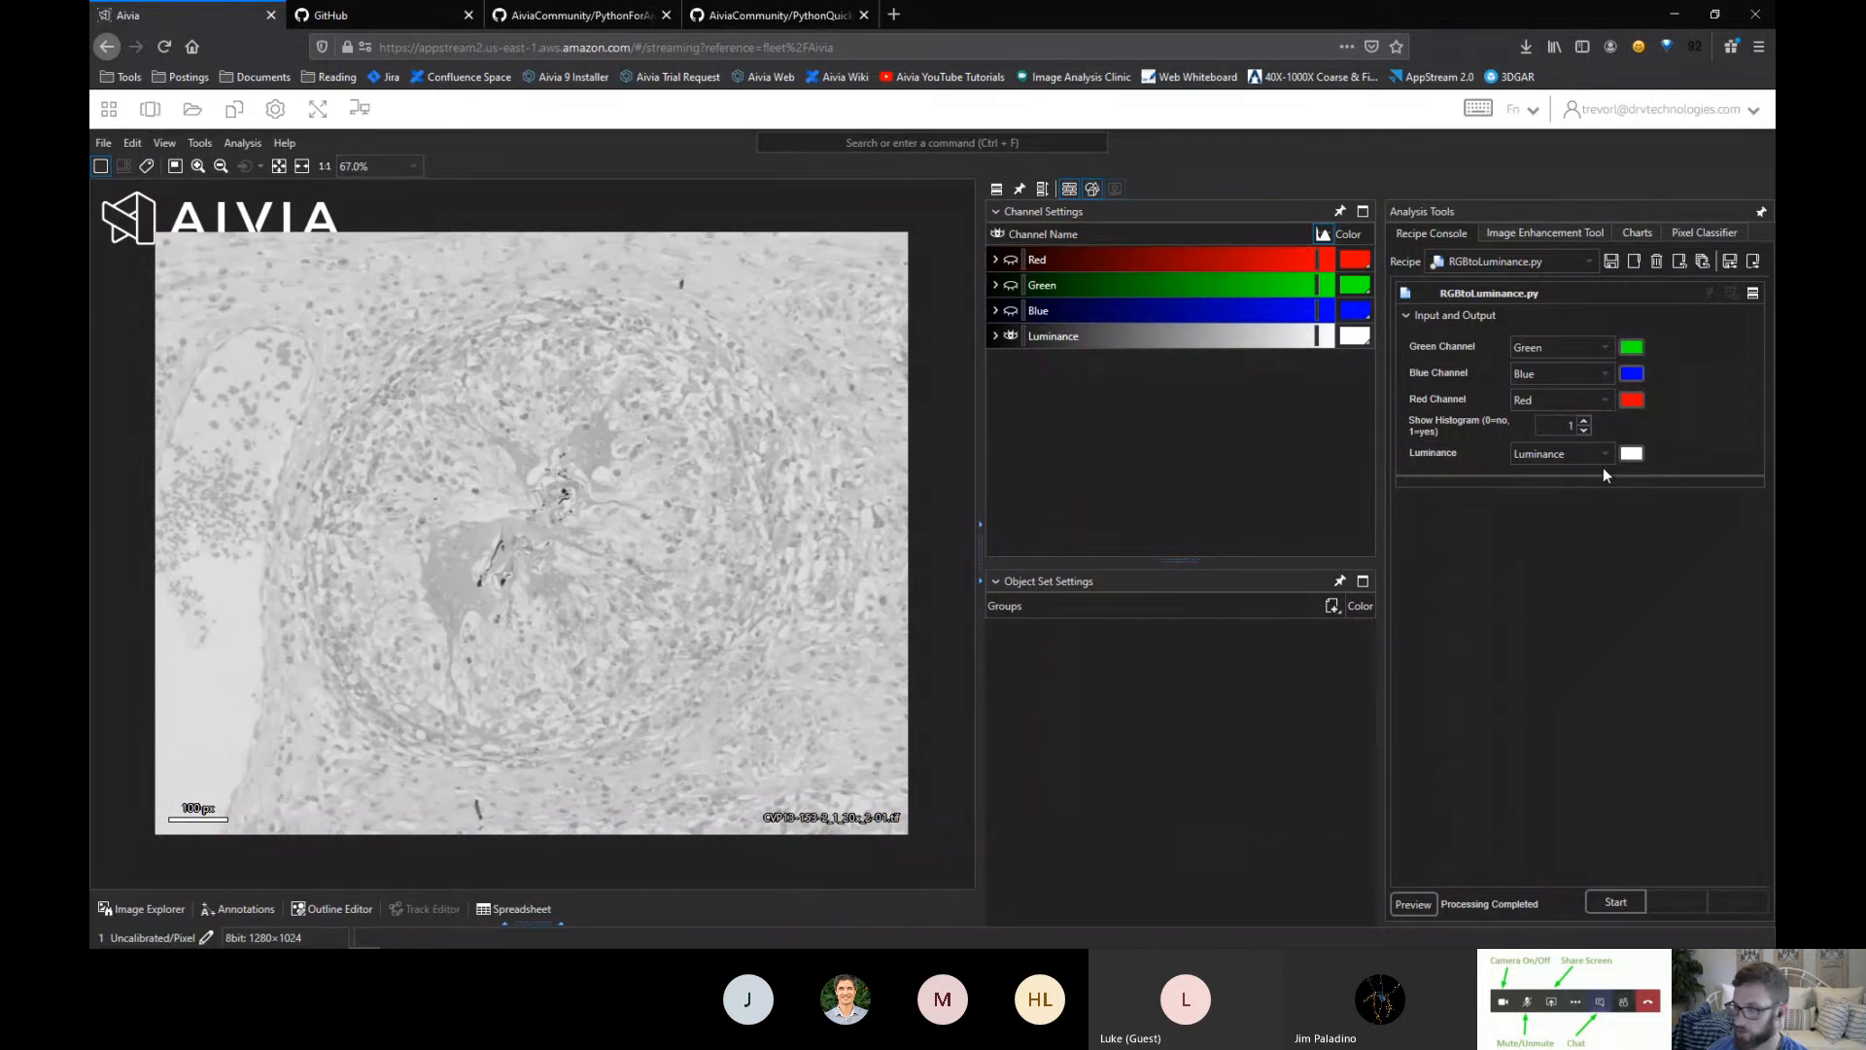
Load AdjustGammaDemo_Bug.py as the recipe and expand its input and output settings
left_click(1636, 264)
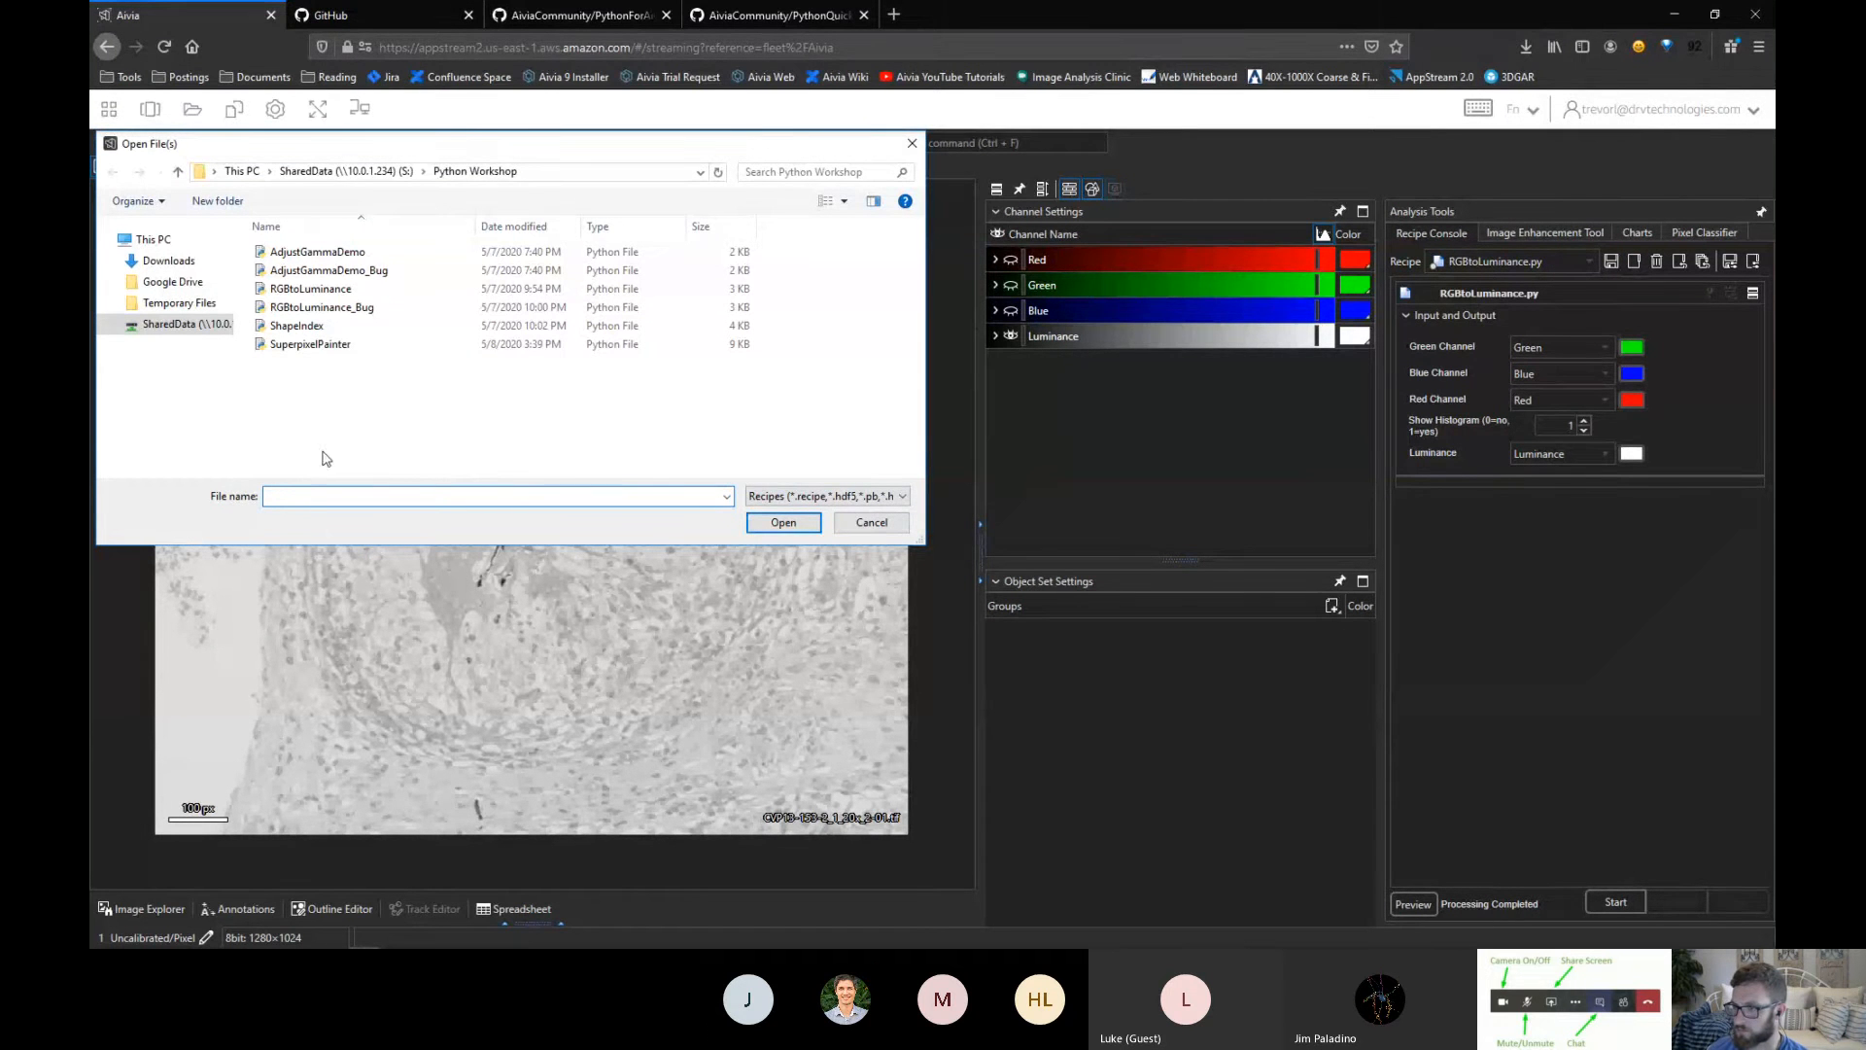
left_click(302, 271)
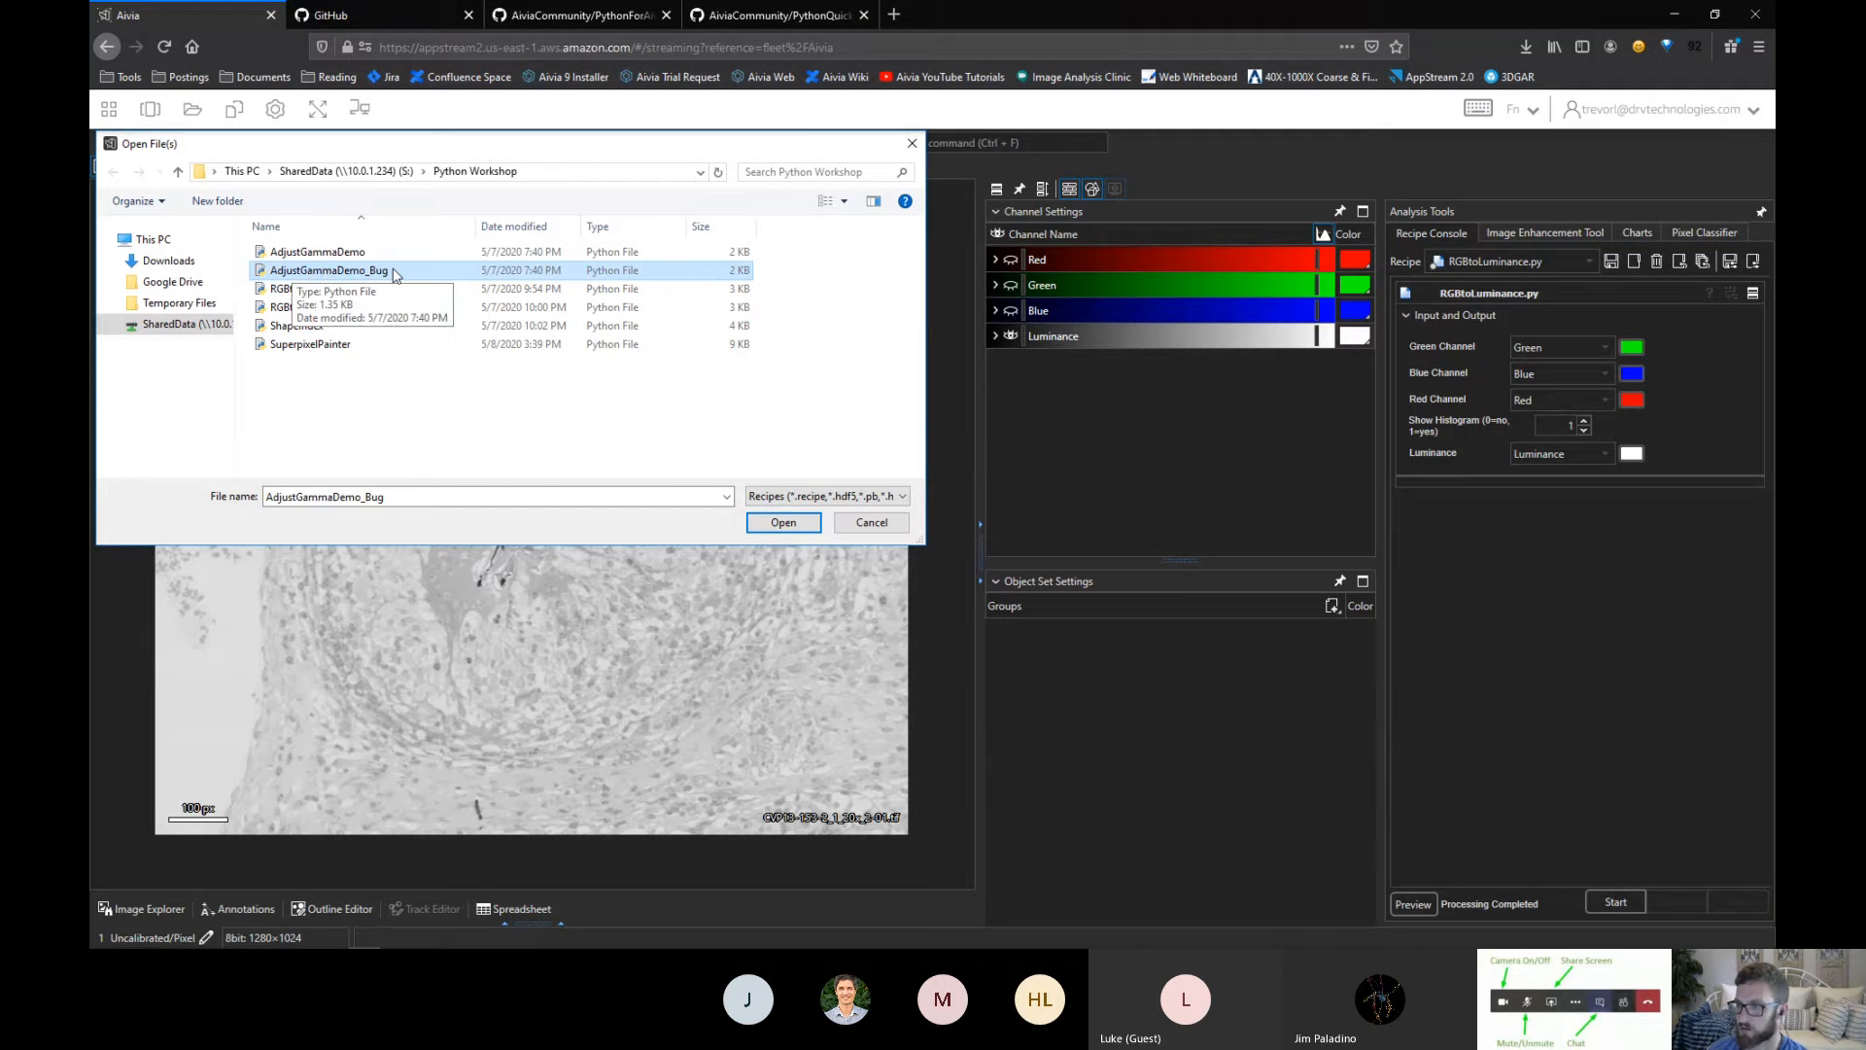
double_click(335, 272)
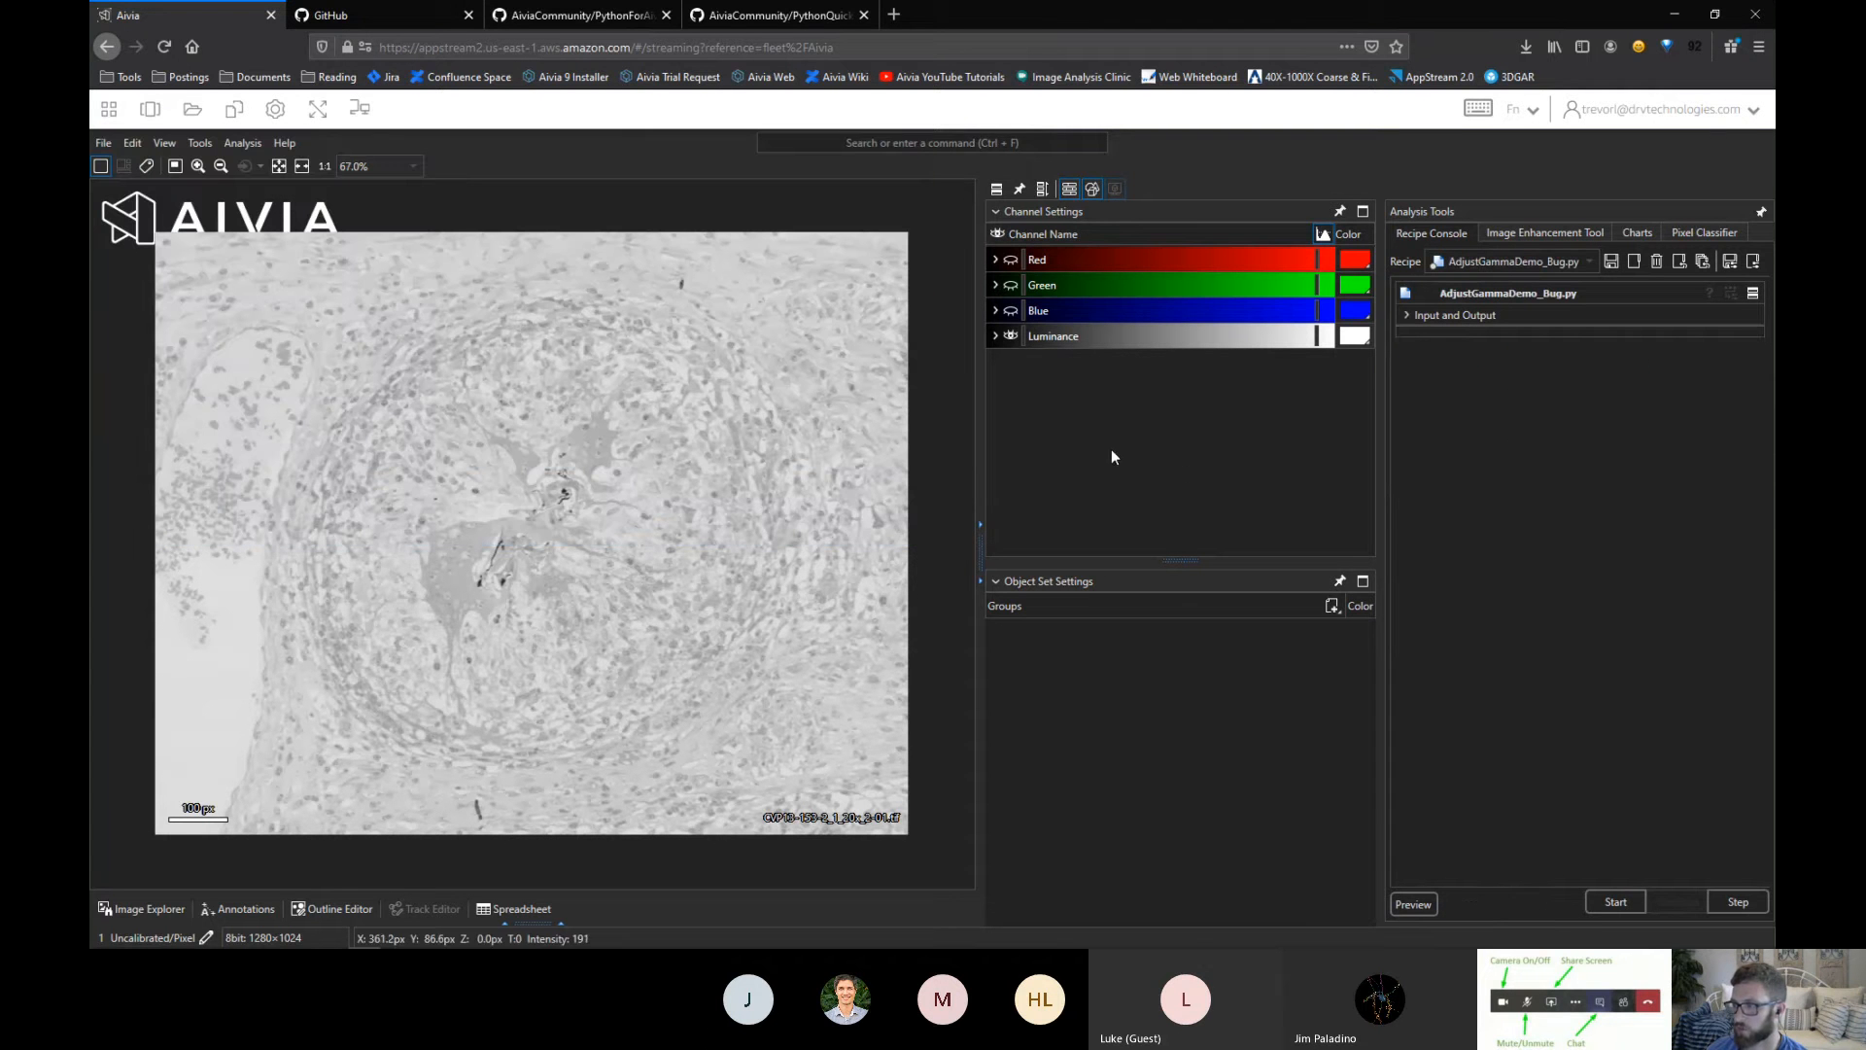
left_click(1407, 316)
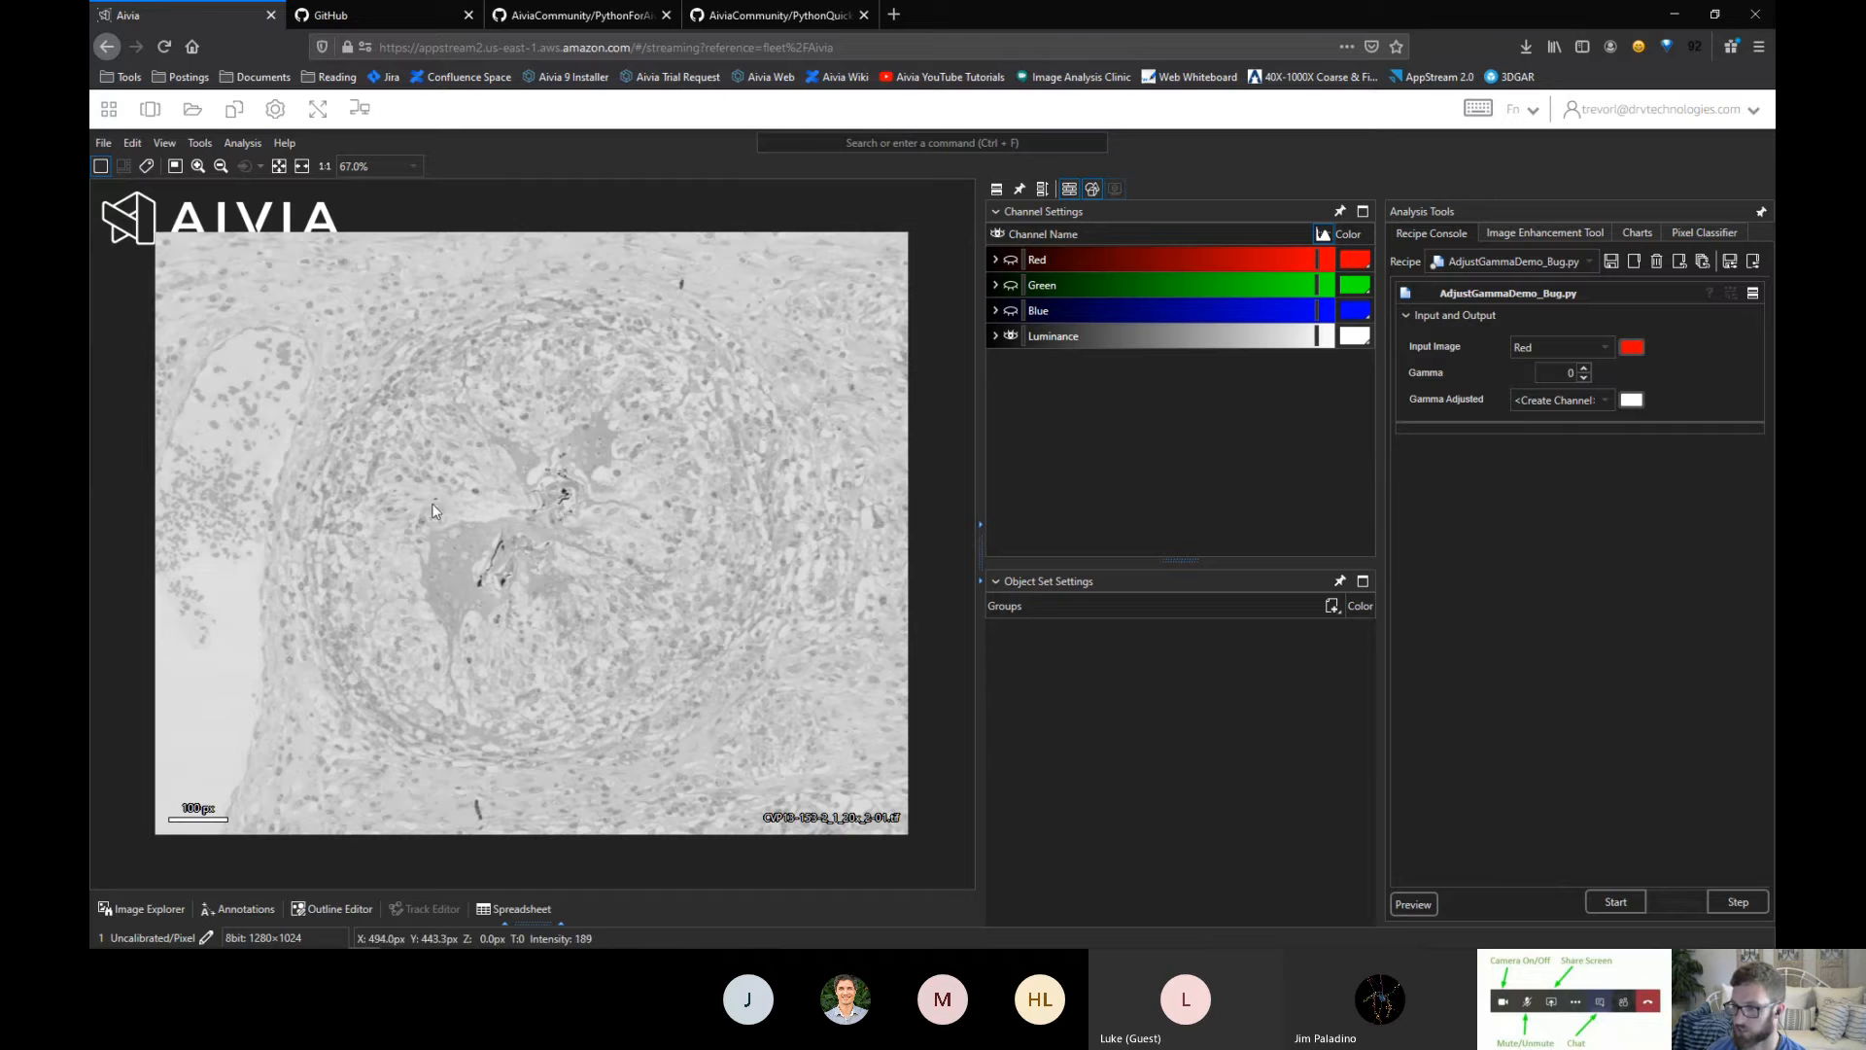
Run the gamma recipe on the Luminance channel with Gamma set to 0.75
left_click(1547, 348)
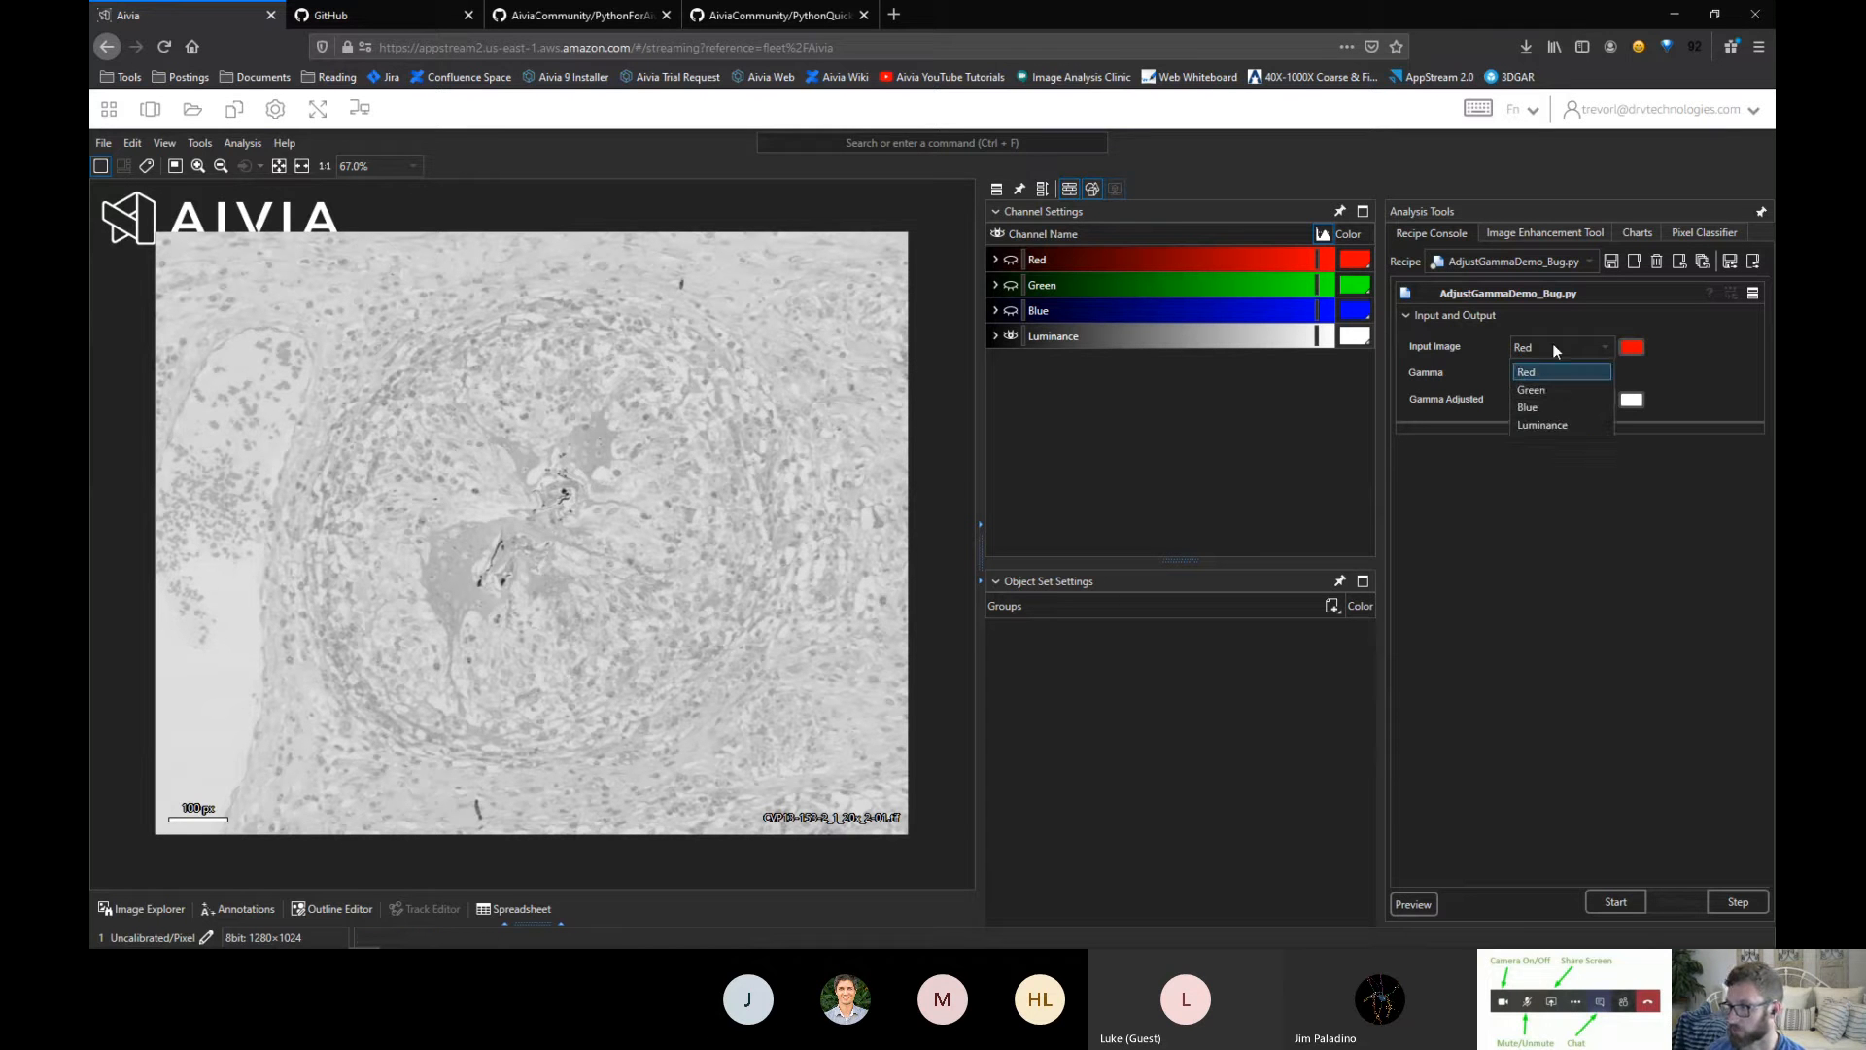
left_click(1543, 427)
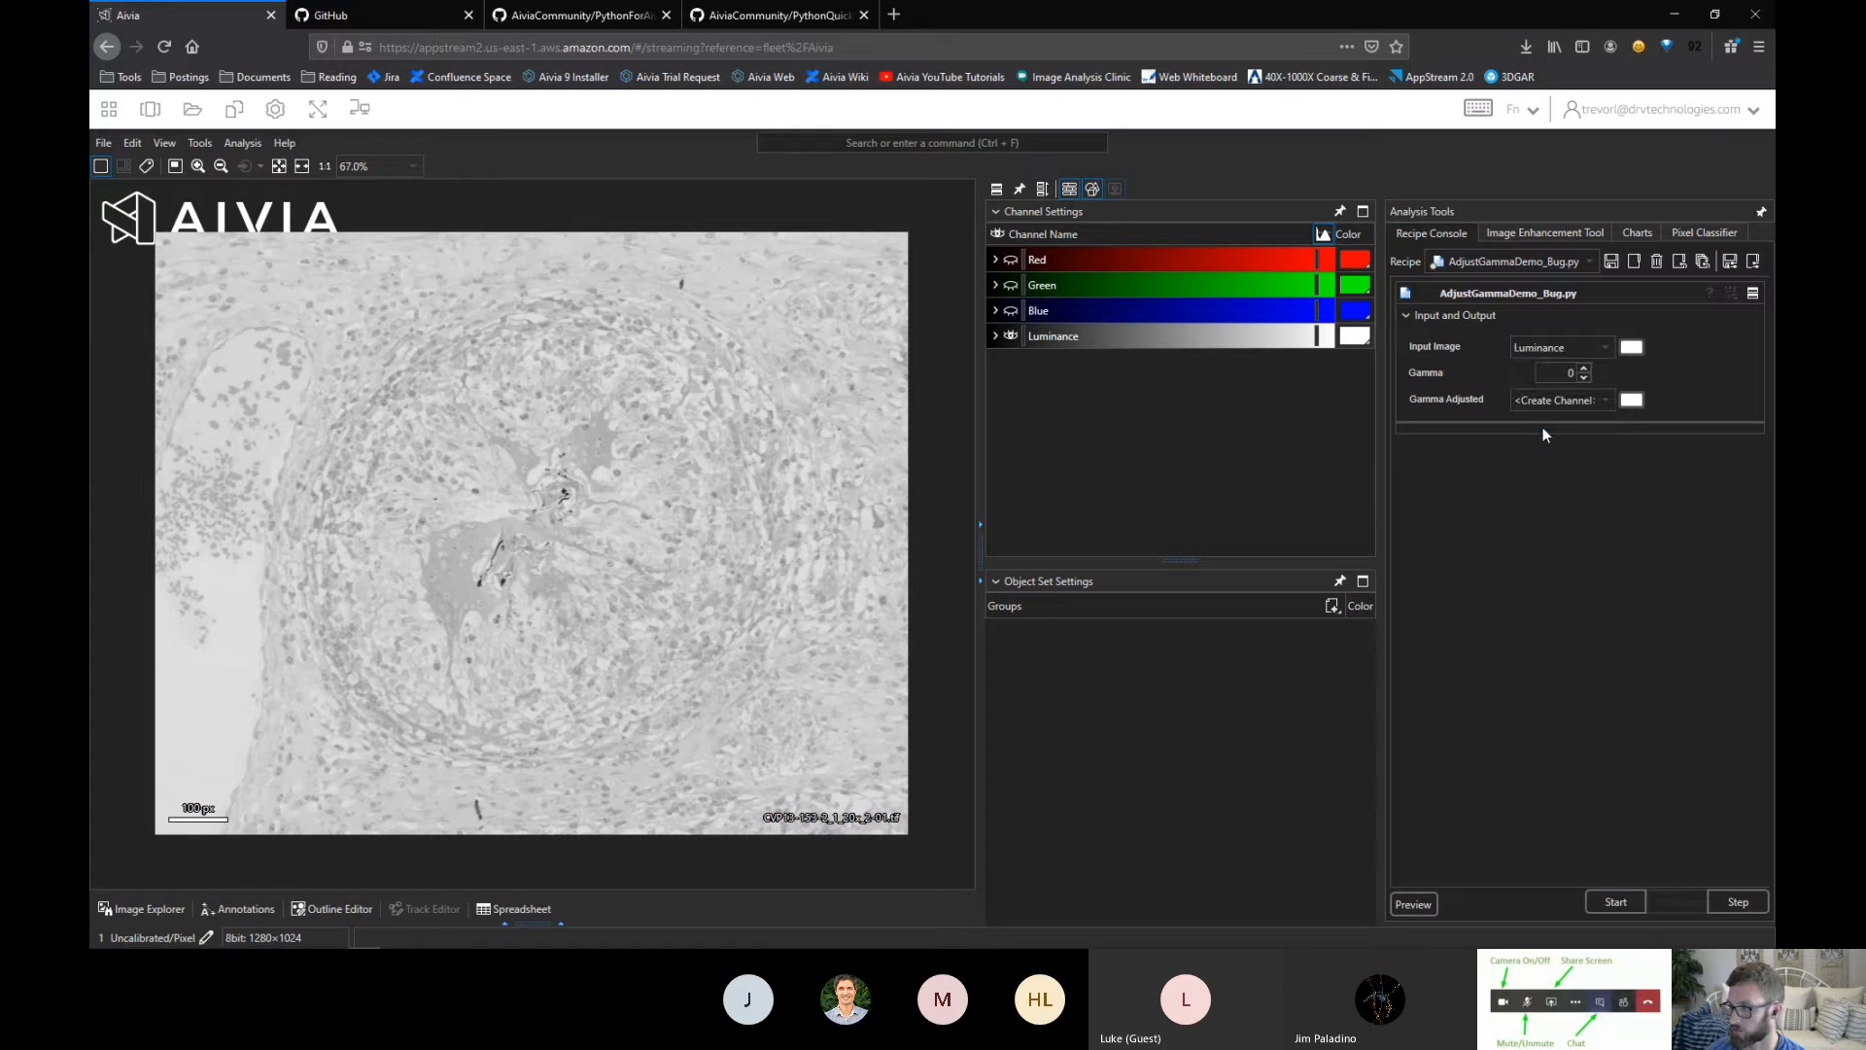
left_click(1557, 372)
type("0.75")
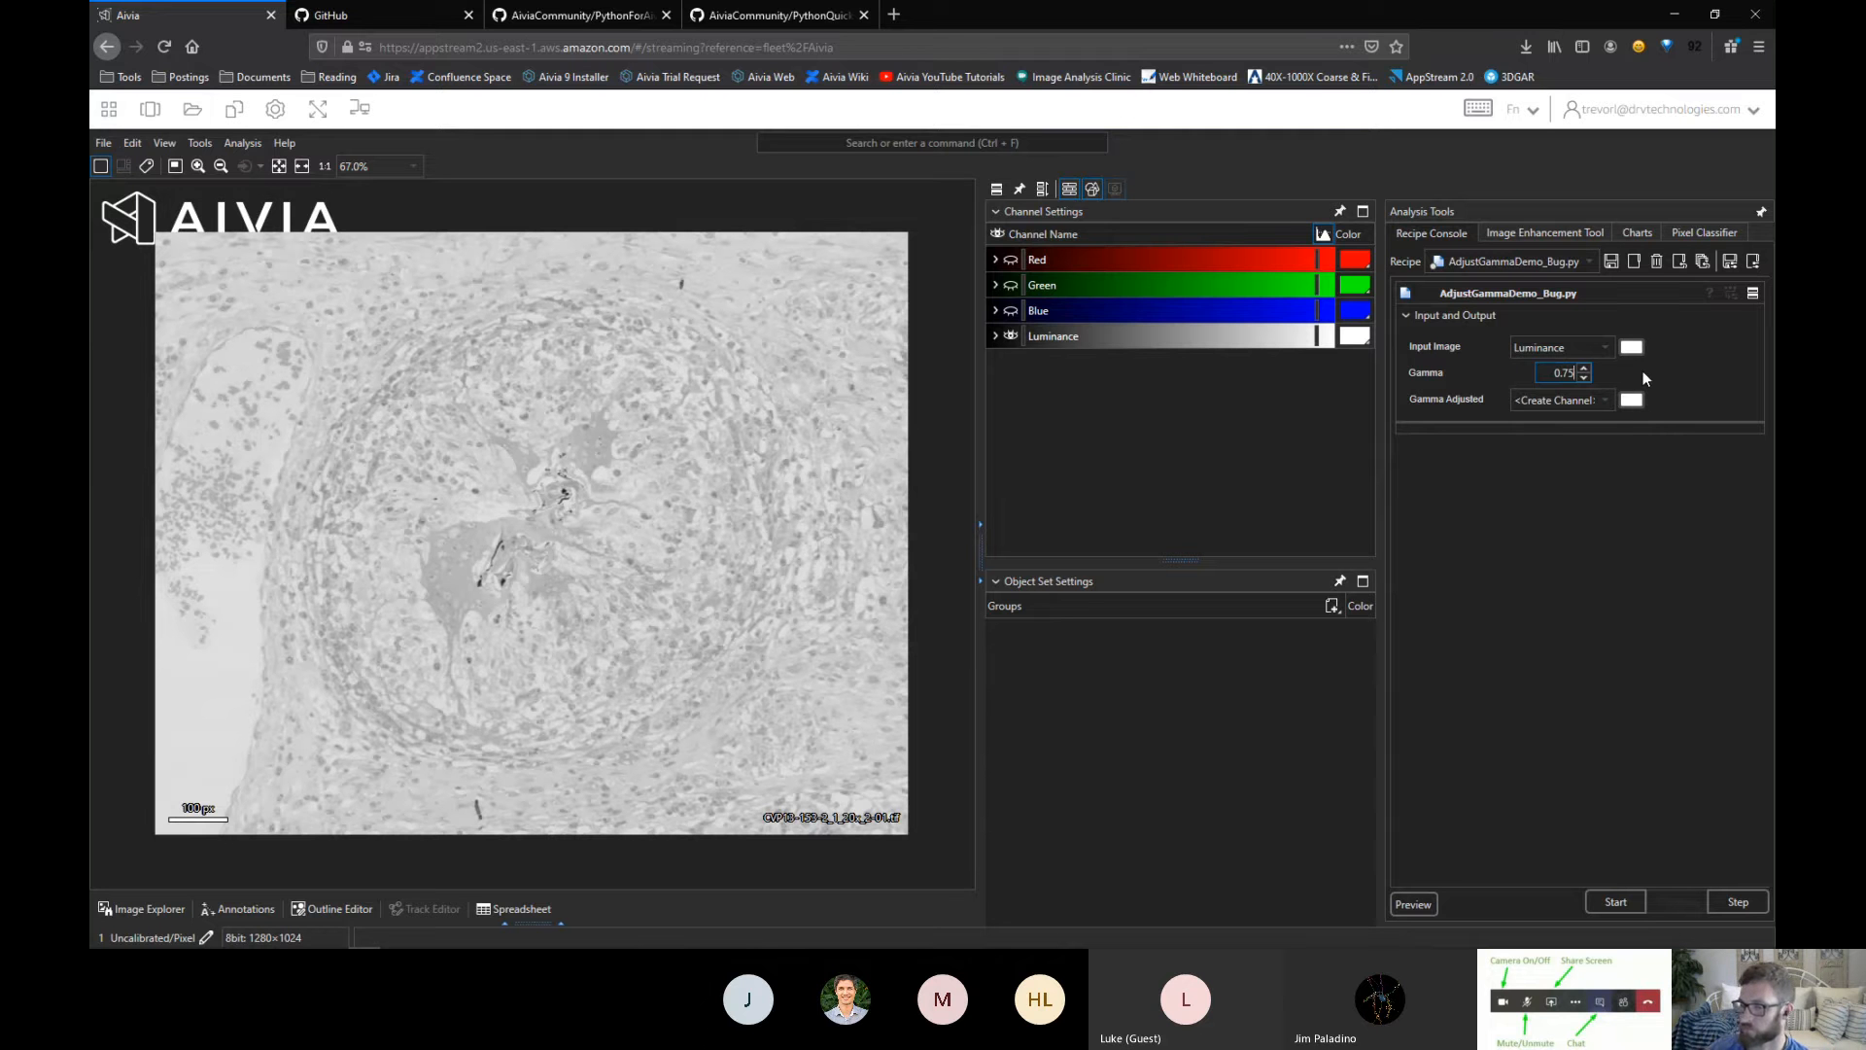
left_click(1619, 902)
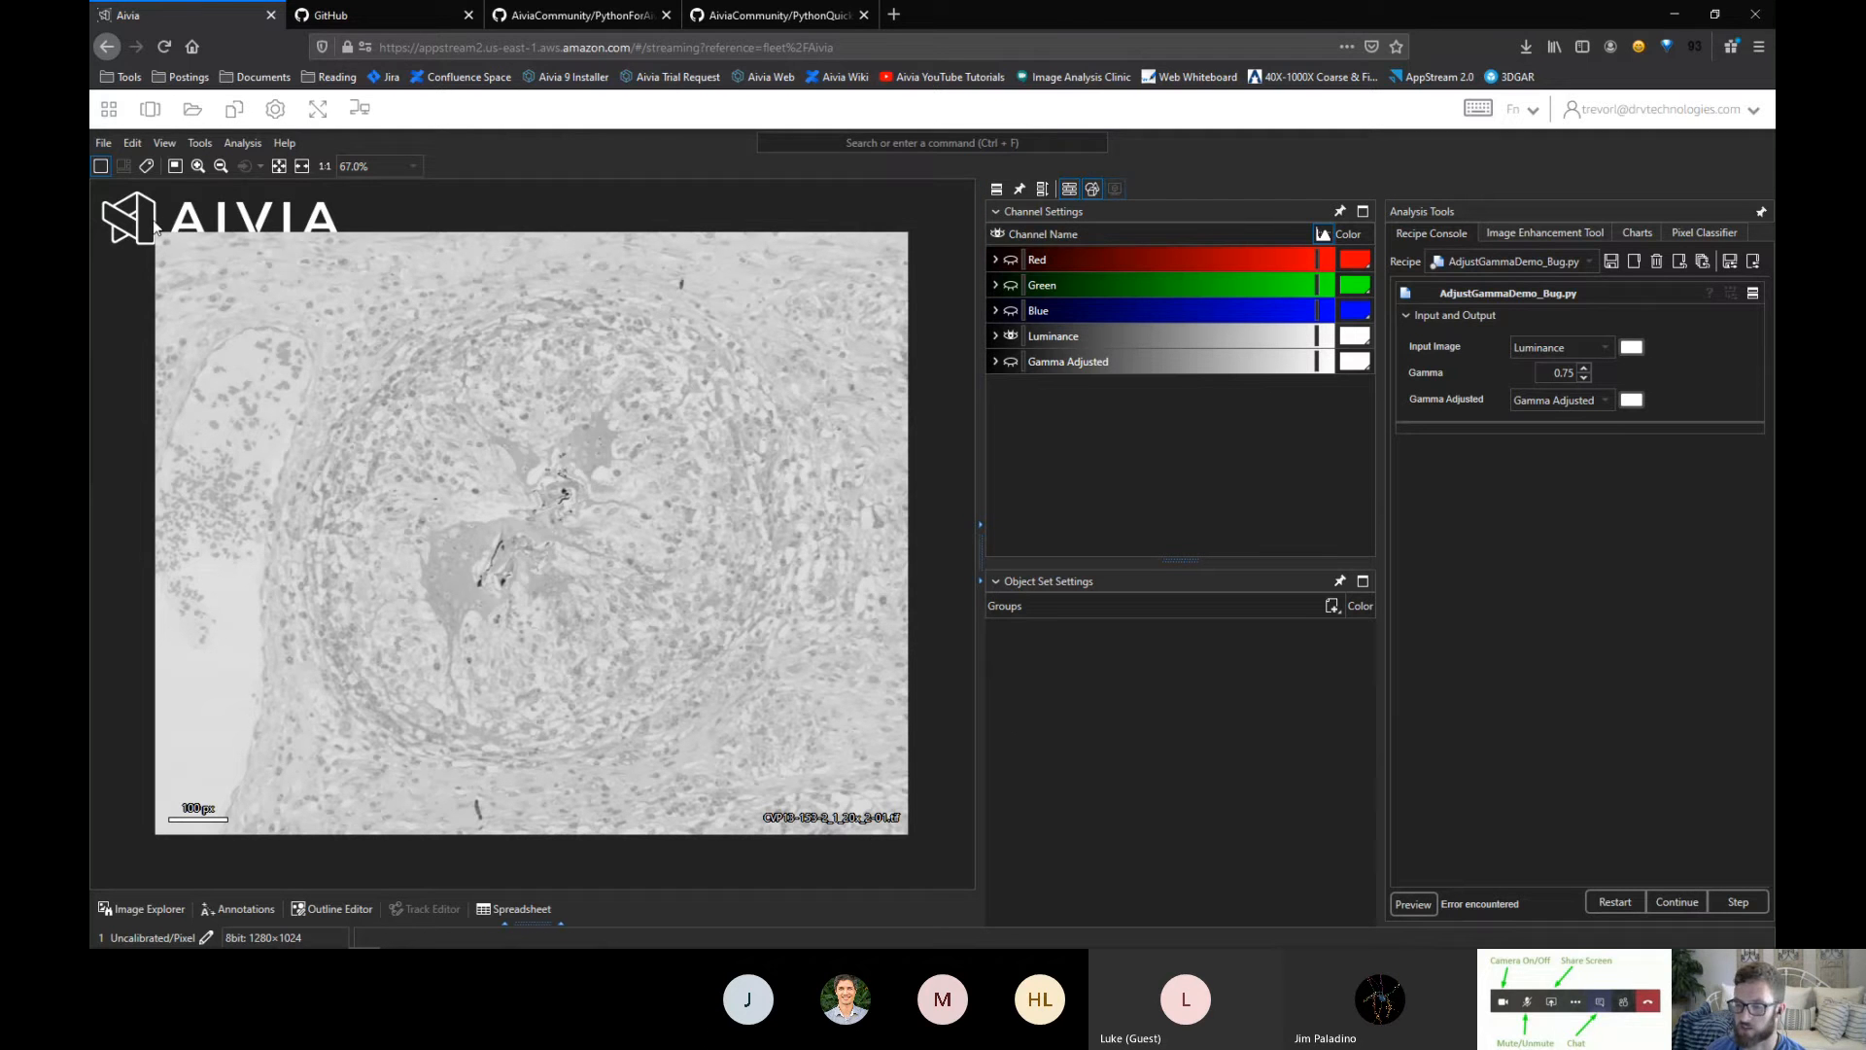
Open Aivia.log for reading from the Logging page of File > Options
left_click(104, 144)
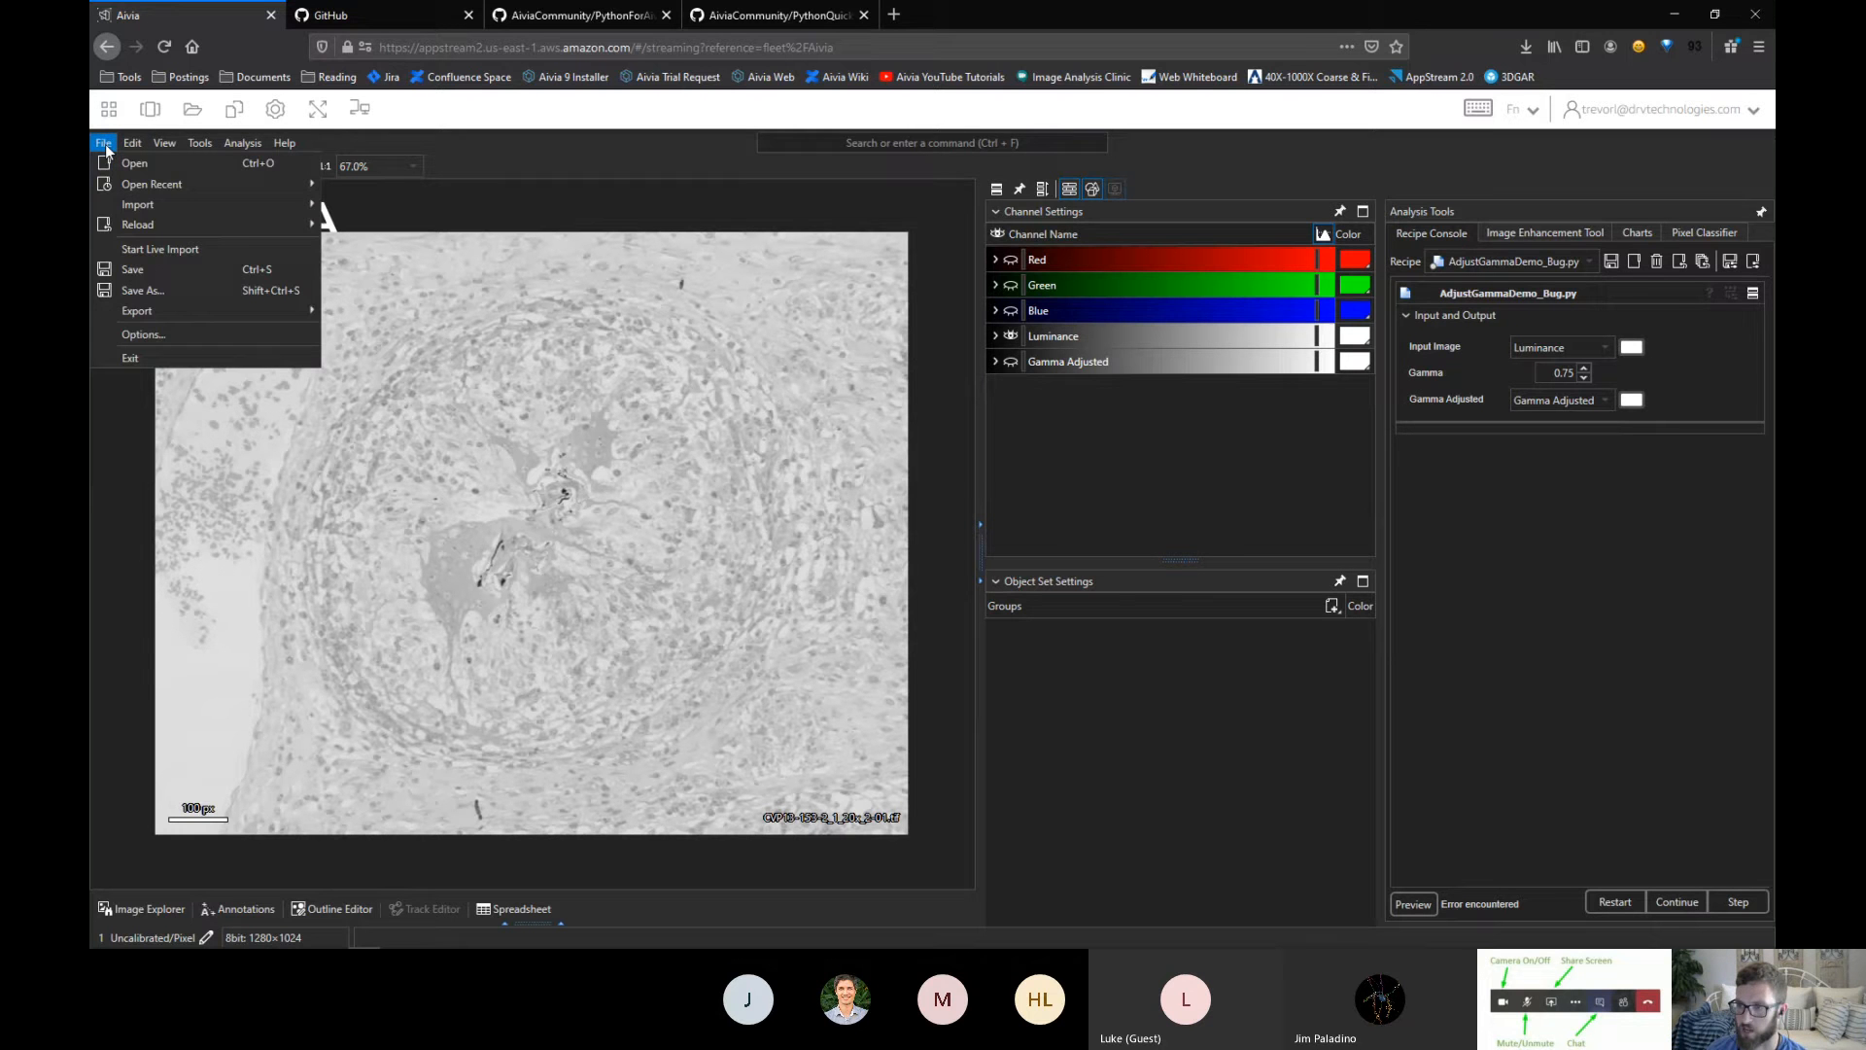
left_click(154, 335)
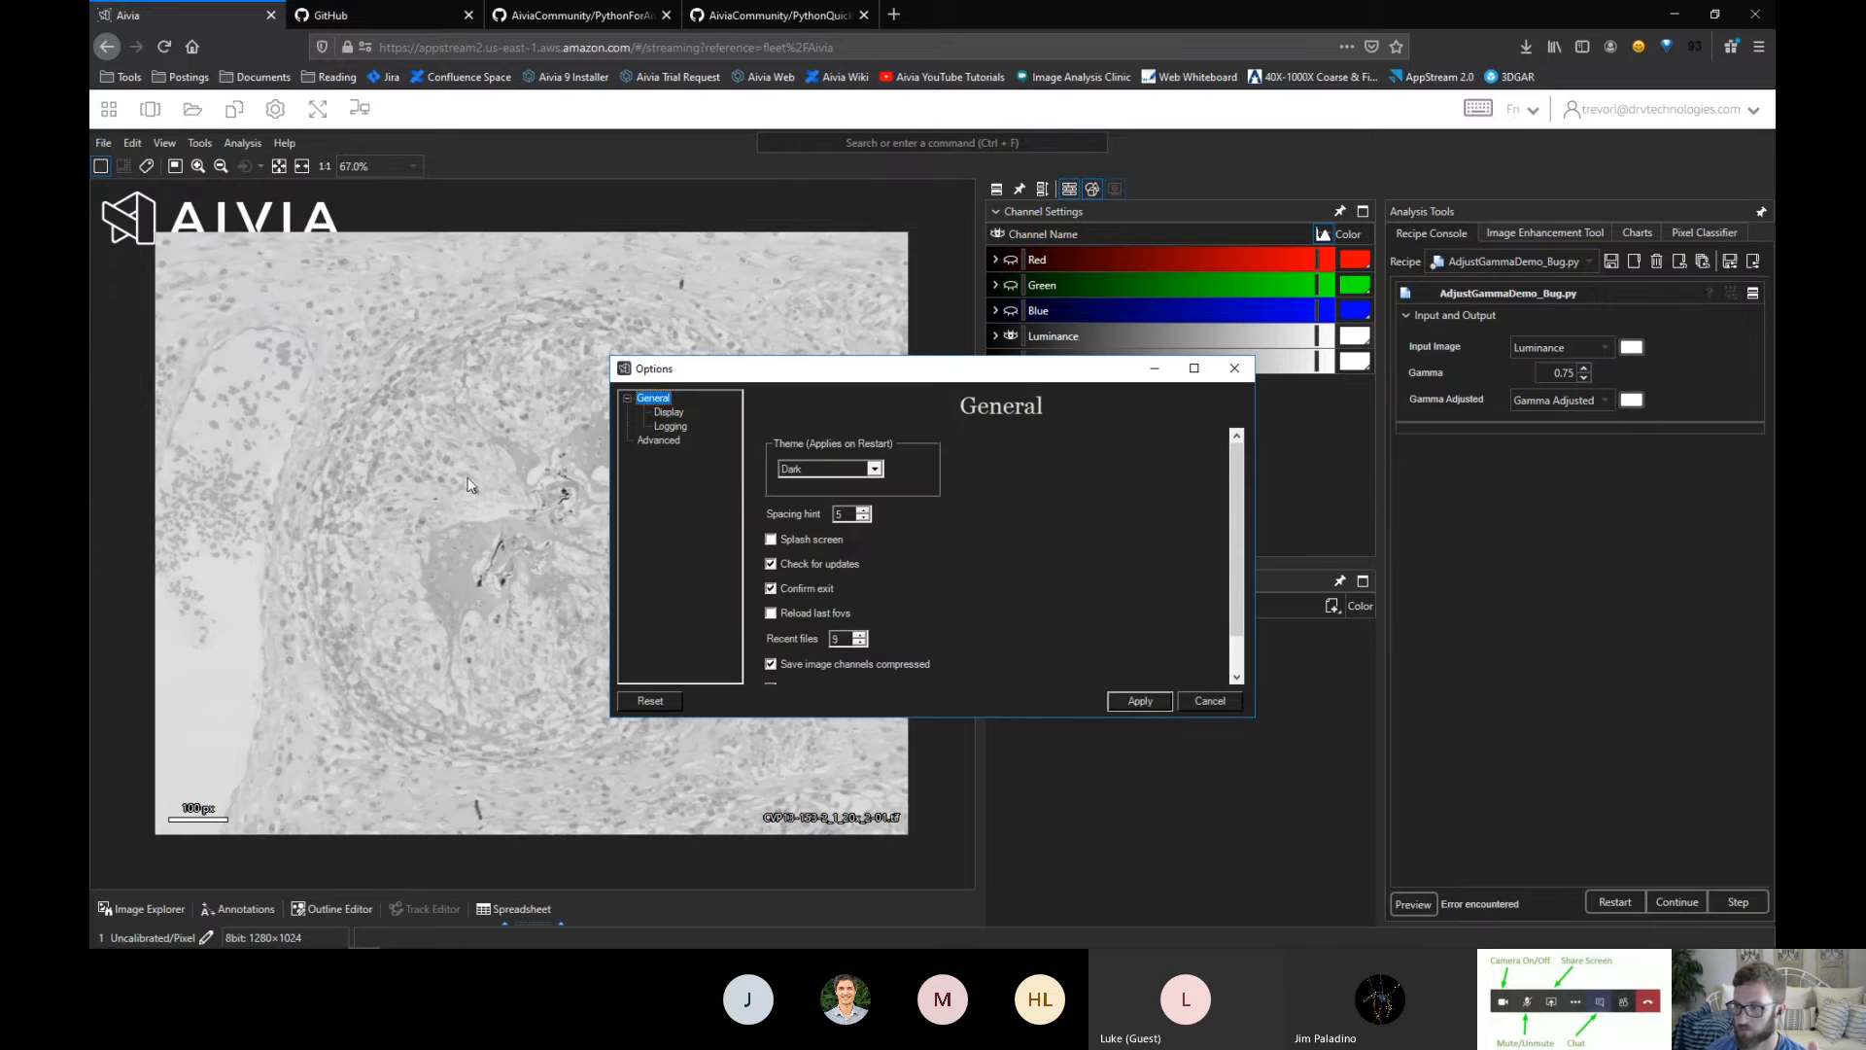
left_click(674, 428)
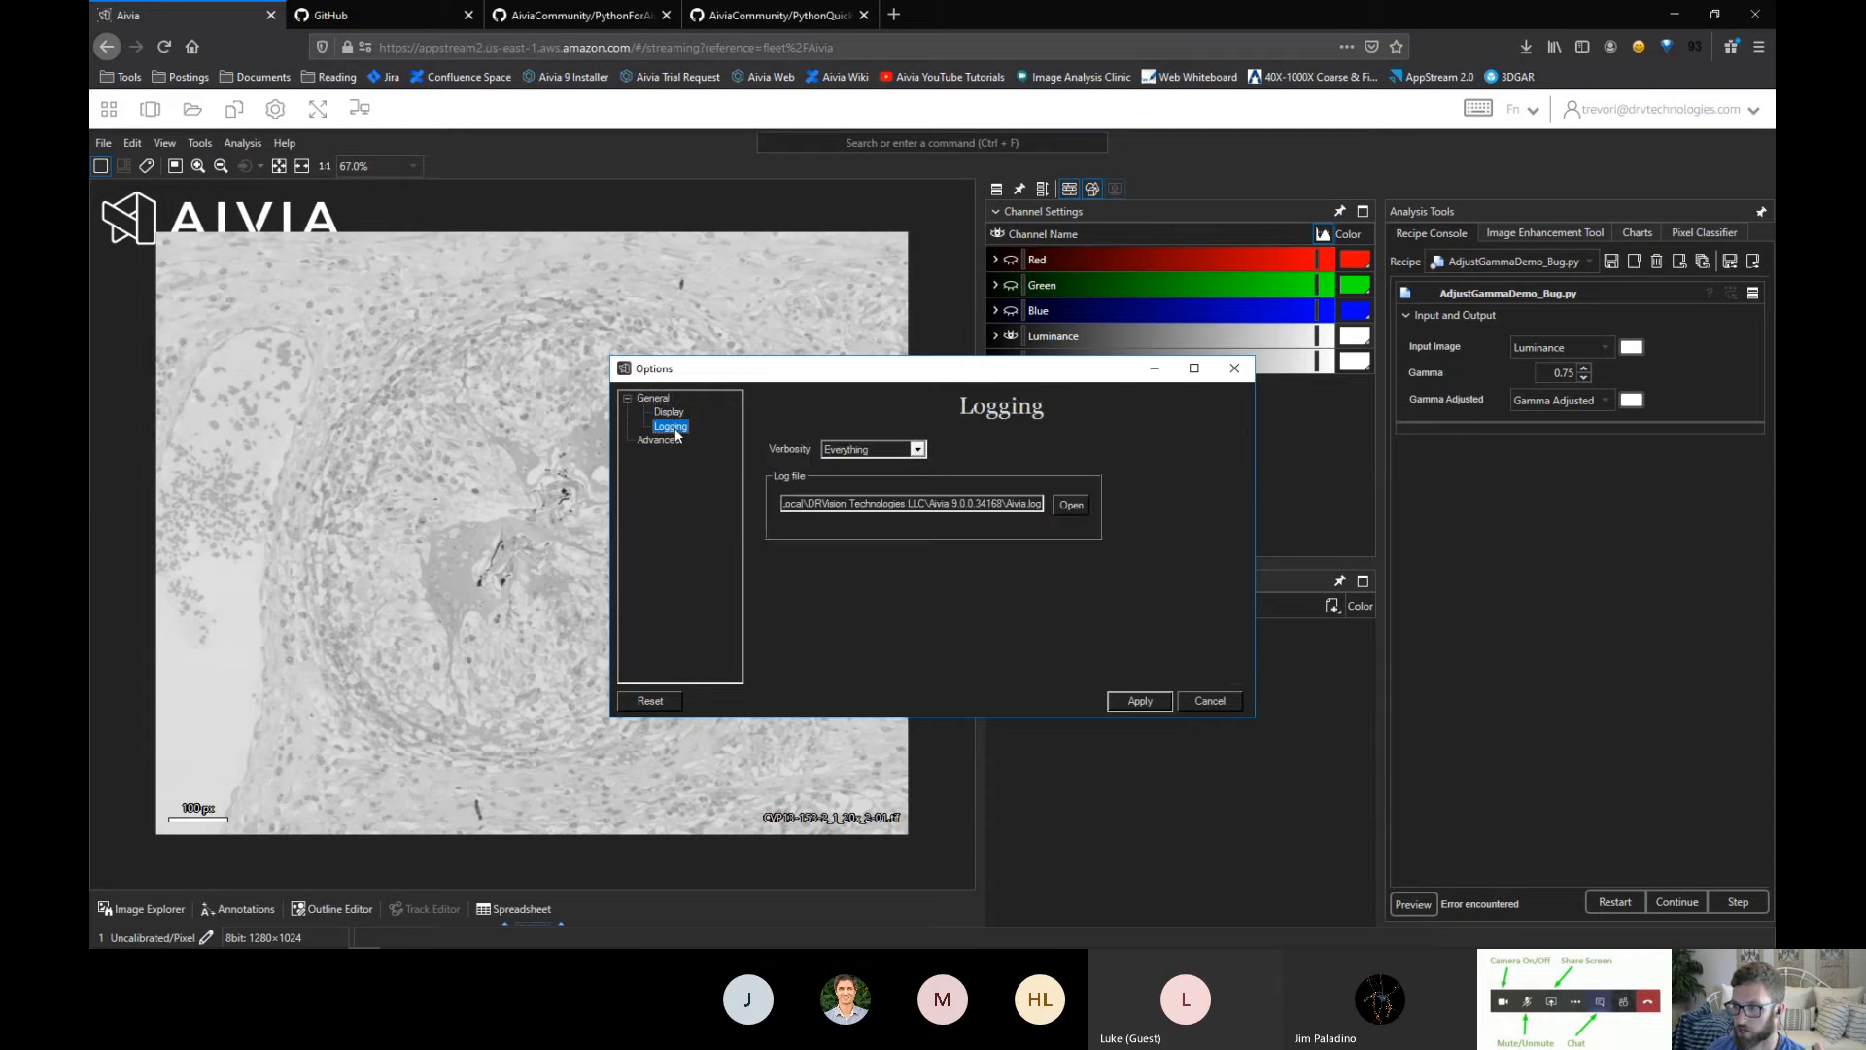
left_click_drag(788, 502, 1059, 510)
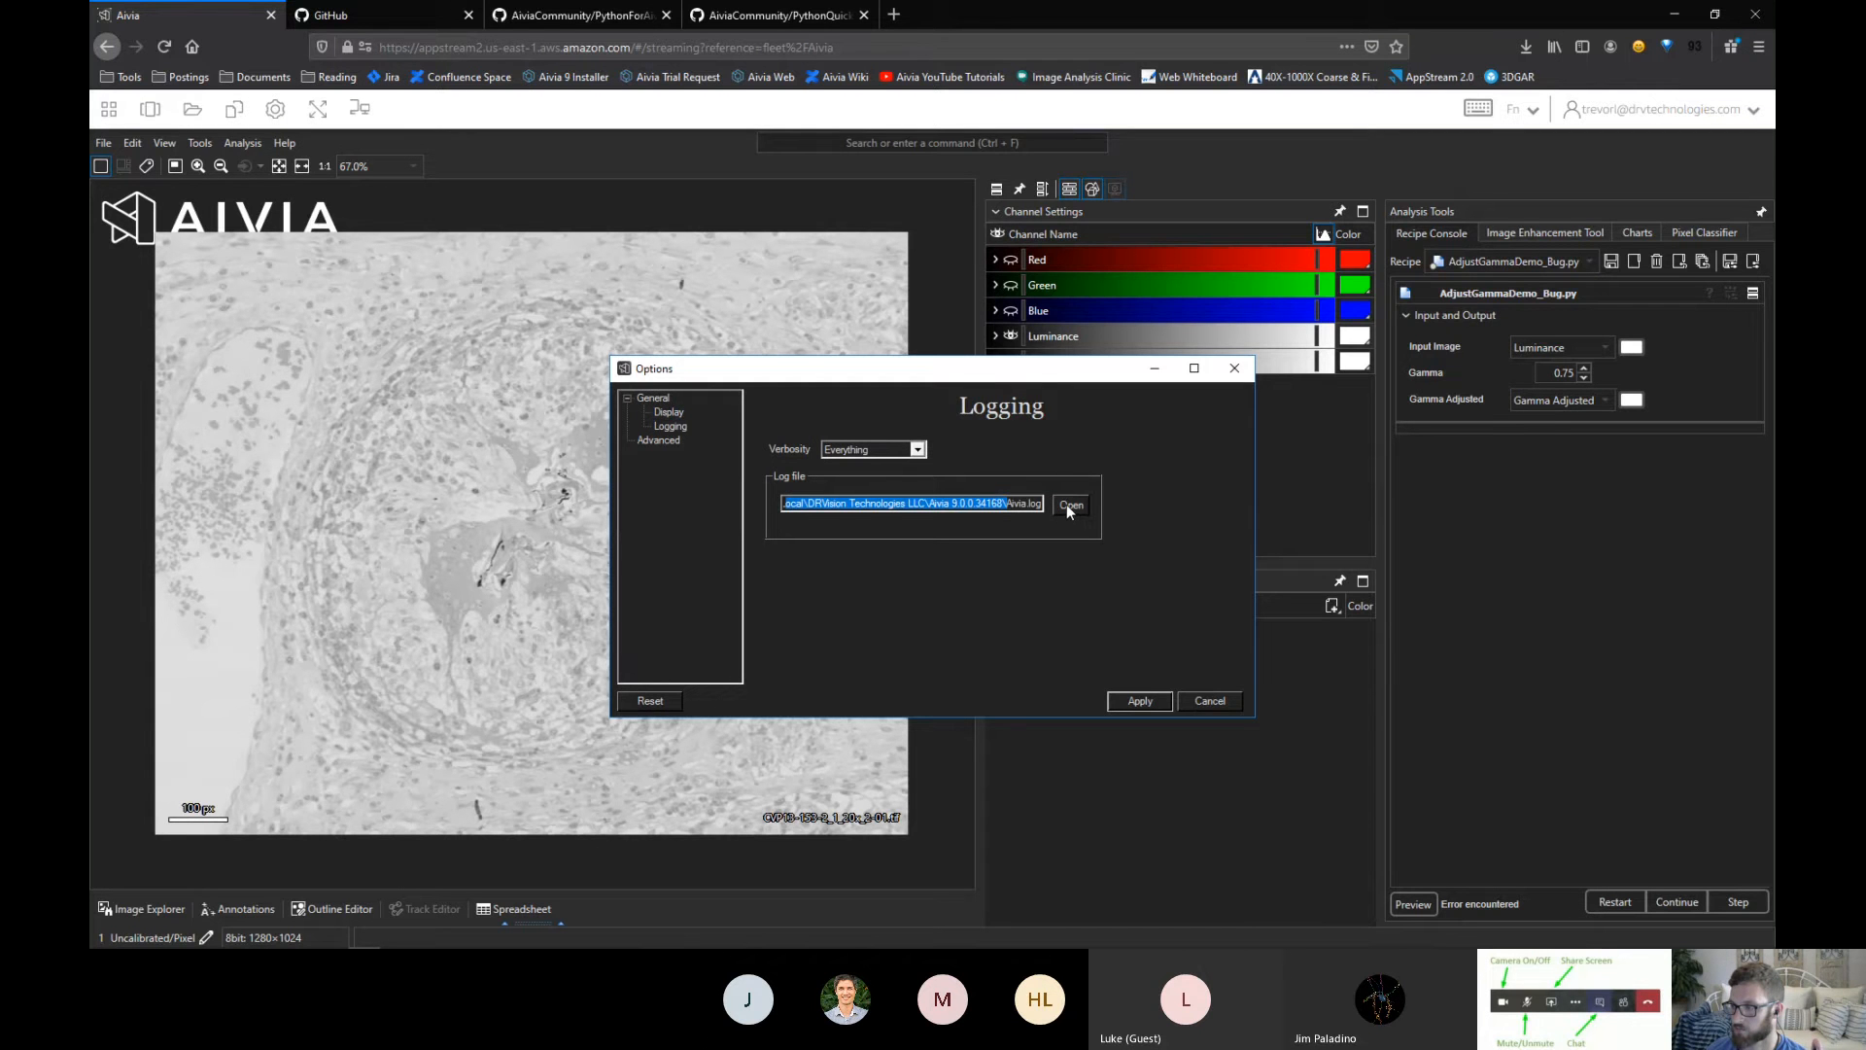
left_click(1069, 505)
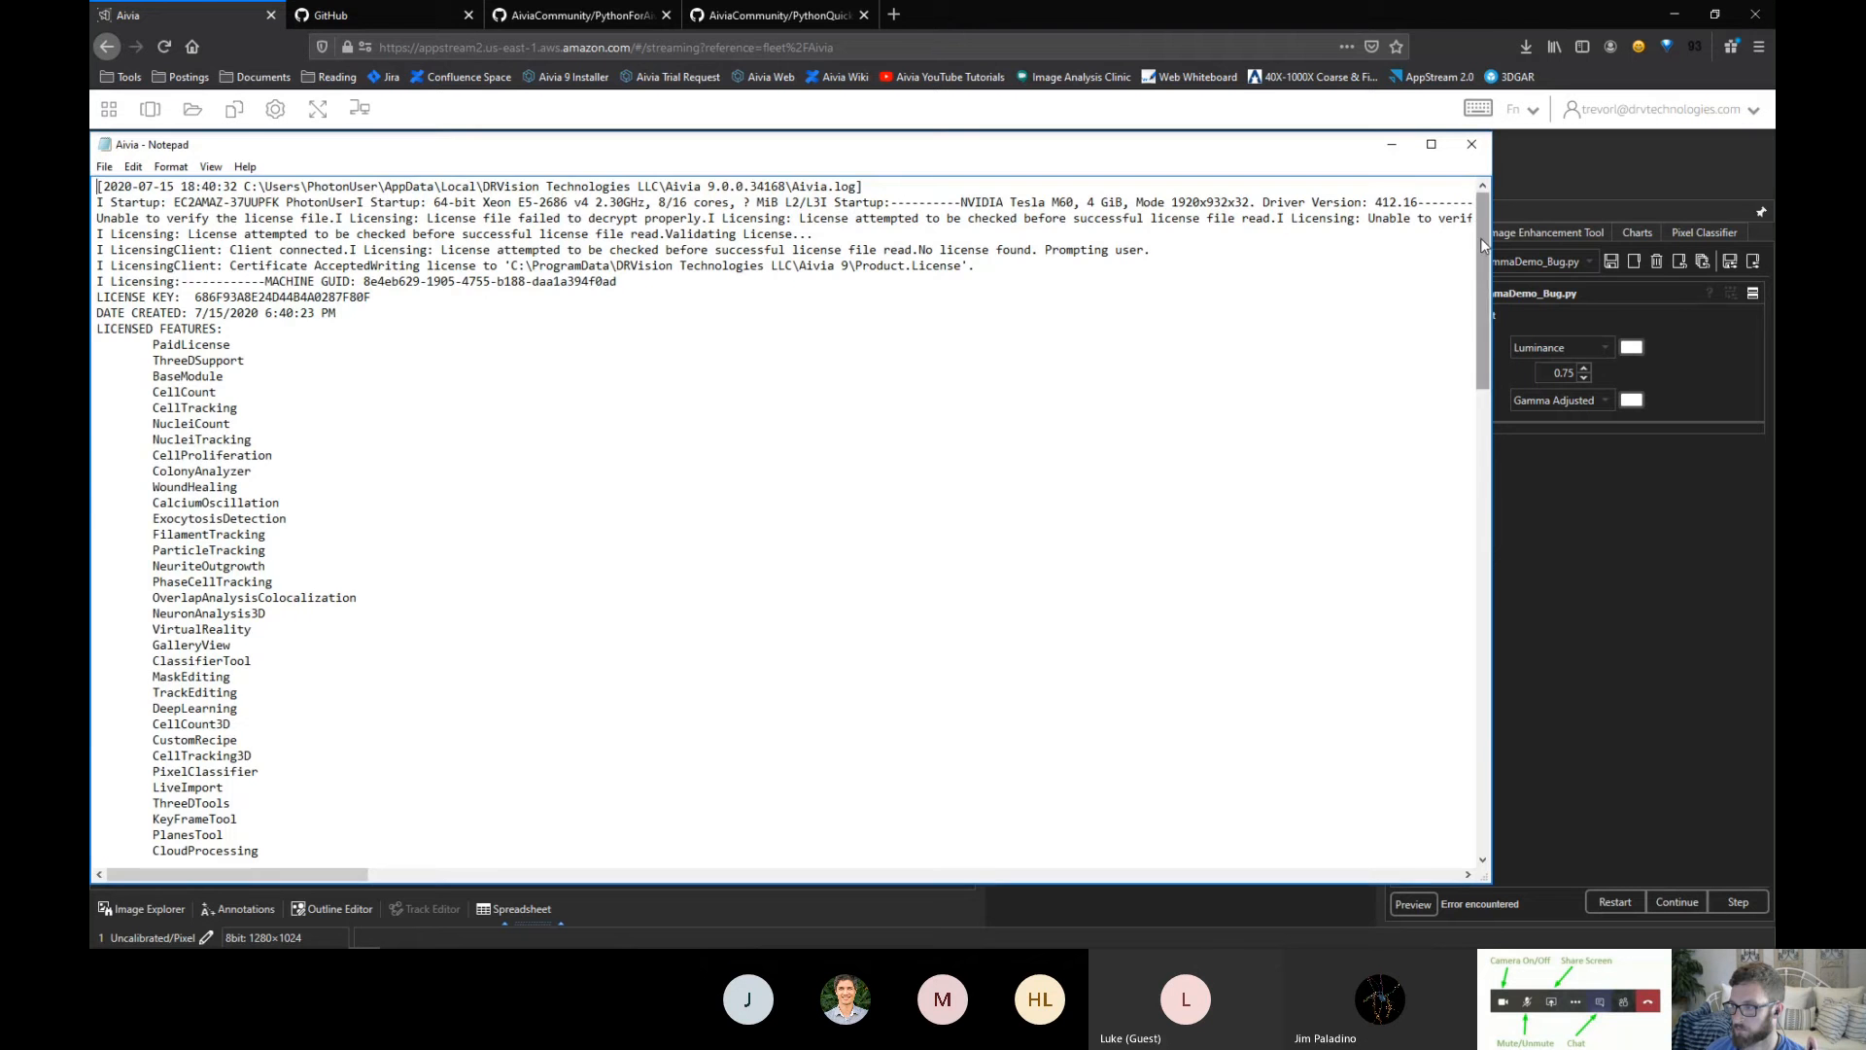
Scroll the log to the tmpA35.tif FileNotFoundException entries, then switch to Notepad++
left_click_drag(1482, 329, 1497, 758)
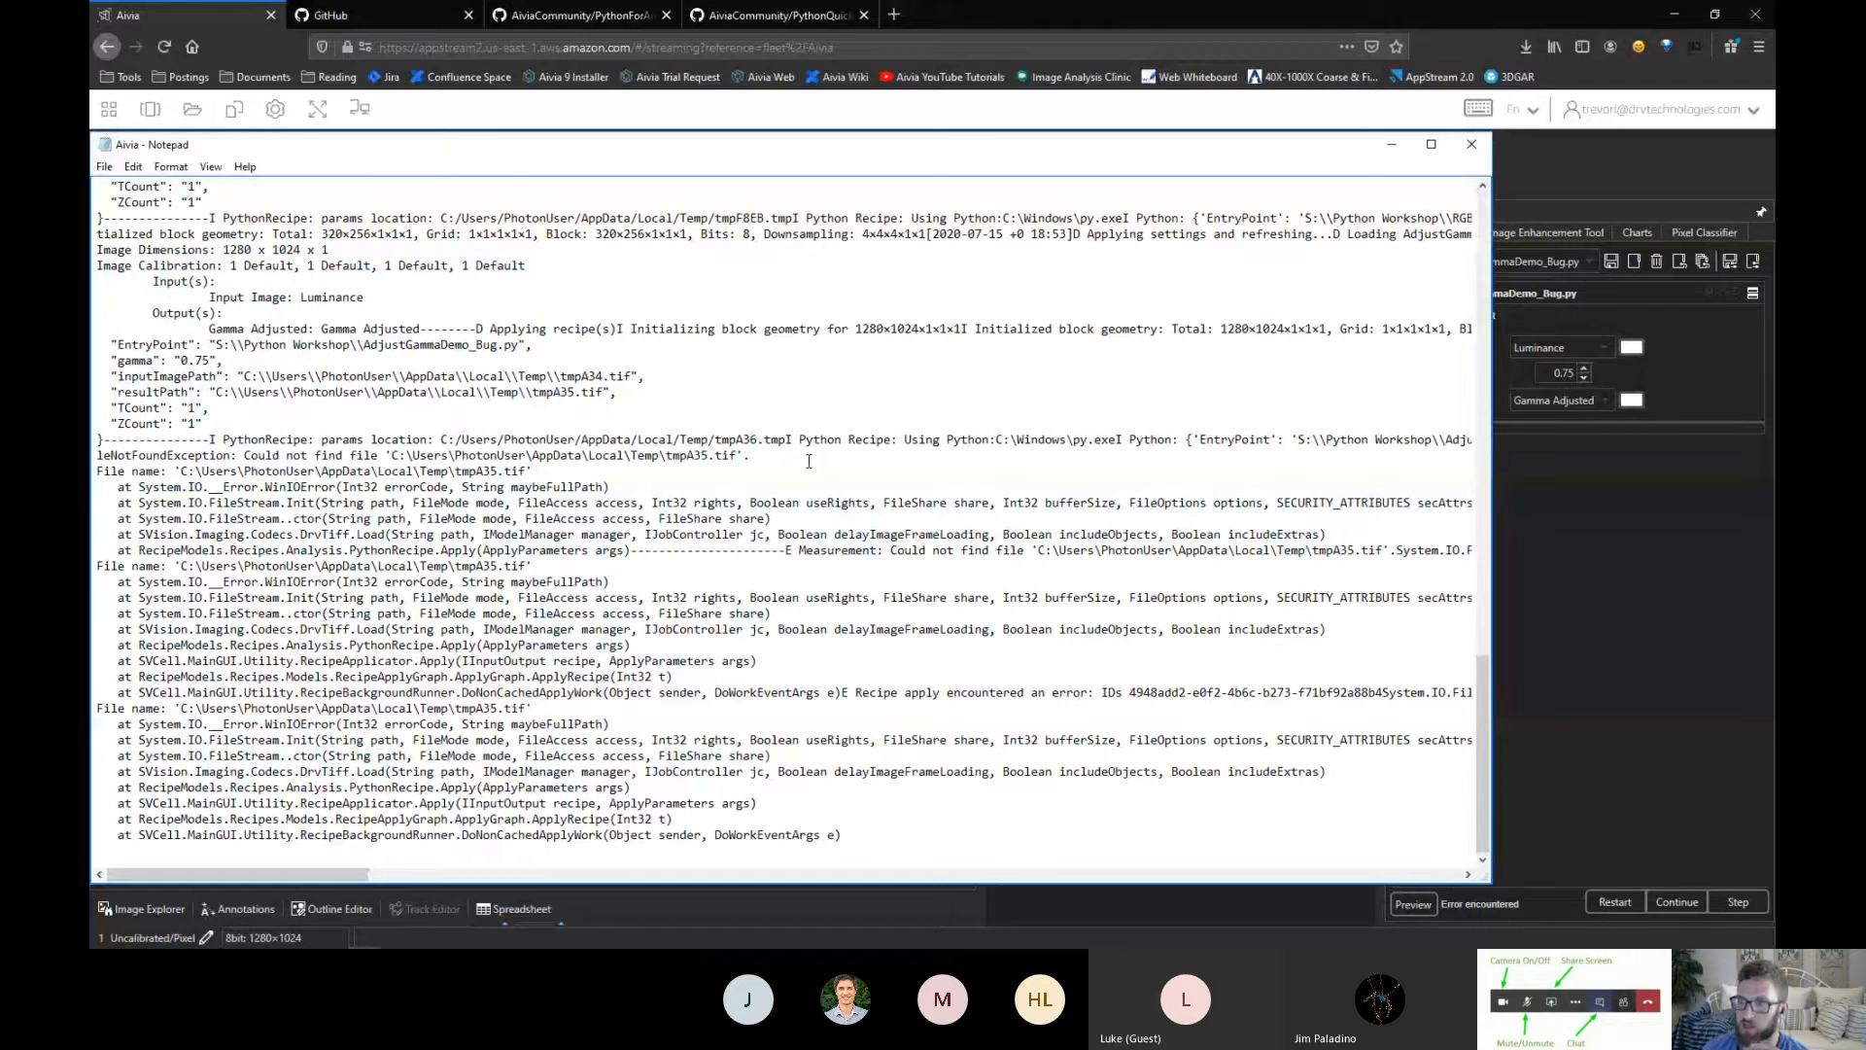
key("alt+Tab")
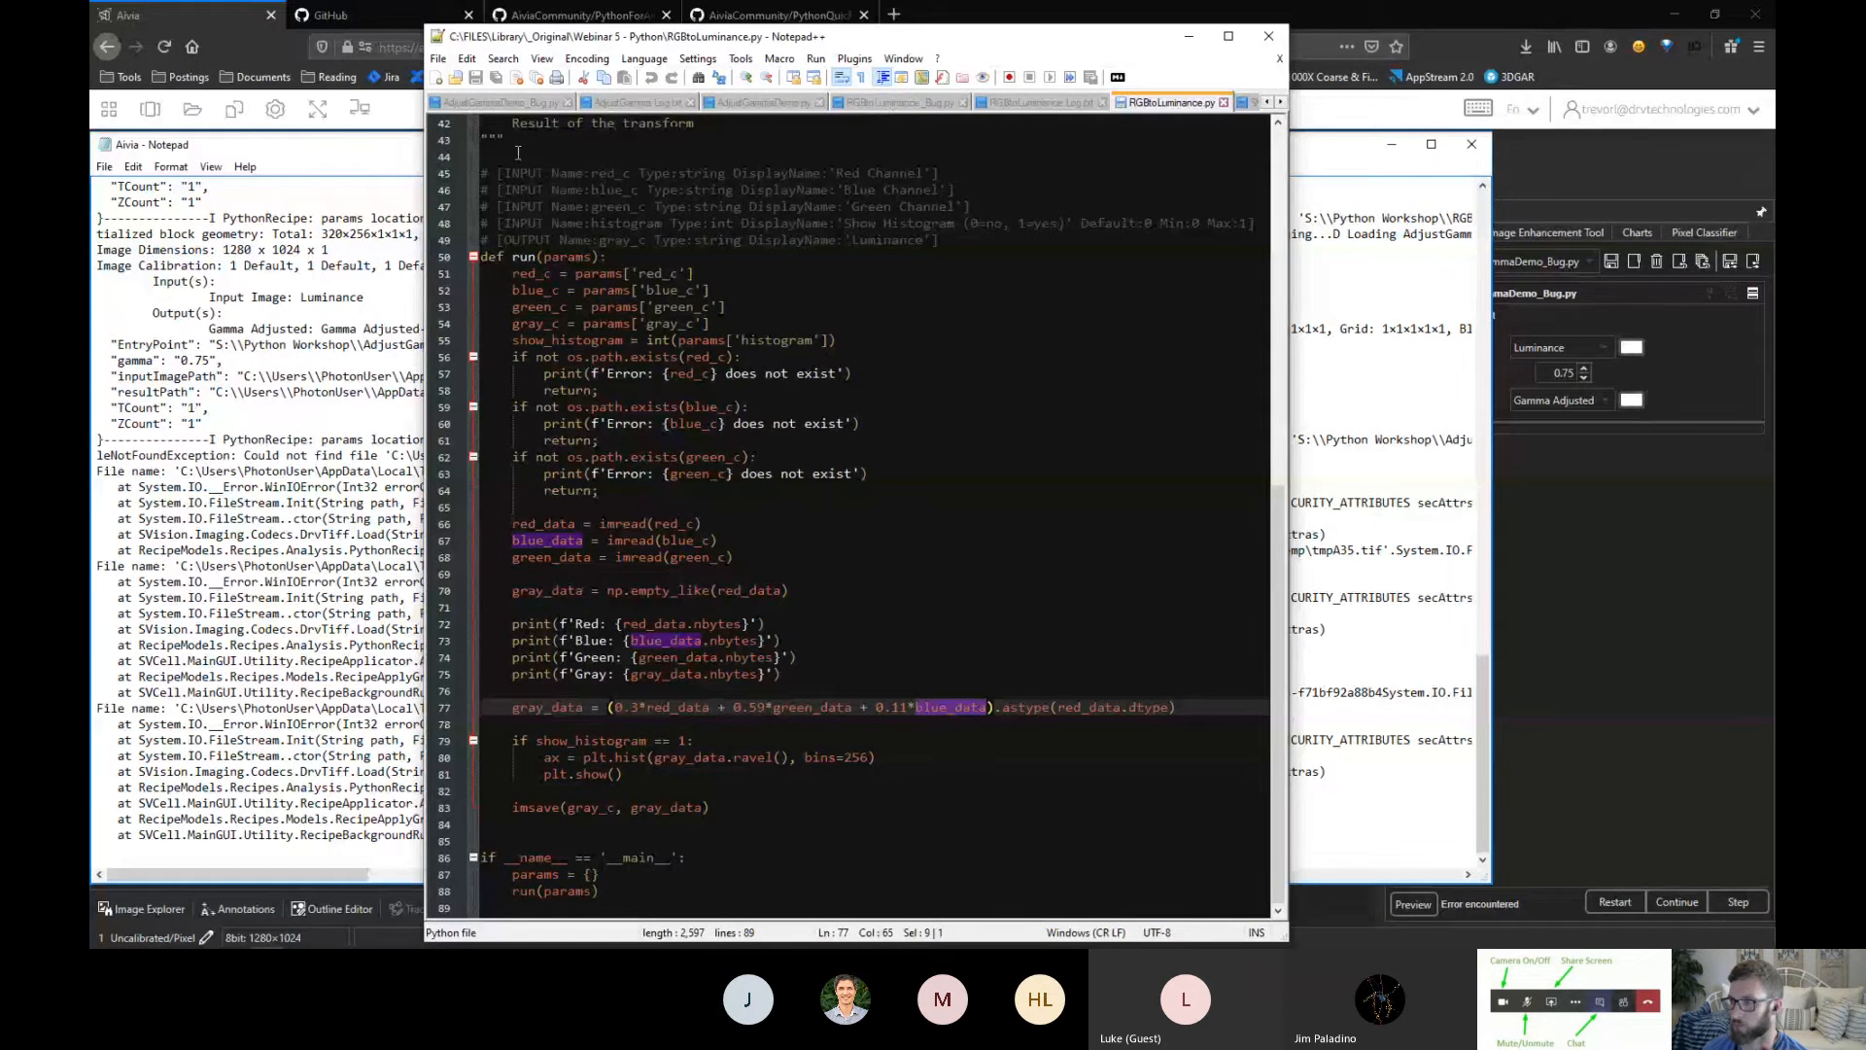
Show the AdjustGamma Log.txt tab in a wider editor and highlight the traceback start on line 158
left_click(653, 104)
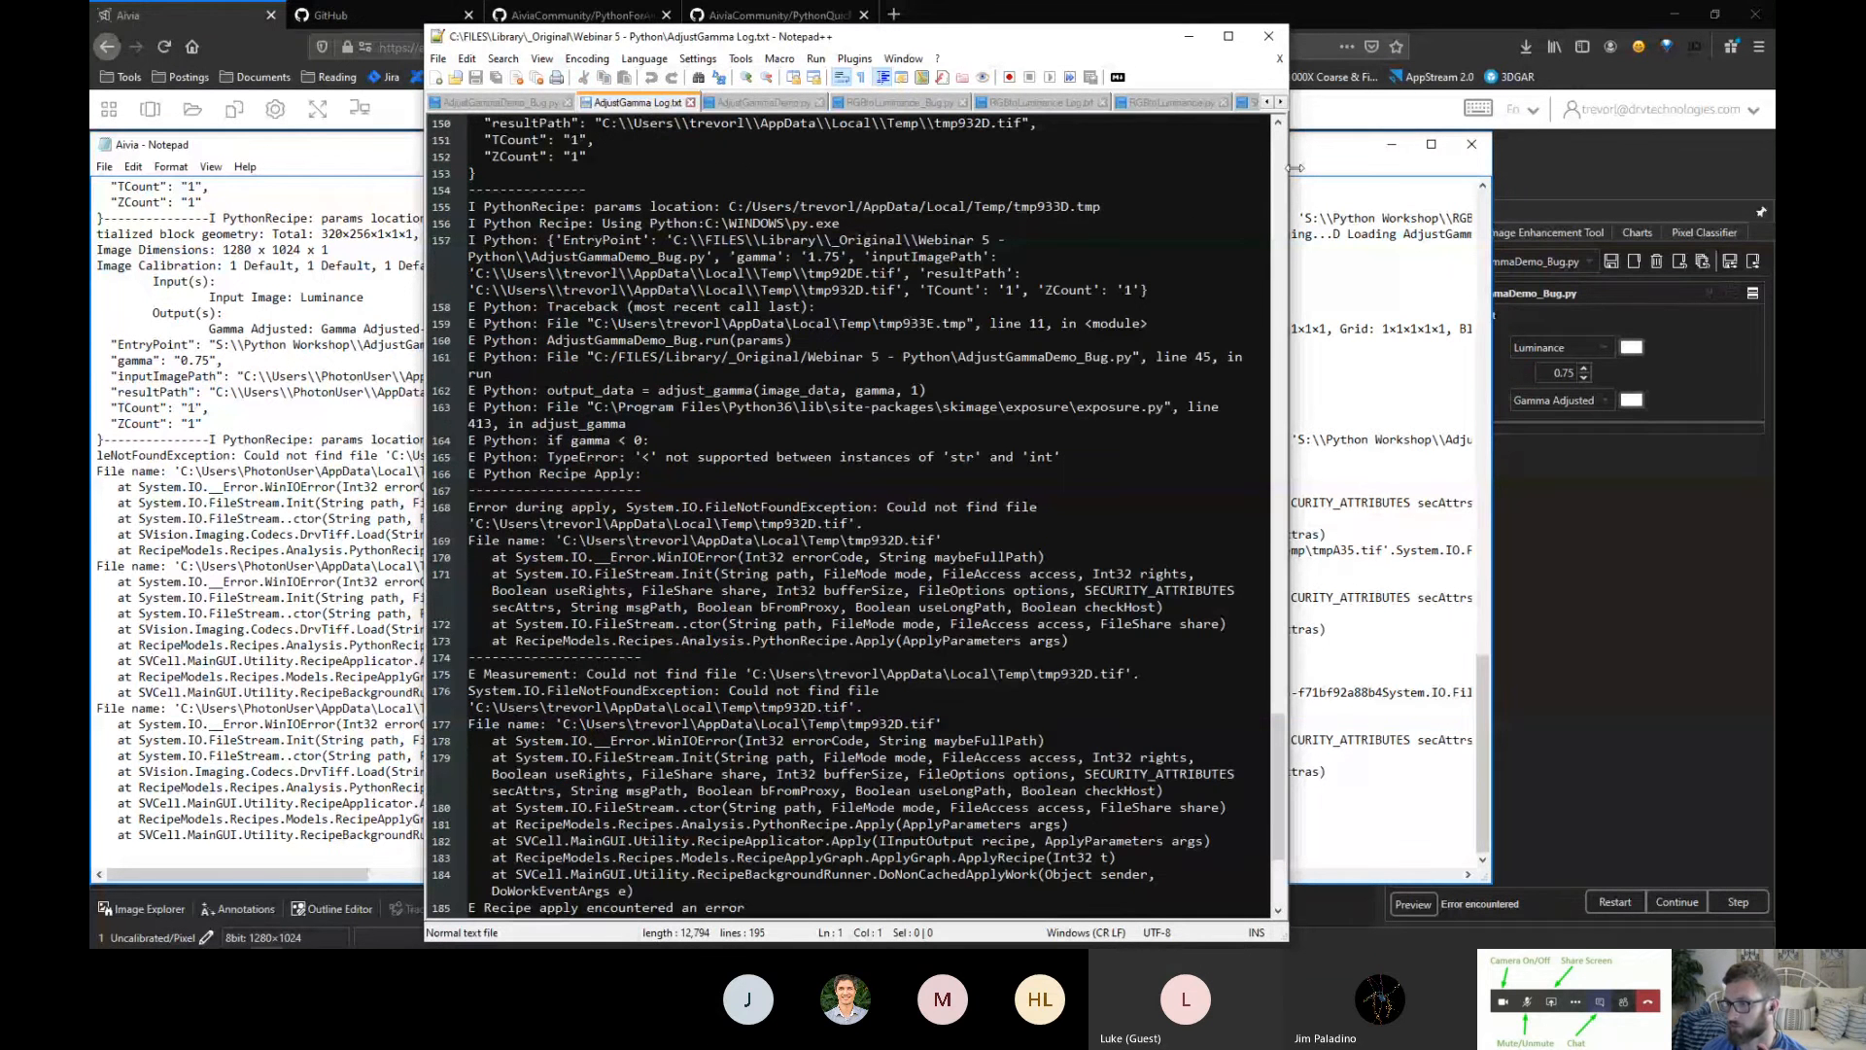
left_click_drag(1292, 168, 1756, 168)
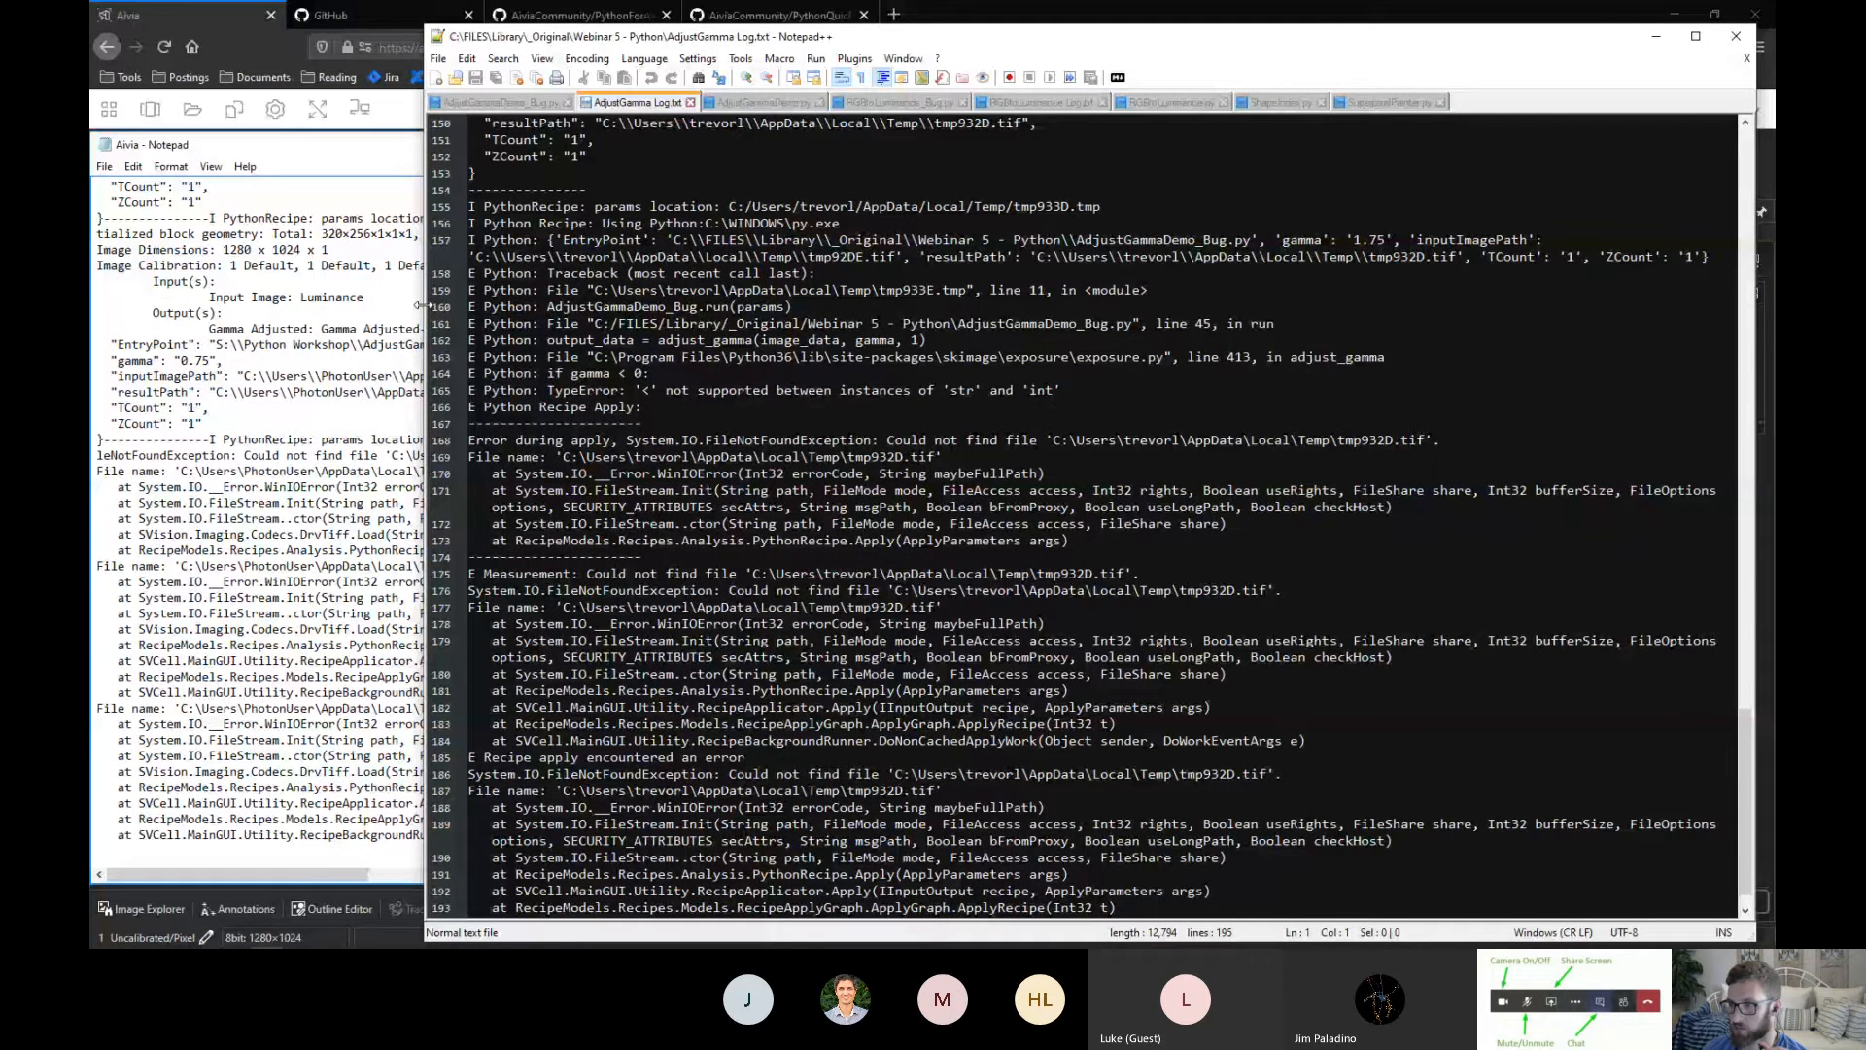
left_click_drag(419, 306, 330, 352)
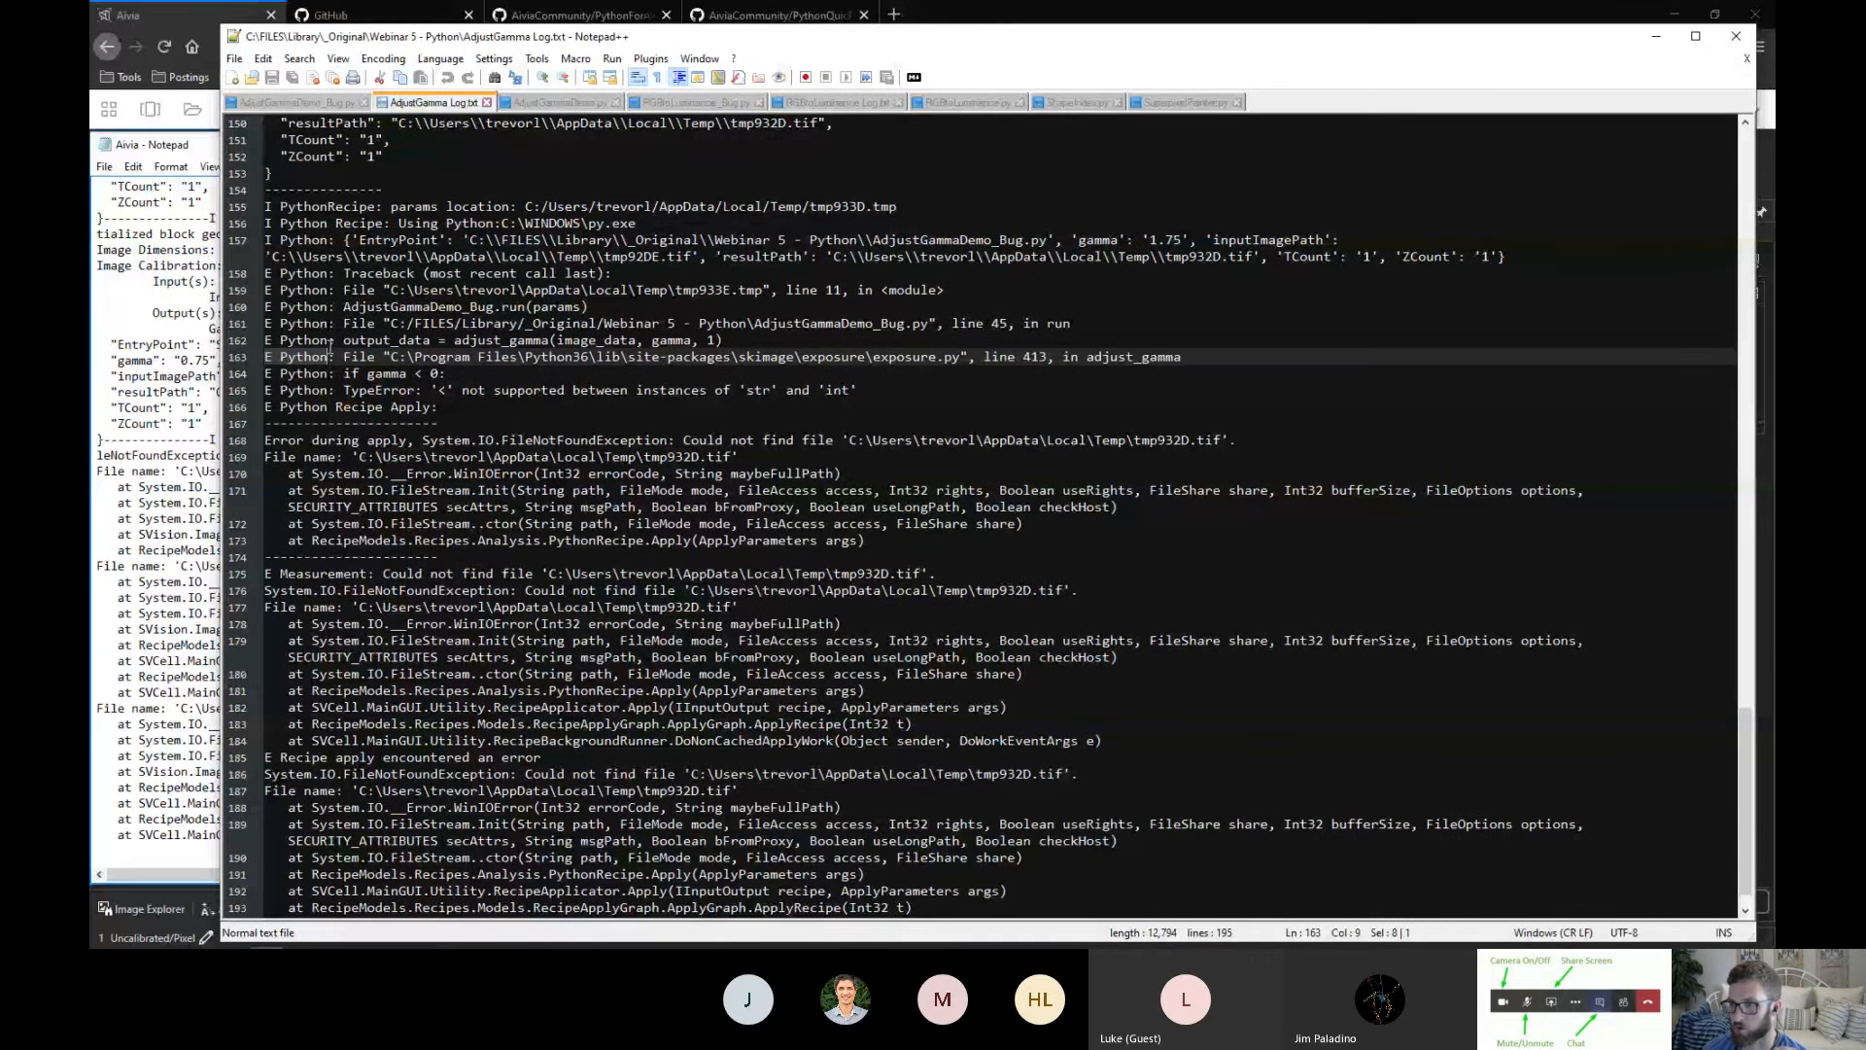
left_click(268, 274)
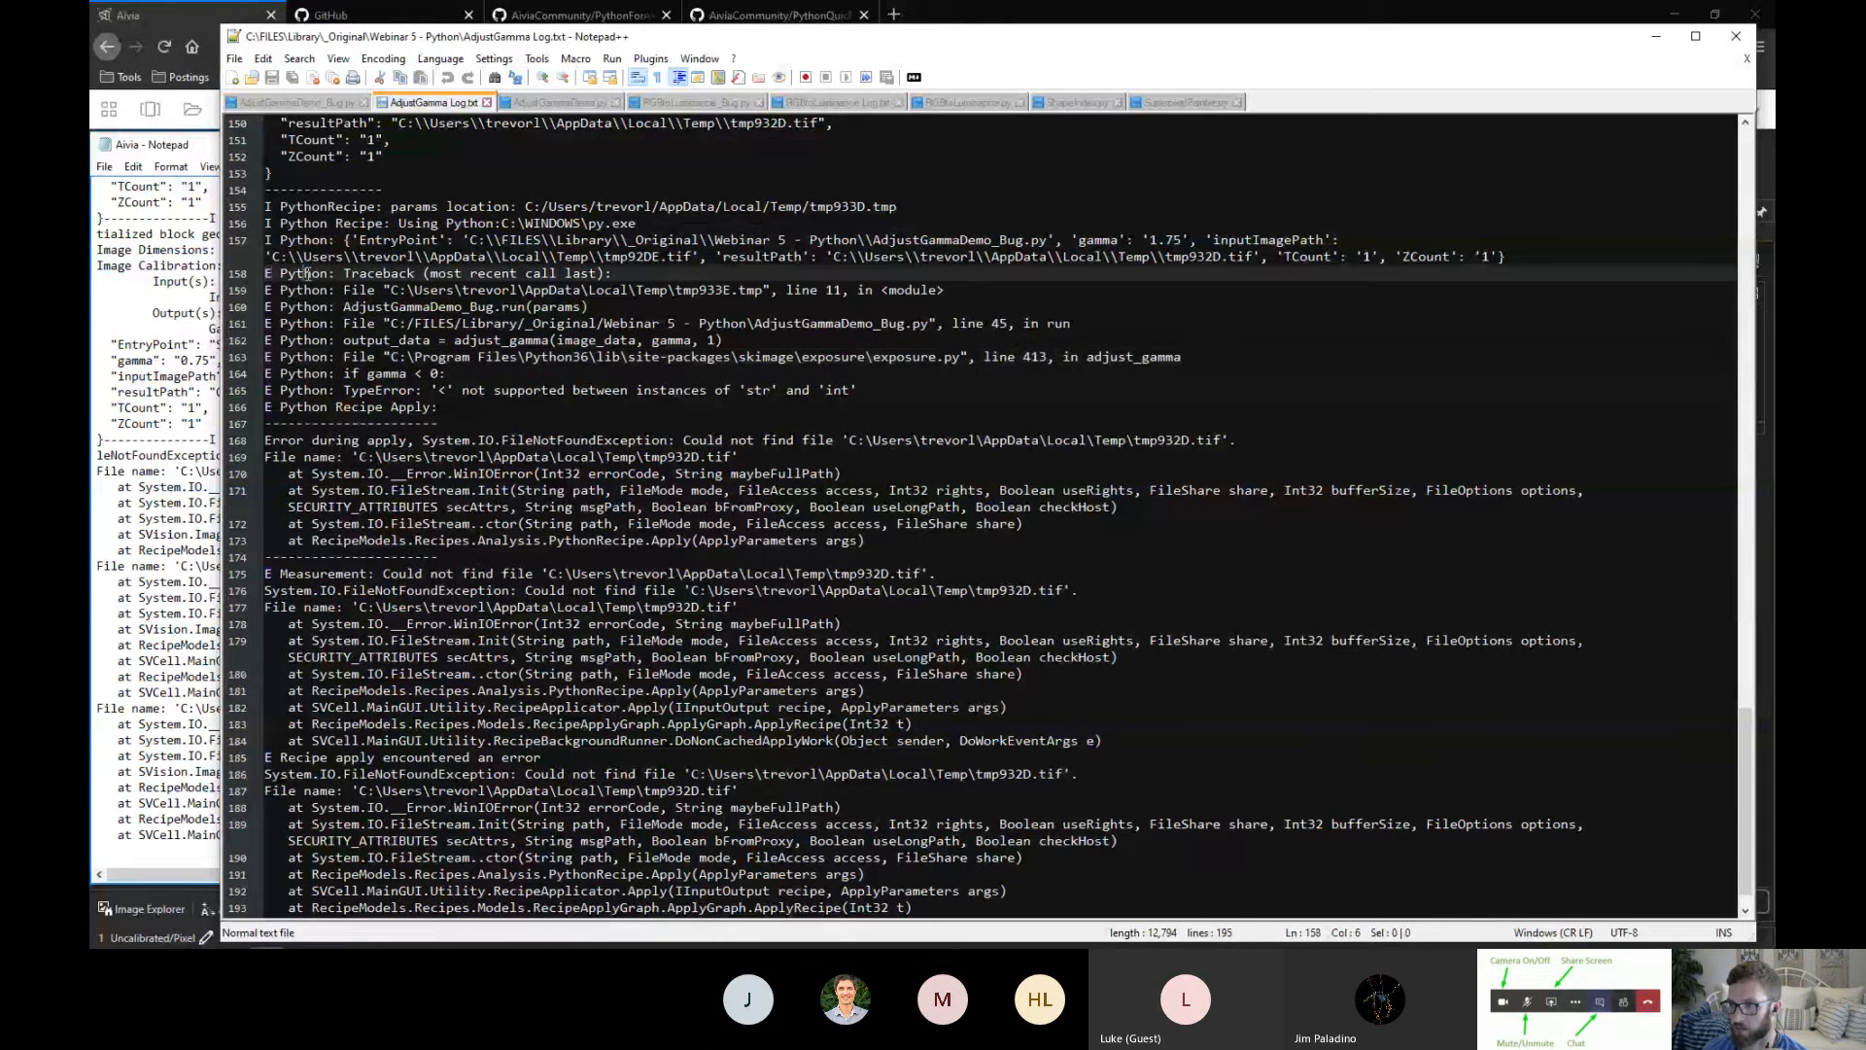
double_click(306, 276)
scroll(892, 611, "down", 1)
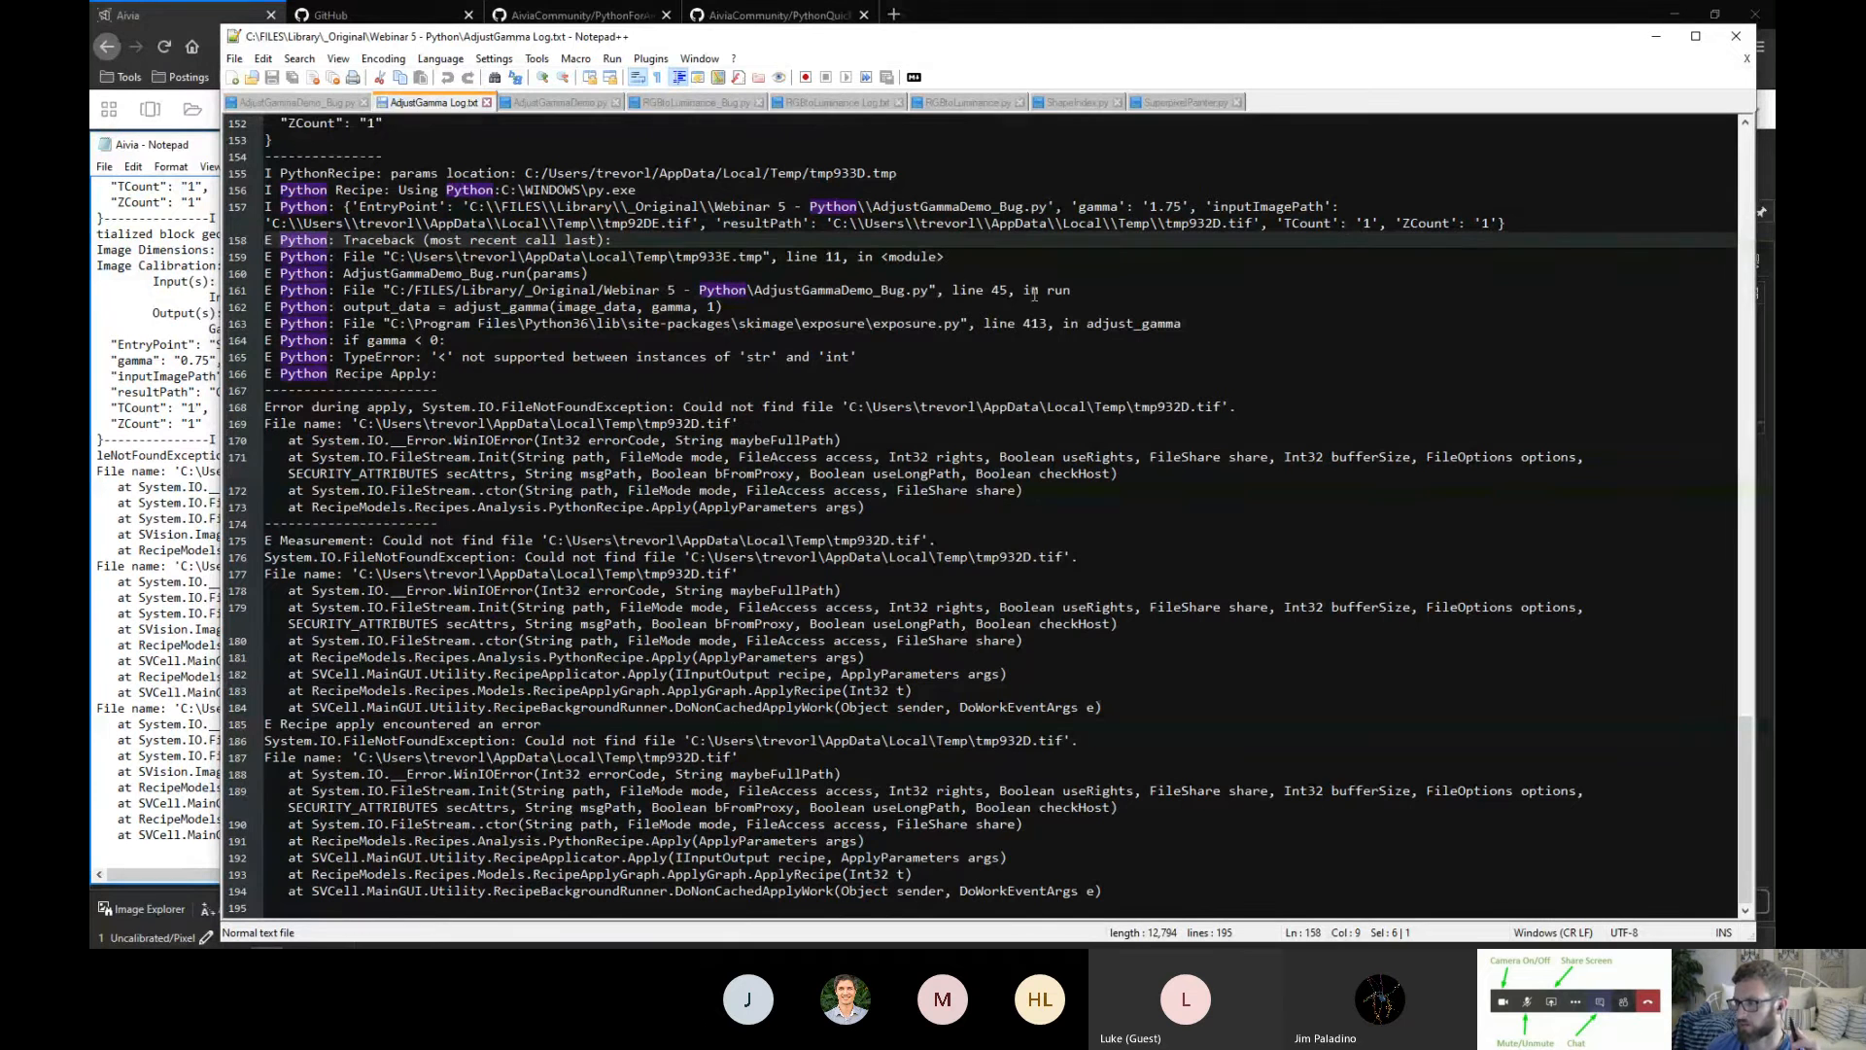
Highlight the traceback's line 45 and 413 references, the gamma-versus-0 comparison and the int TypeError
double_click(999, 289)
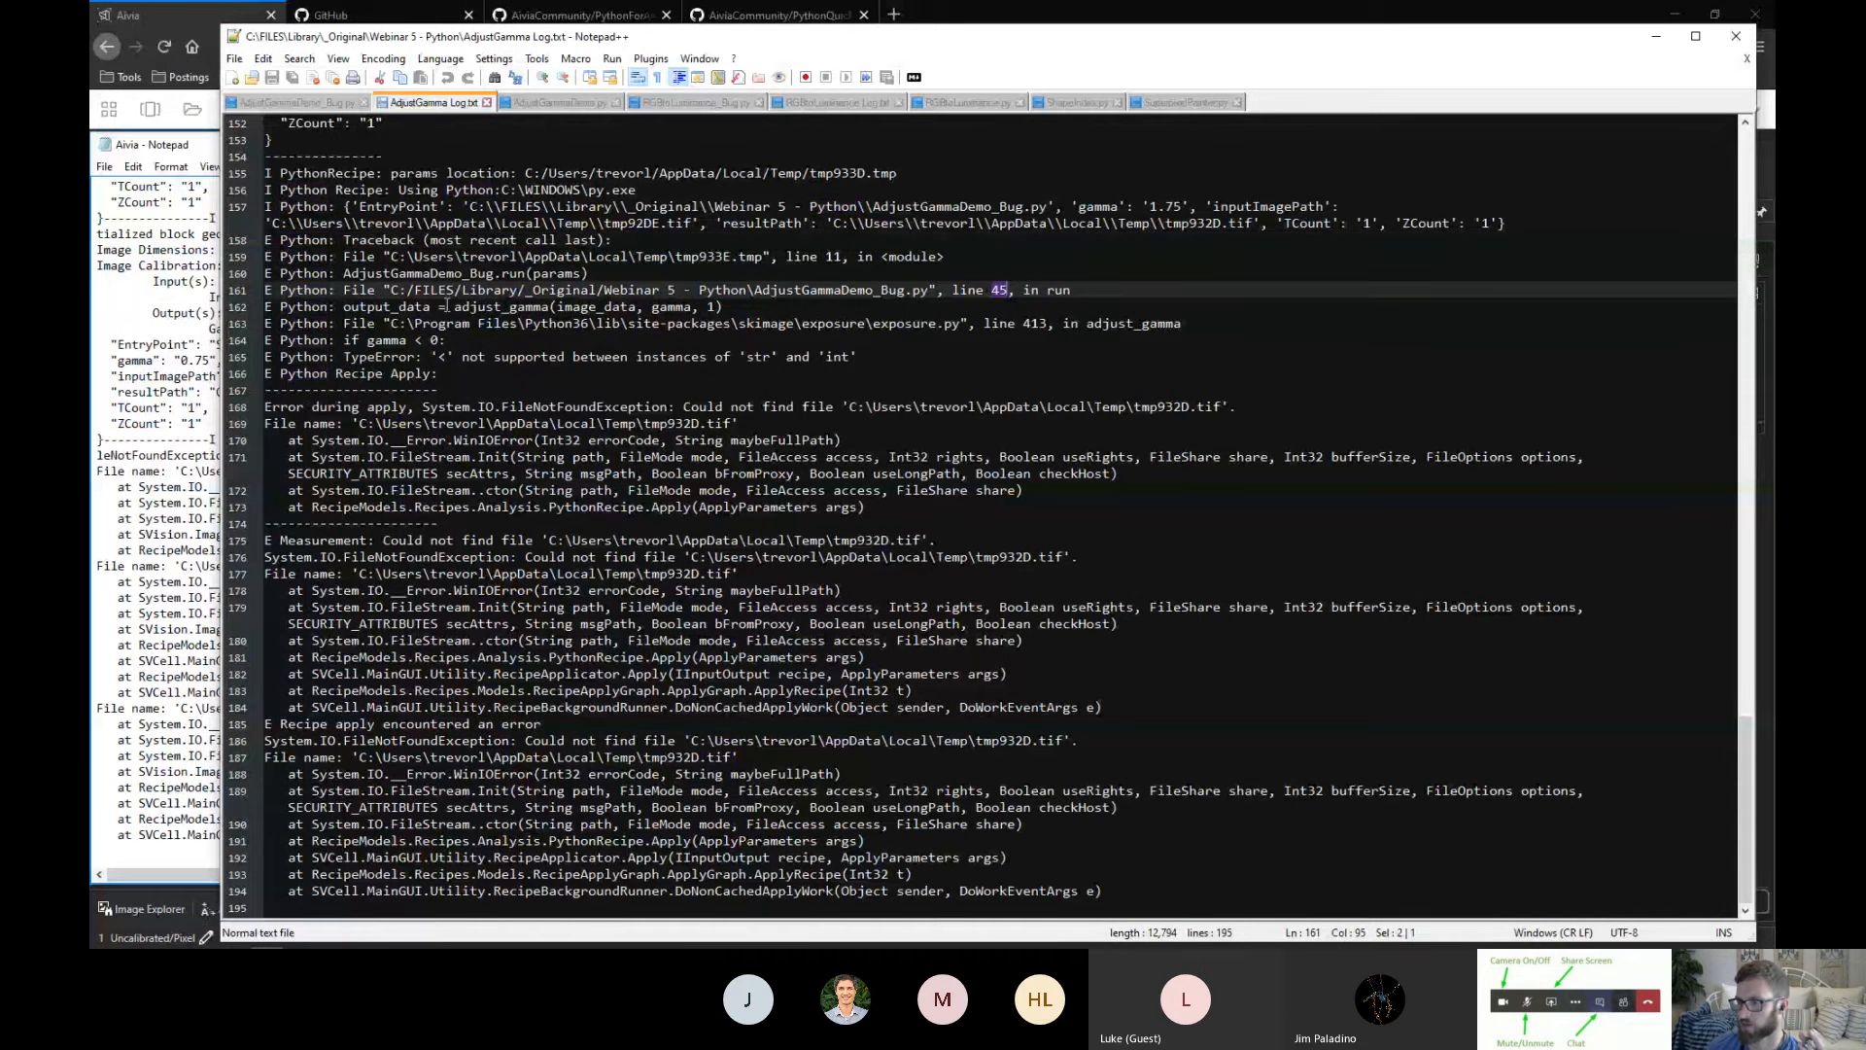
left_click_drag(343, 306, 739, 307)
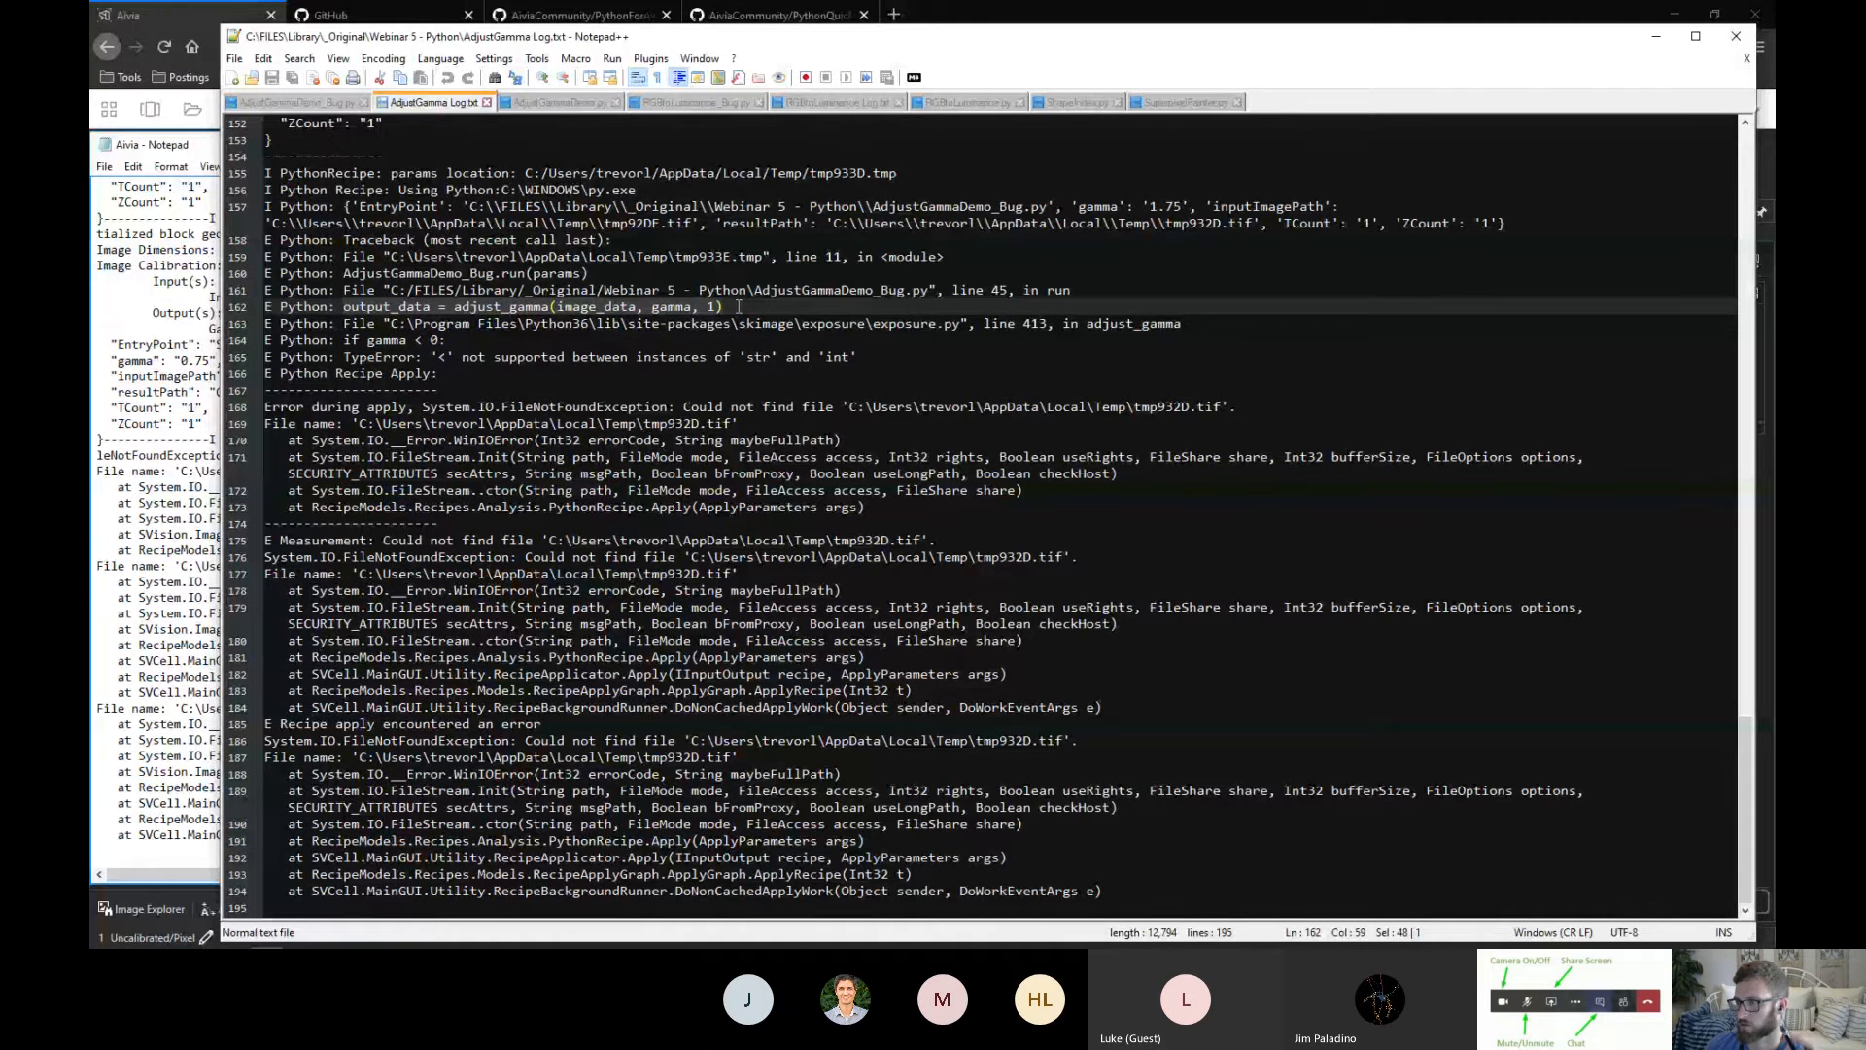
left_click_drag(997, 290, 1005, 290)
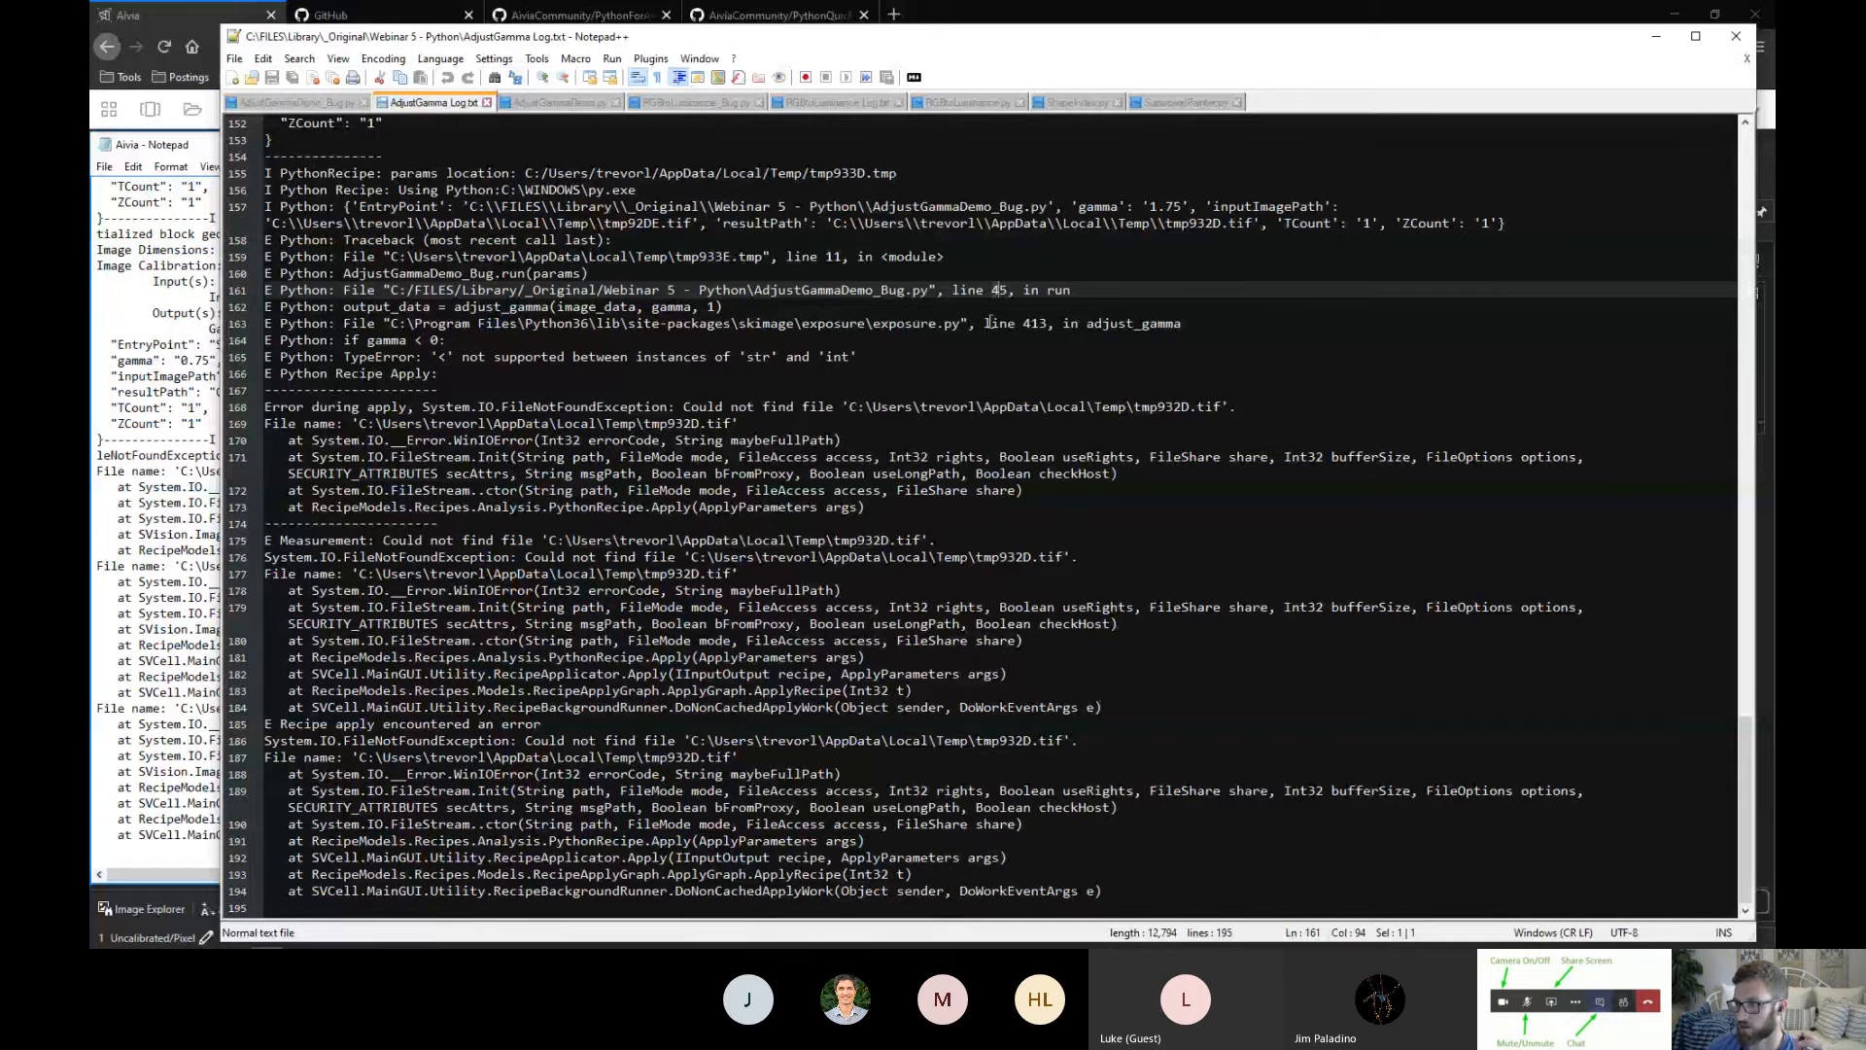
left_click_drag(985, 323, 1048, 322)
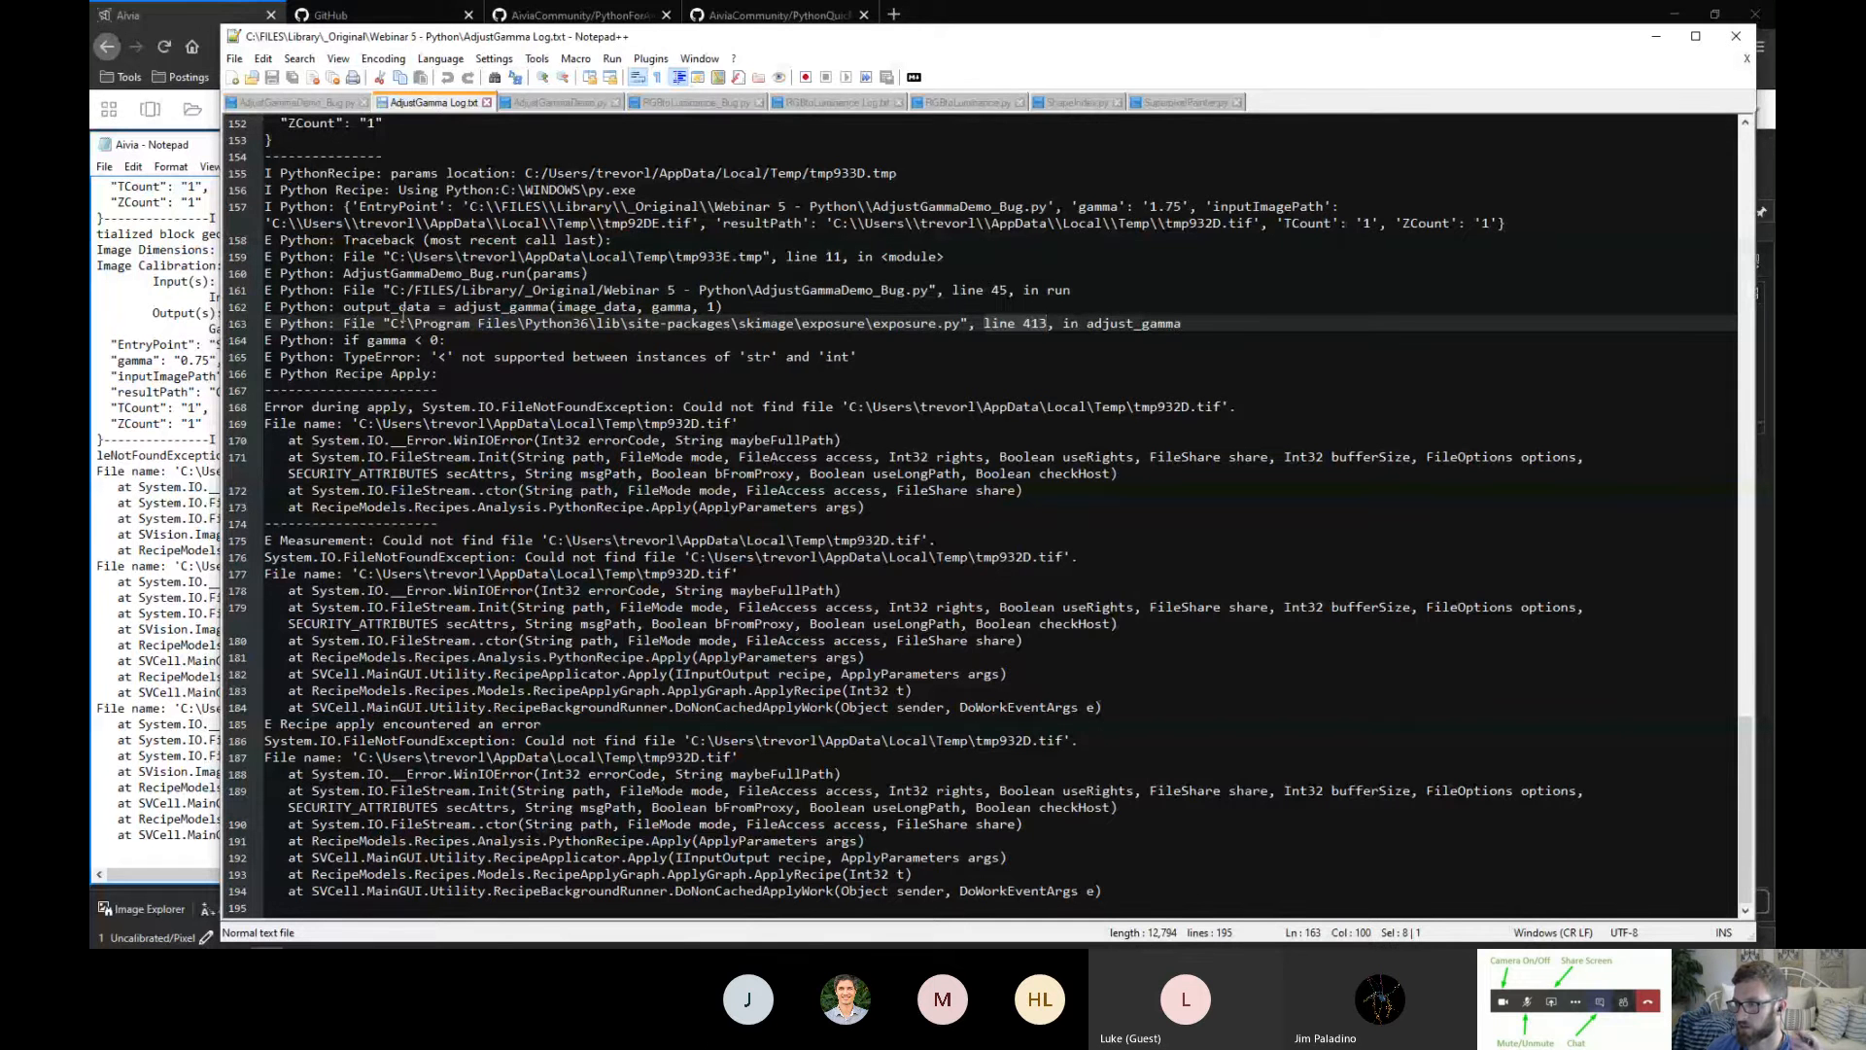
double_click(418, 340)
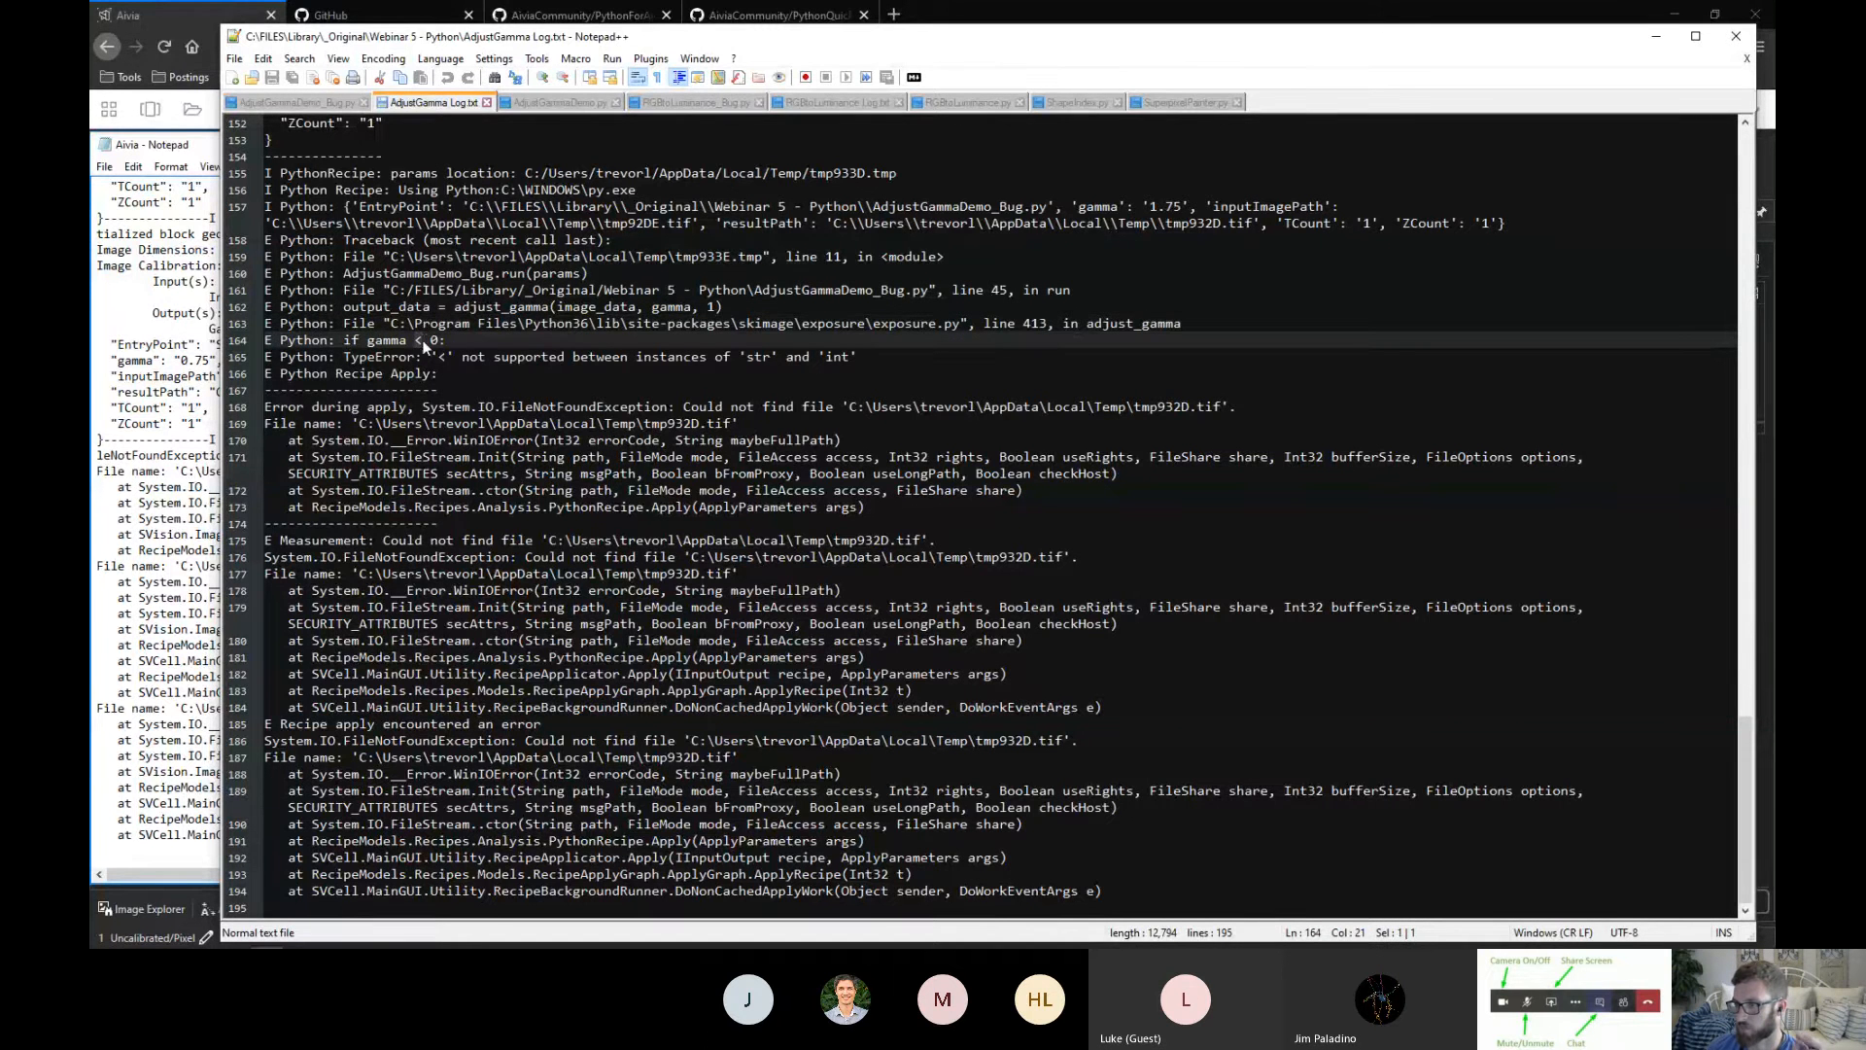
double_click(440, 357)
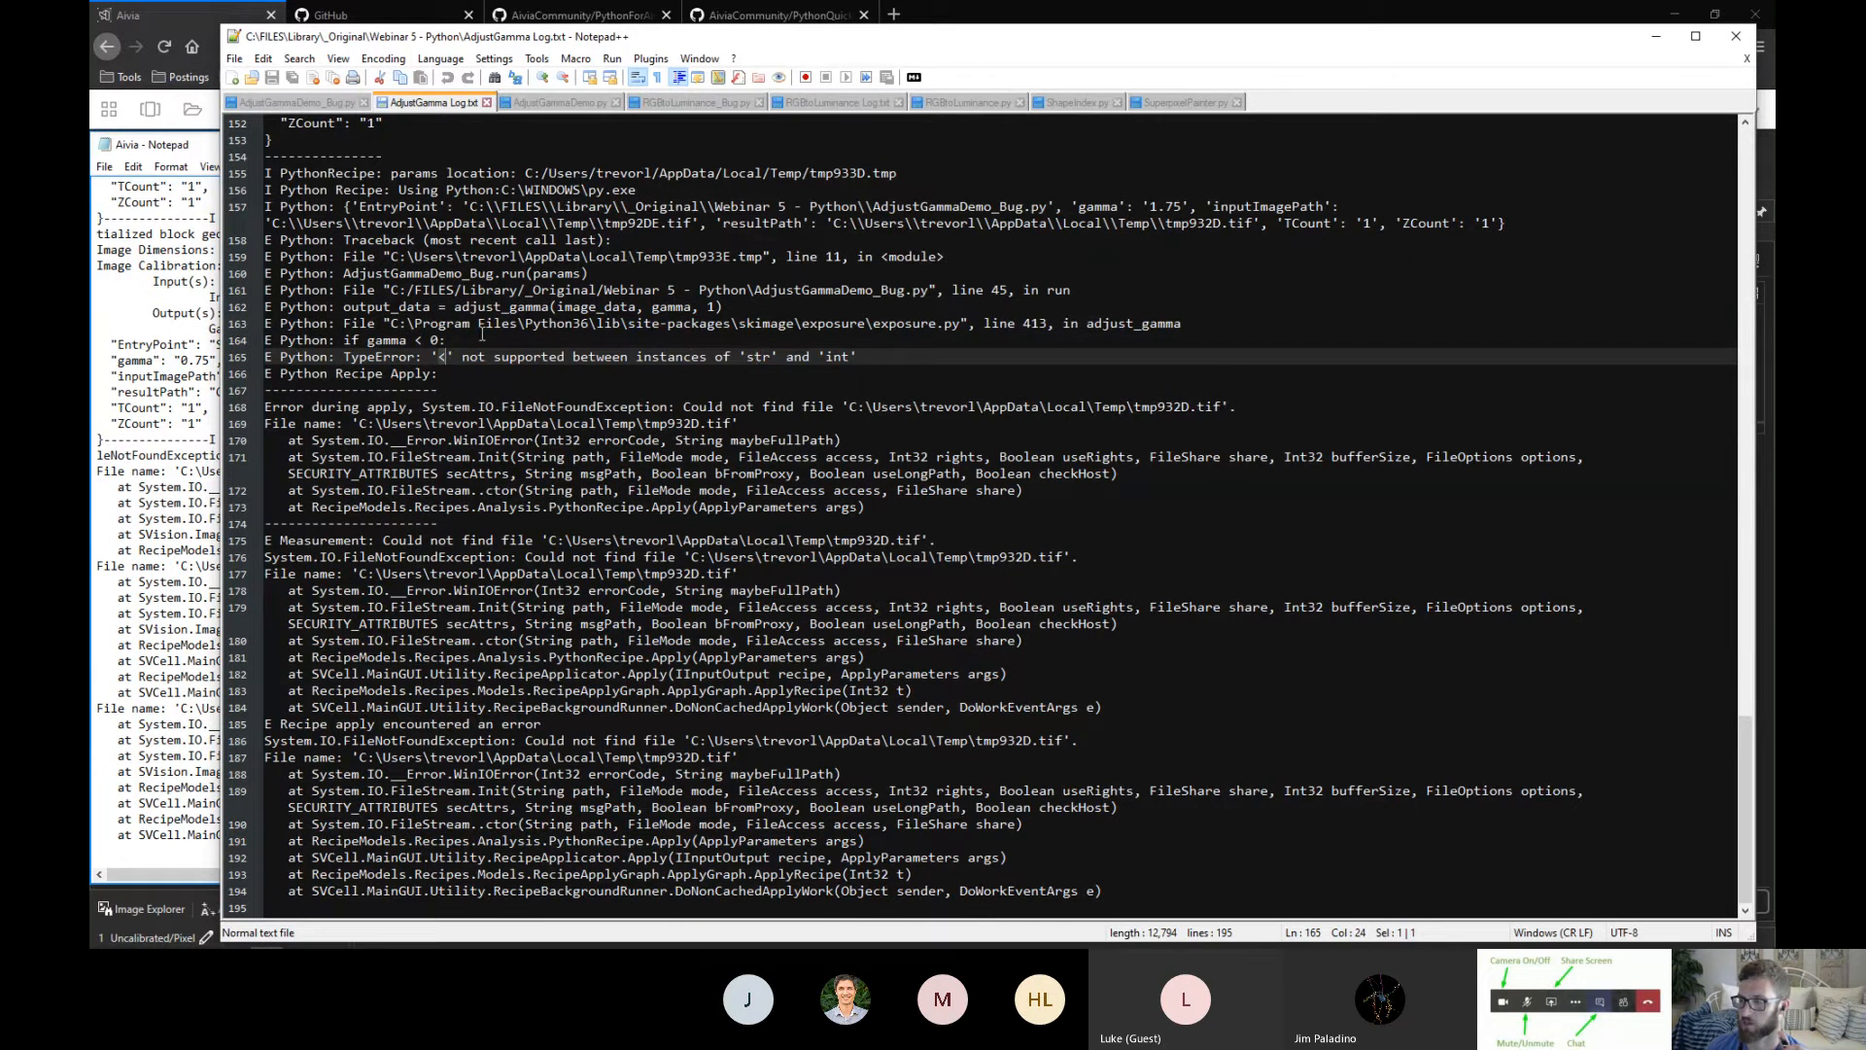
double_click(837, 357)
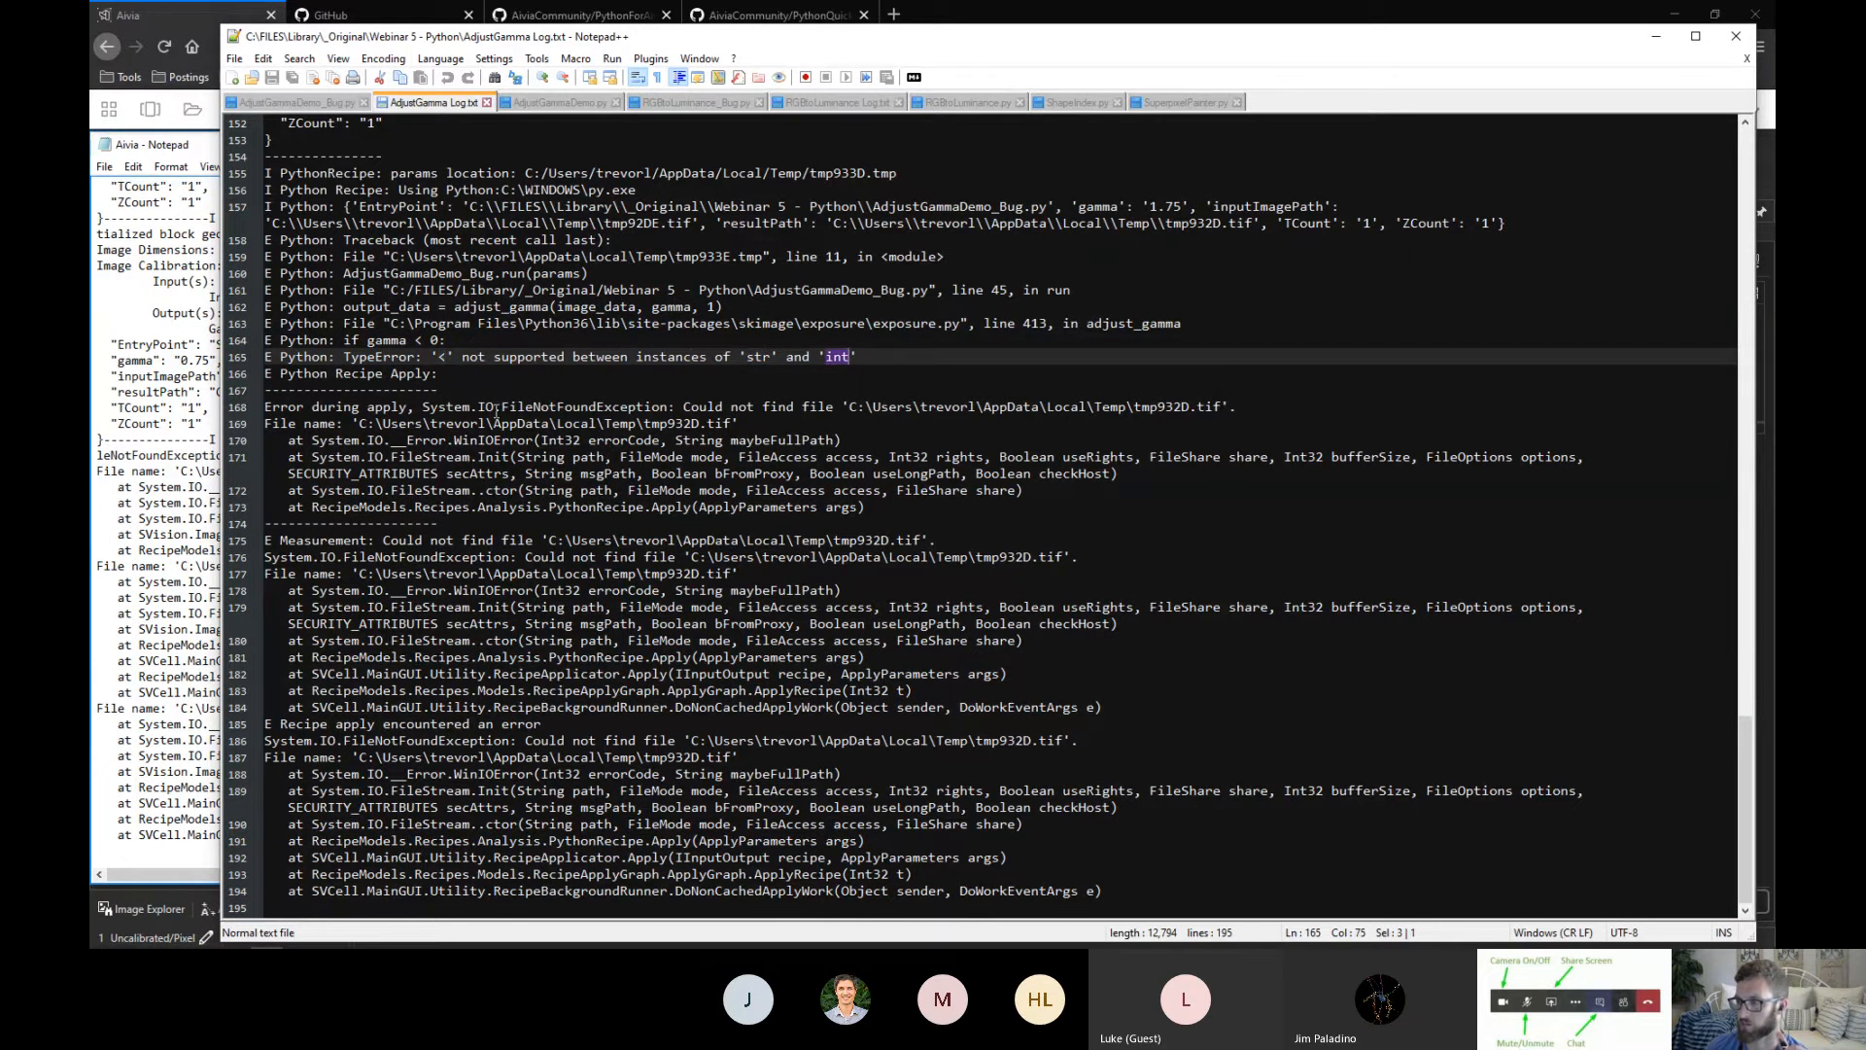
left_click(381, 339)
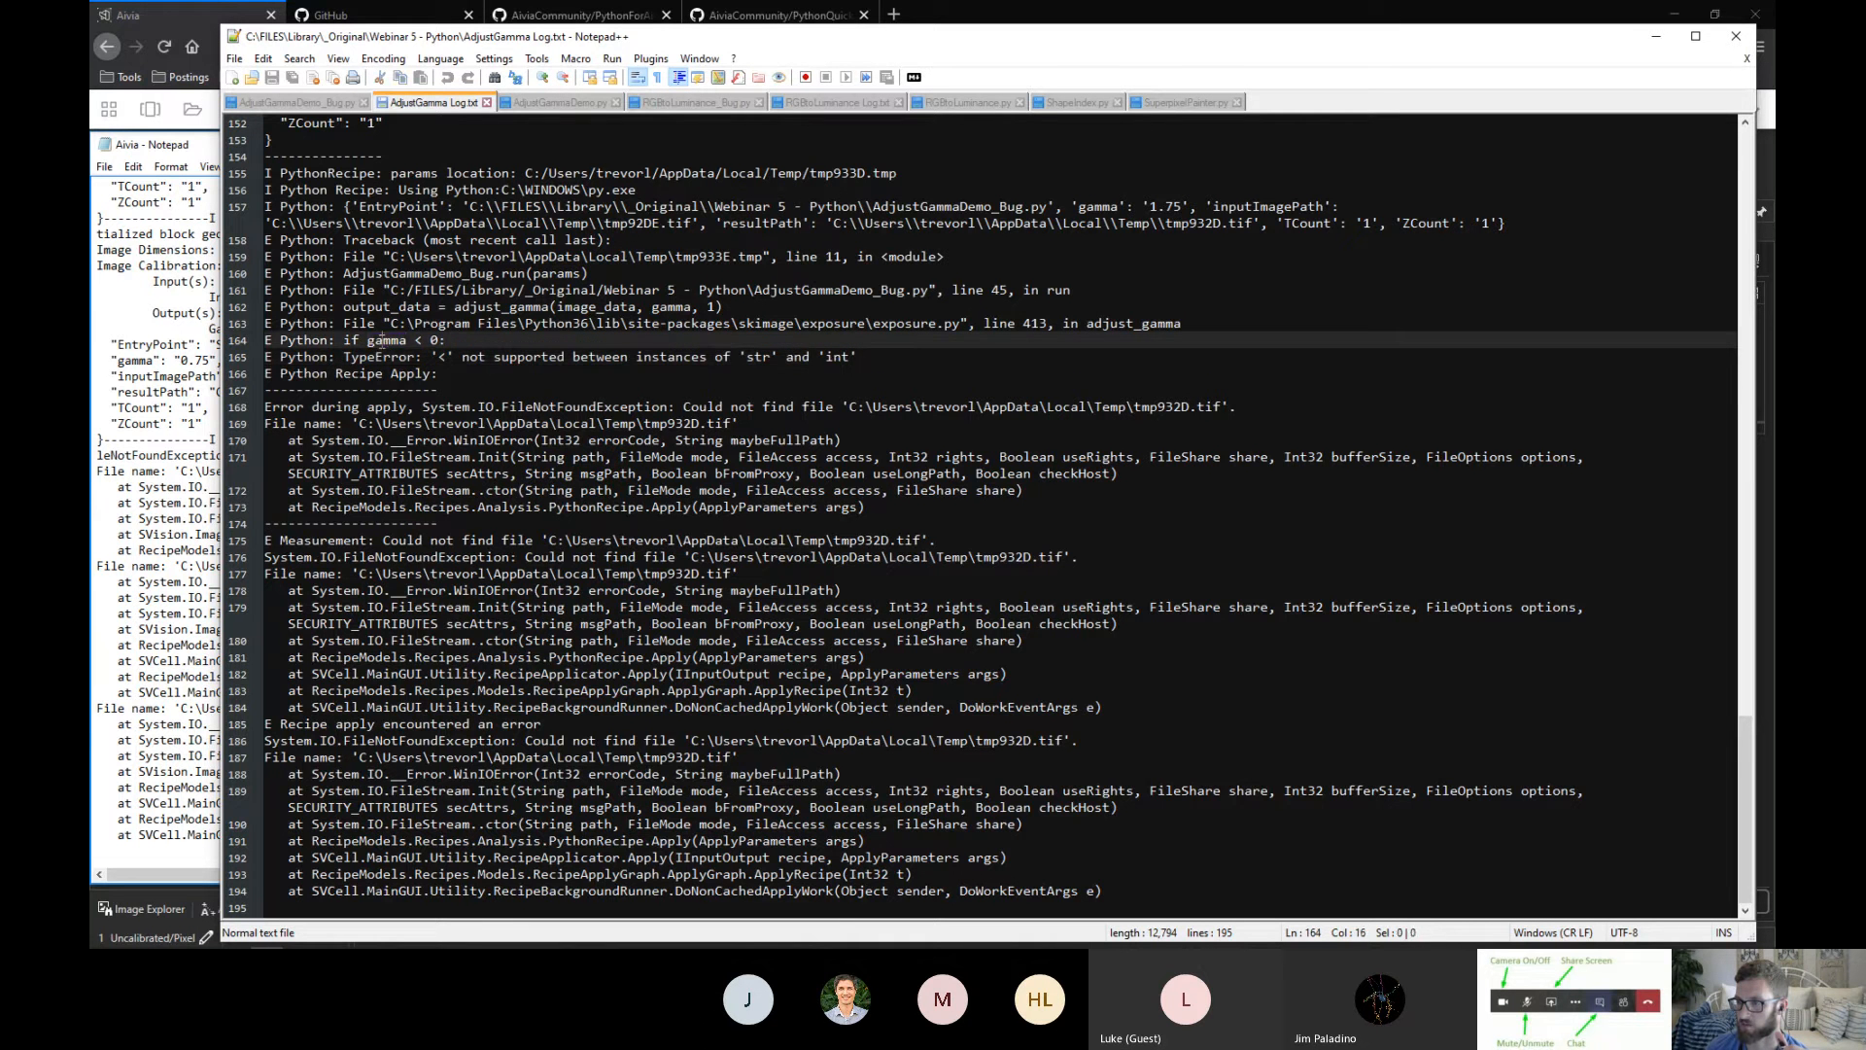
left_click_drag(422, 339, 435, 340)
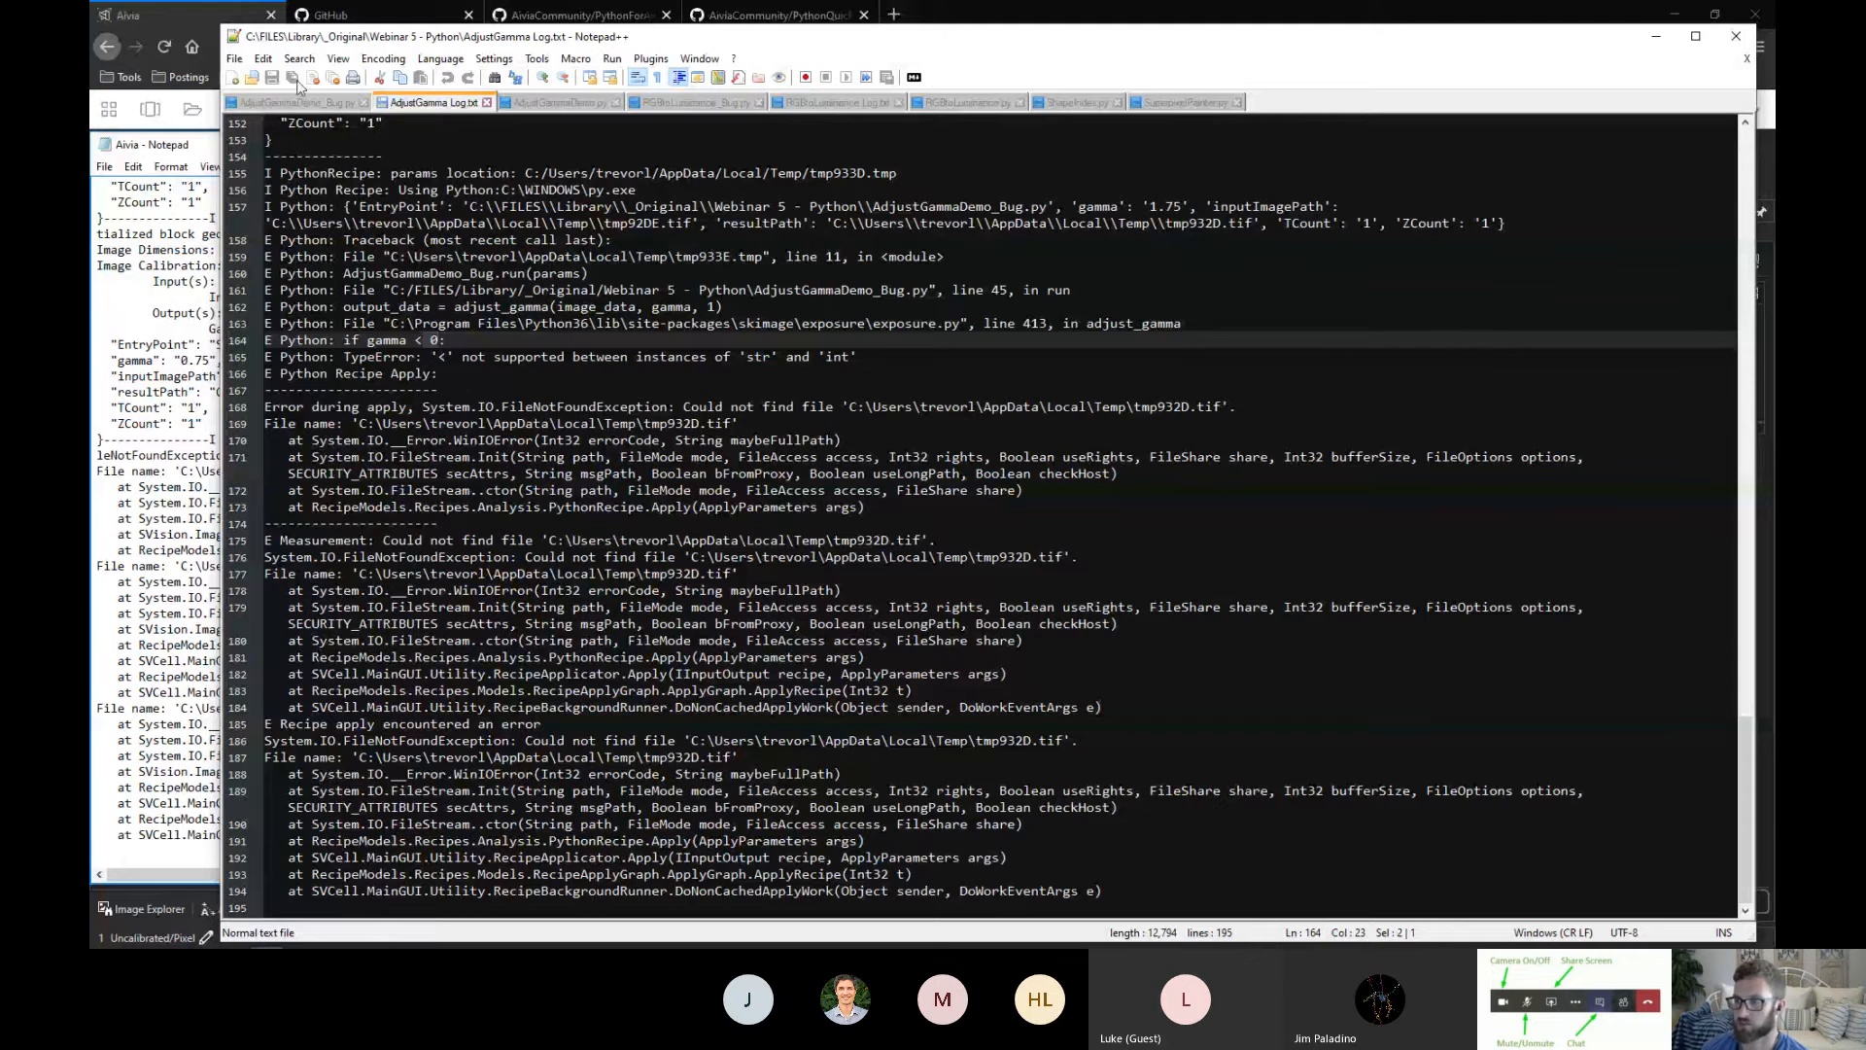
Compare against the AdjustGammaDemo_Bug.py script, return to the log, and minimize Notepad++
left_click(291, 103)
scroll(588, 632, "down", 2)
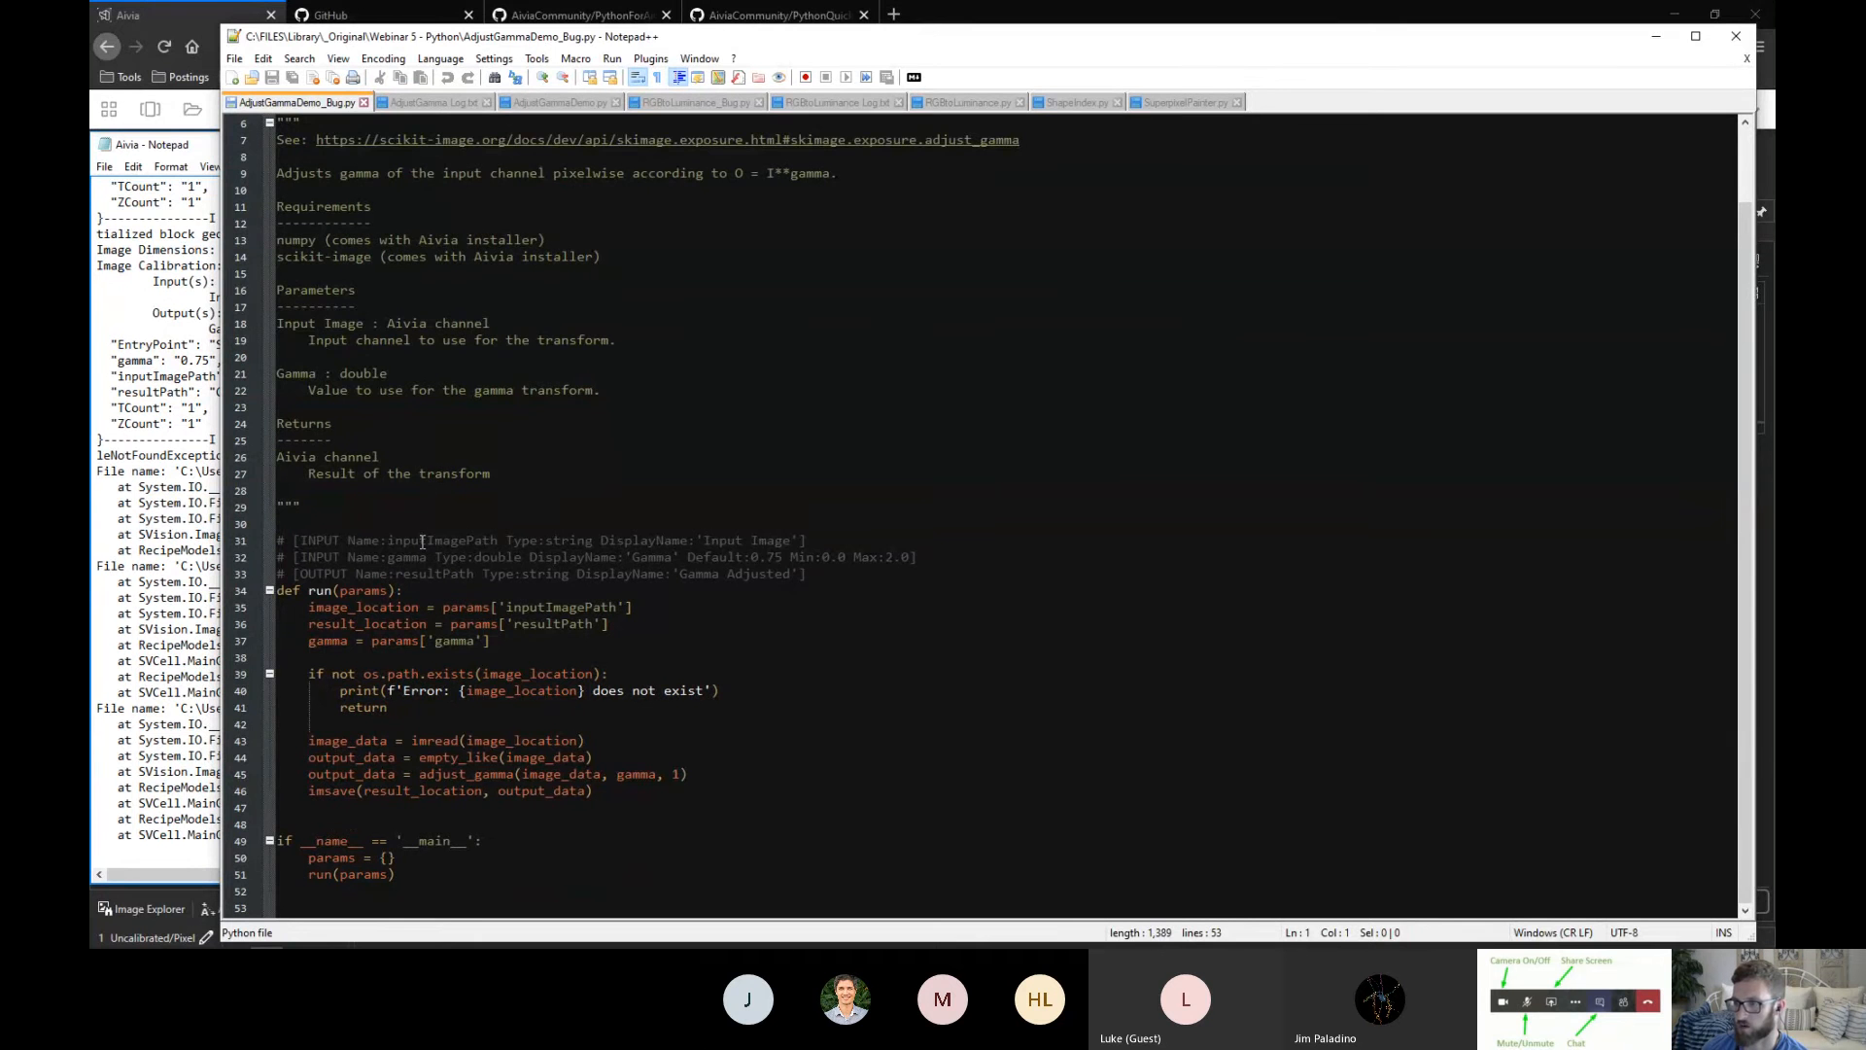
left_click(437, 103)
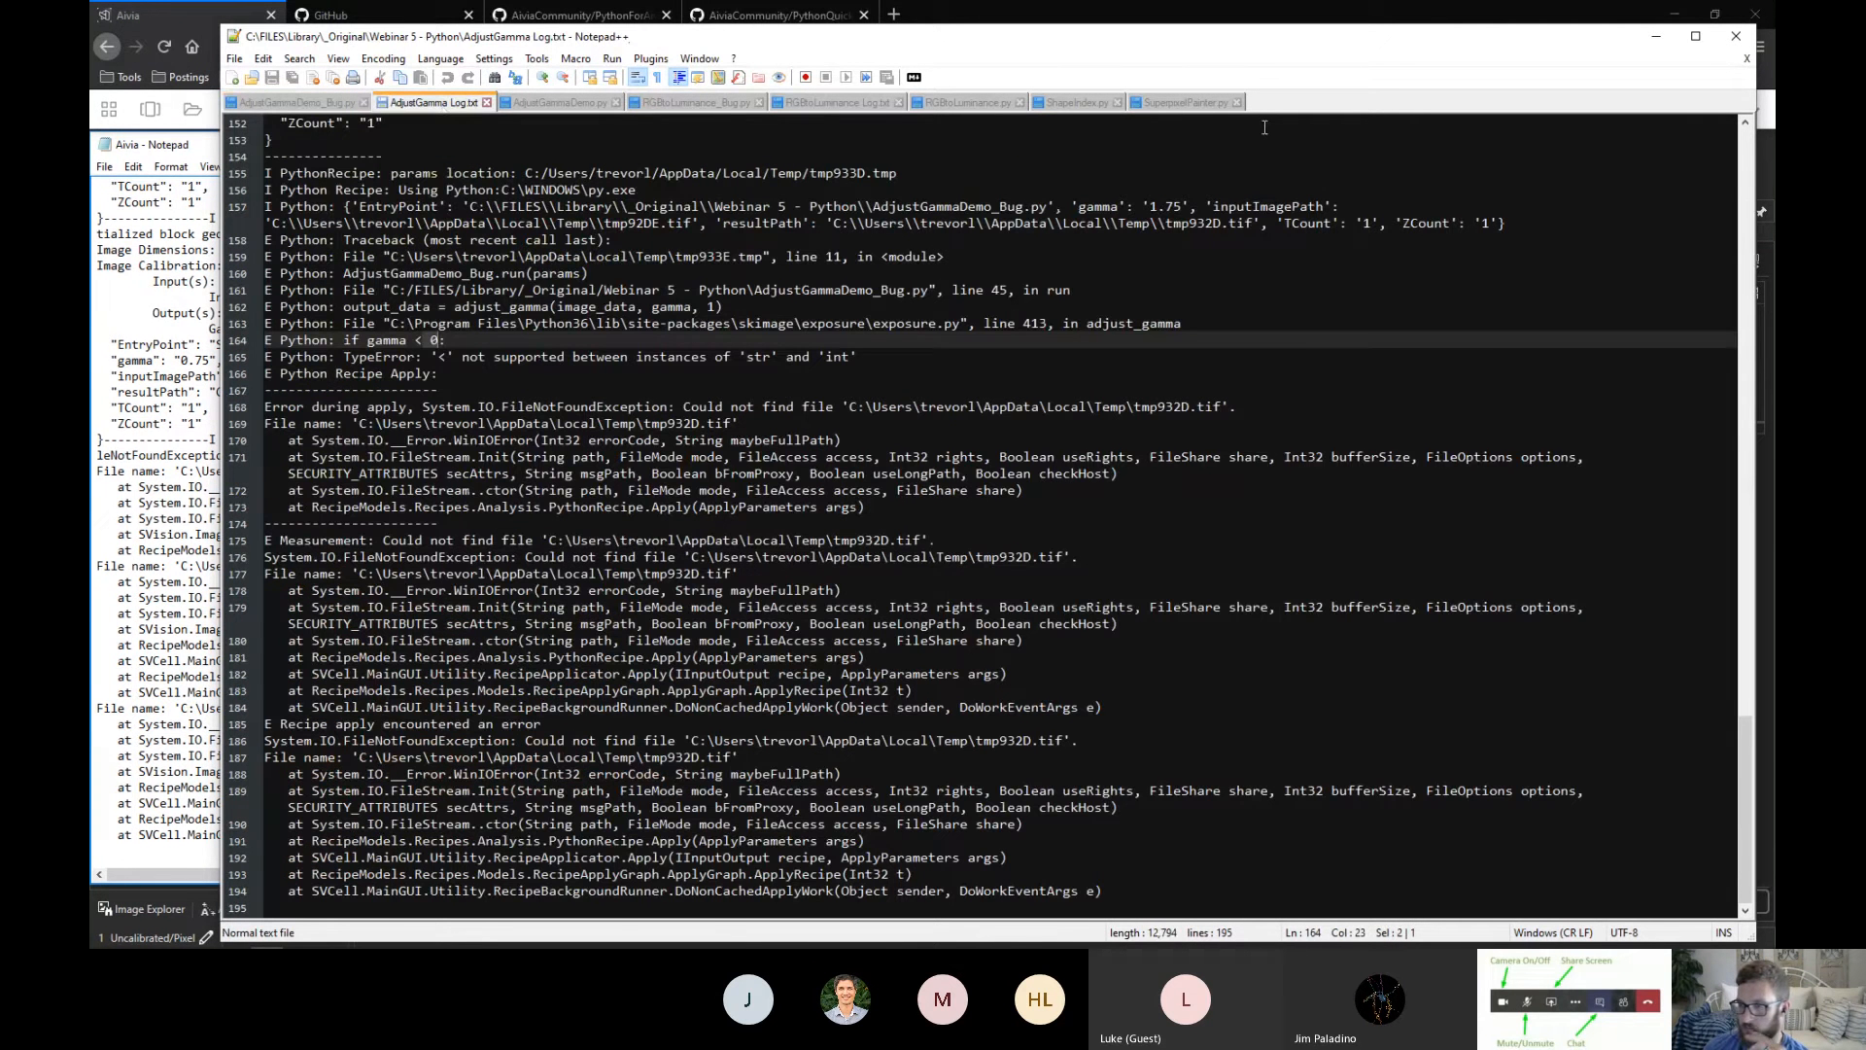
left_click(1656, 36)
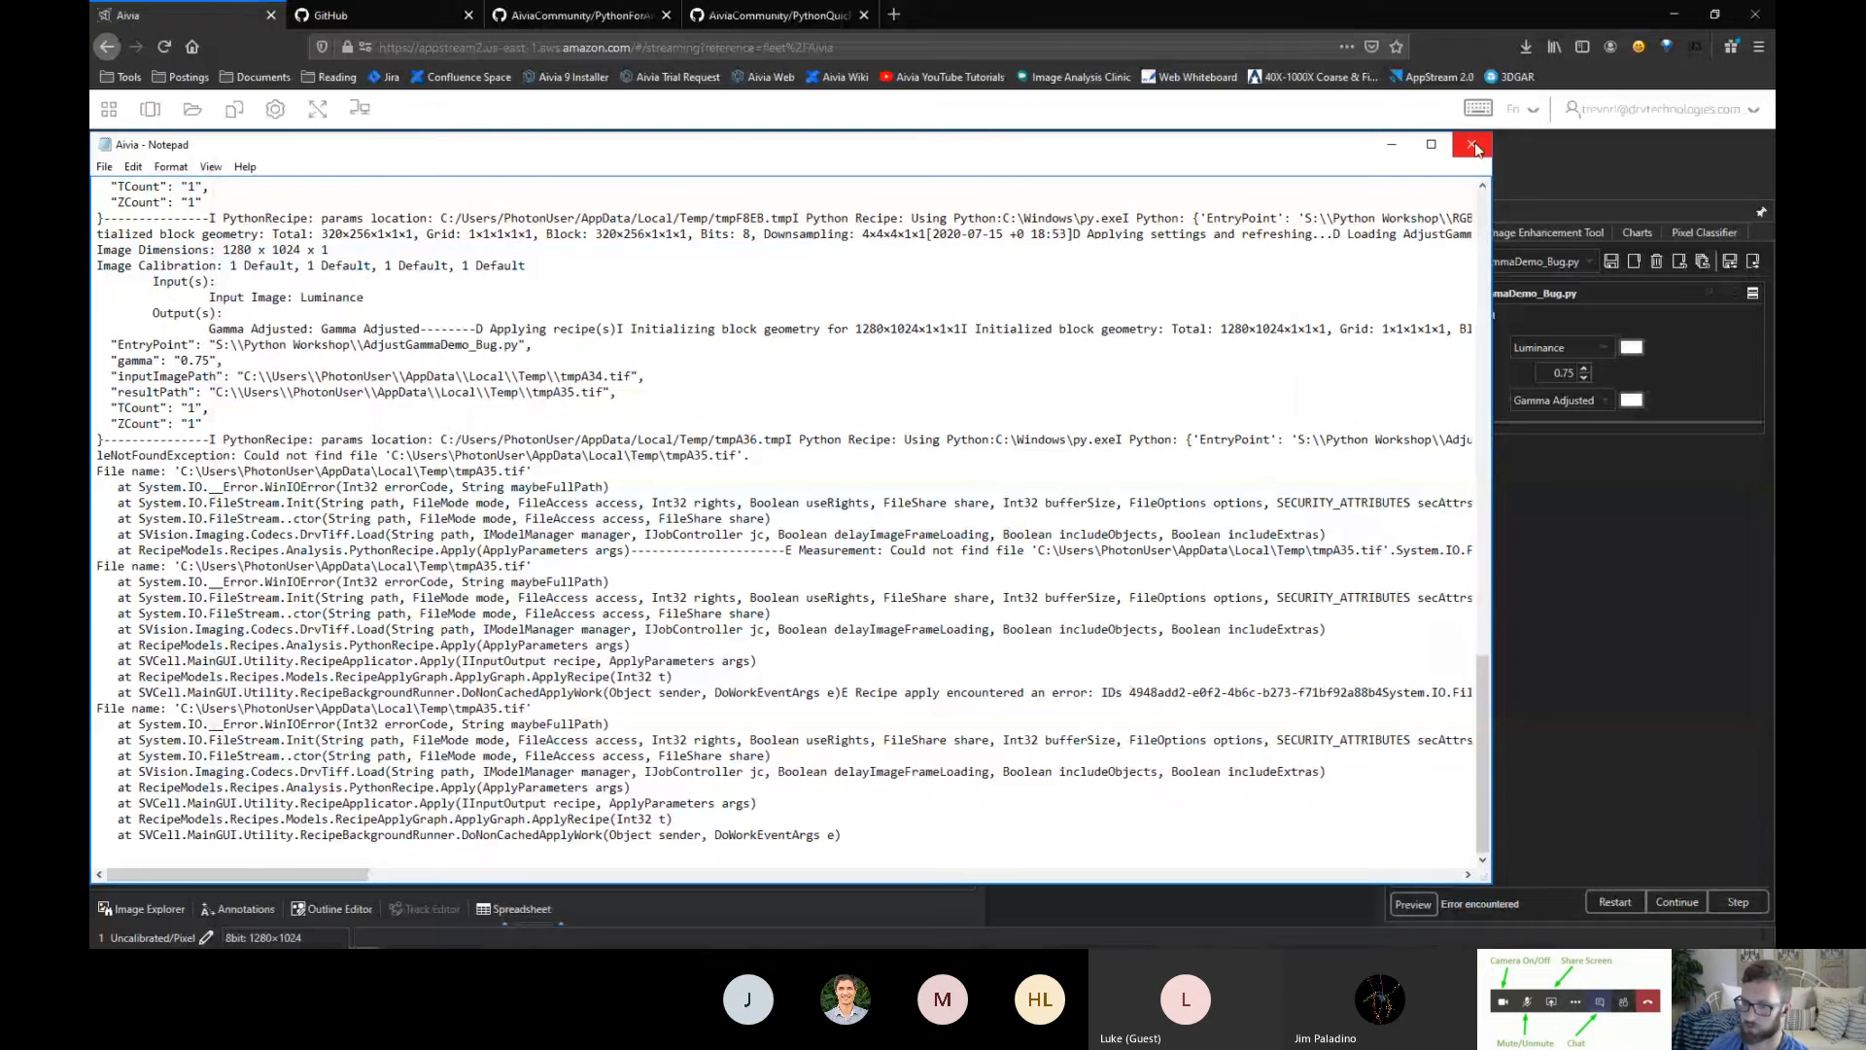
Close the log window and Options dialog, then load the AdjustGammaDemo recipe from Python Workshop
left_click(1473, 146)
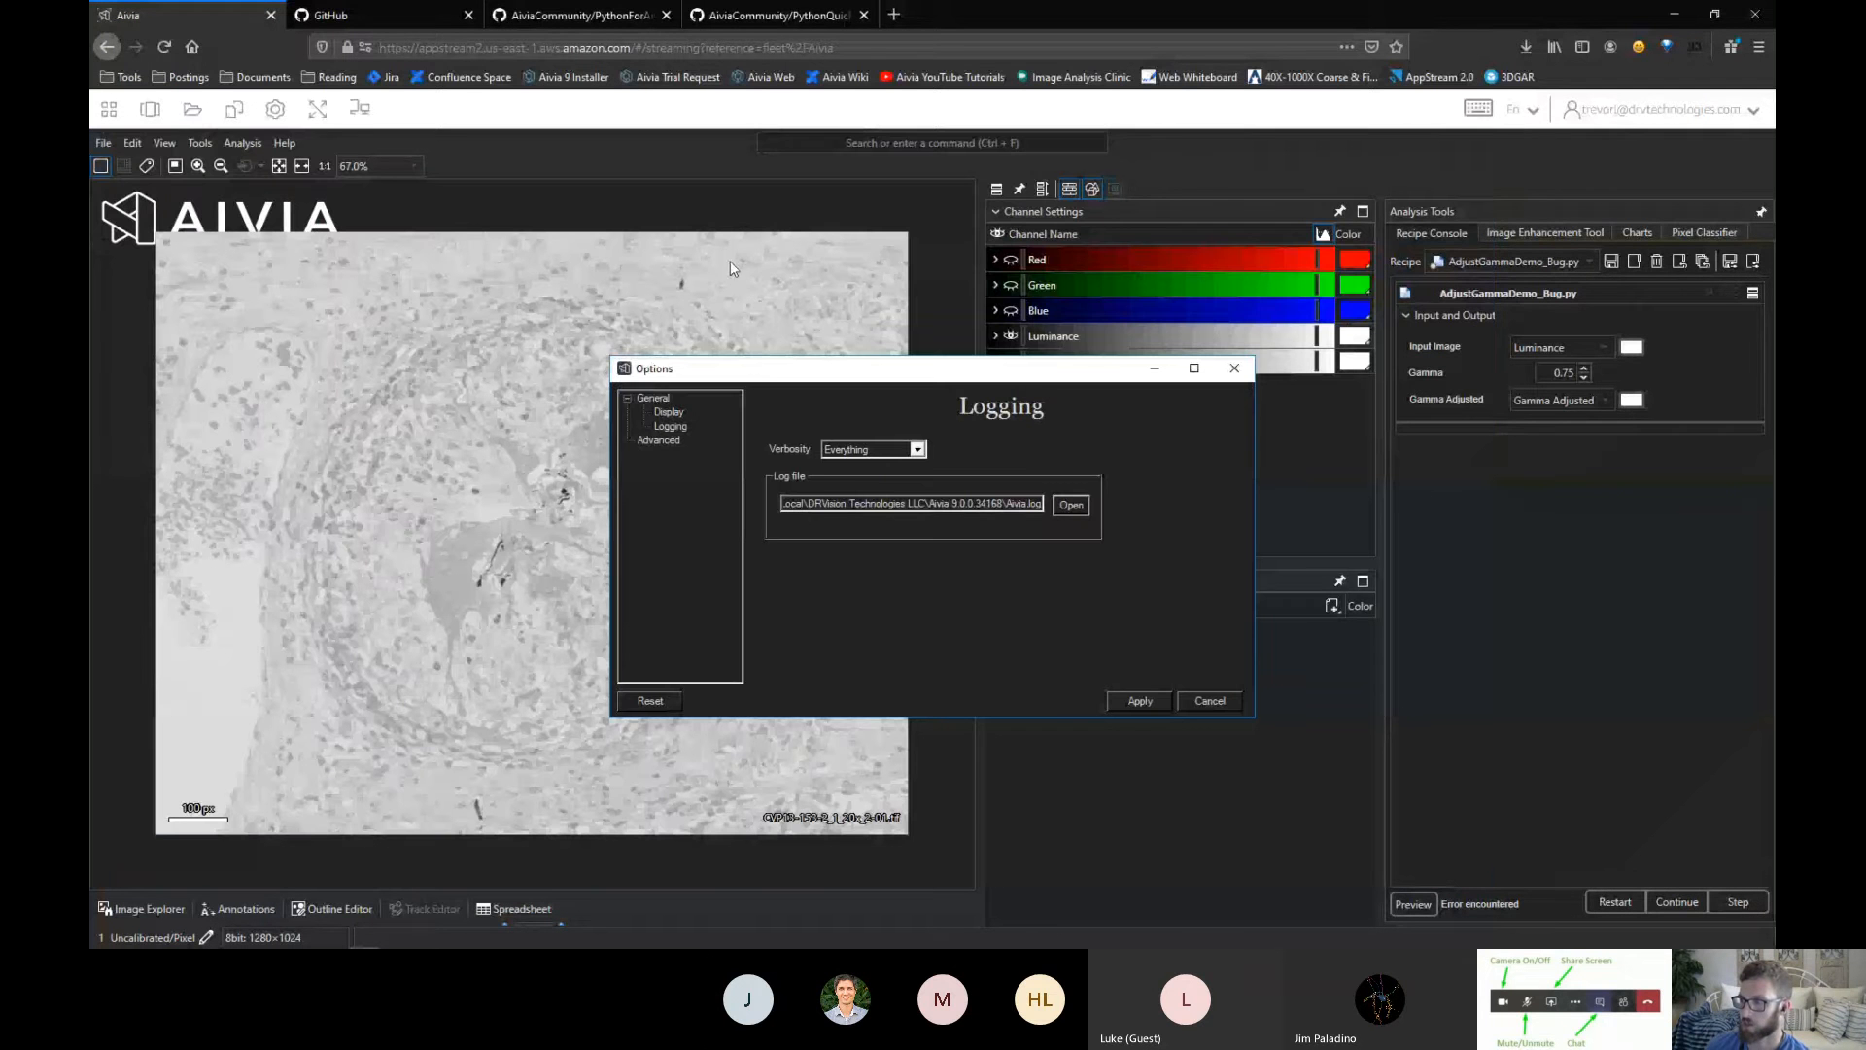
left_click(1243, 377)
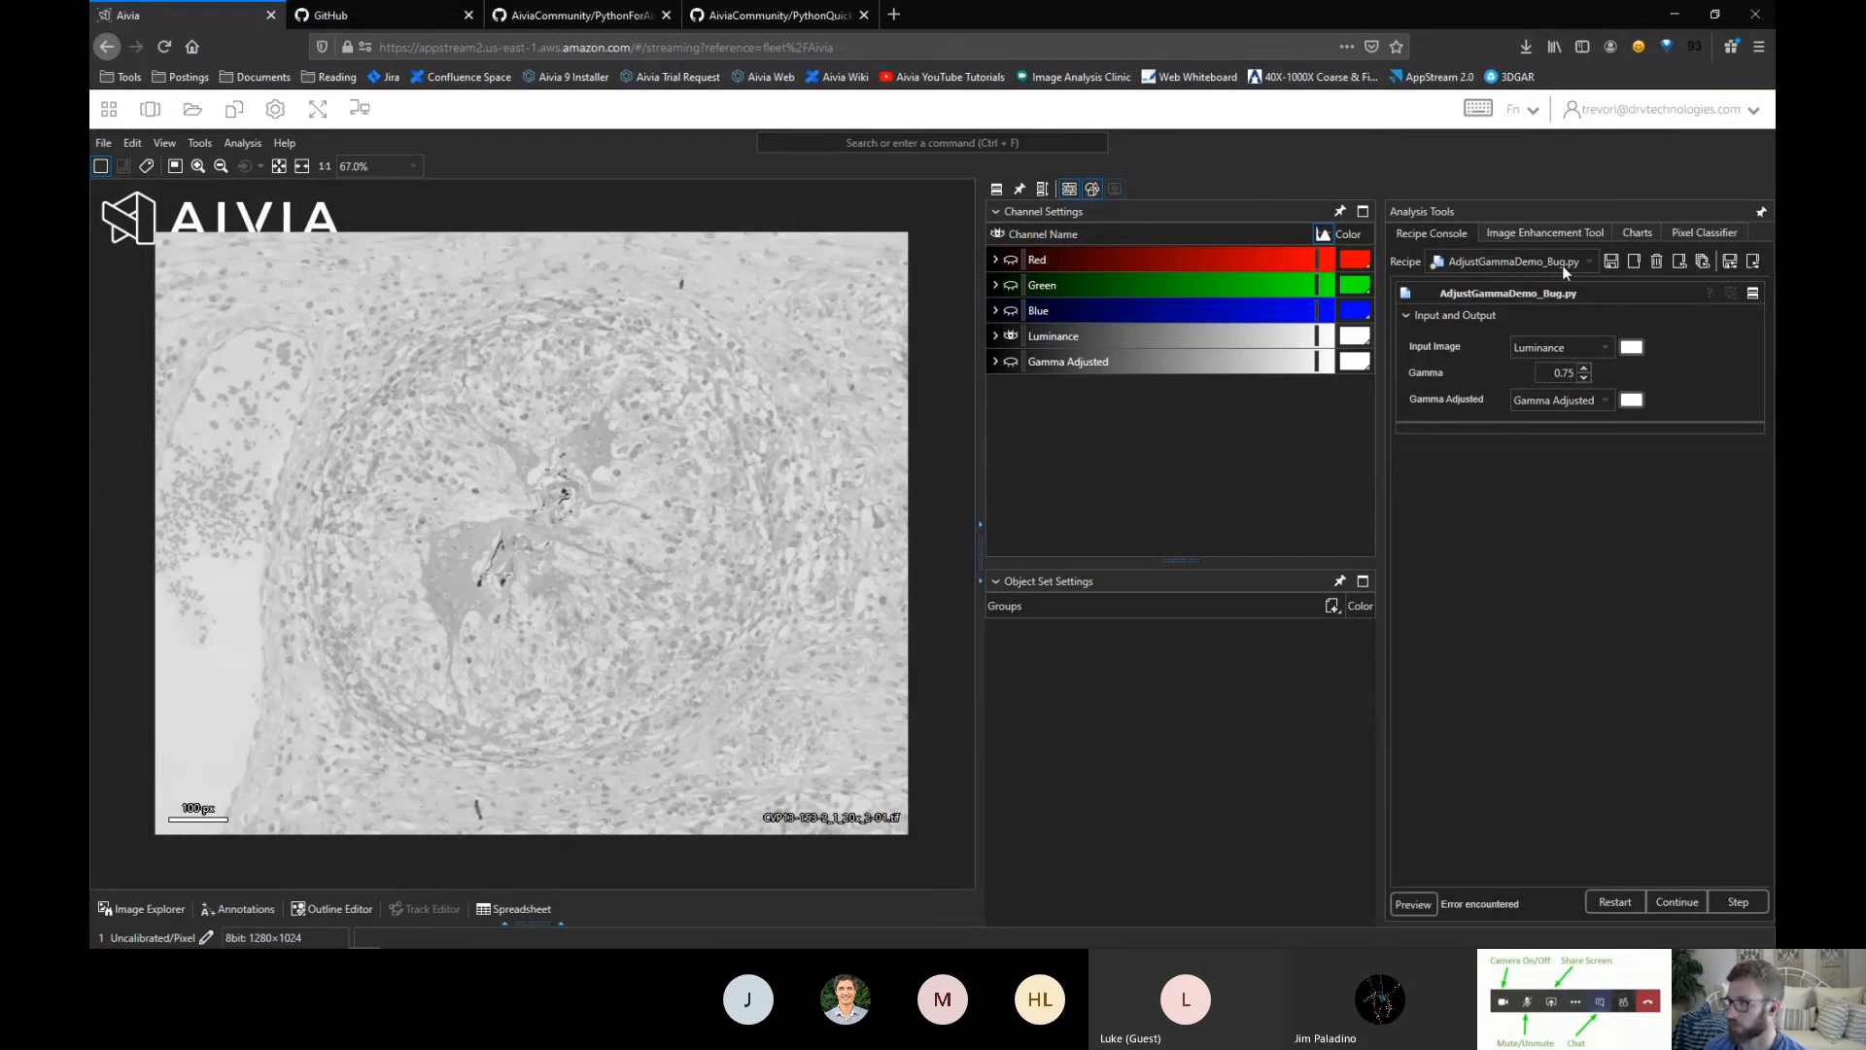
left_click(1635, 262)
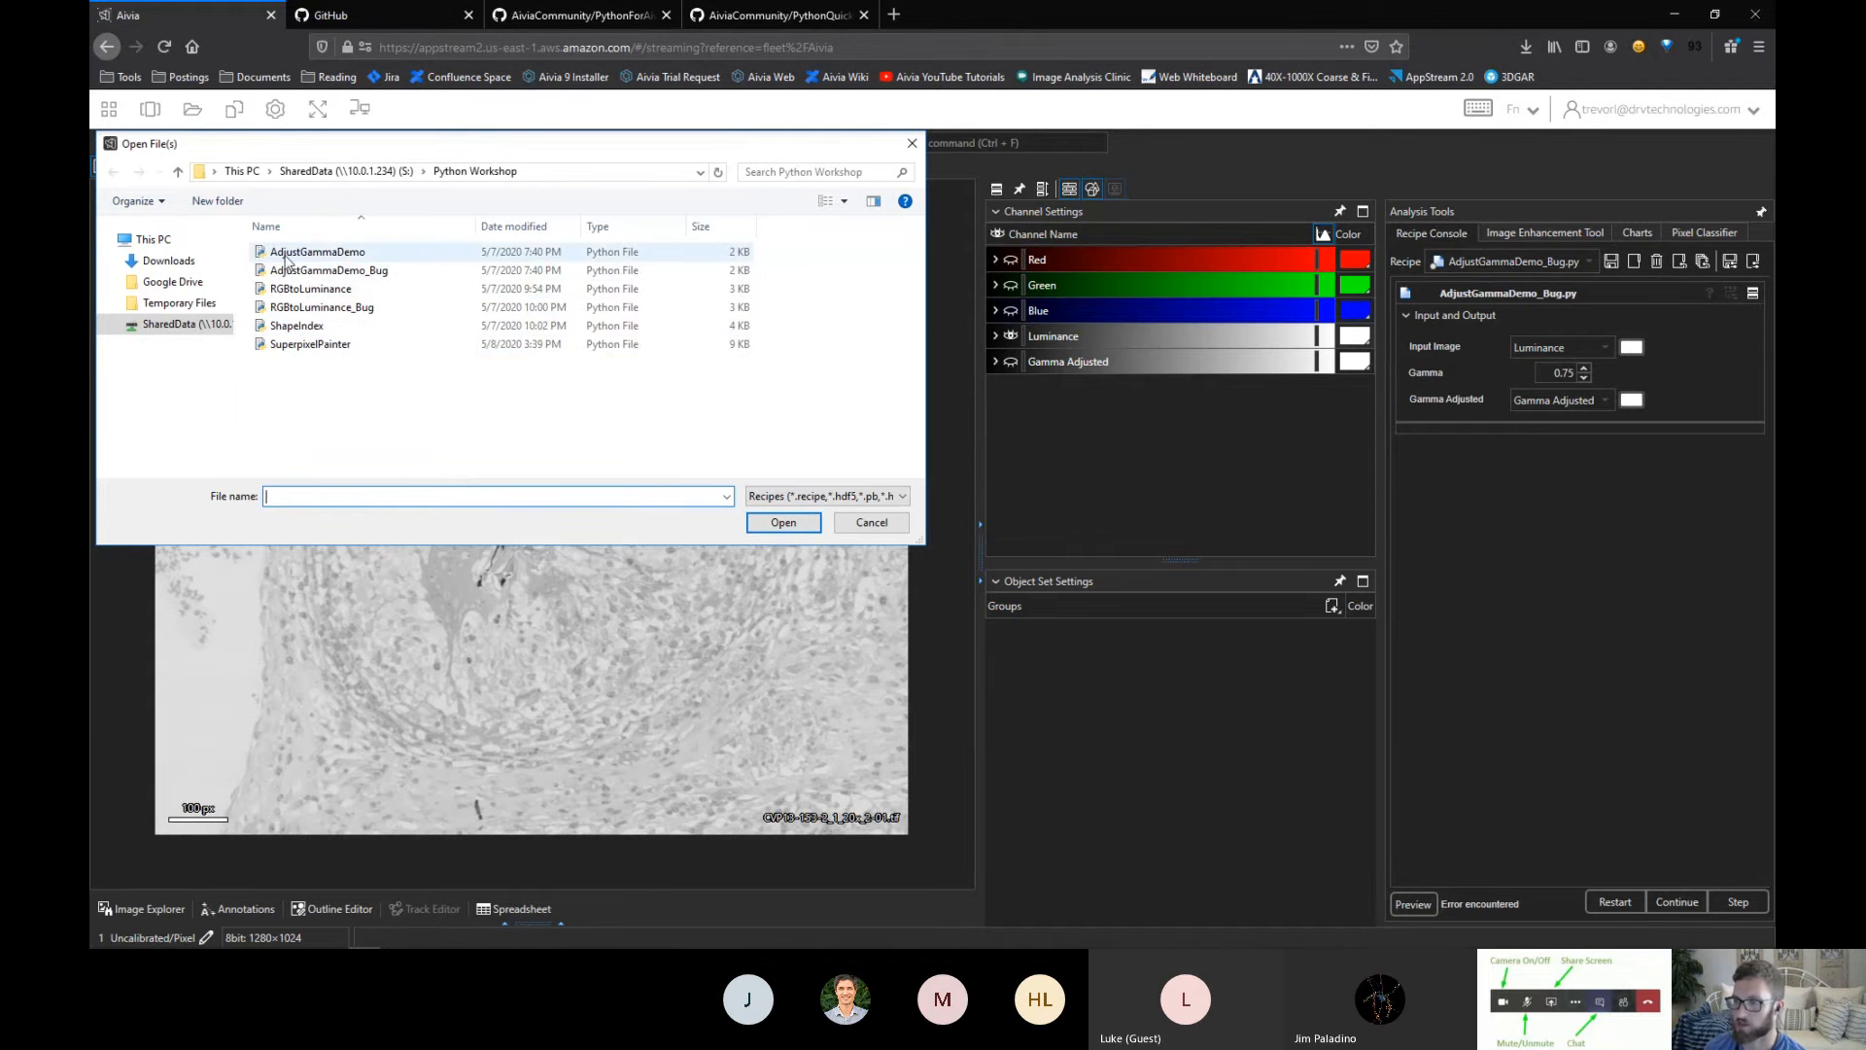
double_click(340, 253)
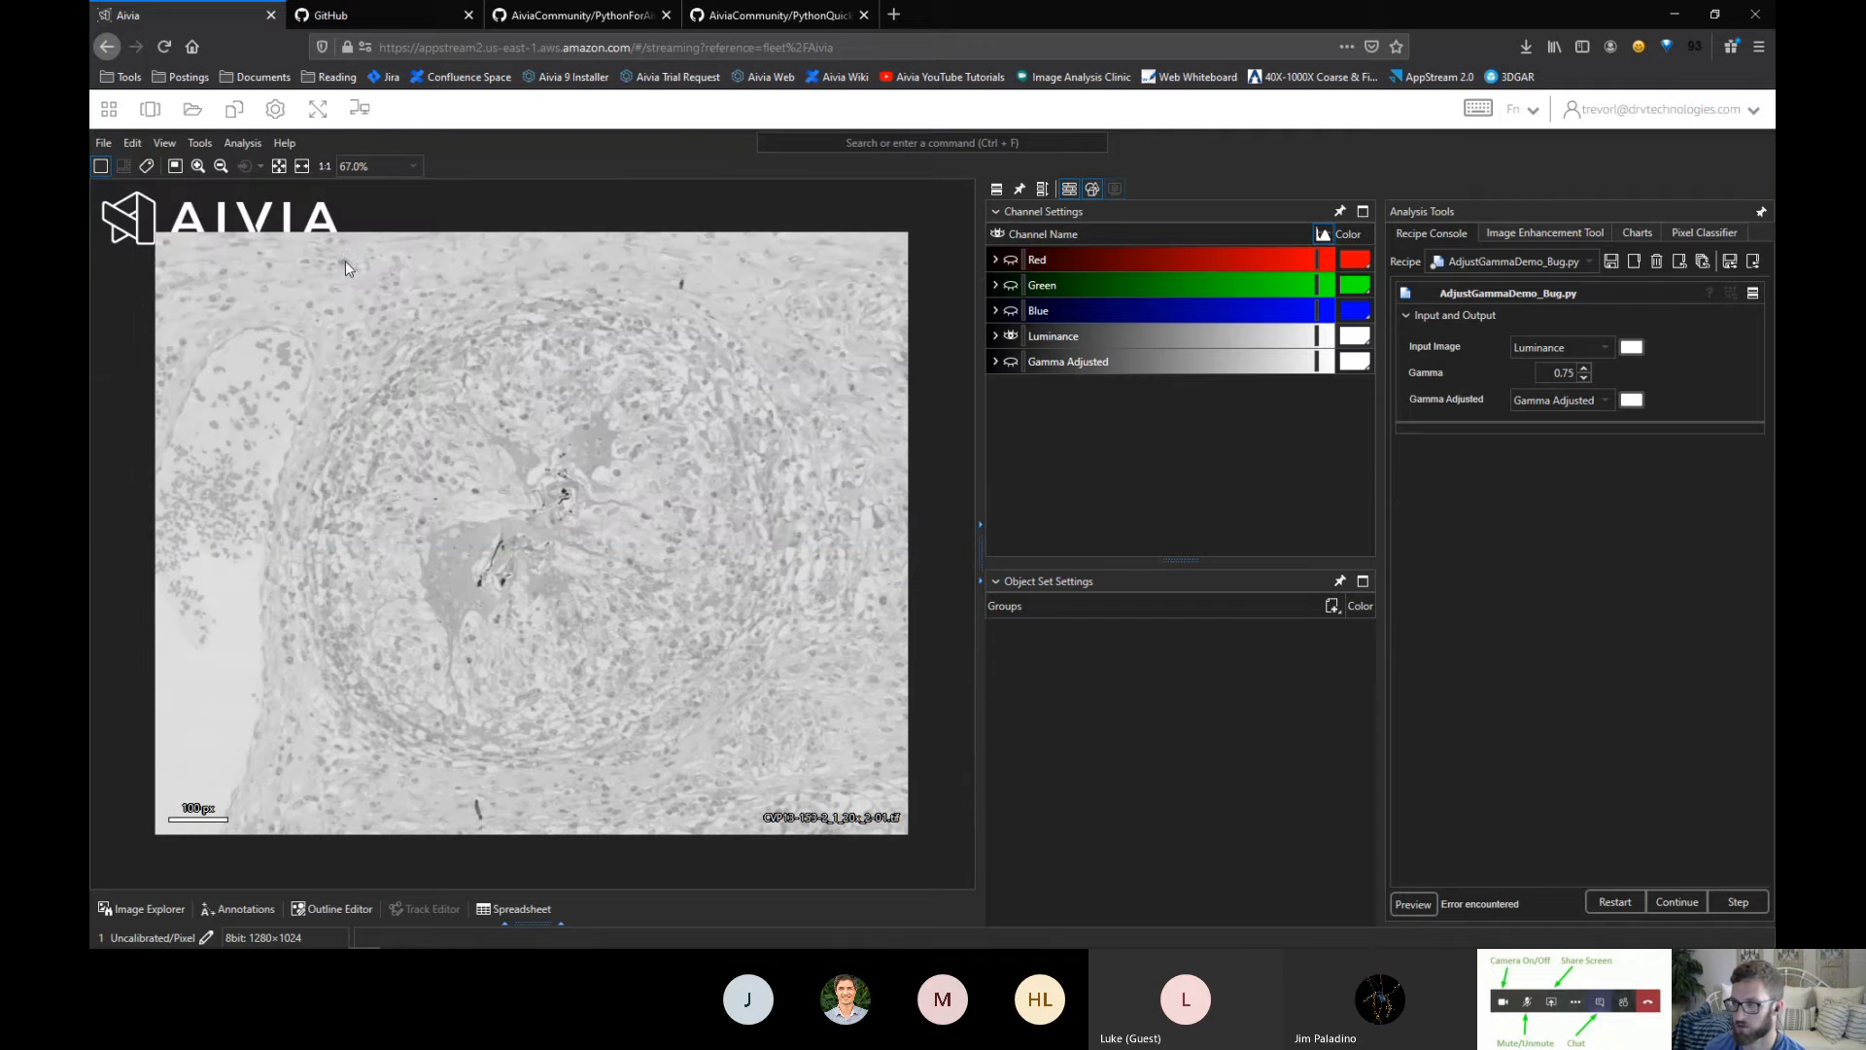
Set the gamma recipe to read Luminance at gamma 0.75 and write into Gamma Adjusted
left_click(1427, 314)
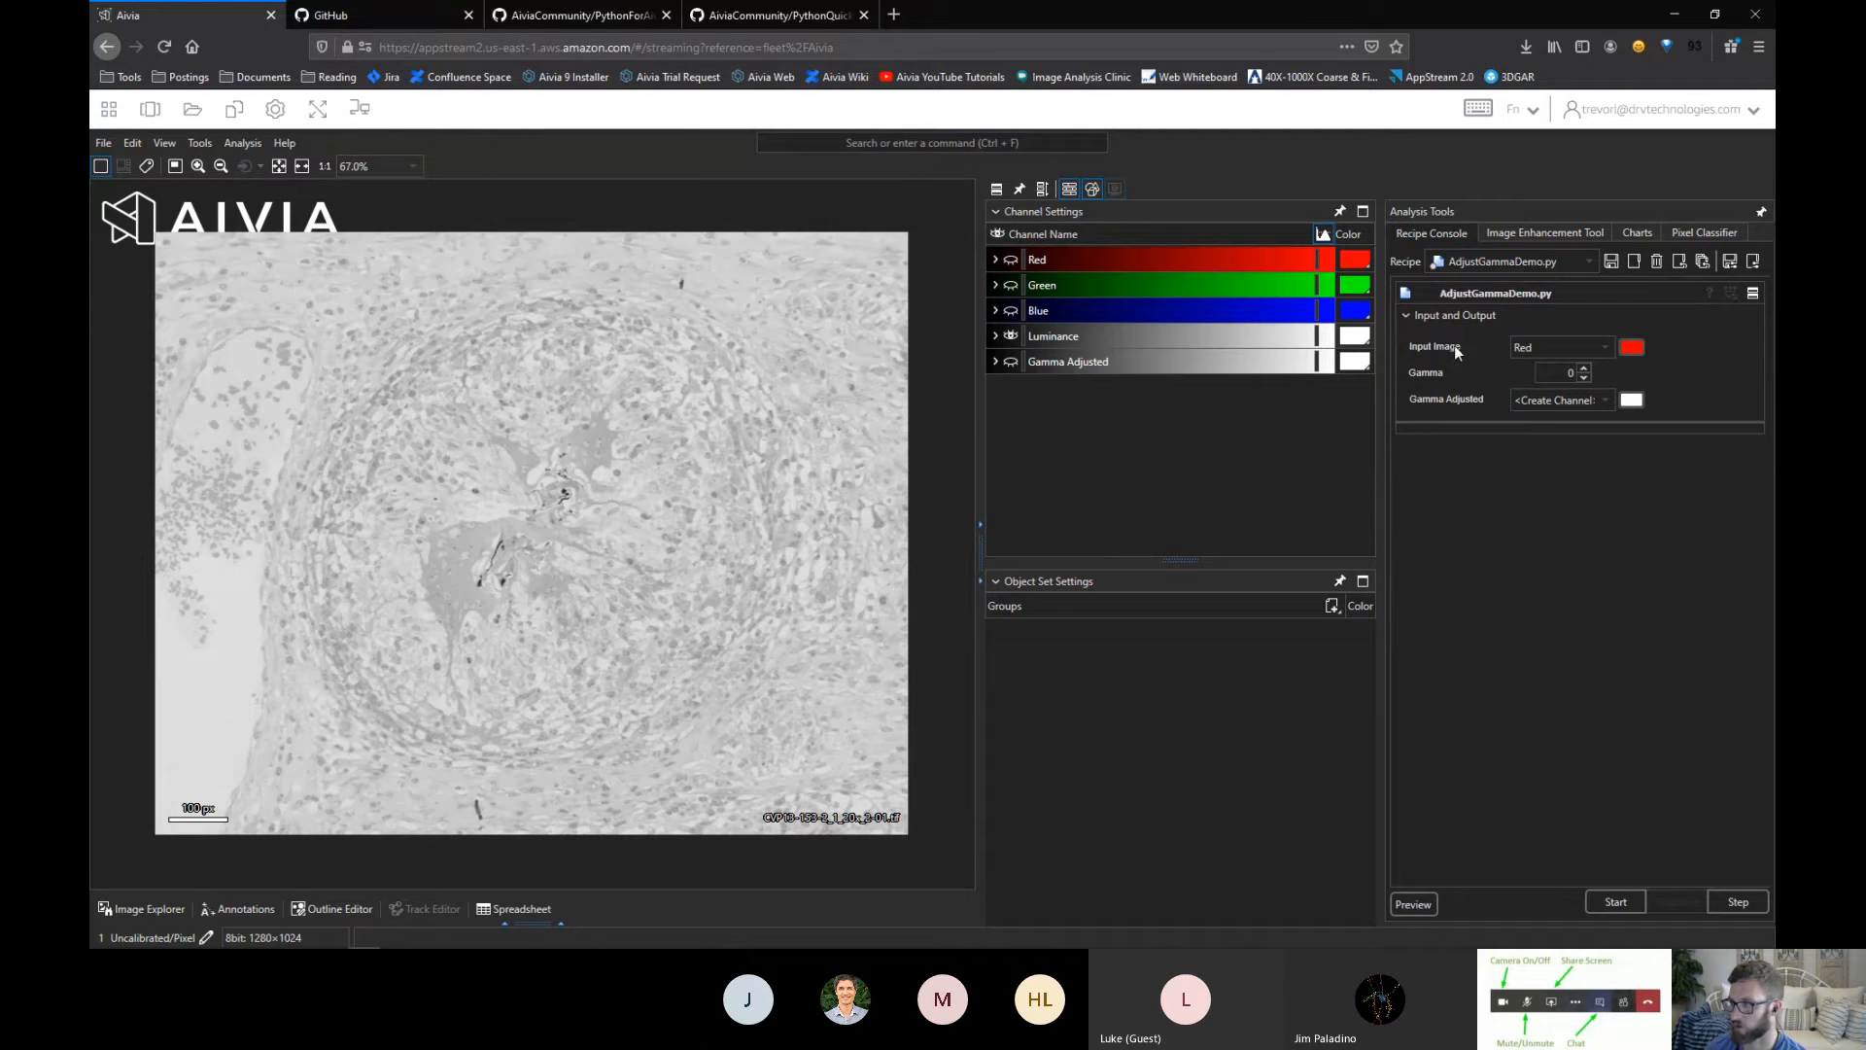
left_click(1542, 346)
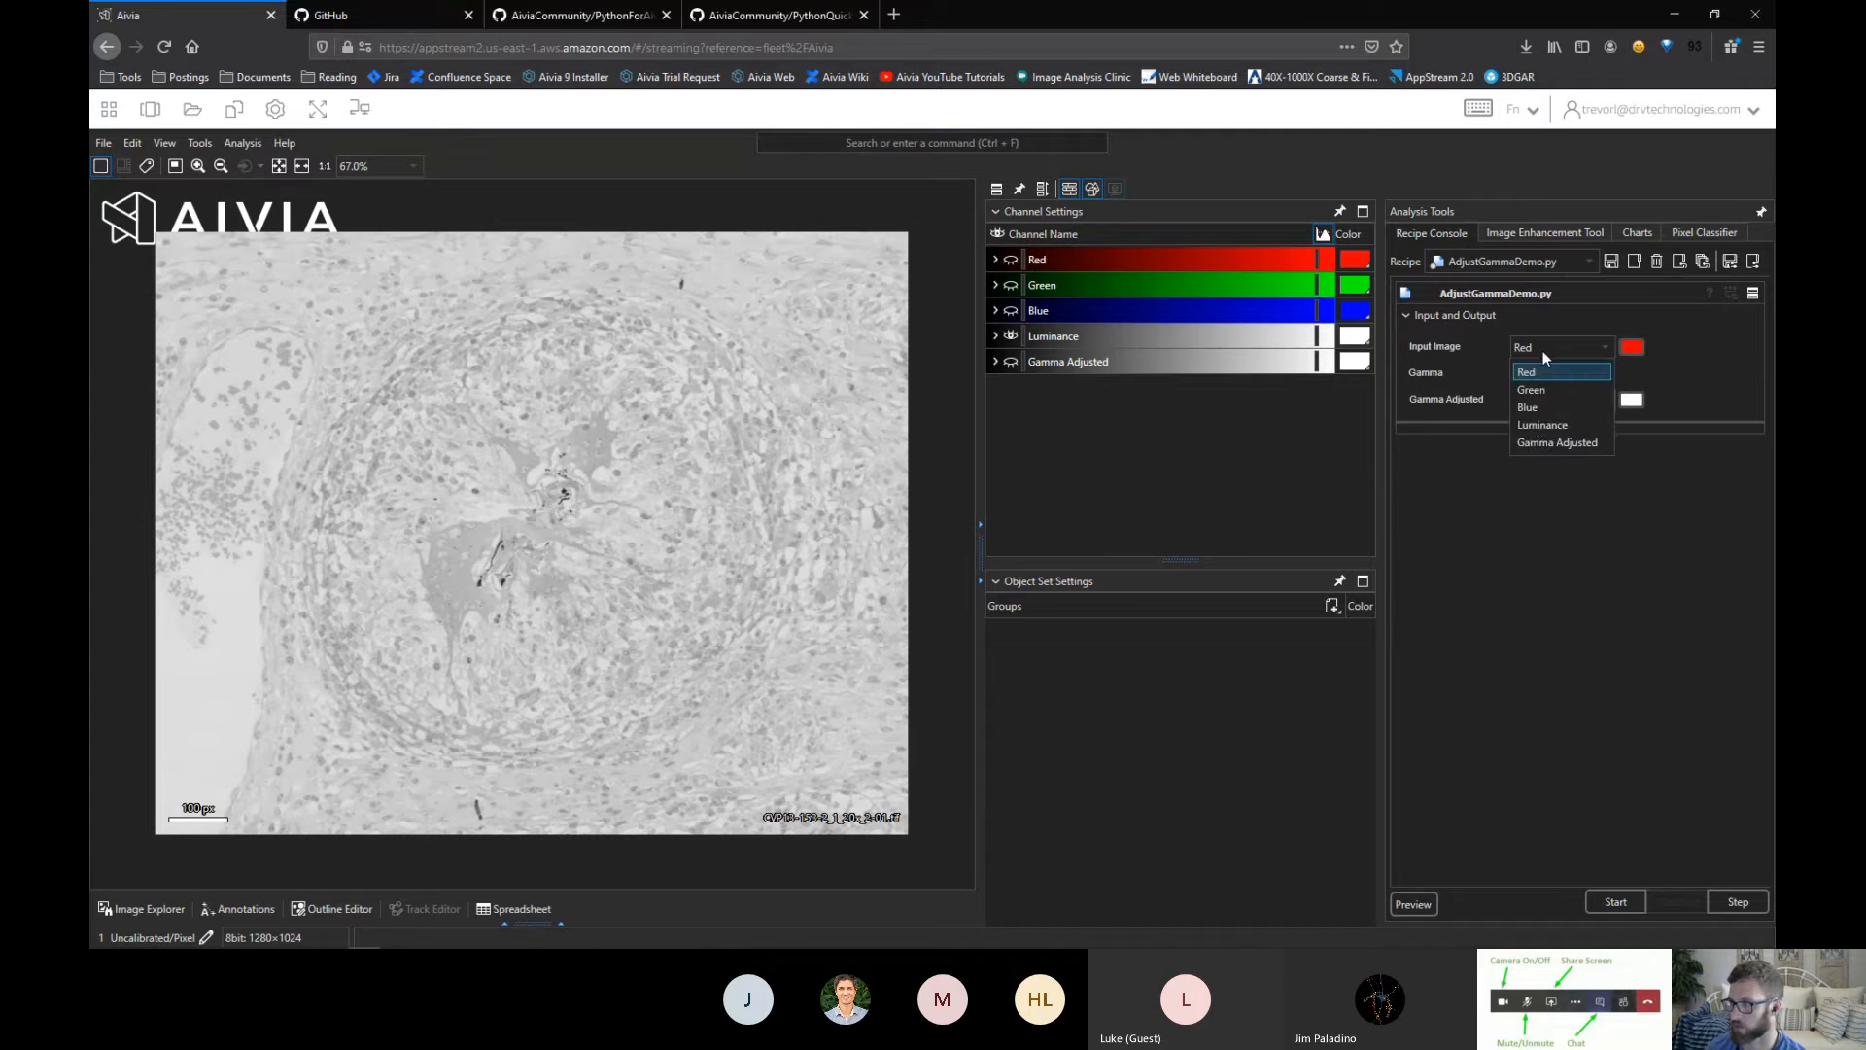
left_click(1536, 422)
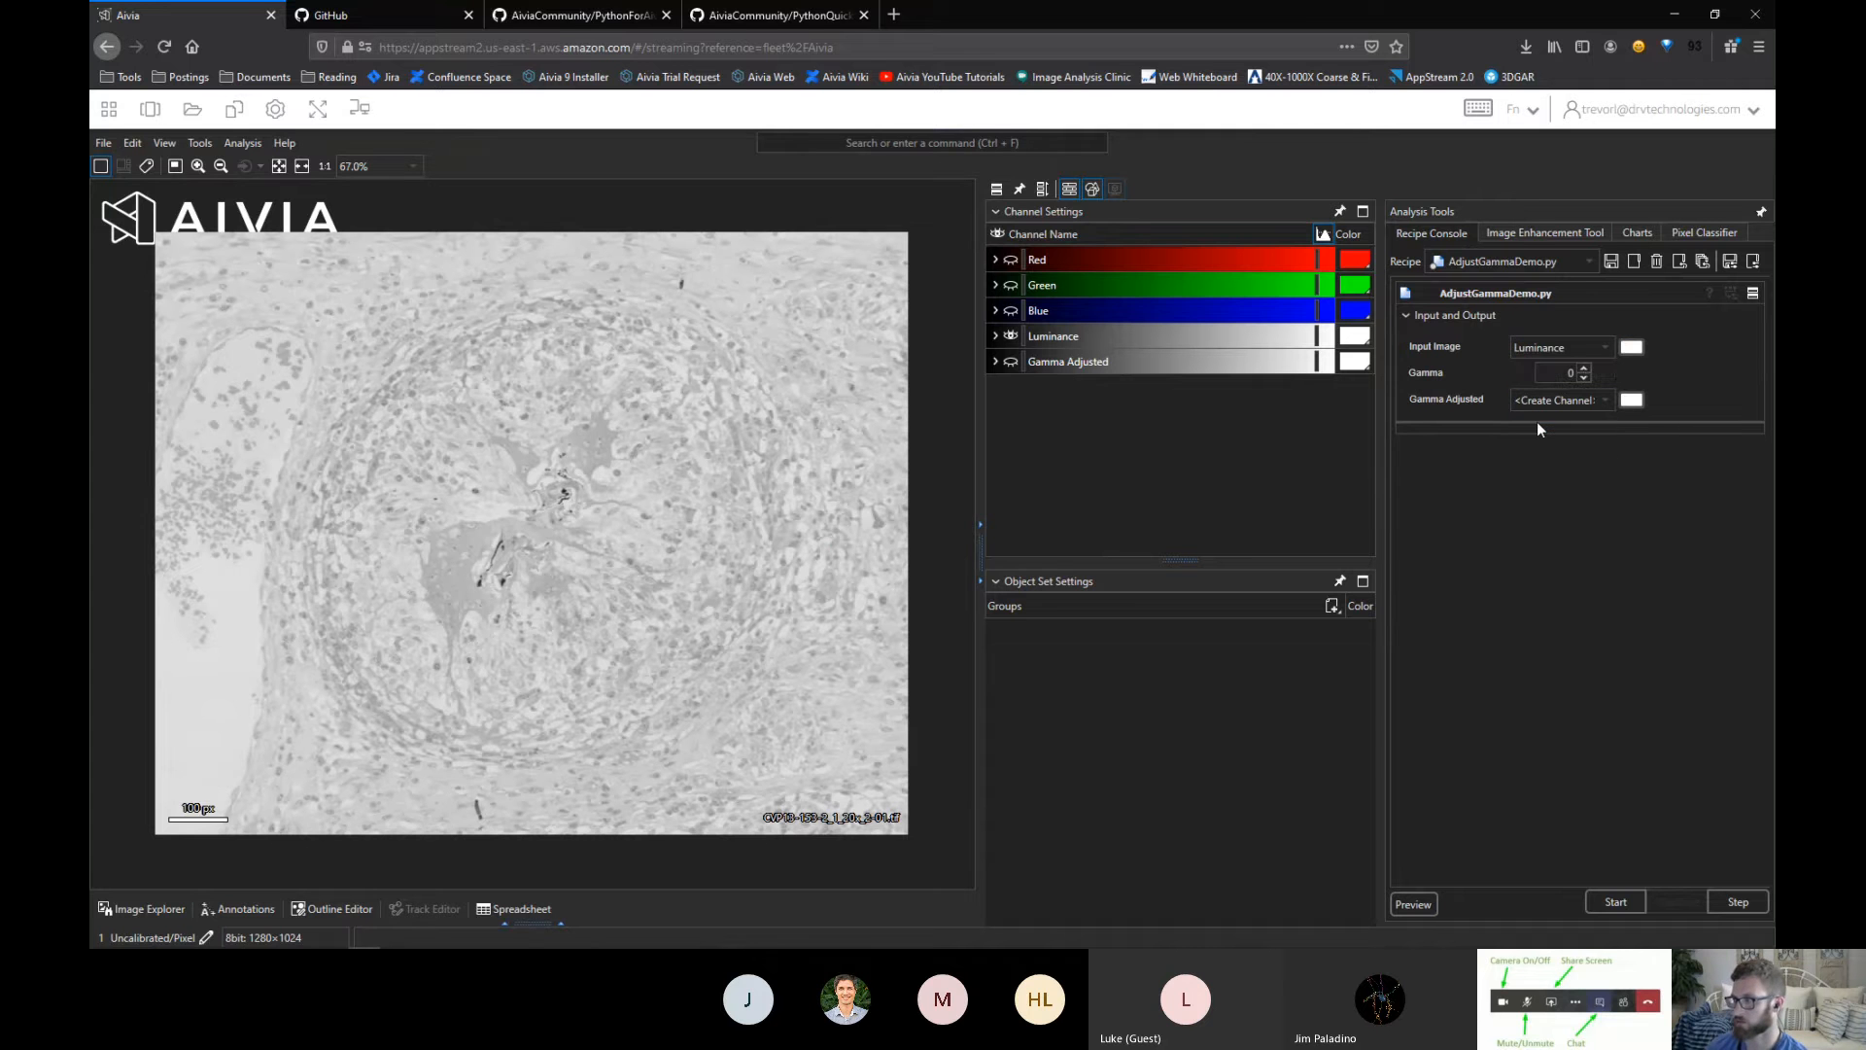
left_click(1563, 374)
type(".75")
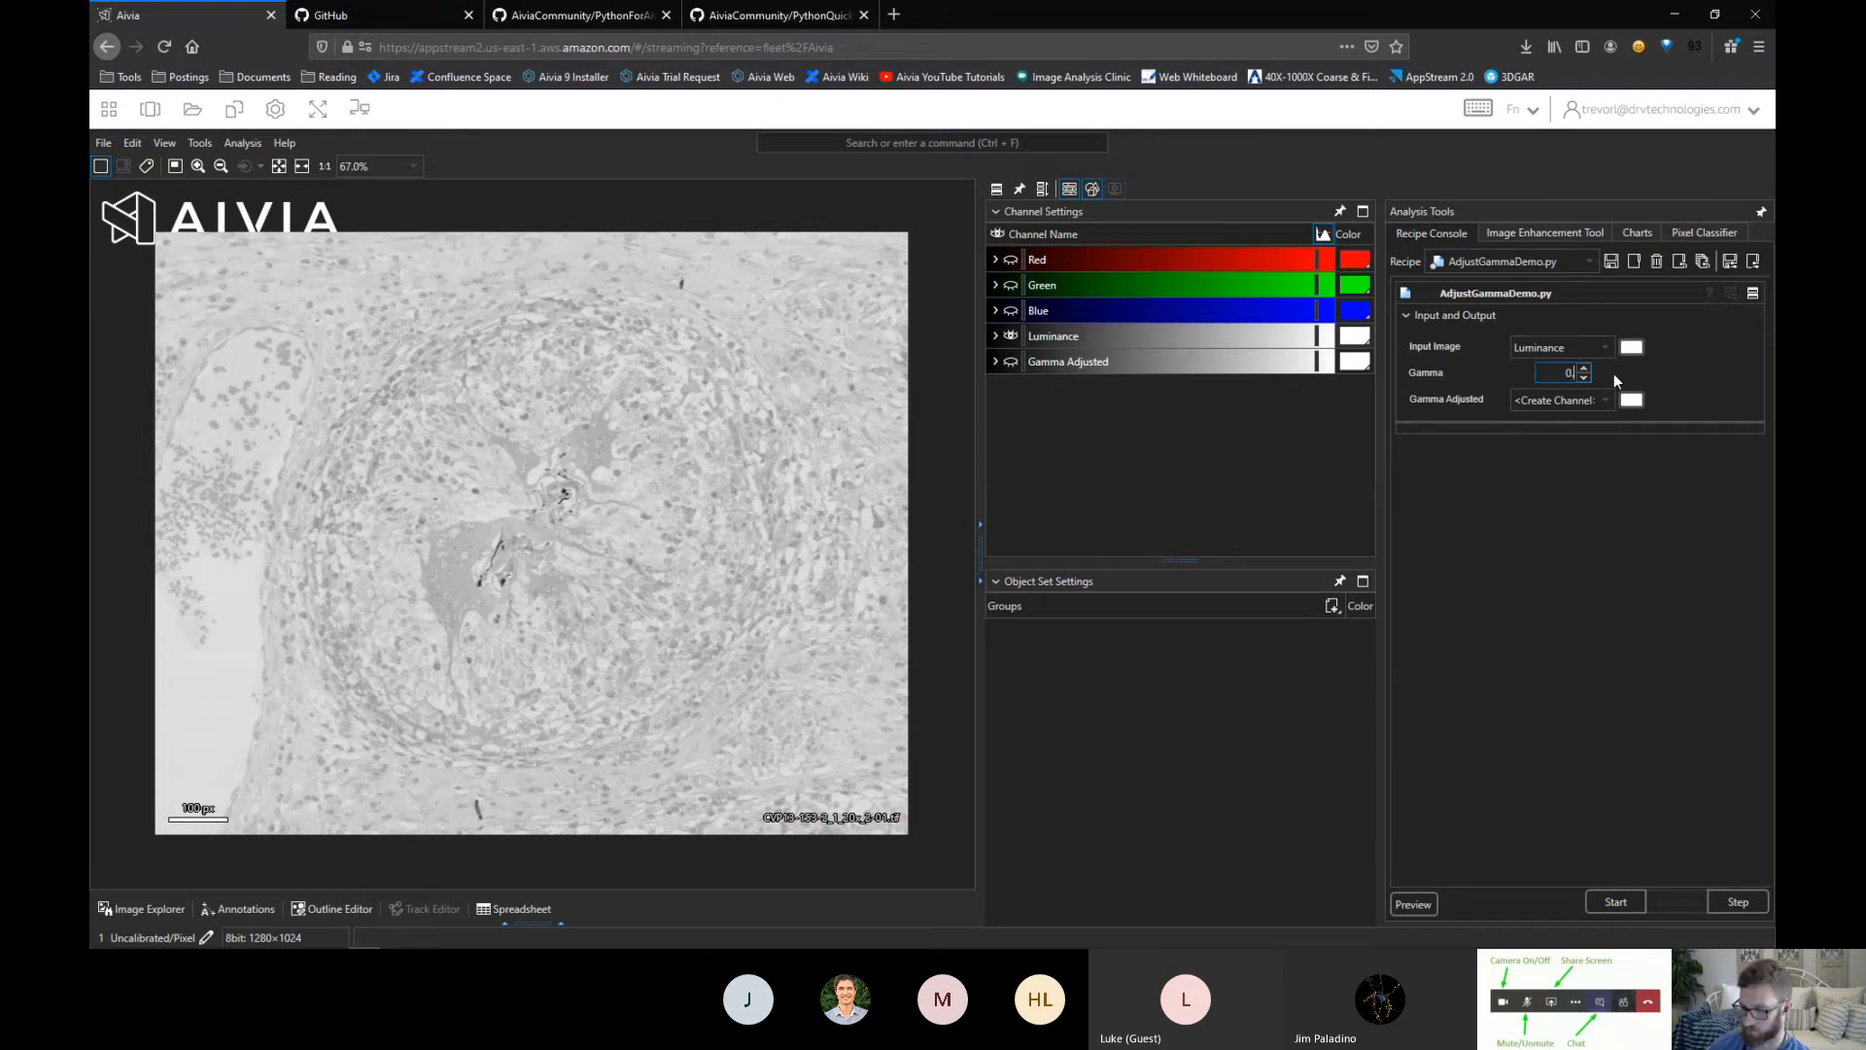
left_click(1564, 400)
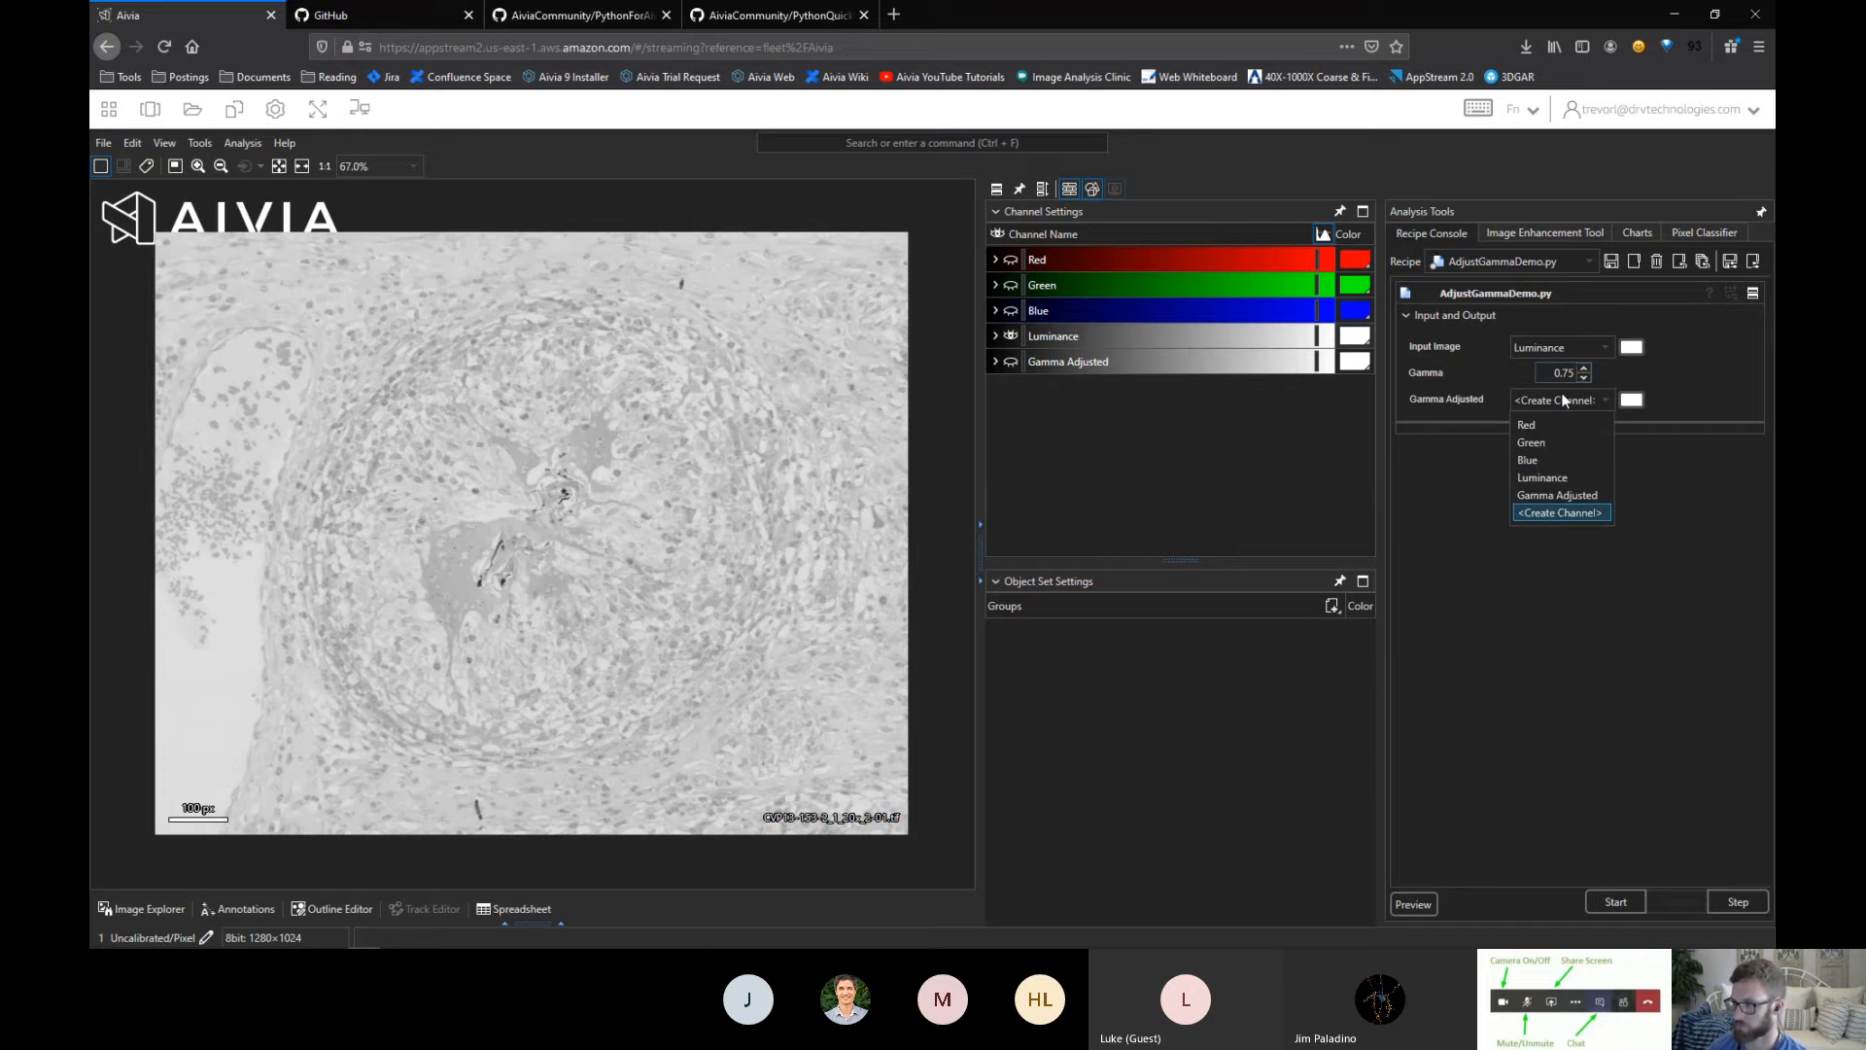
left_click(1467, 408)
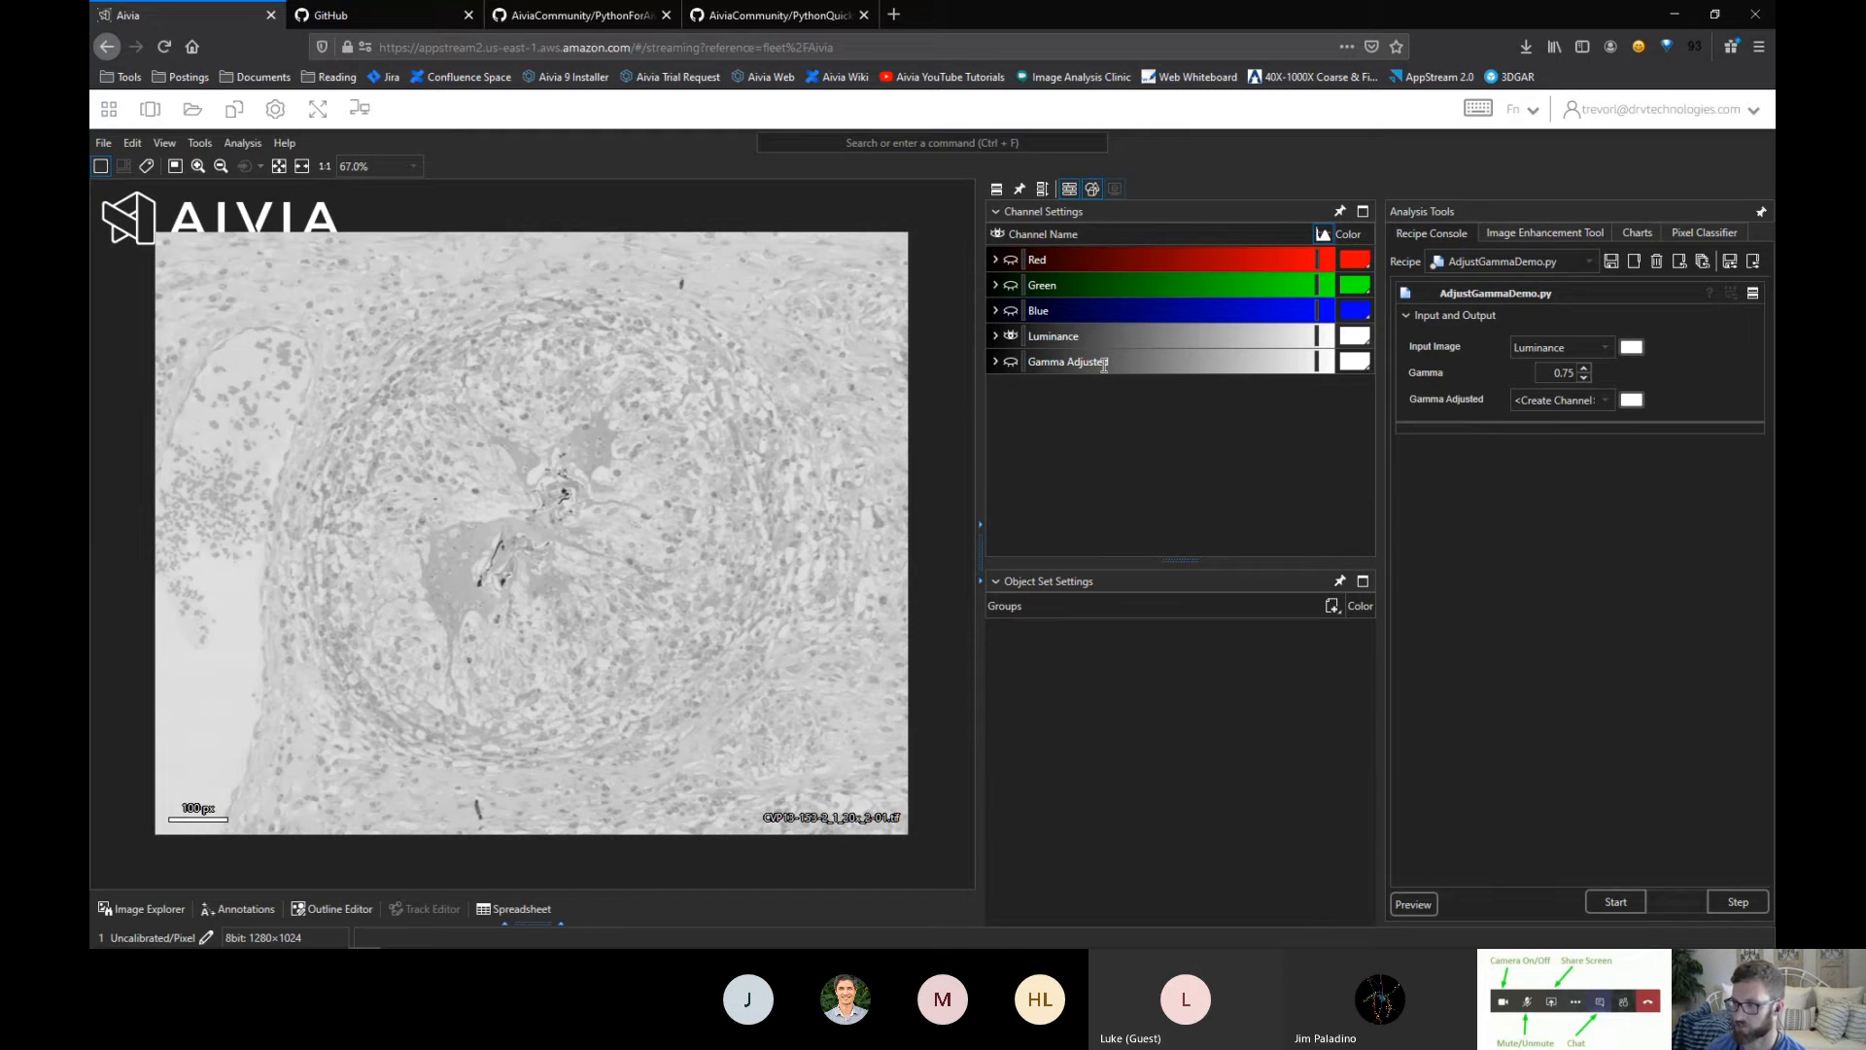
left_click(1579, 399)
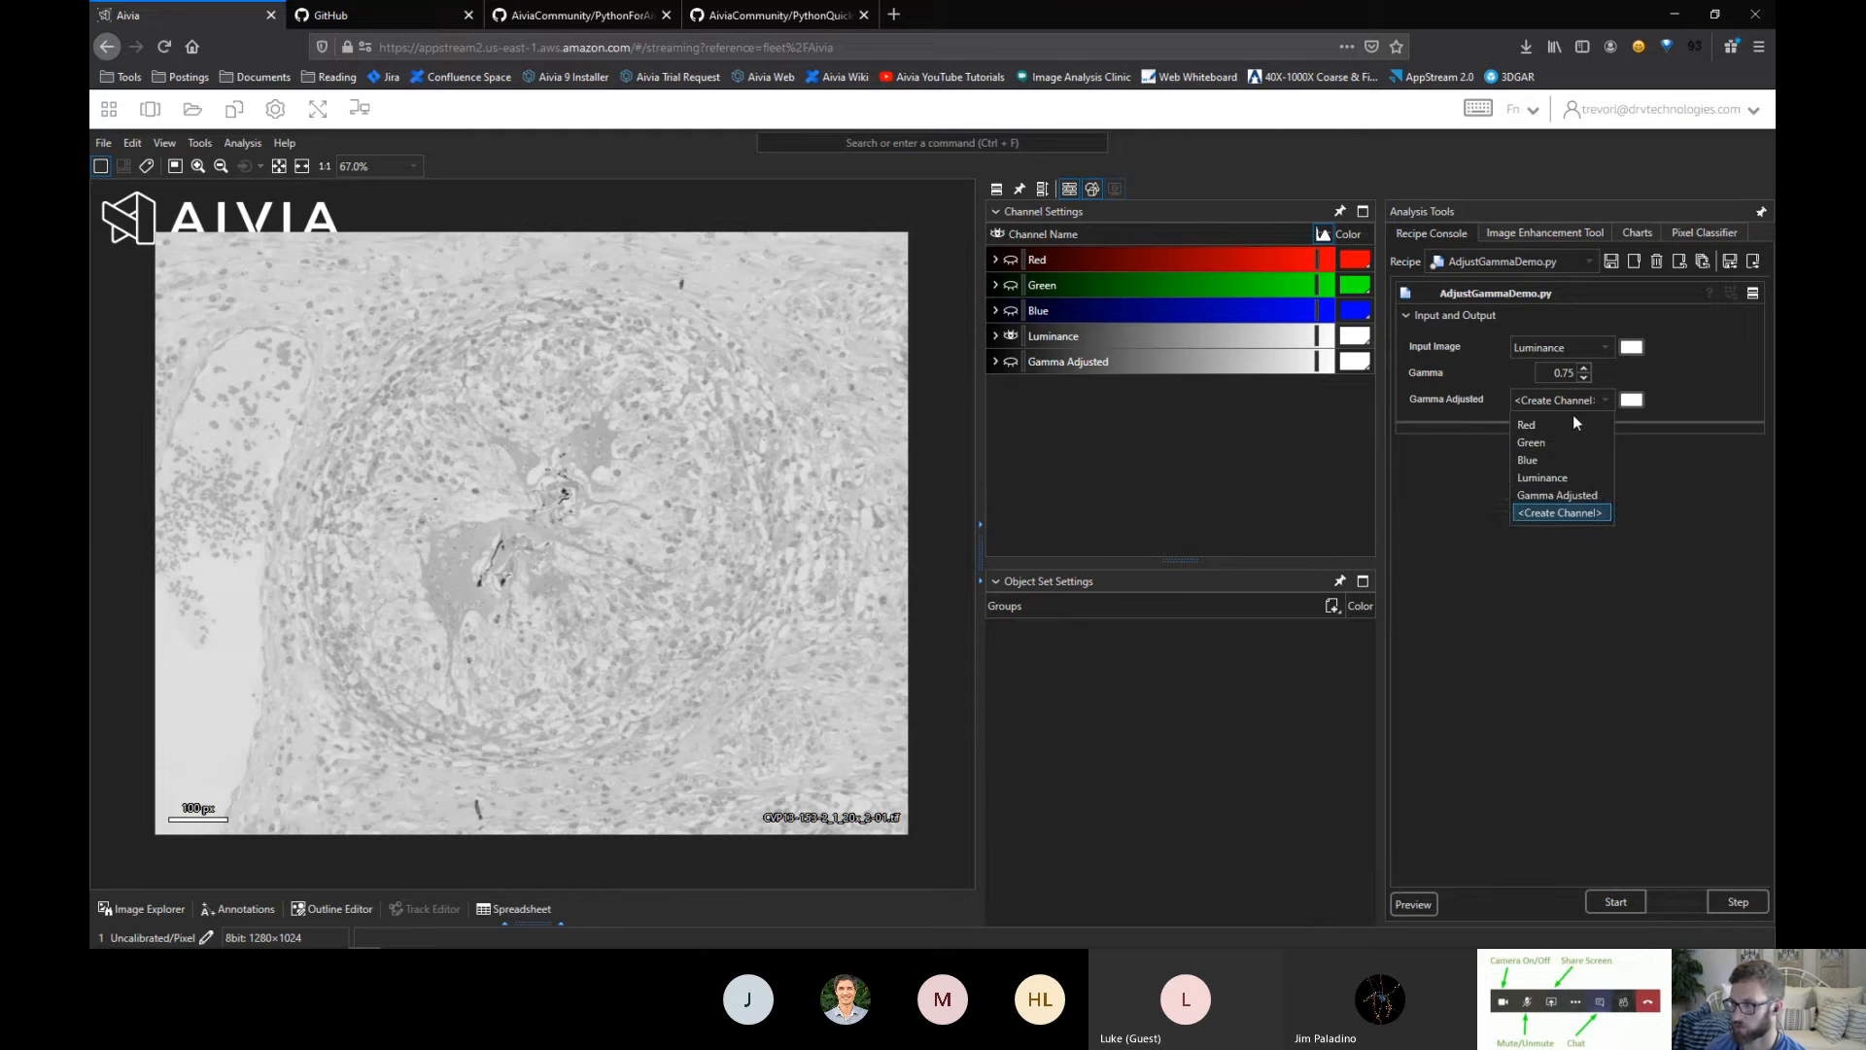
left_click(1540, 495)
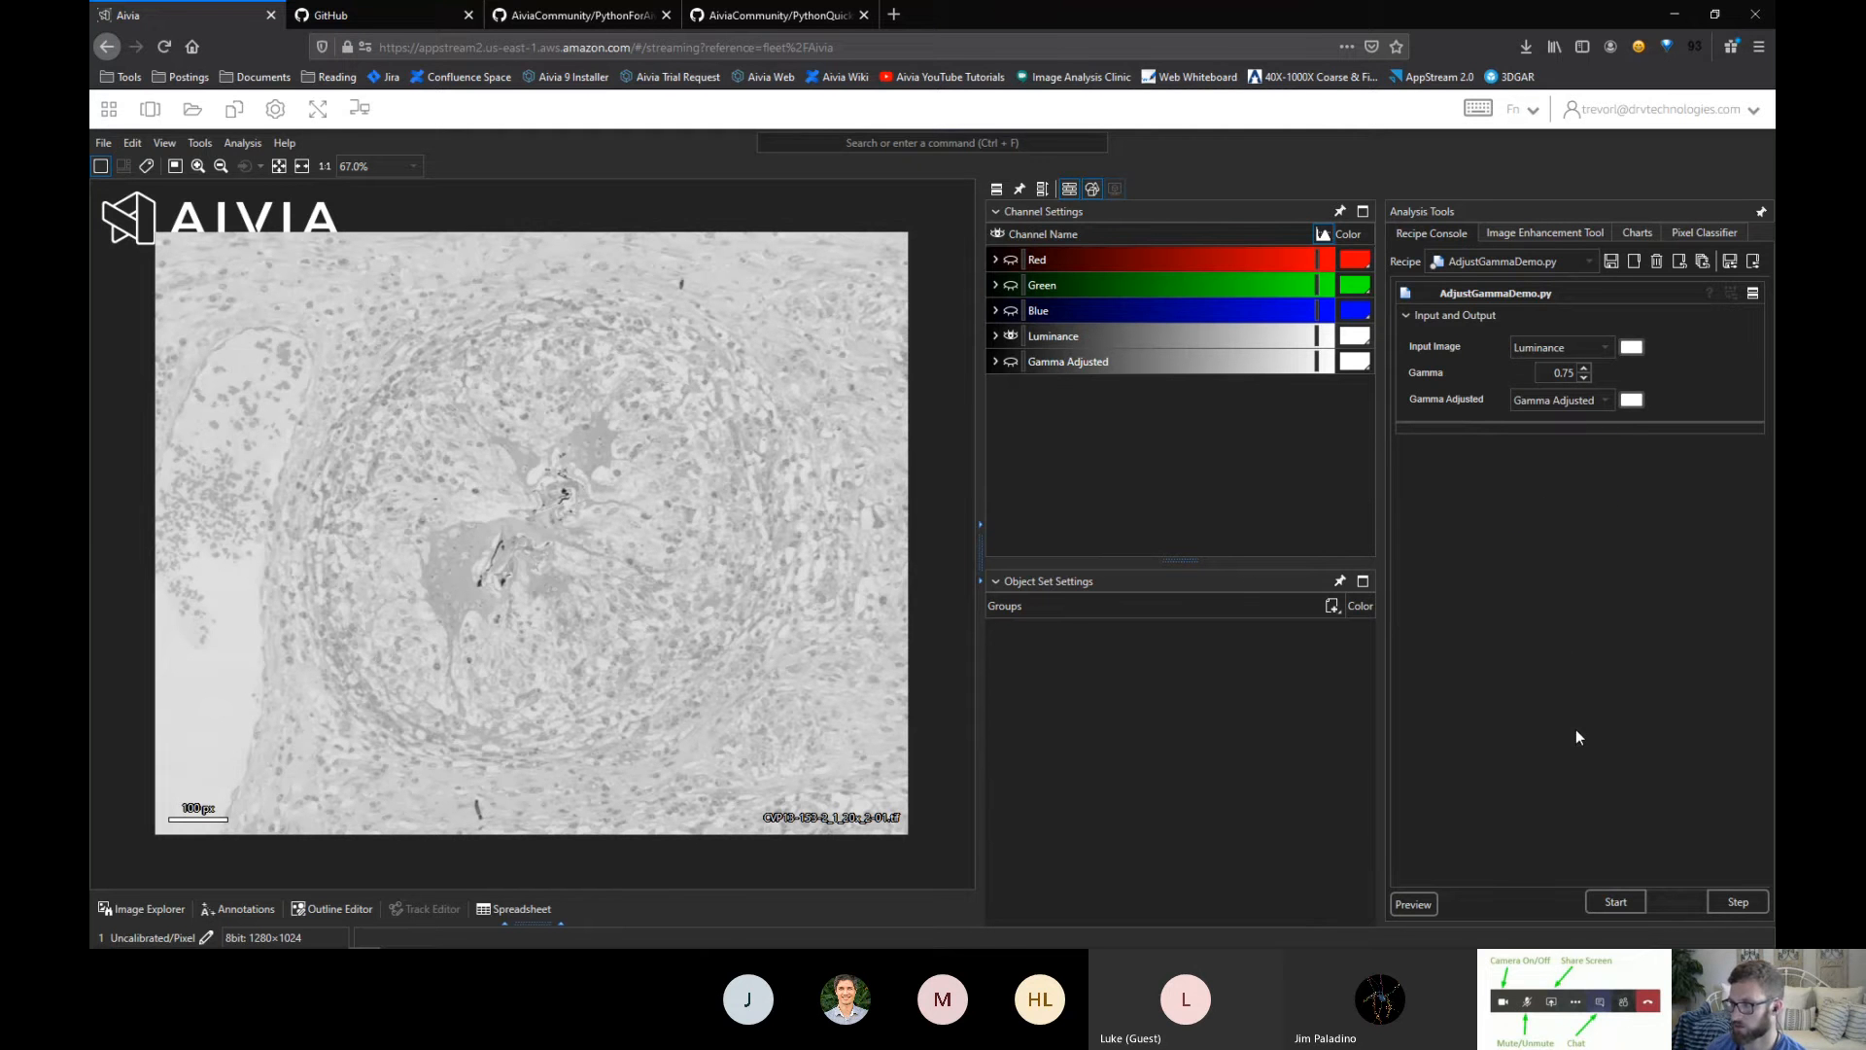
Run the recipe and switch the display between Luminance and Gamma Adjusted
left_click(1614, 902)
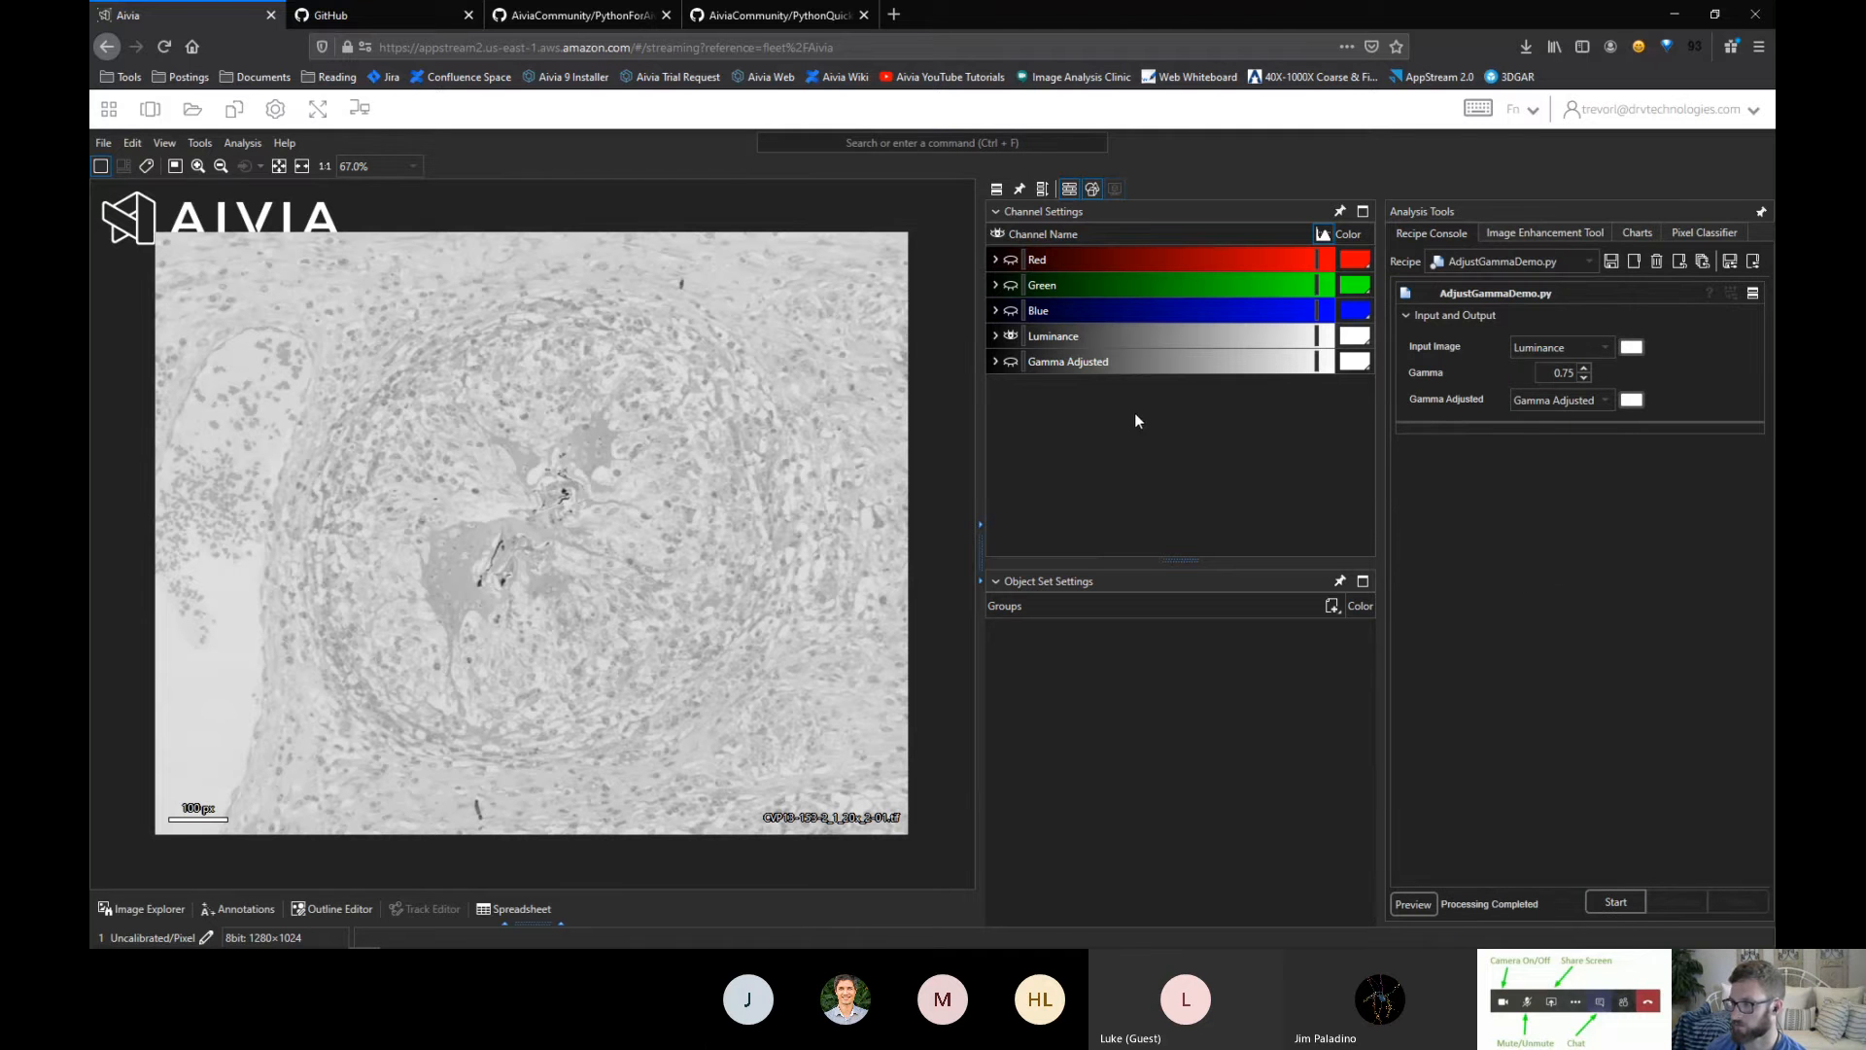
left_click(1141, 360)
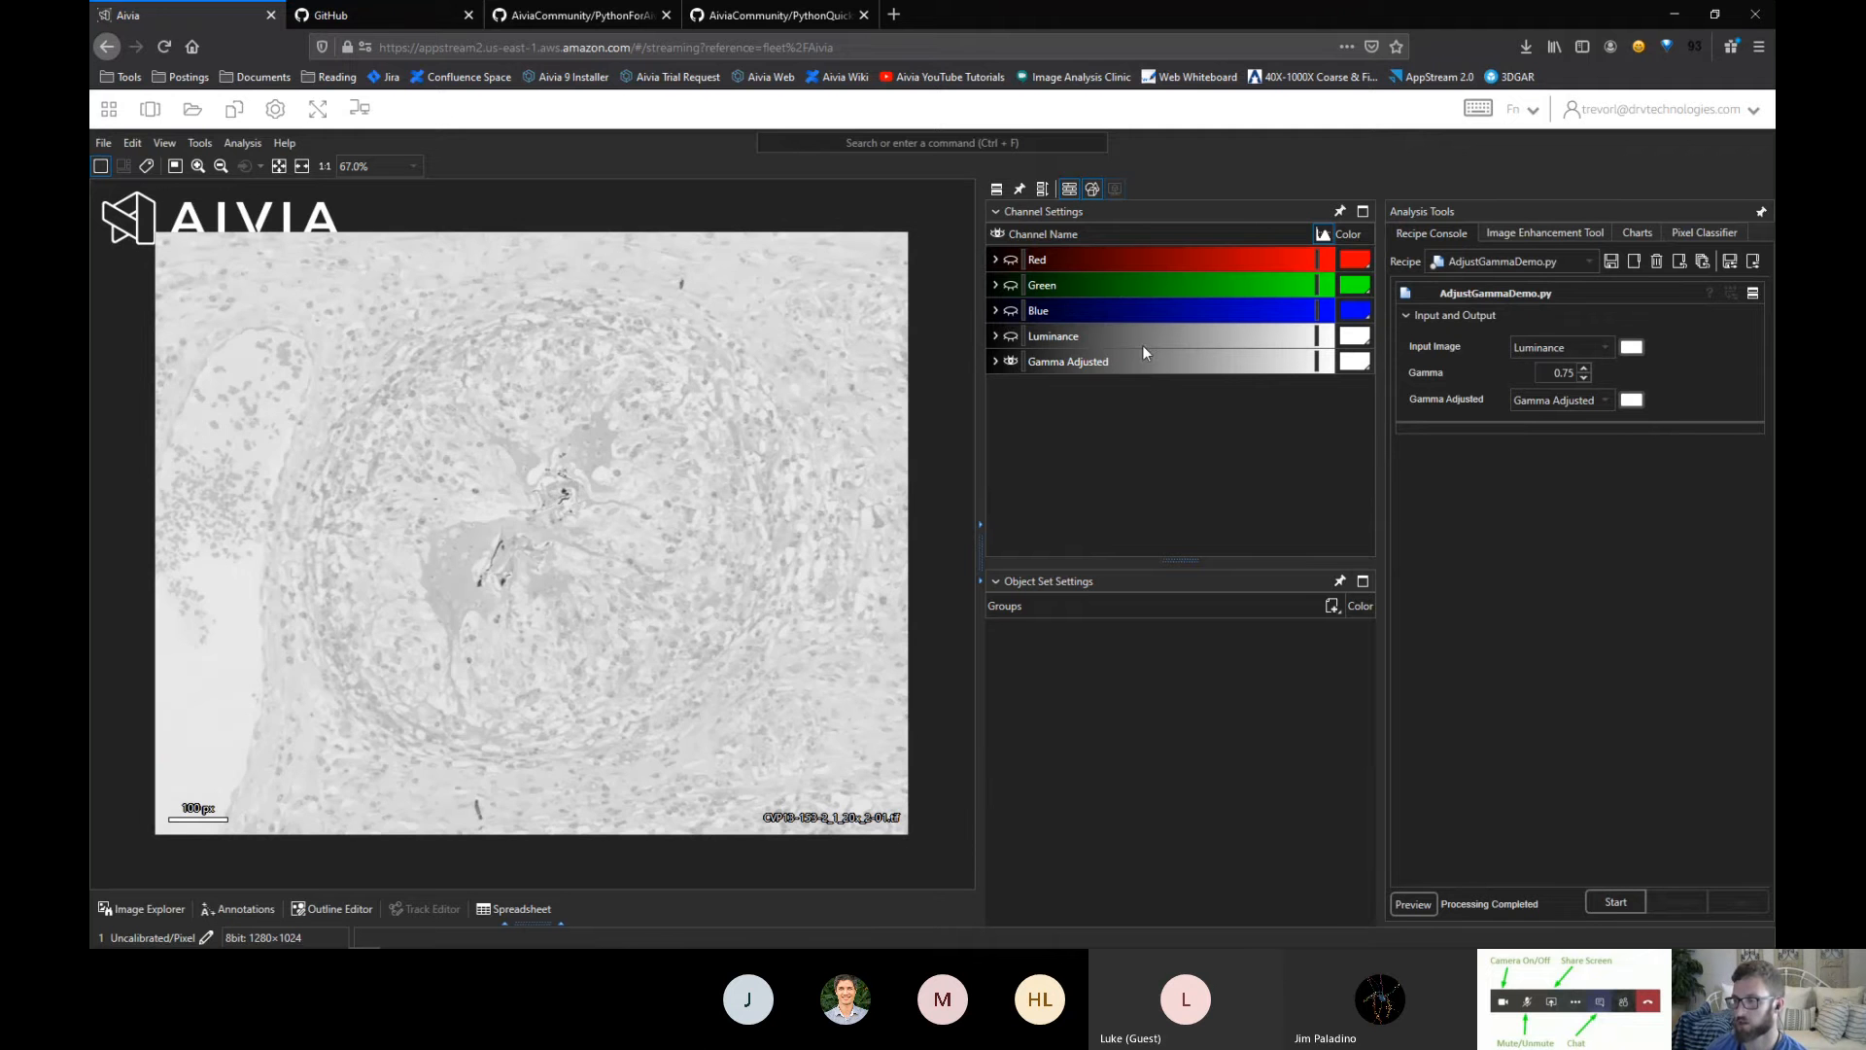
left_click(1145, 336)
left_click(1145, 356)
Toggle between Luminance and Gamma Adjusted to compare them, ending on Gamma Adjusted
left_click(1147, 333)
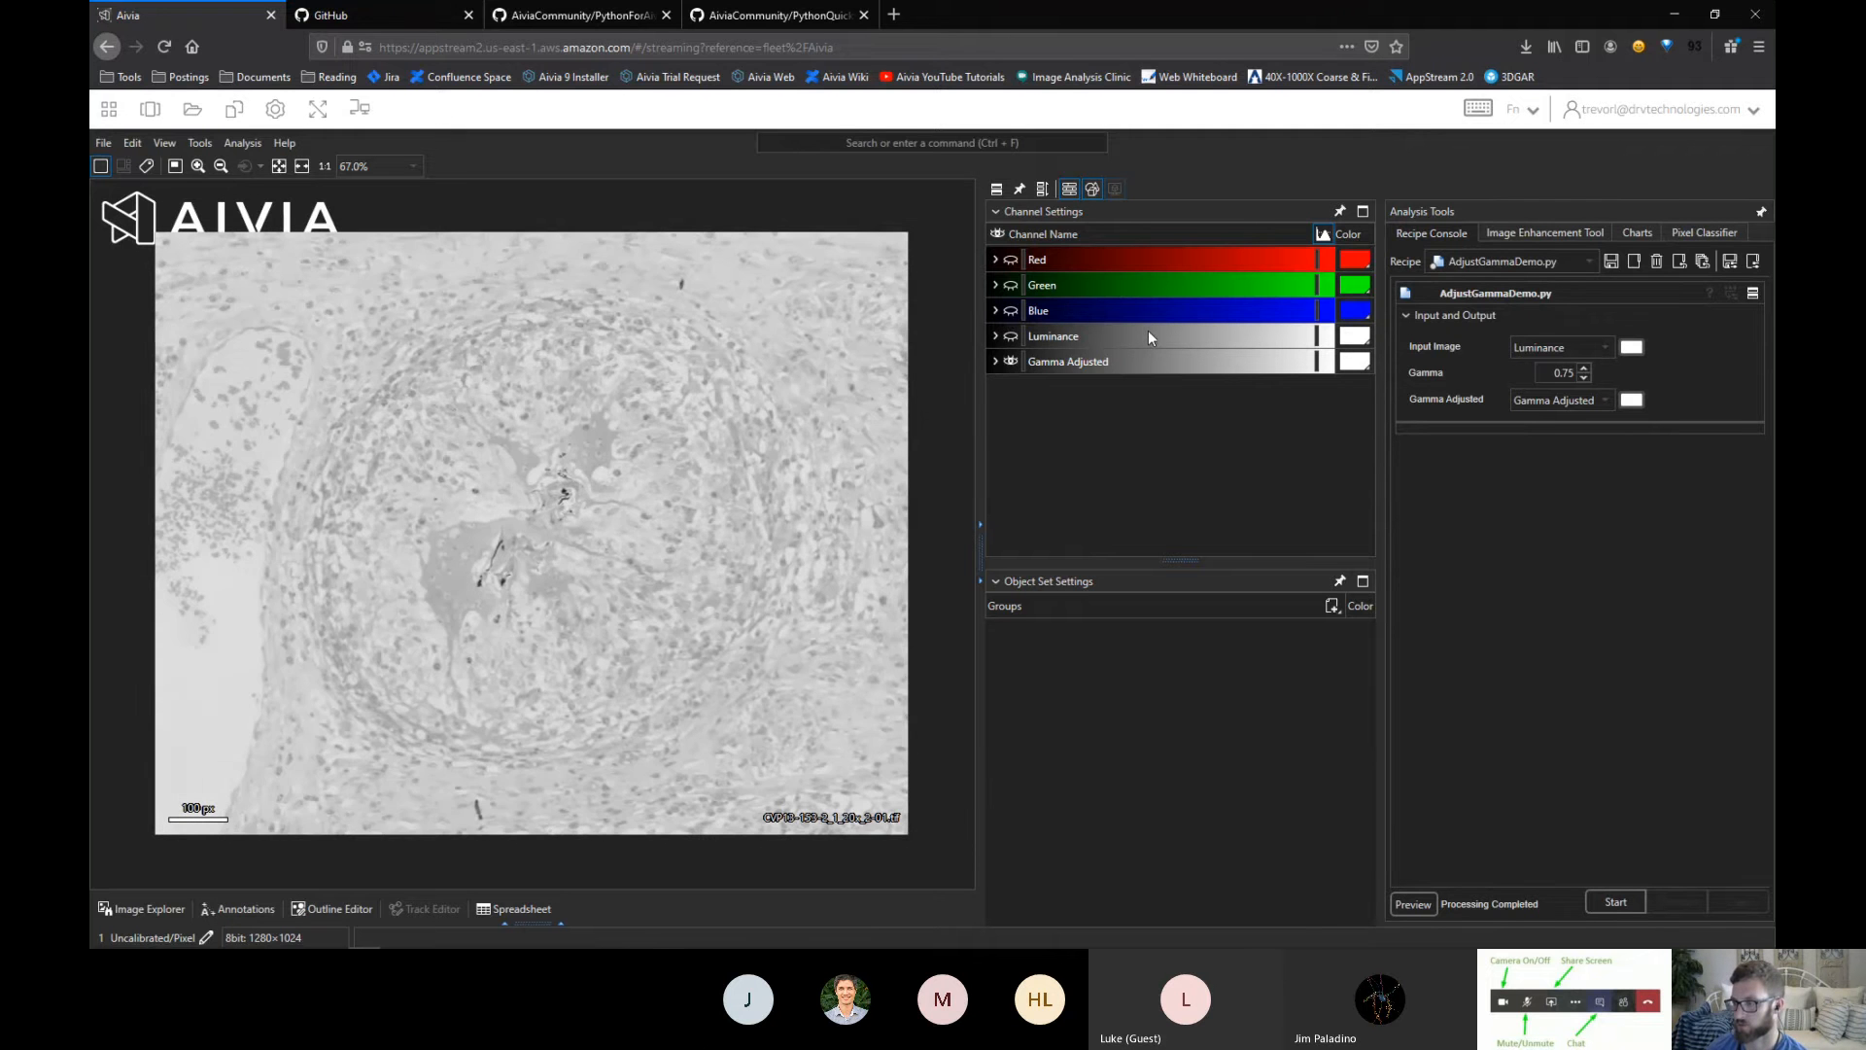
left_click(1145, 360)
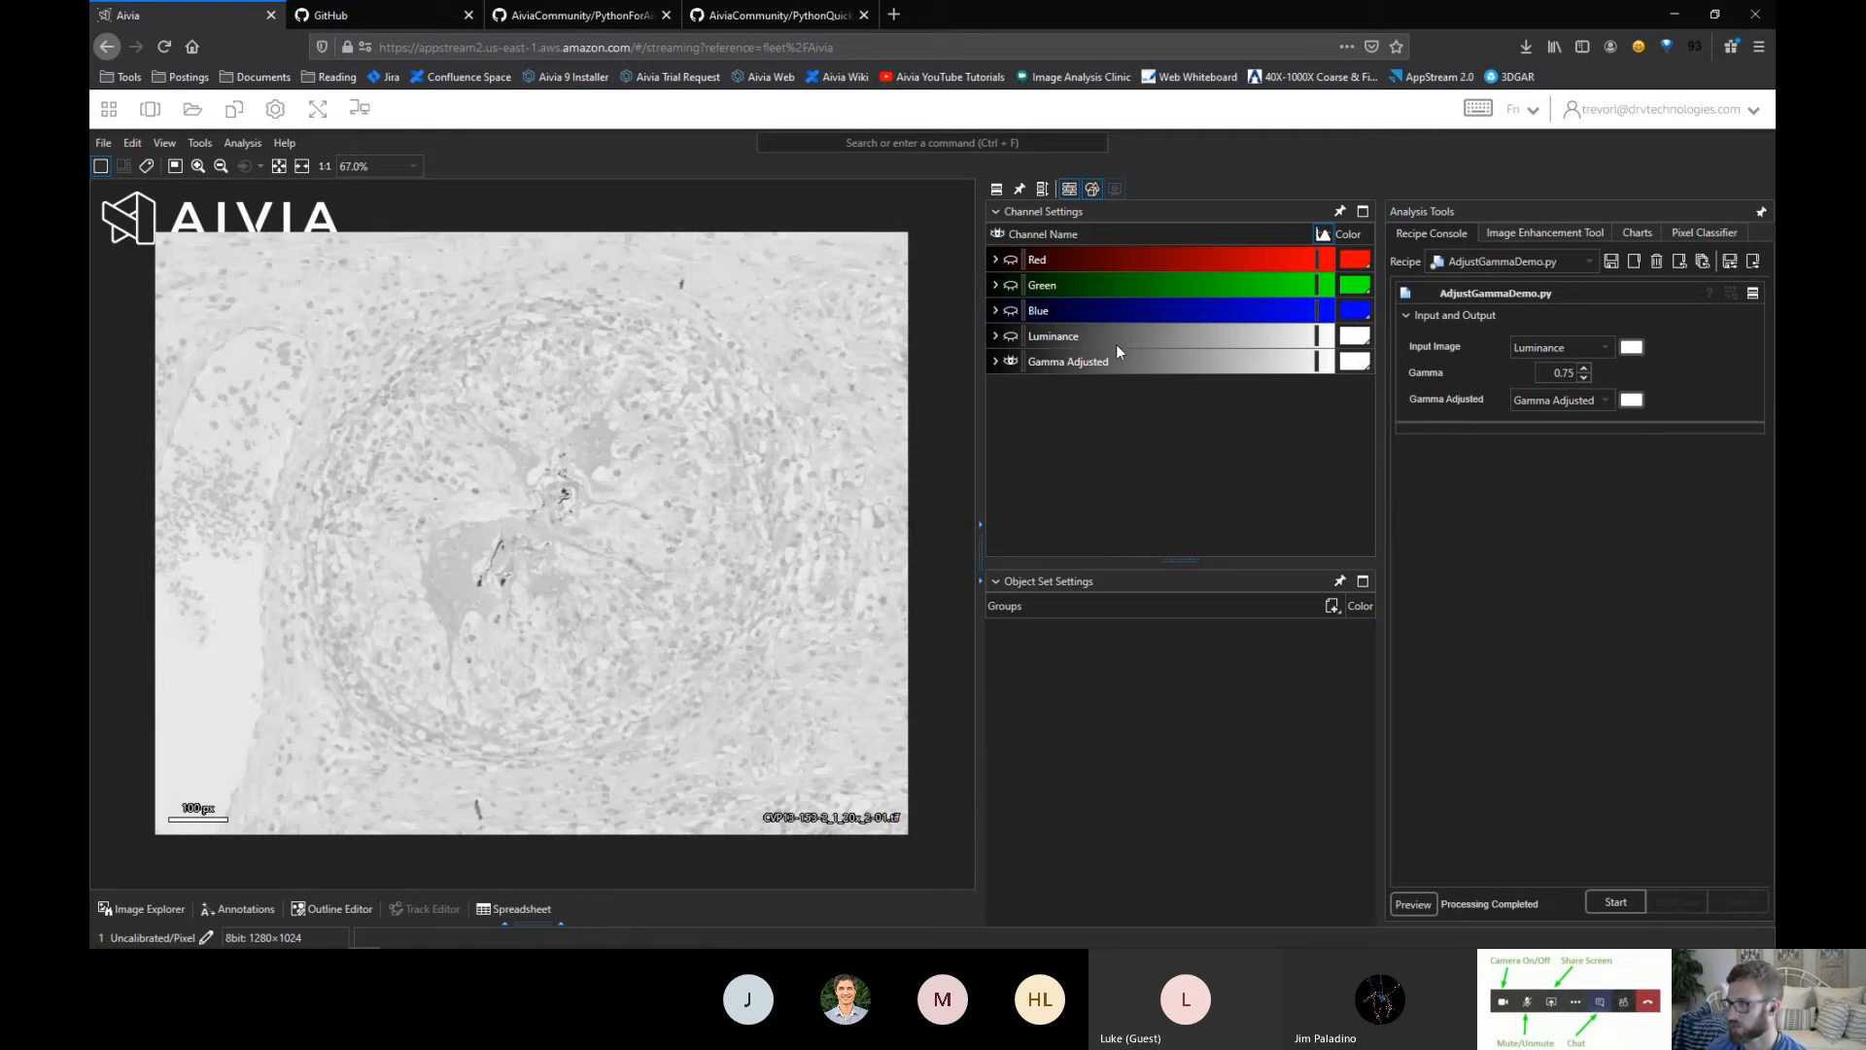
left_click(1116, 340)
left_click(1145, 360)
left_click(1135, 334)
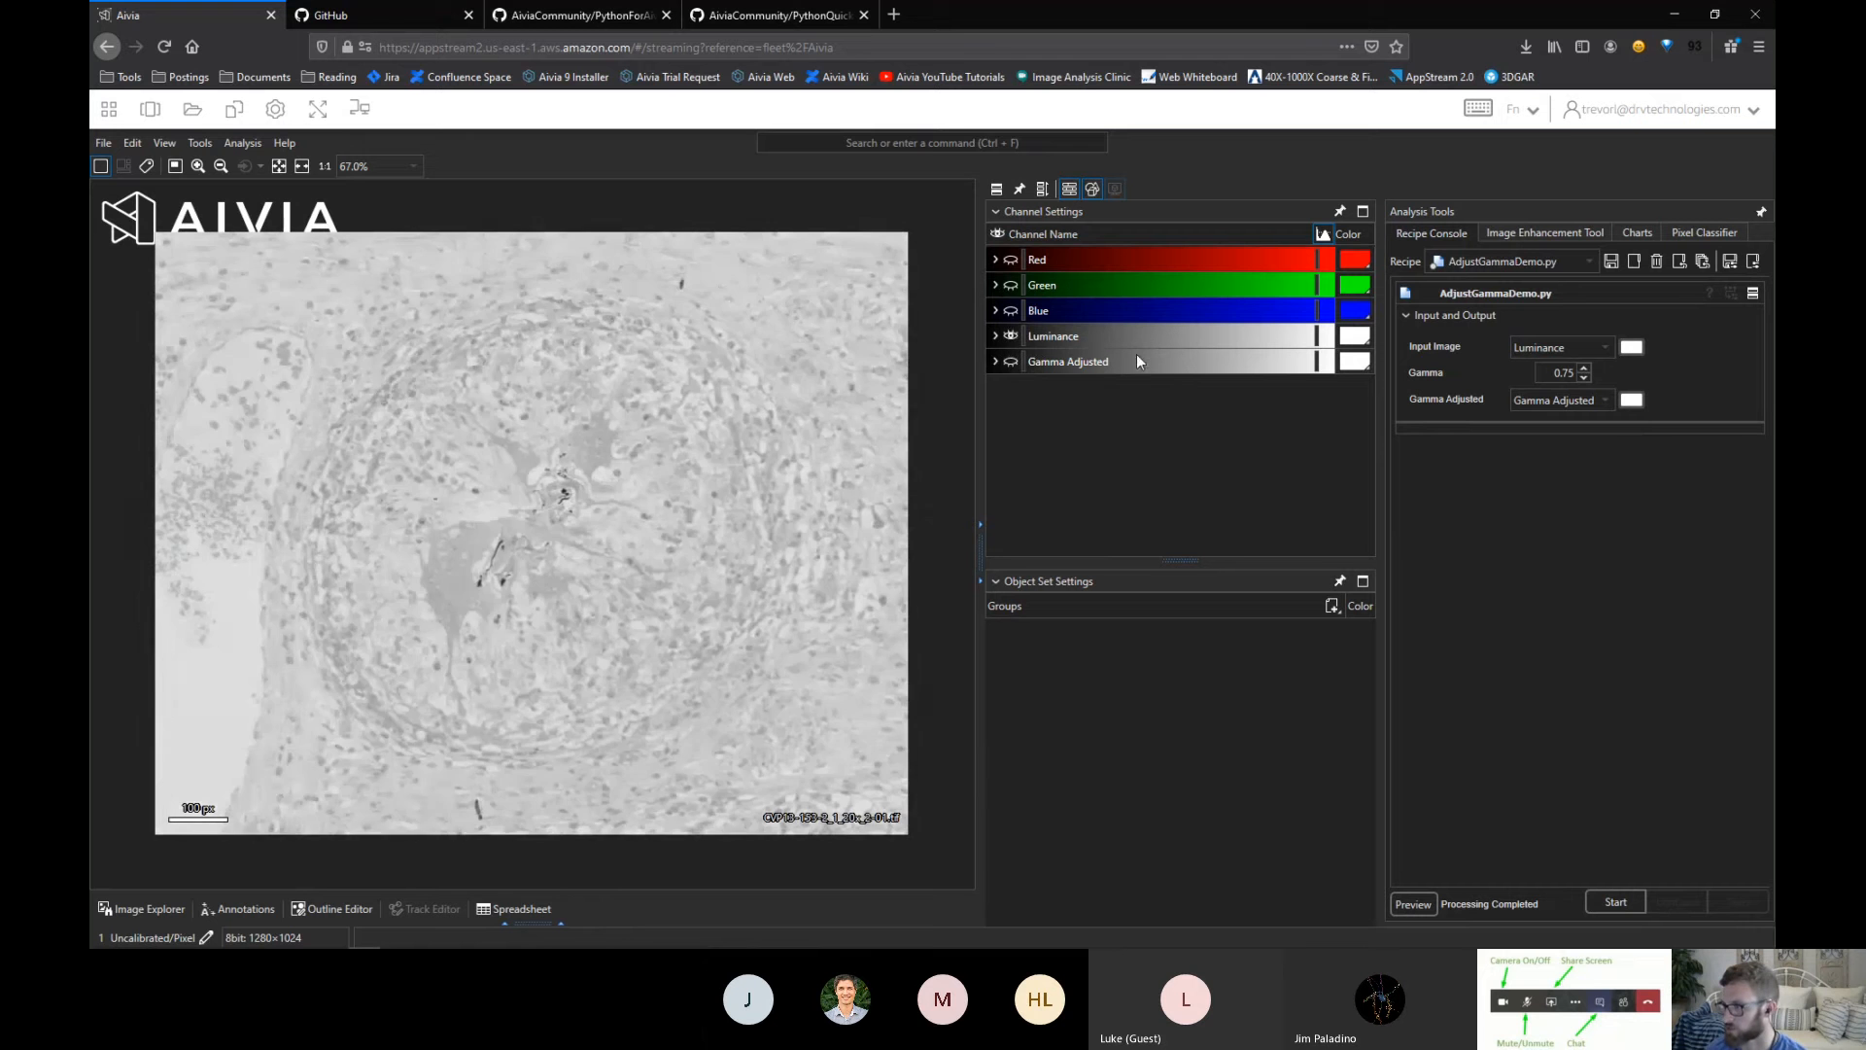
left_click(1137, 361)
Rerun the recipe with gamma 0.25 and display the new Gamma Adjusted result
left_click(1562, 372)
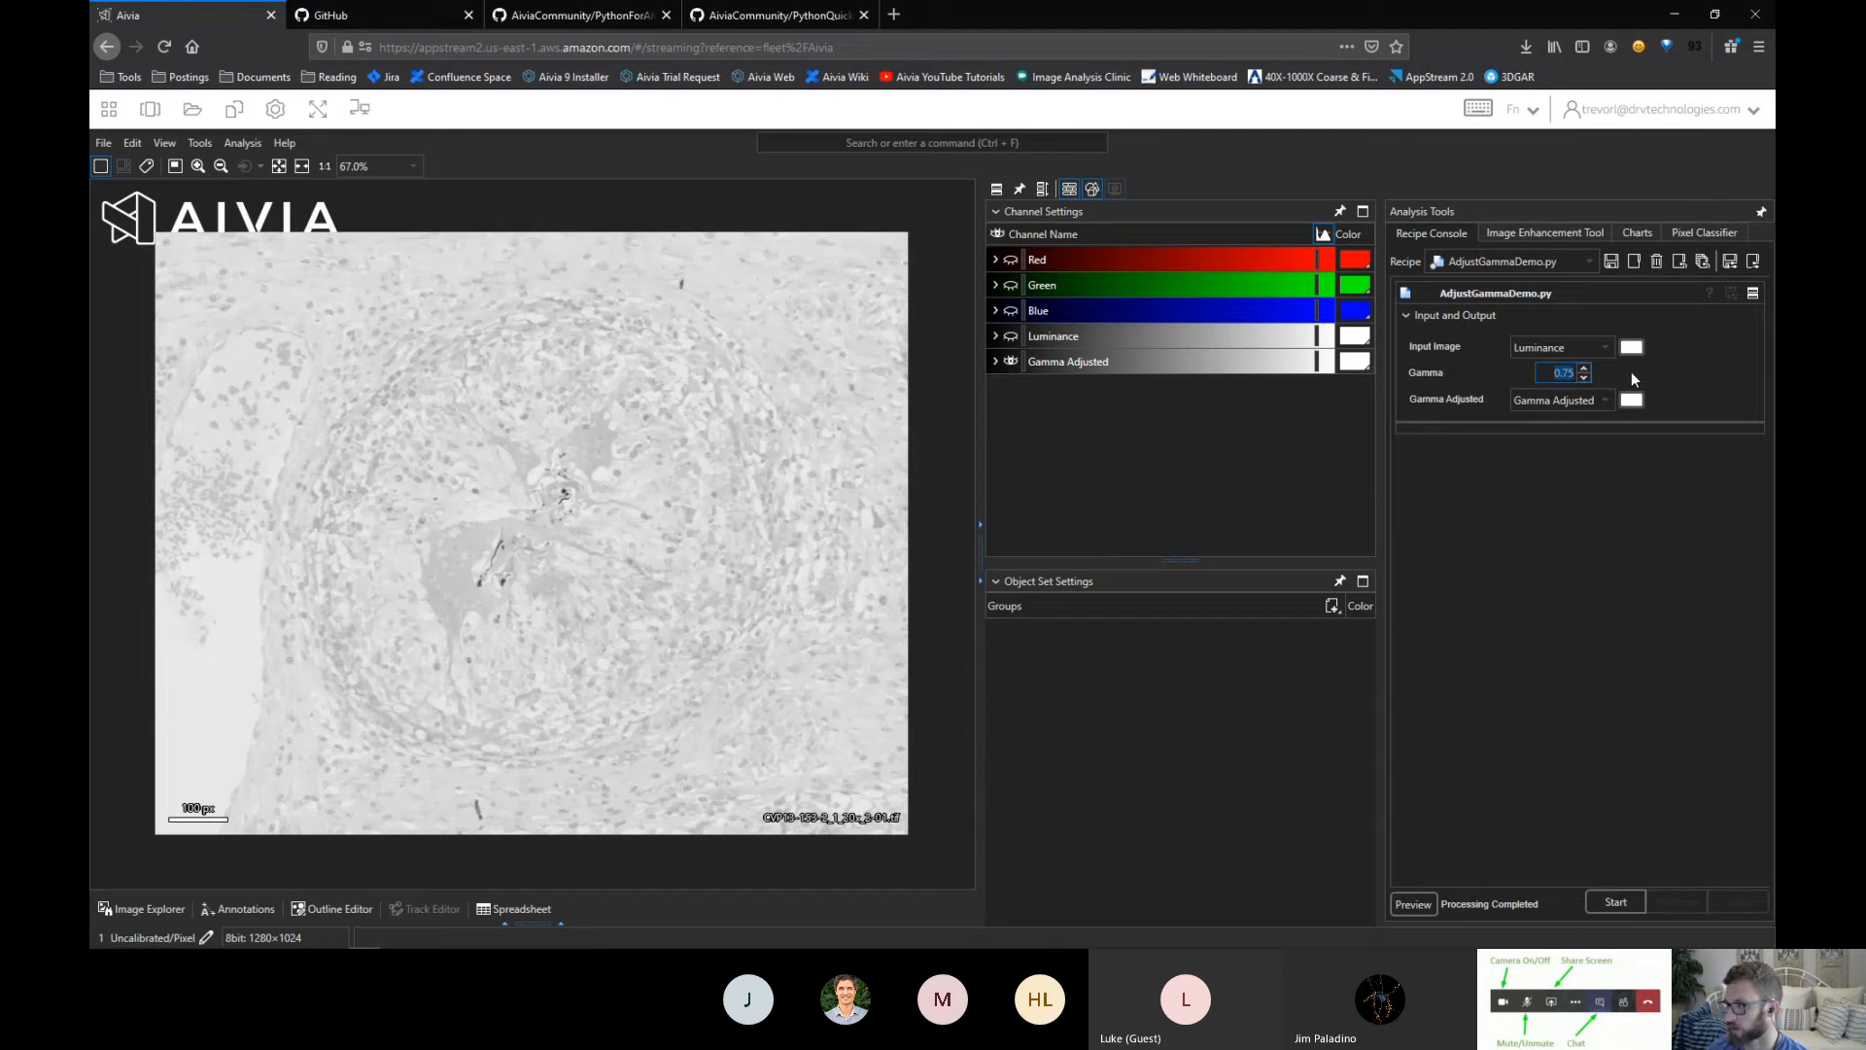
type("0.25")
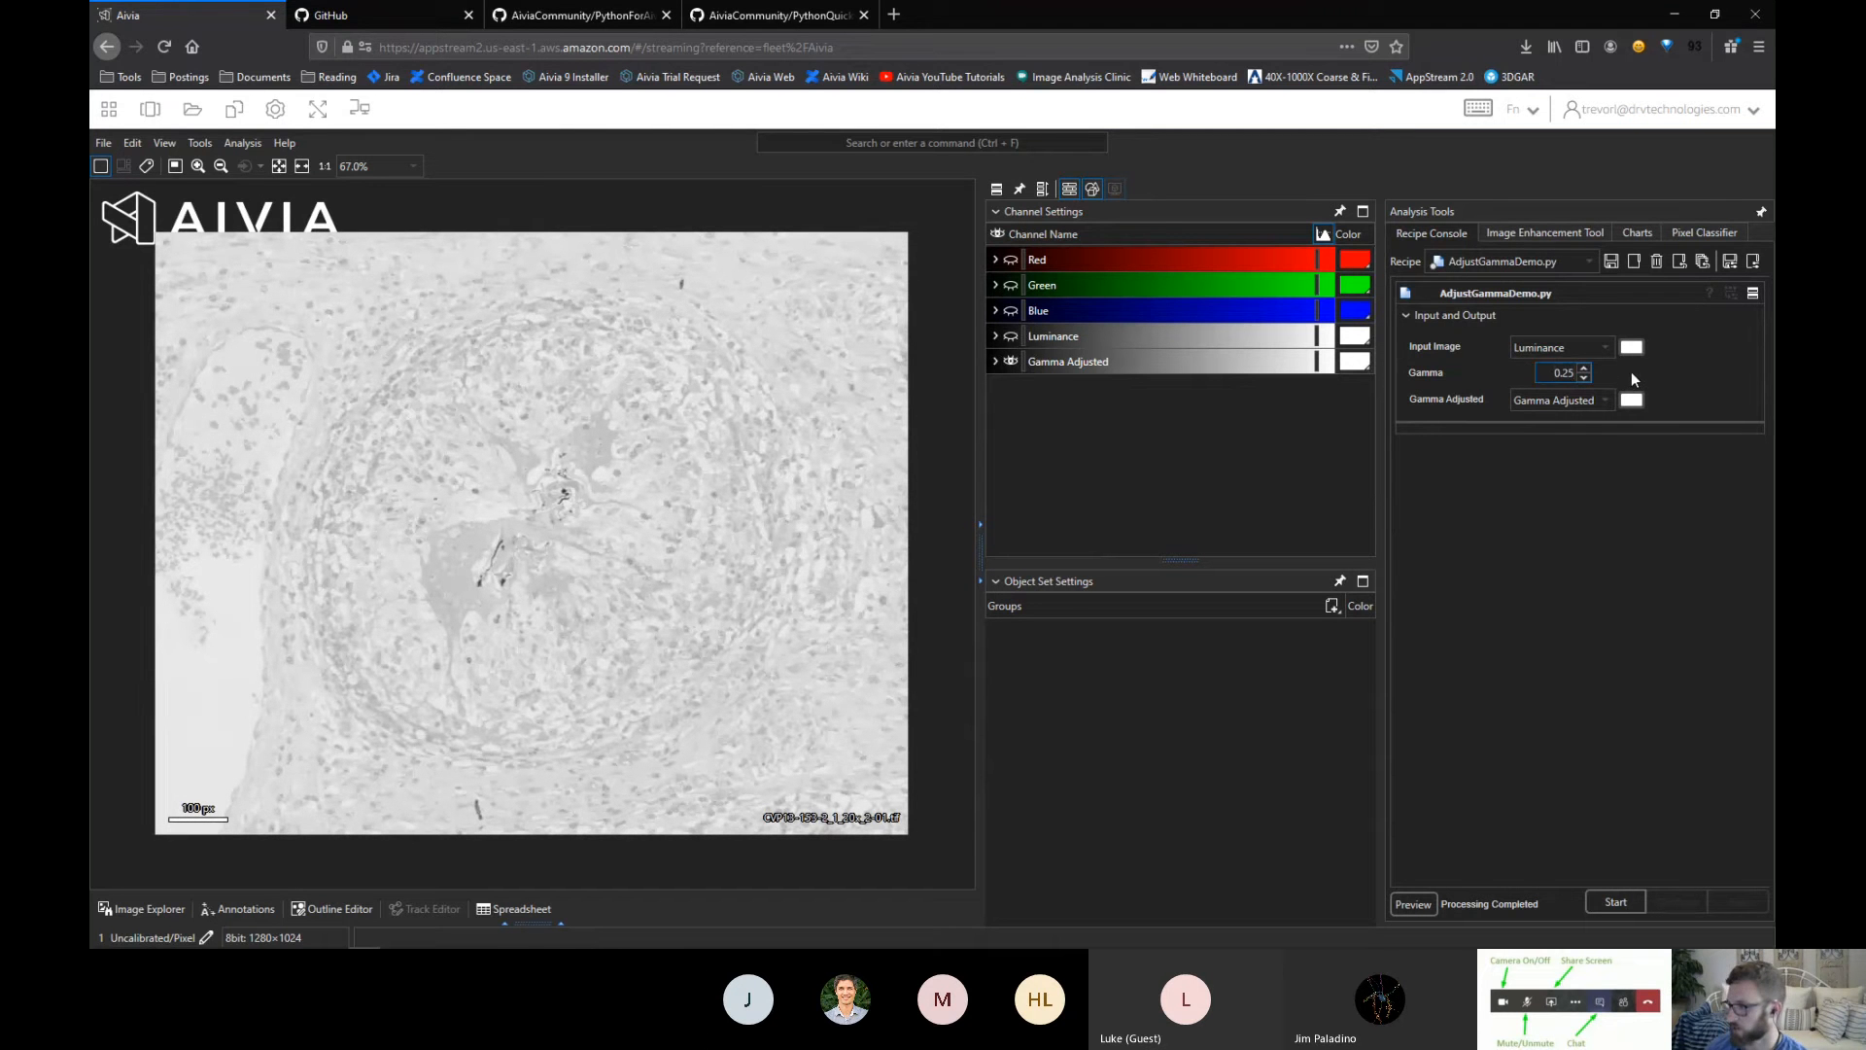
left_click(1617, 902)
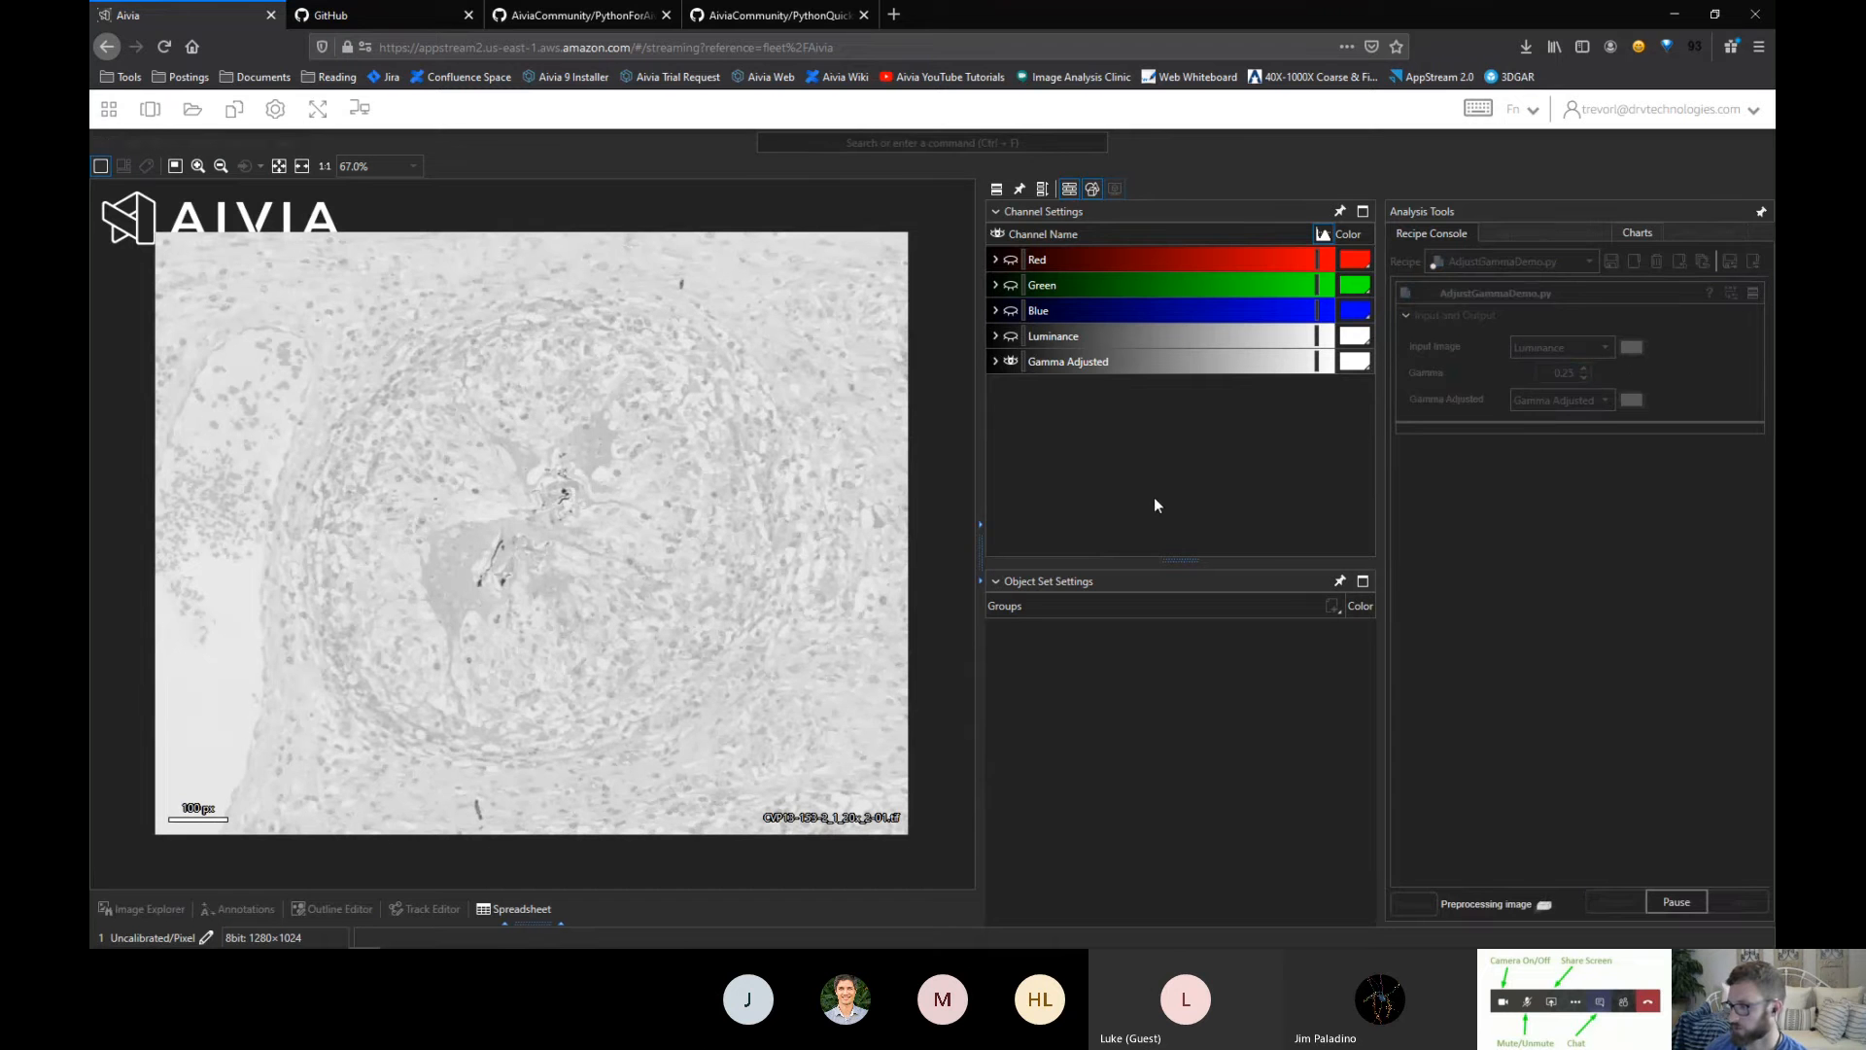
left_click(1012, 362)
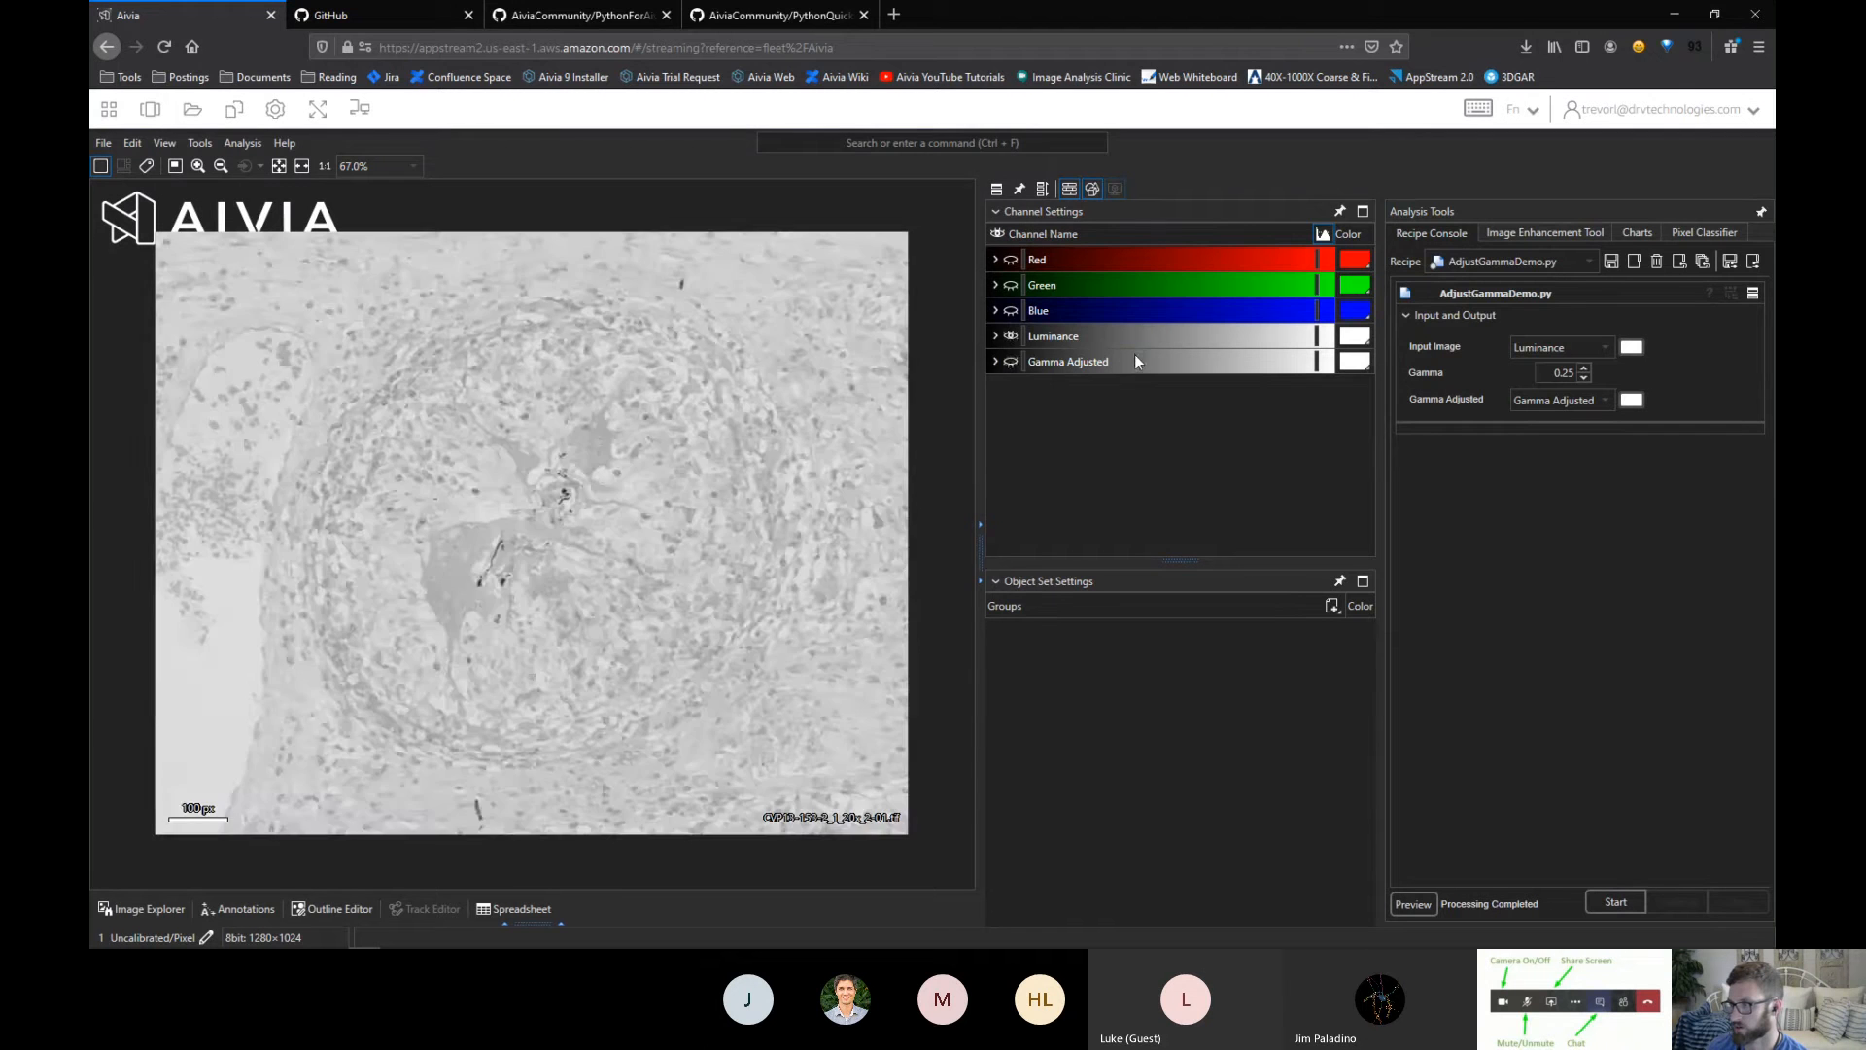
Raise the Gamma Adjusted display minimum to give a 214–242 range, then expand both channels' histograms
left_click_drag(1026, 359, 1280, 361)
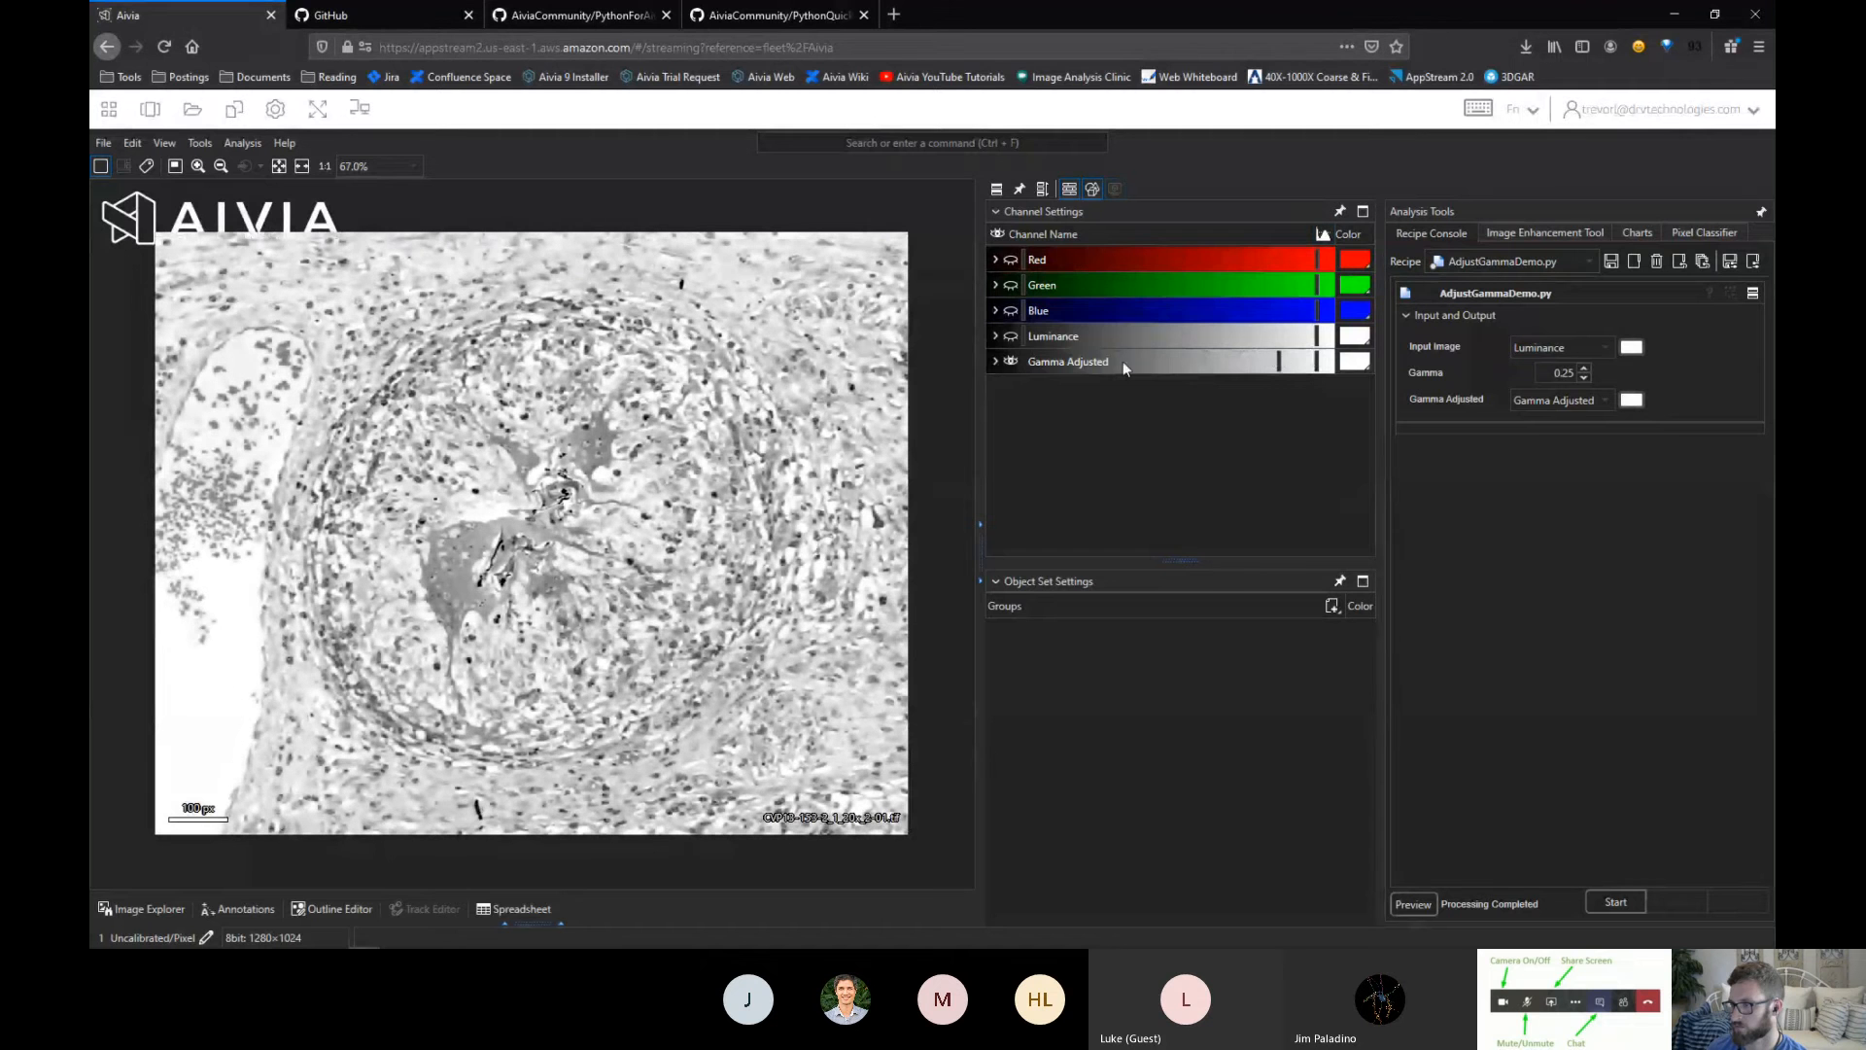
left_click(995, 336)
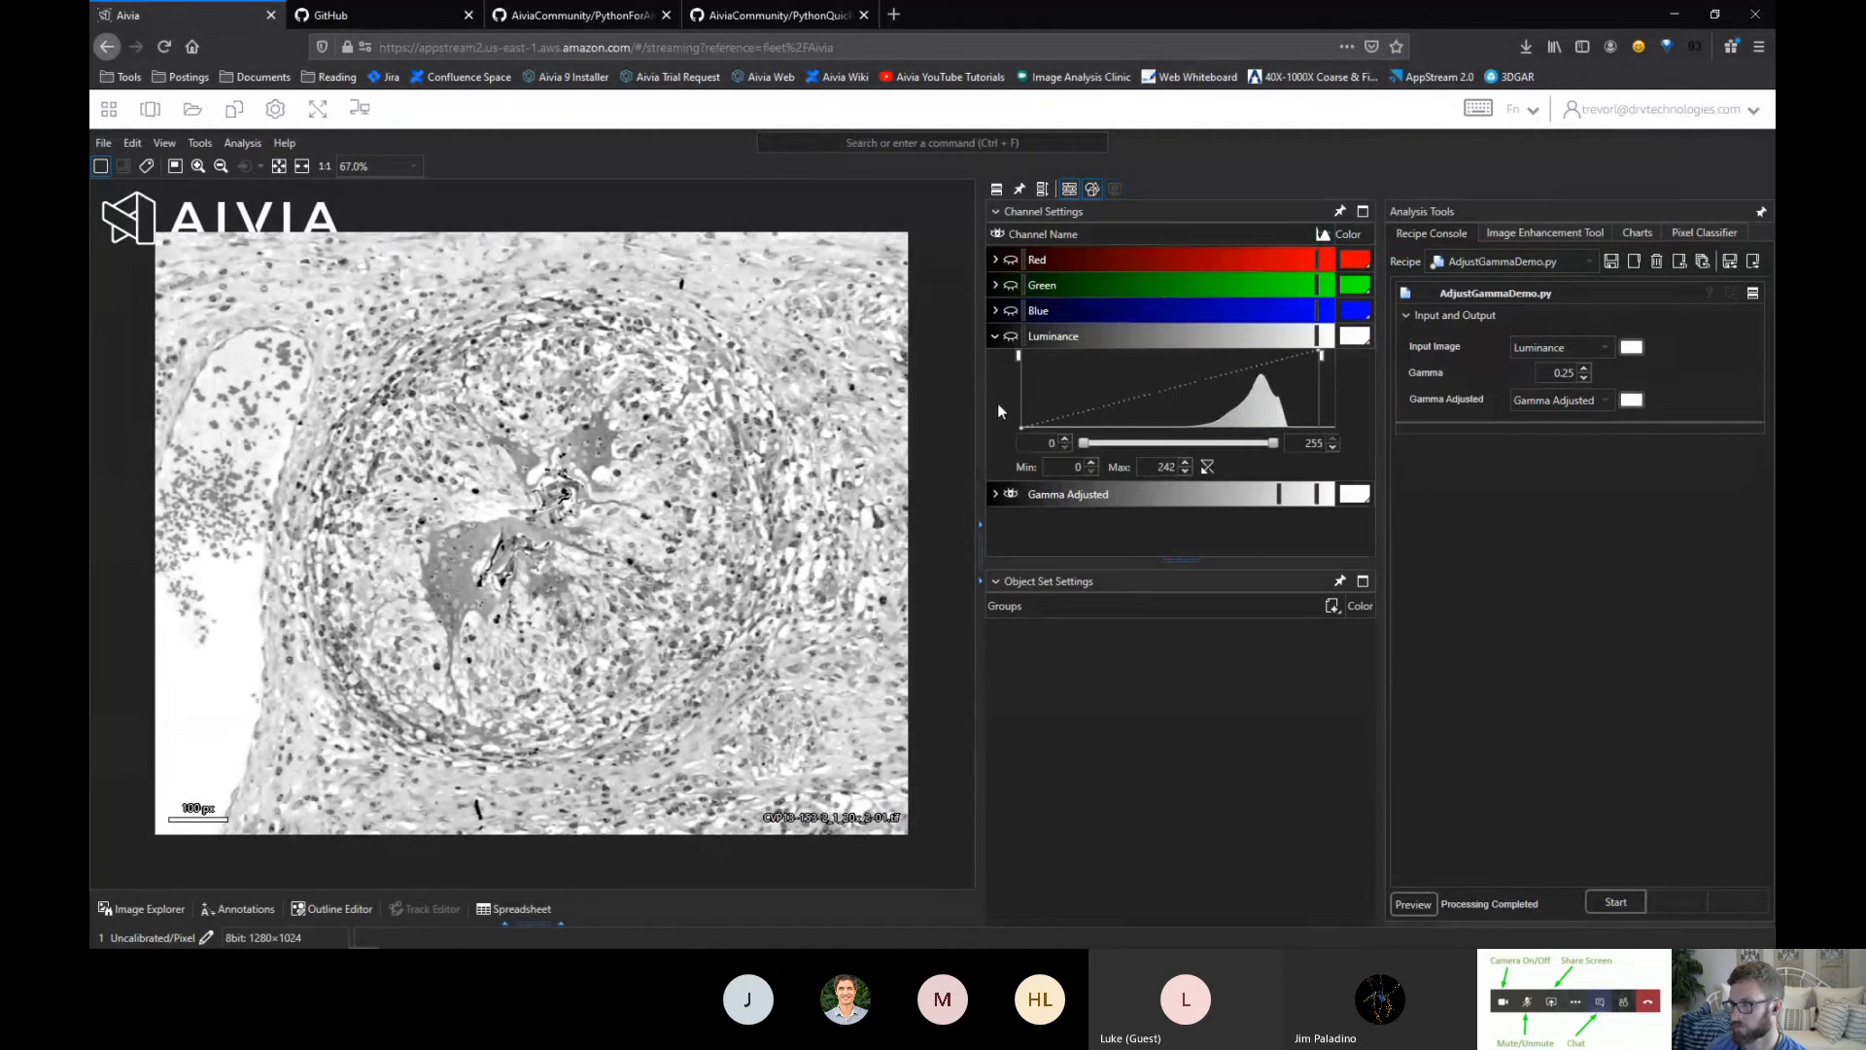
left_click(995, 494)
left_click_drag(1187, 561, 1191, 673)
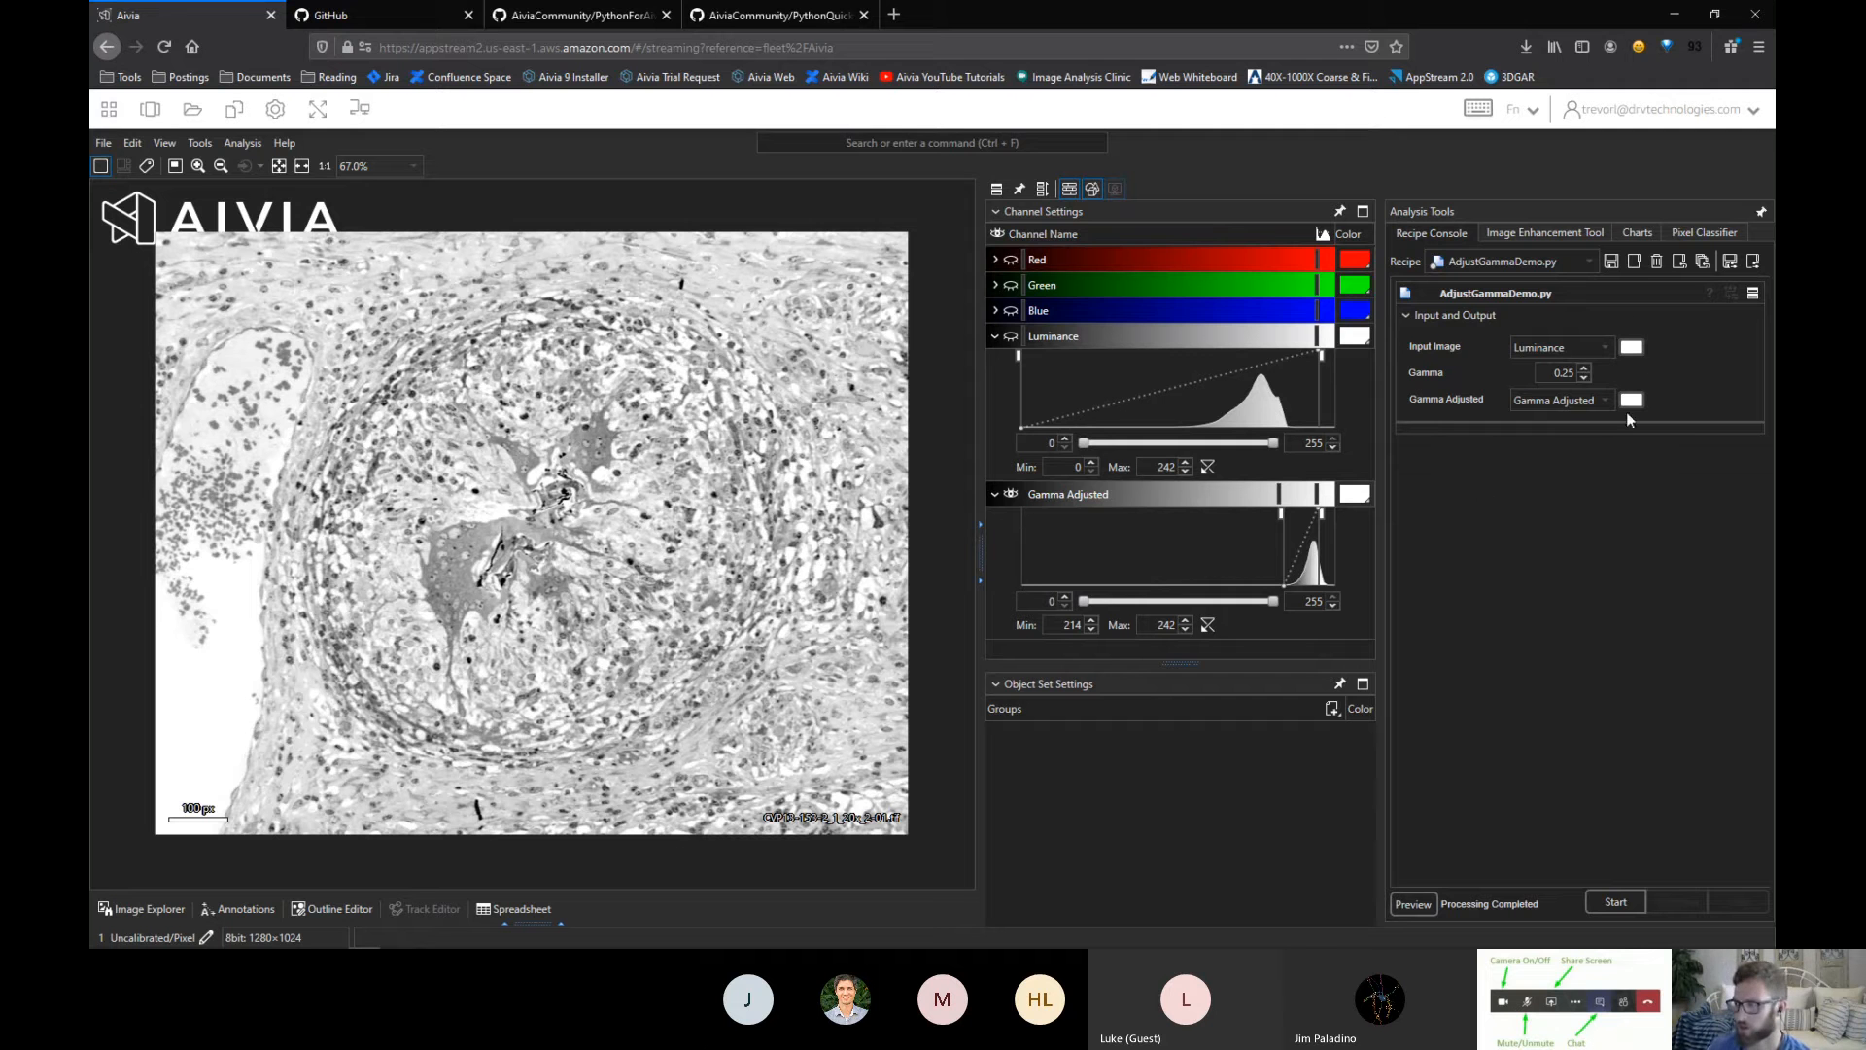
Load ShapeIndex.py and set it to Luminance input with Gaussian Sigma 2
left_click(1634, 264)
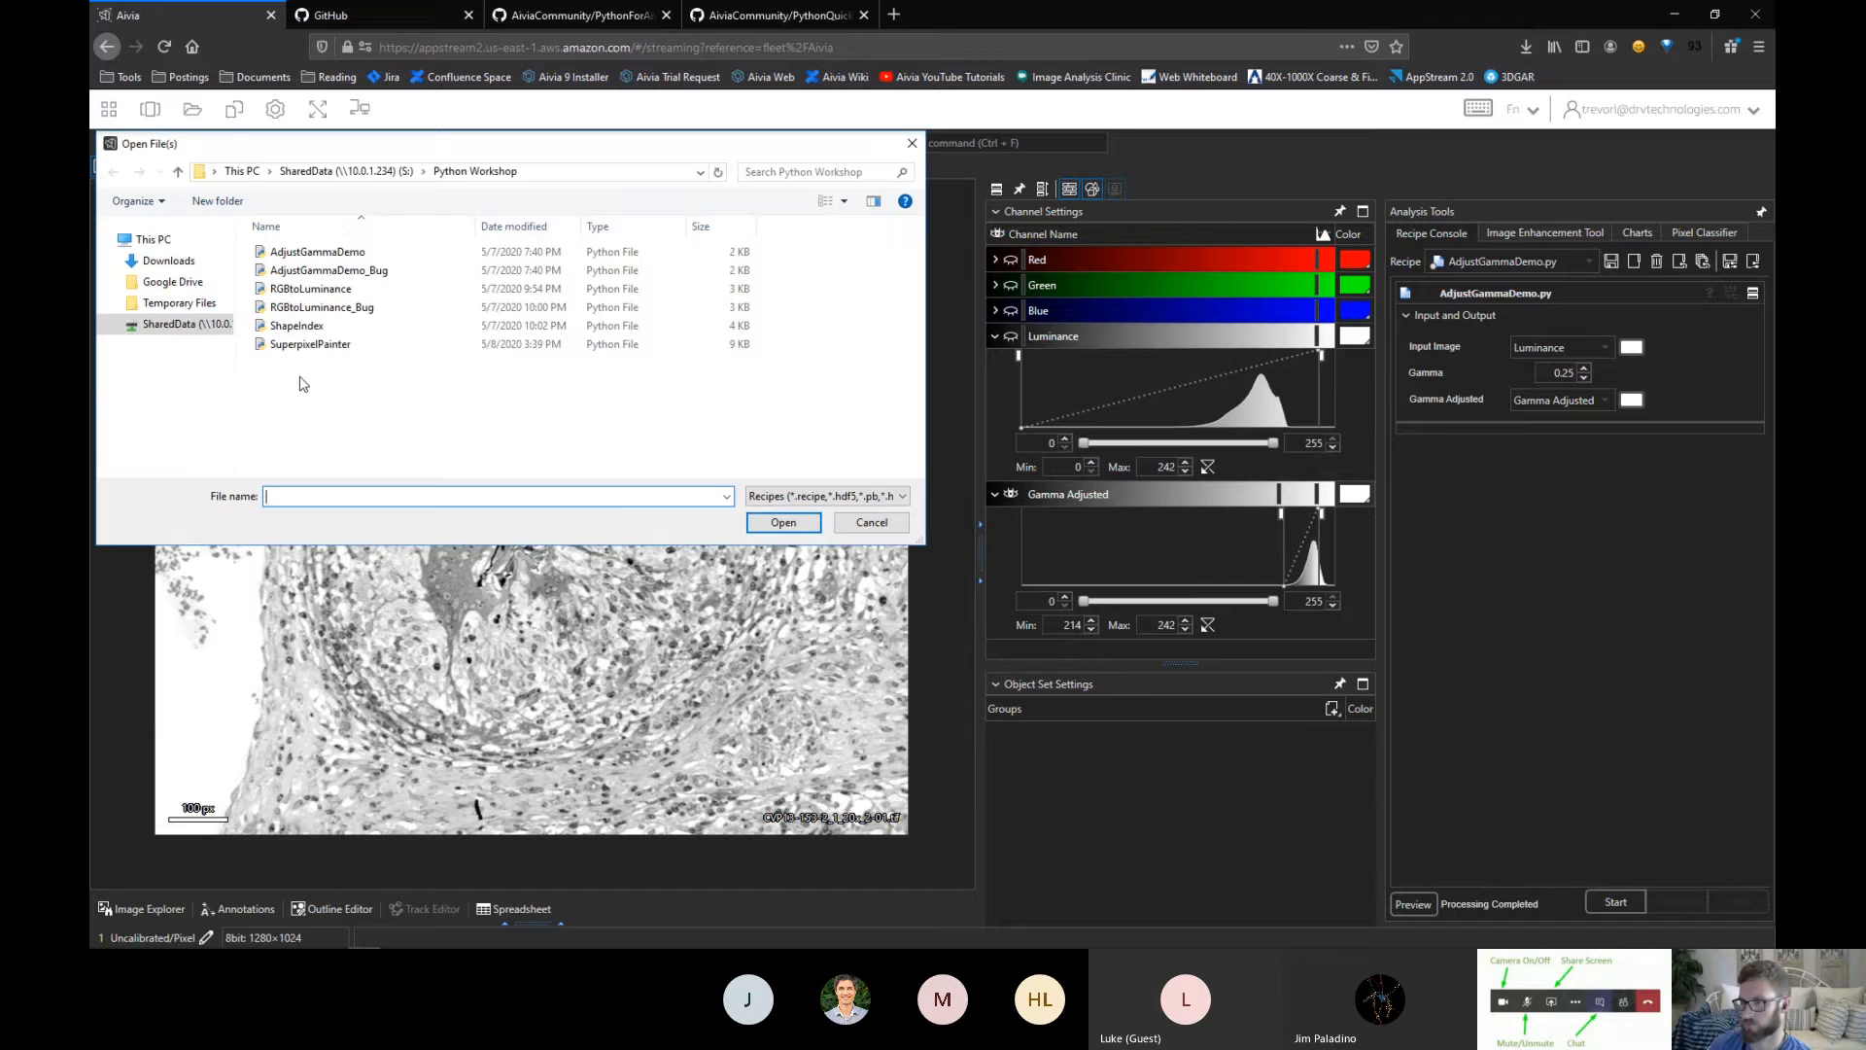
double_click(311, 329)
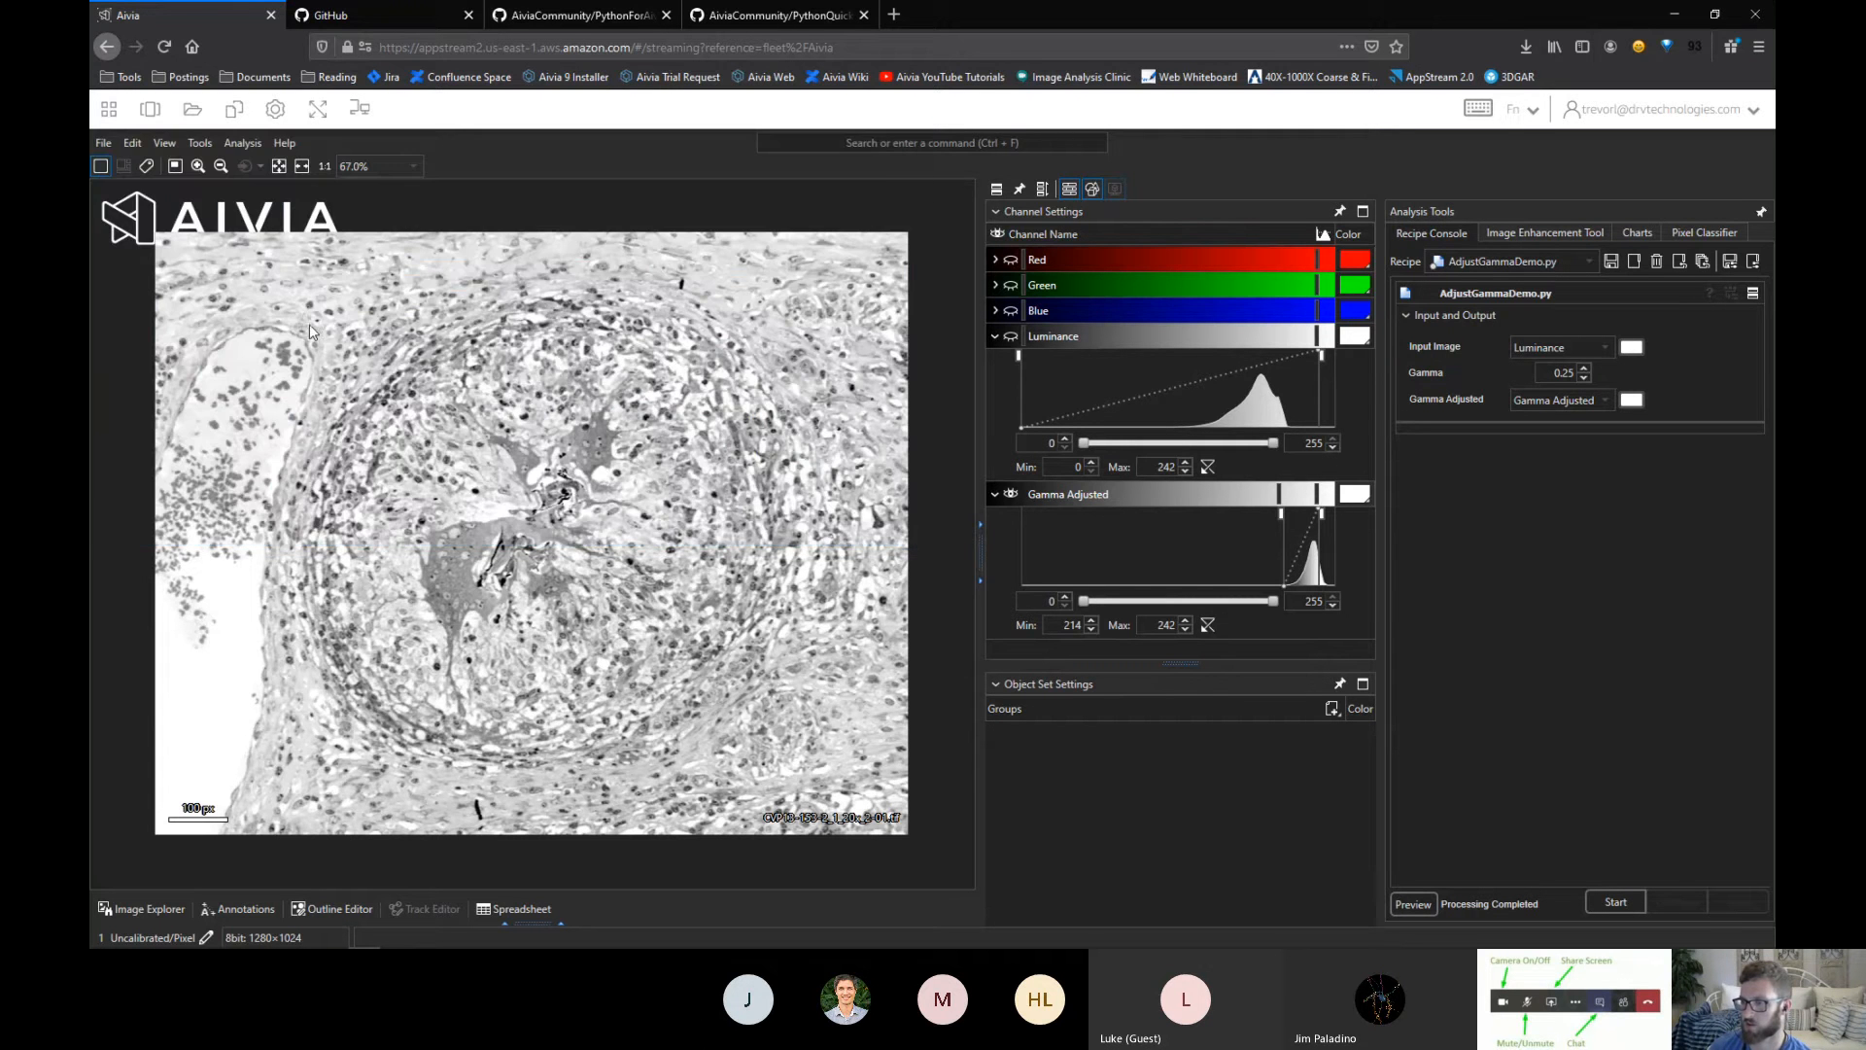
left_click(1410, 317)
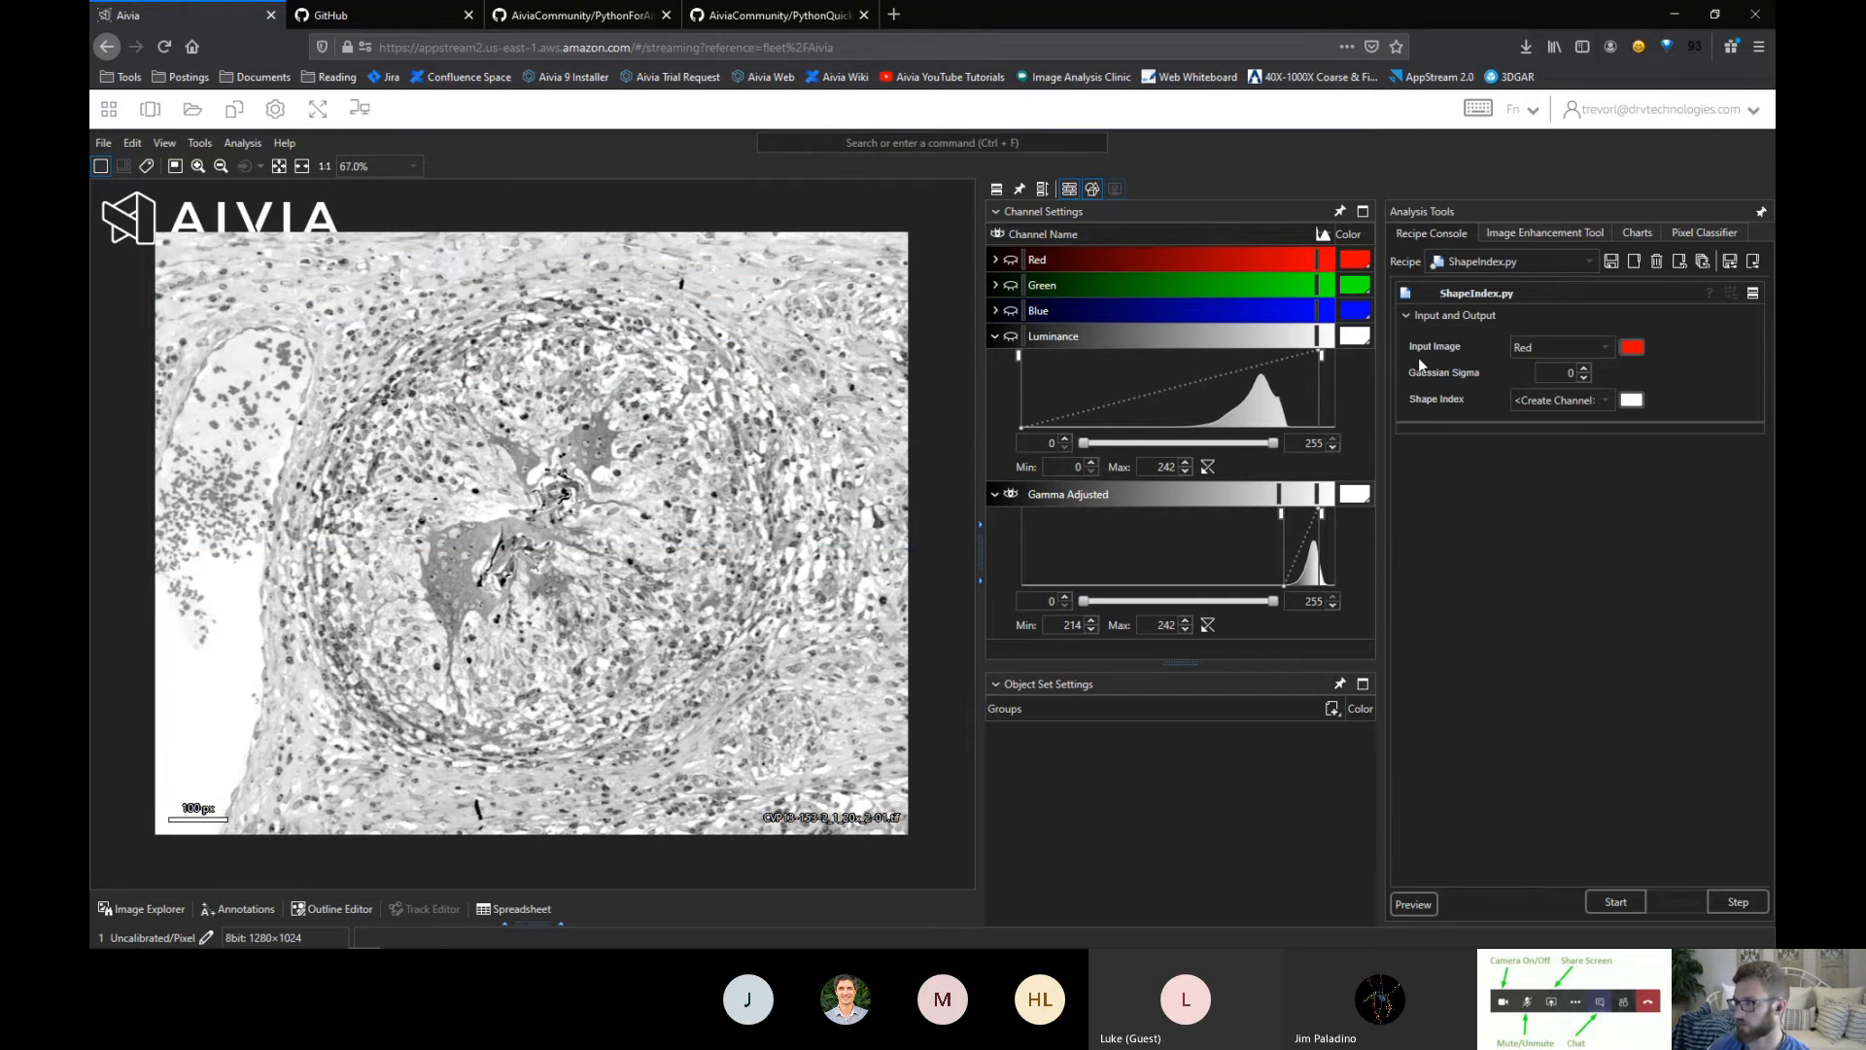
left_click(1549, 346)
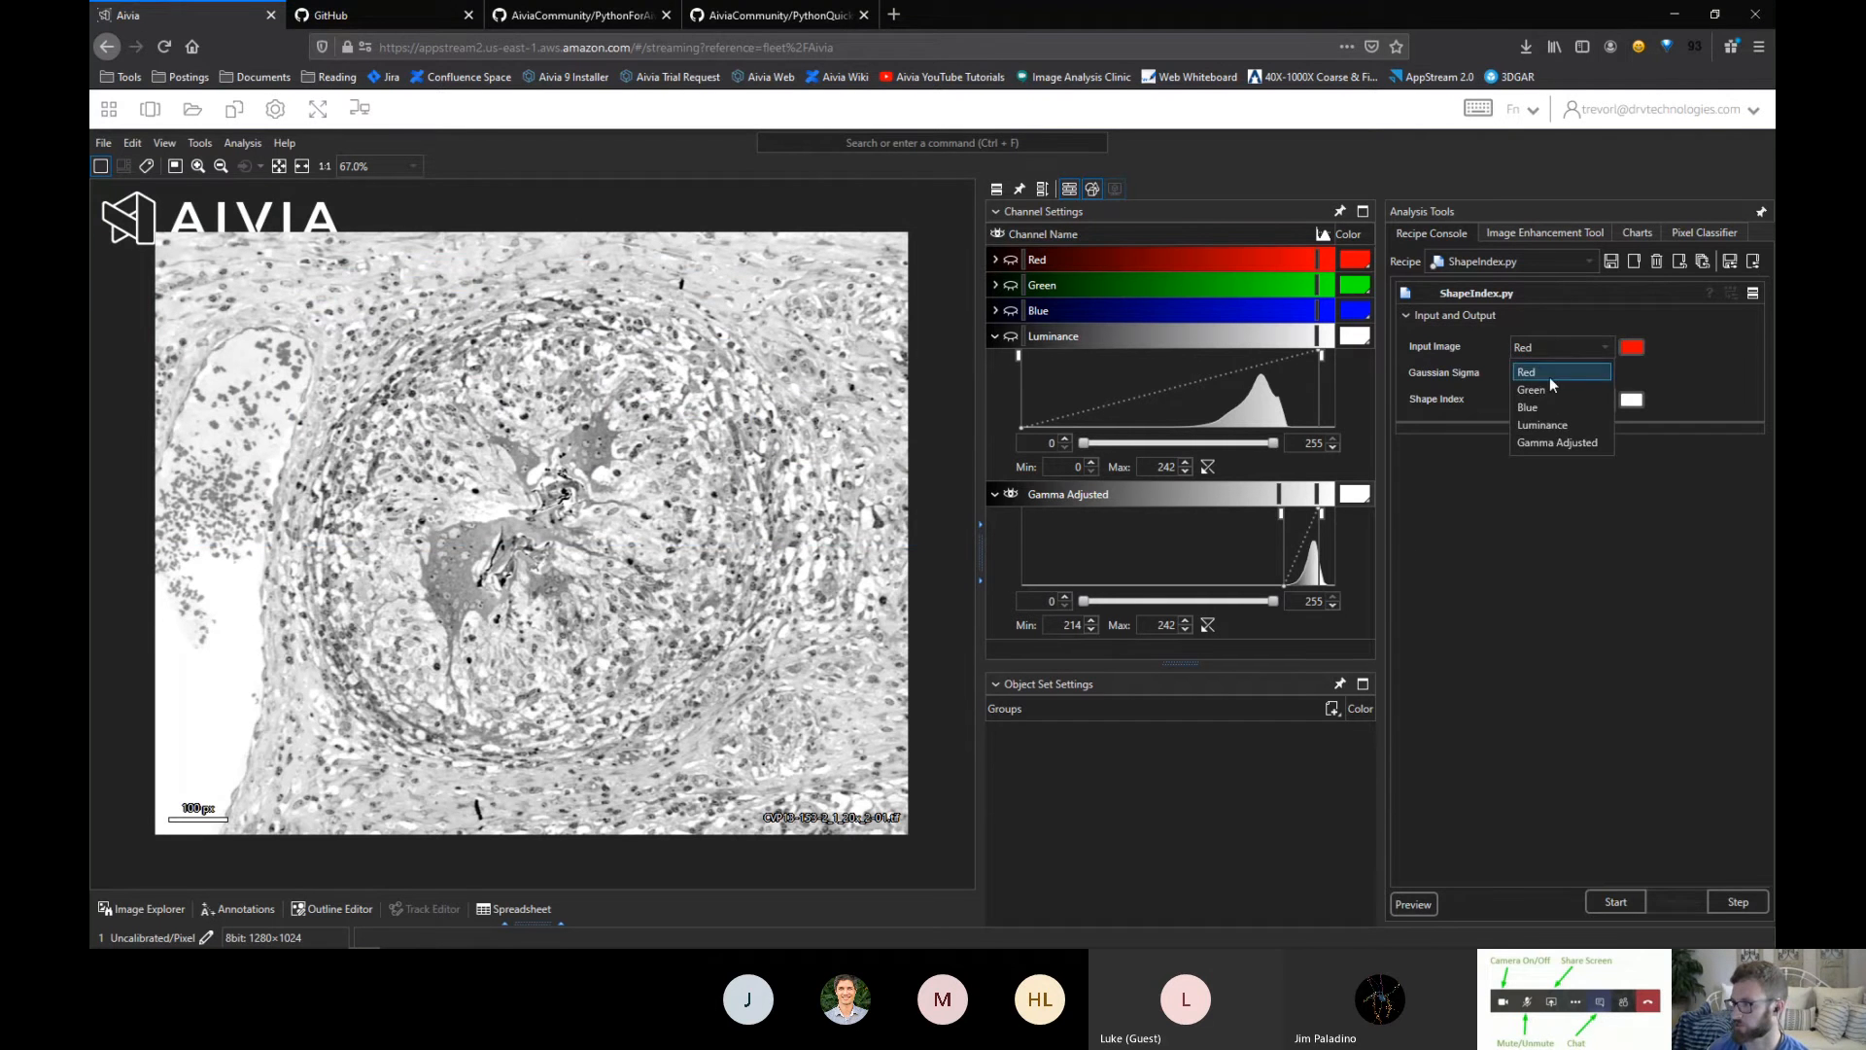
left_click(1536, 426)
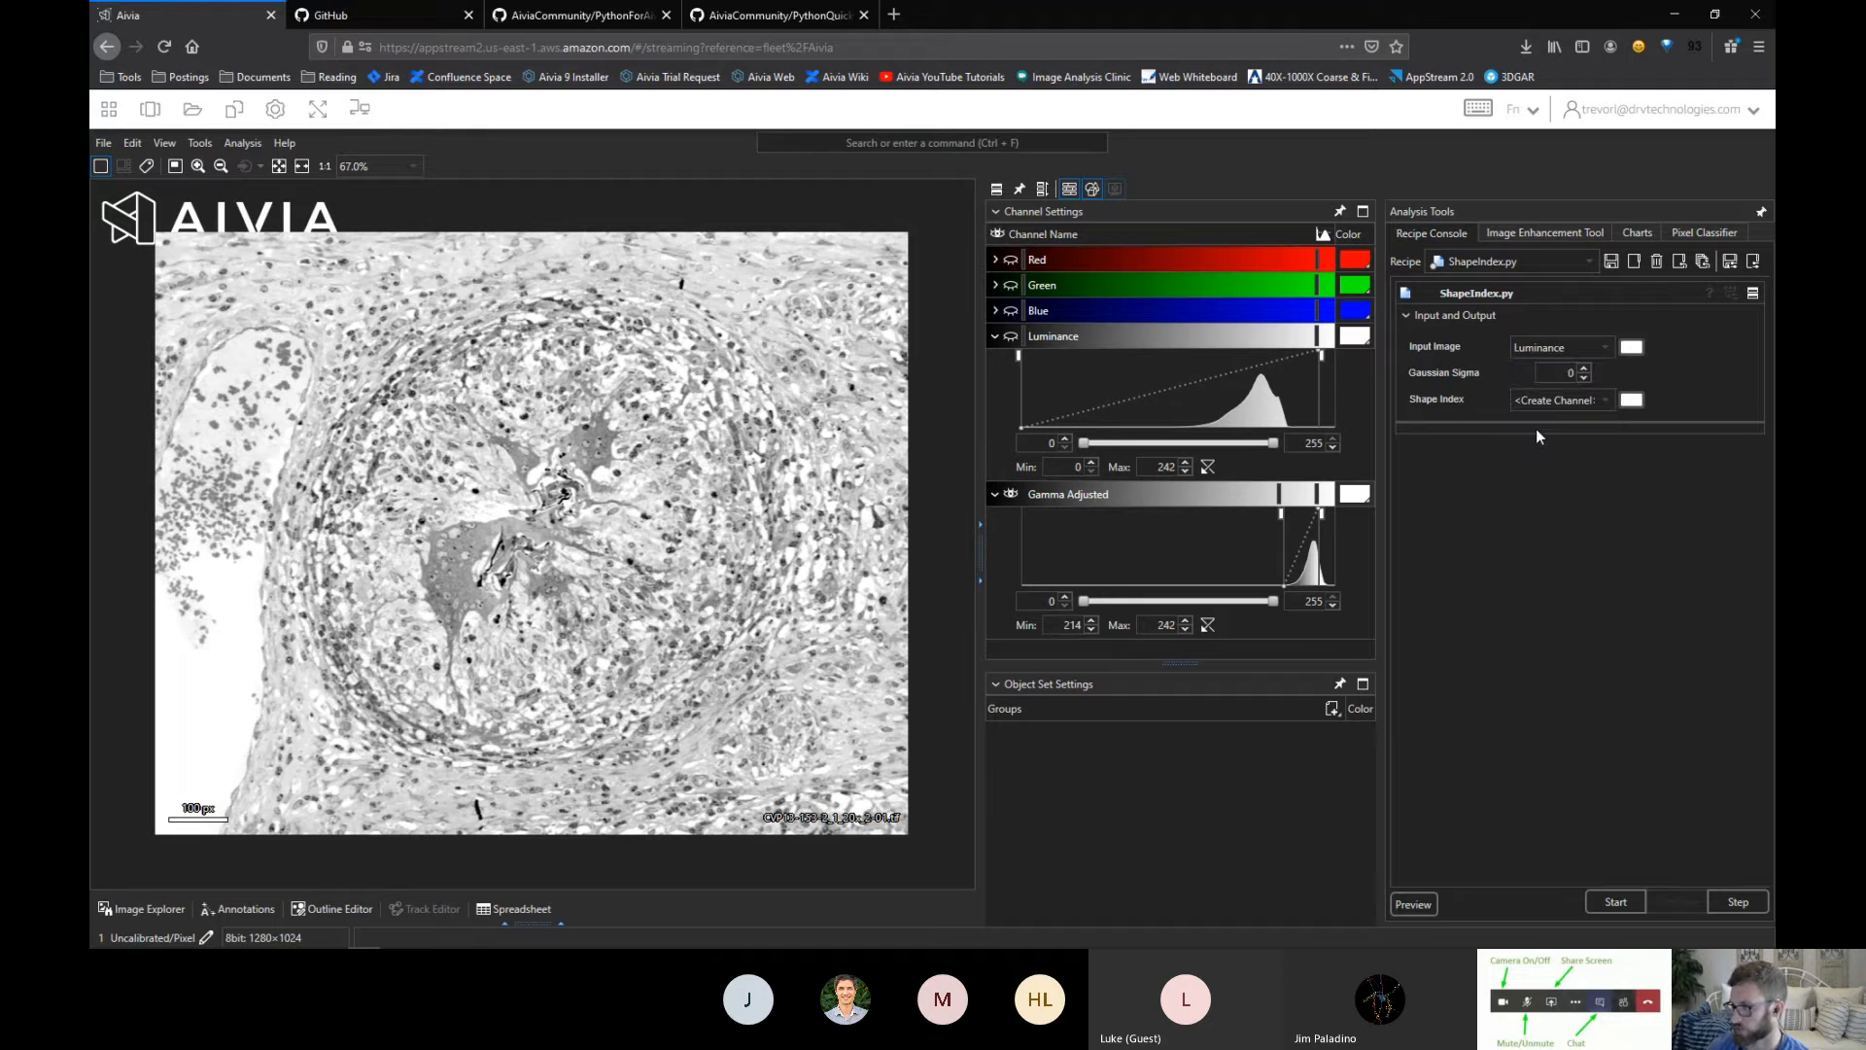
left_click(1557, 369)
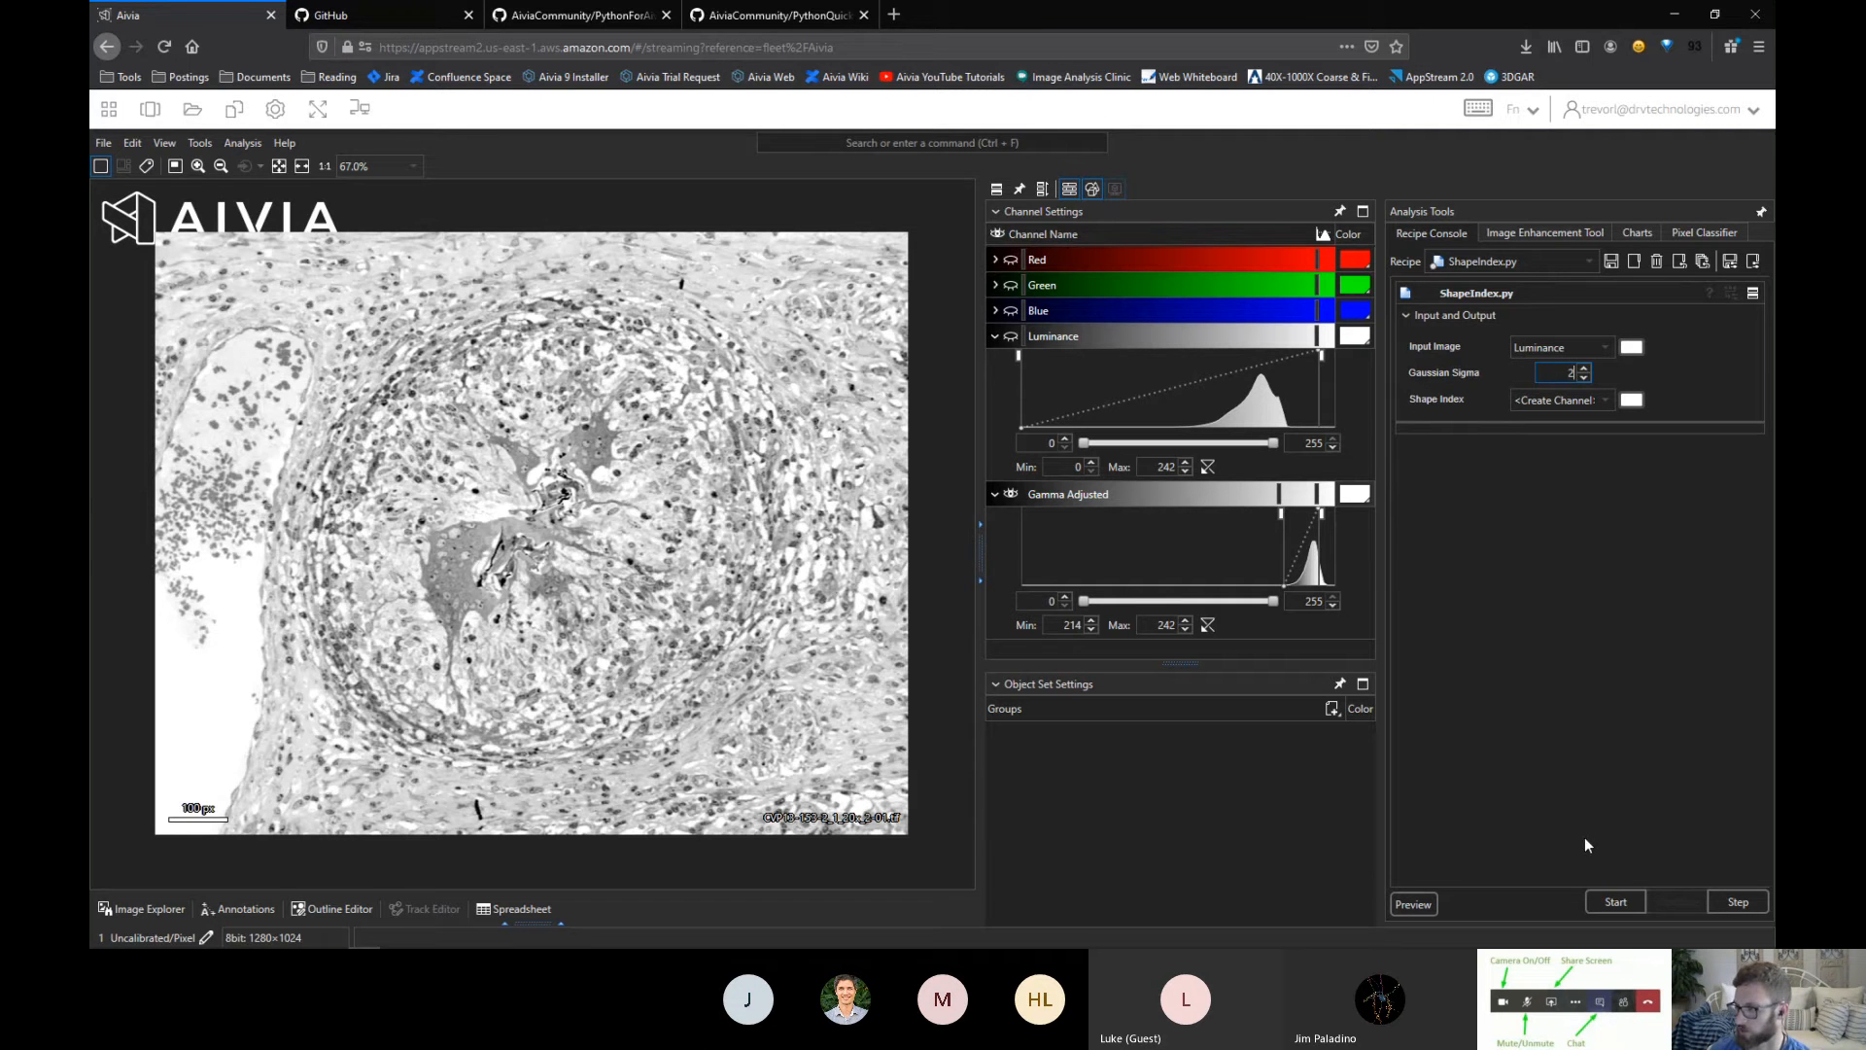
Run the Shape Index recipe and collapse the Luminance and Gamma Adjusted histograms
left_click(1623, 904)
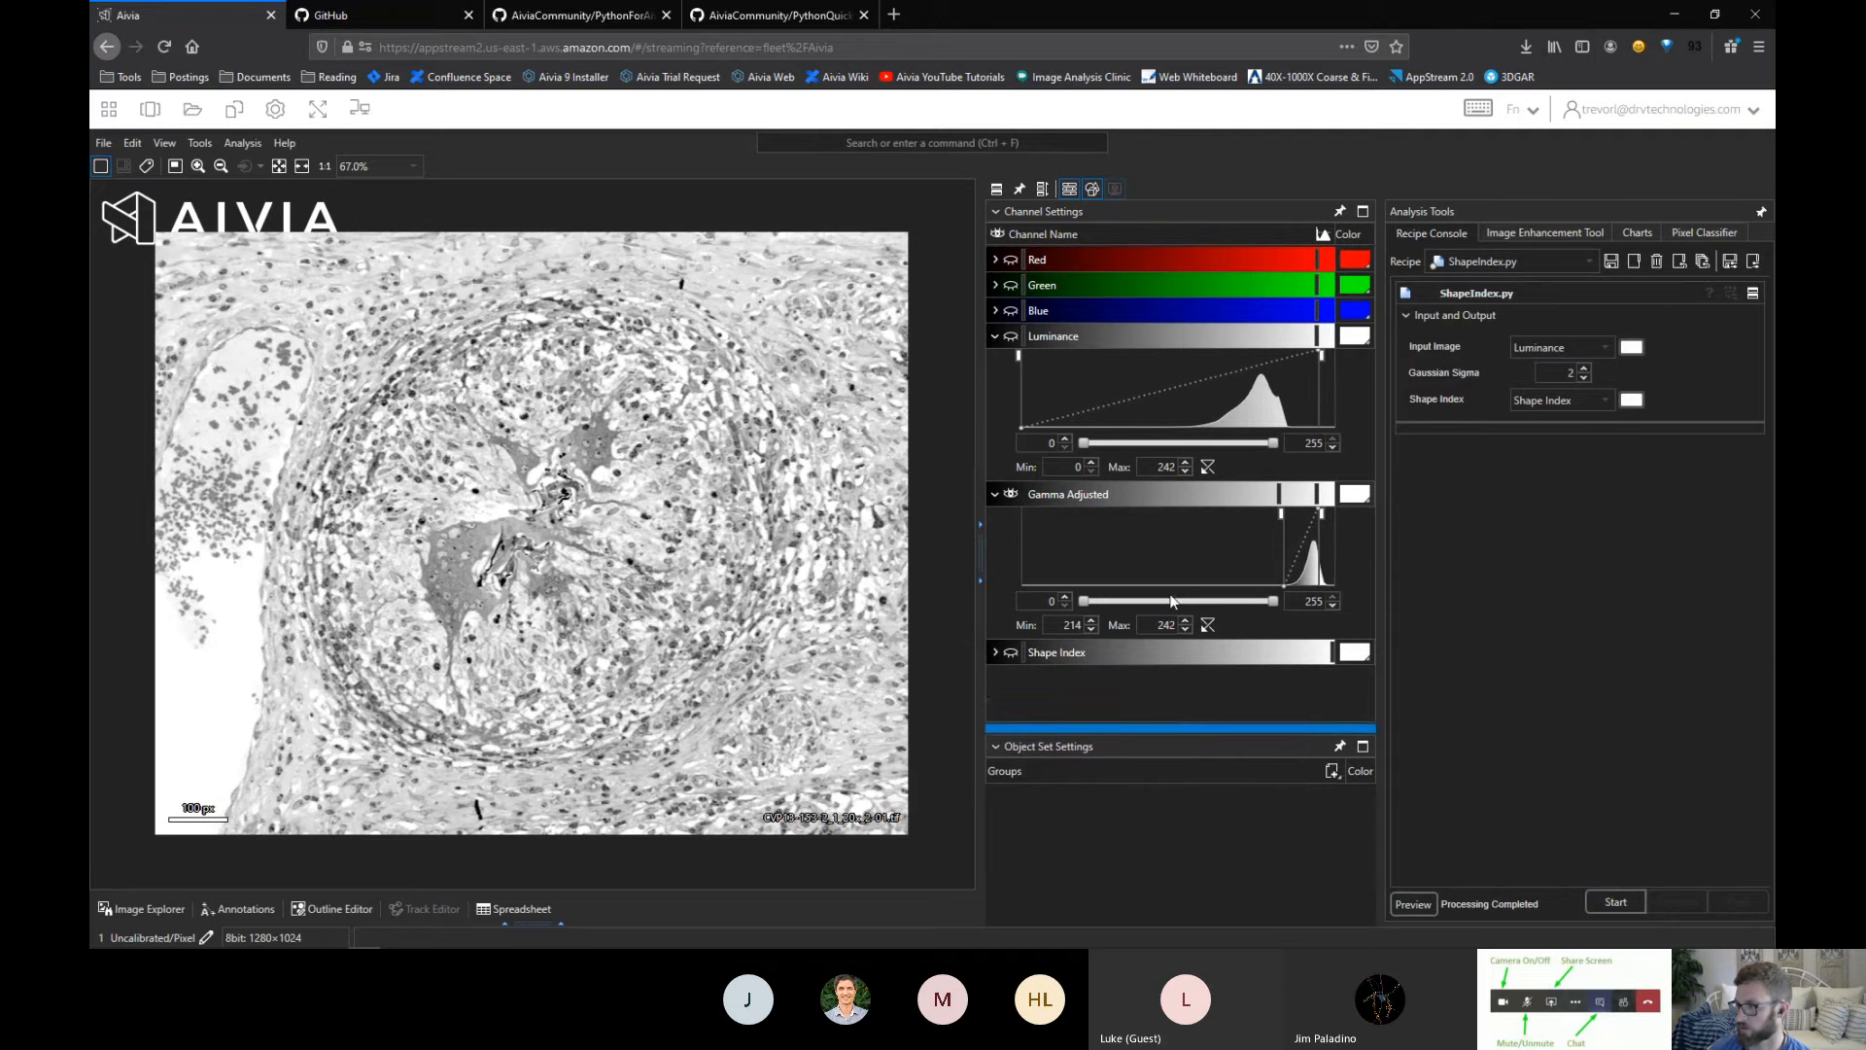
left_click(996, 336)
left_click(996, 362)
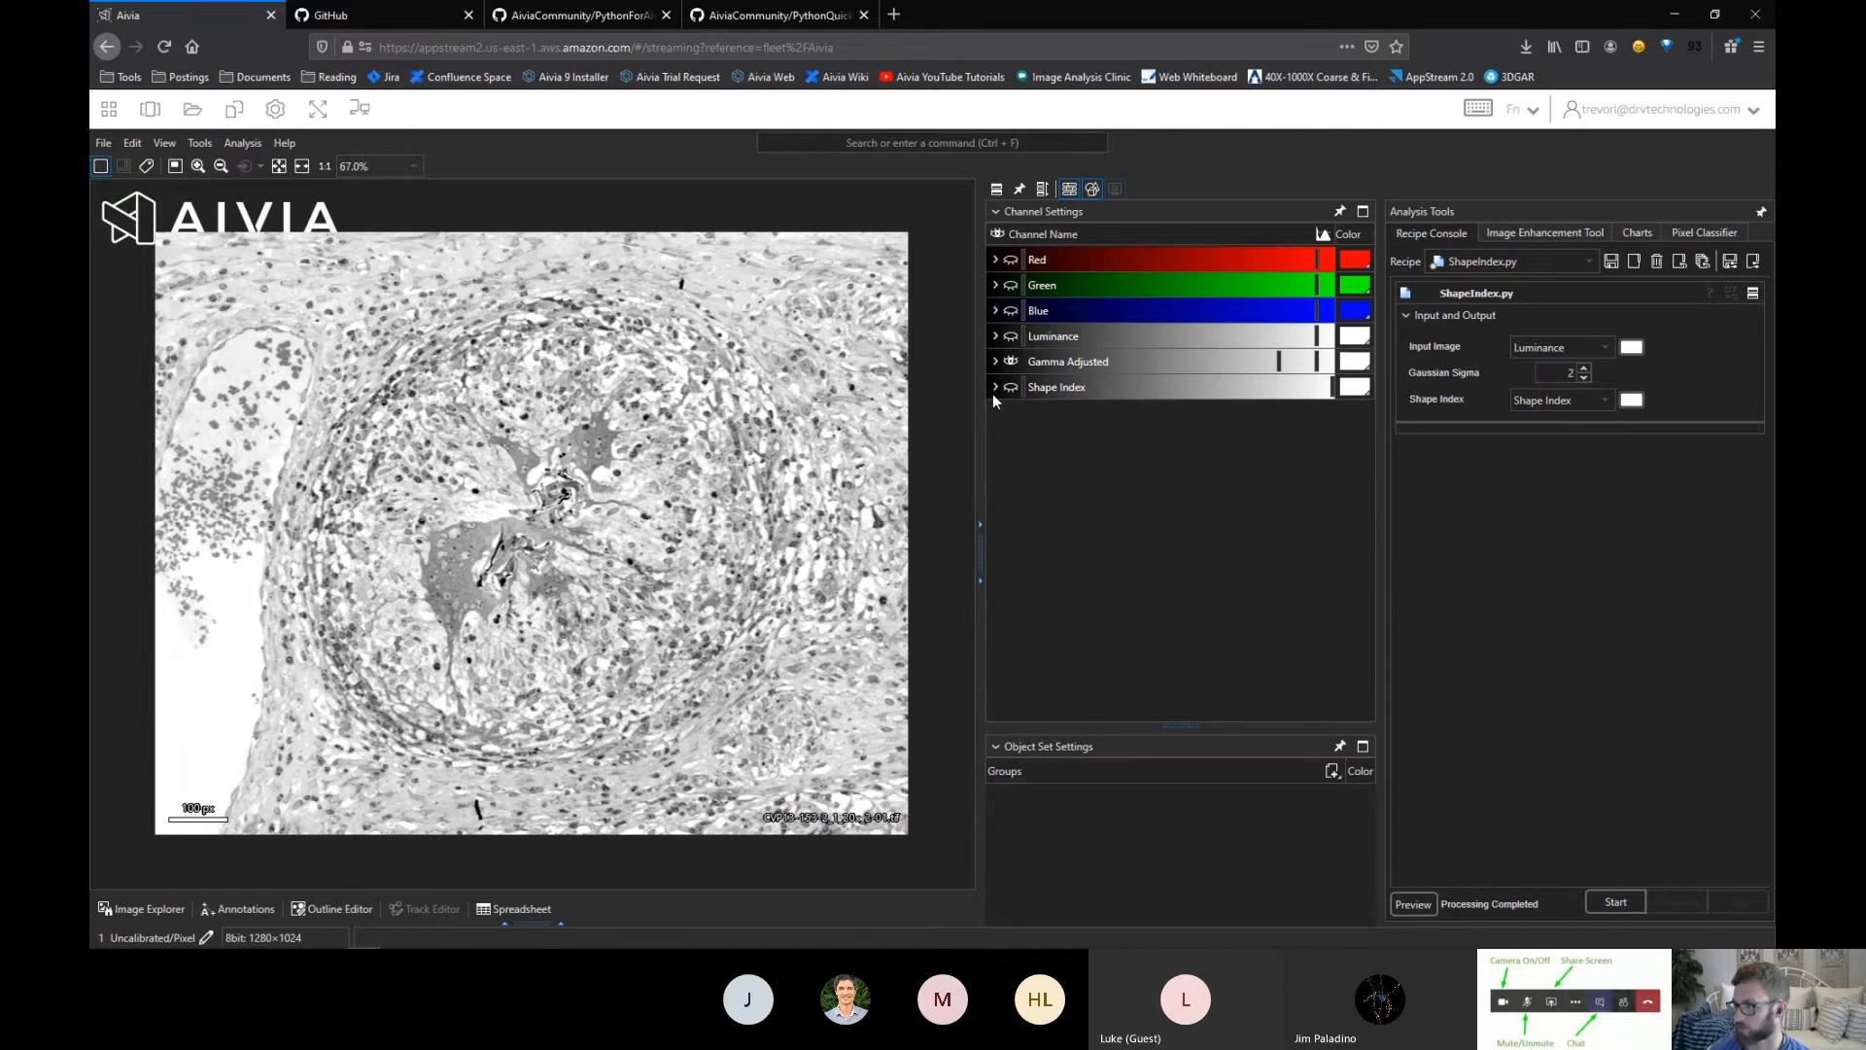
Toggle between Luminance and the new Shape Index channel to compare them
left_click(1117, 336)
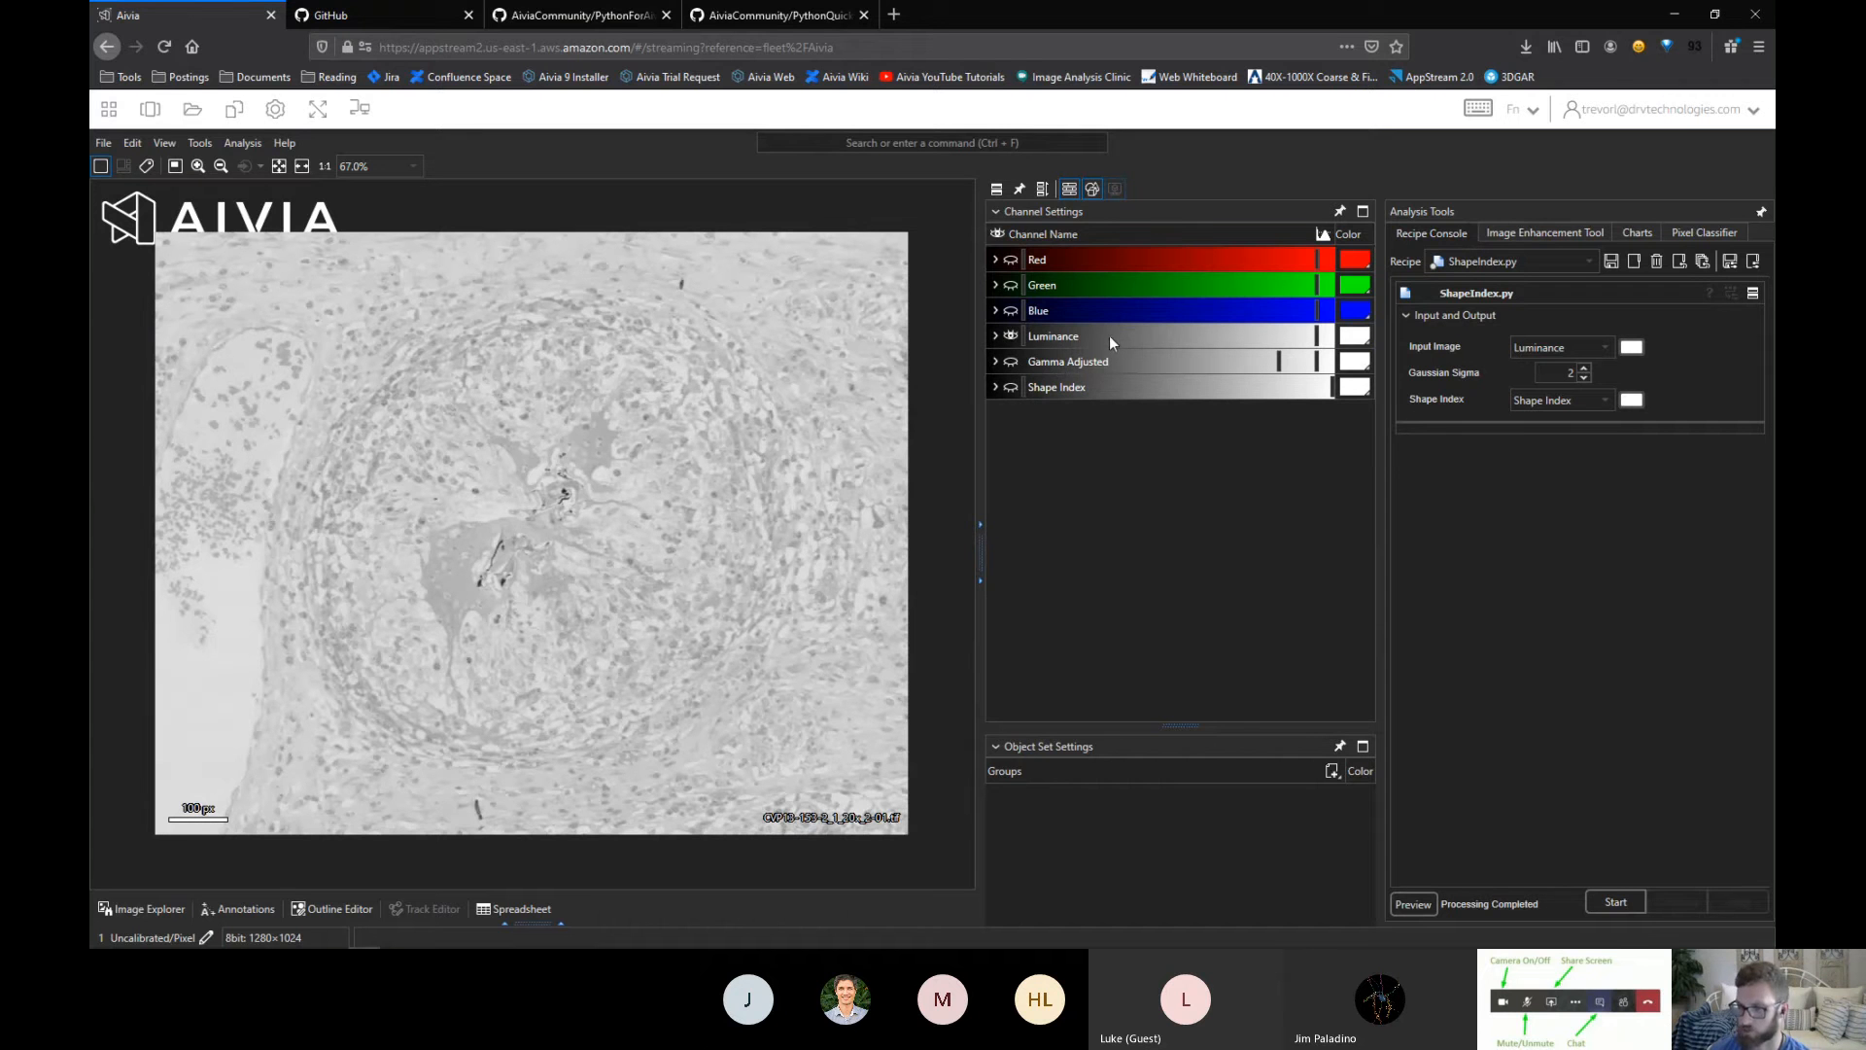
left_click(1118, 386)
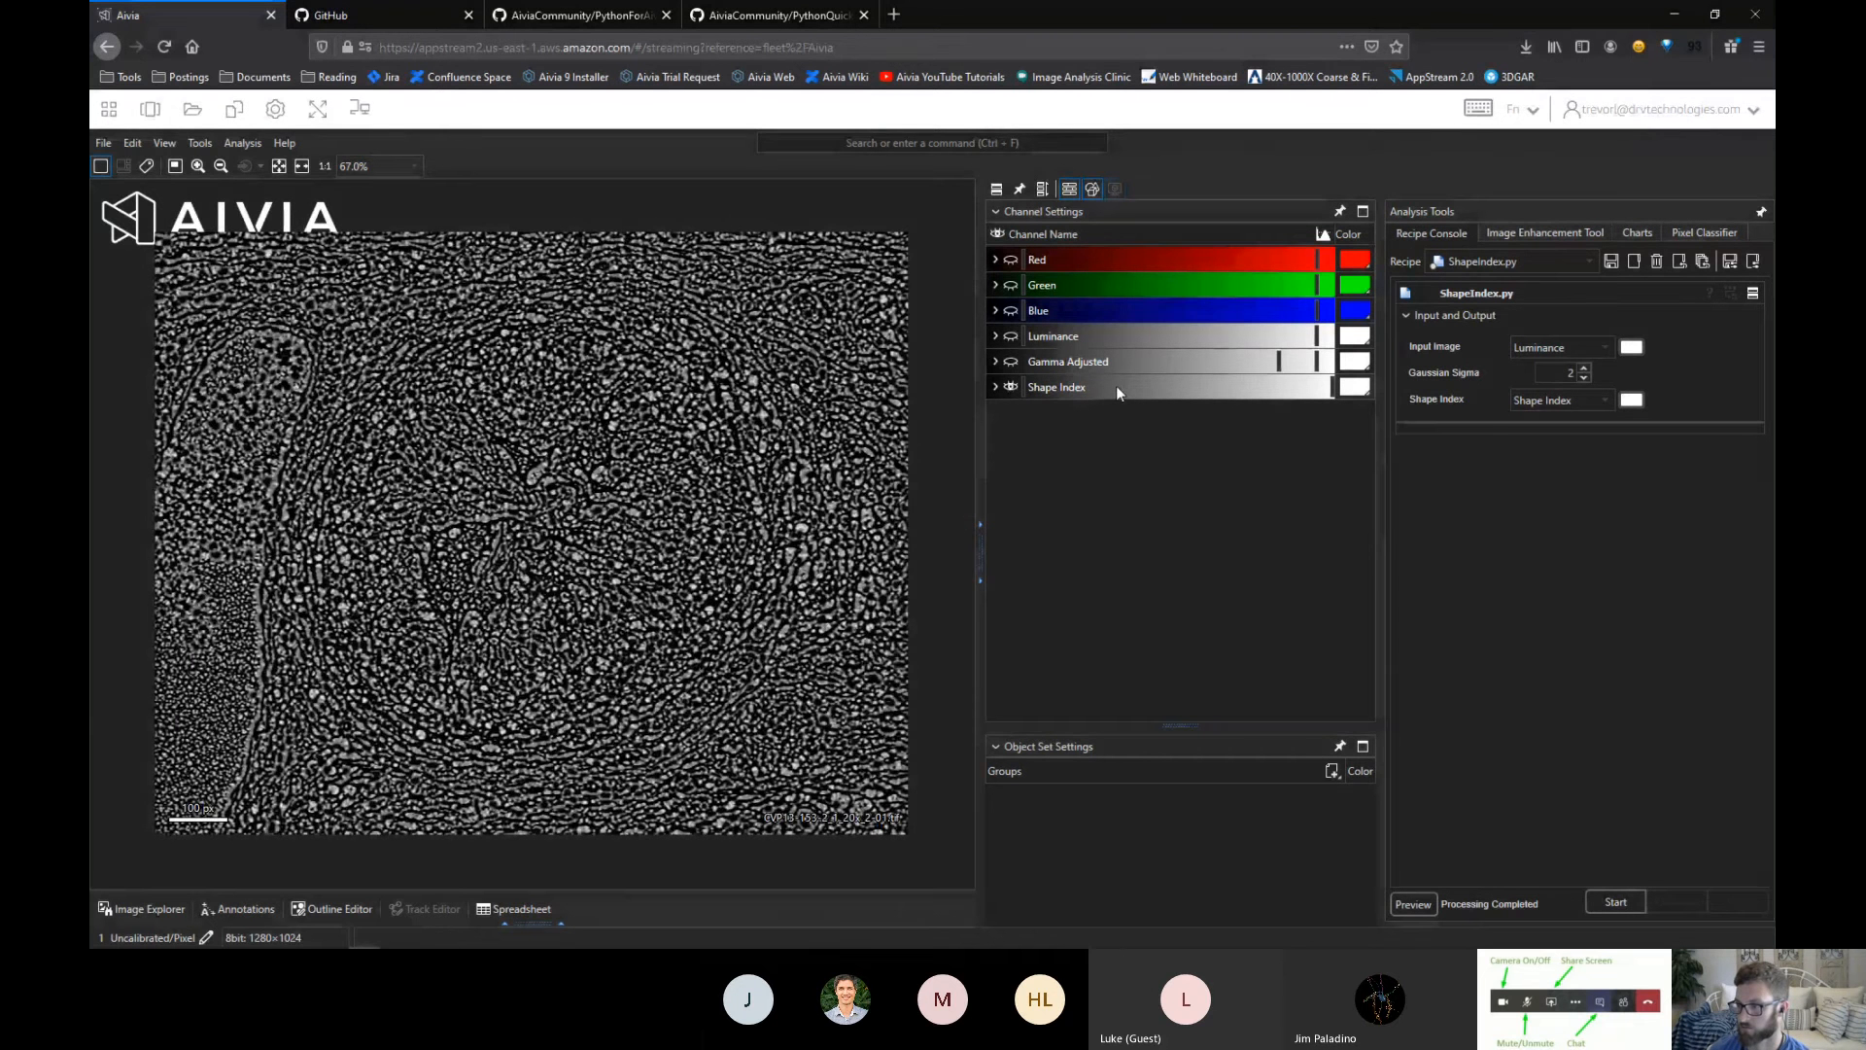
left_click(1142, 332)
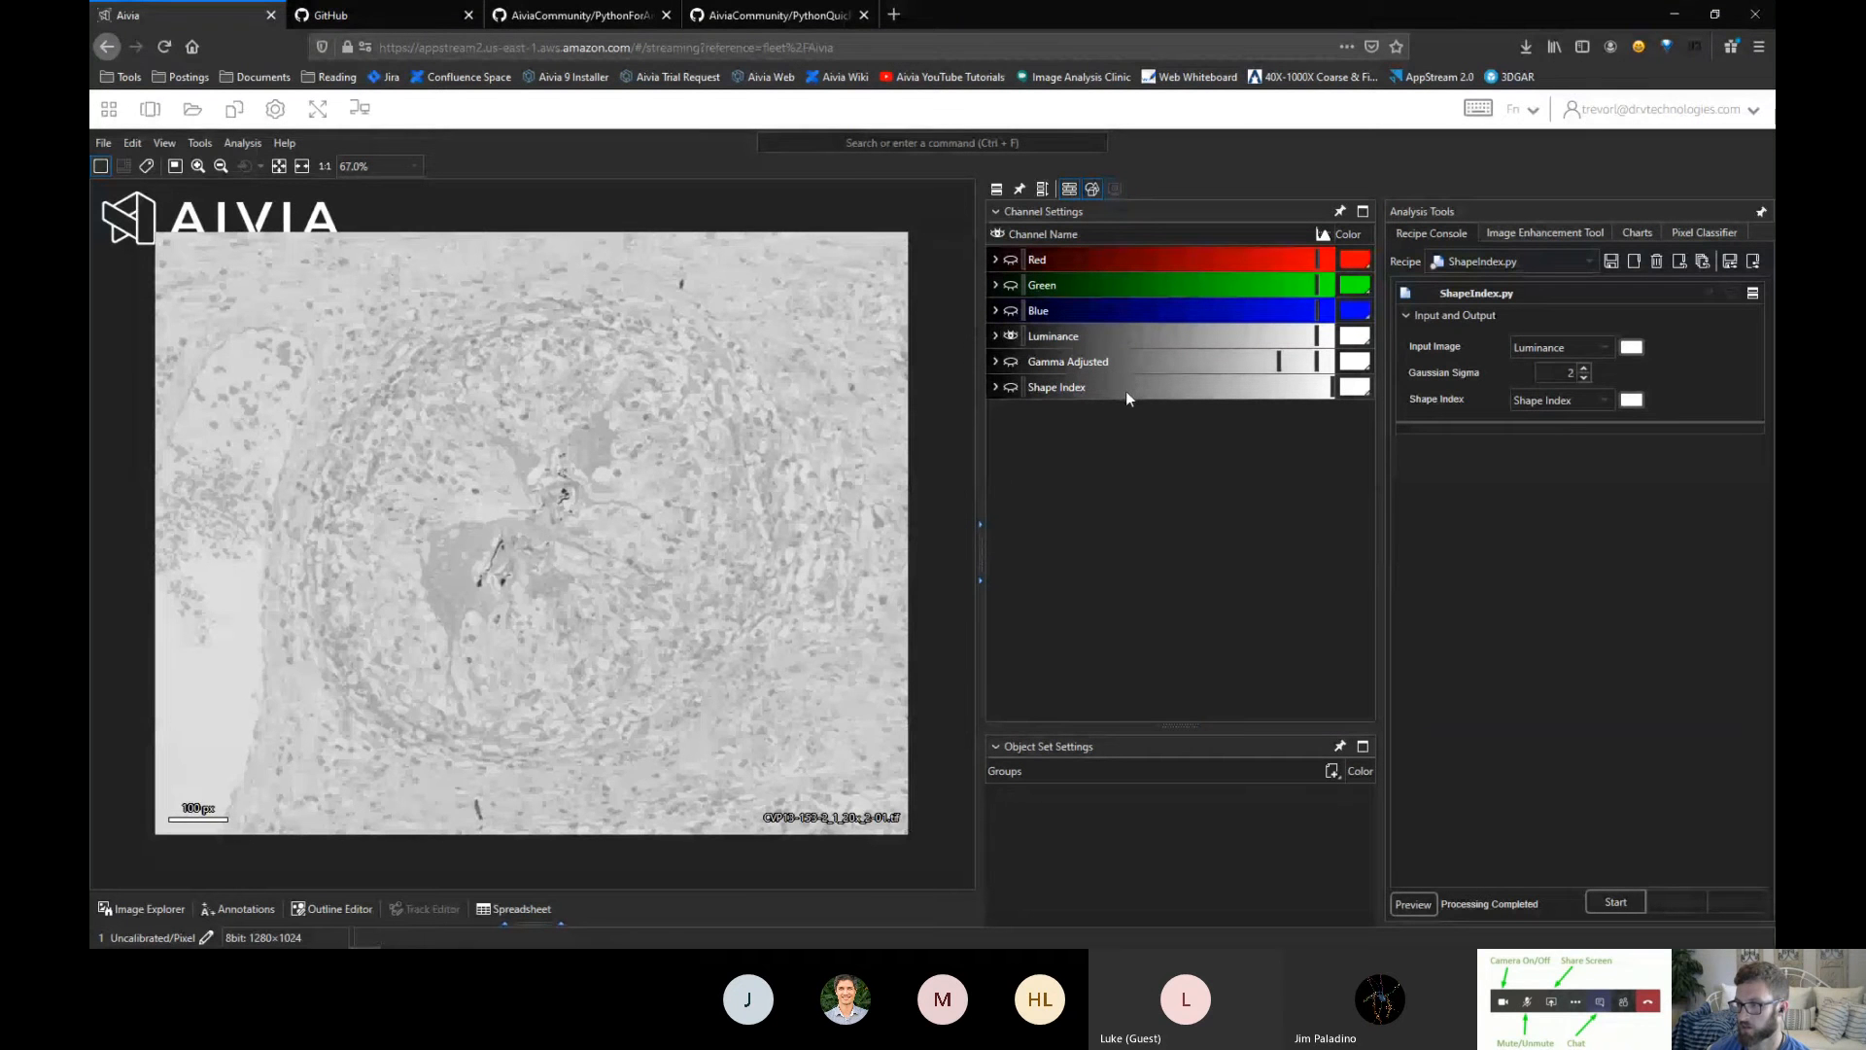
left_click(1126, 391)
left_click(1127, 334)
left_click(1117, 389)
left_click(1118, 329)
Zoom into another tissue area and compare Shape Index against Luminance up close
scroll(428, 418, "up", 10)
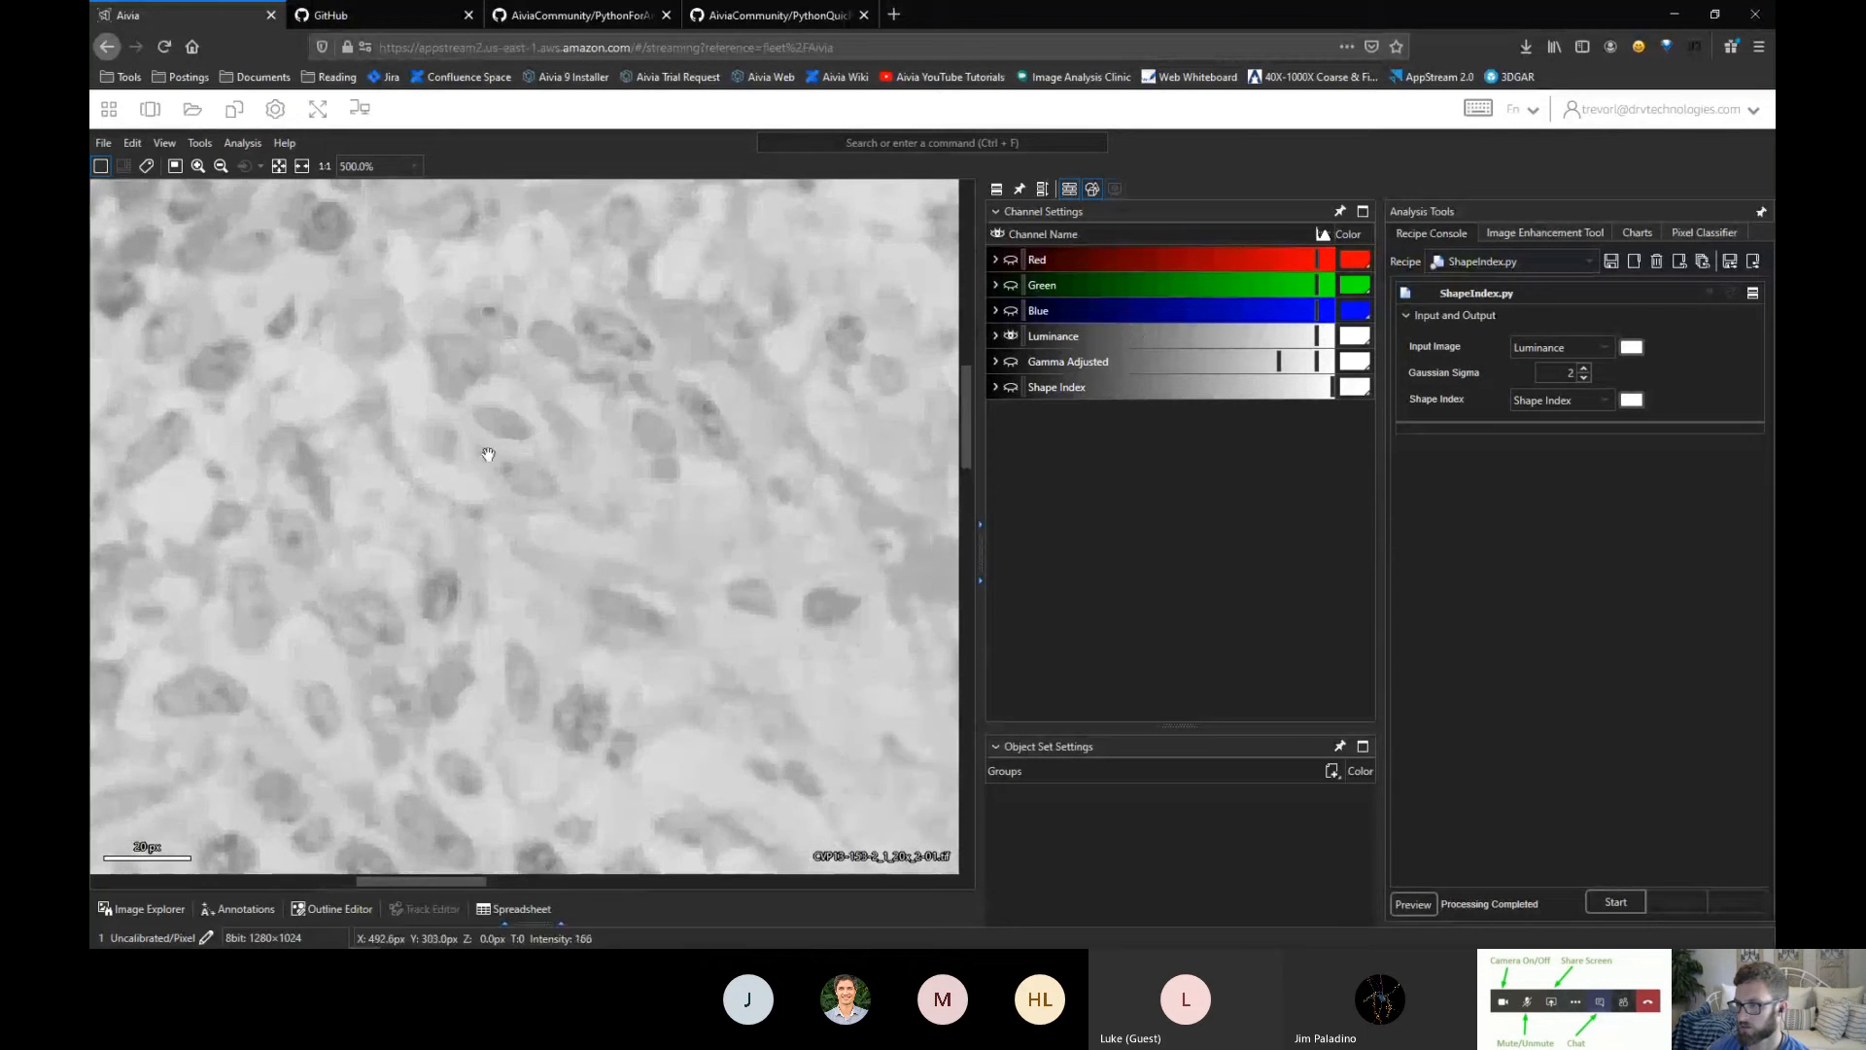
left_click_drag(540, 382, 441, 499)
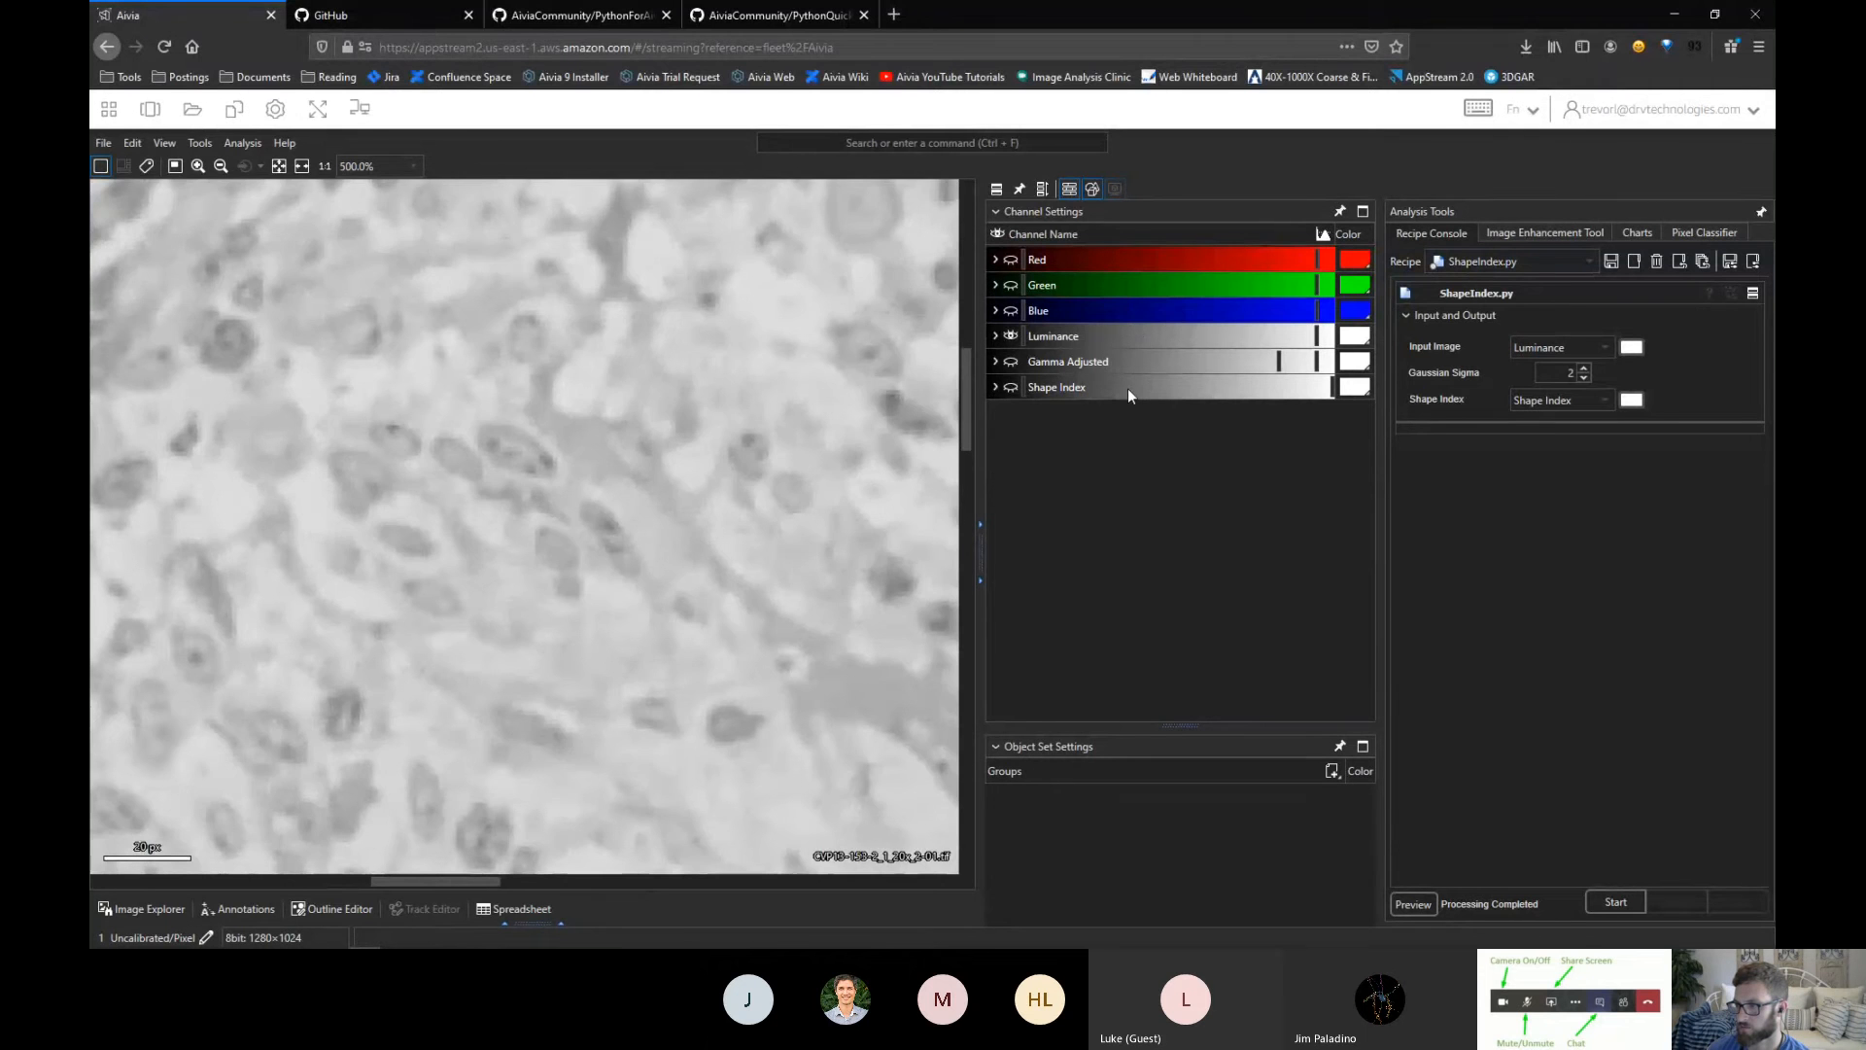
left_click(1128, 388)
left_click(1133, 339)
left_click(1124, 387)
left_click(1129, 331)
left_click(1123, 389)
left_click(1123, 336)
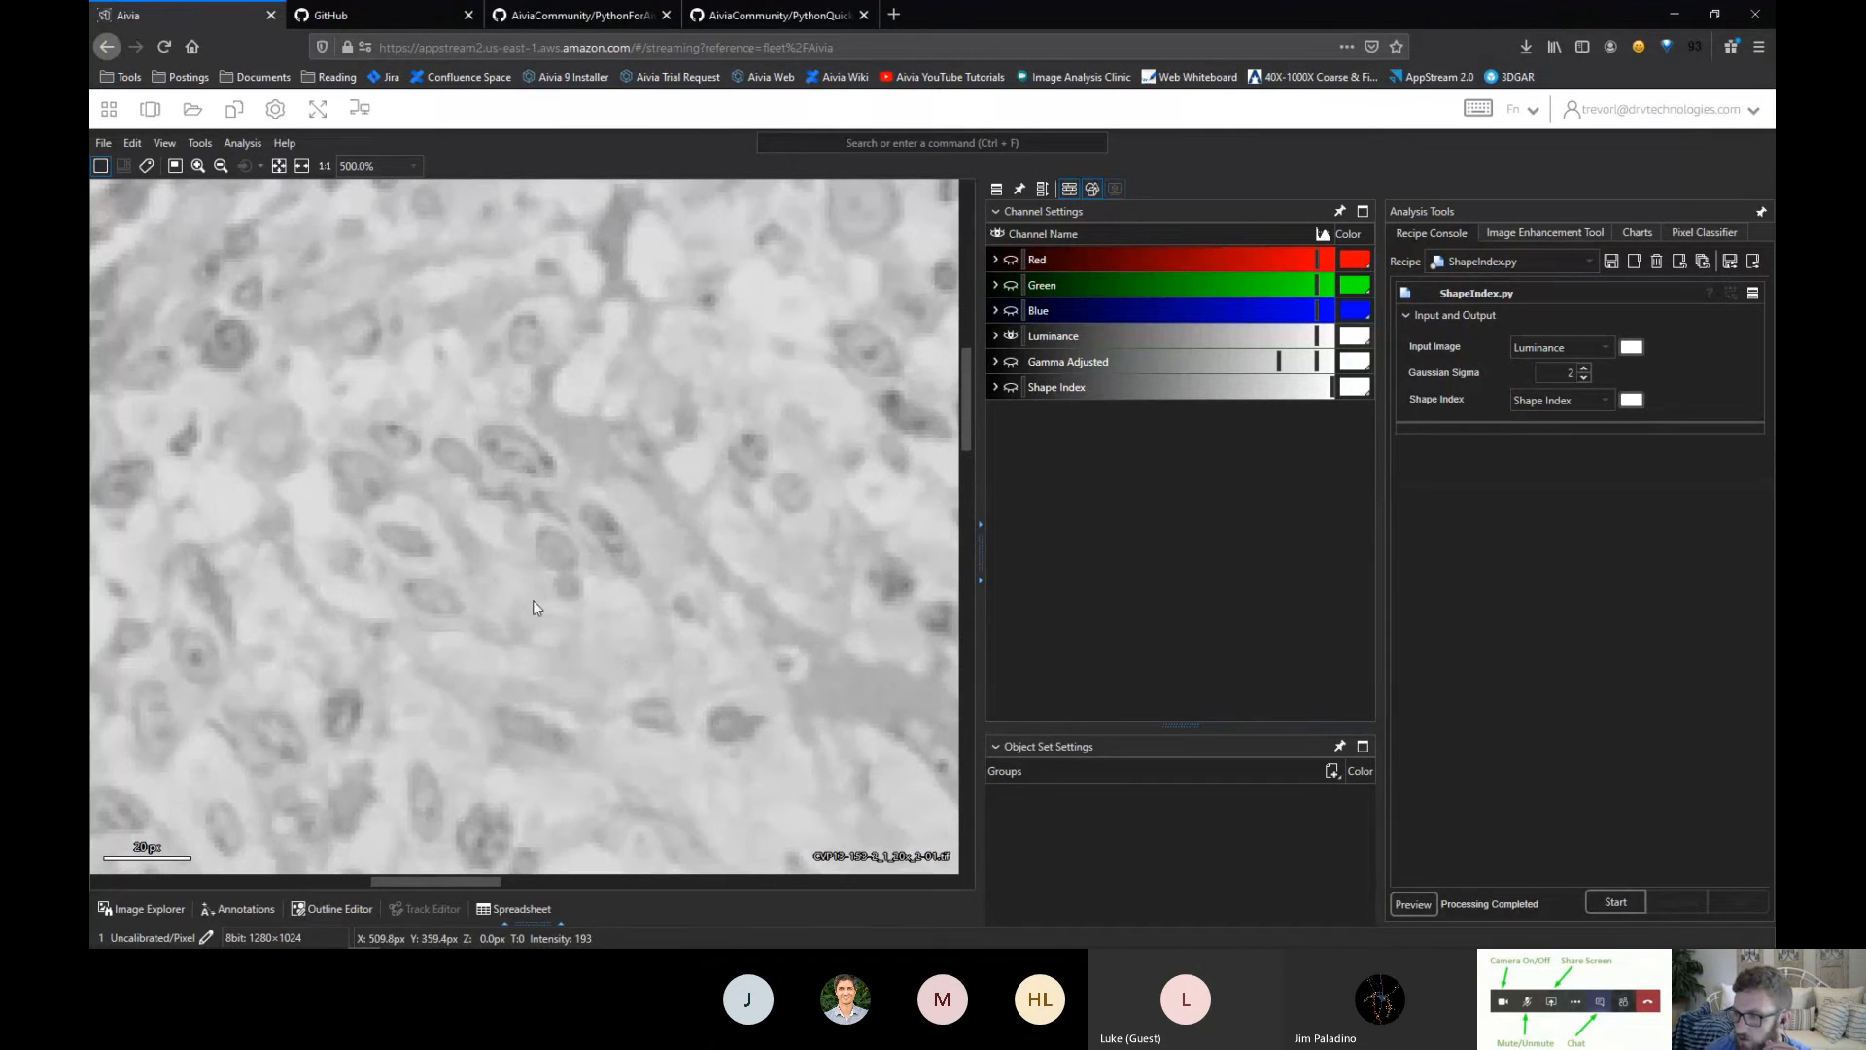
Show Shape Index alone and flip its overlay on and off repeatedly
left_click(1121, 388)
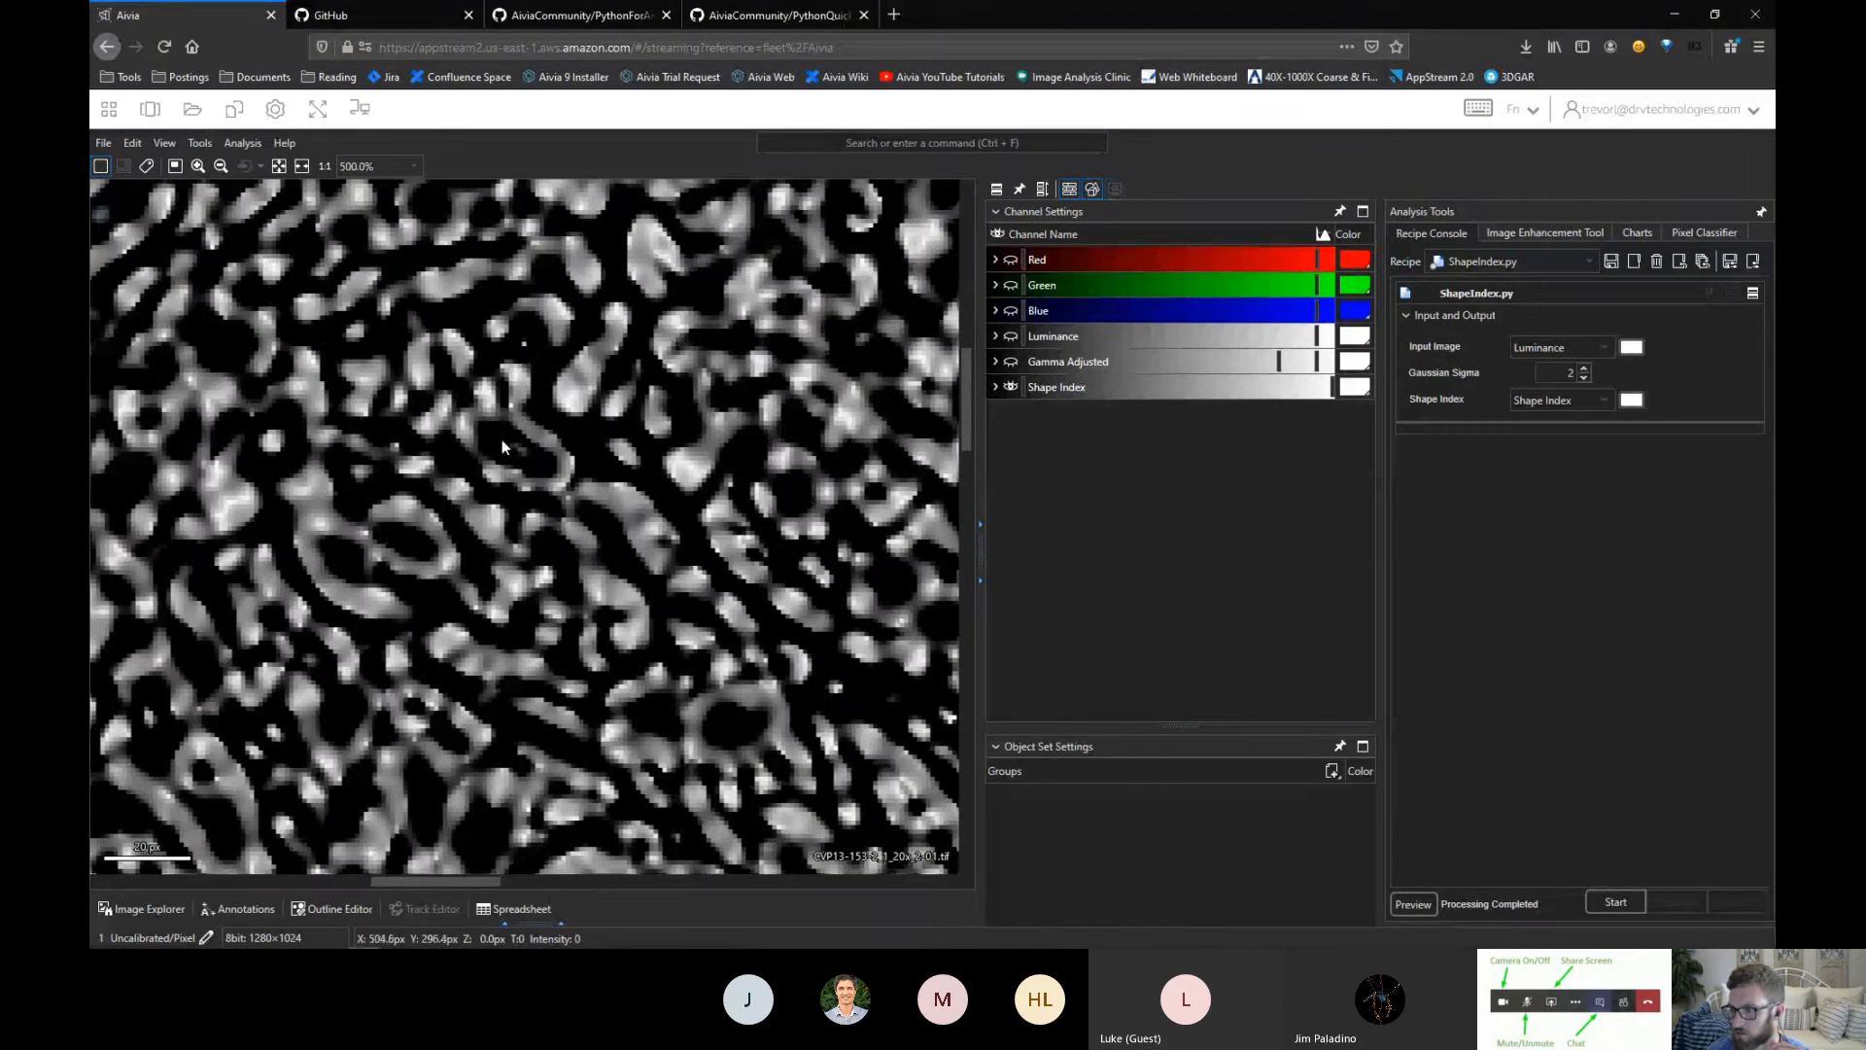
left_click(1098, 342)
left_click(1012, 388)
left_click(1012, 388)
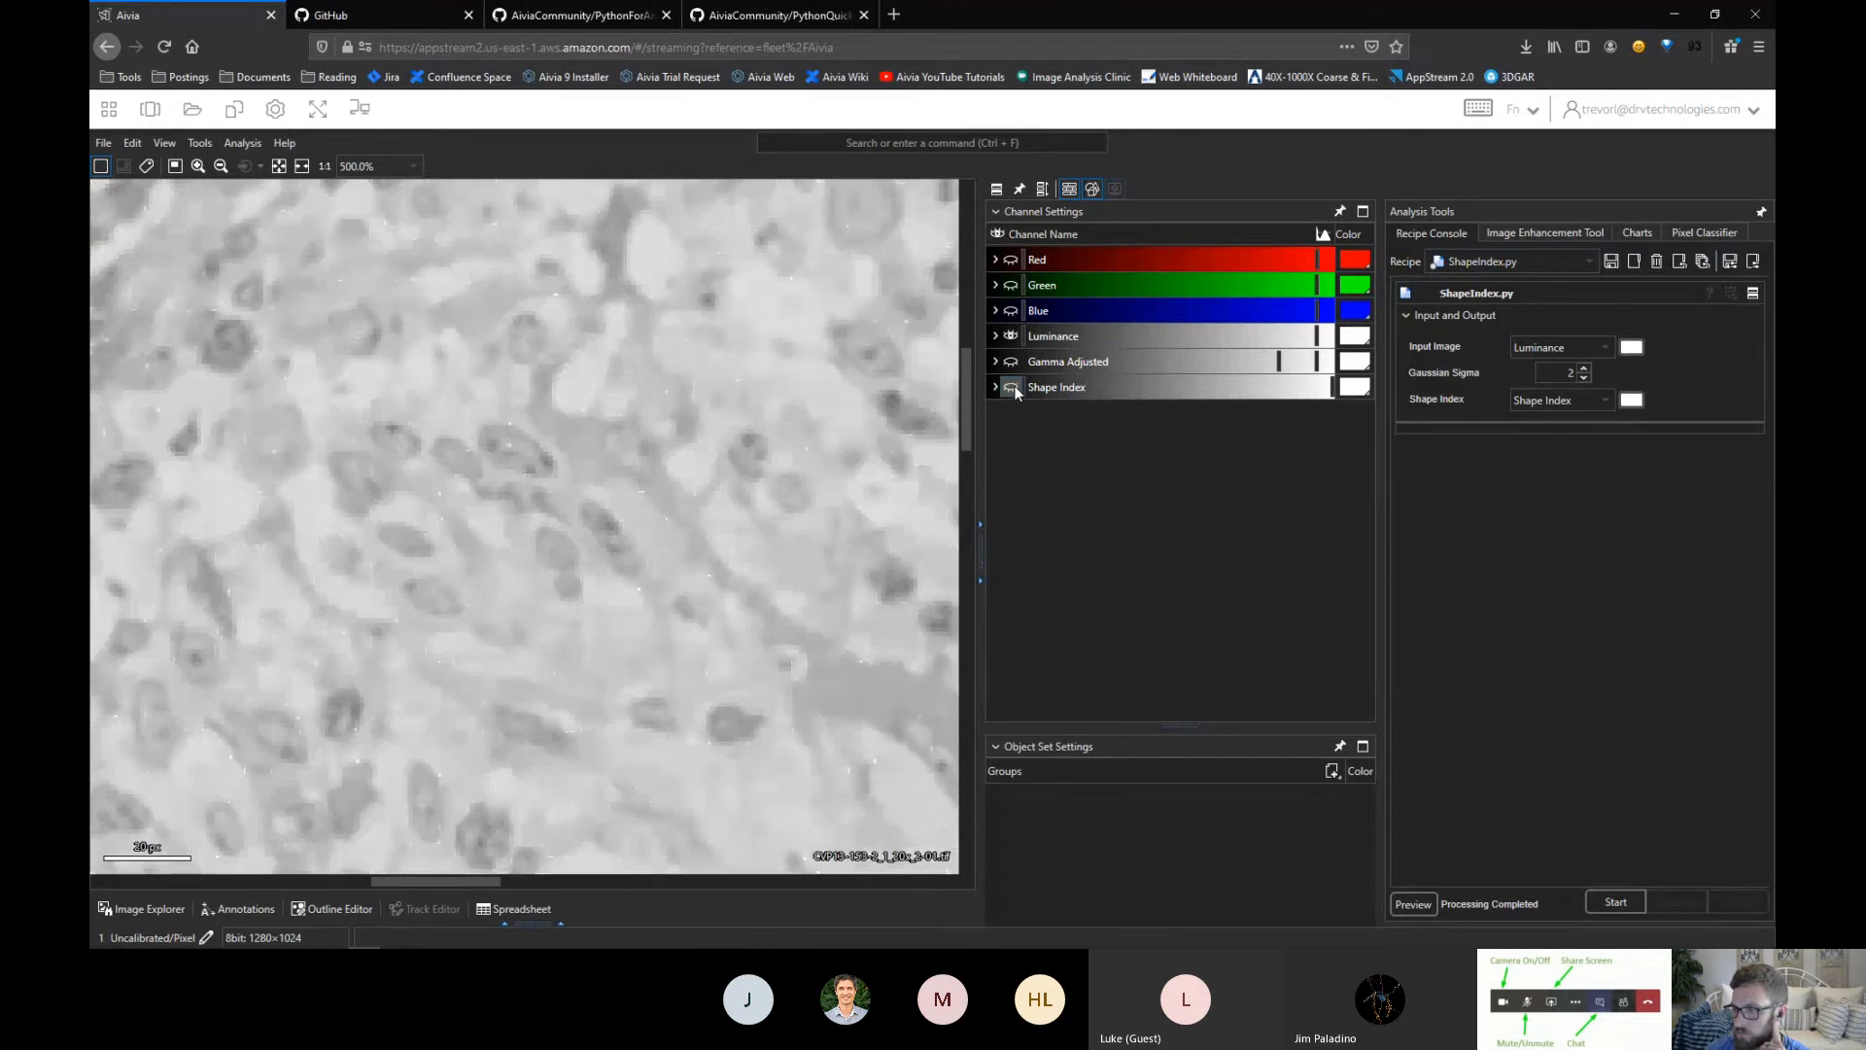
left_click(1013, 388)
left_click(1013, 388)
left_click(1012, 388)
left_click(1012, 388)
left_click(1012, 388)
left_click(1012, 388)
Zoom back out, return to the Luminance display, and open the Pixel Classifier
scroll(398, 534, "down", 5)
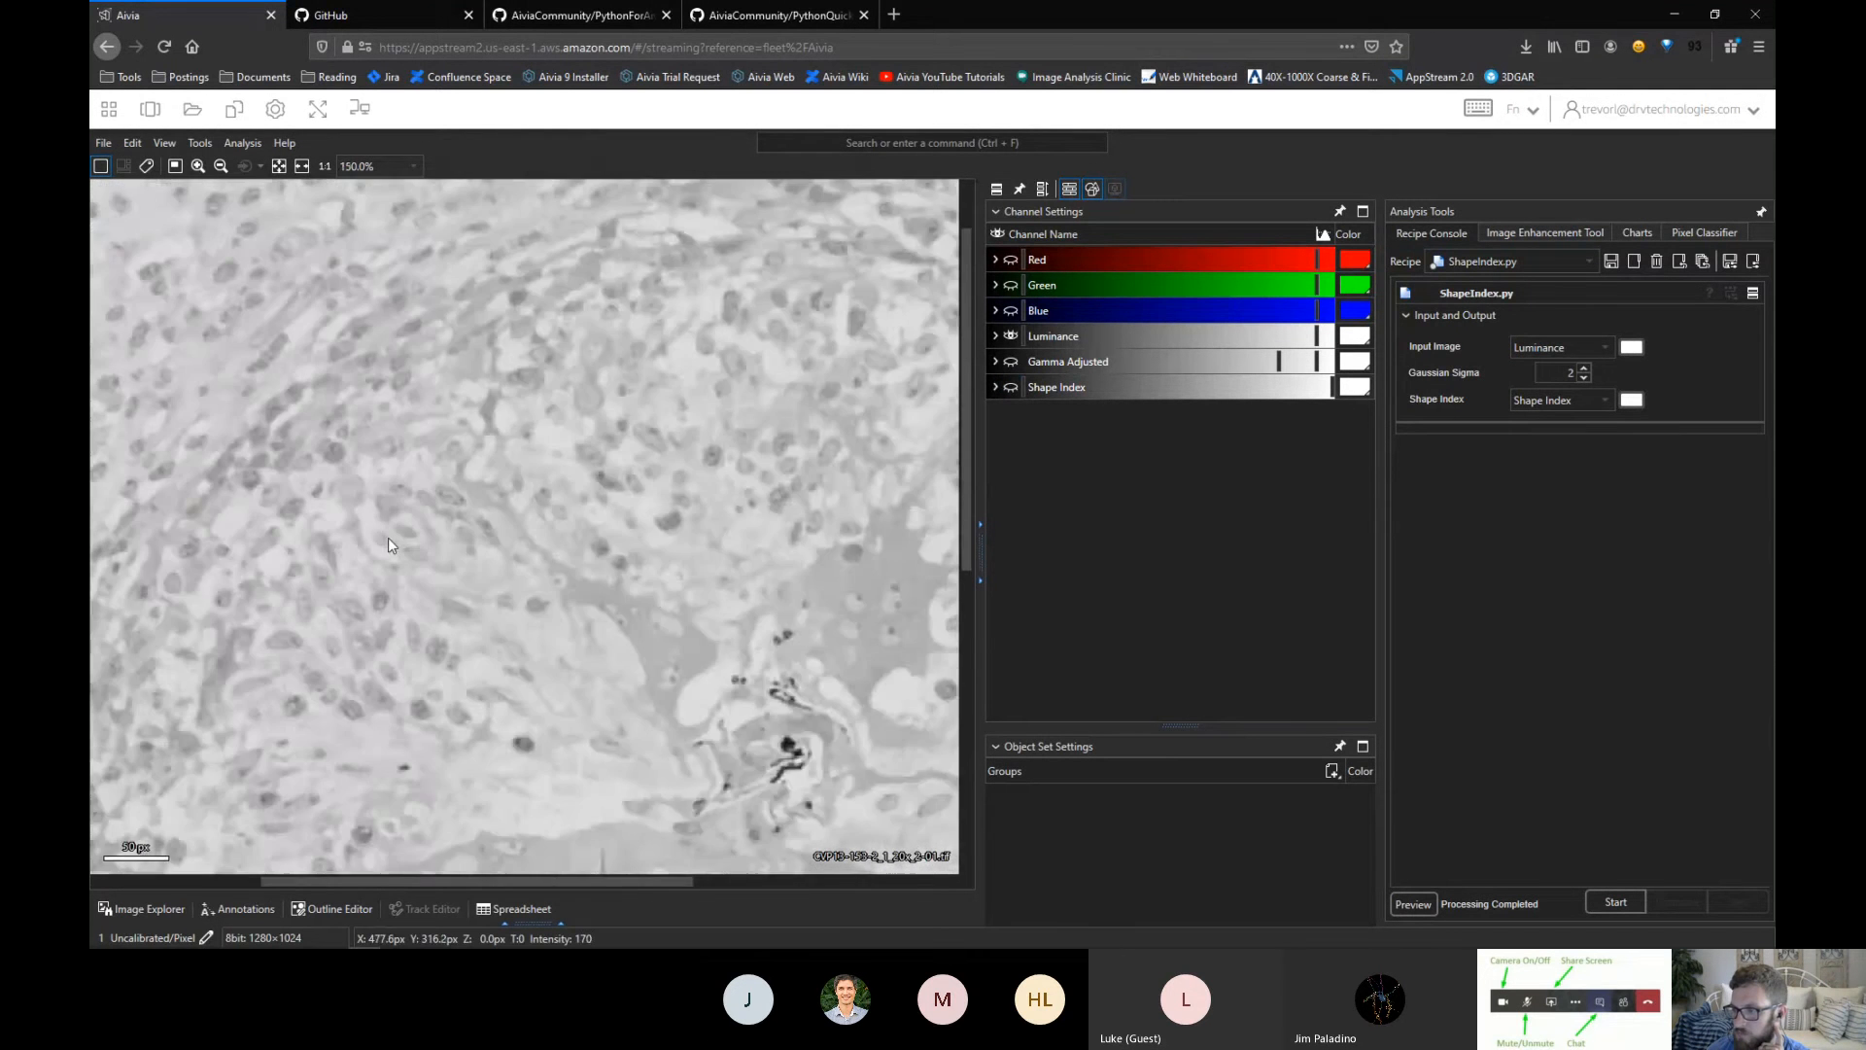
scroll(393, 540, "down", 2)
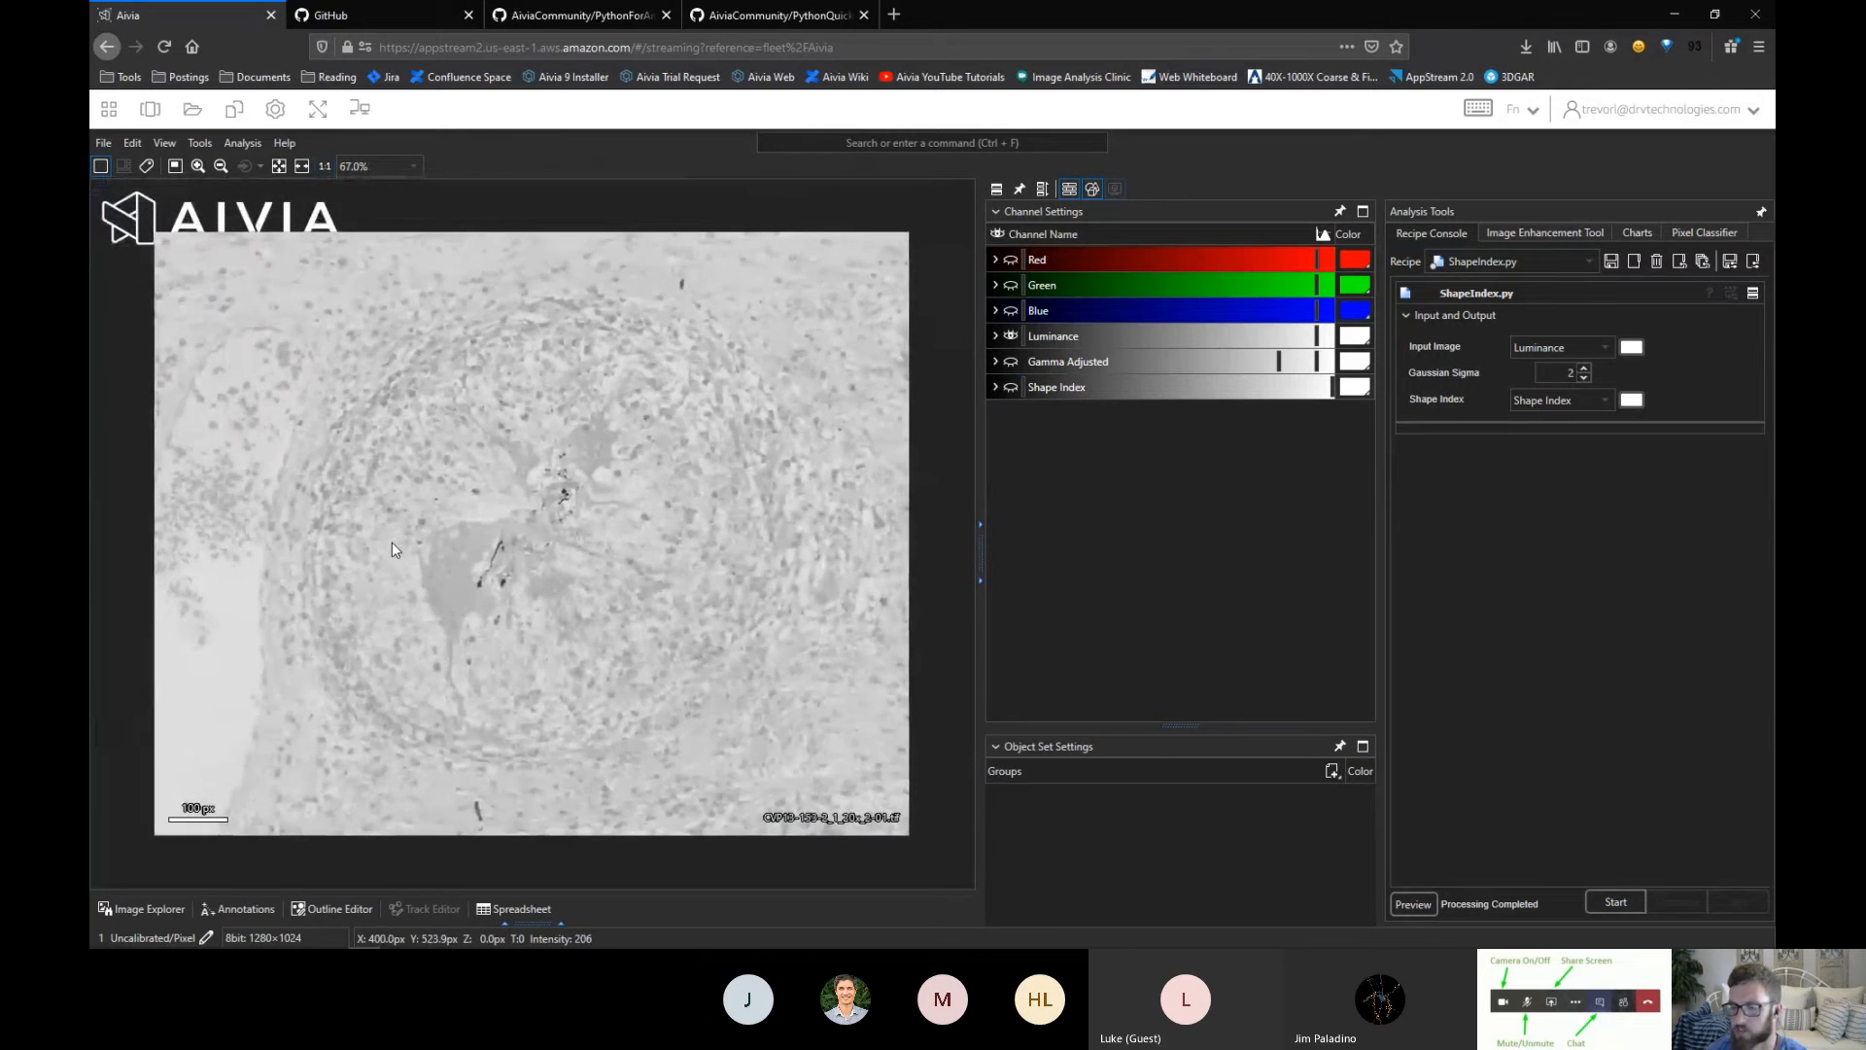
left_click(1180, 392)
left_click(1180, 346)
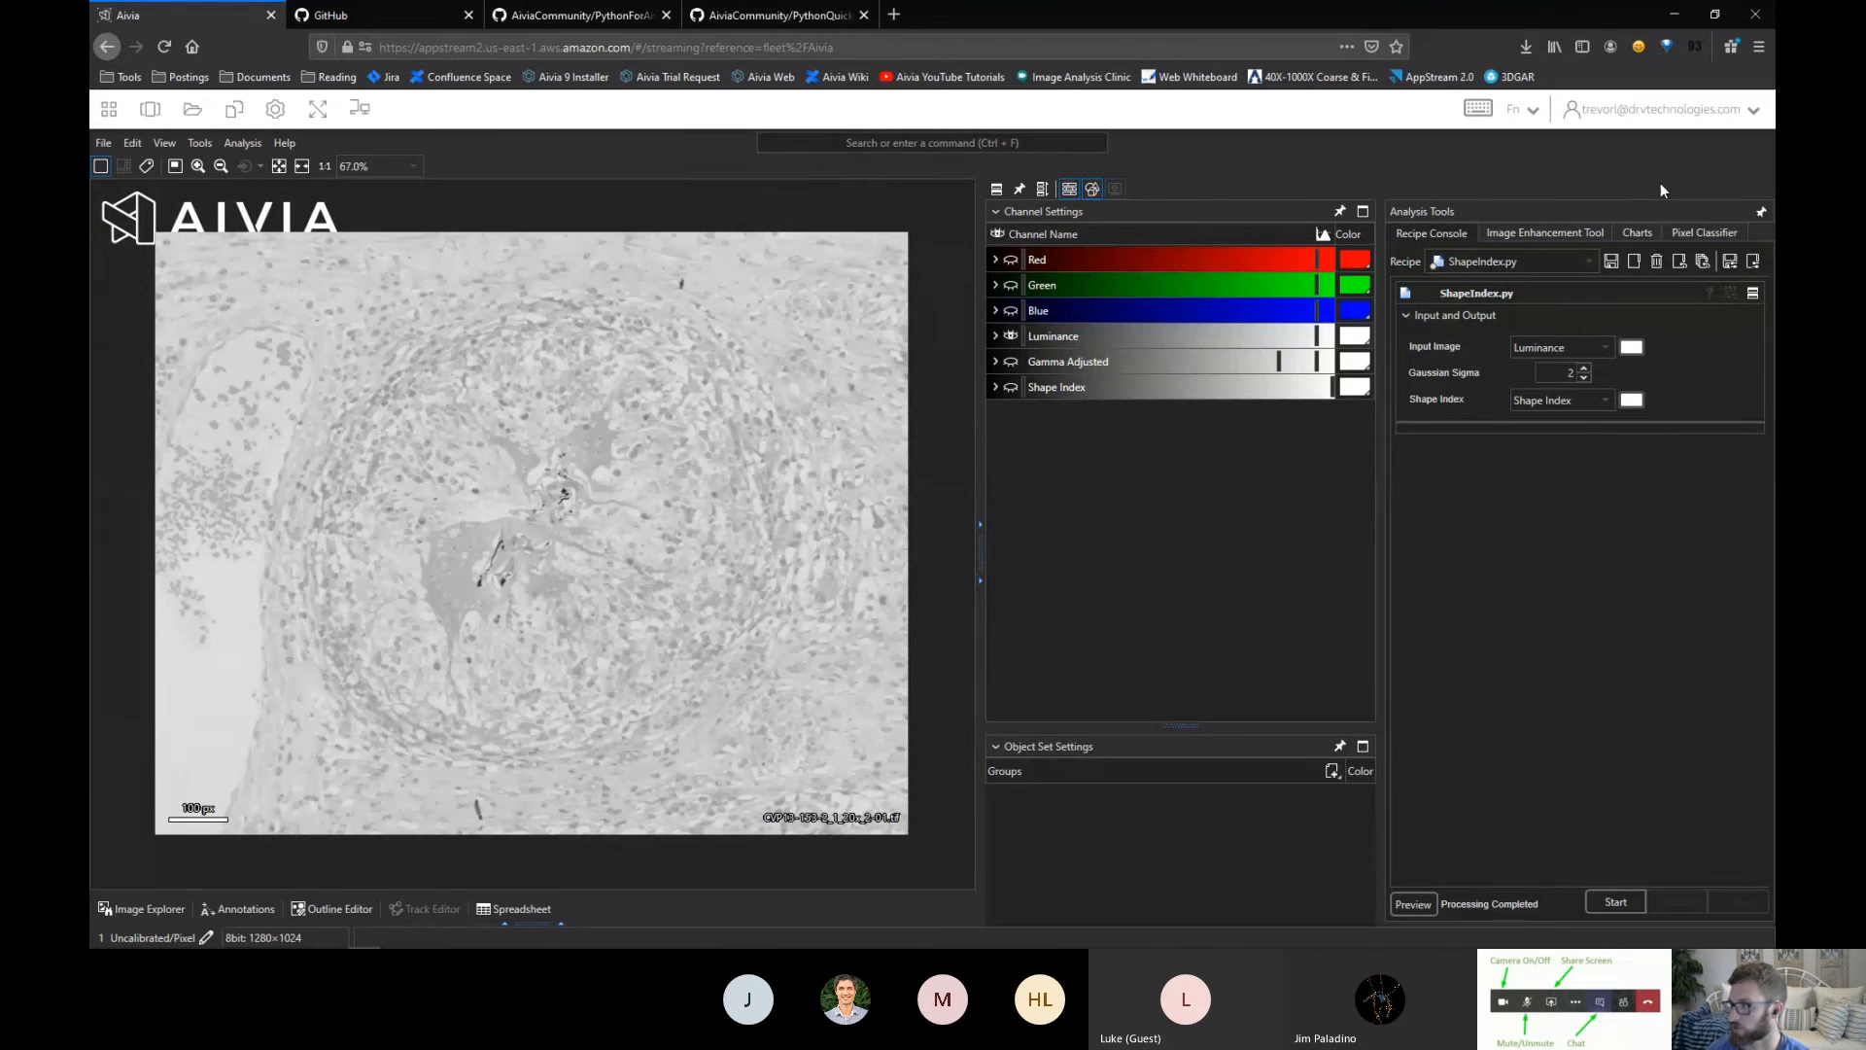
left_click(1709, 234)
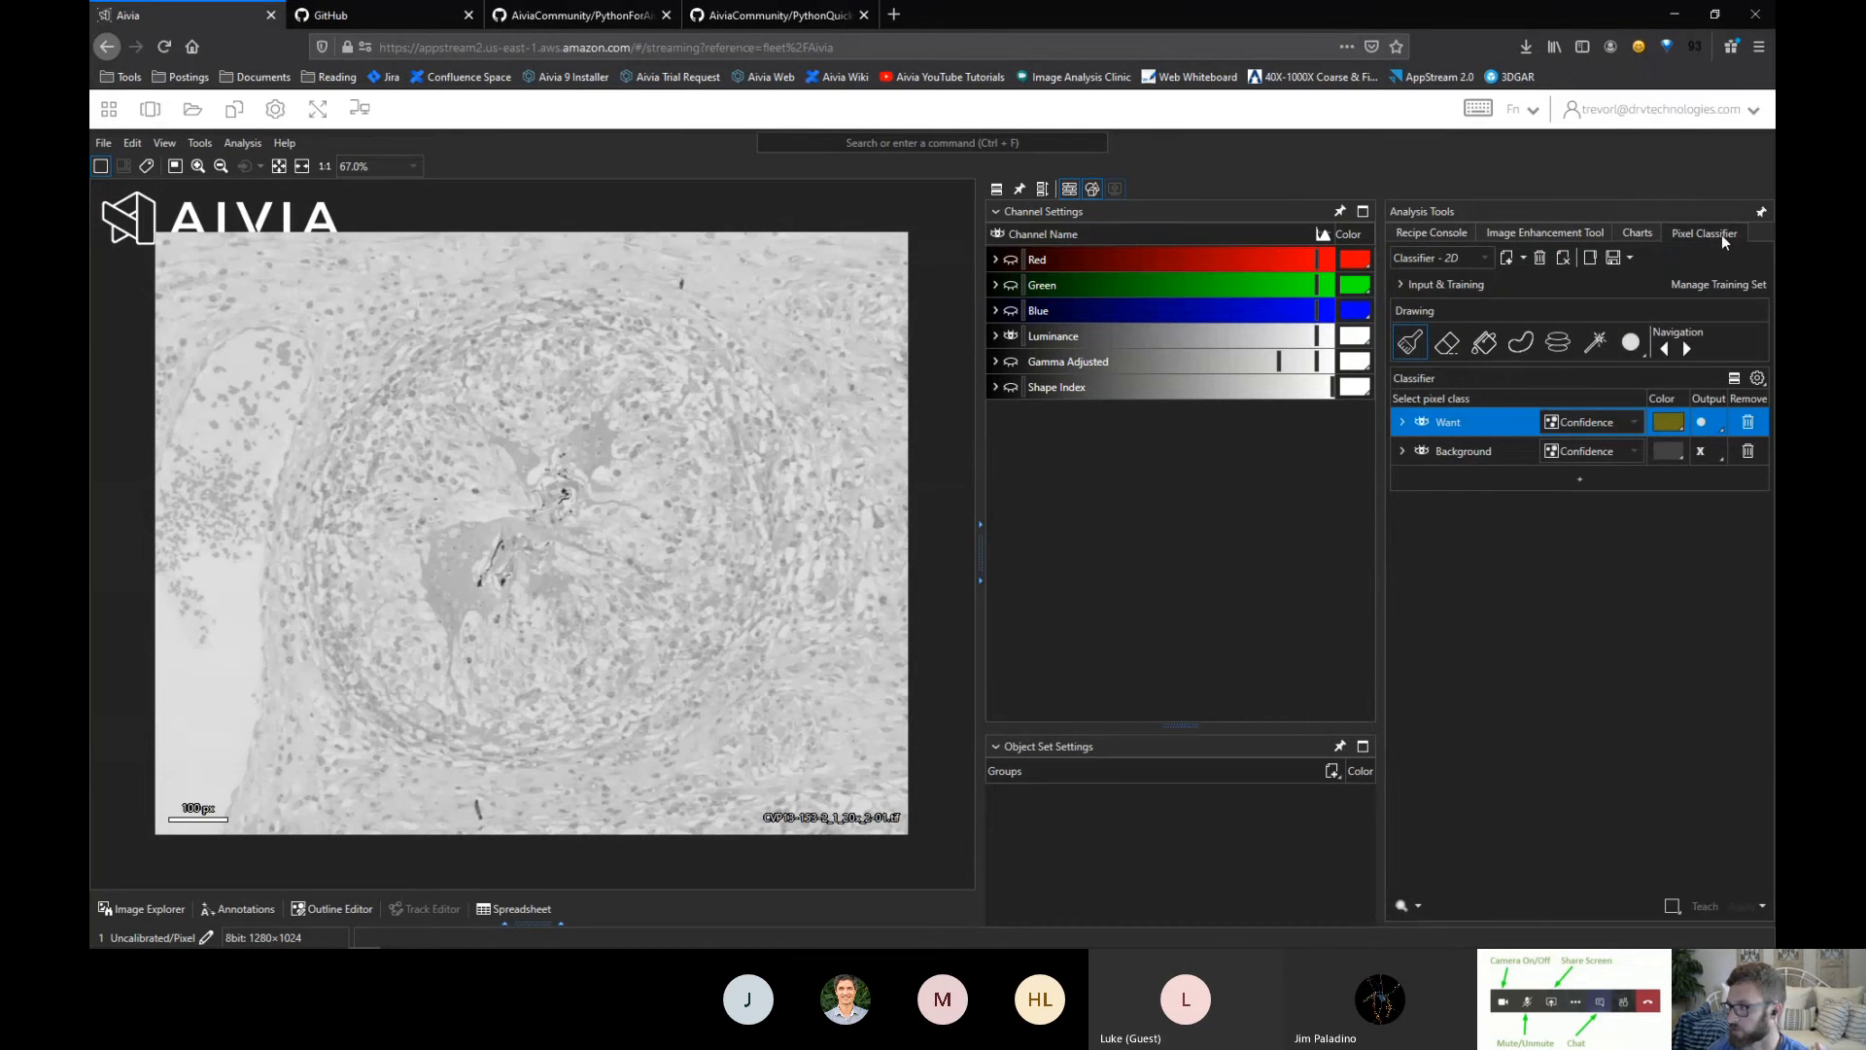
Set the training channels to Luminance and Shape Index, briefly overlaying Shape Index to check it
left_click(1427, 285)
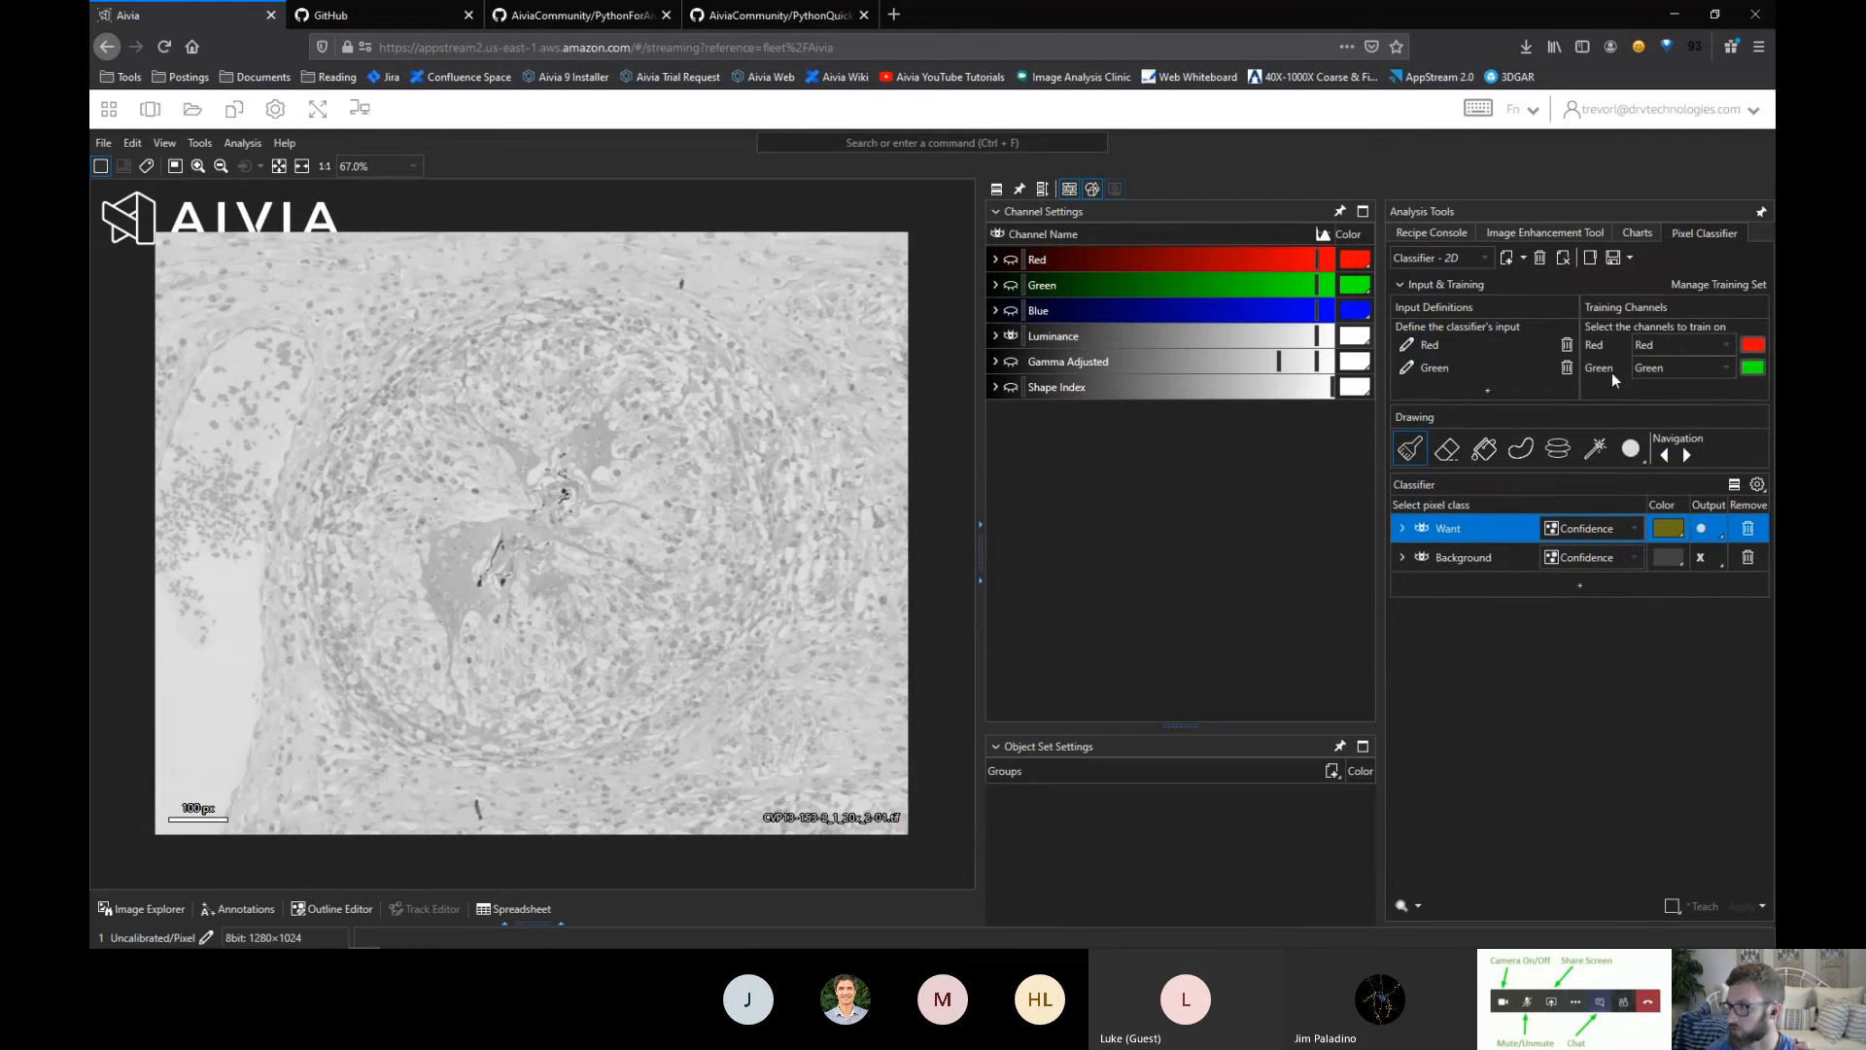
left_click(1668, 365)
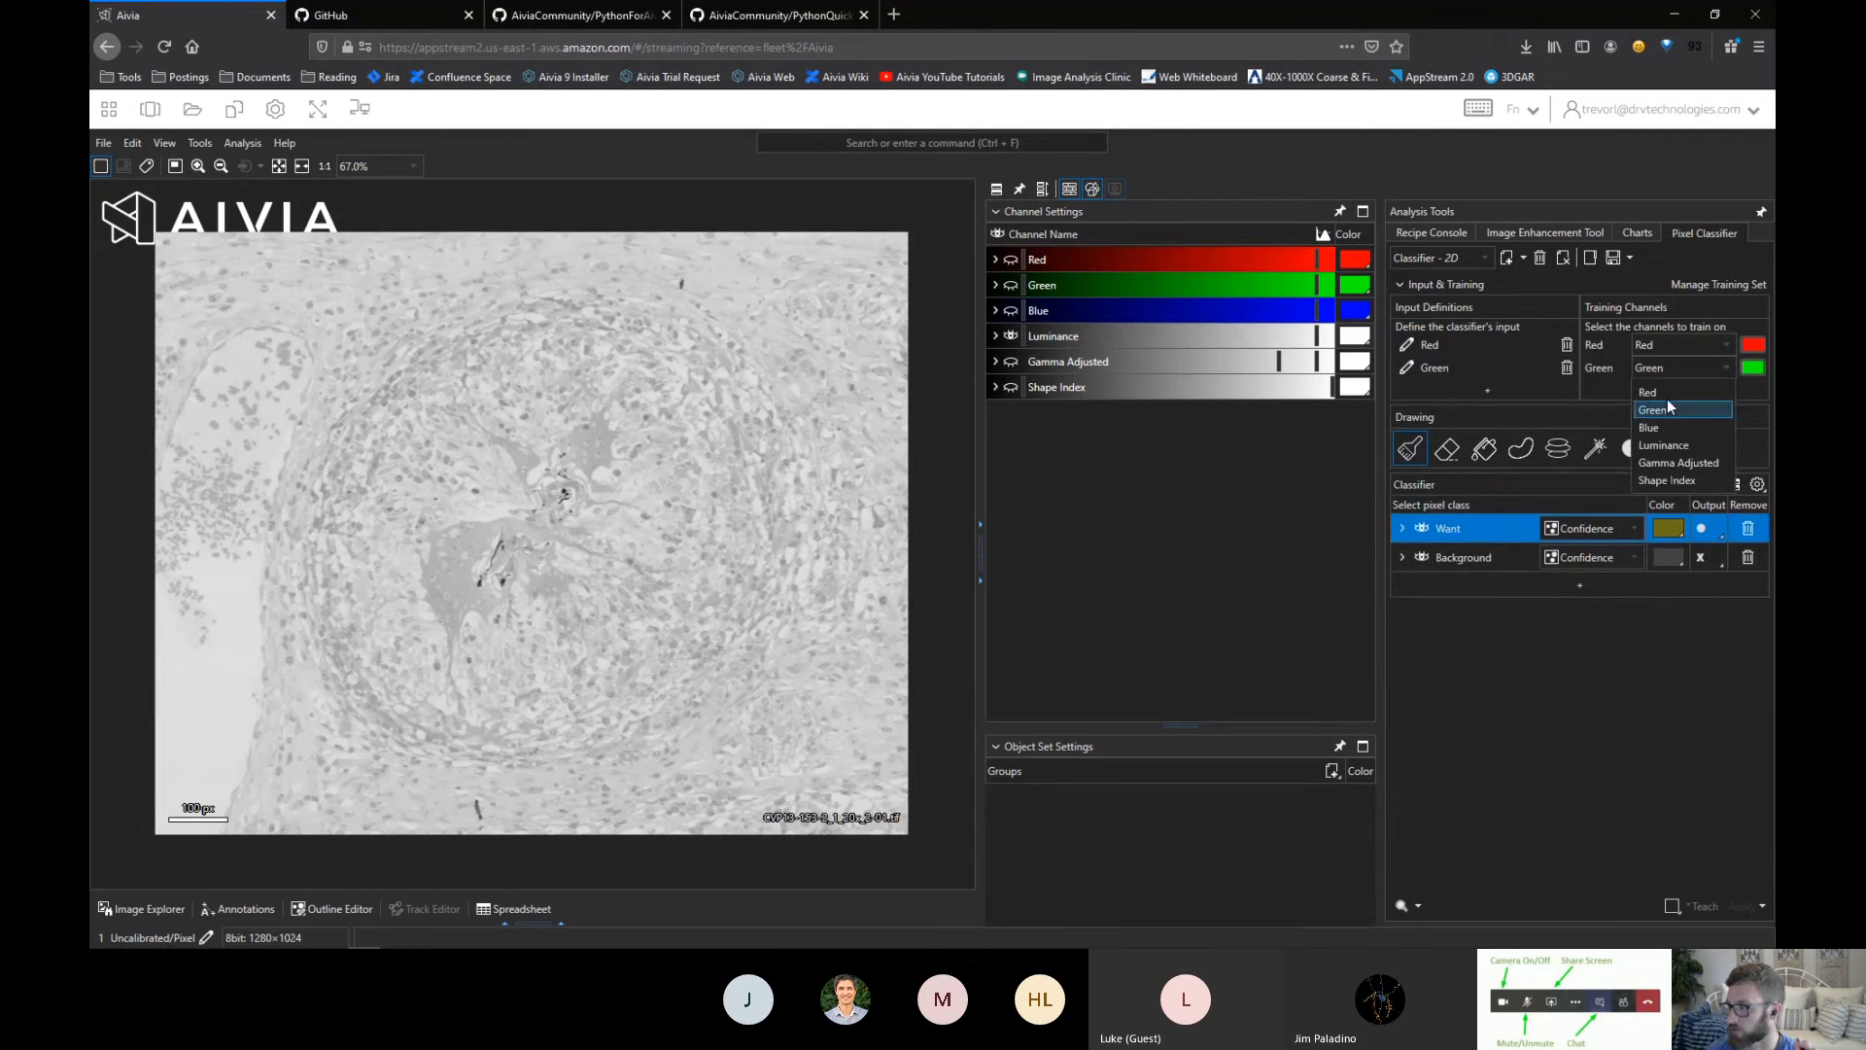
left_click(1656, 482)
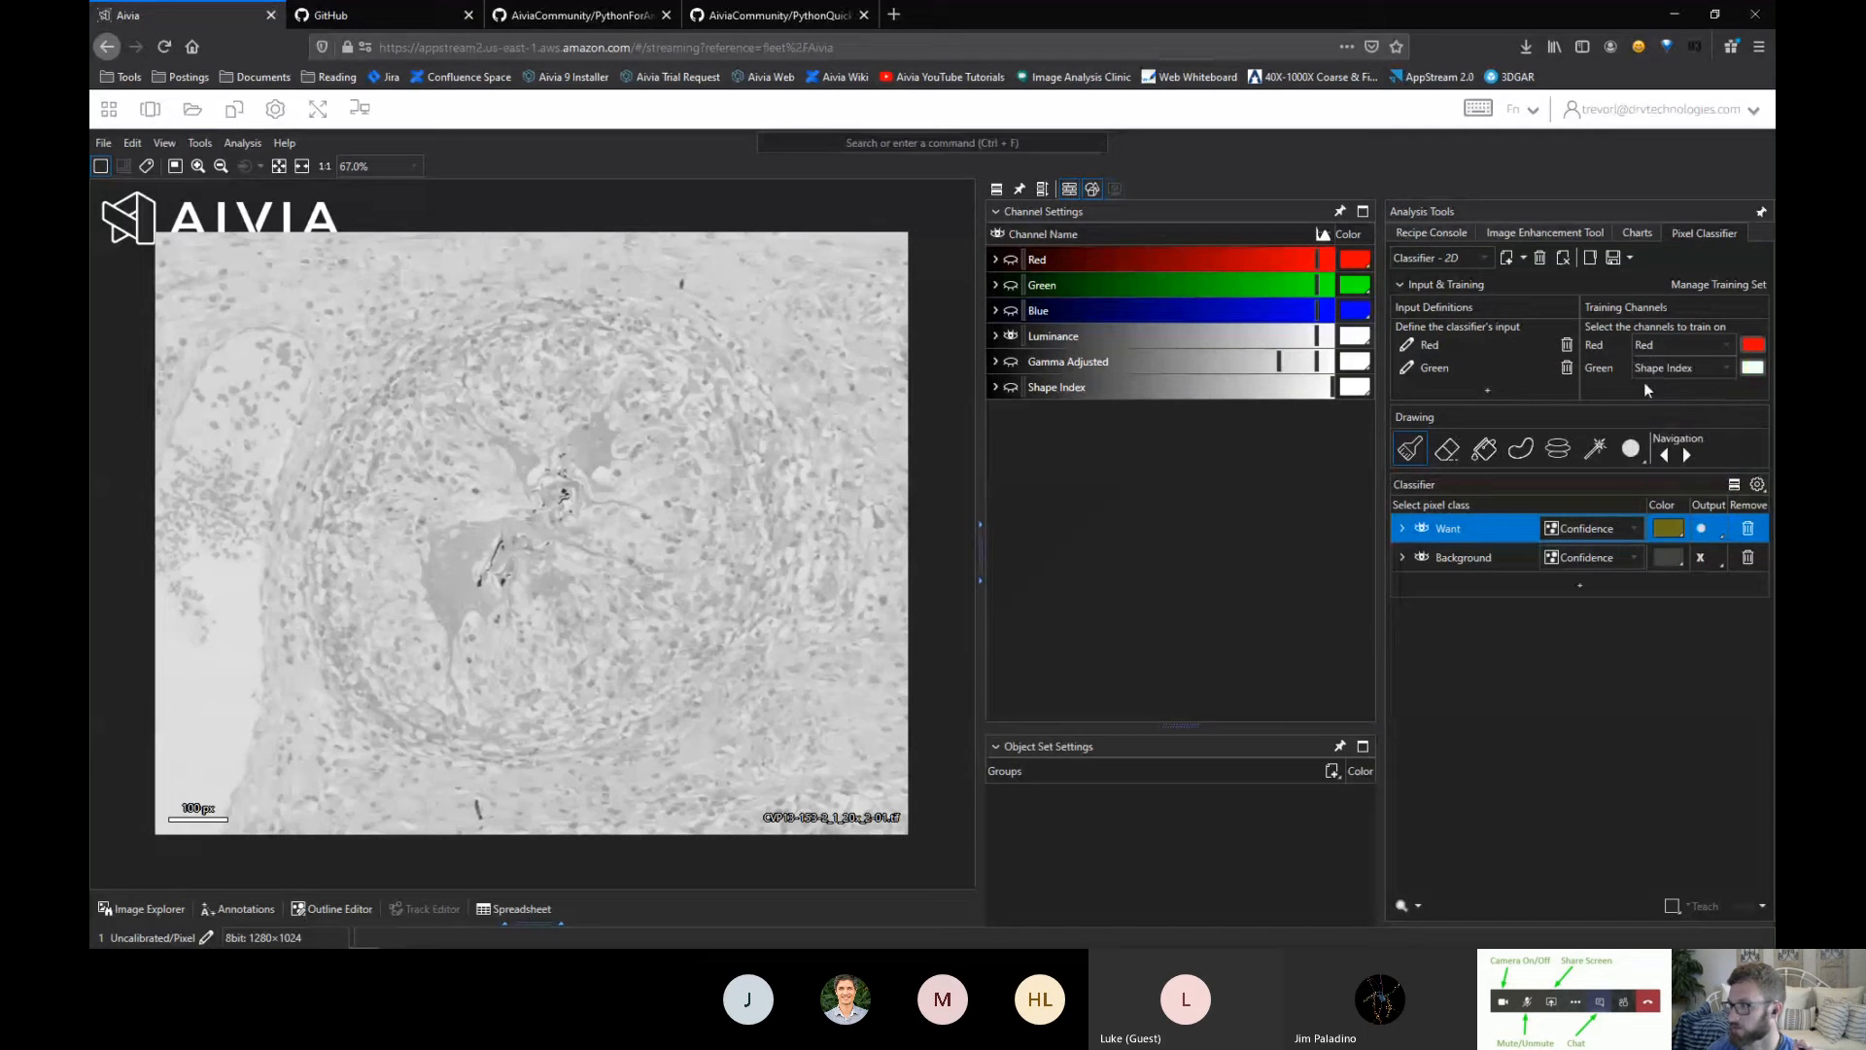
left_click(1654, 344)
left_click(1653, 424)
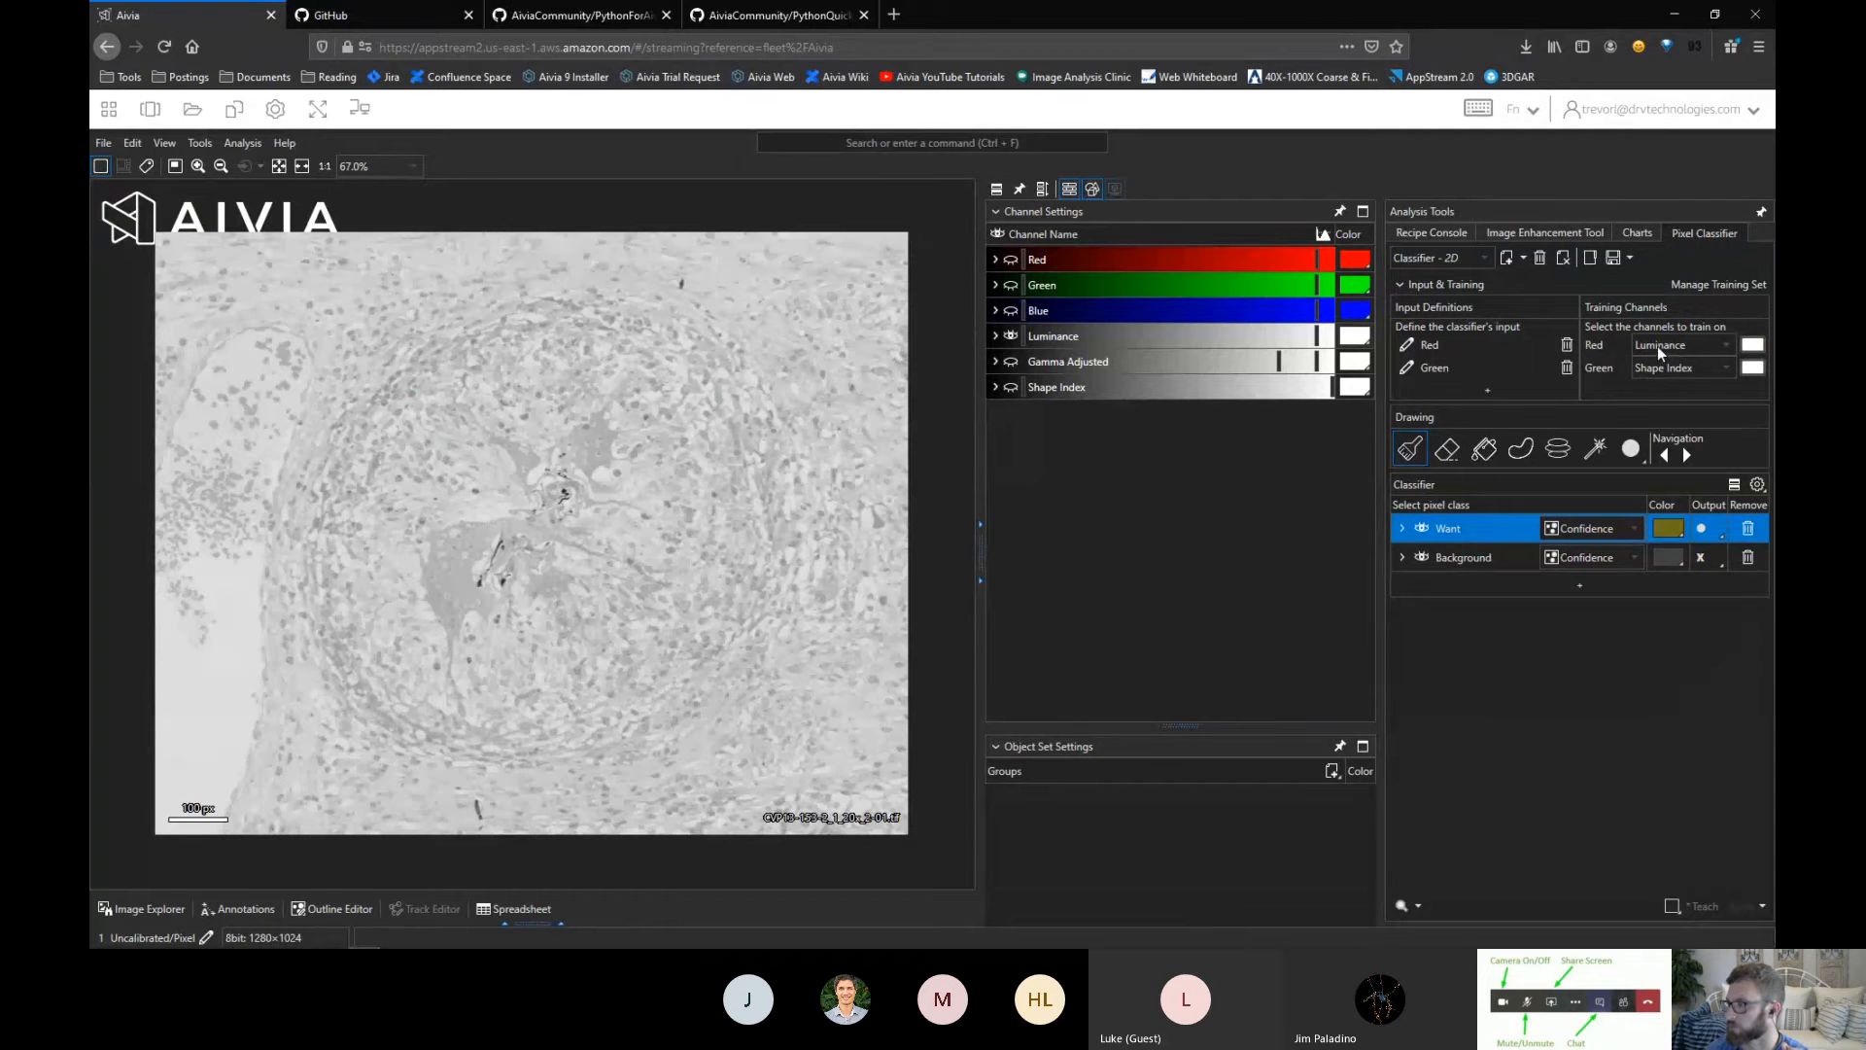
left_click(1010, 386)
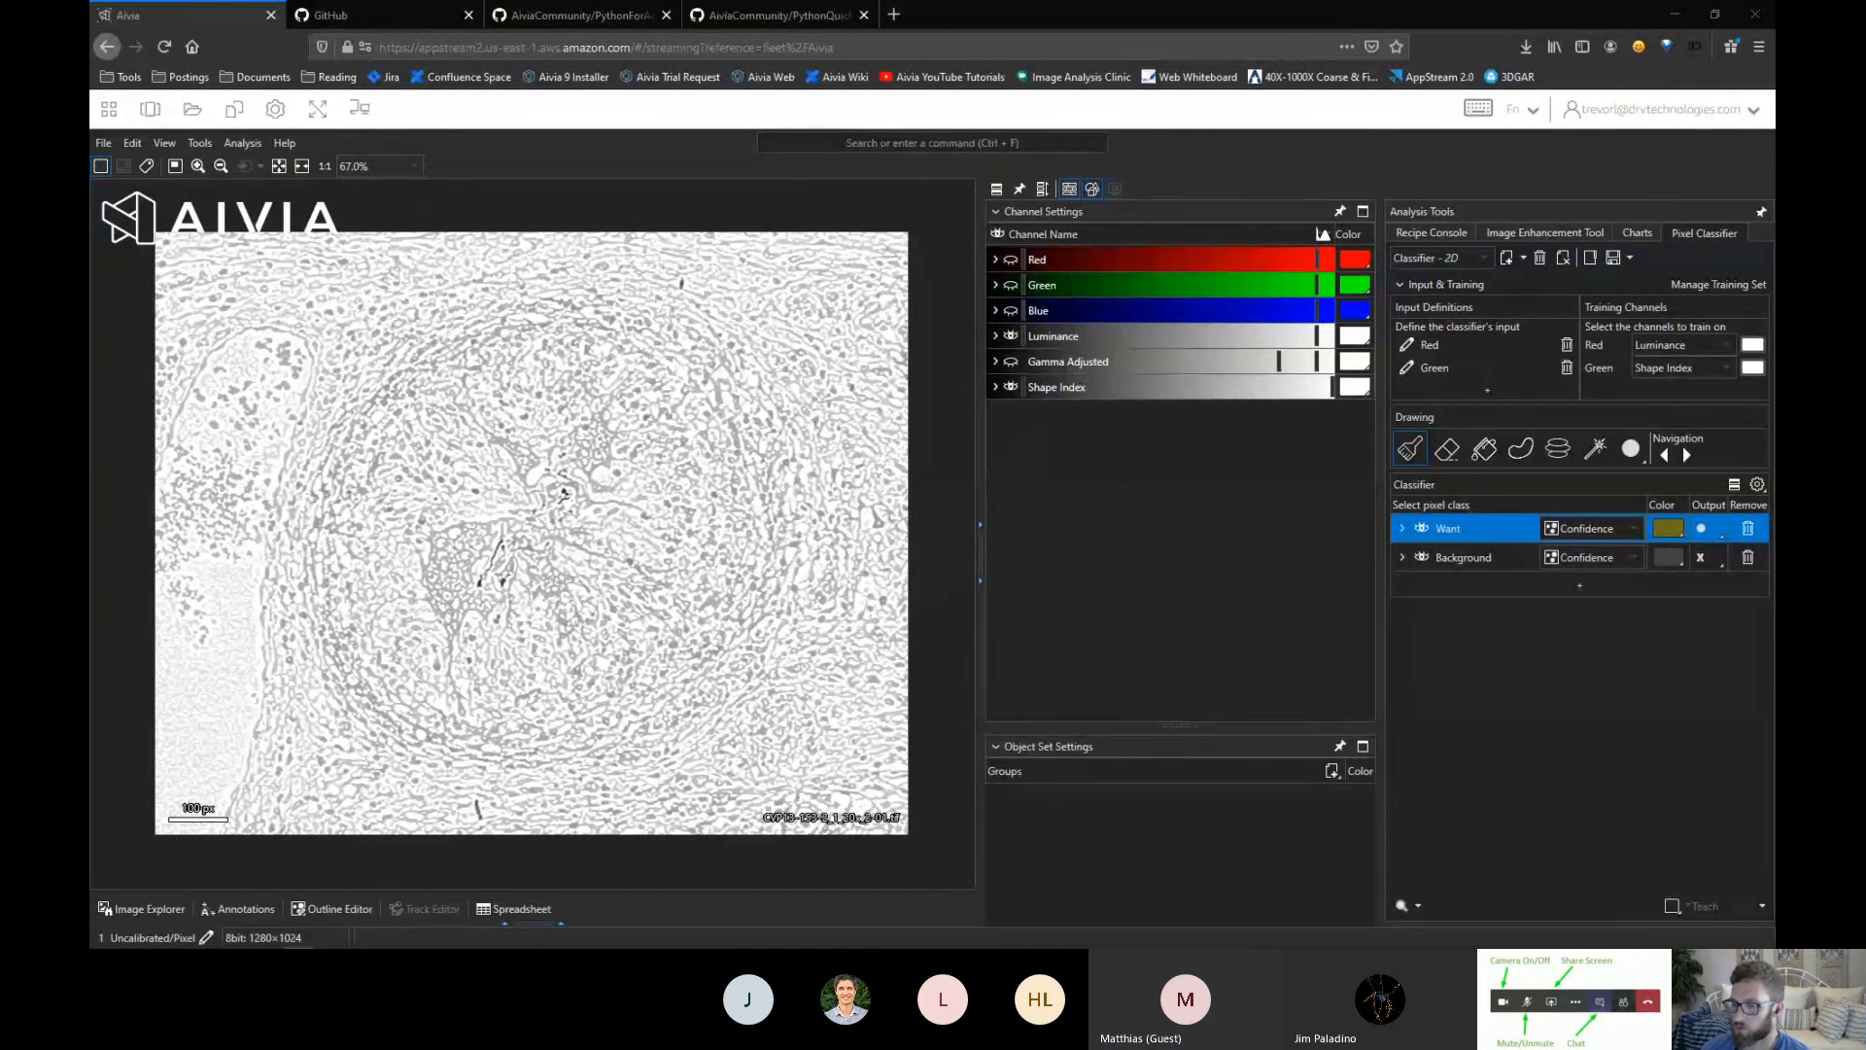
left_click(1010, 387)
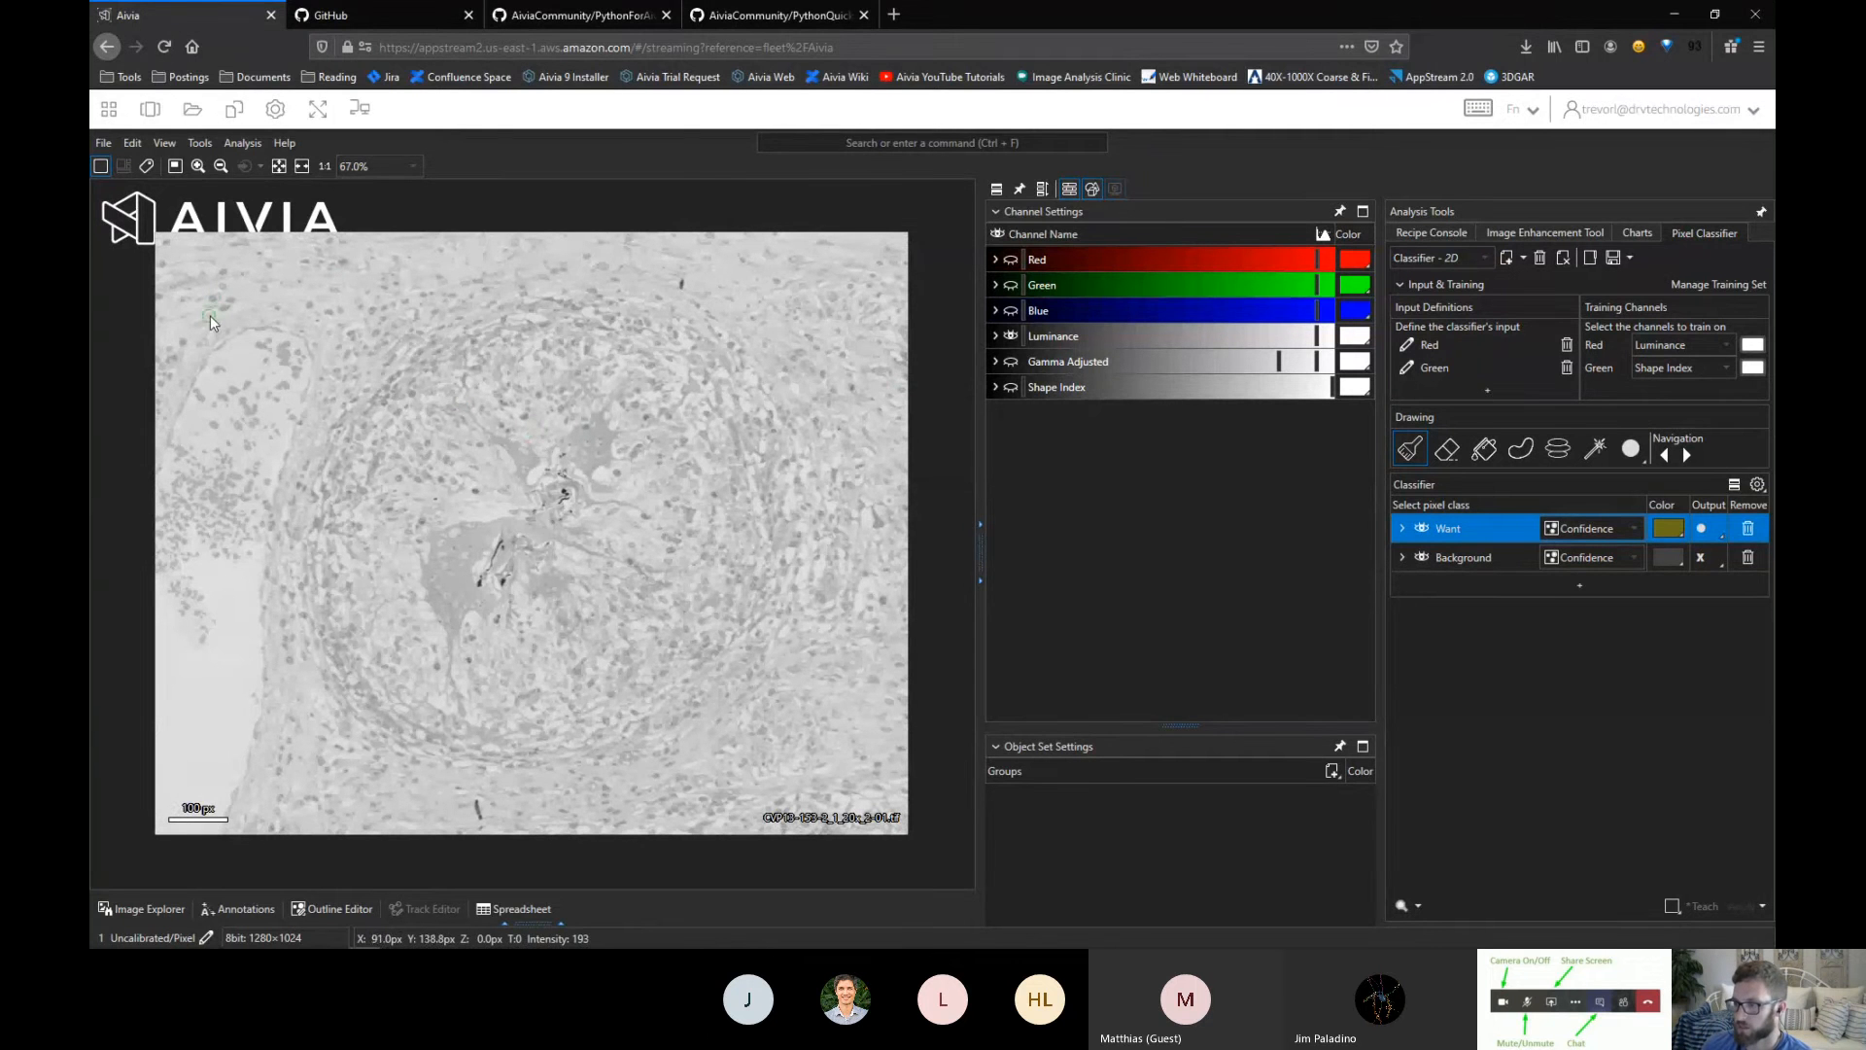
Pick View > ROI Tool and draw a rectangle over the central tissue
left_click(193, 143)
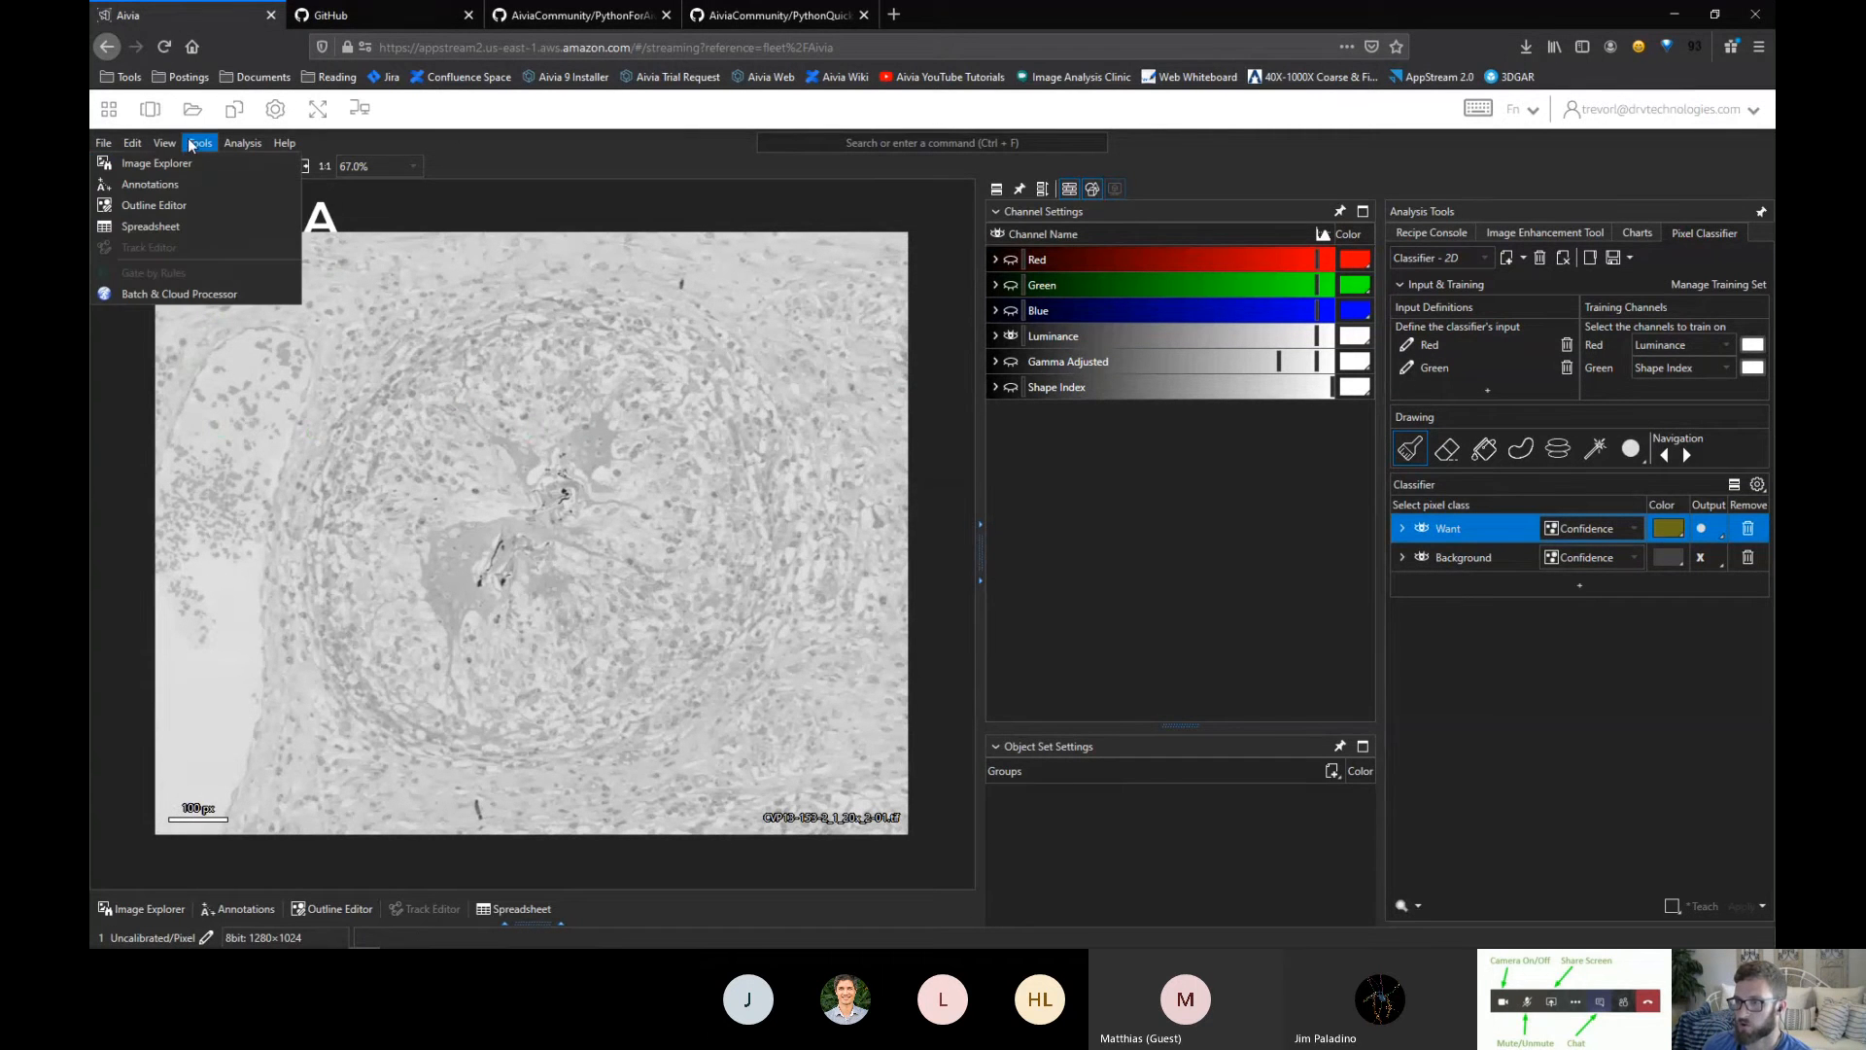
left_click(163, 144)
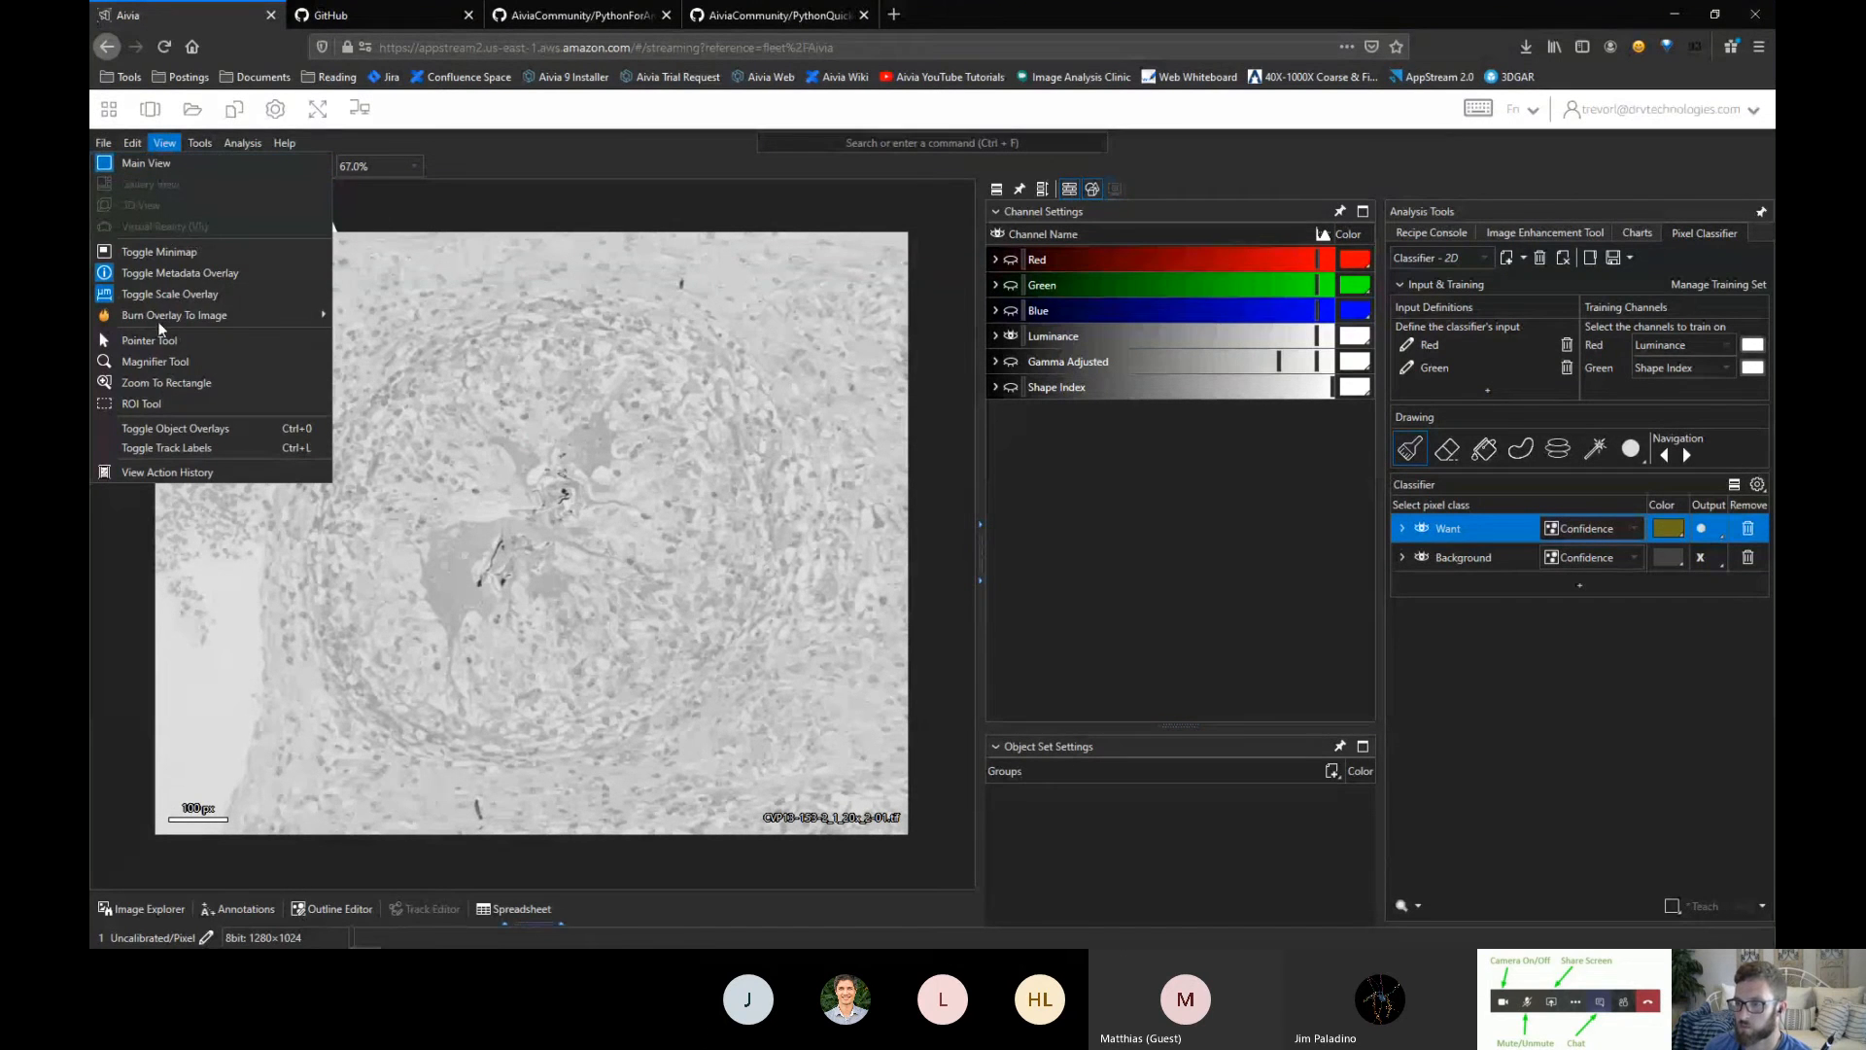
left_click(143, 406)
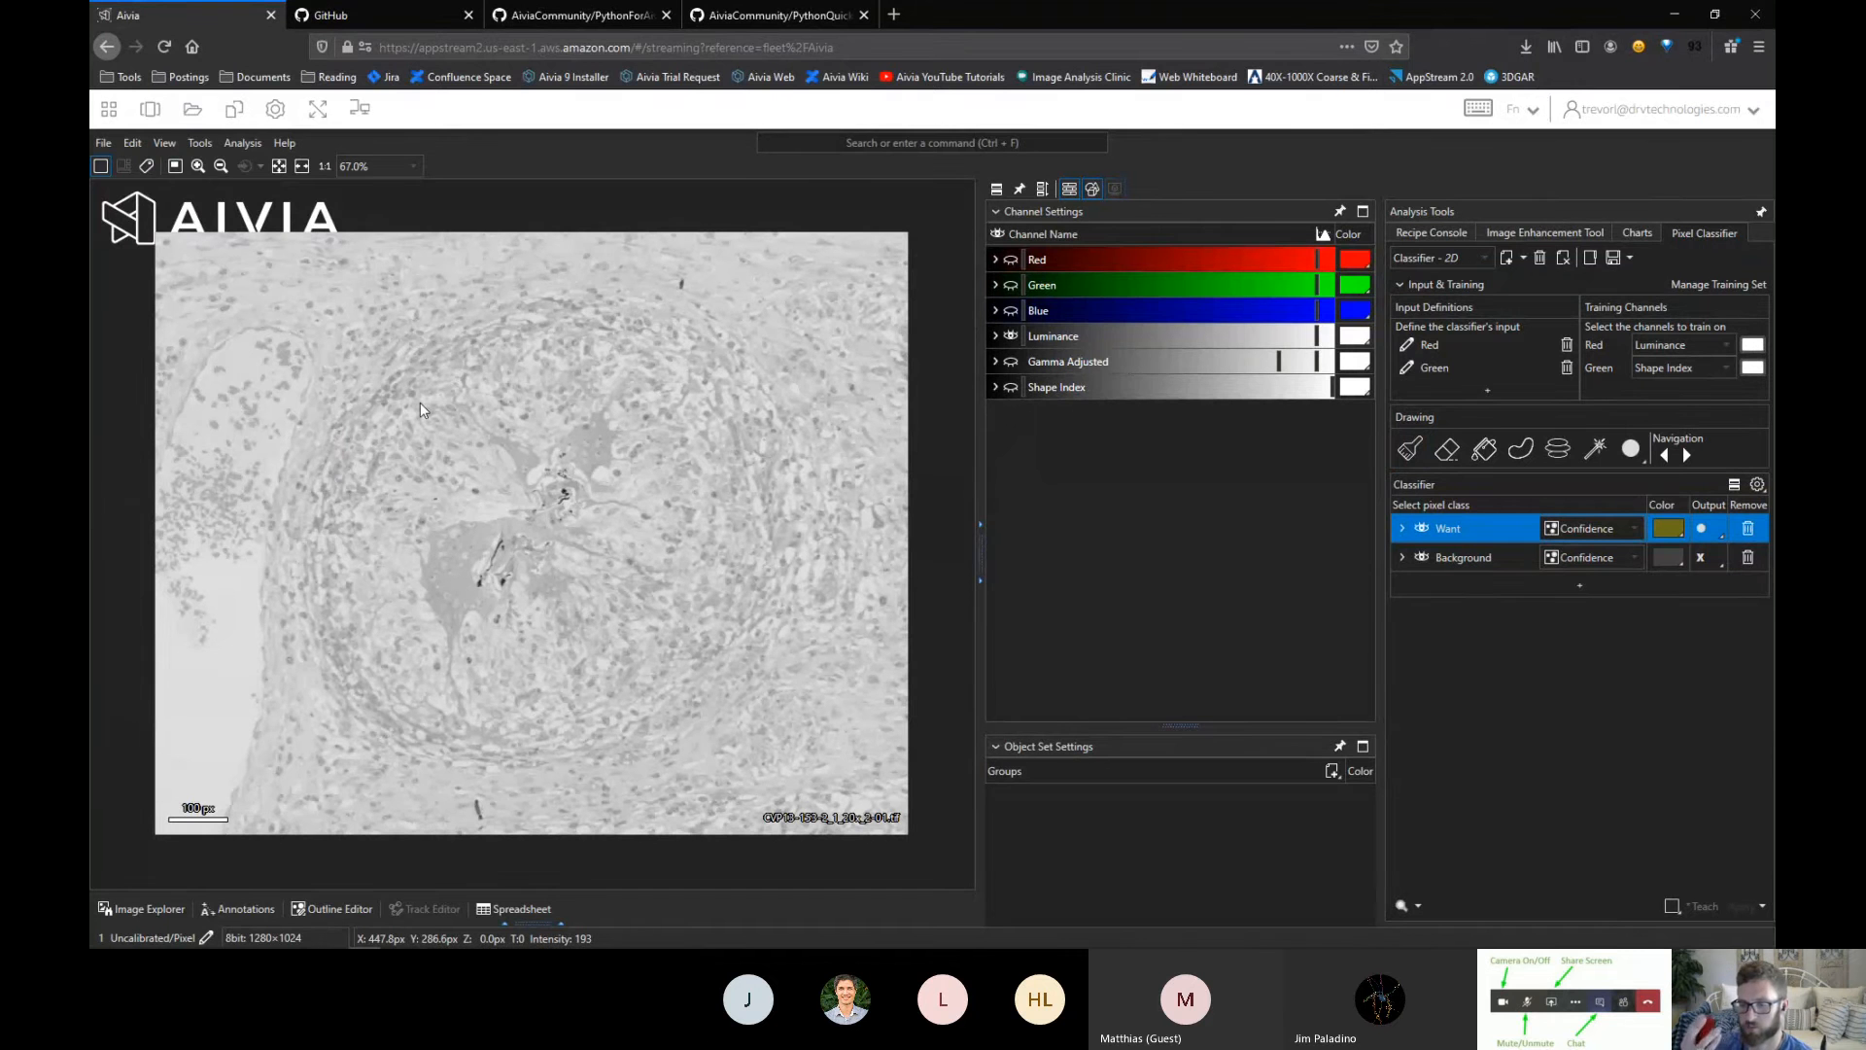
left_click_drag(393, 402, 675, 641)
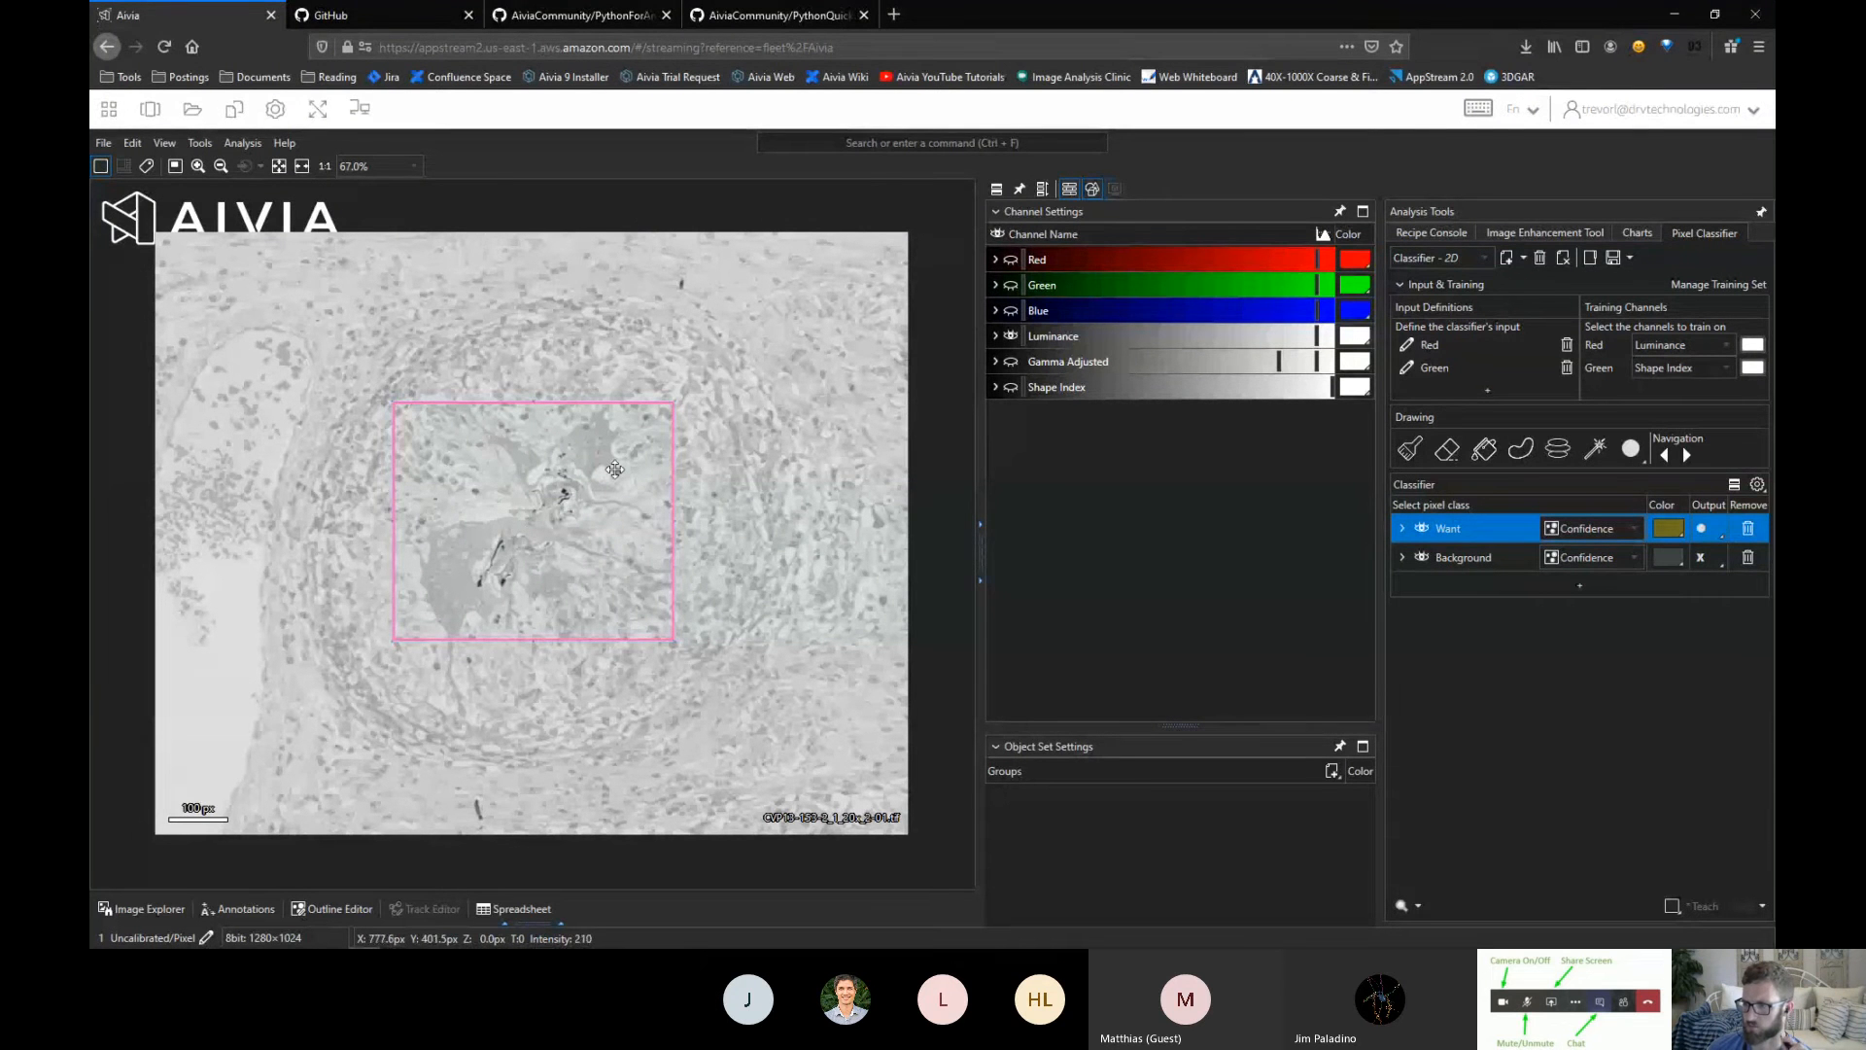
Crop to the drawn region, collapse Image Explorer, and fit the 475×403 crop to the viewer
right_click(615, 470)
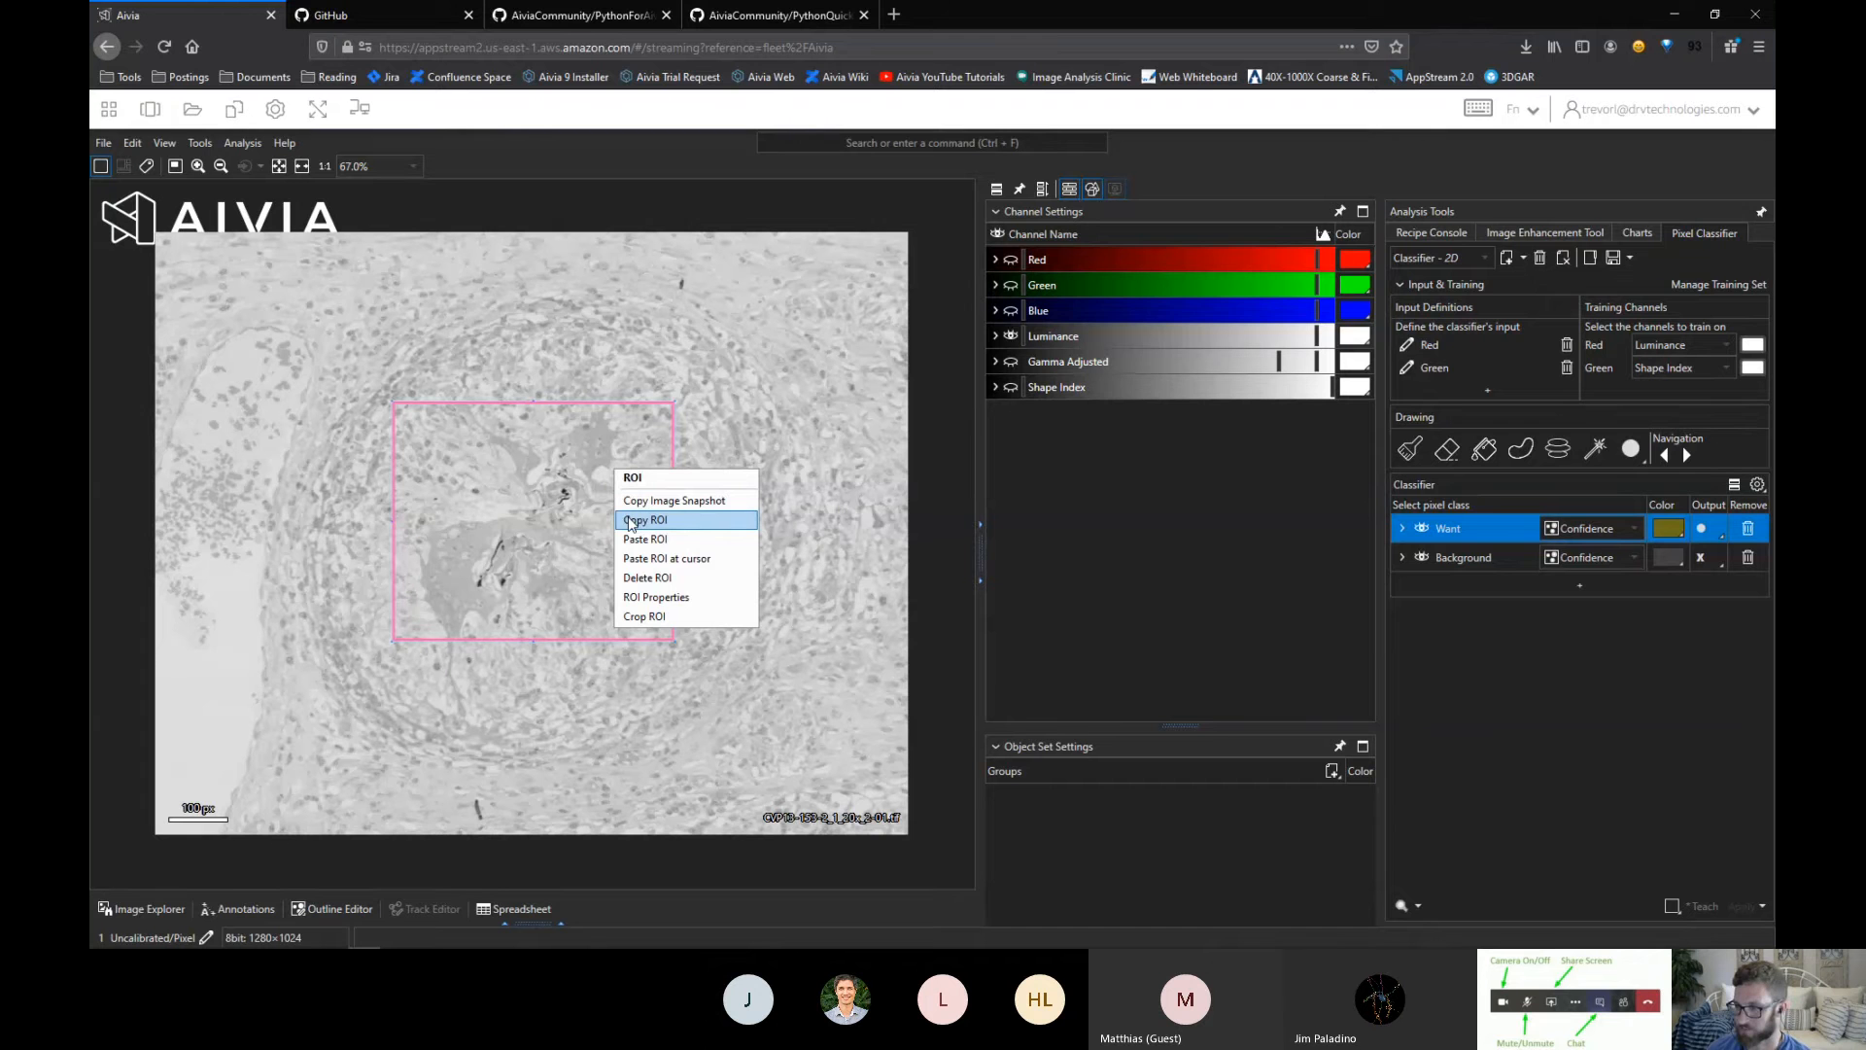
left_click(630, 521)
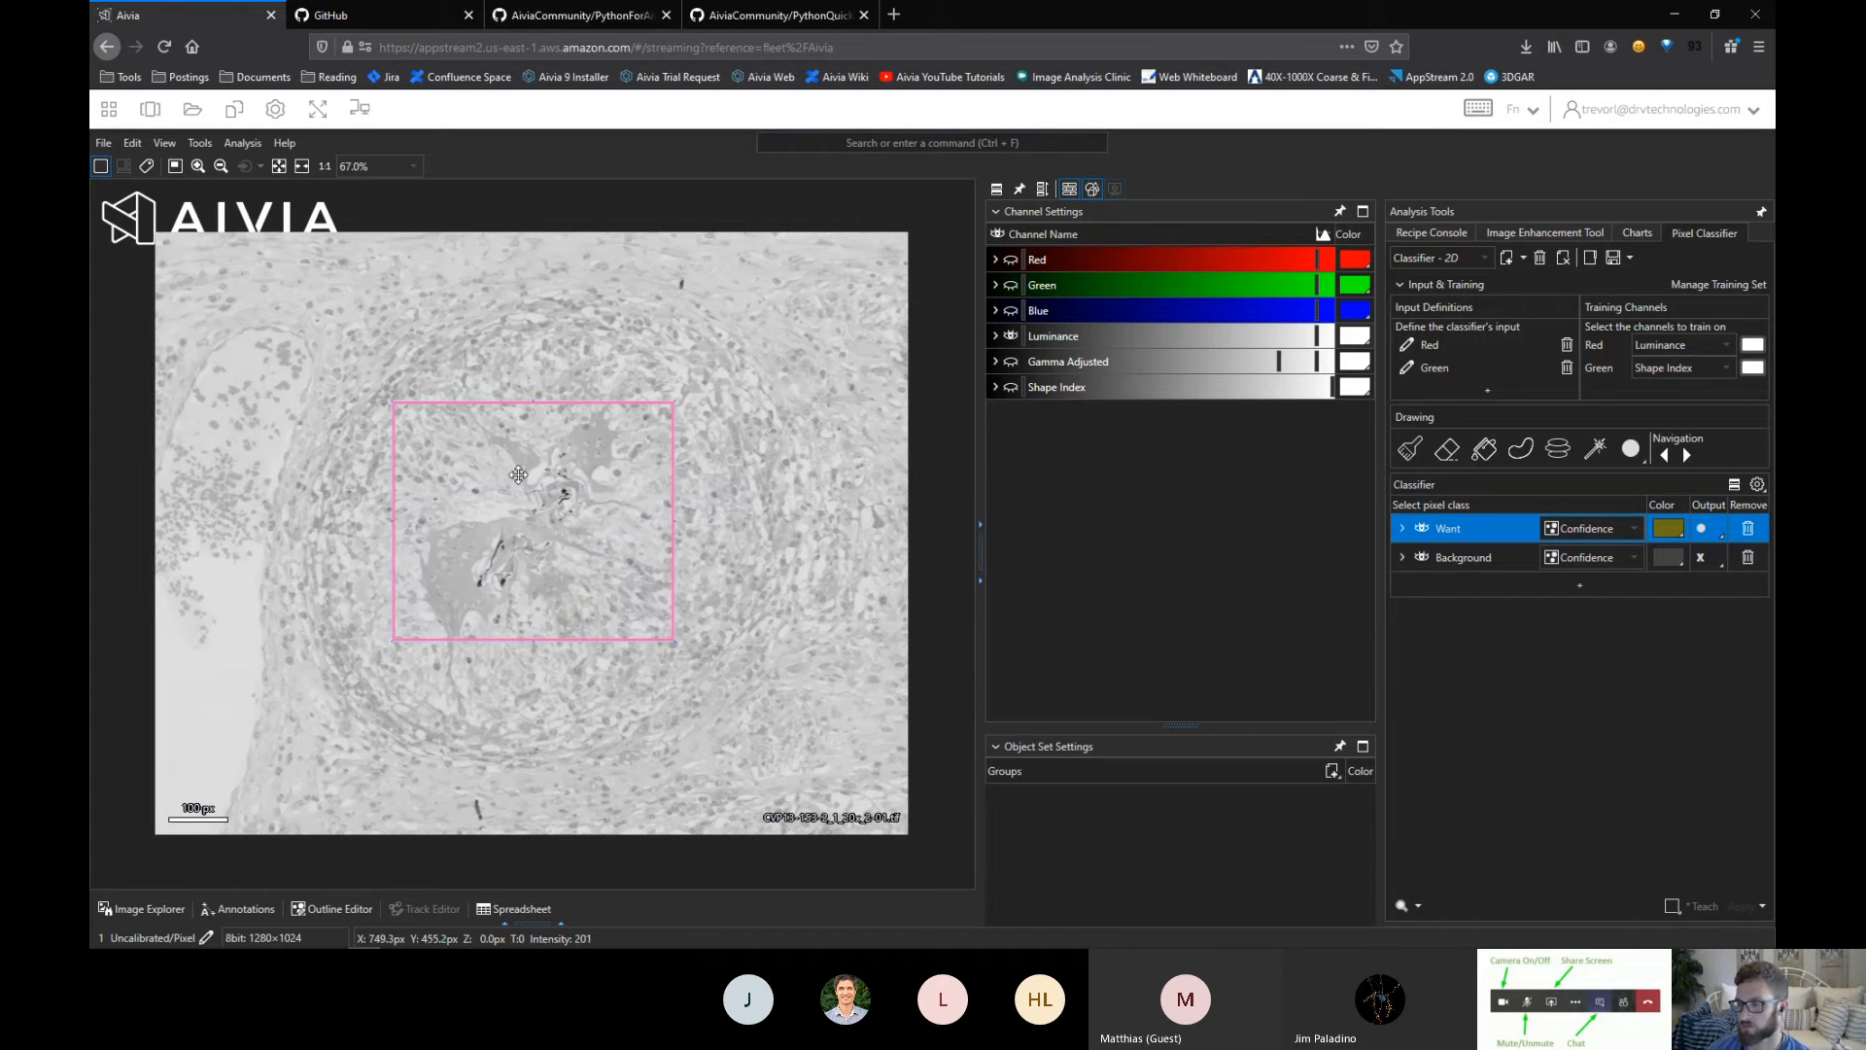
right_click(499, 515)
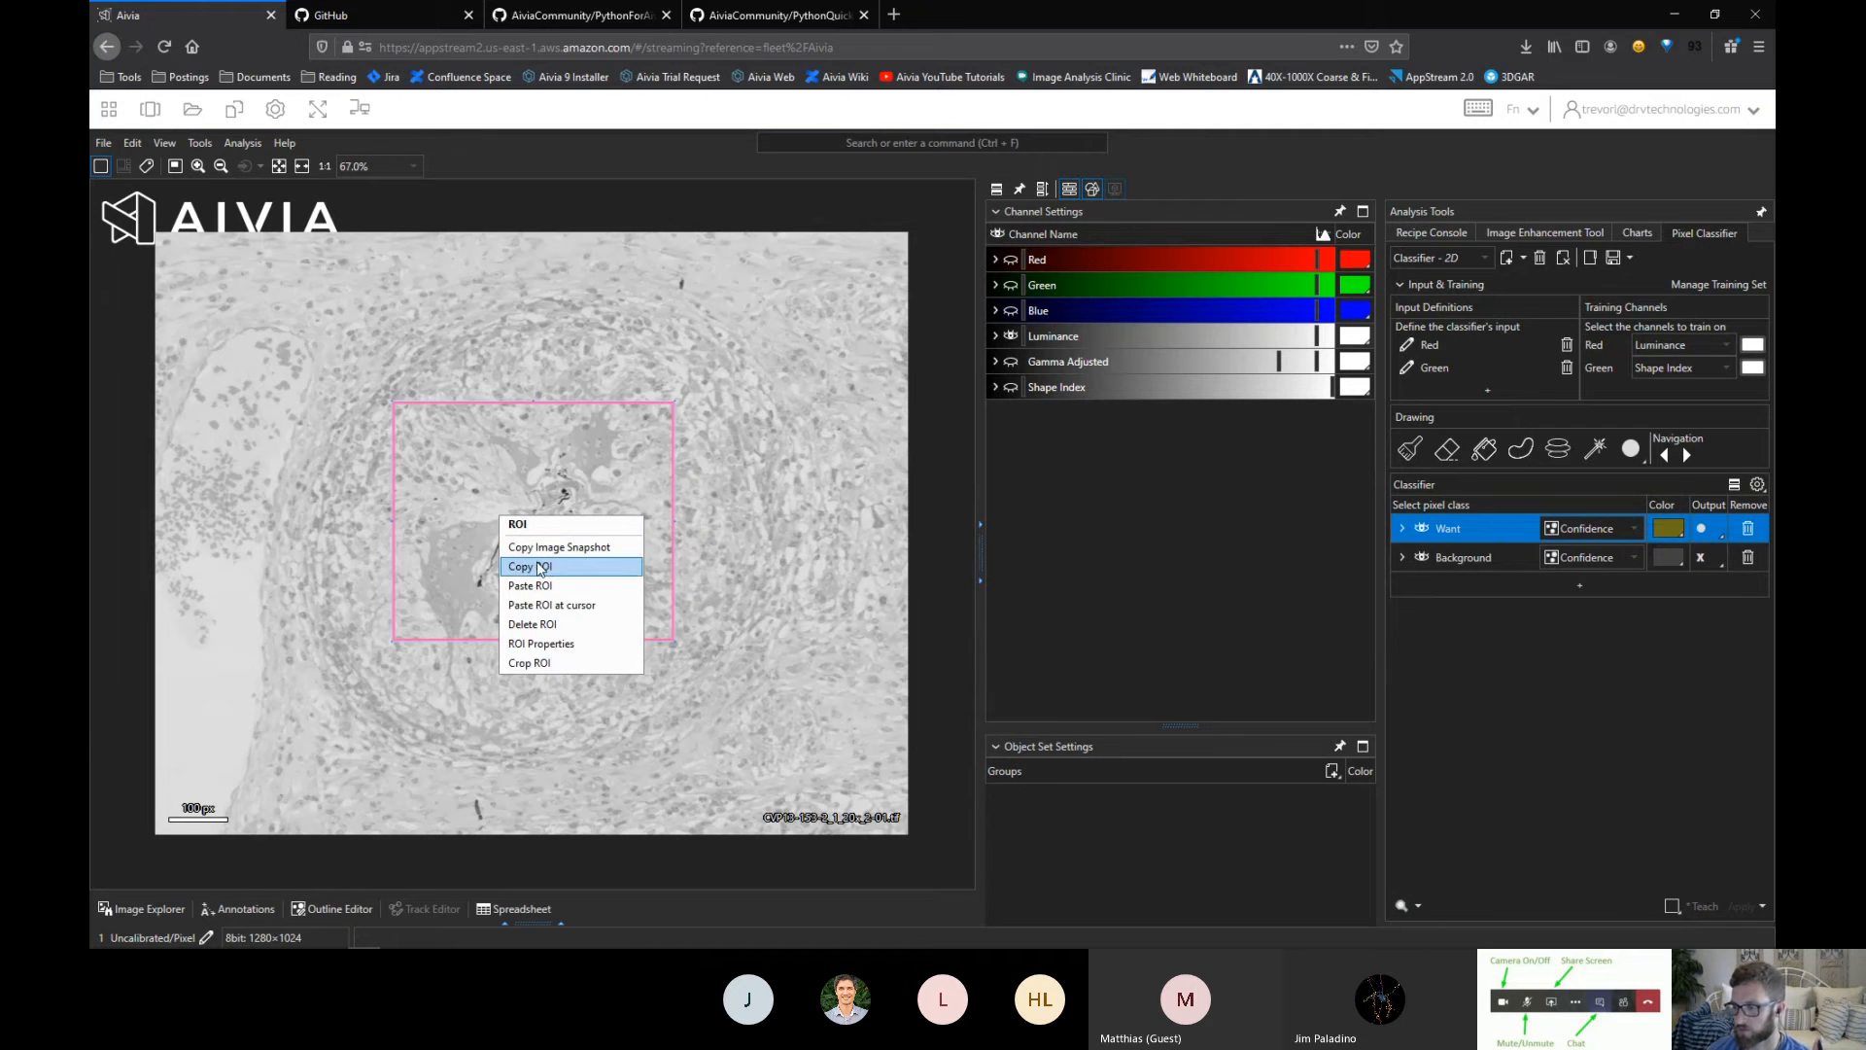
left_click(527, 663)
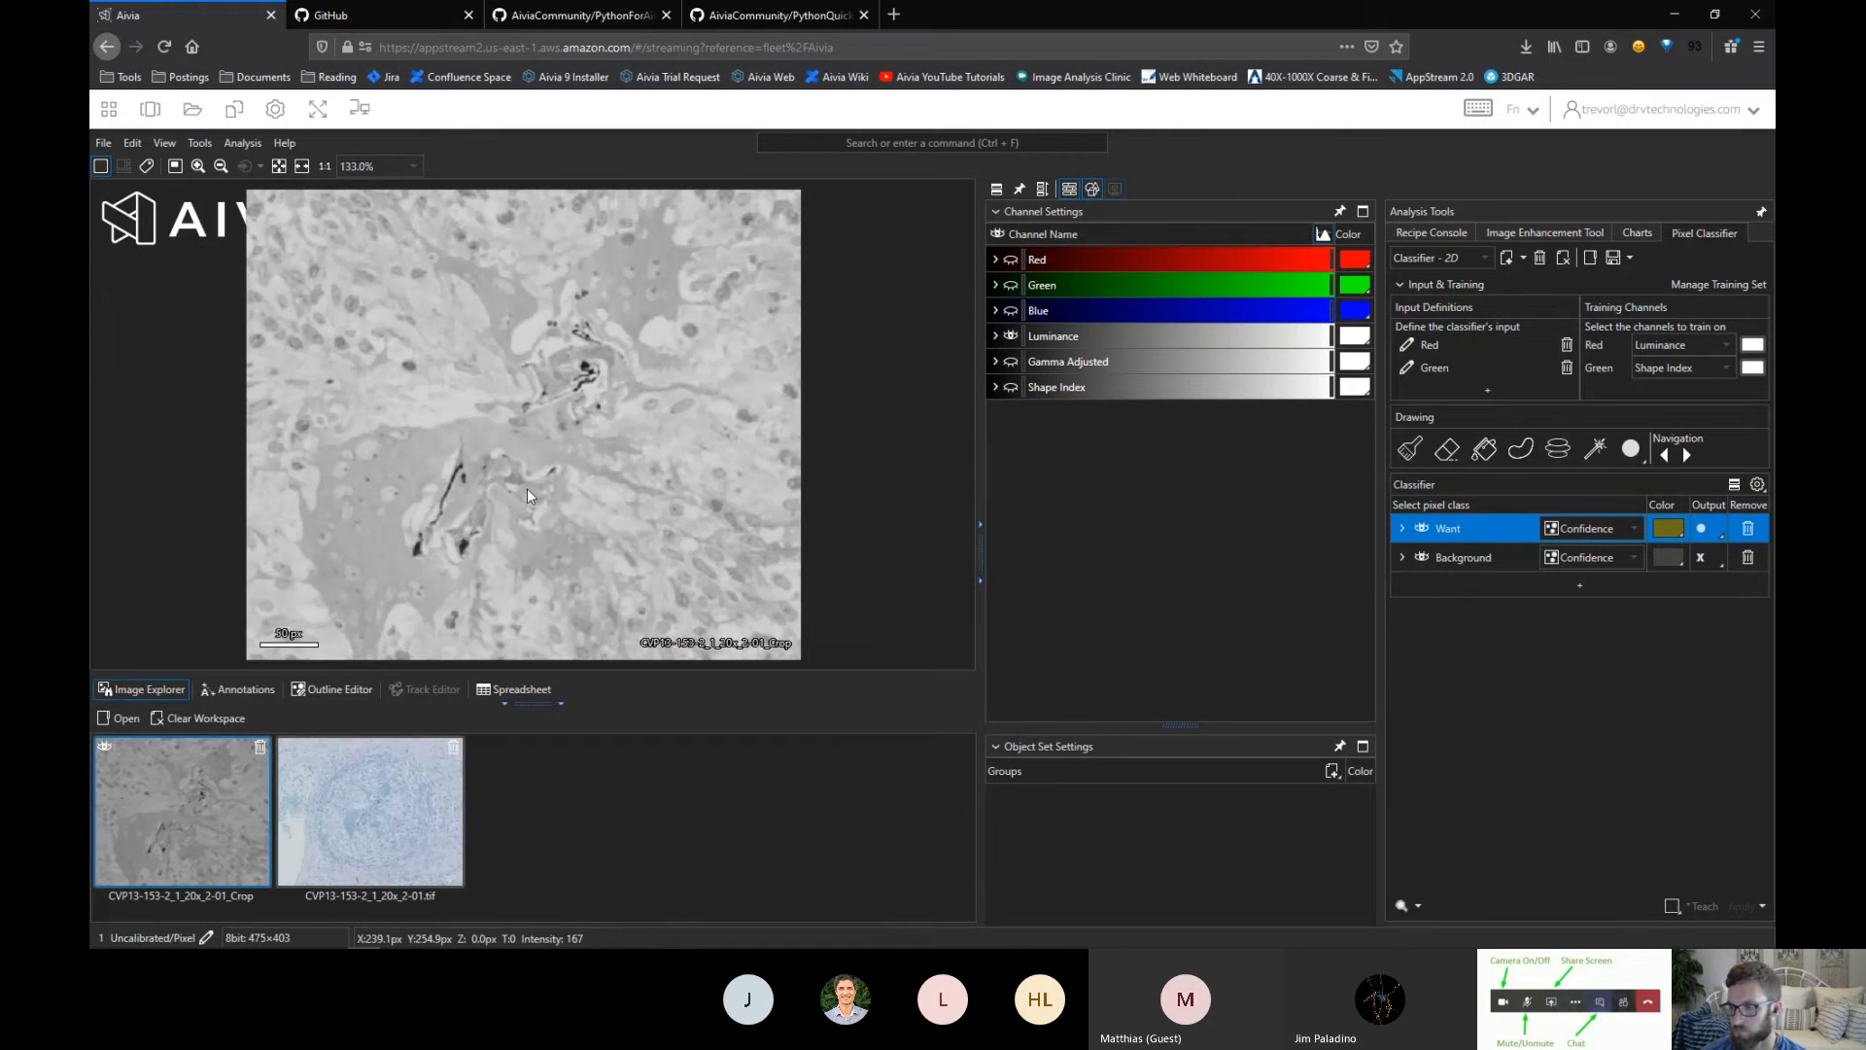
left_click(538, 704)
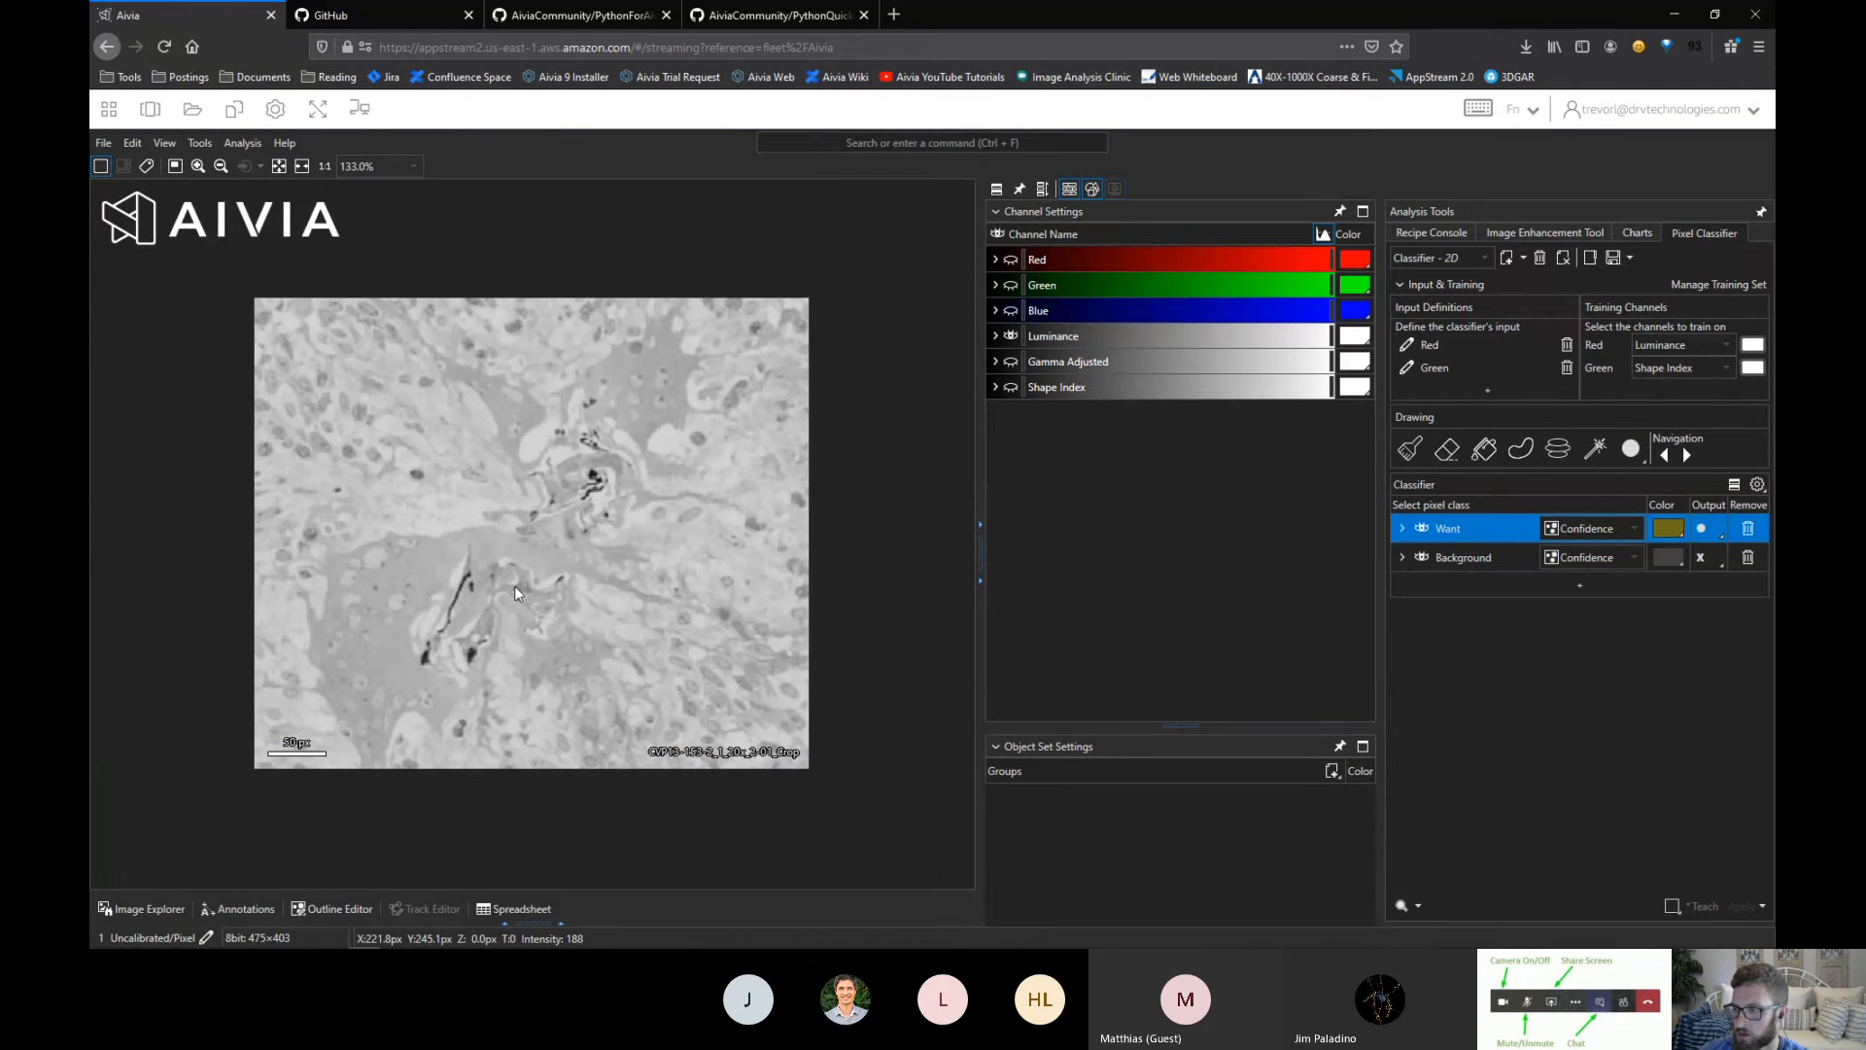
double_click(515, 586)
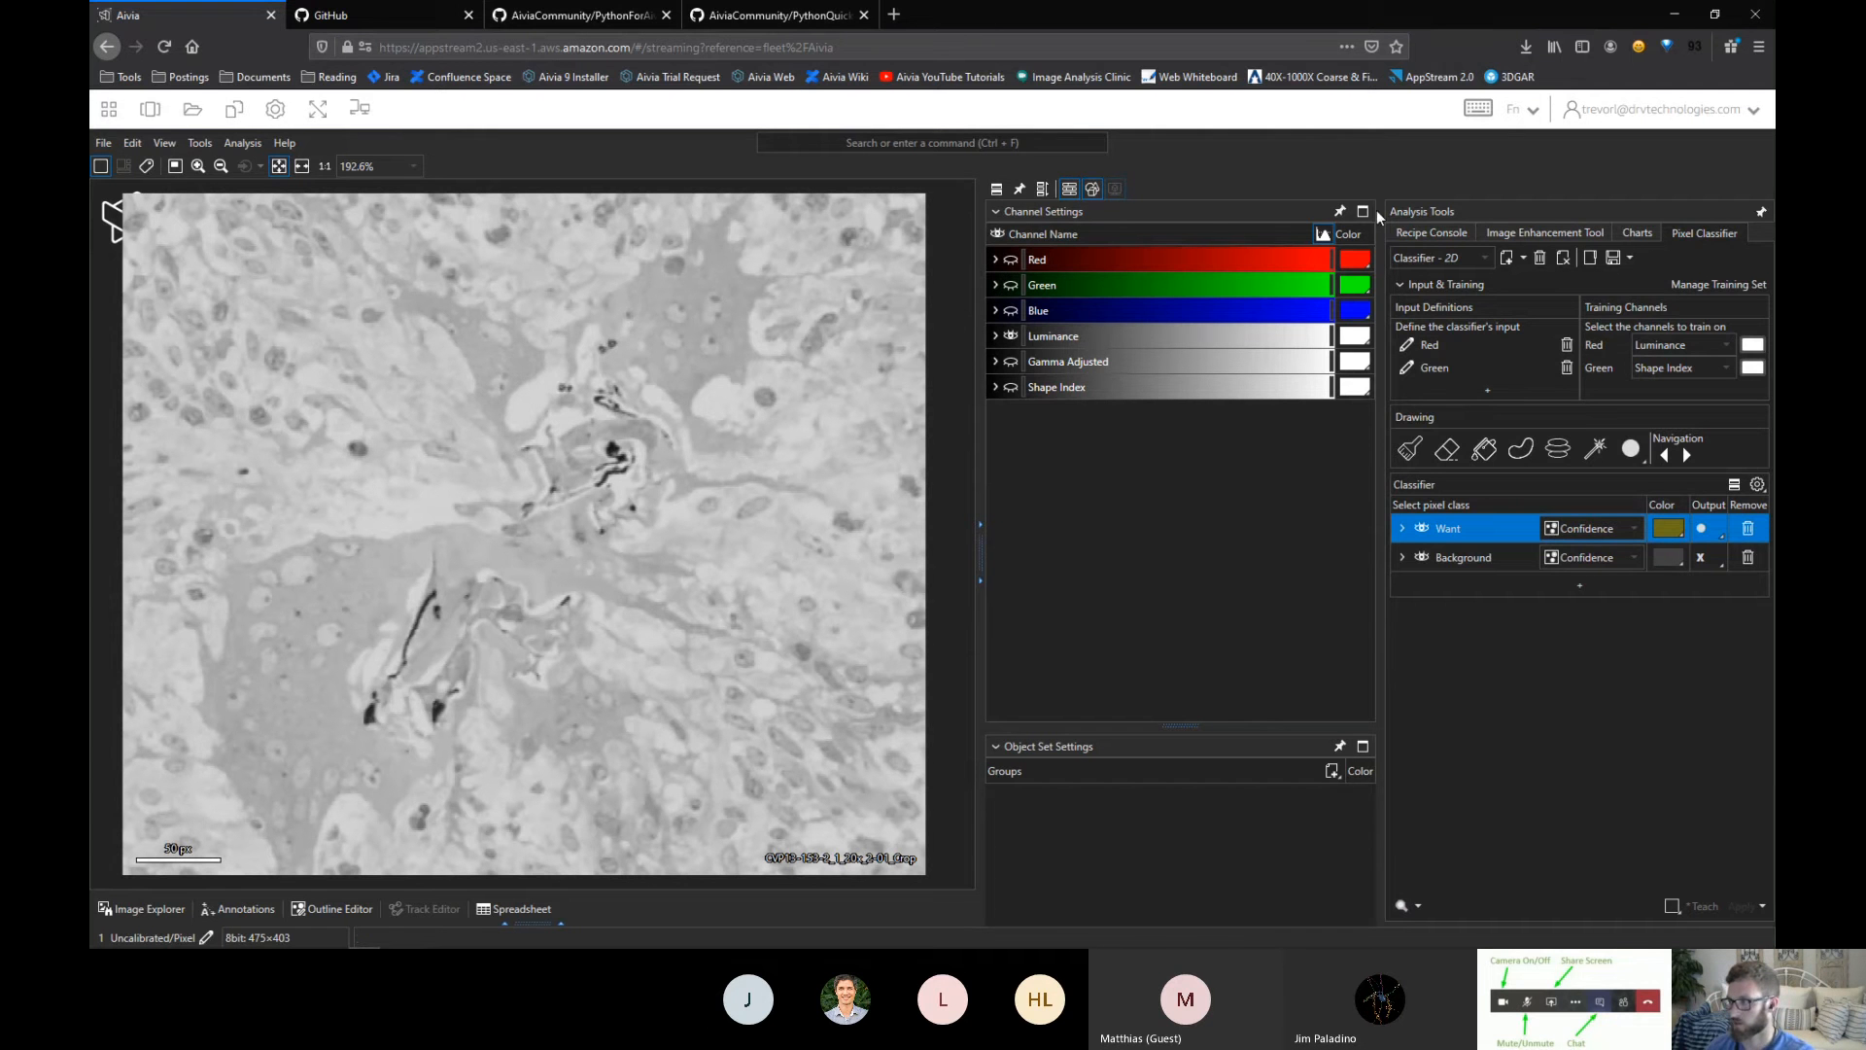
Load SuperpixelPainter.py in the Recipe Console, set its input to Luminance, and start it
left_click(1440, 240)
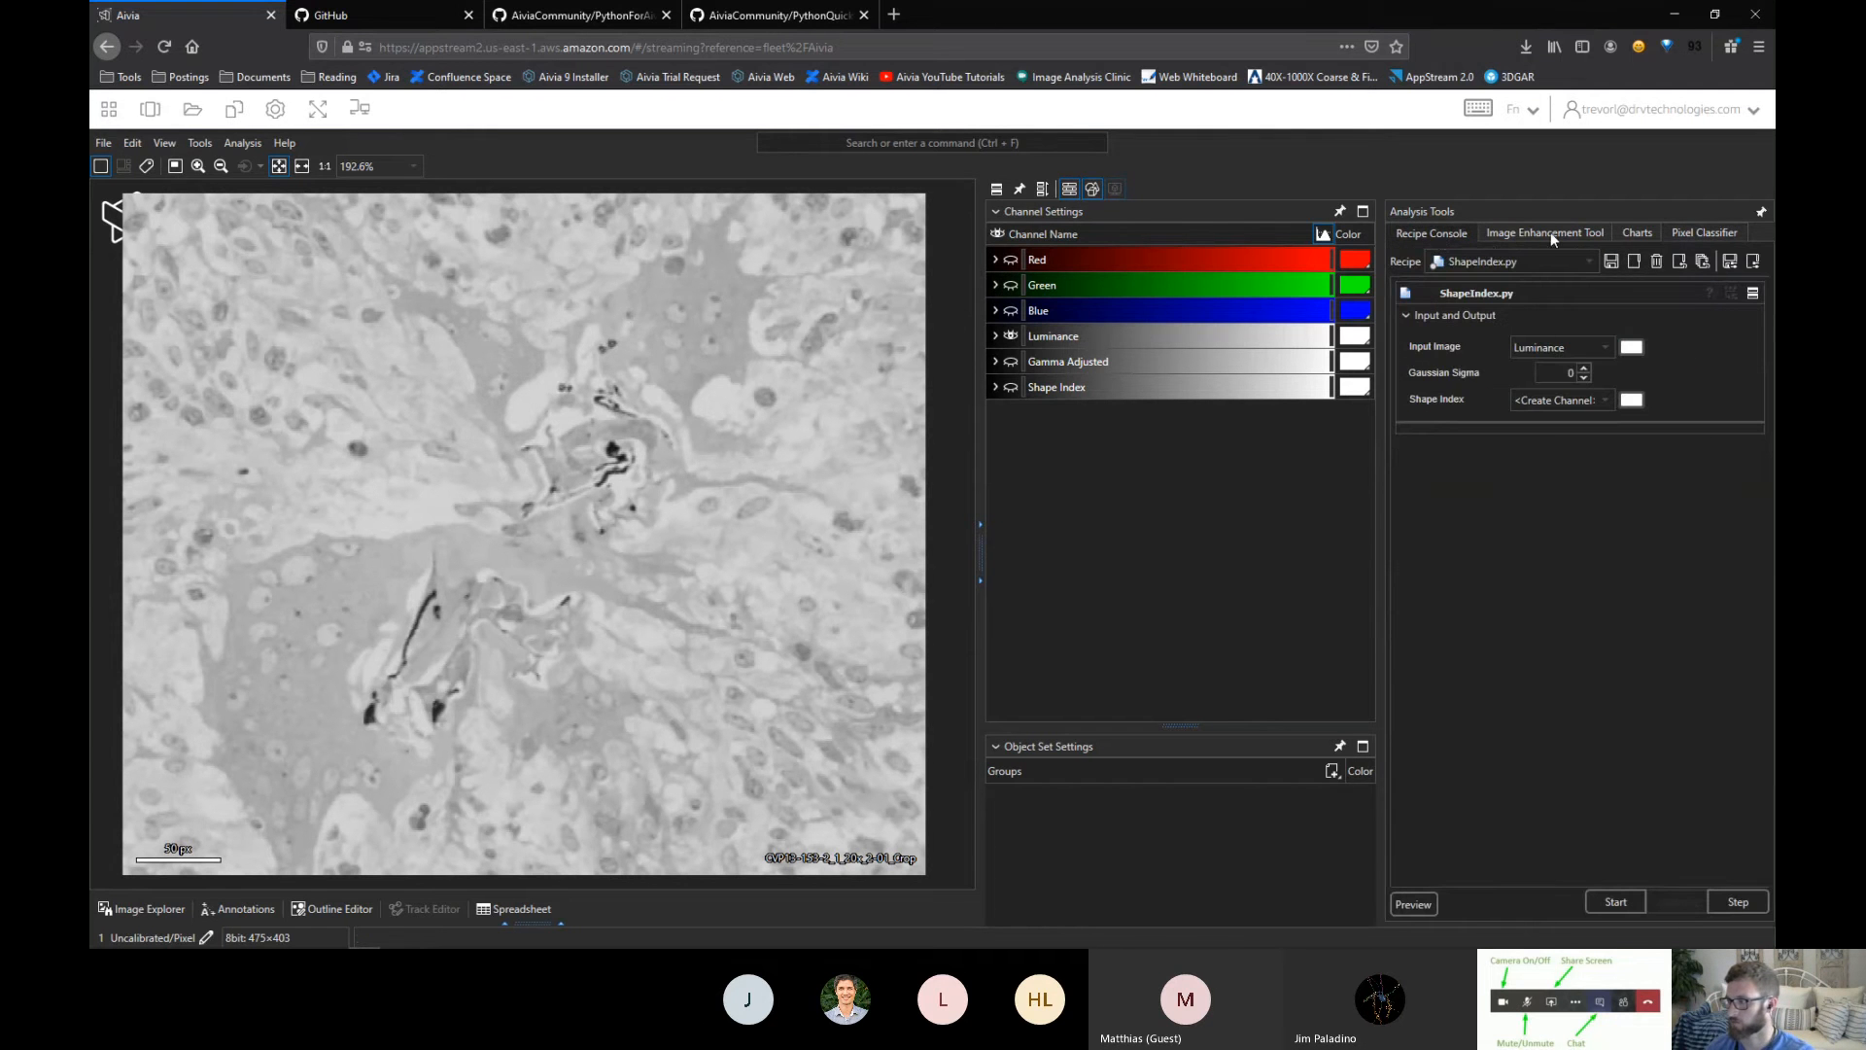
left_click(1635, 261)
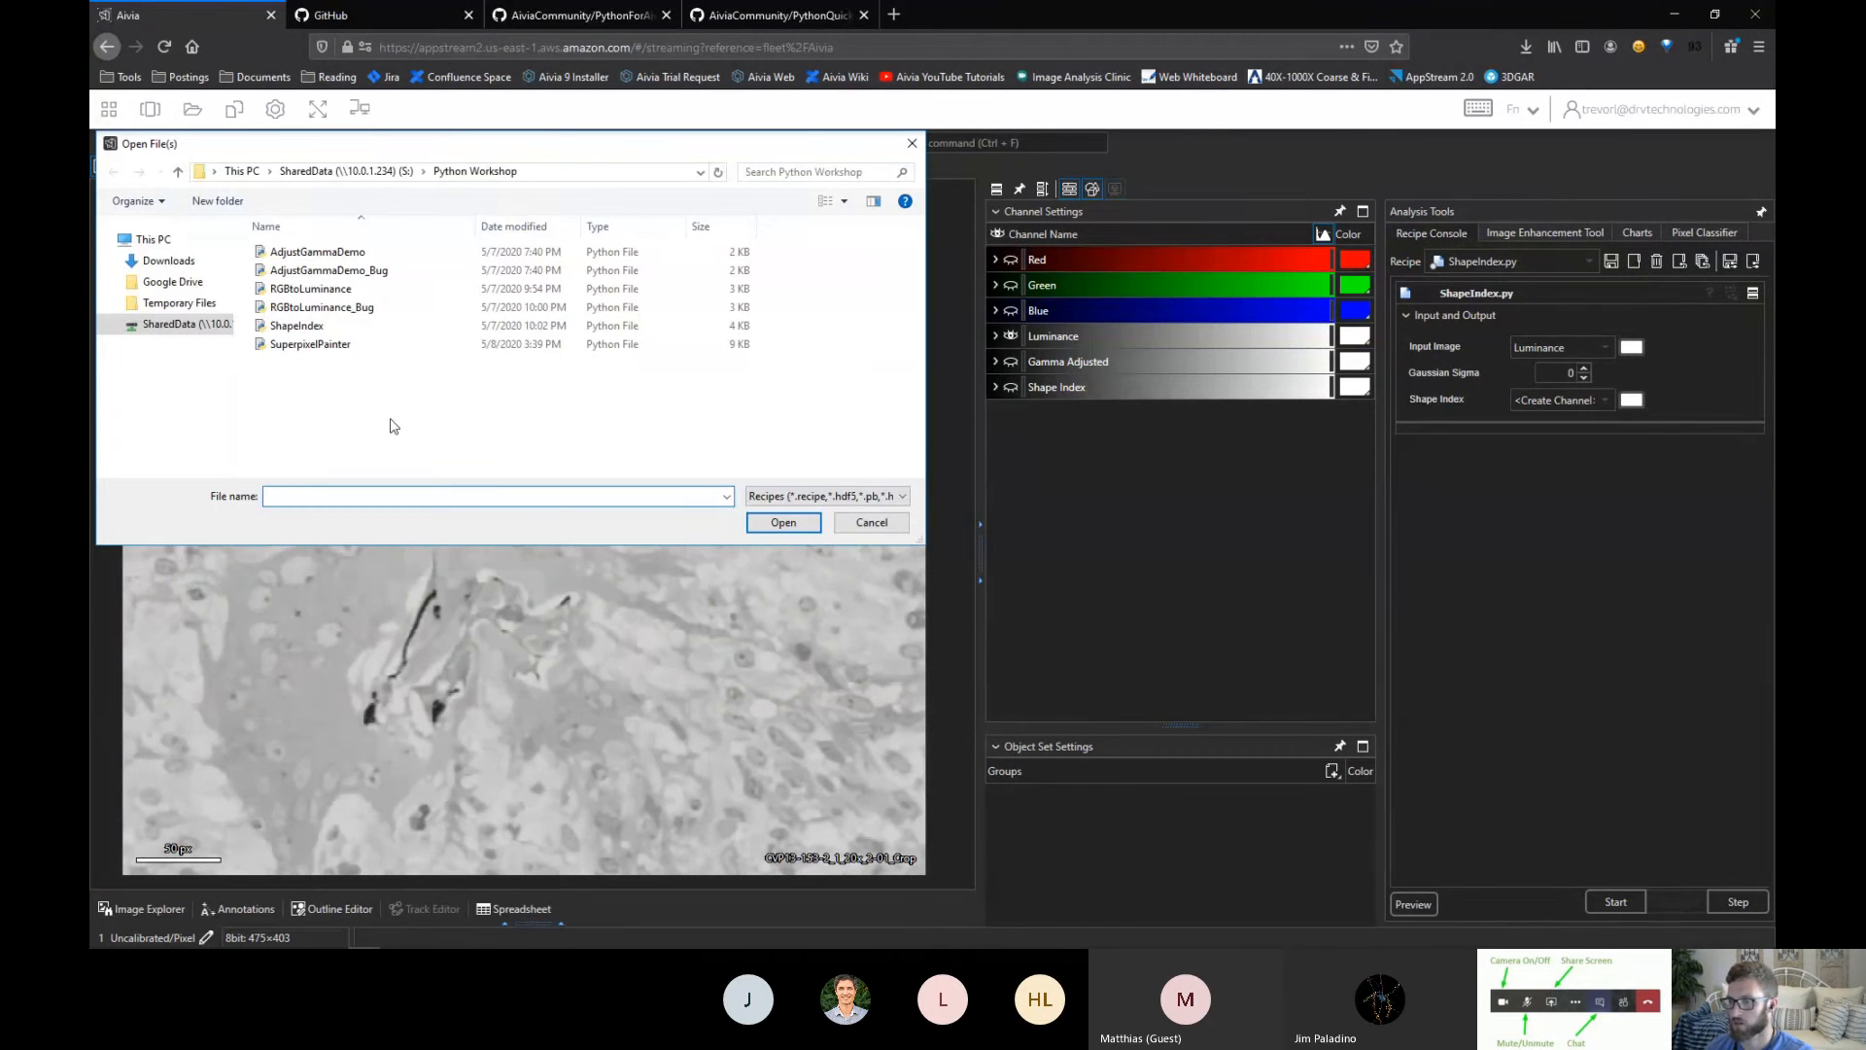
double_click(307, 345)
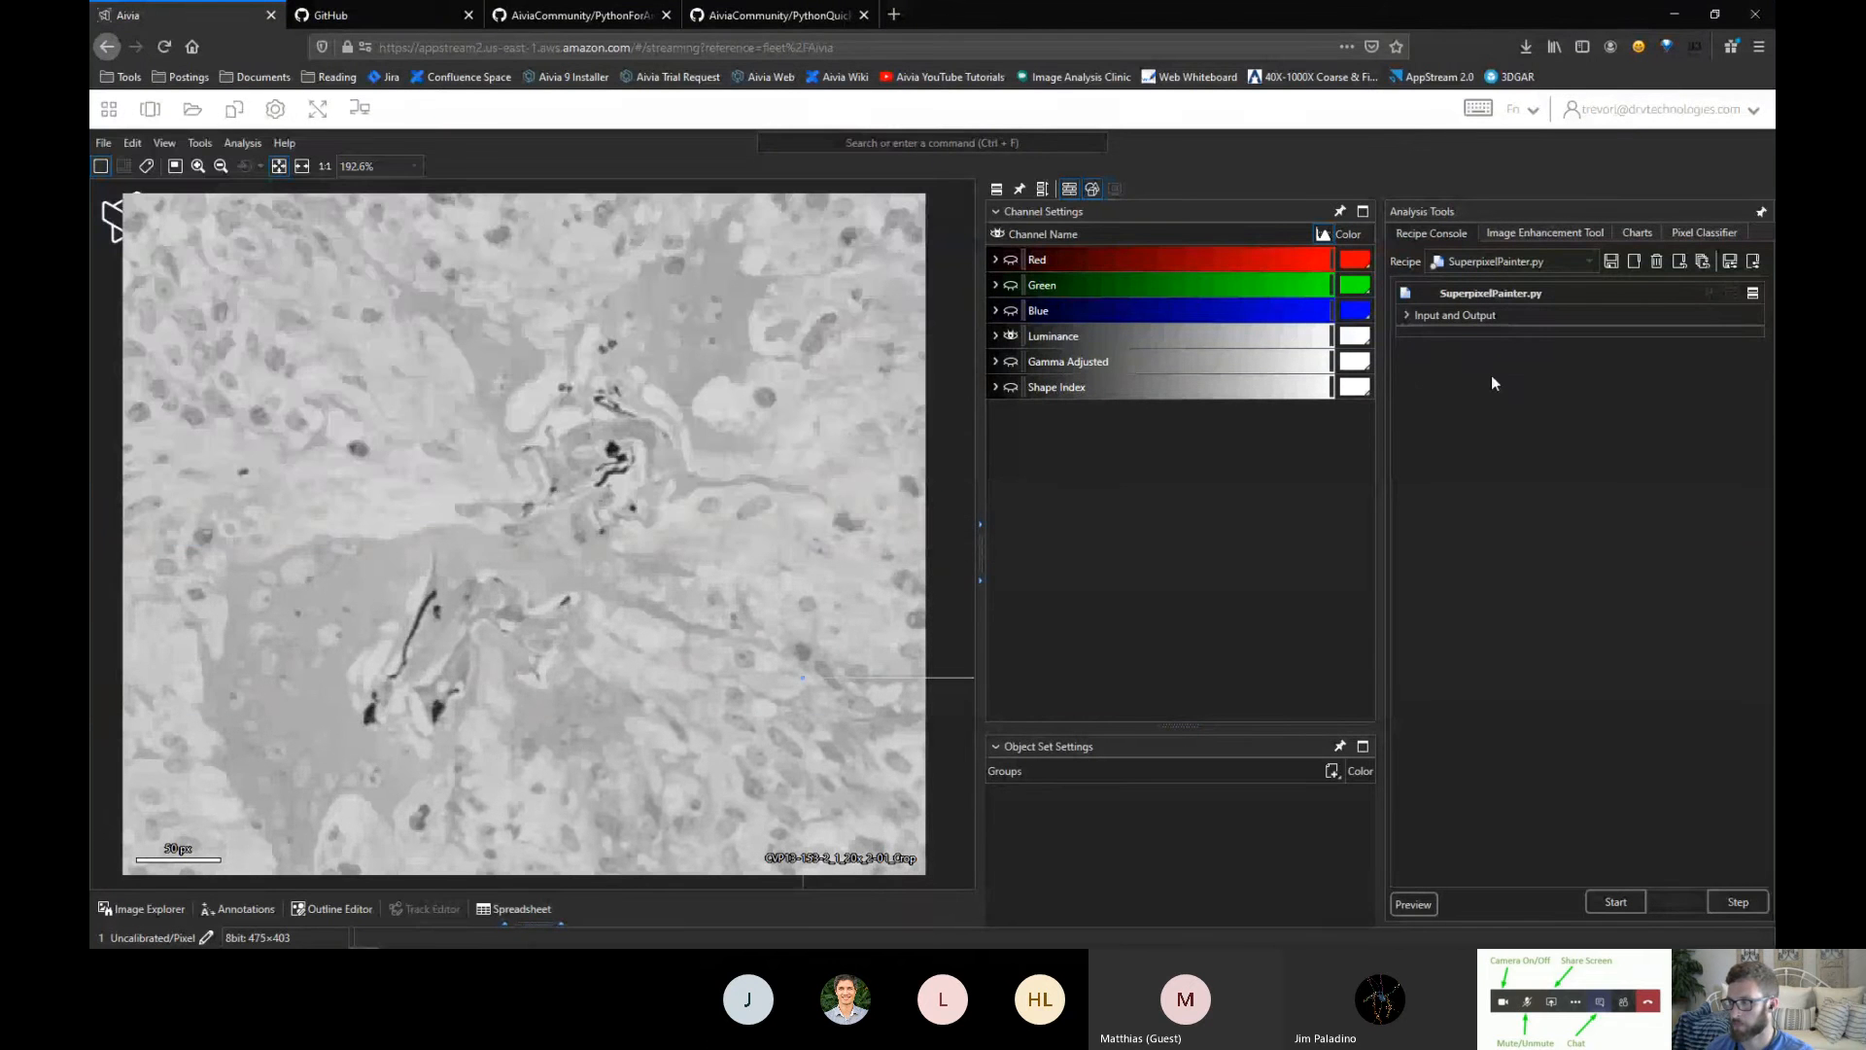
left_click(1437, 319)
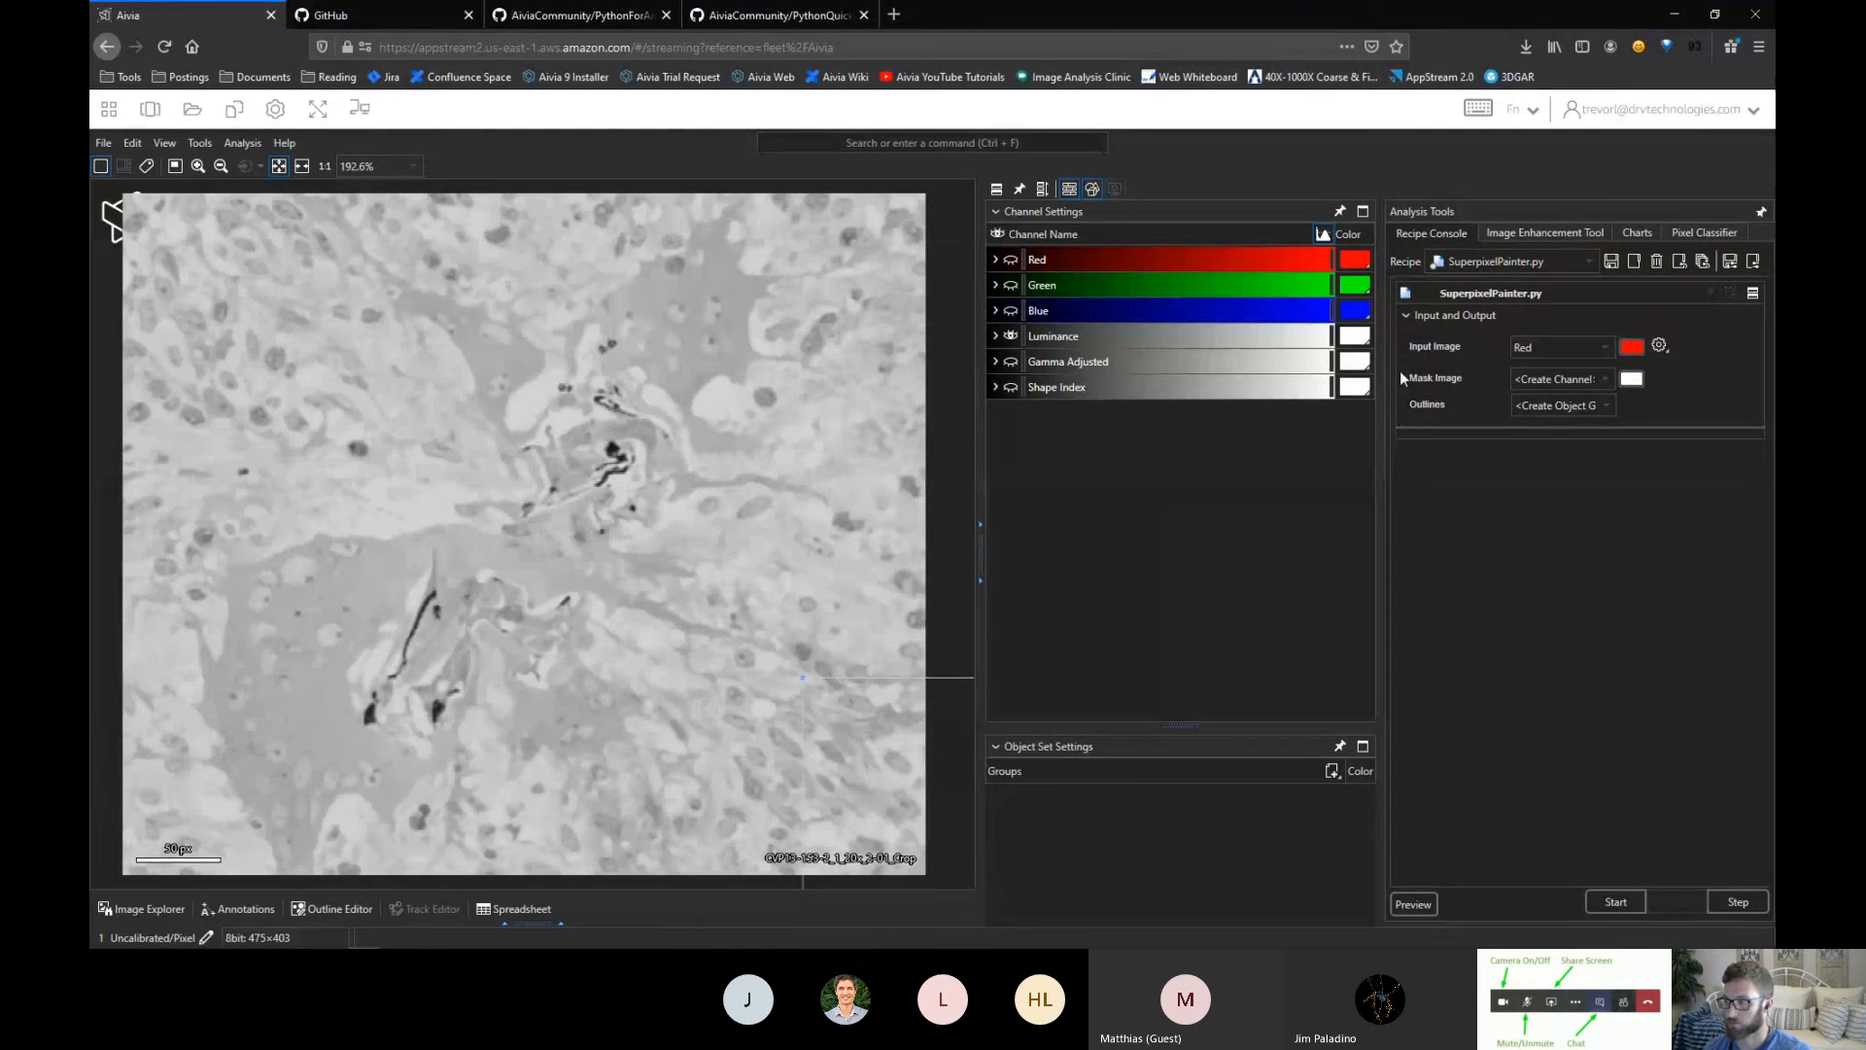
left_click(1536, 348)
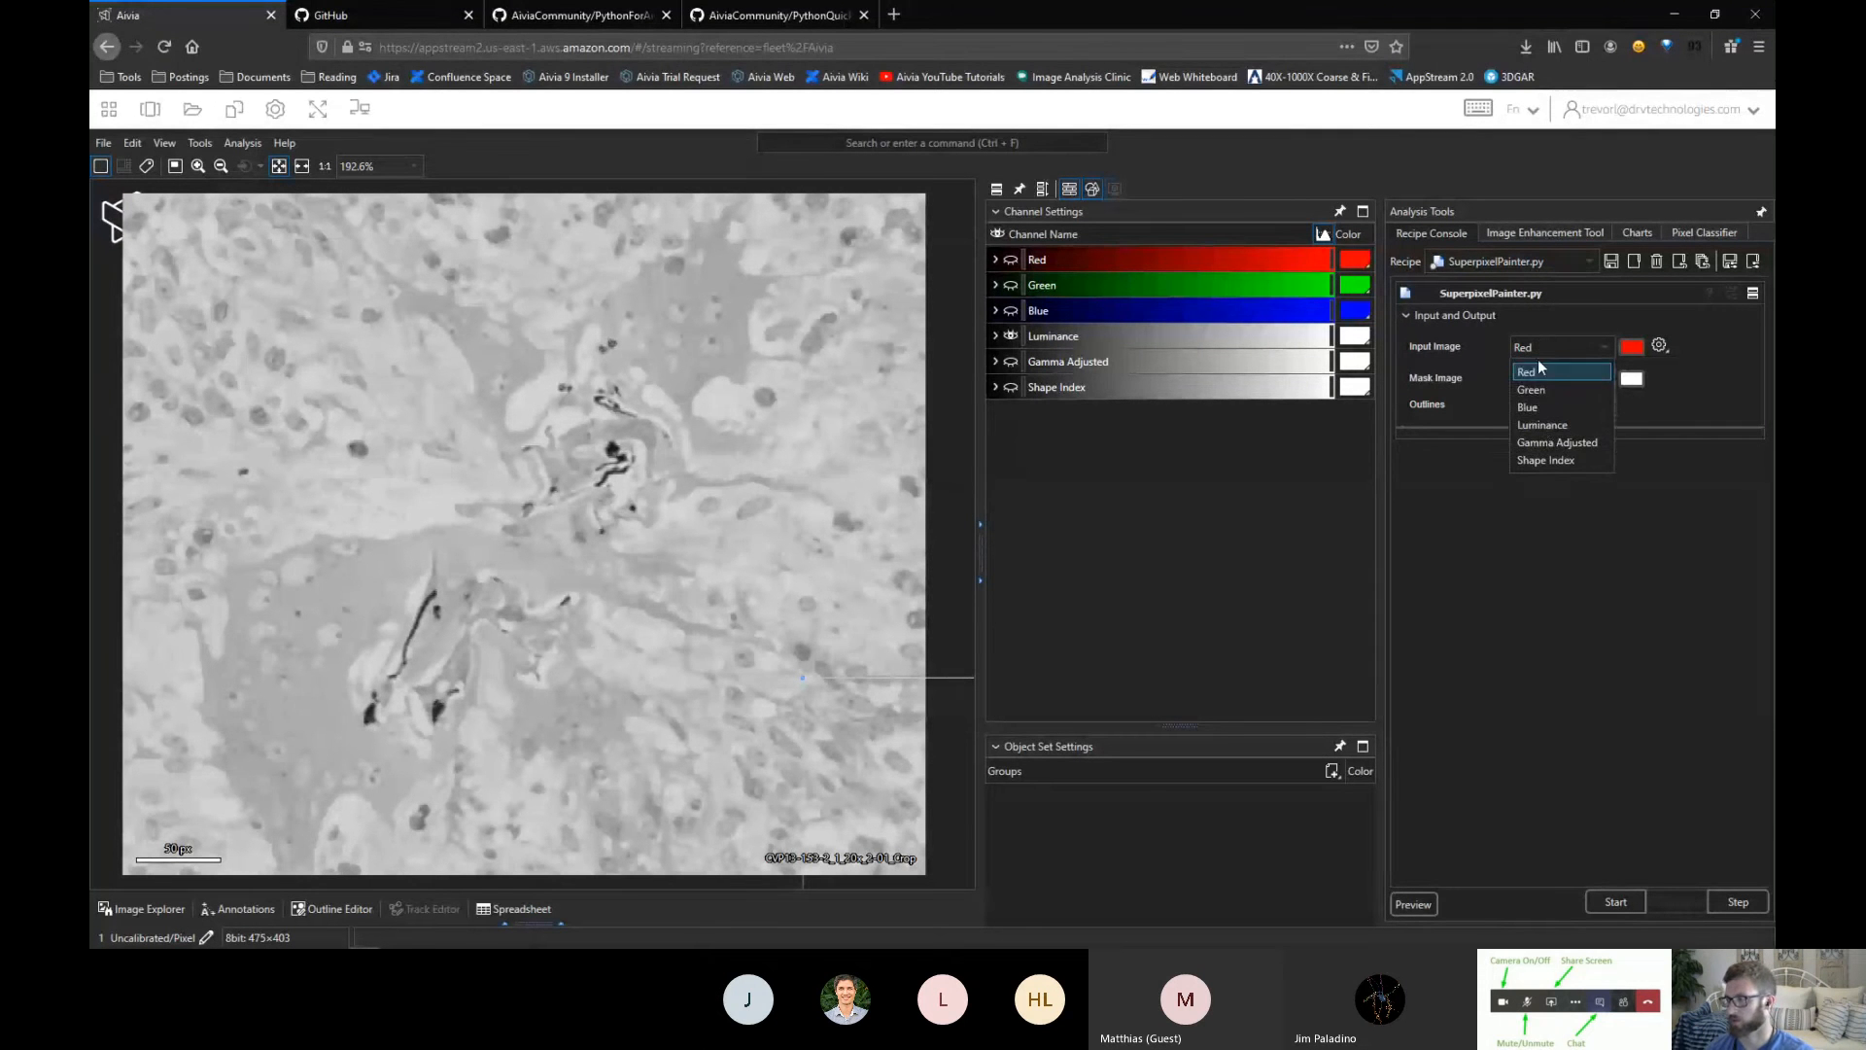
left_click(1547, 426)
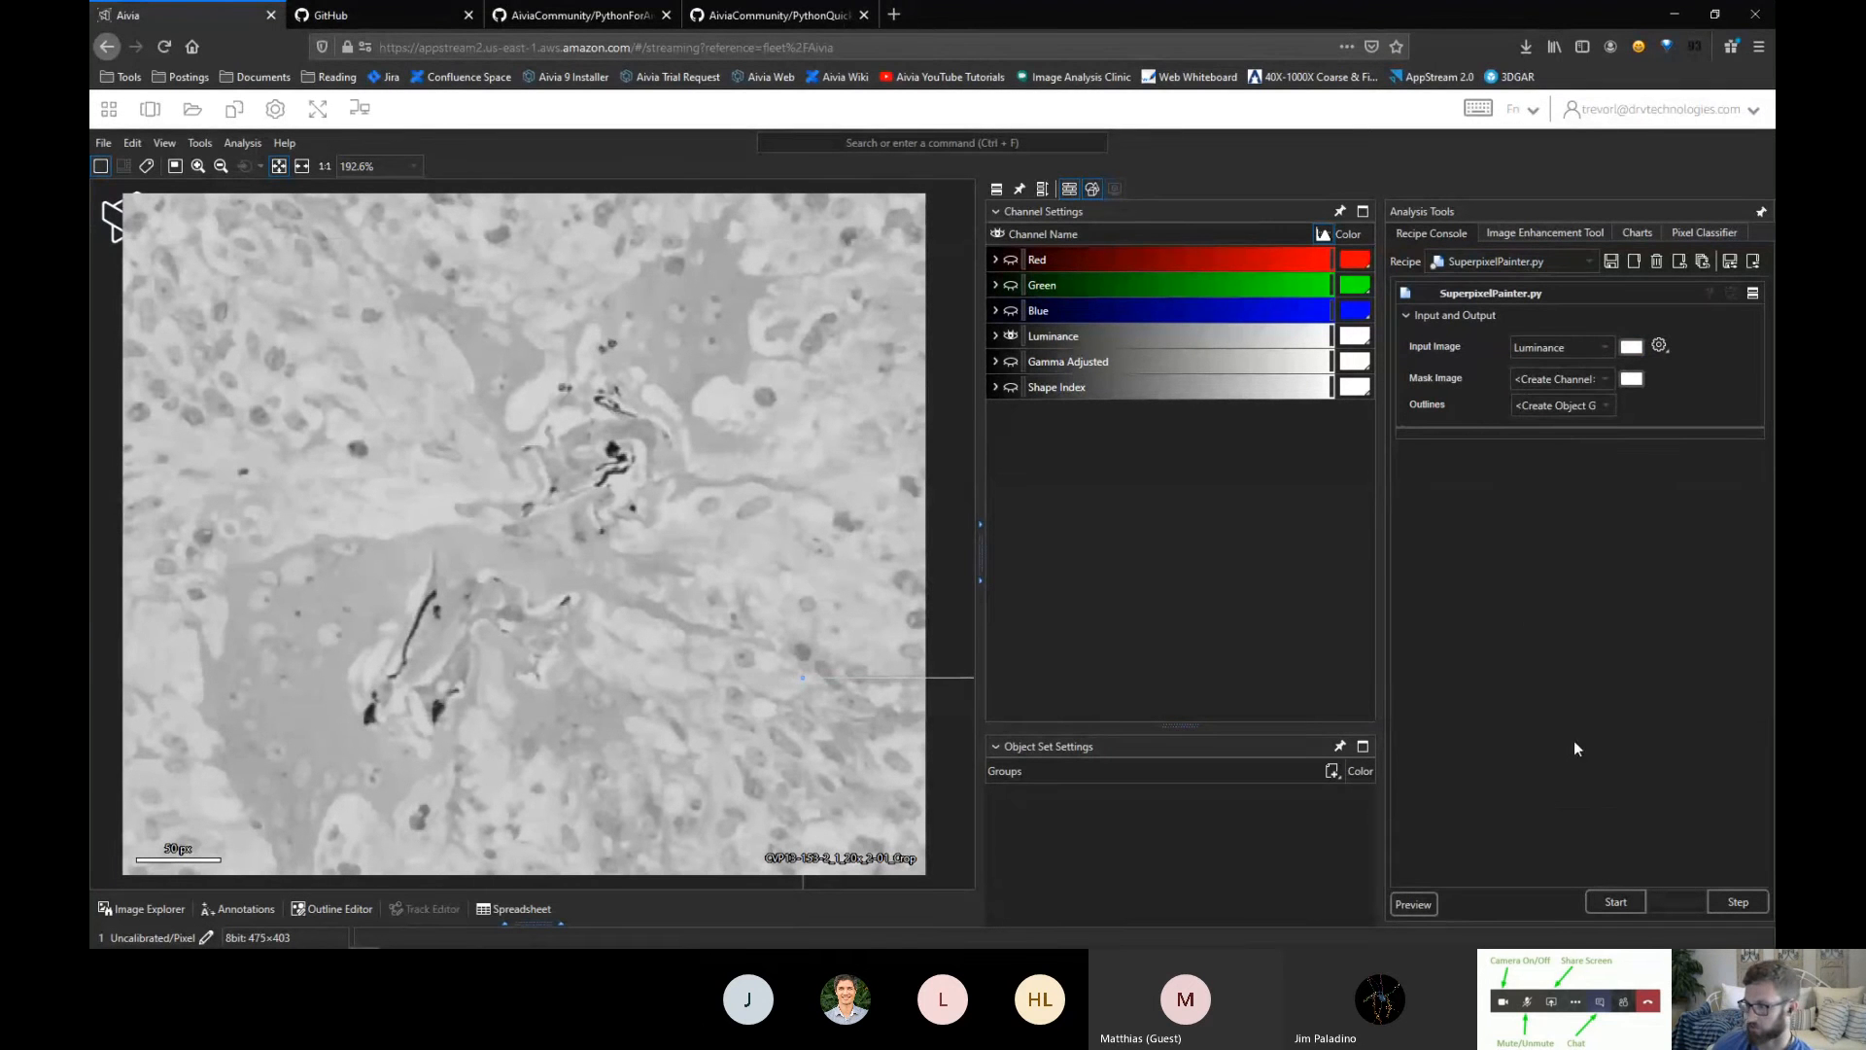
left_click(1620, 902)
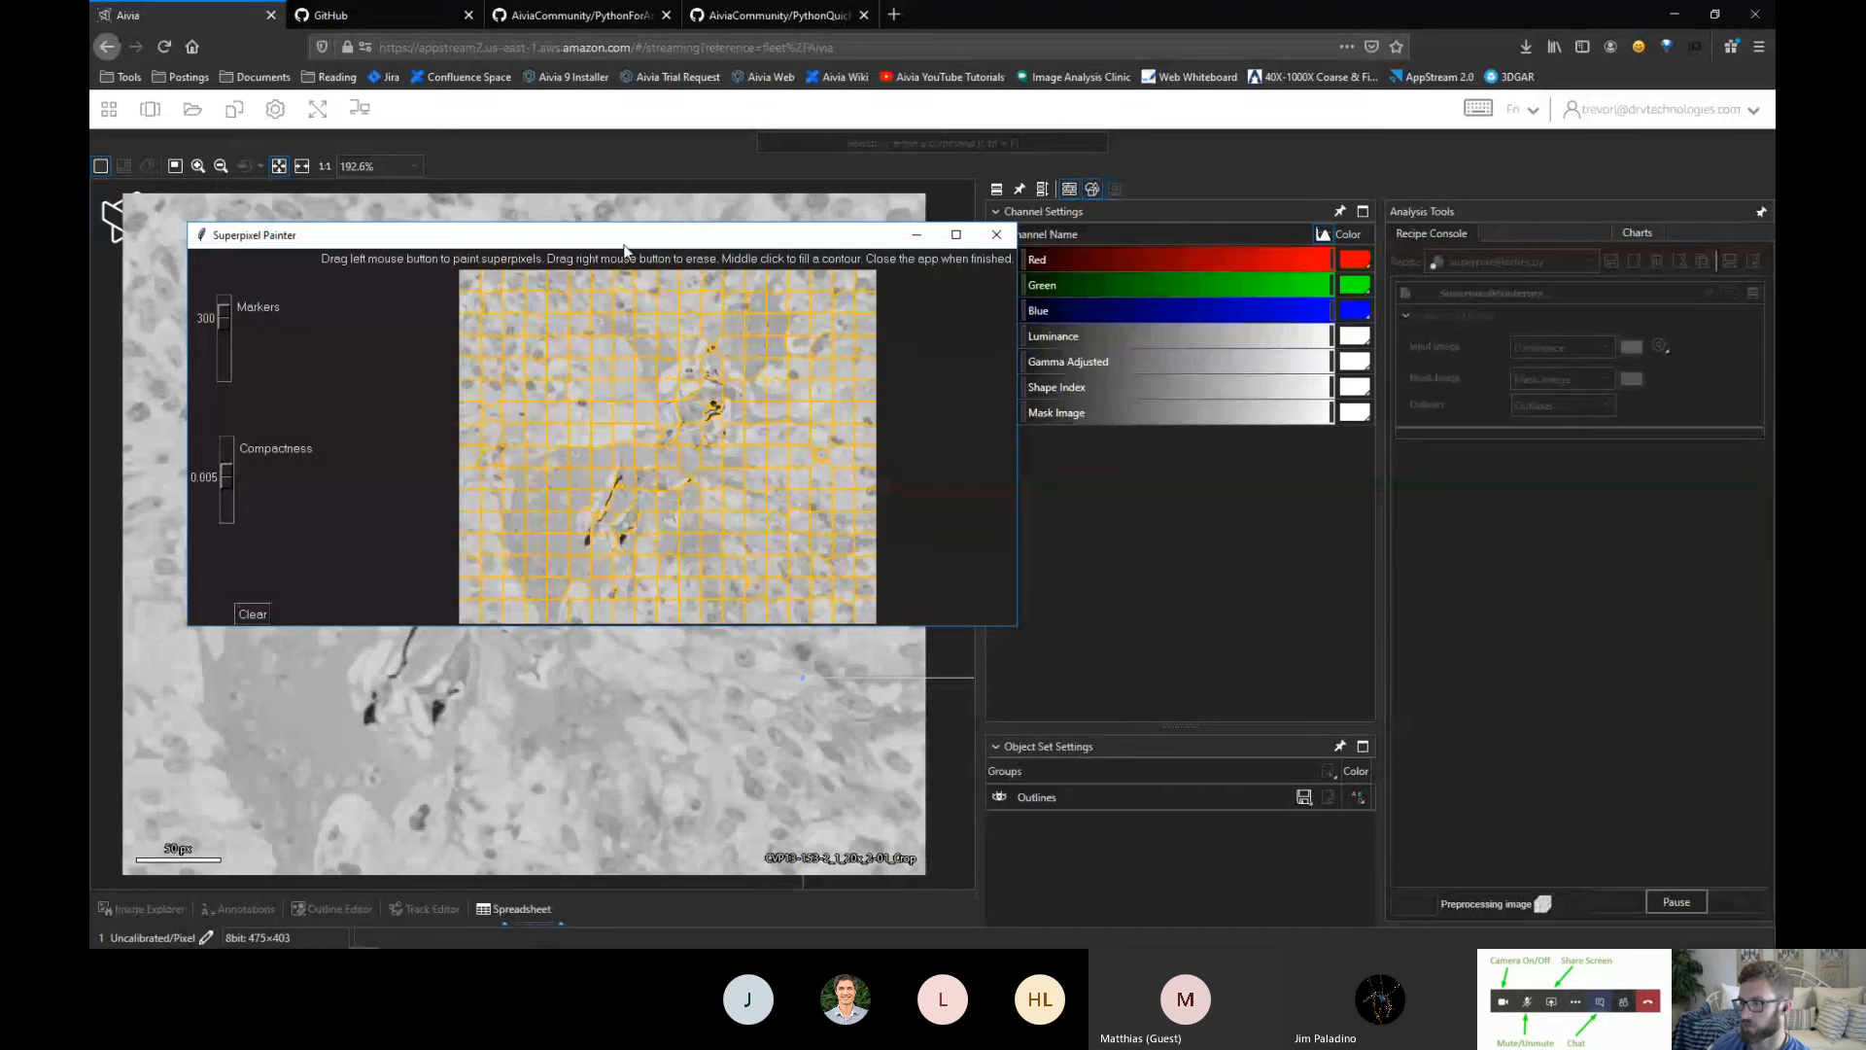
Move the Superpixel Painter window aside and set Markers to 962 and Compactness to 0.001
left_click_drag(625, 243, 755, 269)
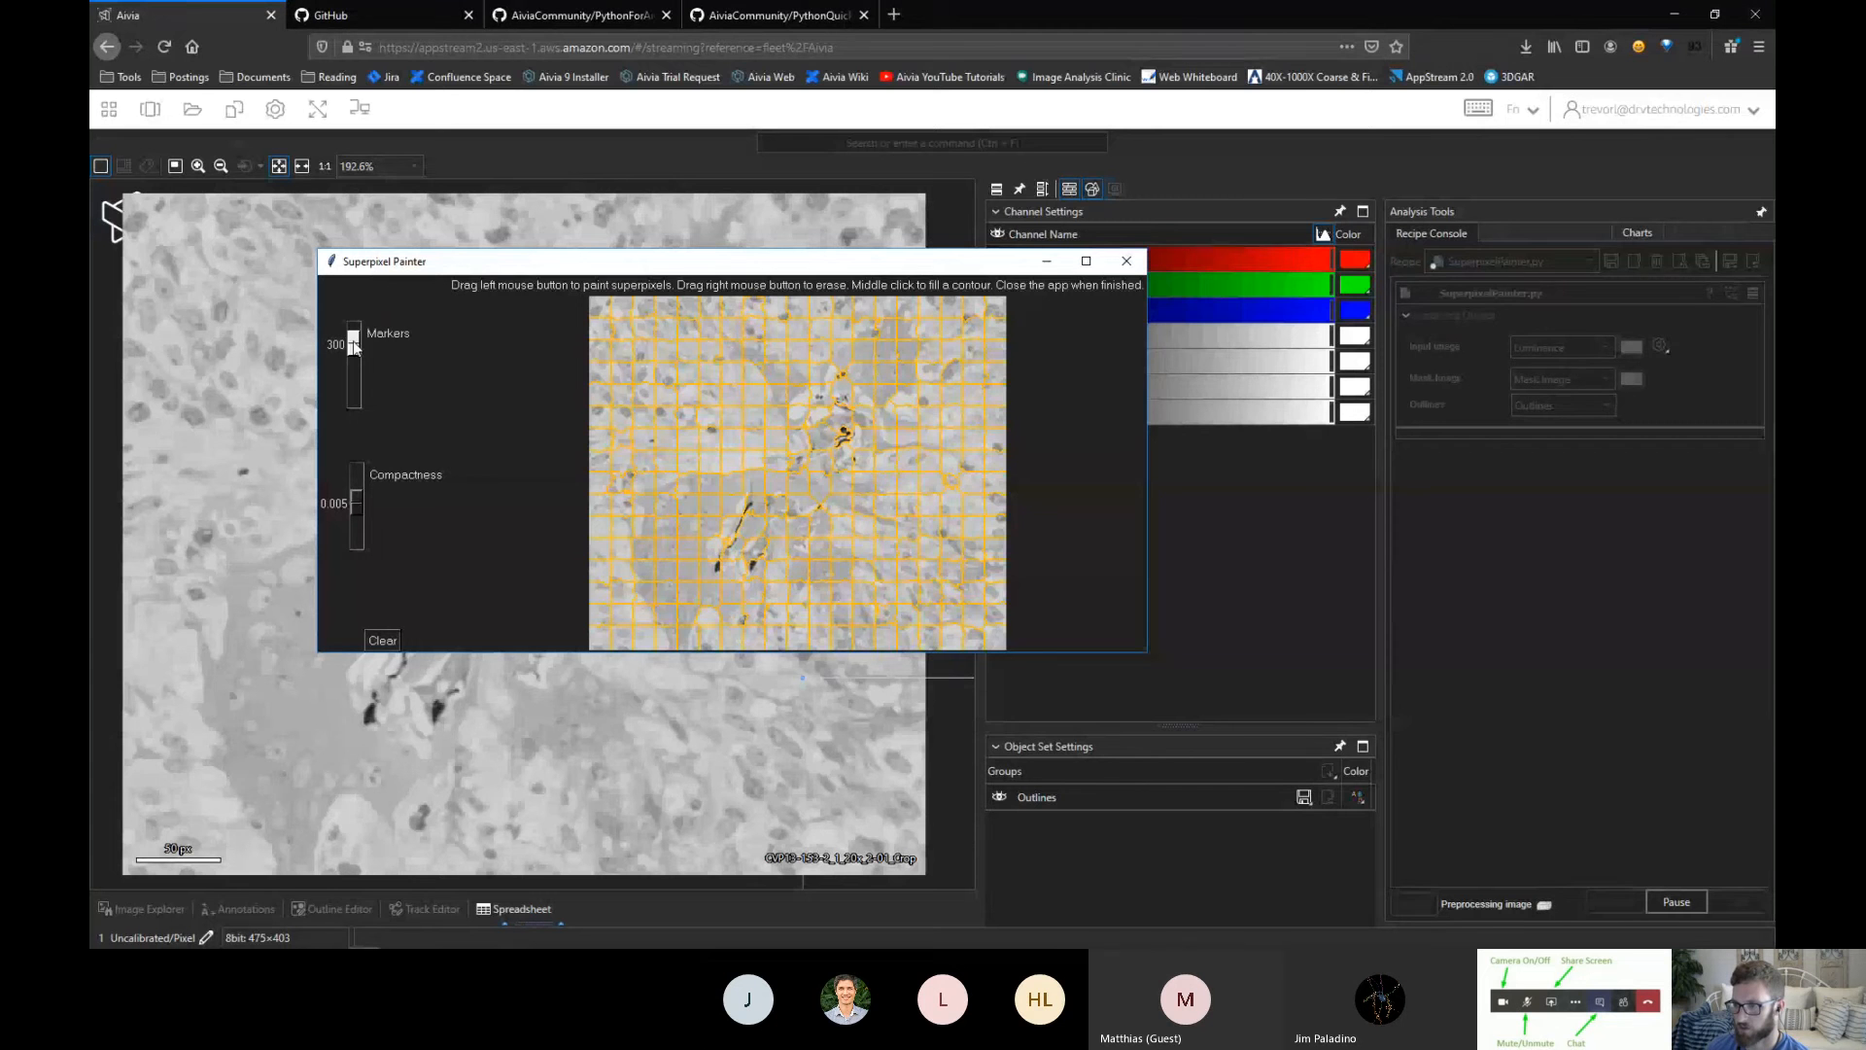
left_click_drag(354, 348, 356, 366)
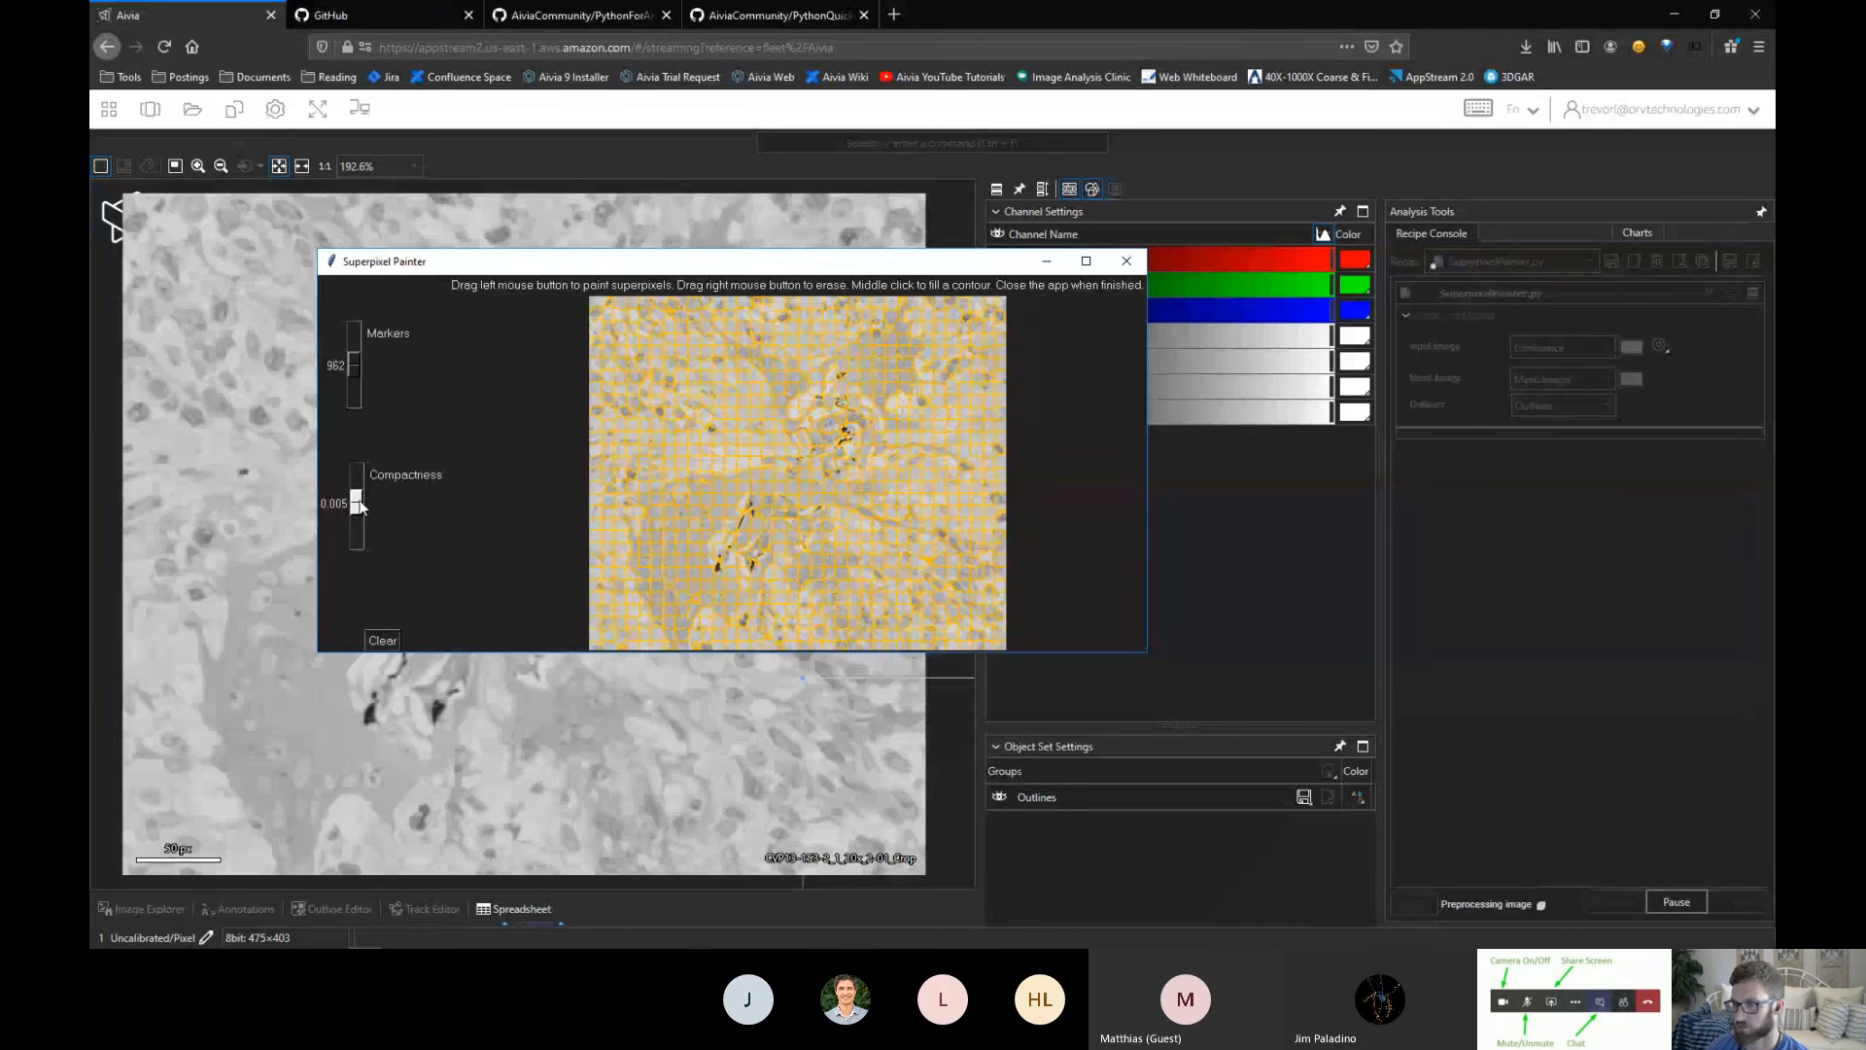
left_click_drag(358, 505, 358, 480)
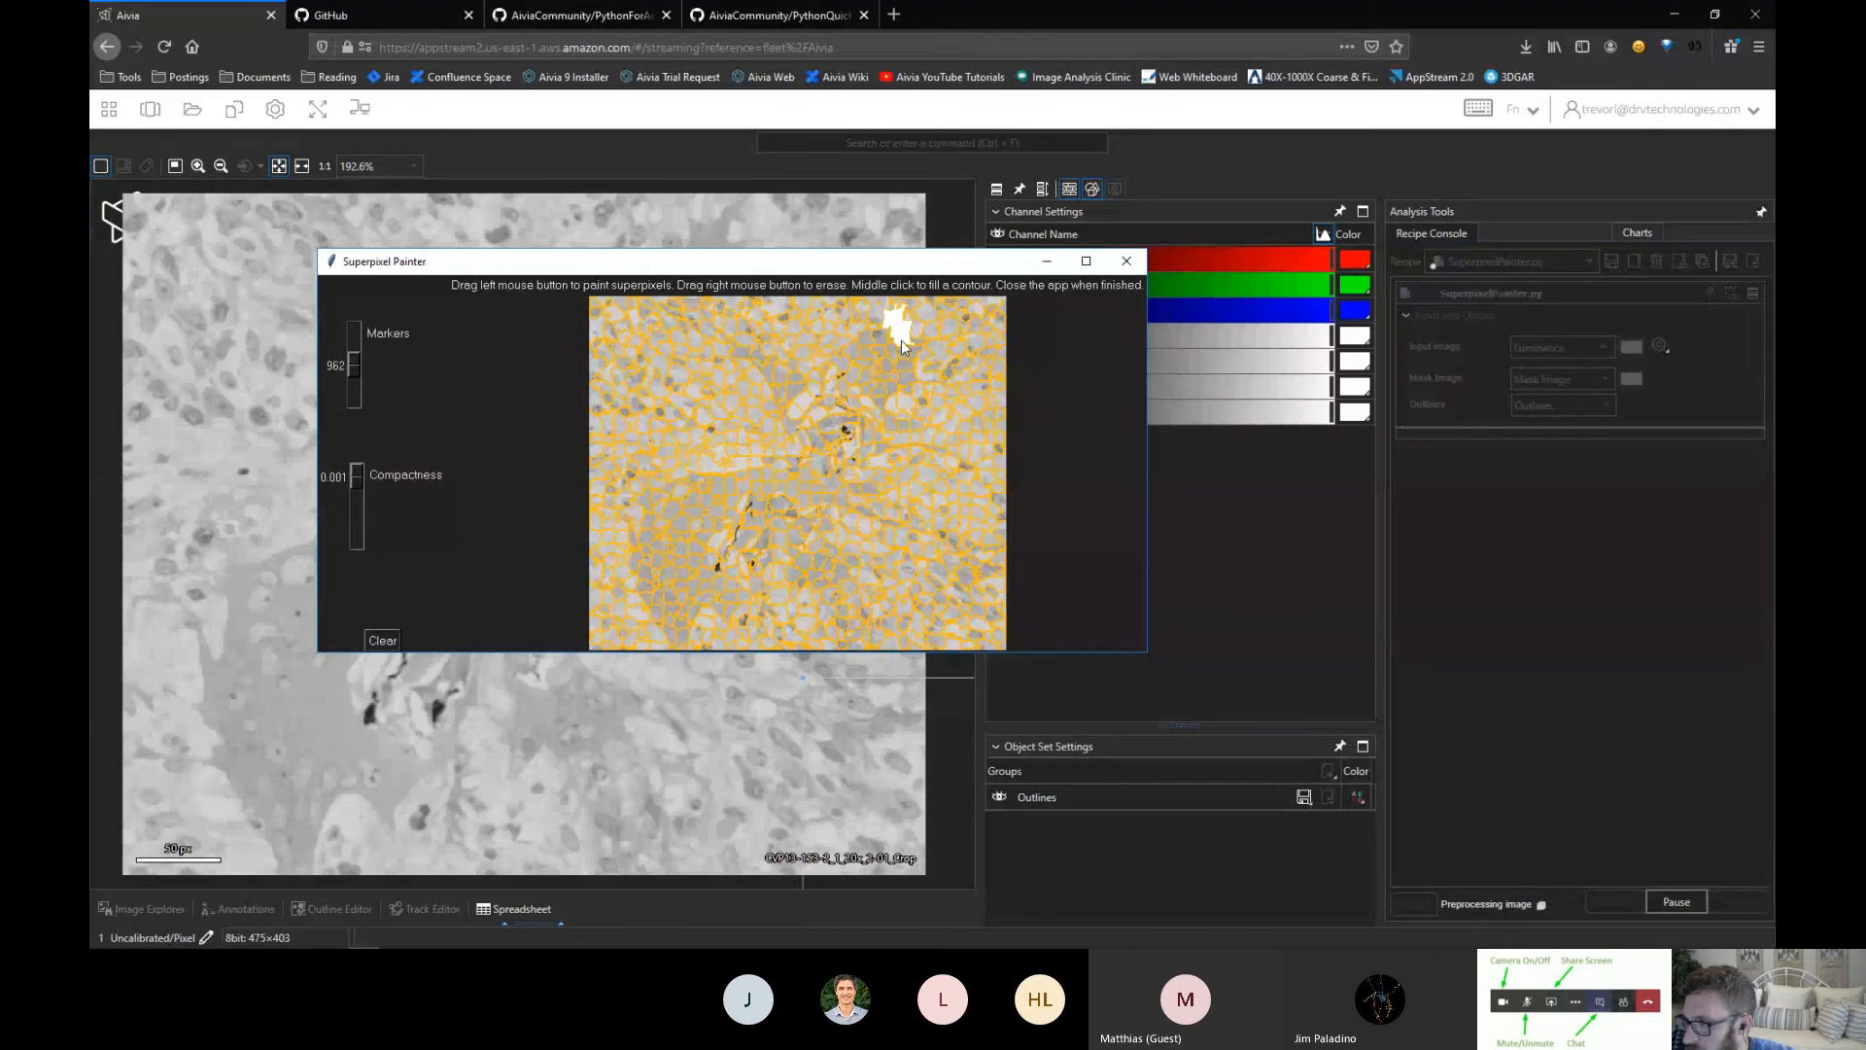
Paint superpixels white across the upper tissue, curving down the left side of the image
mouse_move(912, 342)
left_mouse_down()
mouse_move(910, 390)
mouse_move(881, 400)
mouse_move(906, 422)
mouse_move(883, 340)
left_mouse_up()
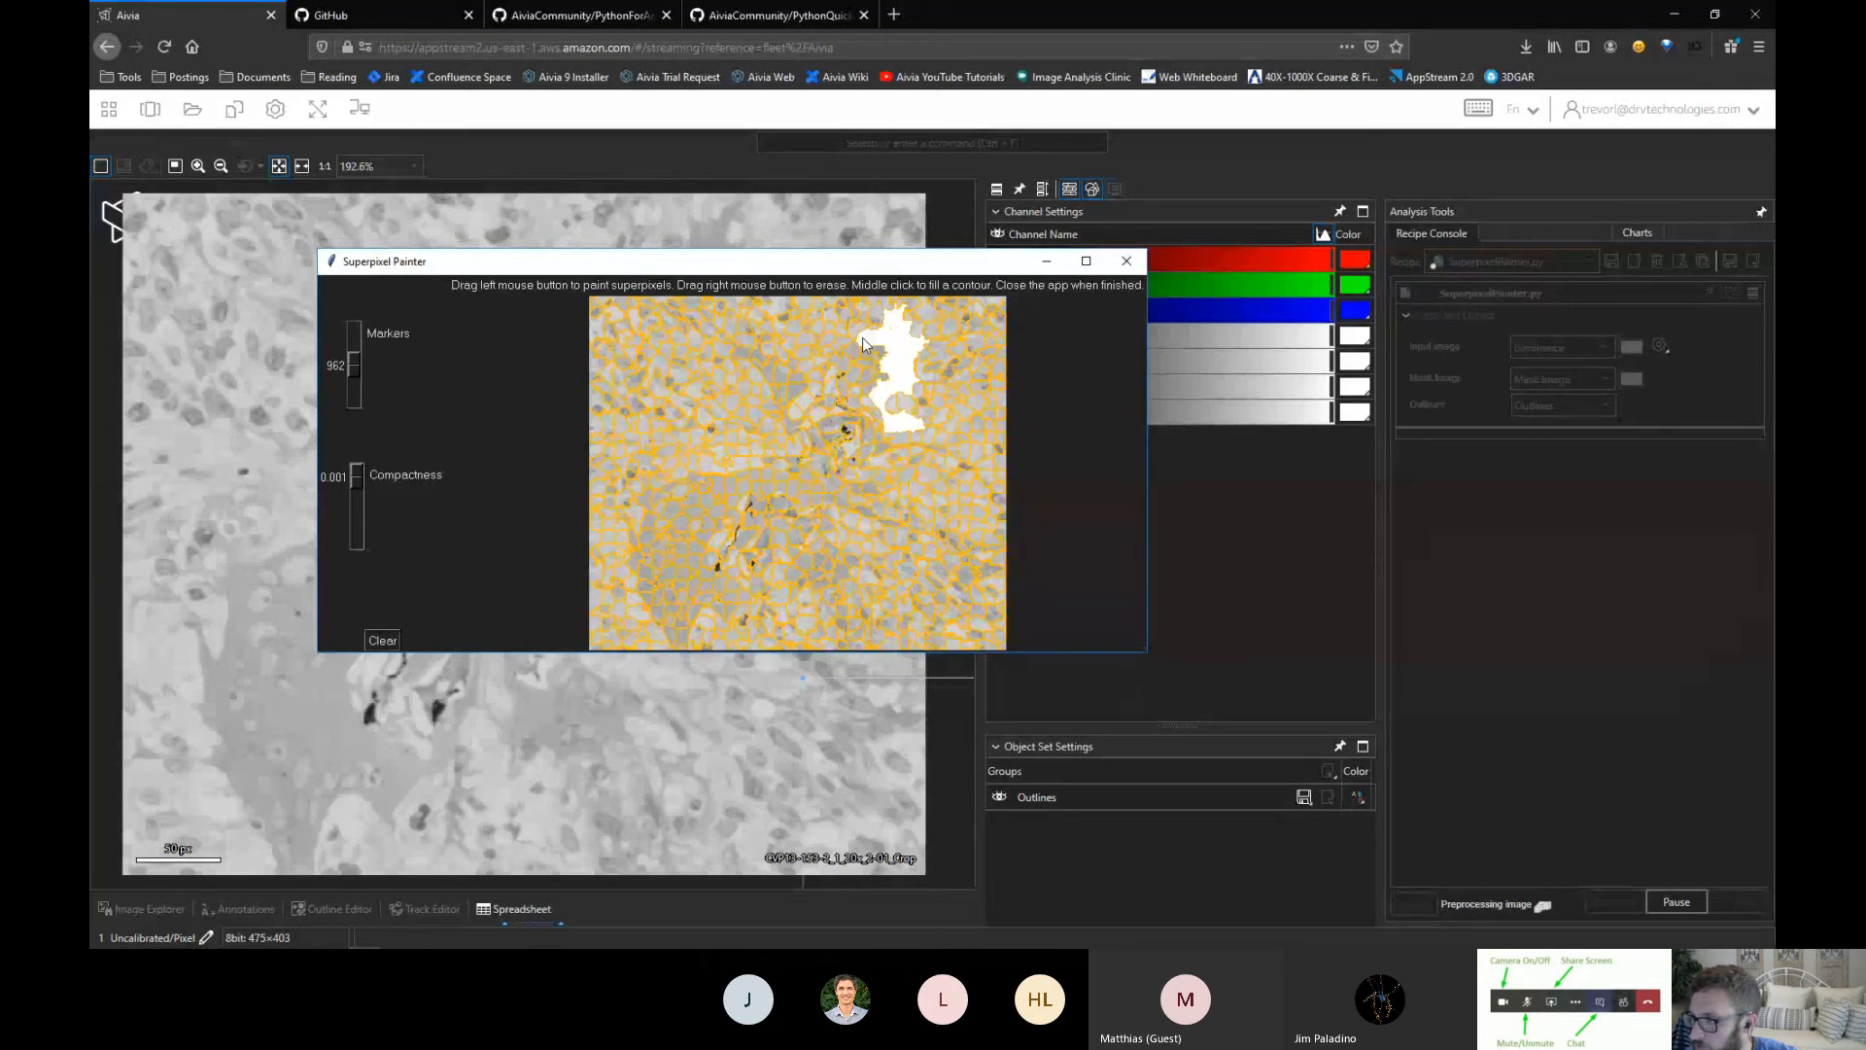
mouse_move(846, 348)
left_mouse_down()
mouse_move(883, 356)
mouse_move(857, 376)
mouse_move(885, 391)
mouse_move(861, 369)
left_mouse_up()
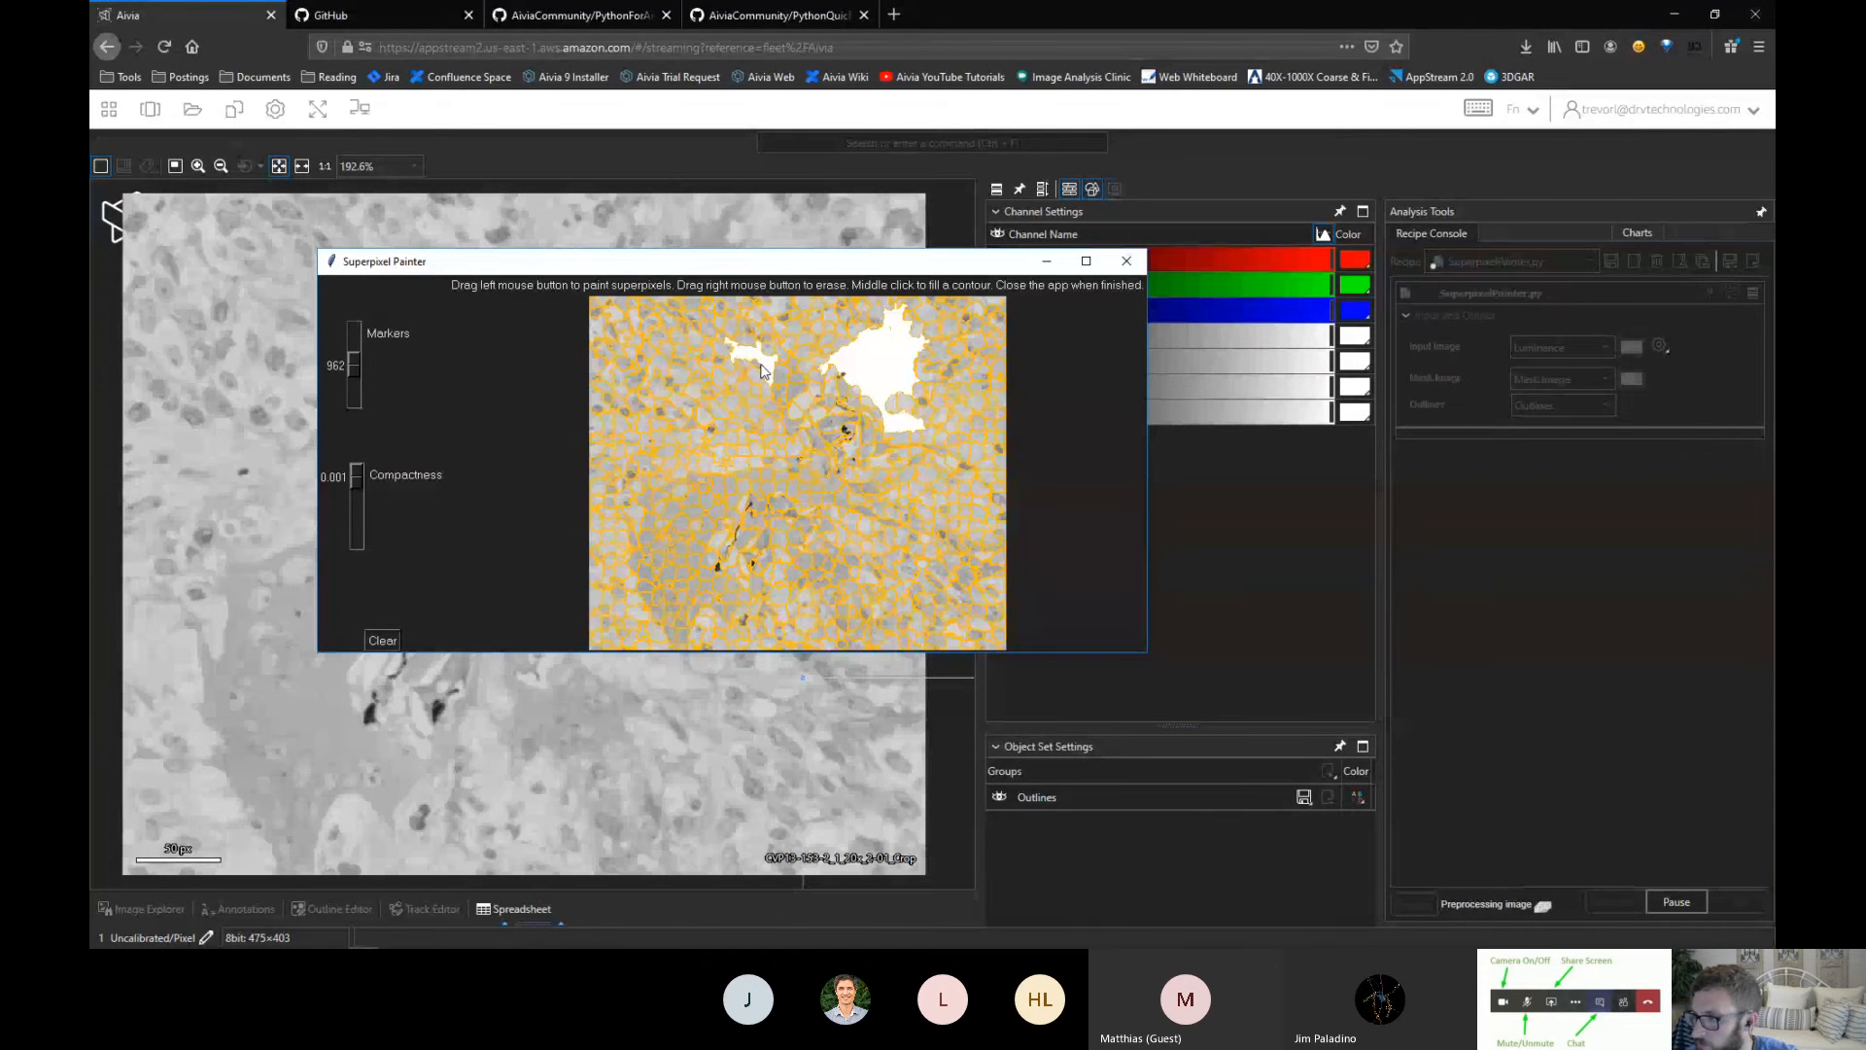
left_click_drag(764, 366, 761, 365)
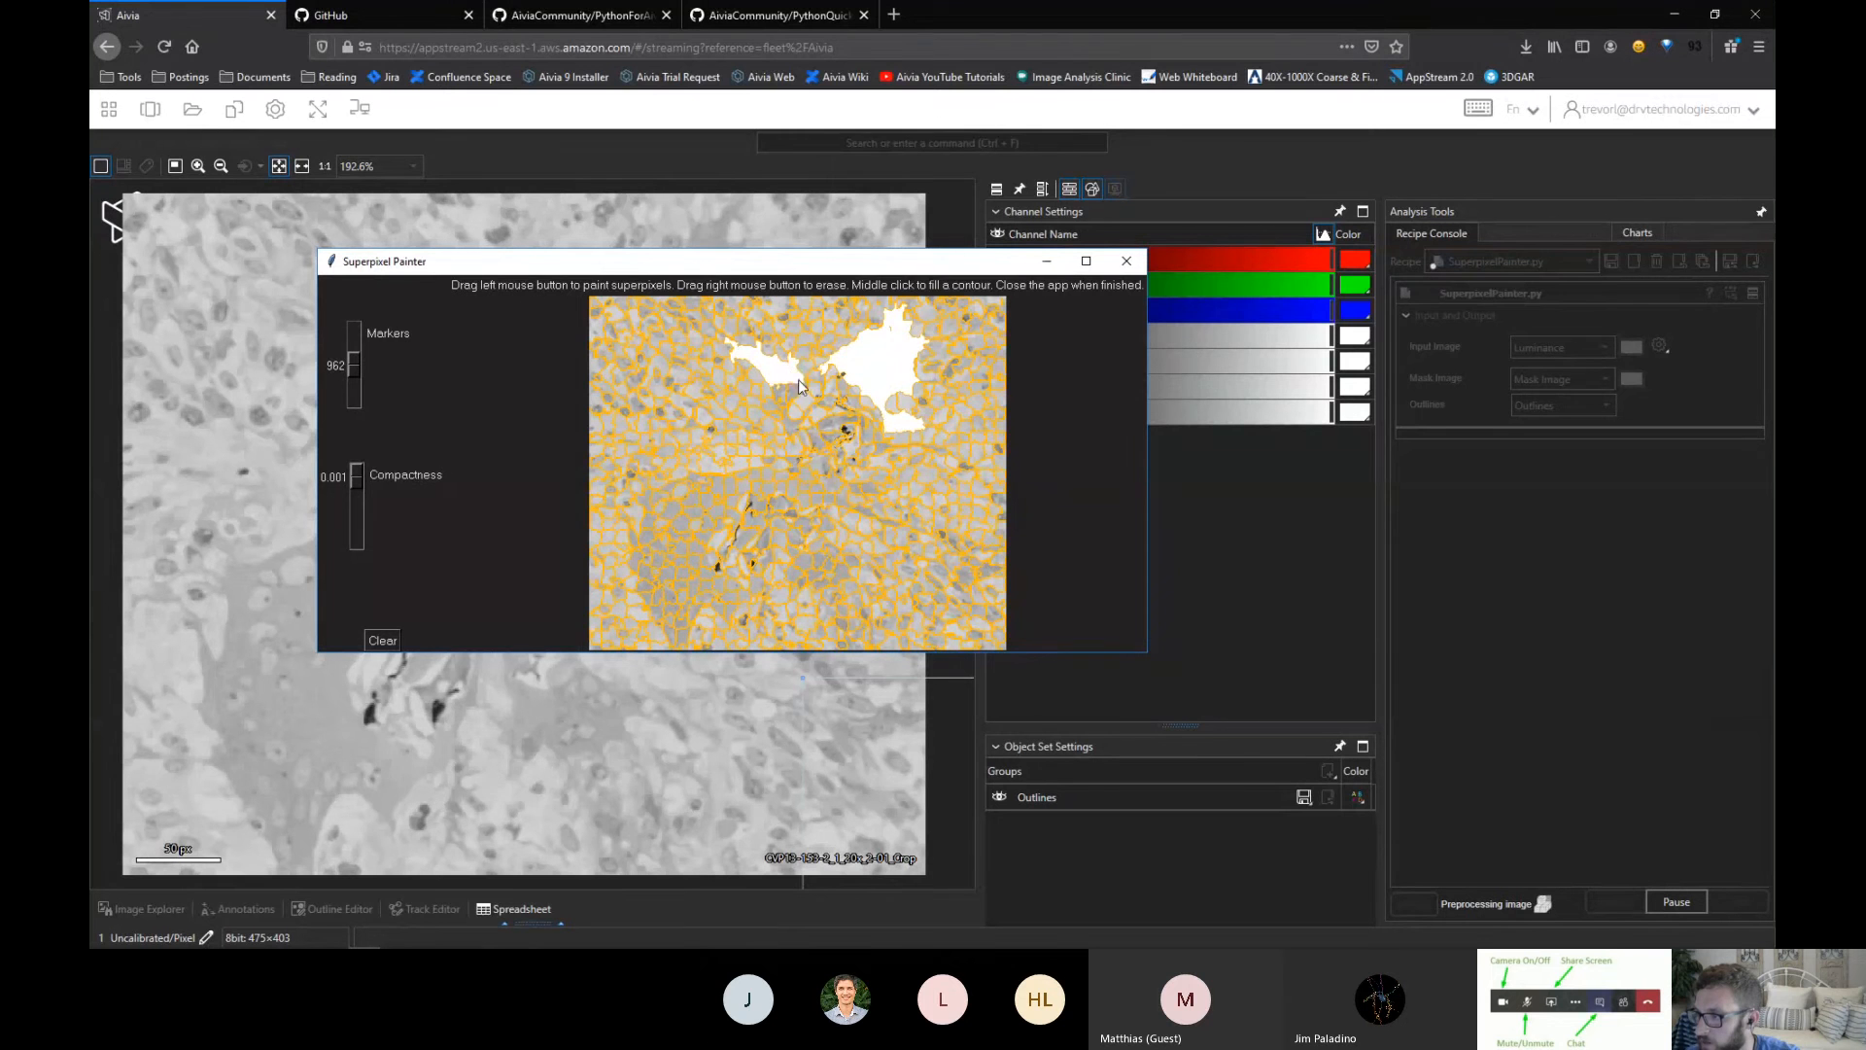
mouse_move(797, 379)
left_mouse_down()
mouse_move(776, 411)
mouse_move(840, 427)
mouse_move(807, 434)
left_mouse_up()
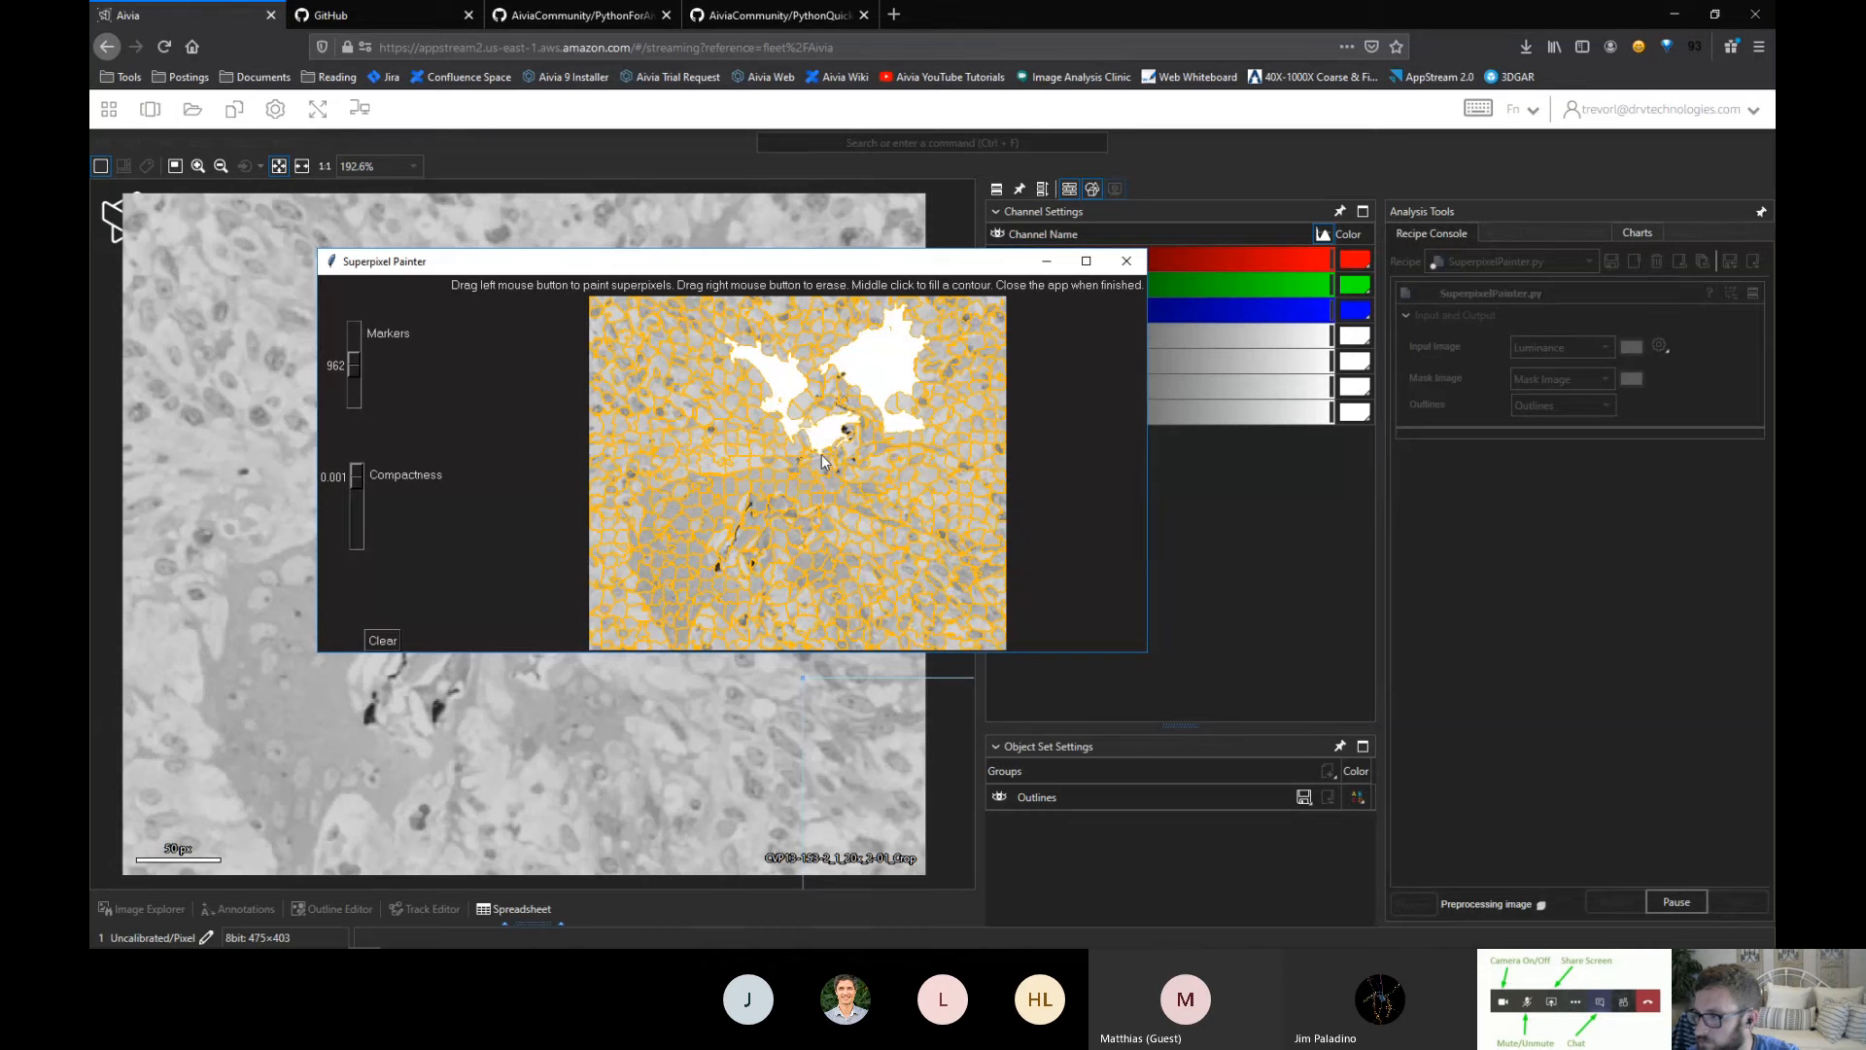
left_click_drag(756, 478, 667, 490)
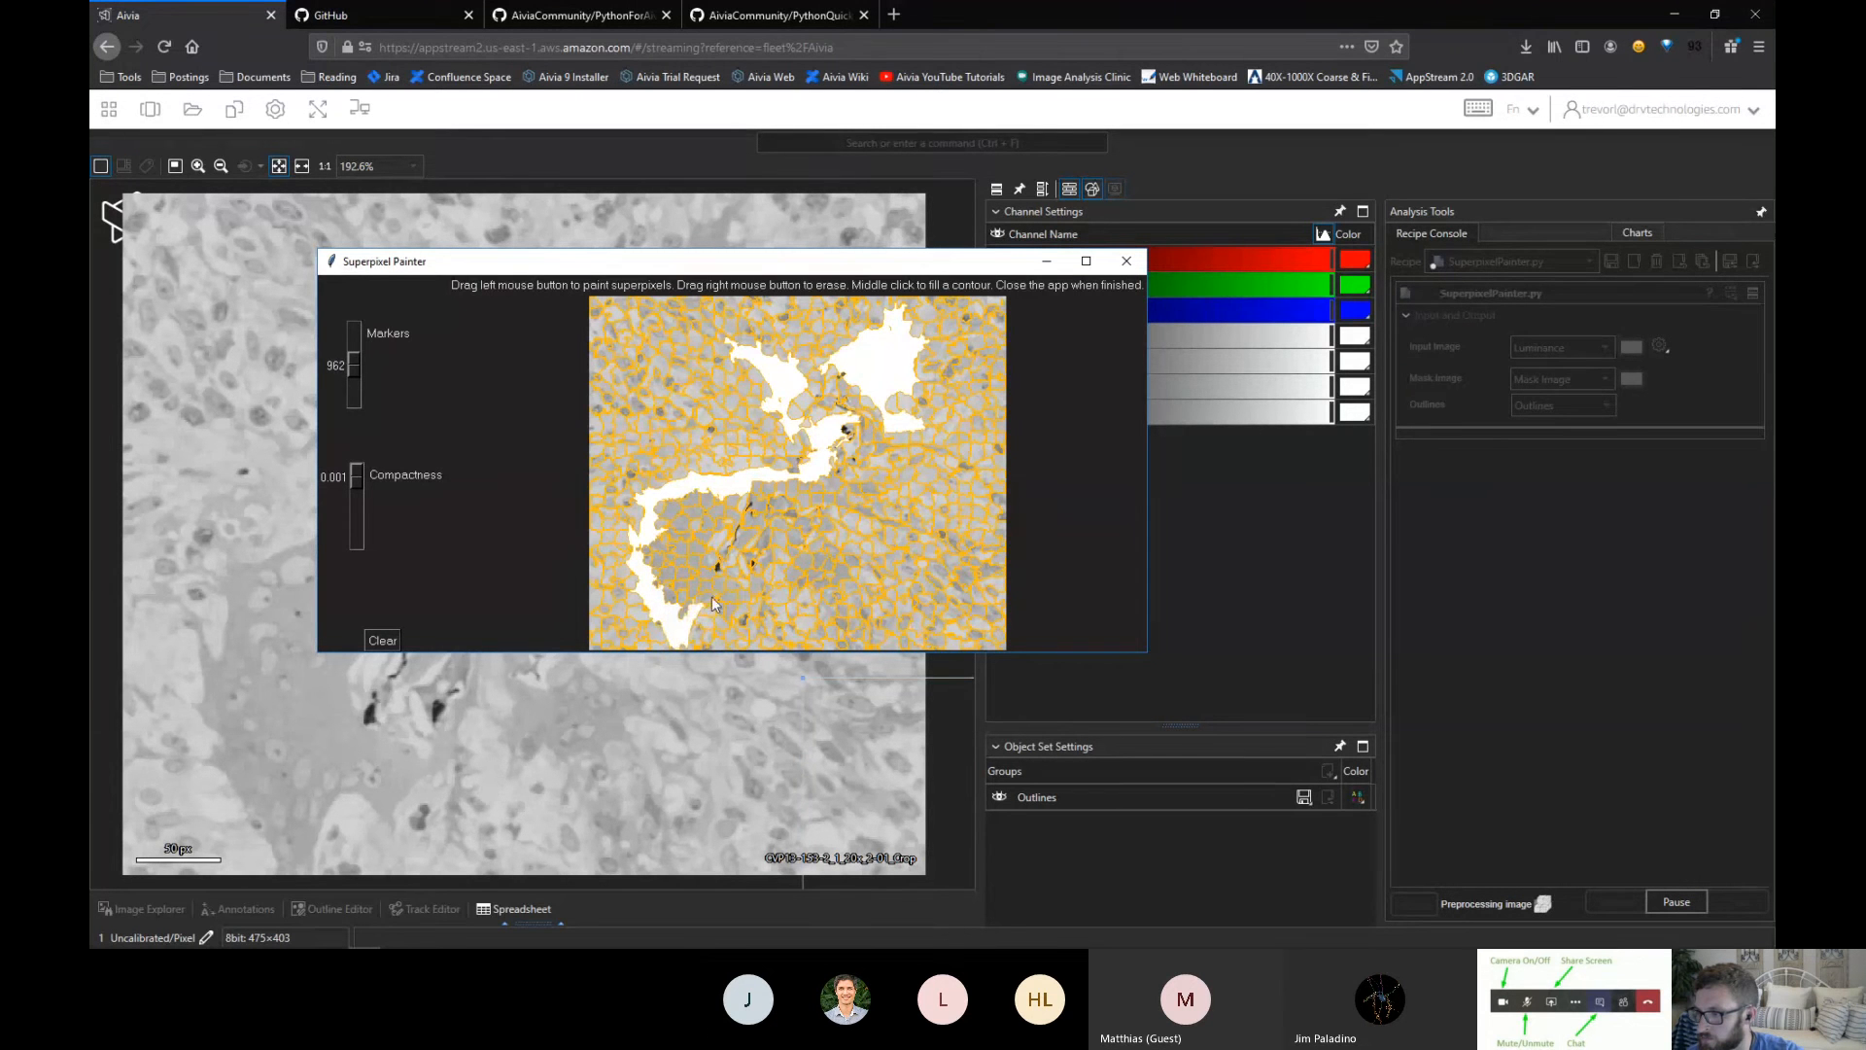
Paint the lower-left superpixels and fill the enclosed grey area inside the white region
mouse_move(716, 603)
left_mouse_down()
mouse_move(731, 593)
mouse_move(716, 608)
mouse_move(719, 502)
mouse_move(659, 512)
mouse_move(643, 557)
left_mouse_up()
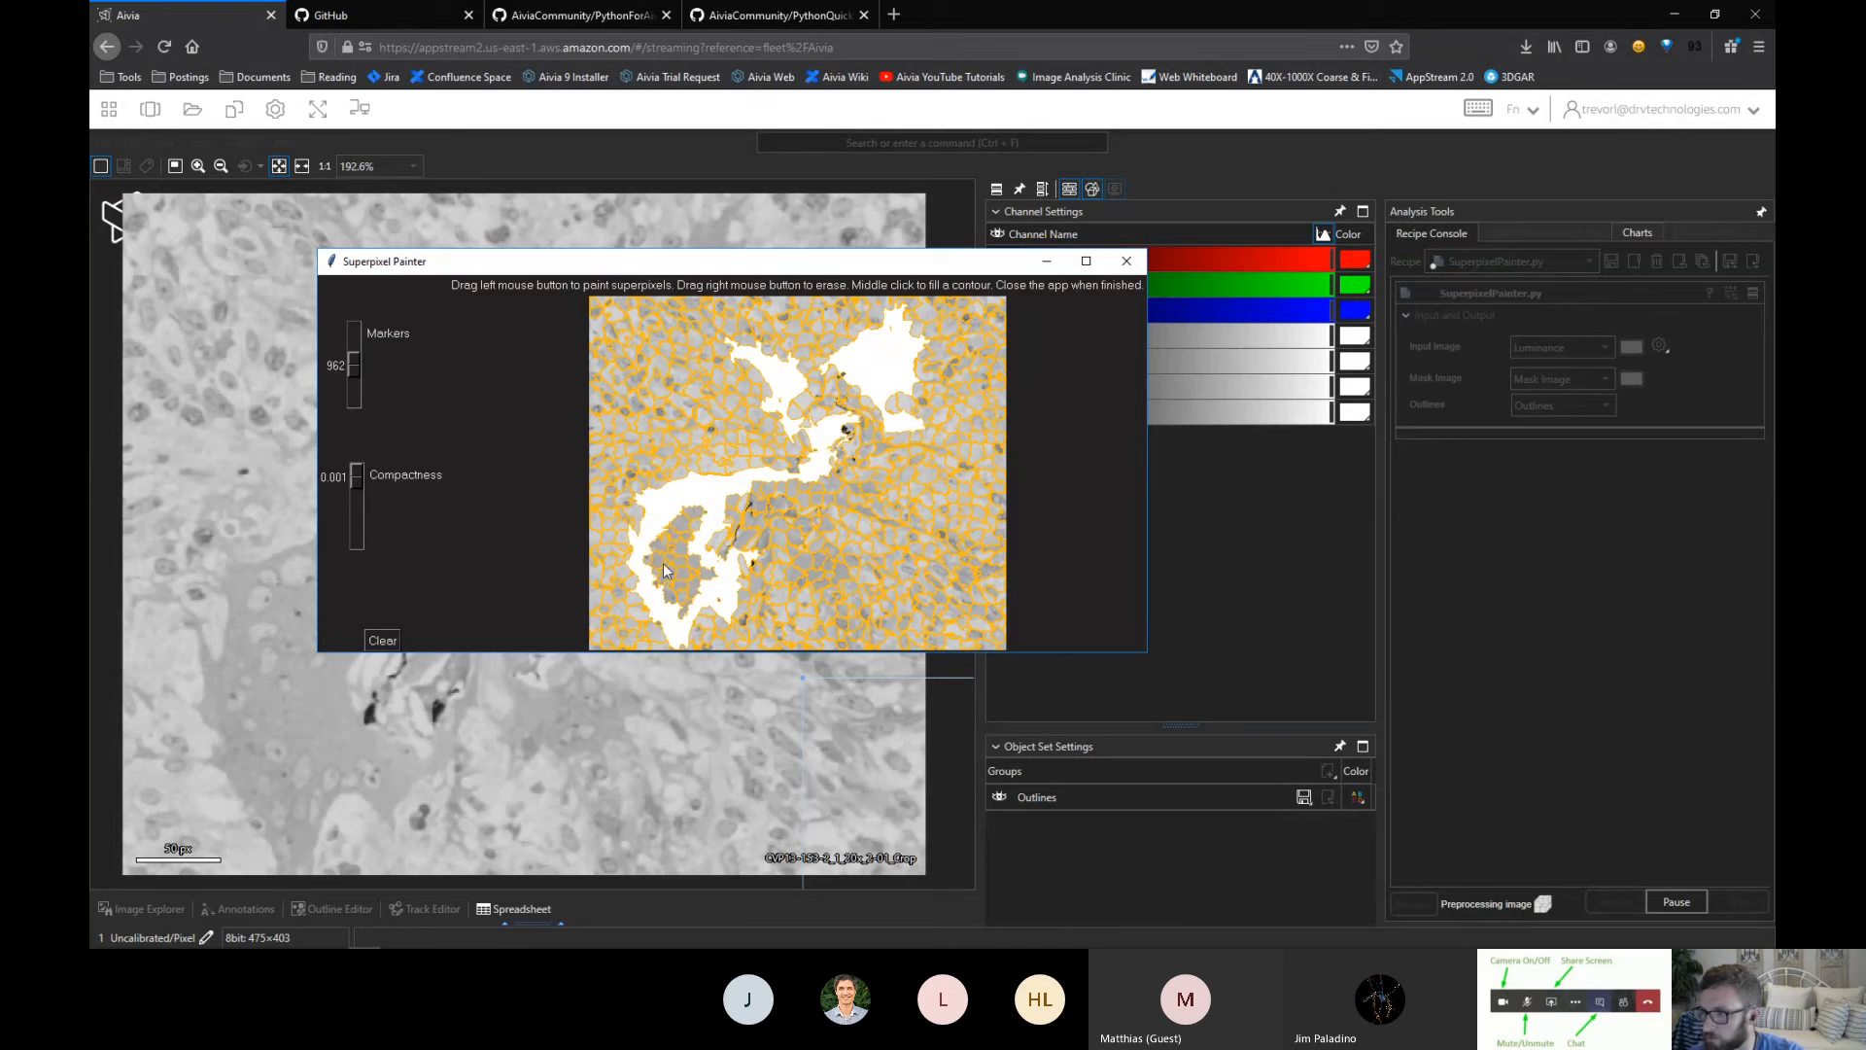
middle_click(673, 572)
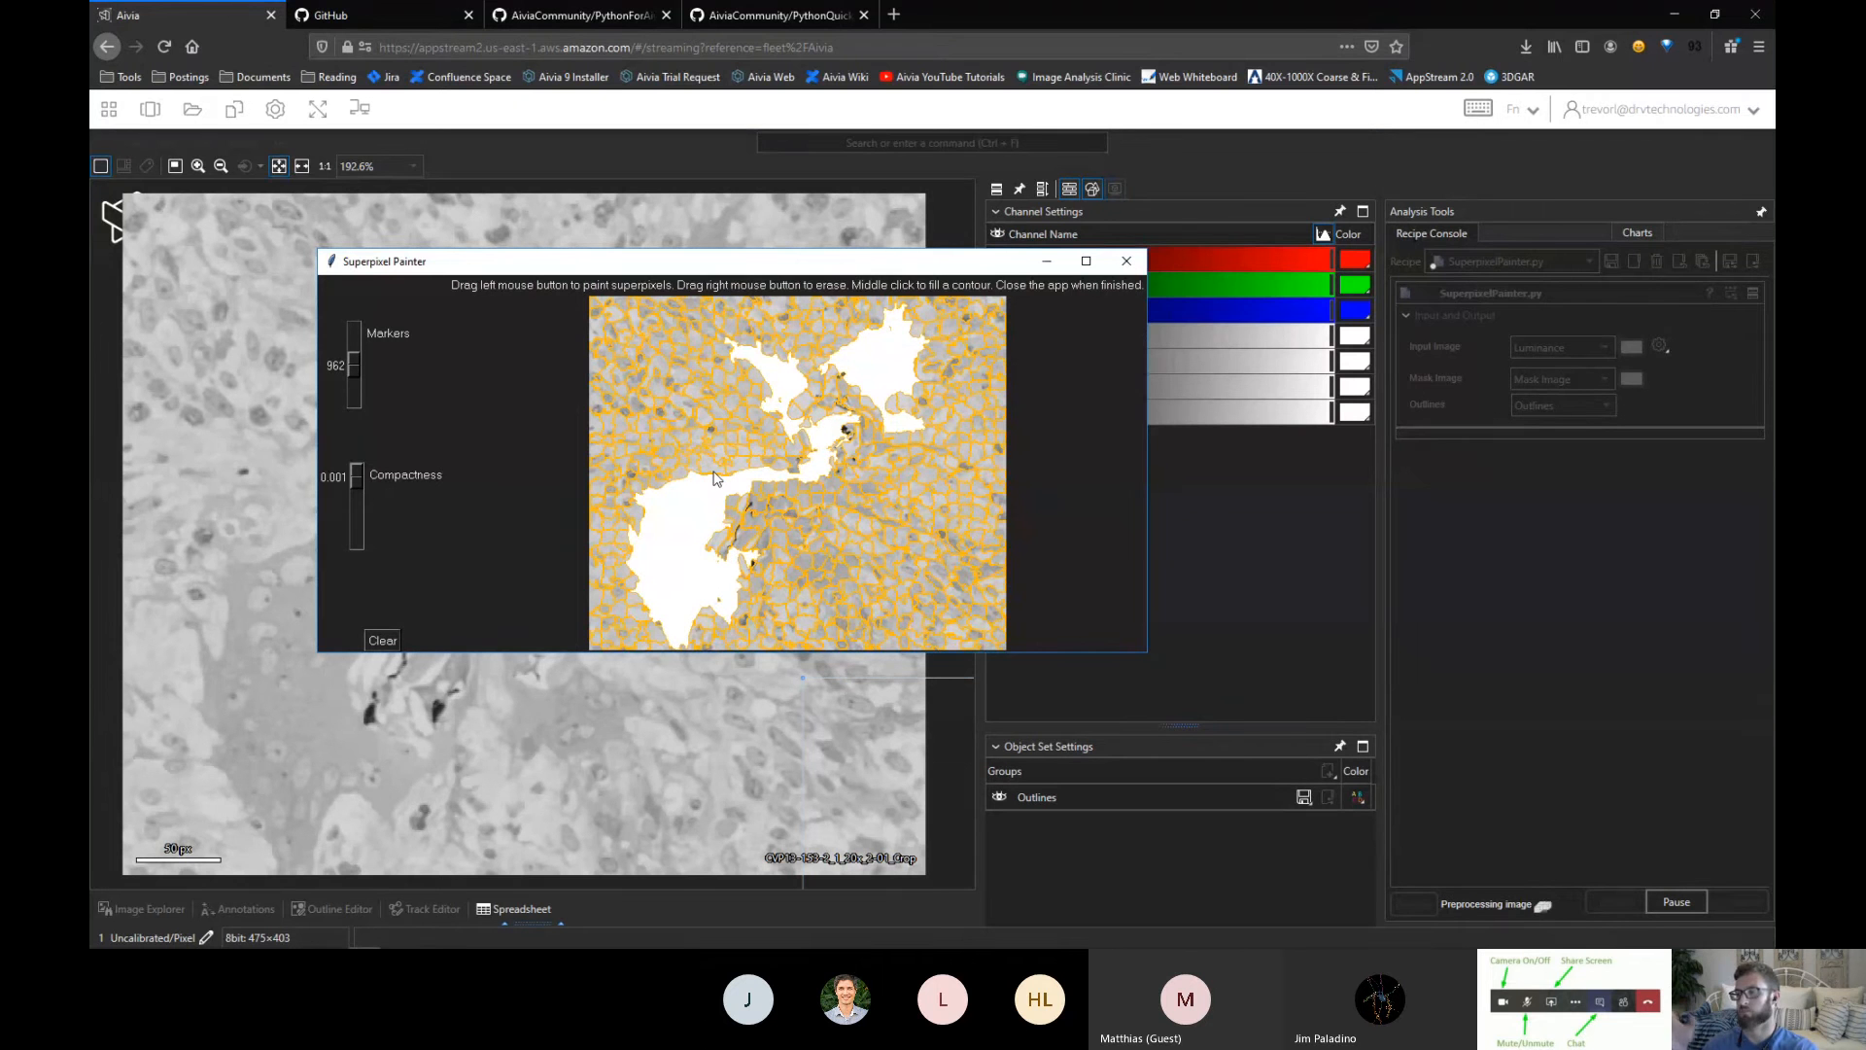
Close the Superpixel Painter to produce the red and blue masks, then show and hide the Mask Image channel
left_click(1127, 261)
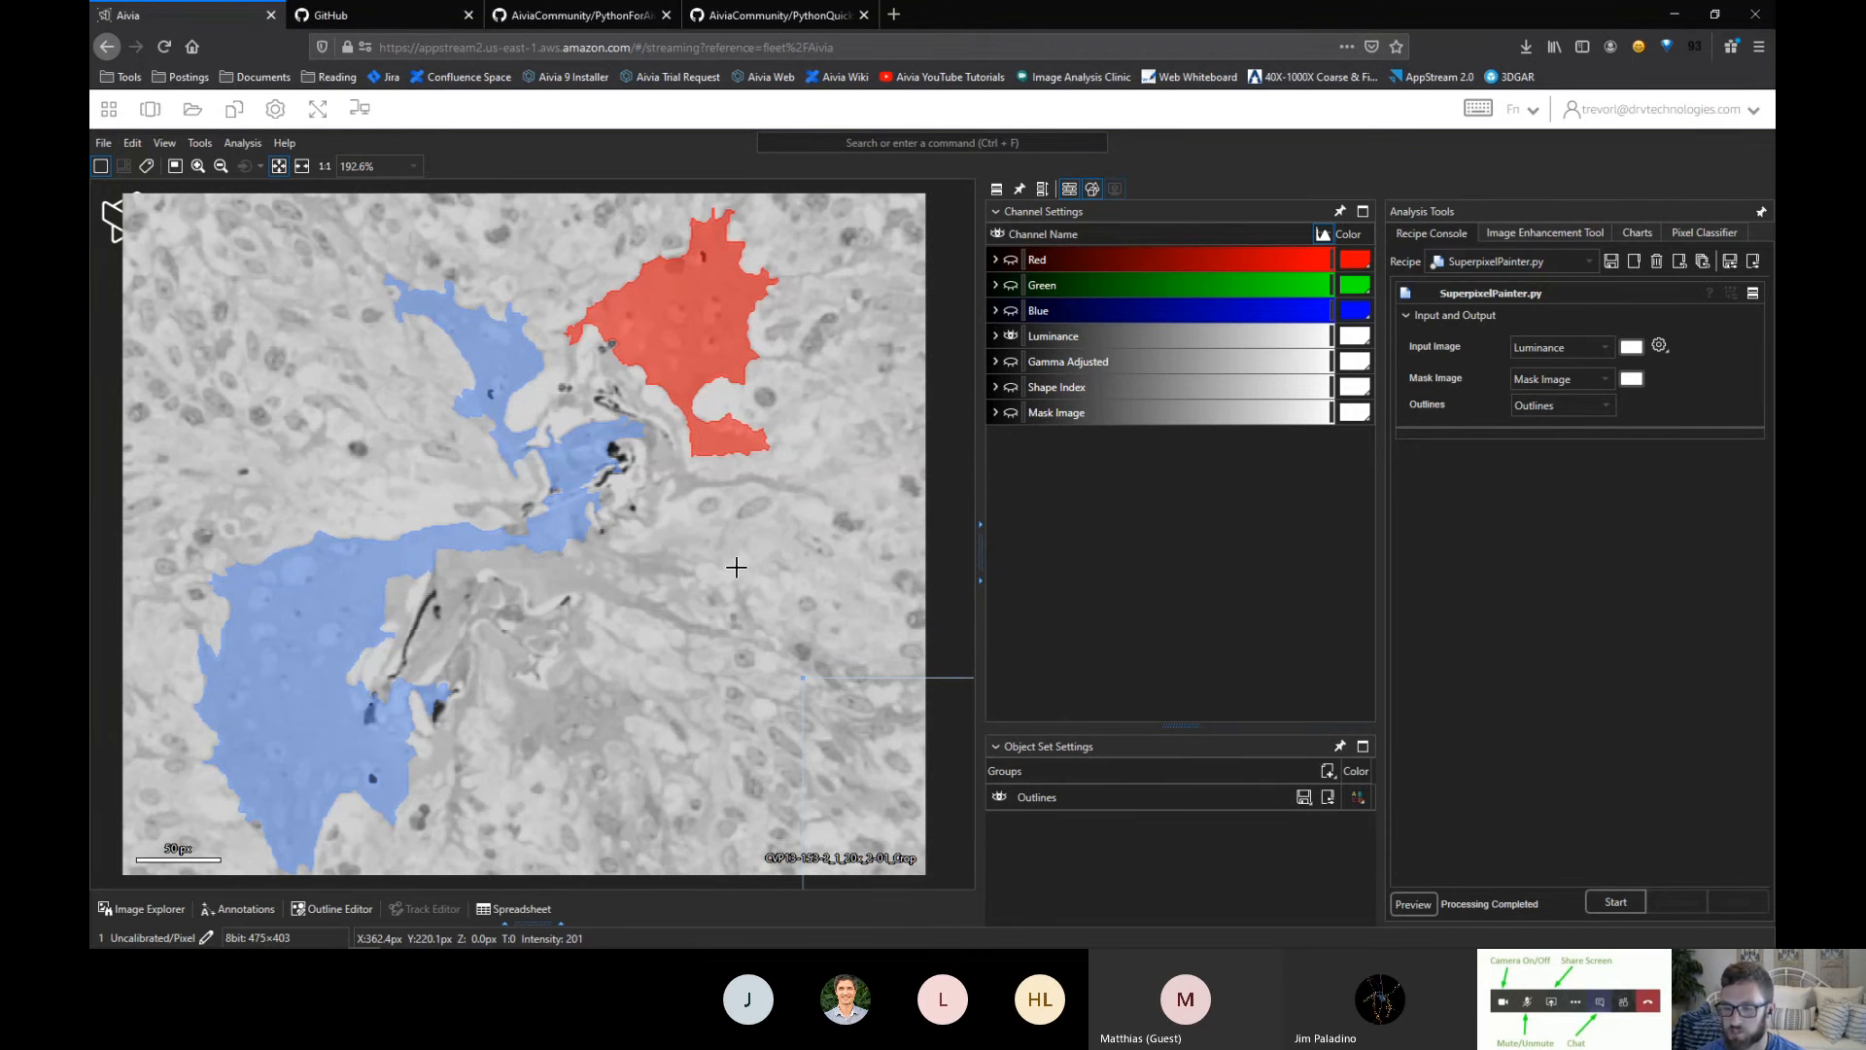
double_click(1093, 412)
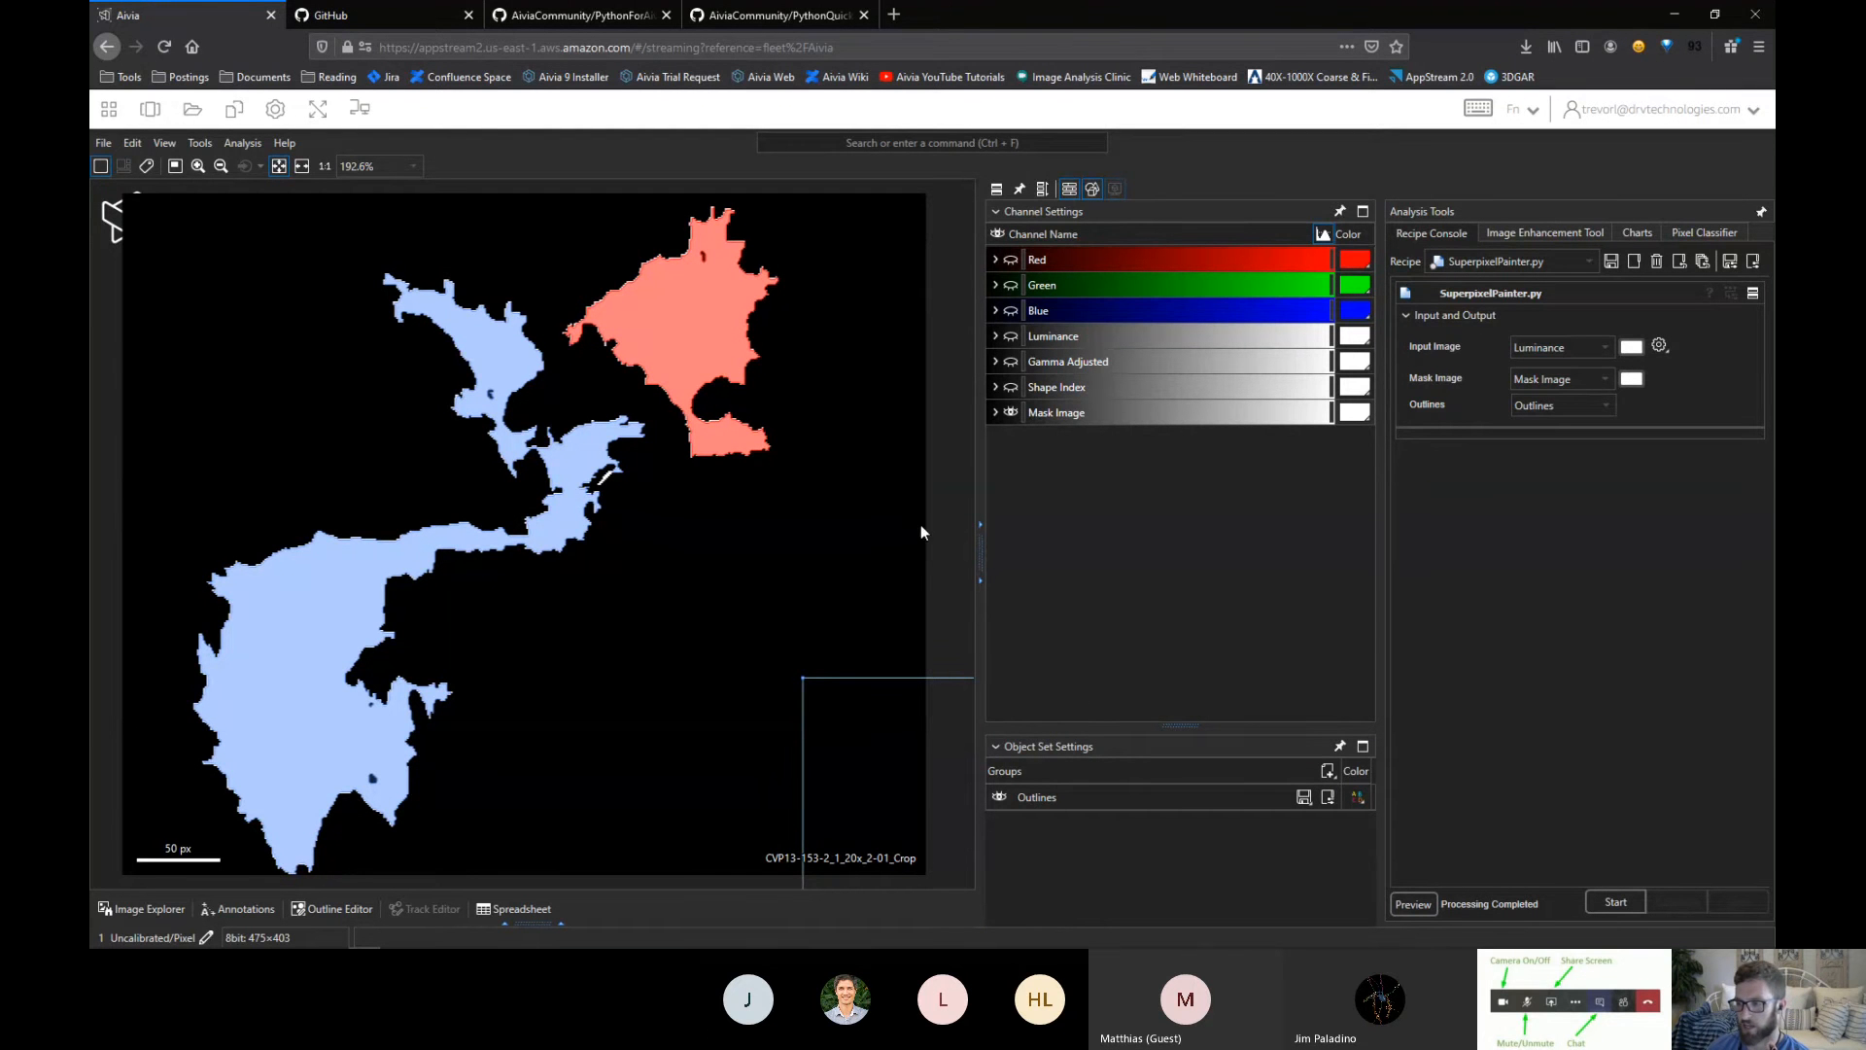
left_click(1011, 412)
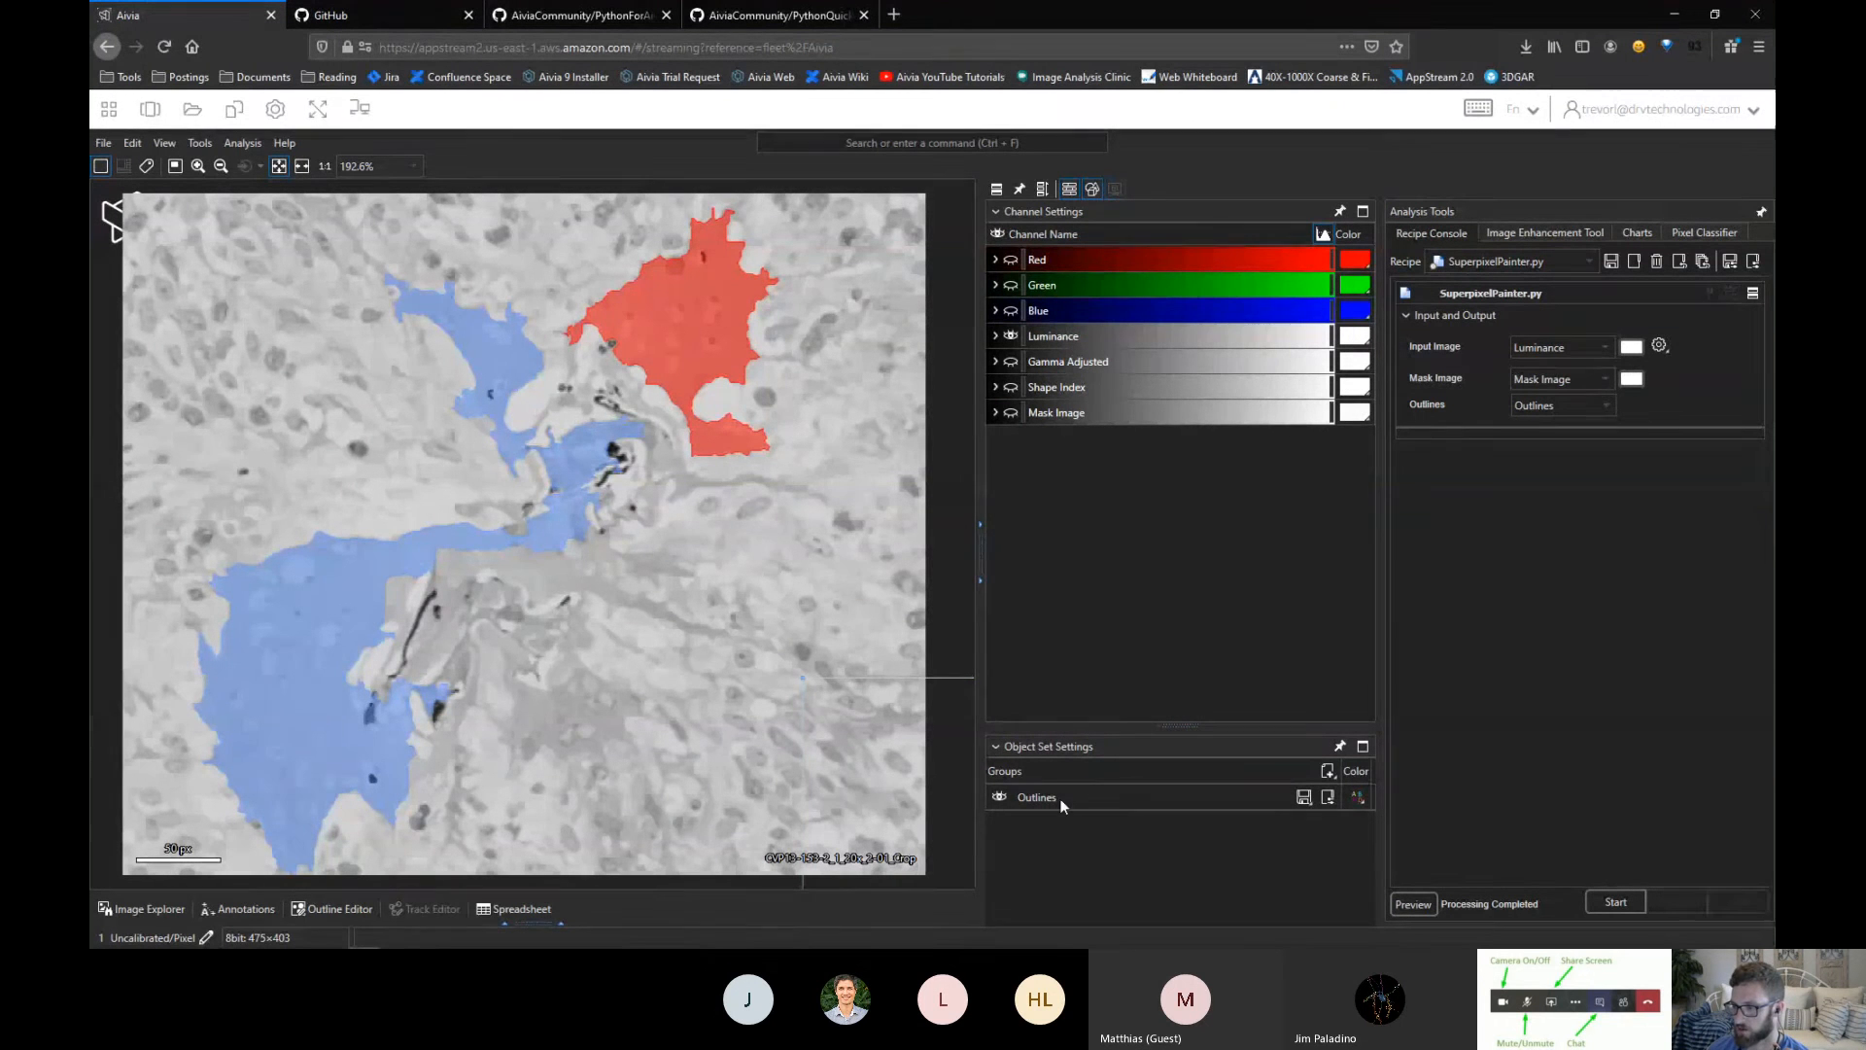
Compute Area and Pixel-based Area for Outline 1 and Outline 2 in the spreadsheet
left_click(506, 908)
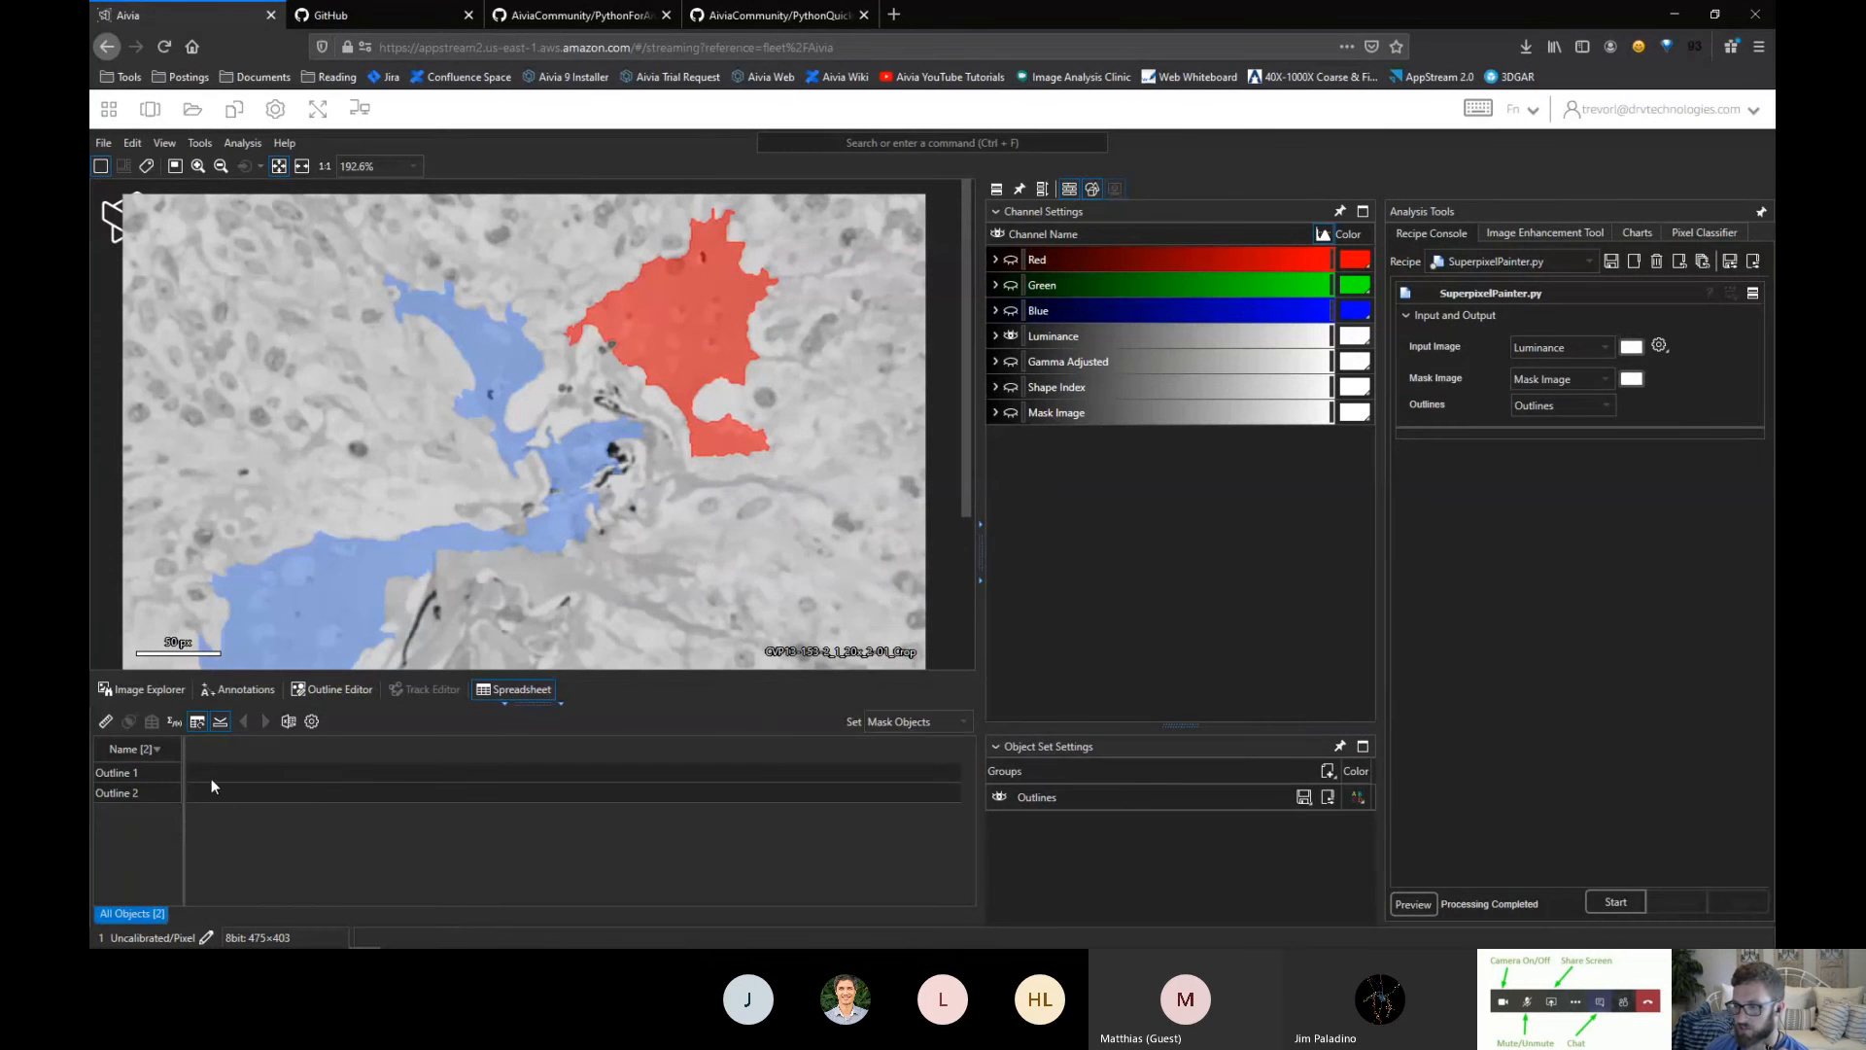
left_click(106, 721)
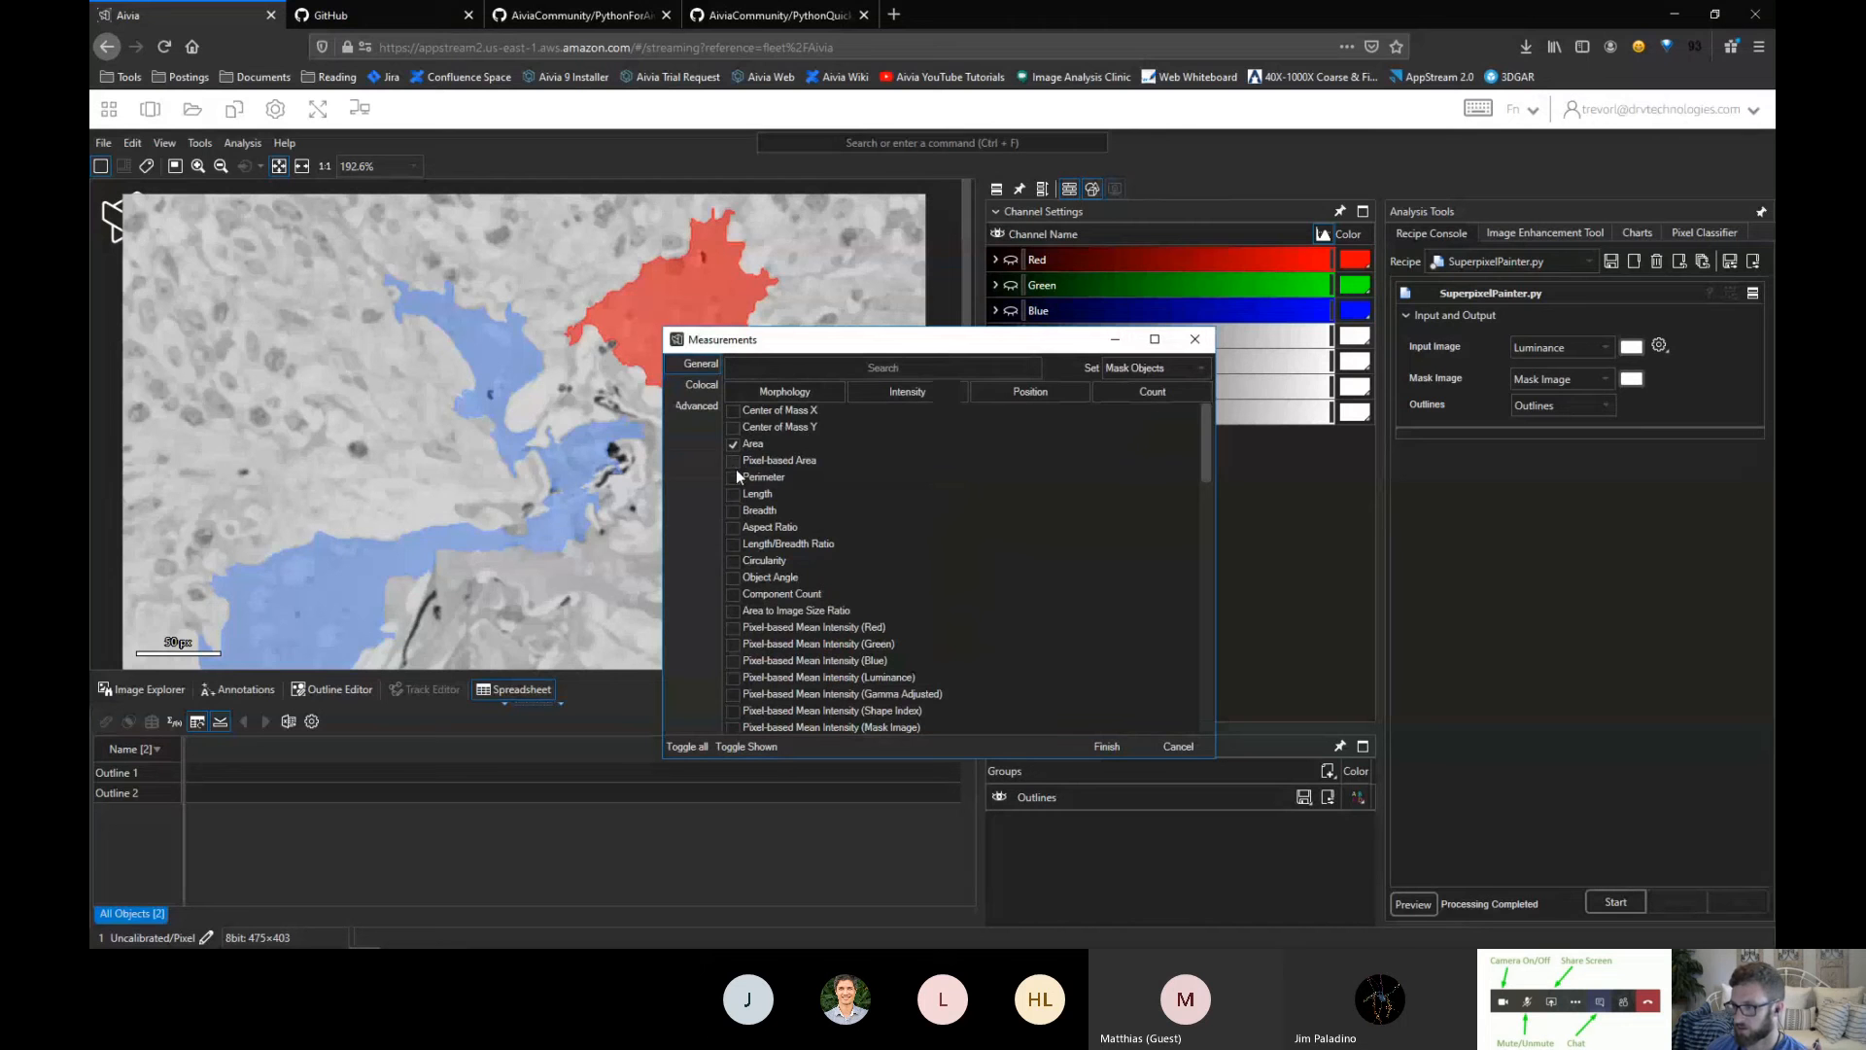
left_click(1088, 745)
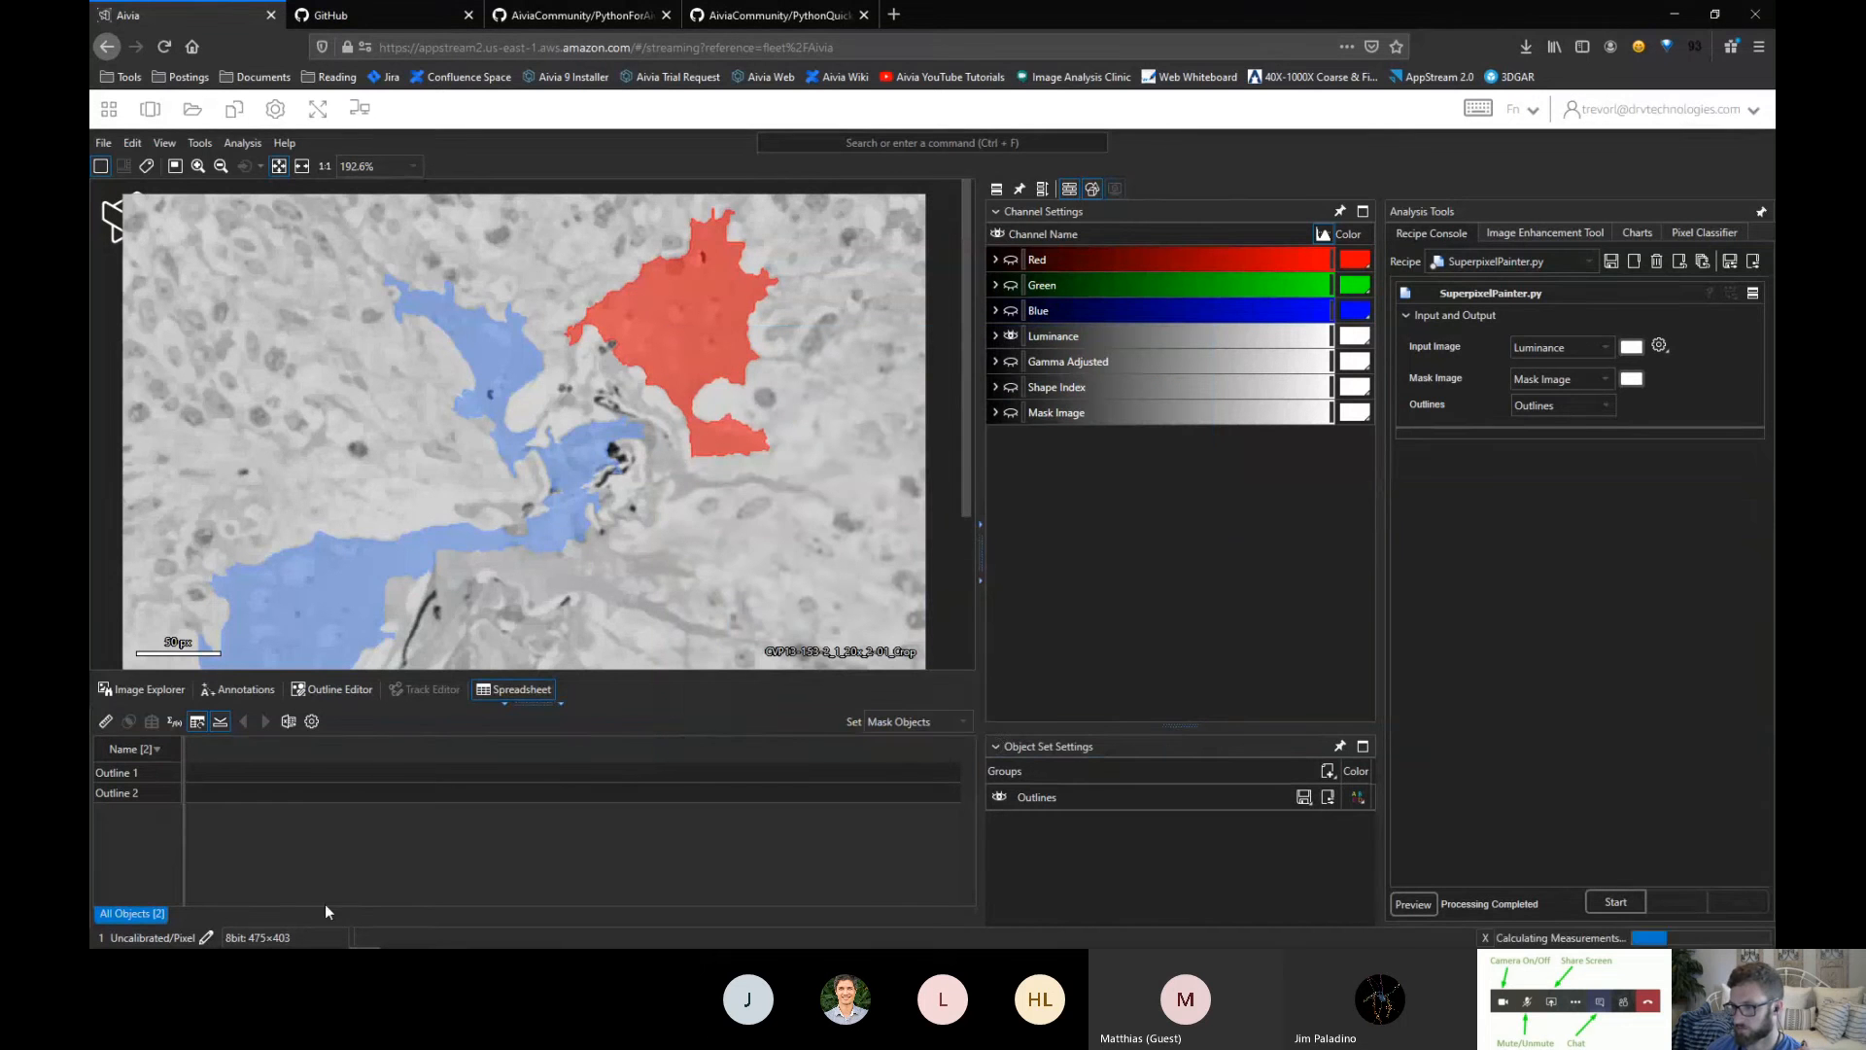
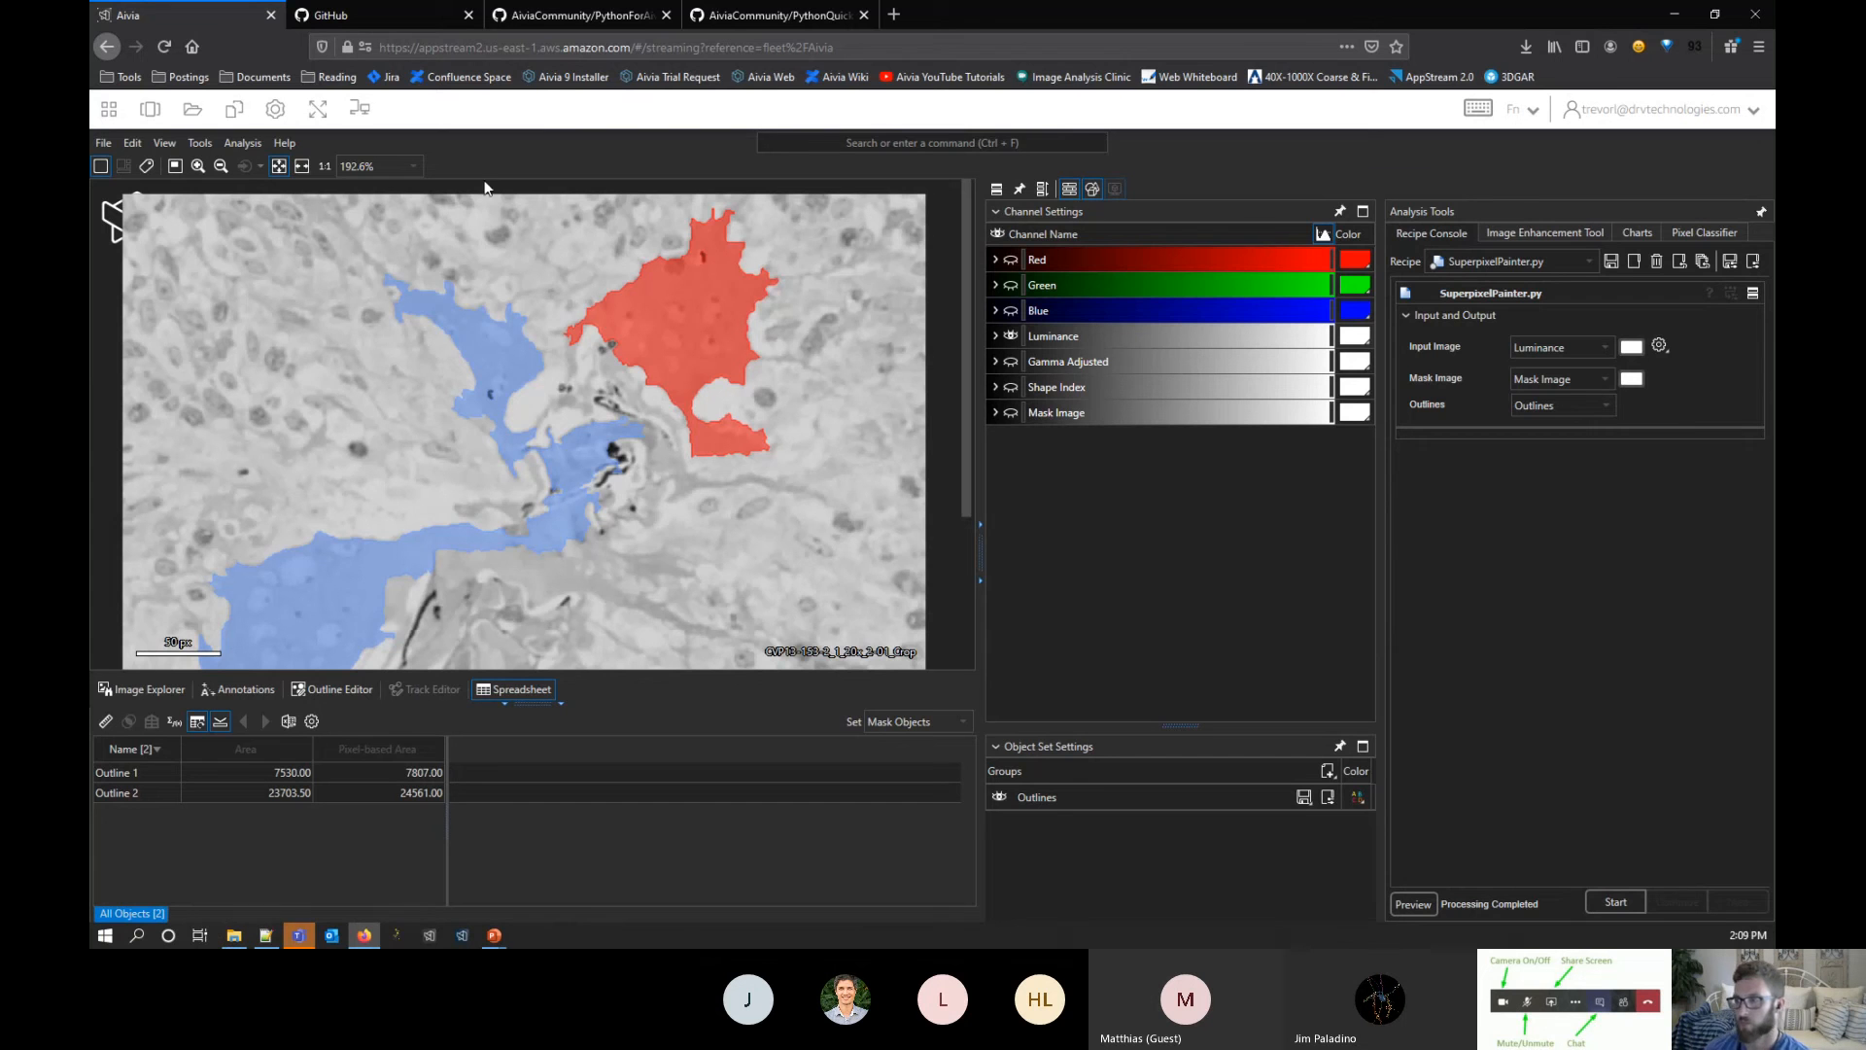
Switch from the Aivia session to the AiviaCommunity/PythonForAivia GitHub repository tab
left_click(577, 27)
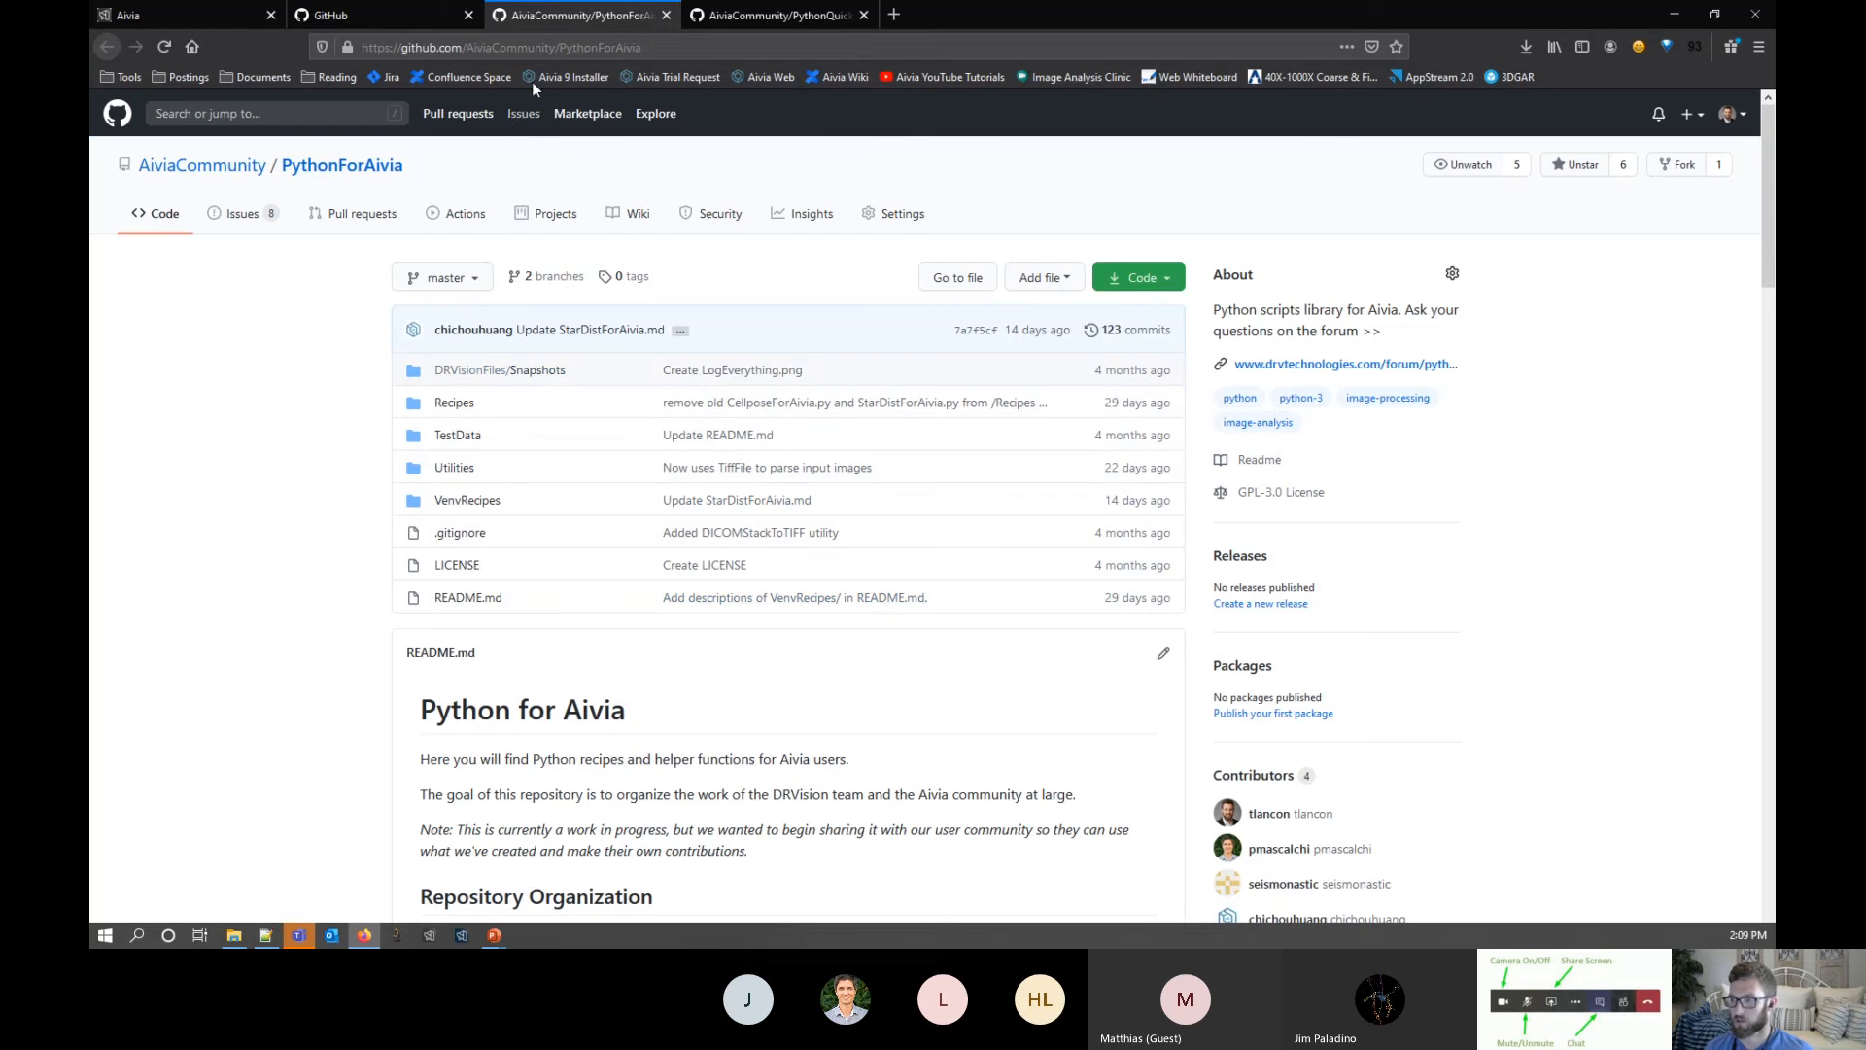
Copy the PythonForAivia repository URL, skim the README, and open the Recipes folder
left_click(551, 53)
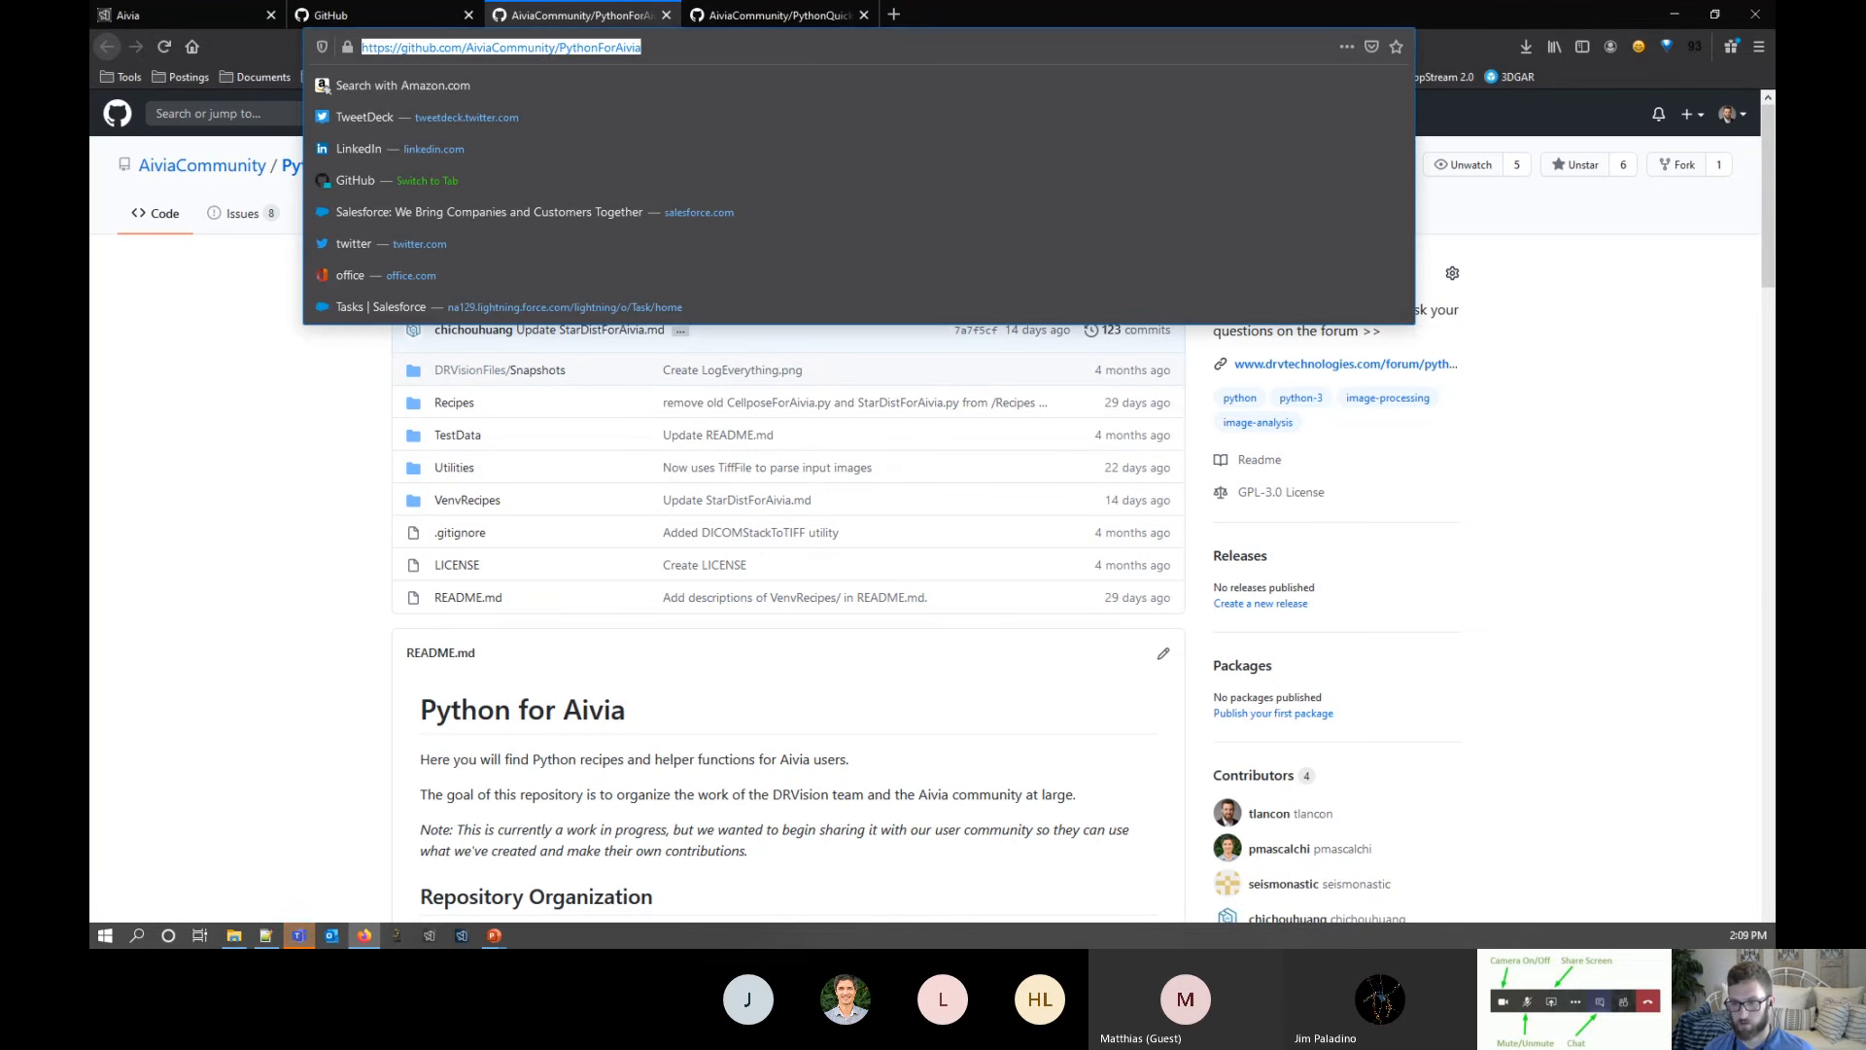
key("alt+Tab")
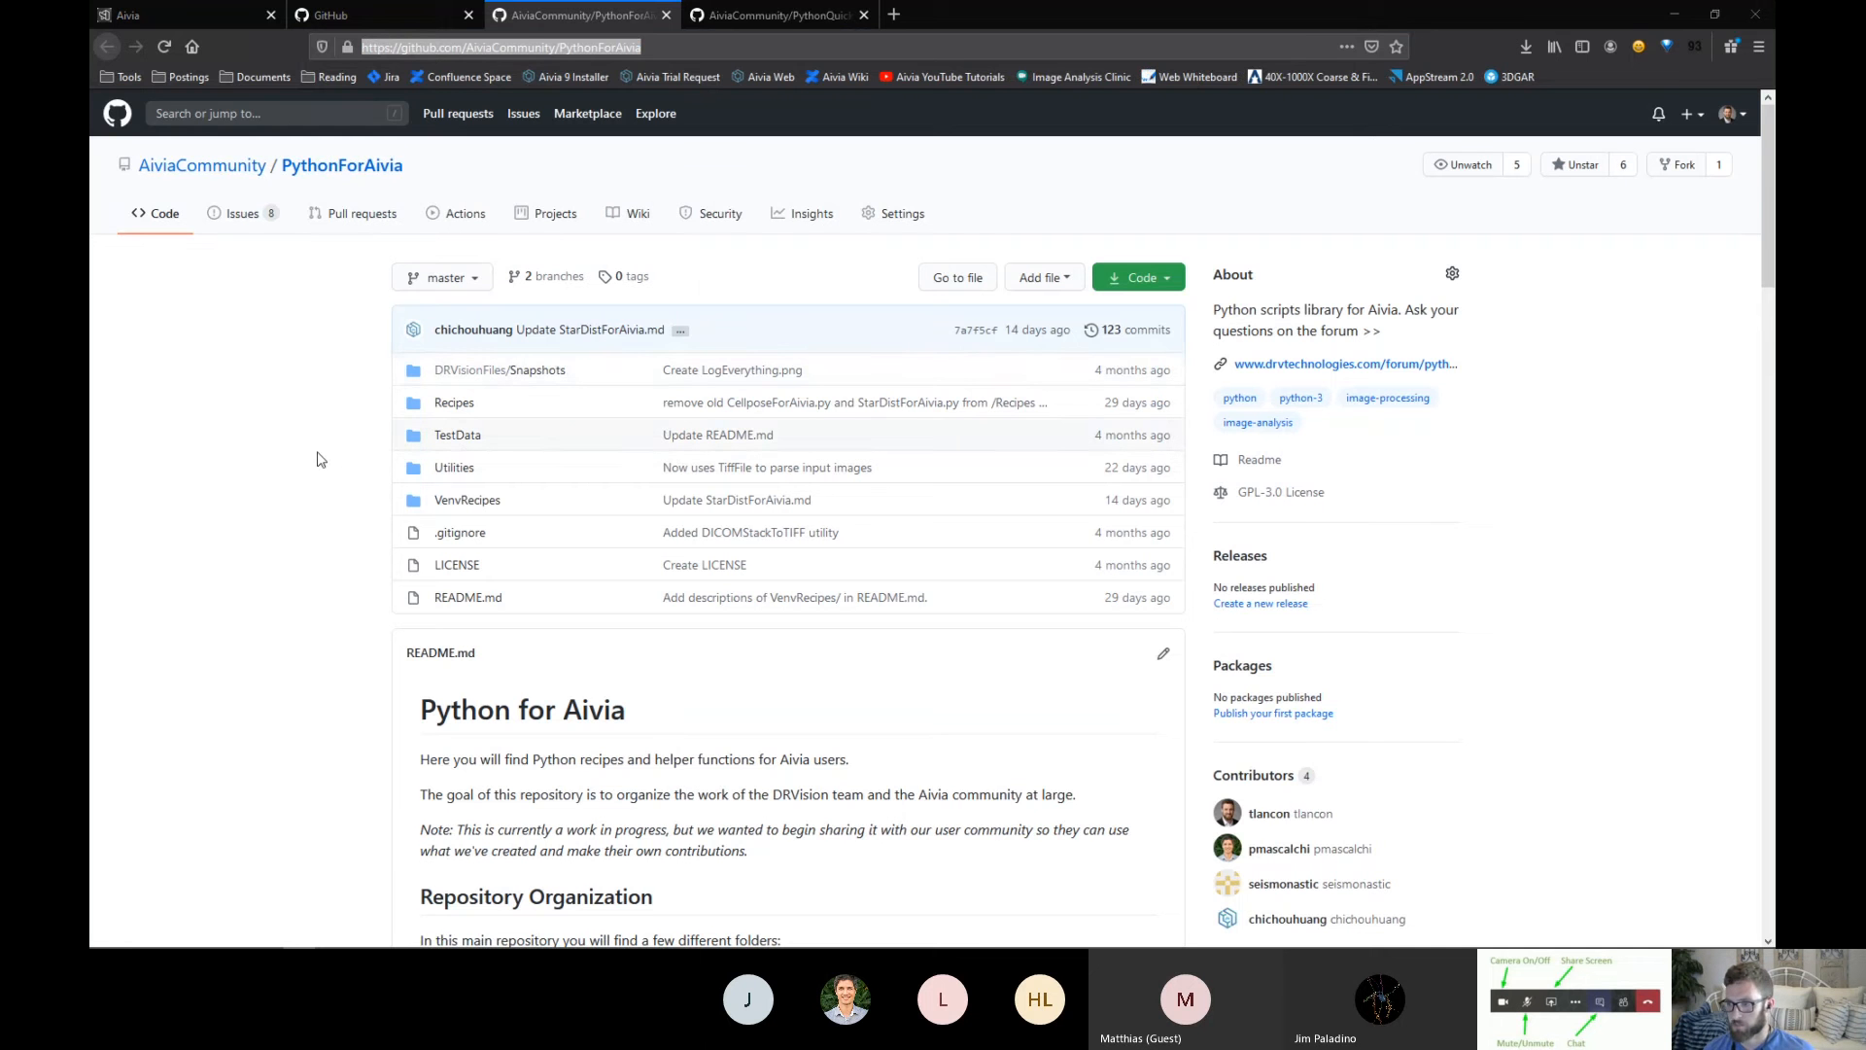
scroll(369, 530, "down", 1)
scroll(369, 530, "down", 15)
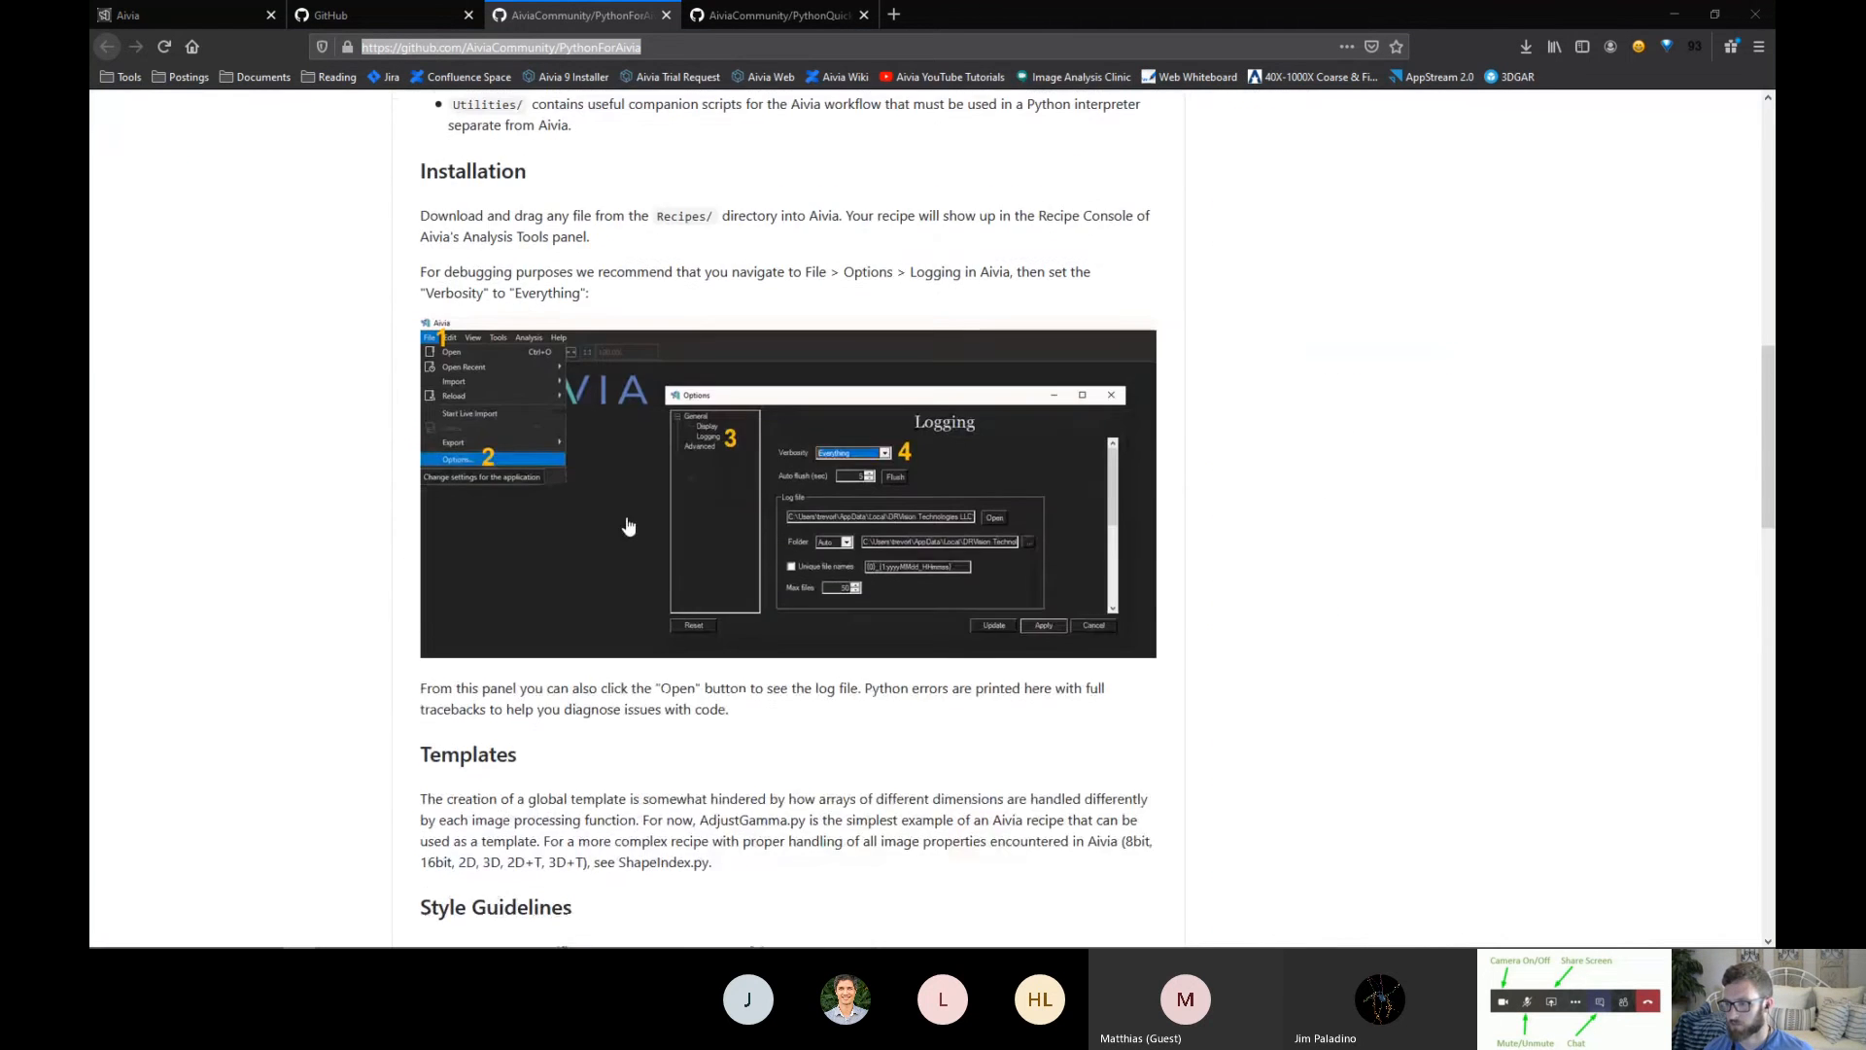
scroll(360, 485, "down", 9)
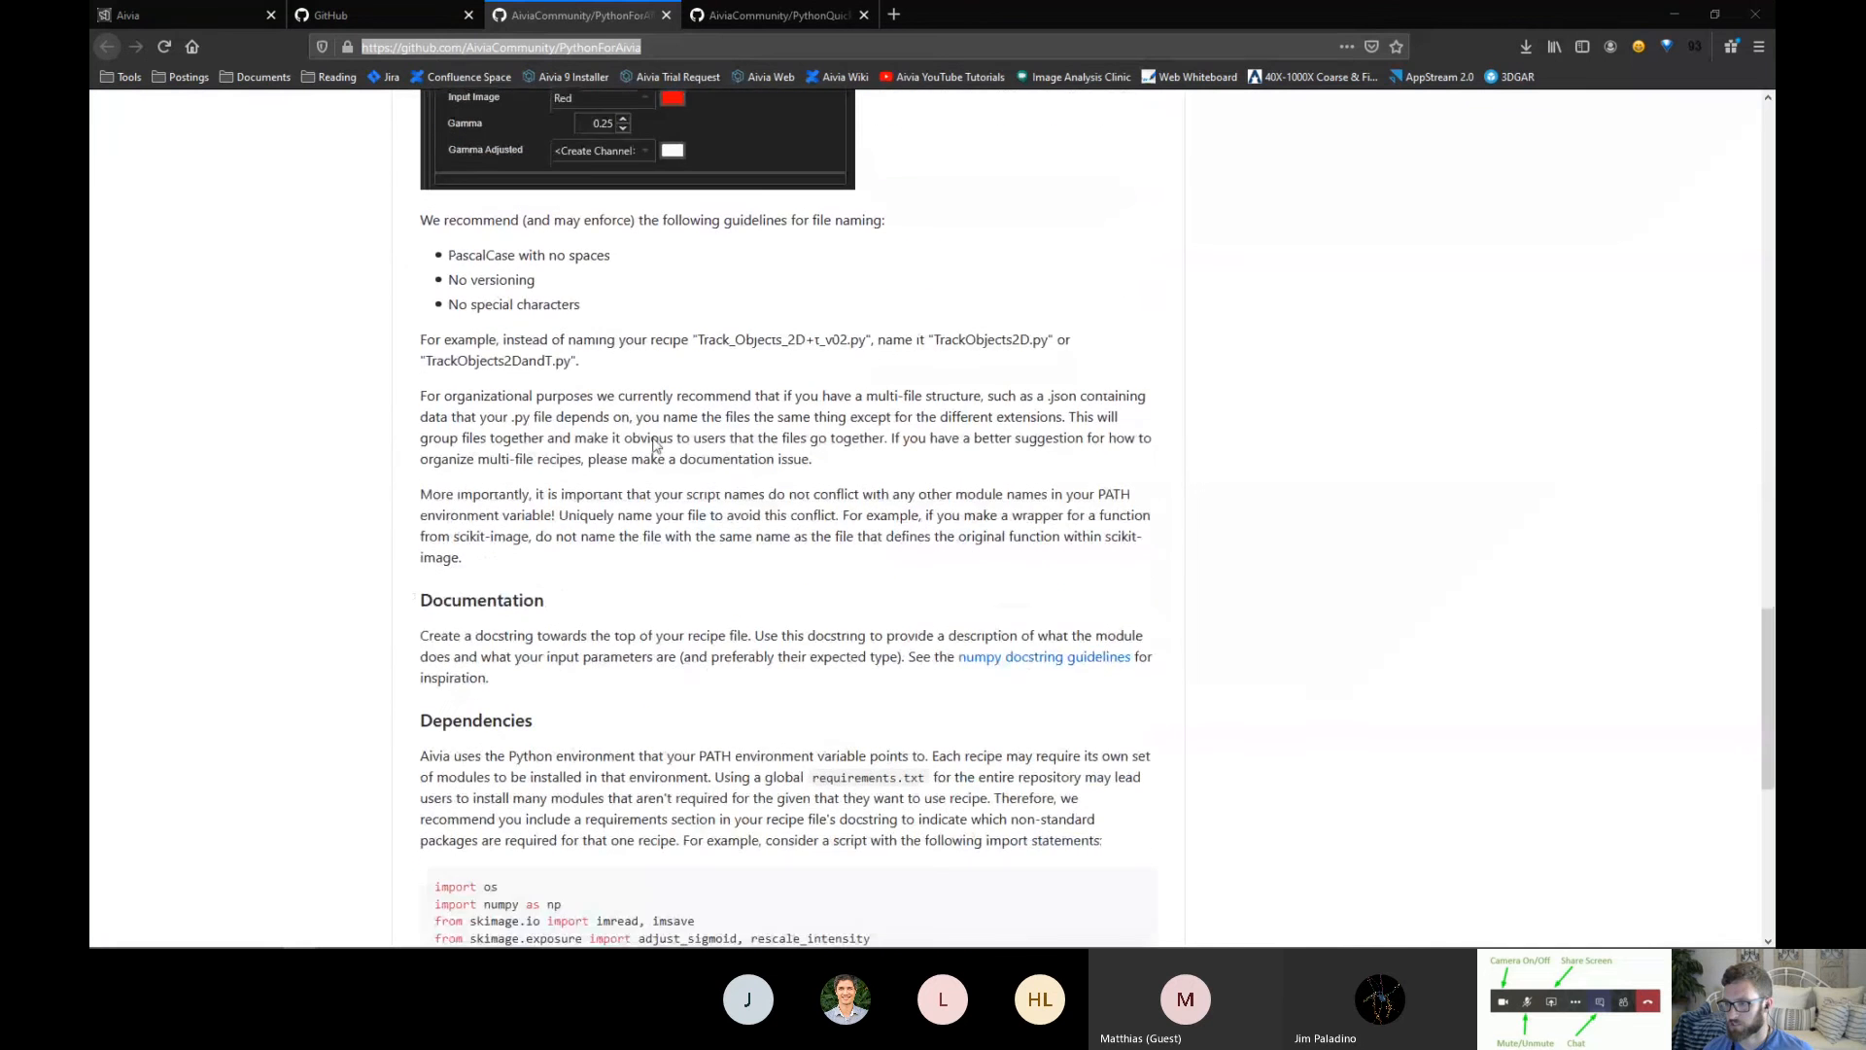
scroll(375, 518, "down", 7)
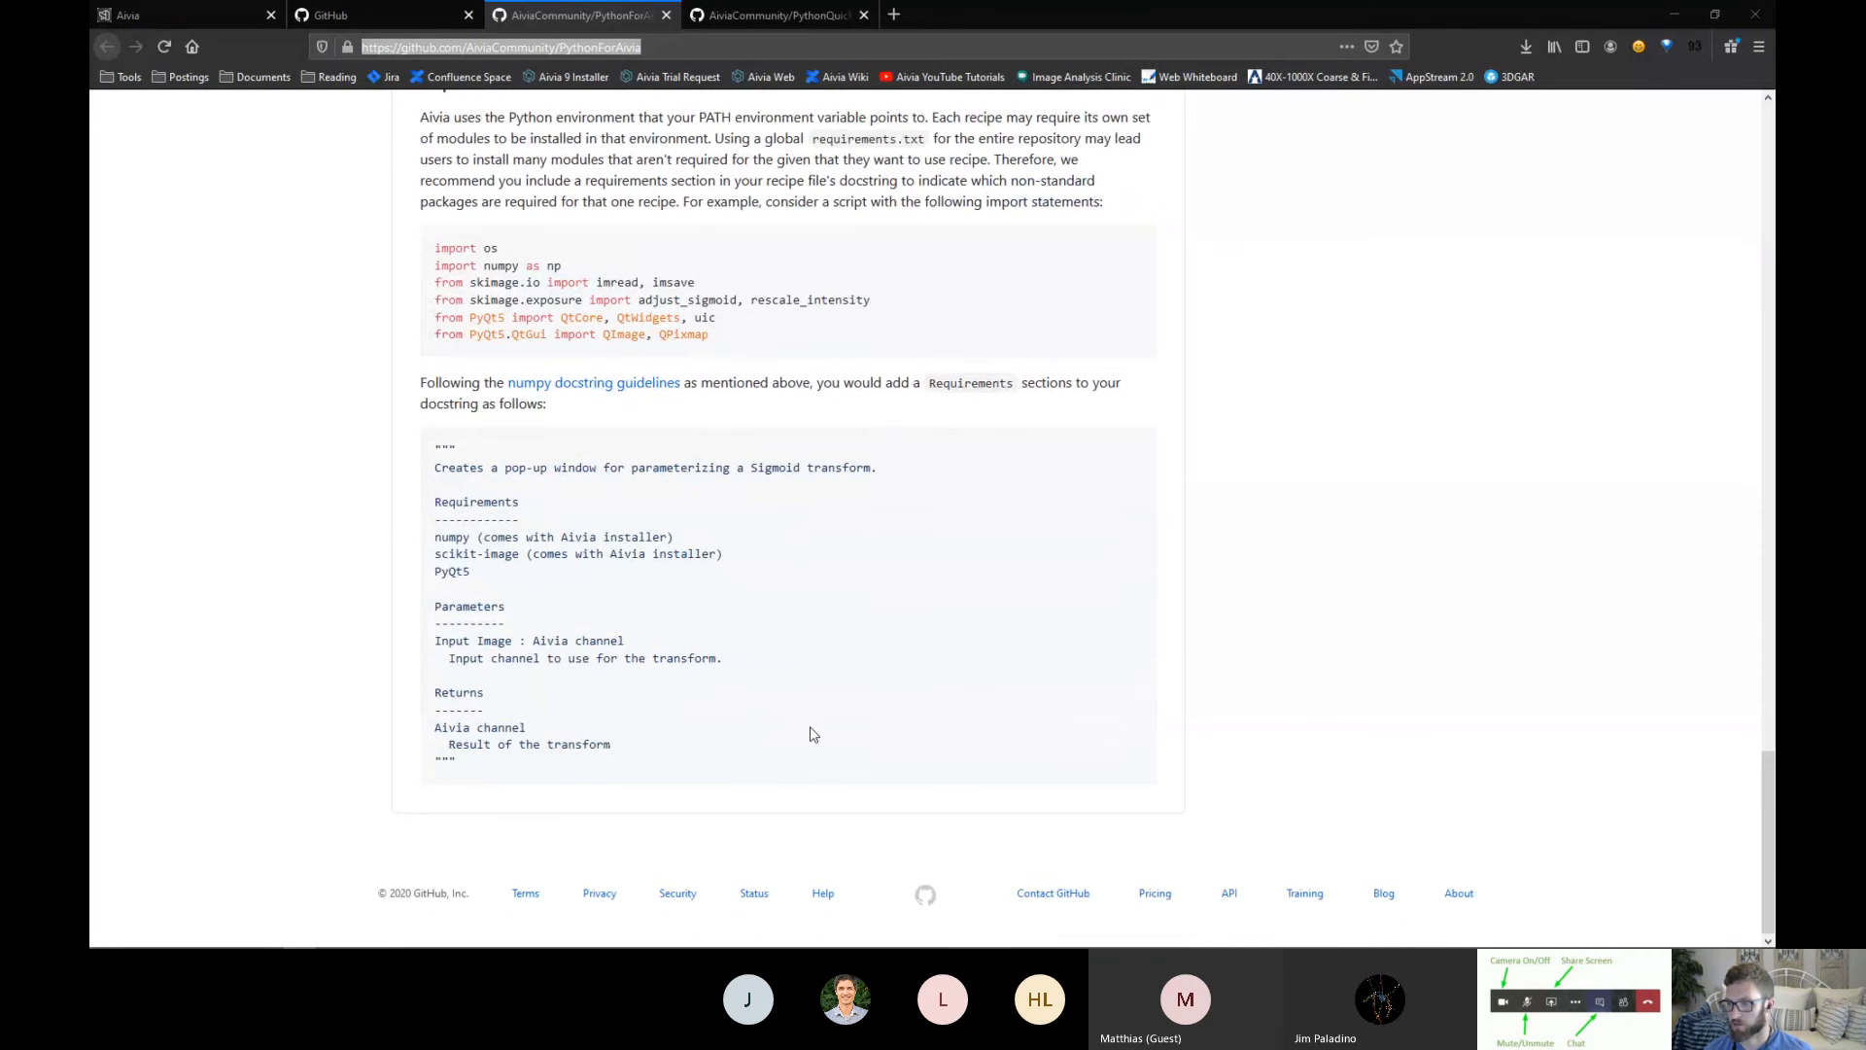
scroll(813, 730, "up", 5)
scroll(814, 730, "up", 20)
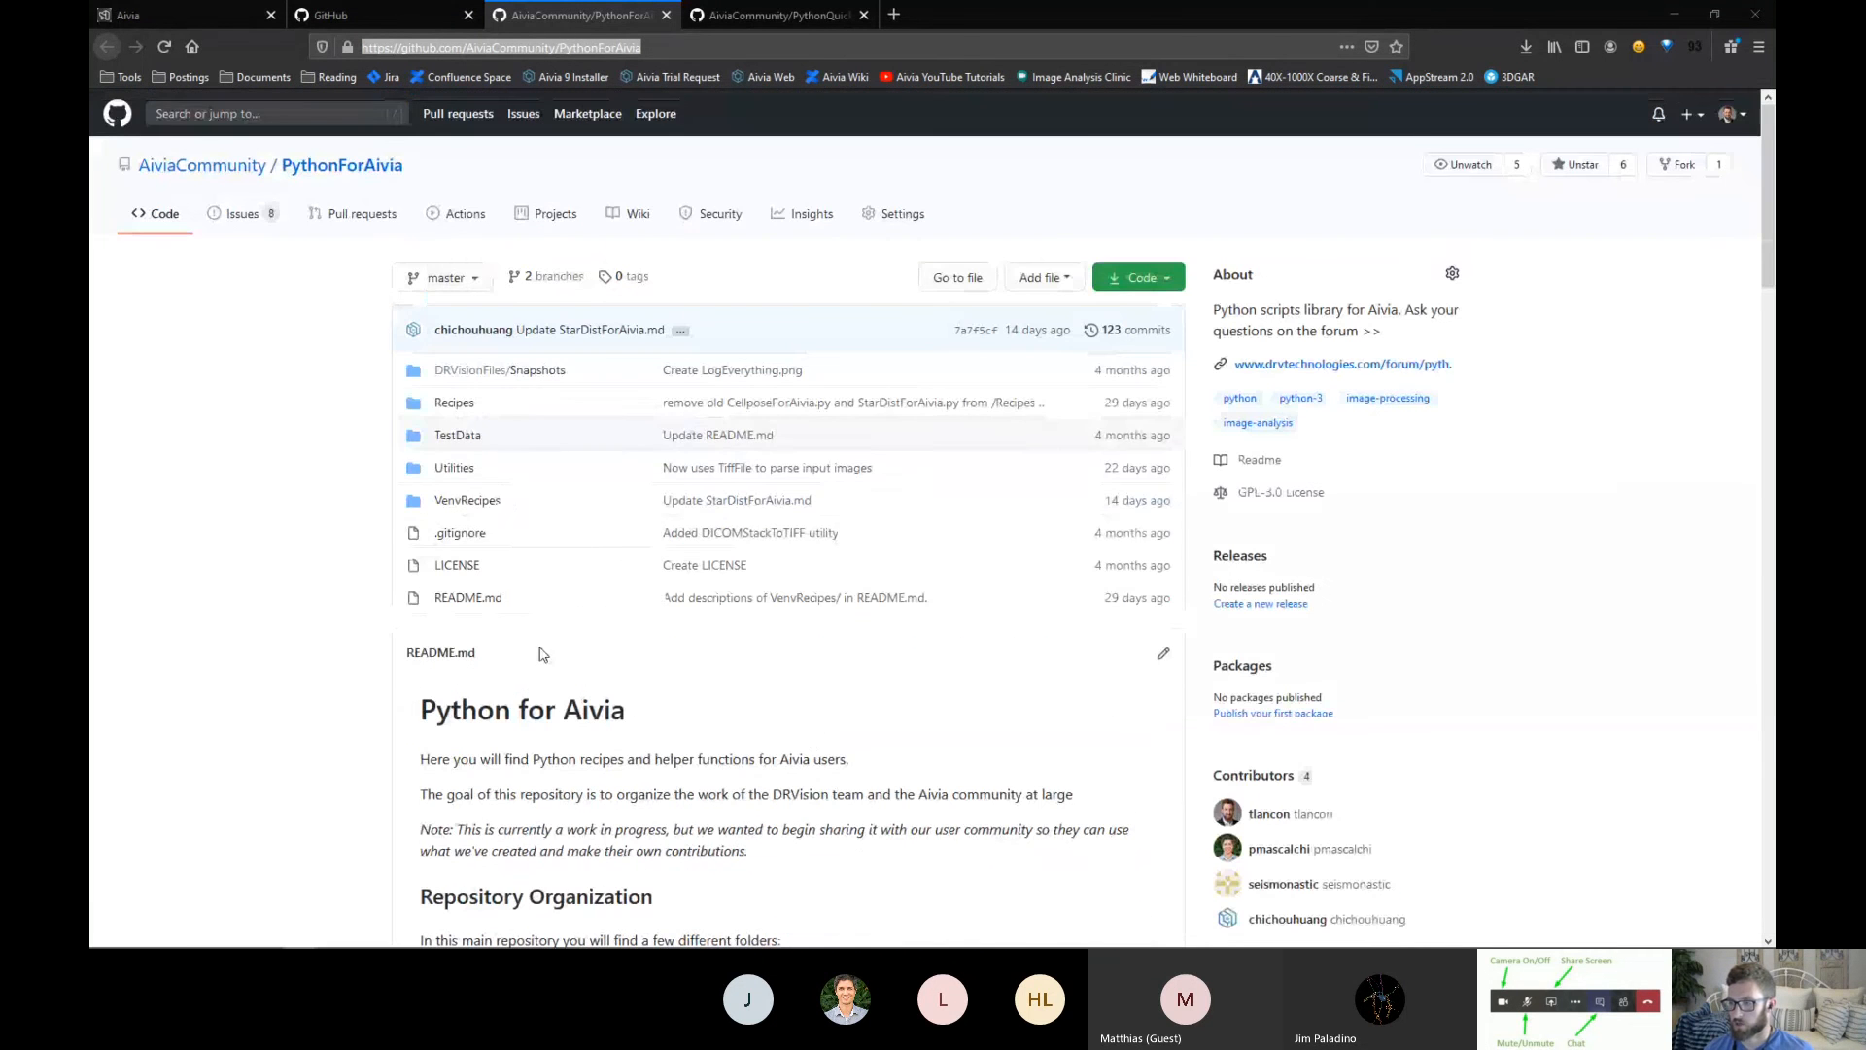
left_click(456, 405)
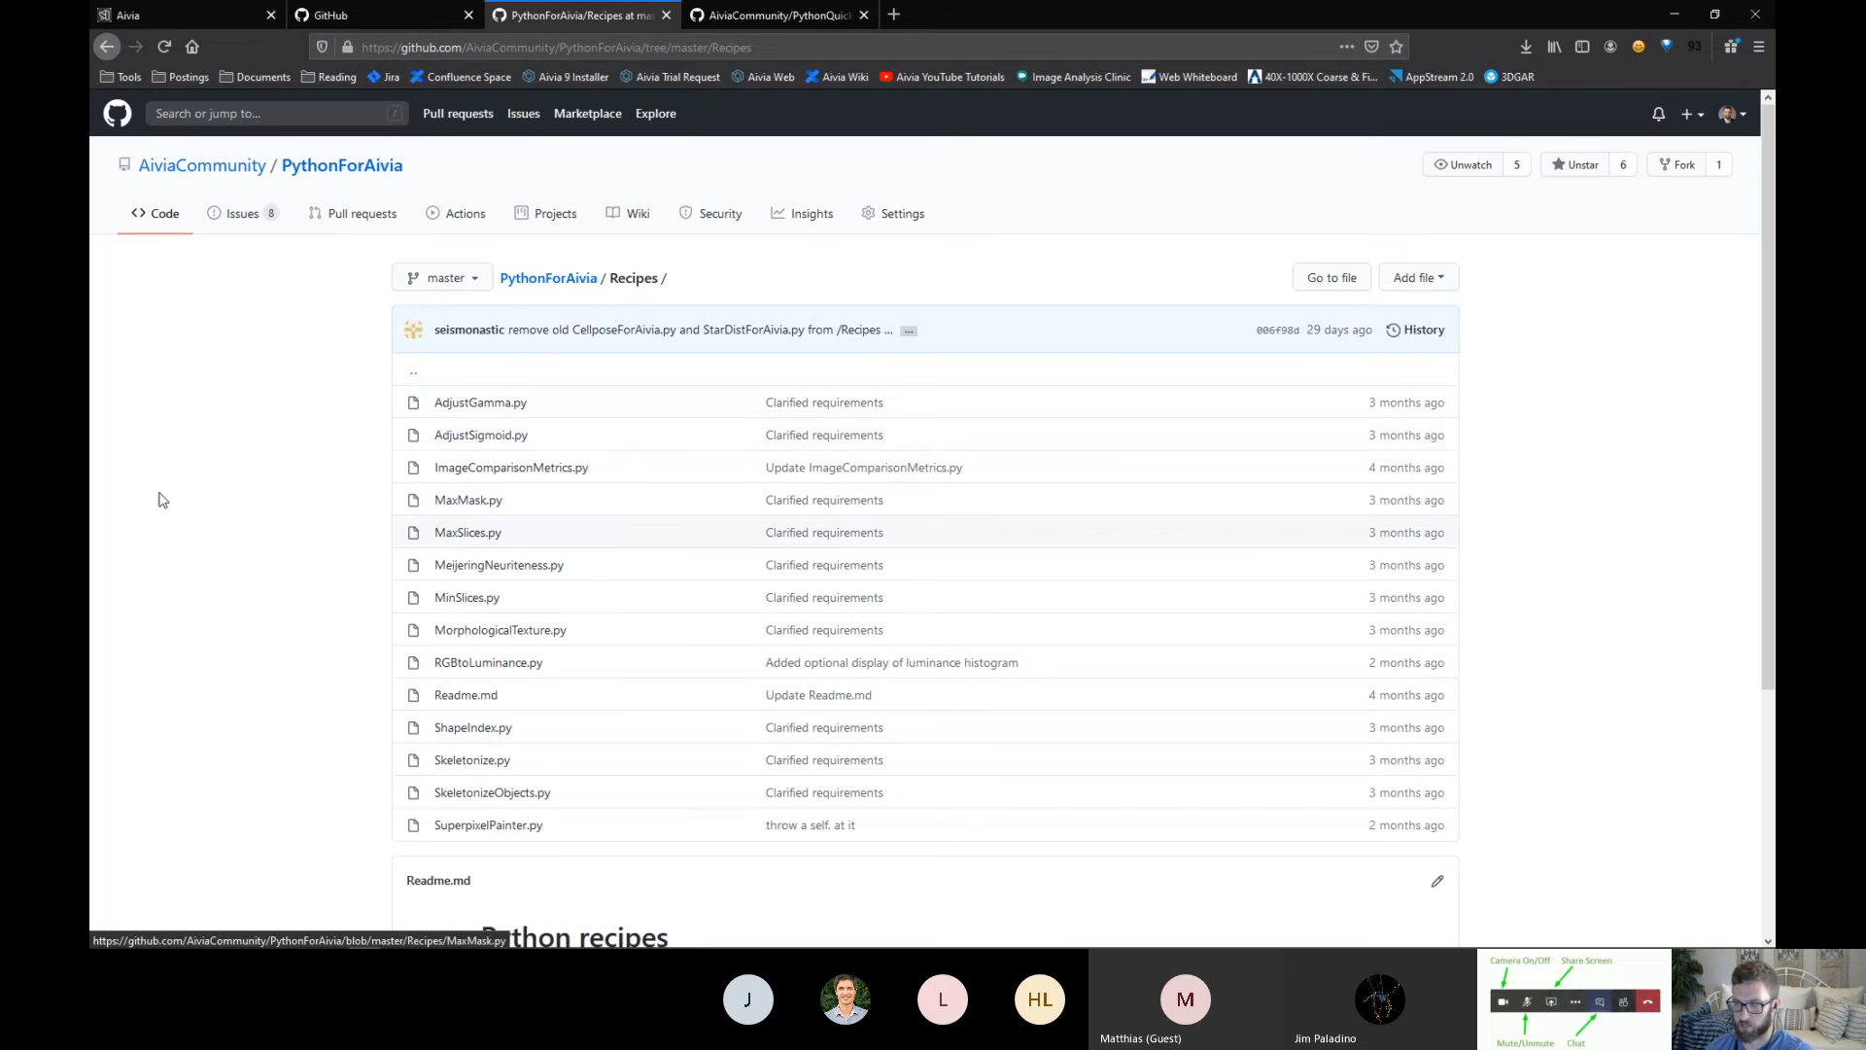
Go back from Recipes to the PythonForAivia repository root via the breadcrumb
left_click(554, 282)
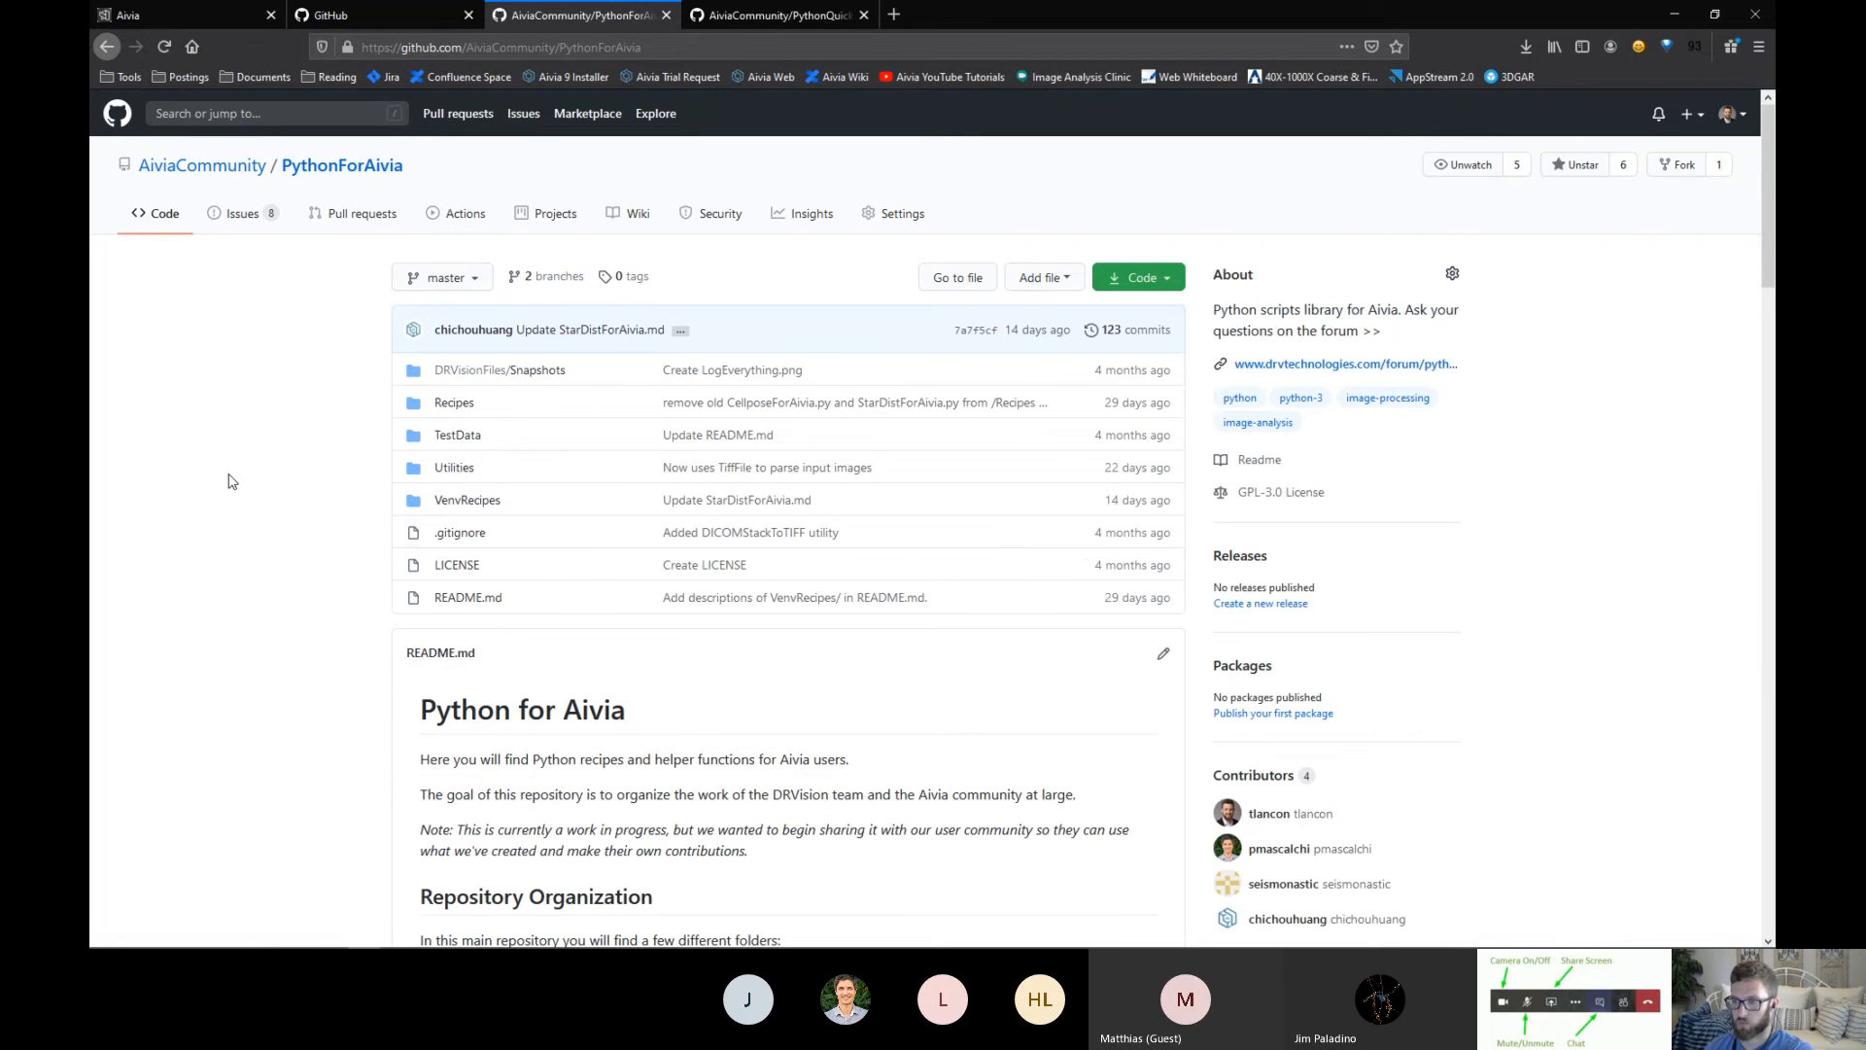
left_click(458, 501)
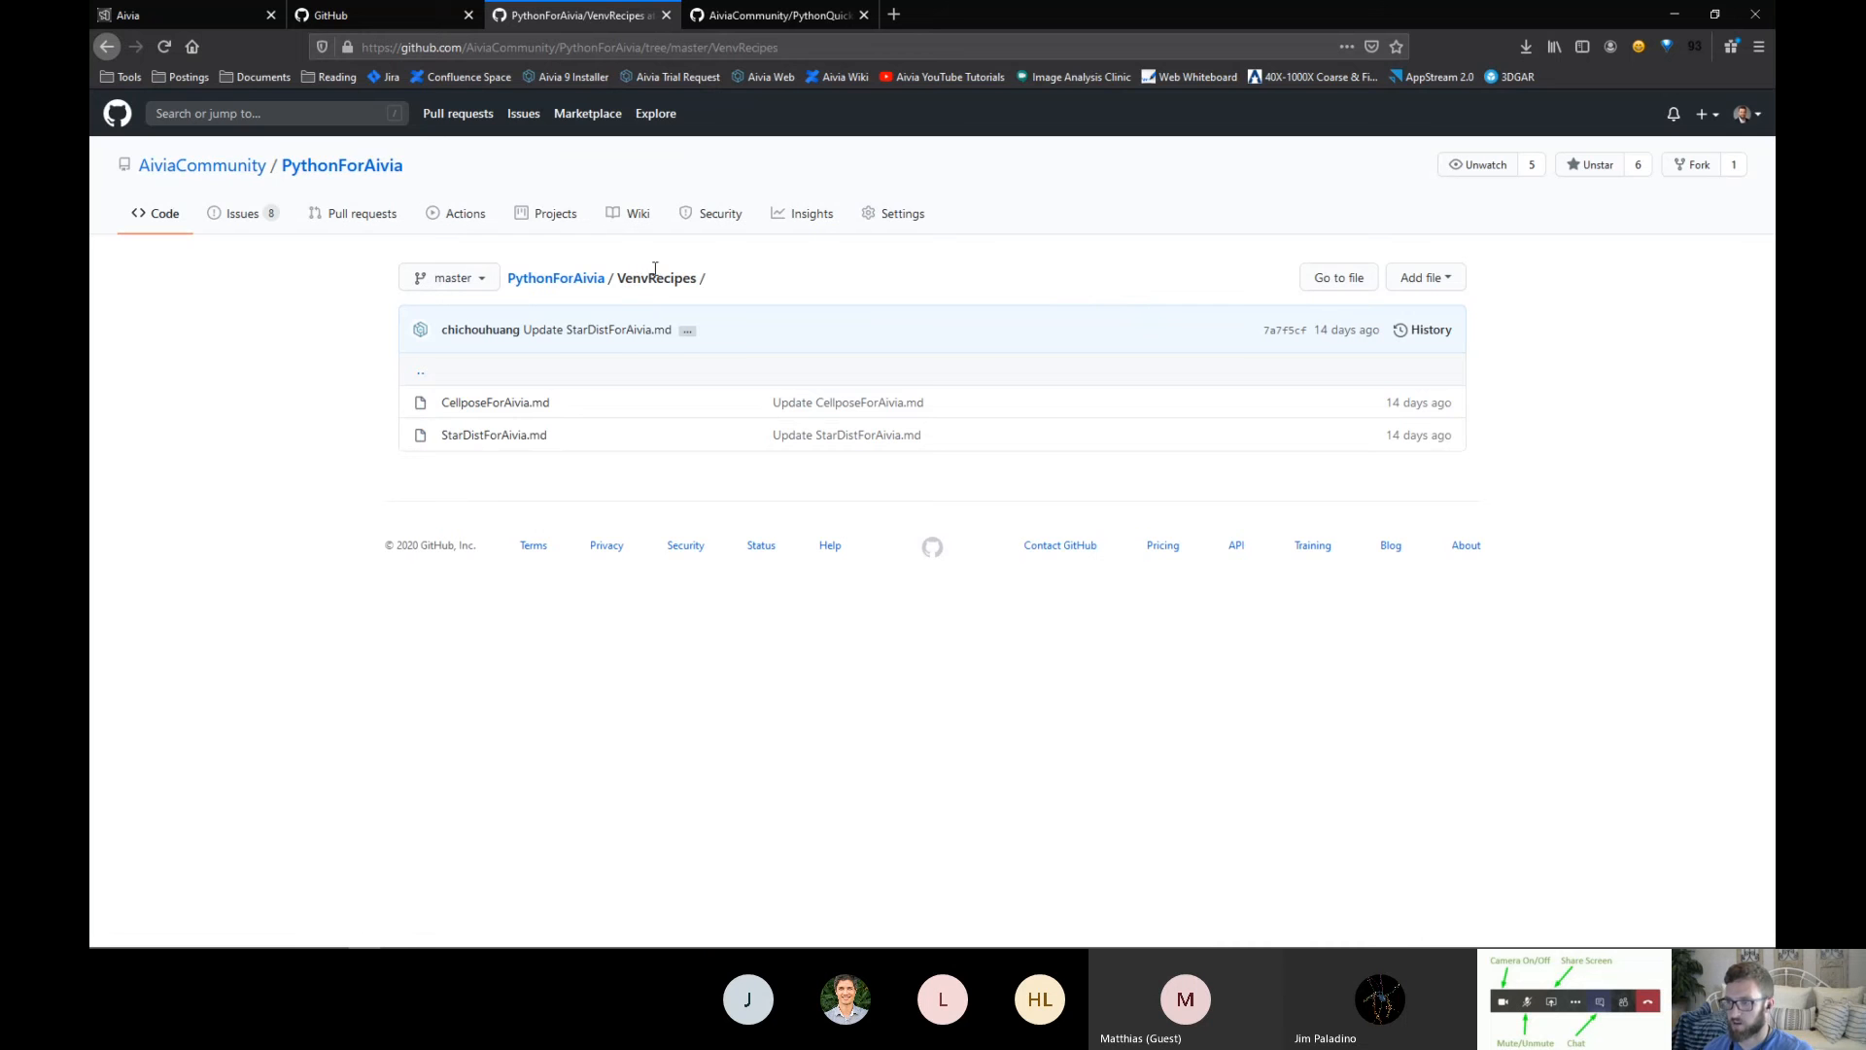
left_click(507, 408)
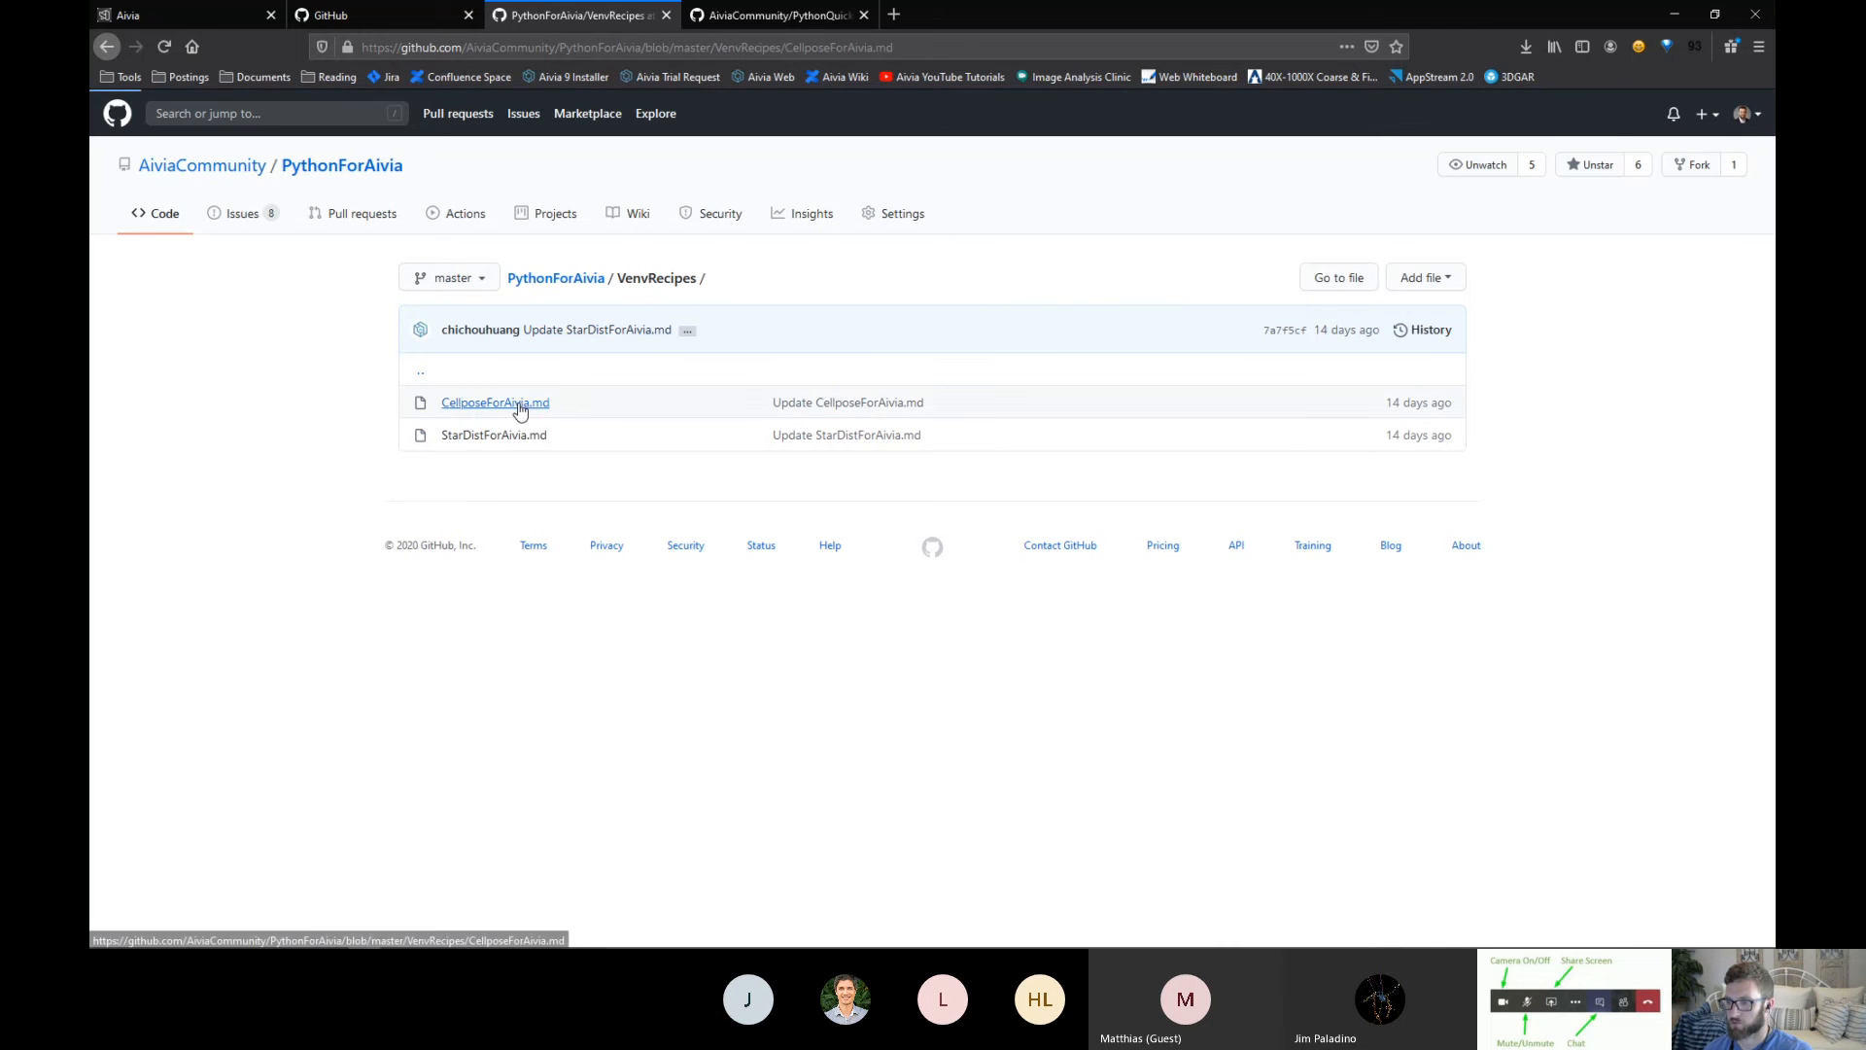
scroll(366, 558, "down", 4)
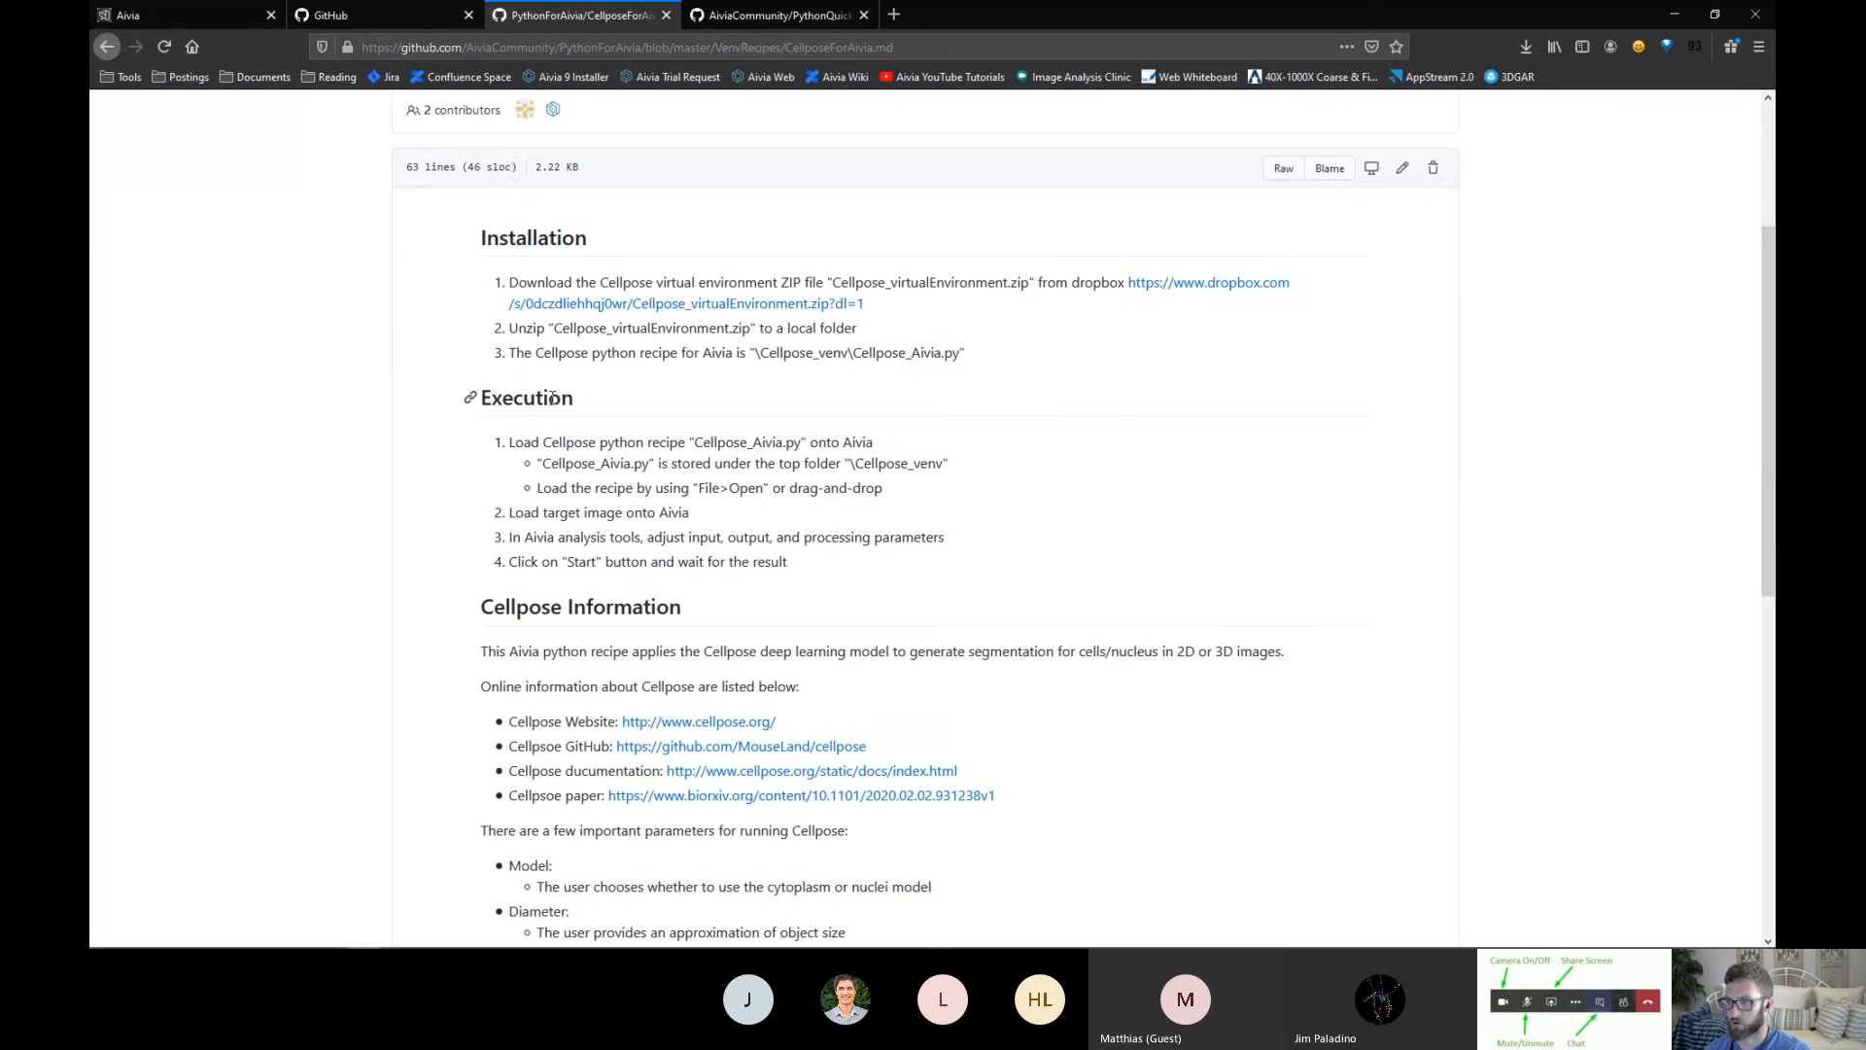
scroll(648, 513, "down", 4)
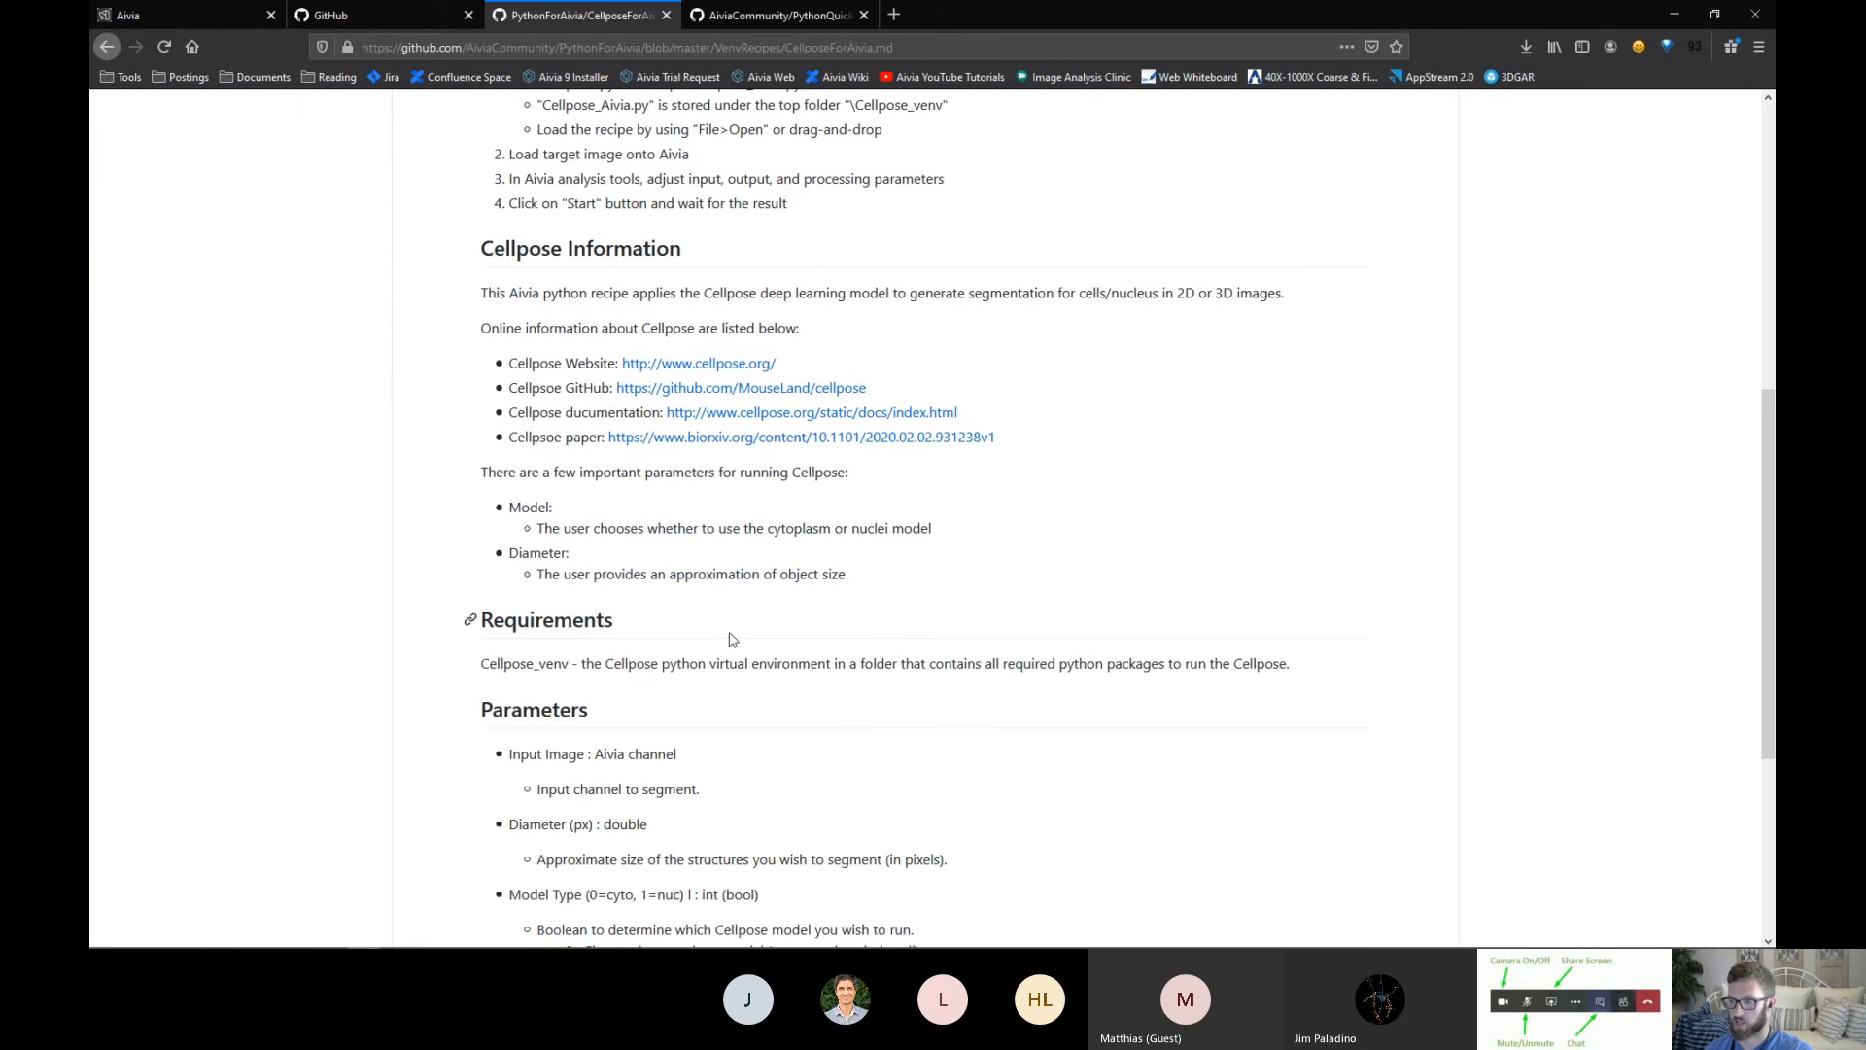
scroll(729, 646, "up", 4)
scroll(738, 660, "up", 1)
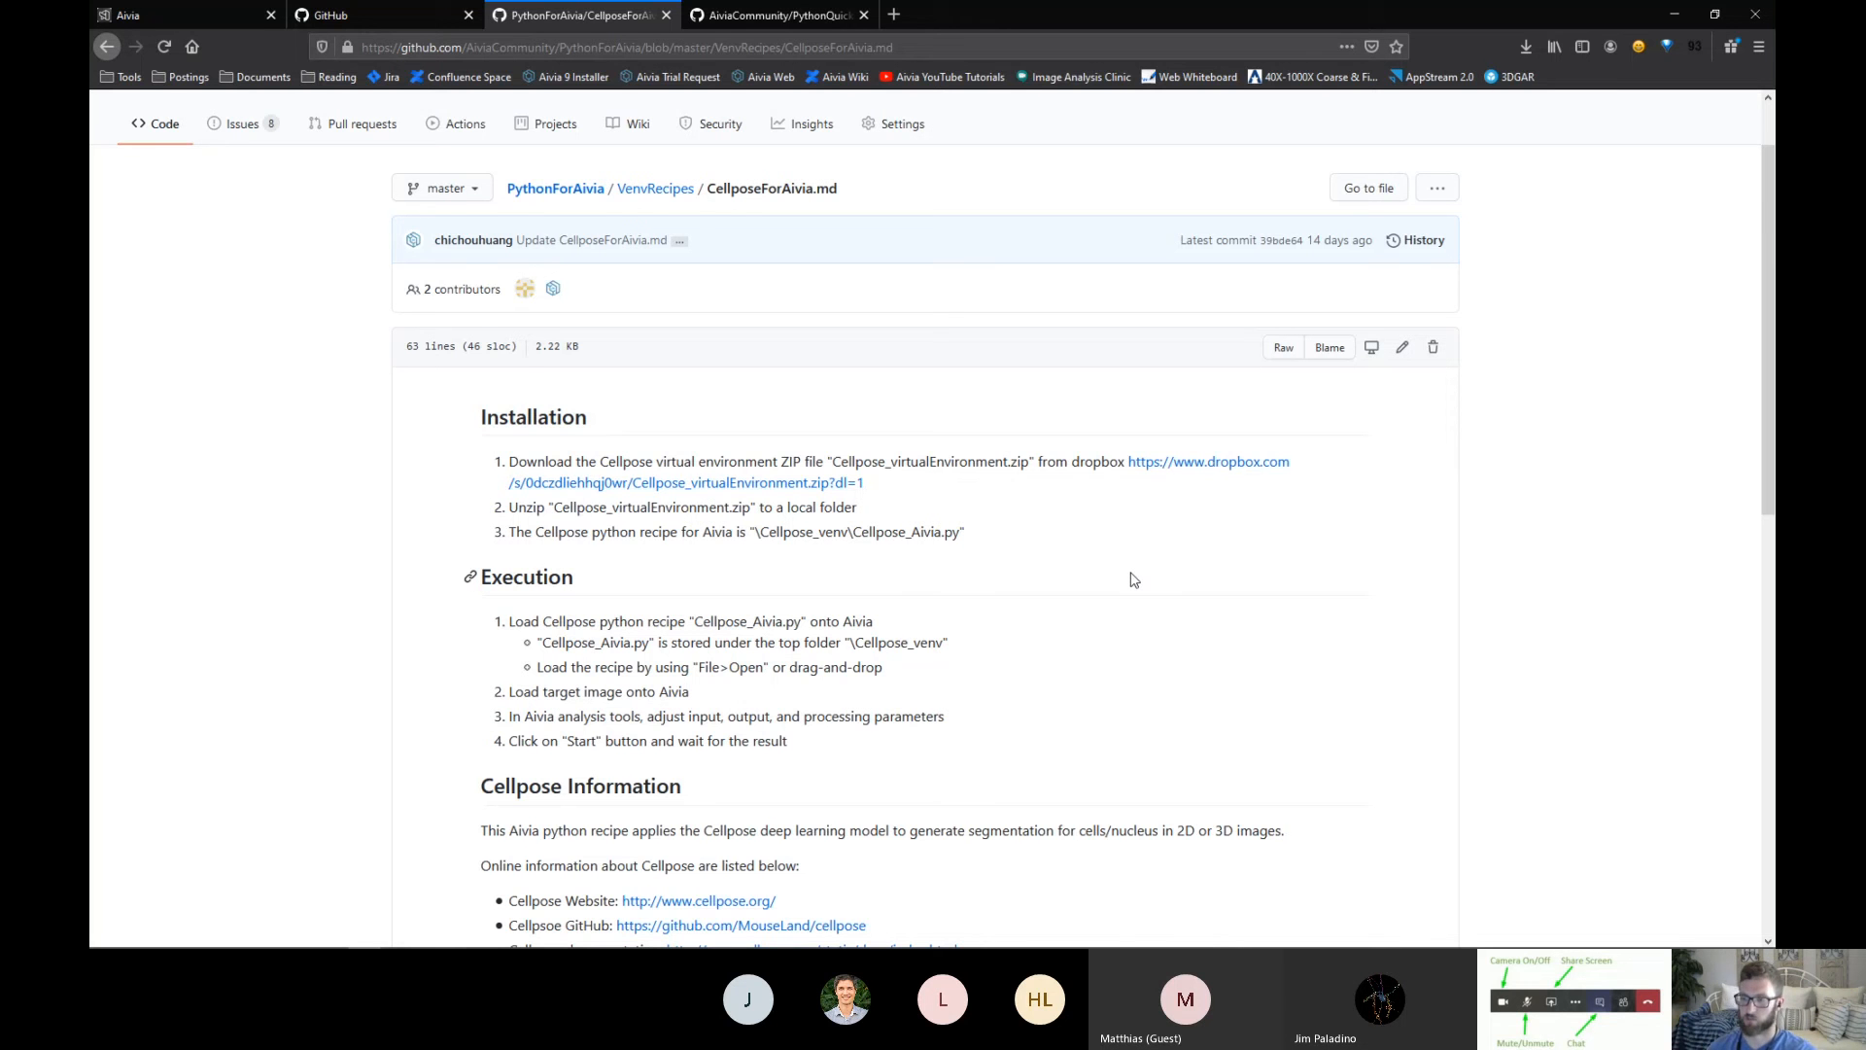
left_click(554, 189)
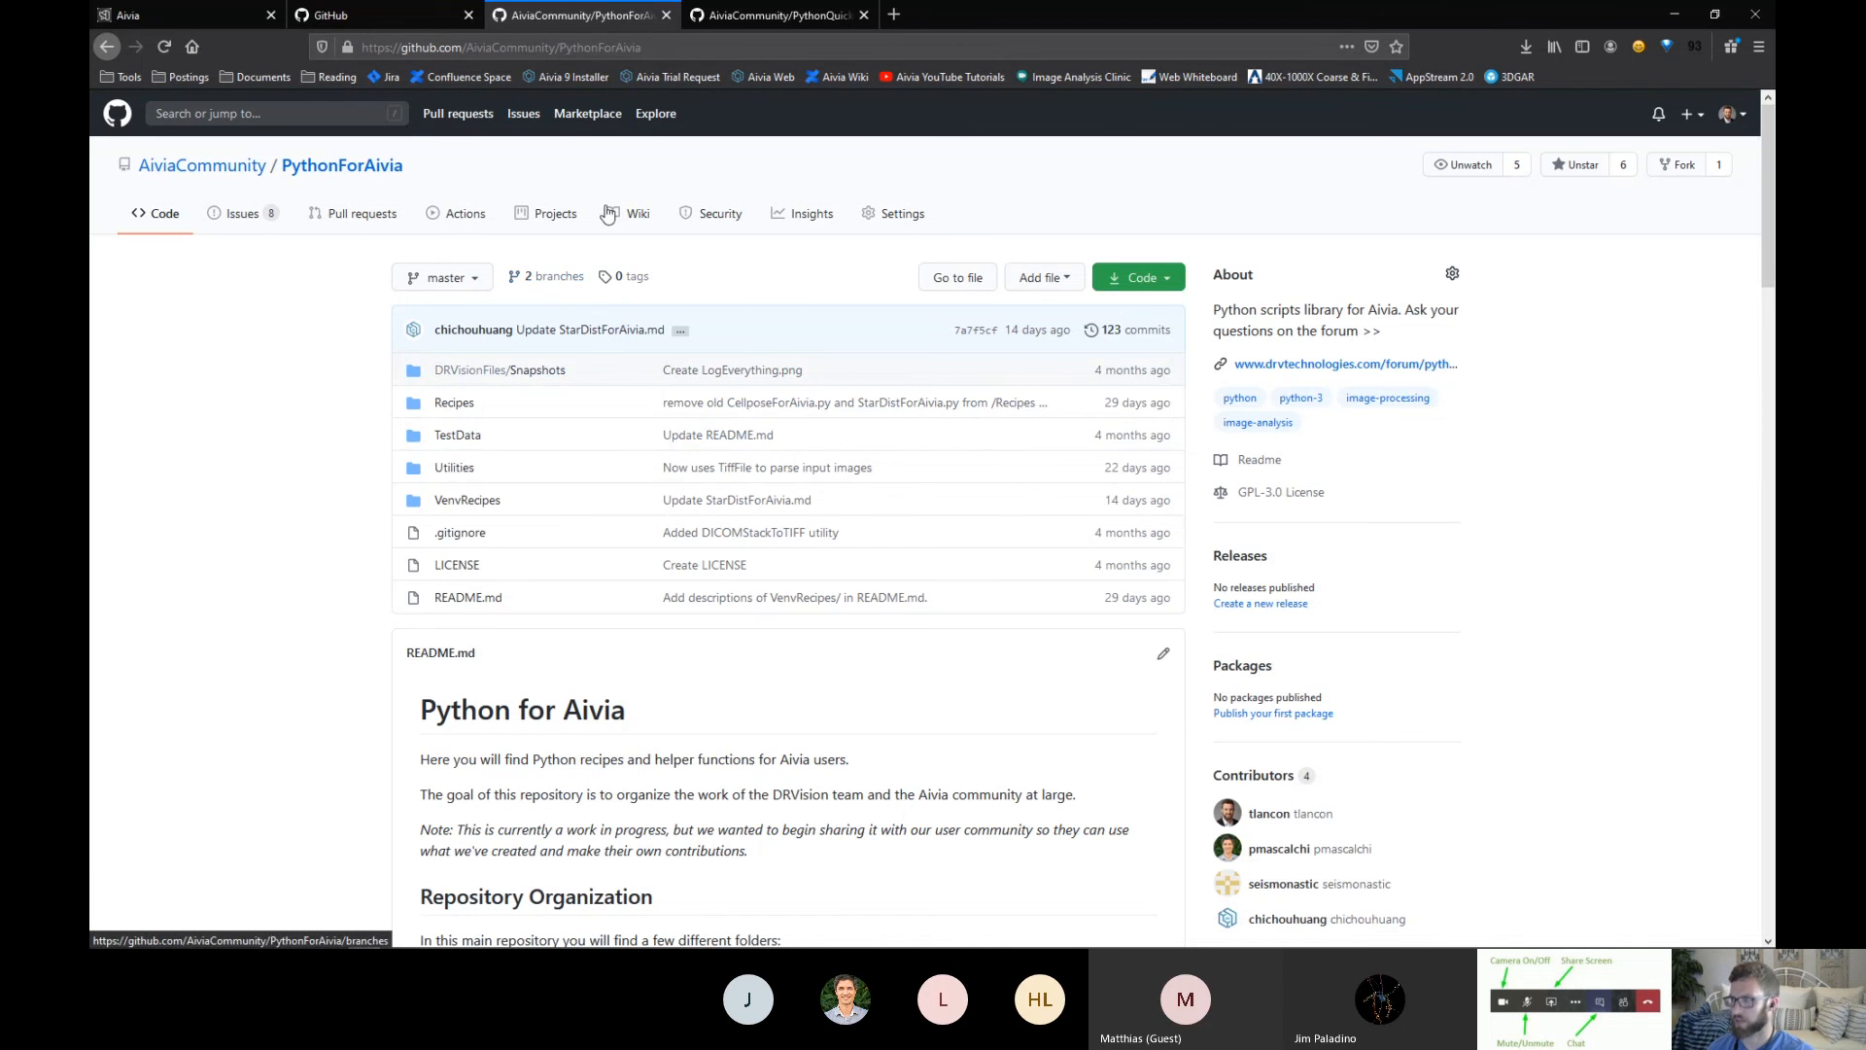
left_click(755, 24)
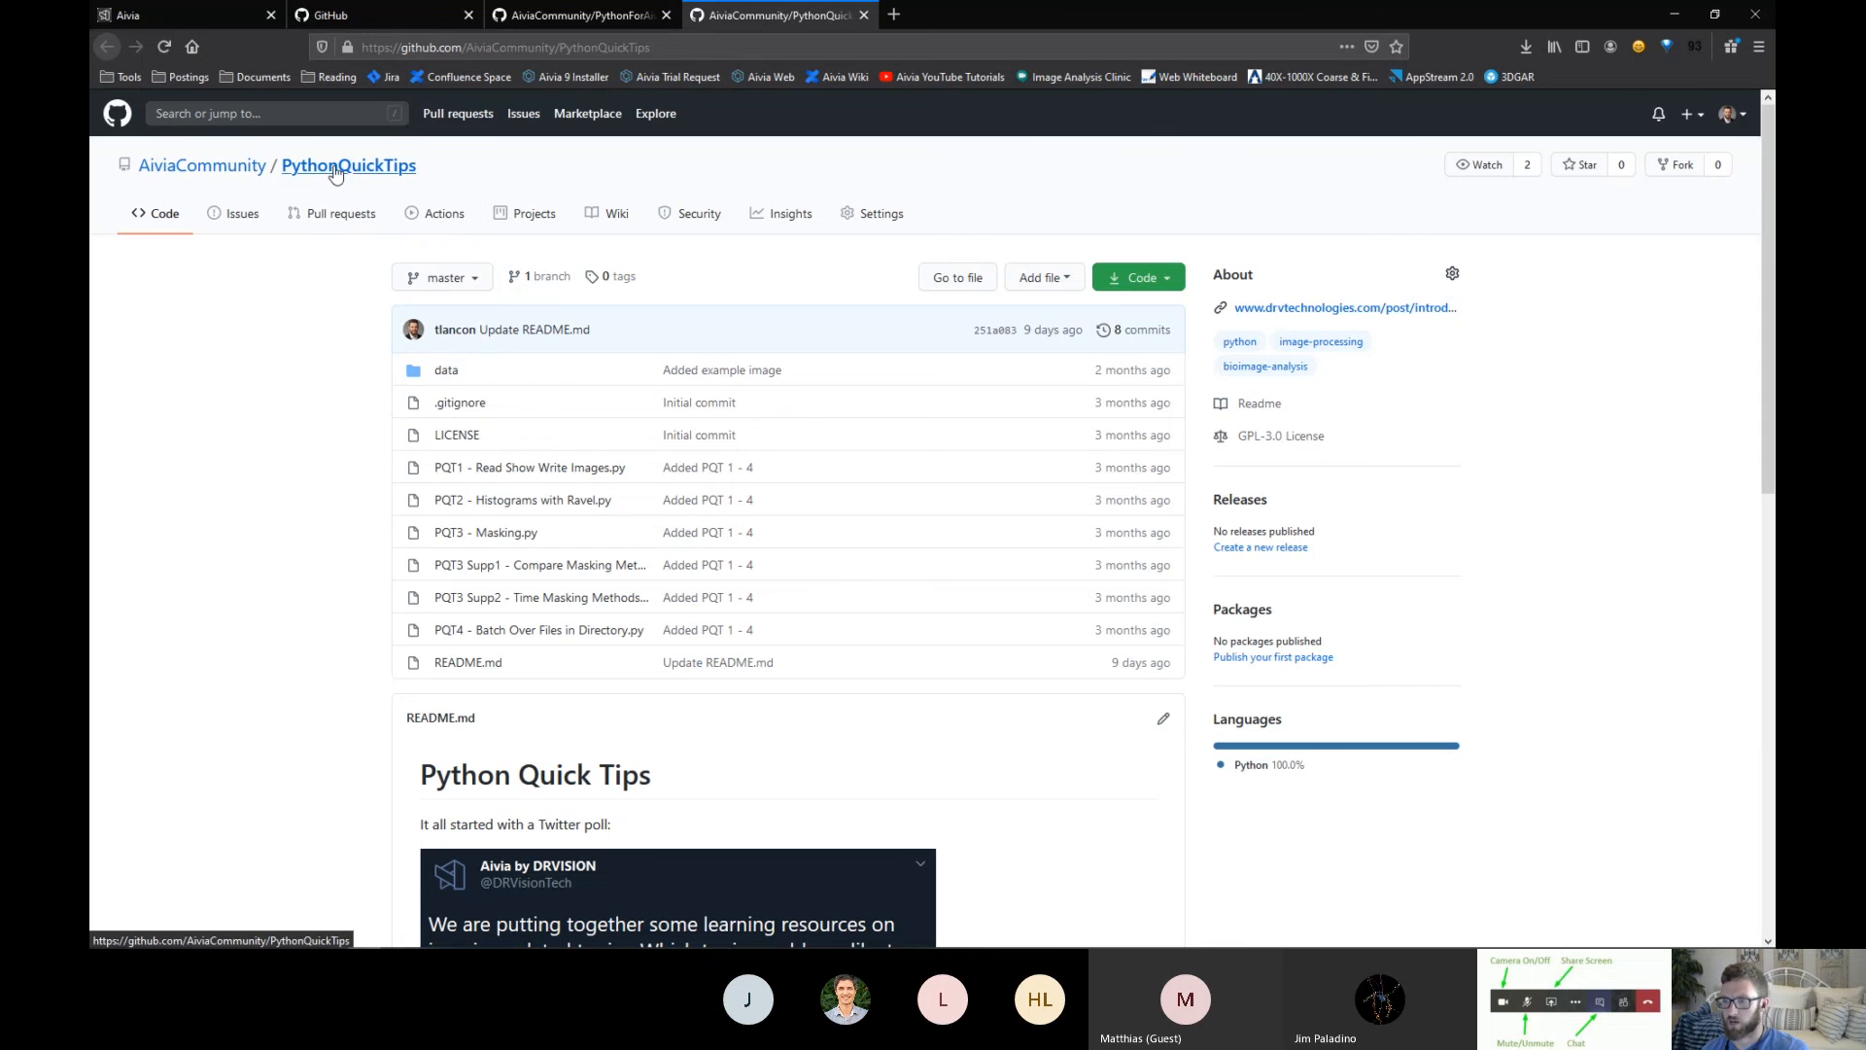
left_click(628, 50)
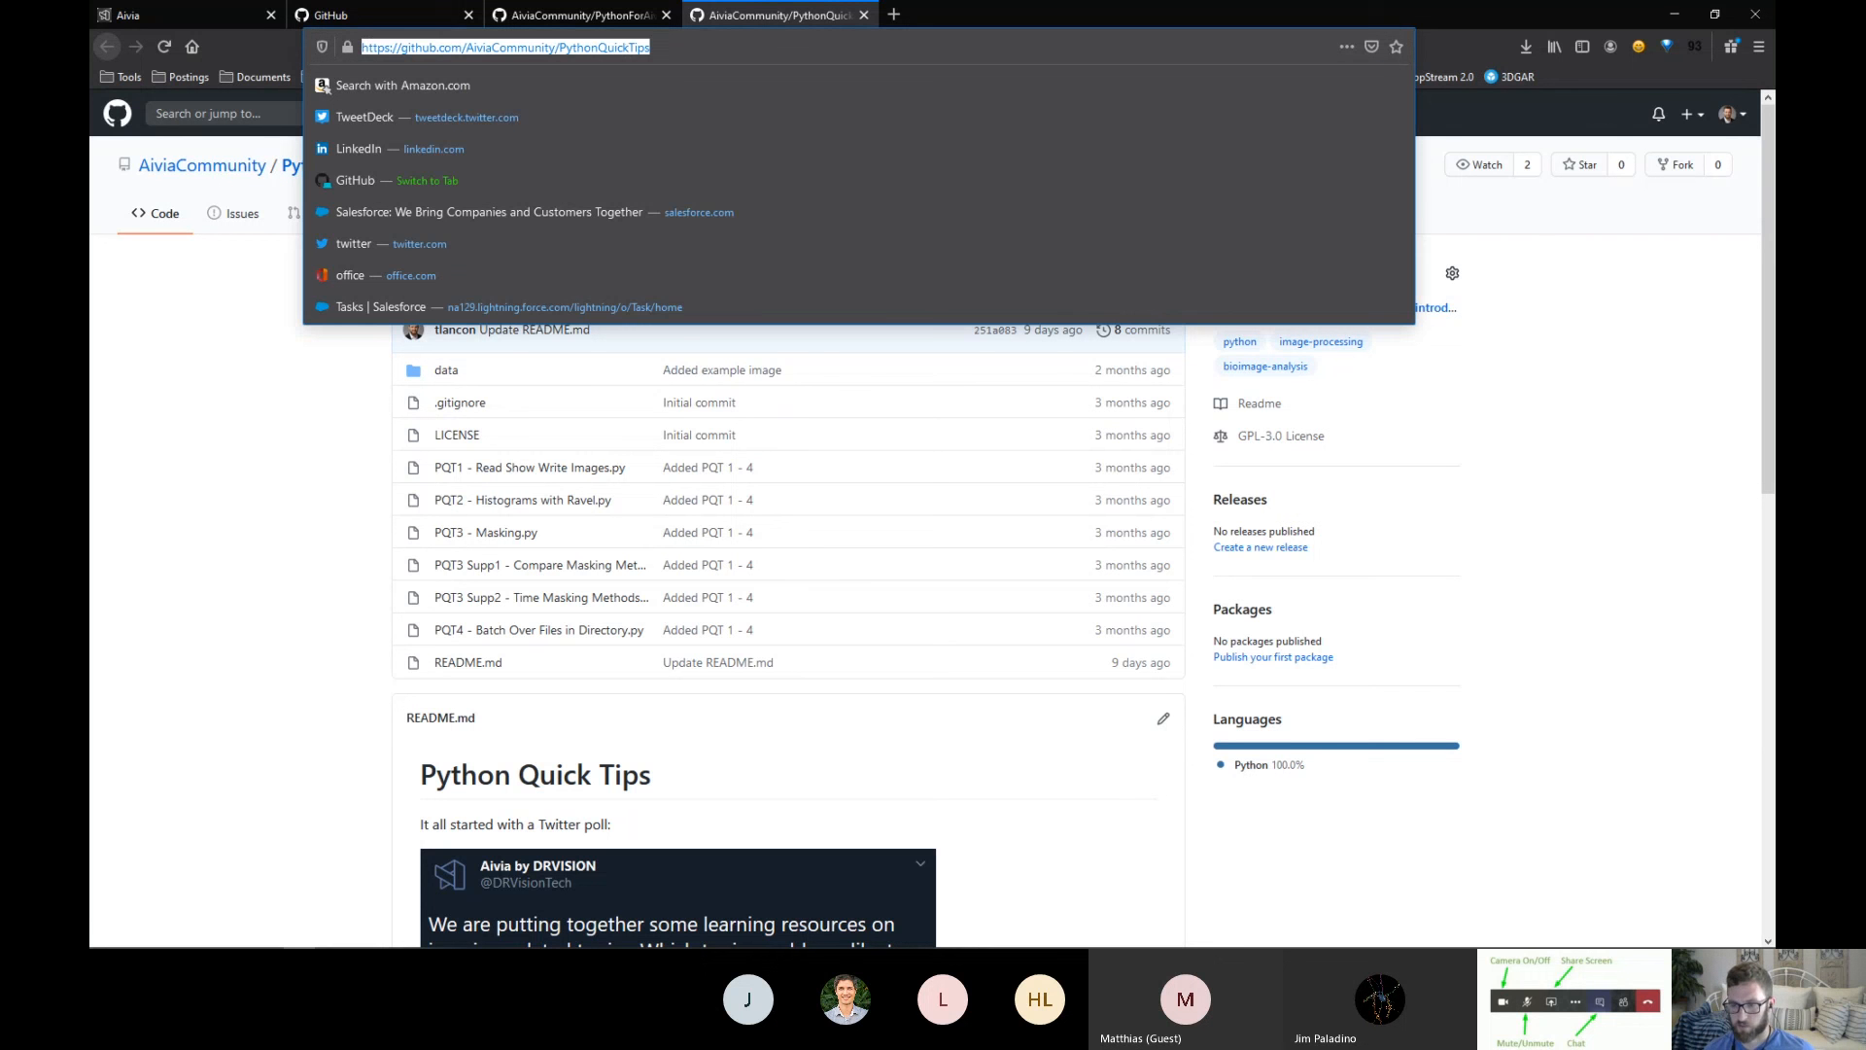
key("alt+Tab")
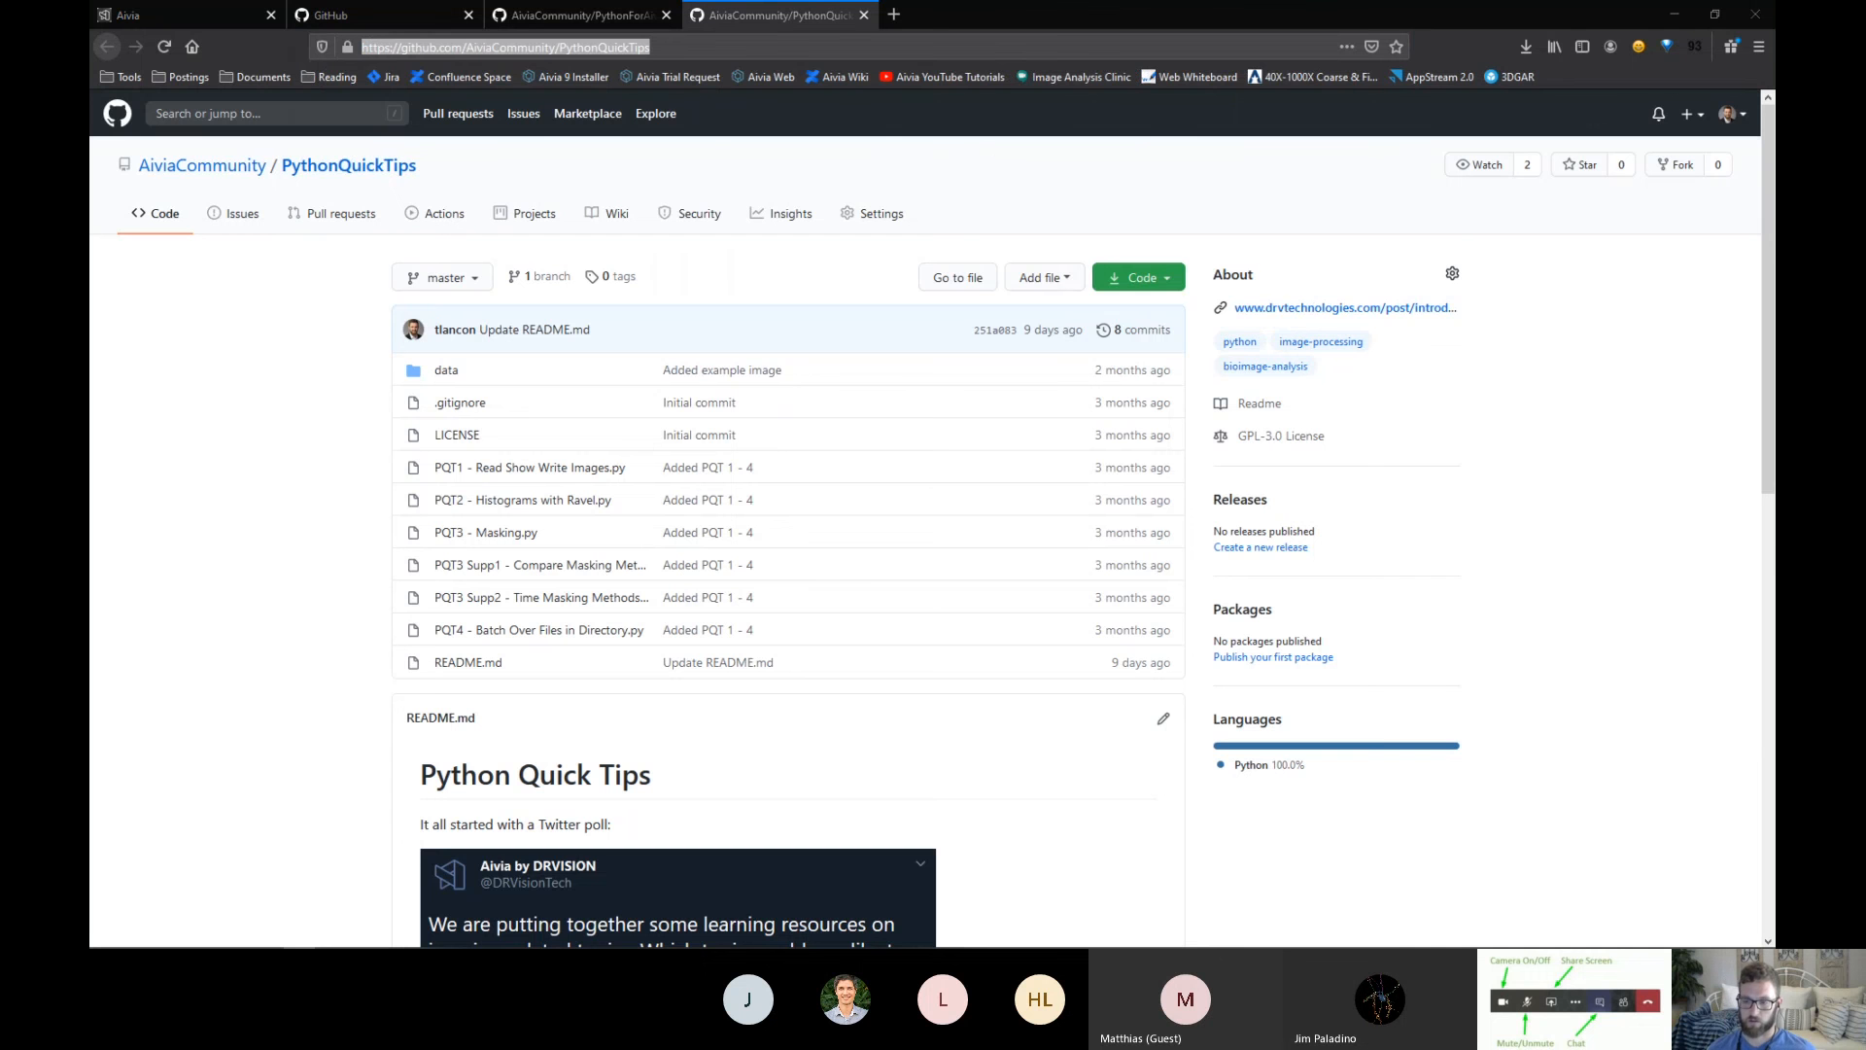
scroll(273, 600, "down", 8)
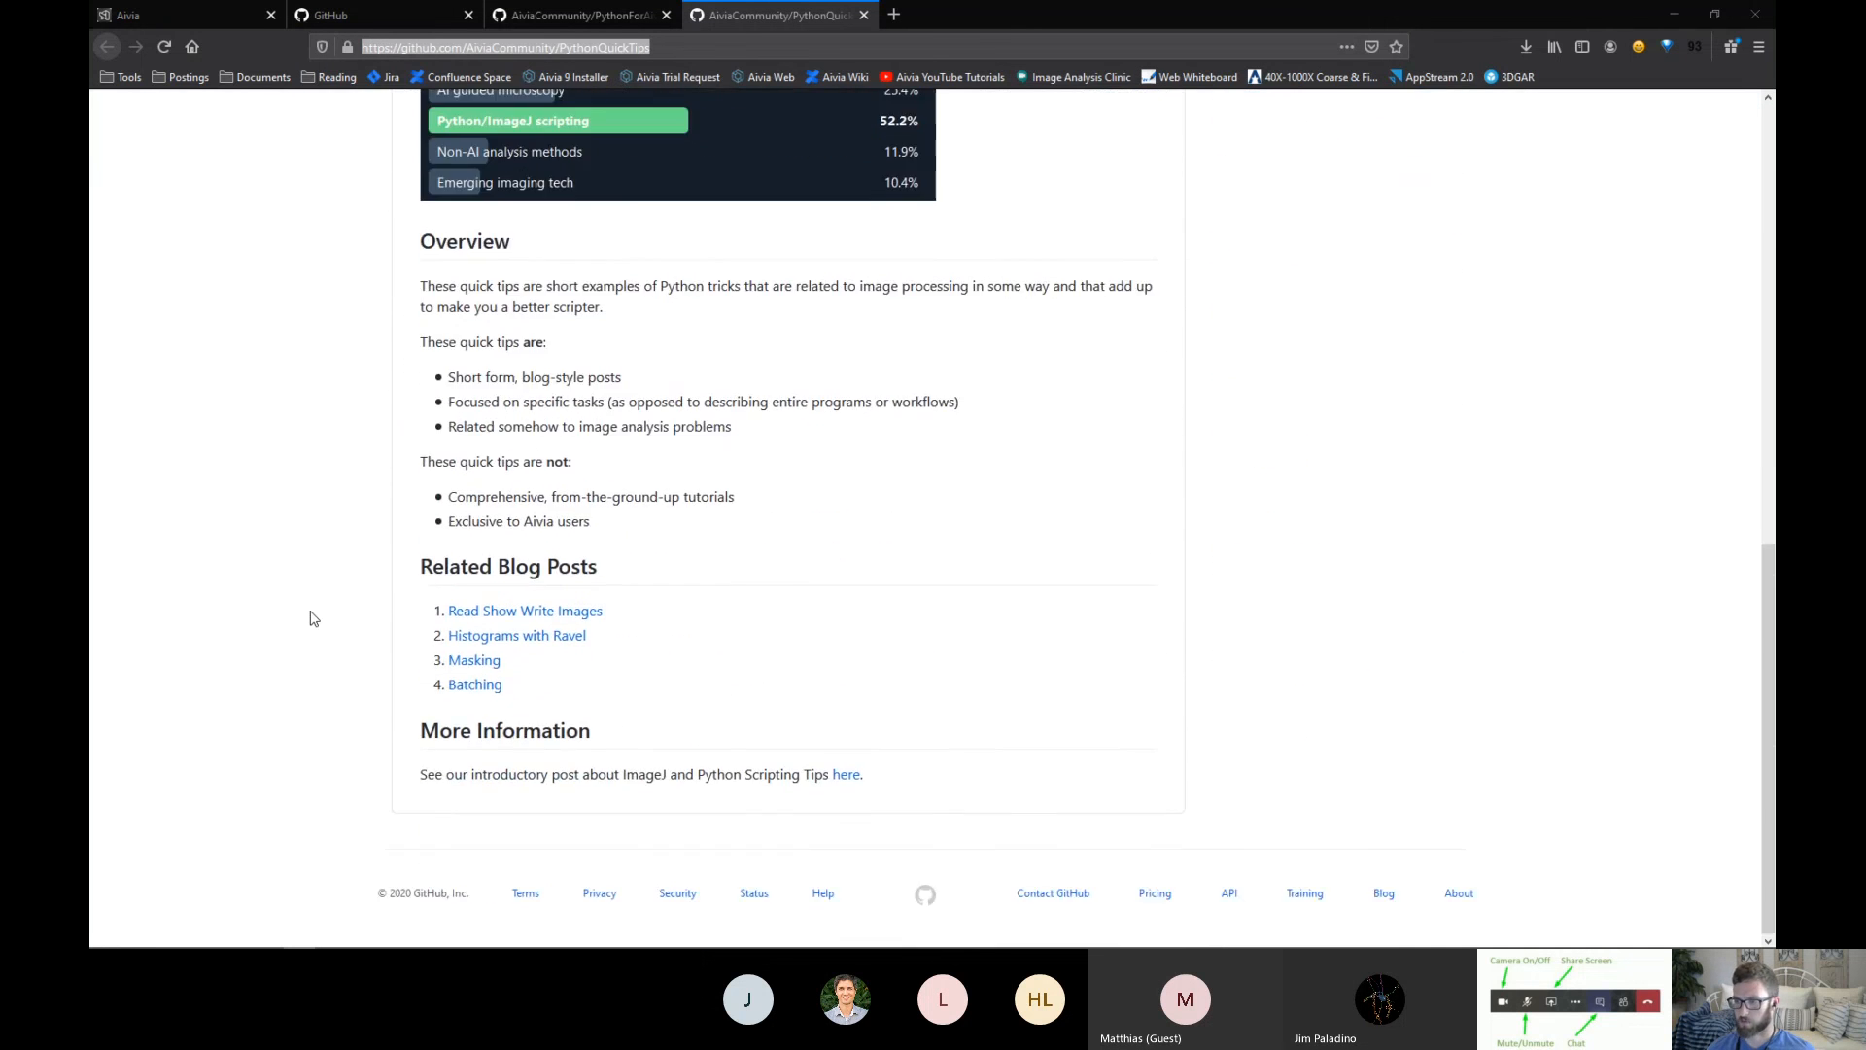
scroll(308, 618, "up", 10)
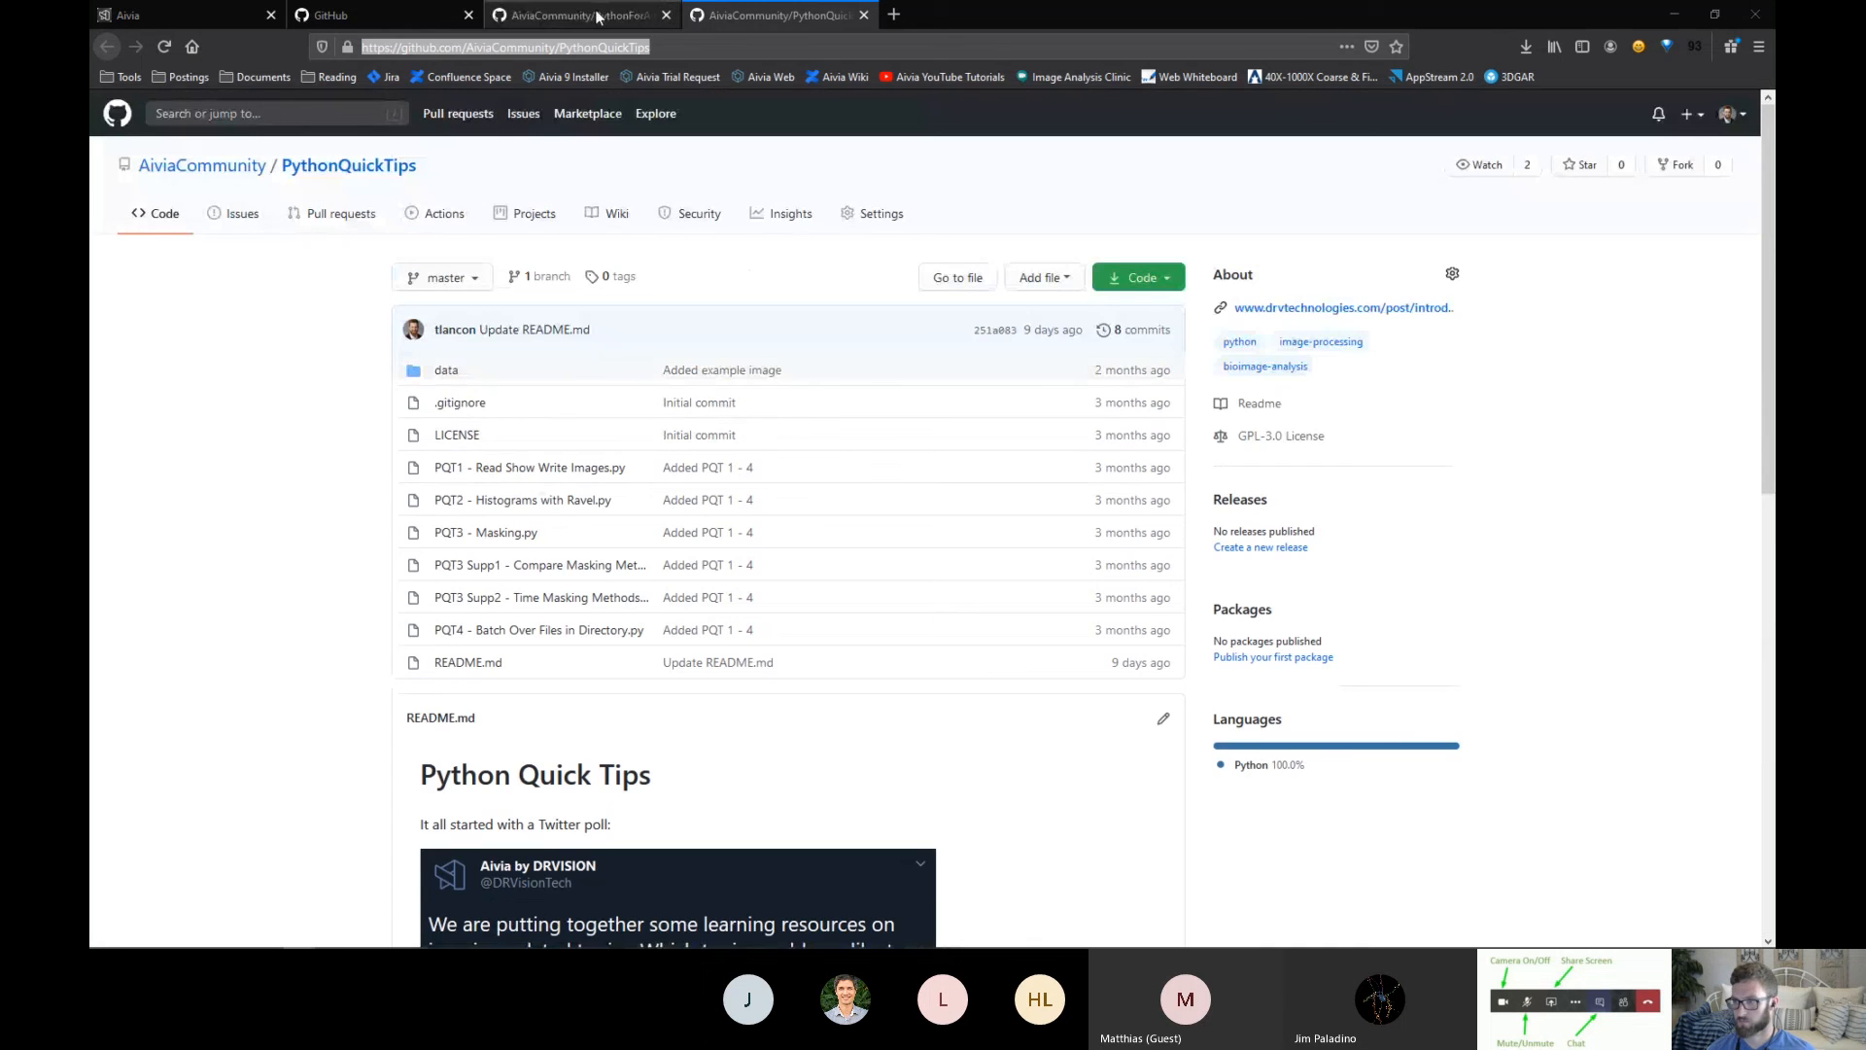
left_click(602, 15)
left_click(340, 15)
left_click(604, 18)
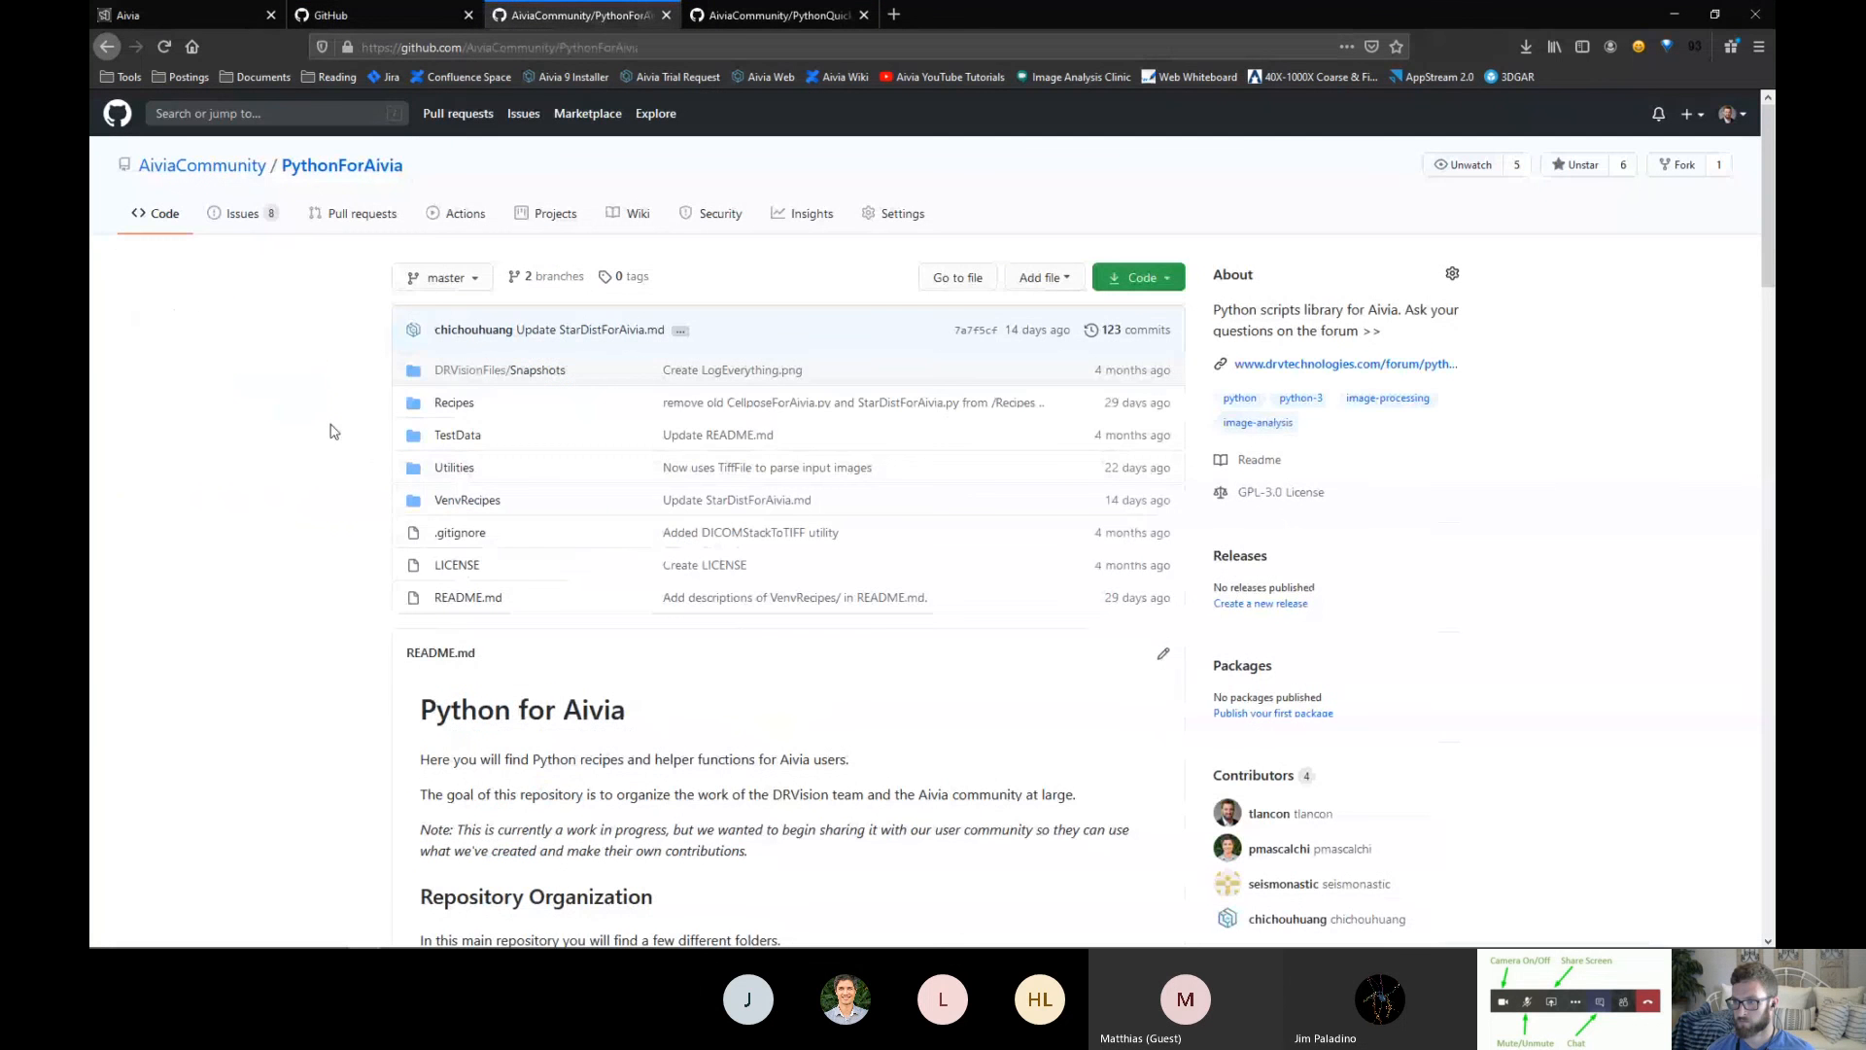